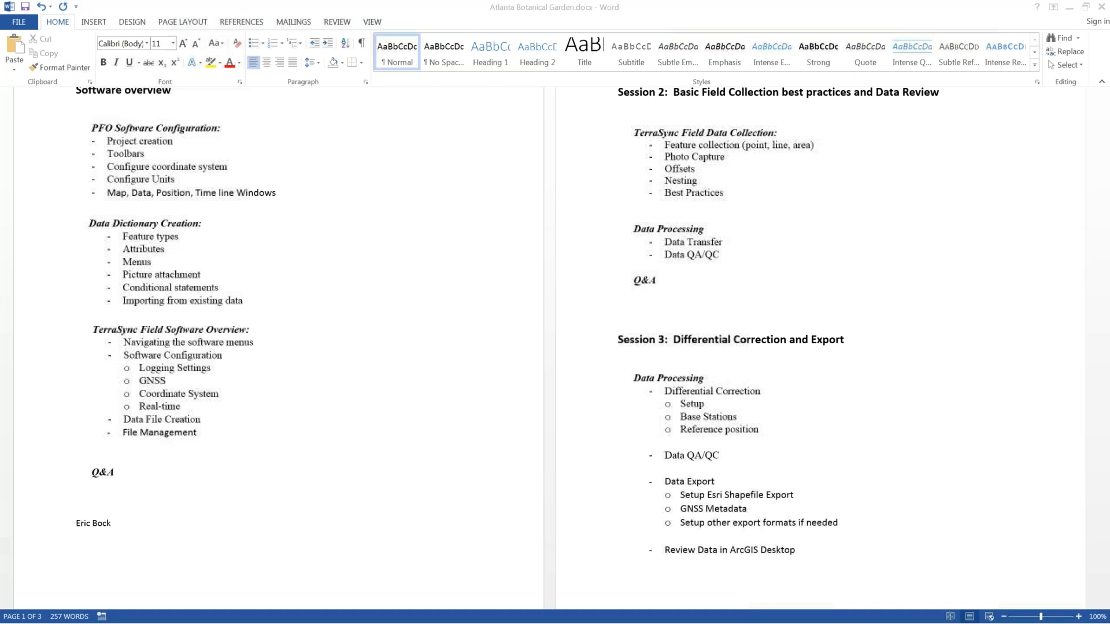
Step: Add the presenter's e-mail address, auto-linked, and their phone number on separate lines beneath the name
click(148, 521)
key(Return)
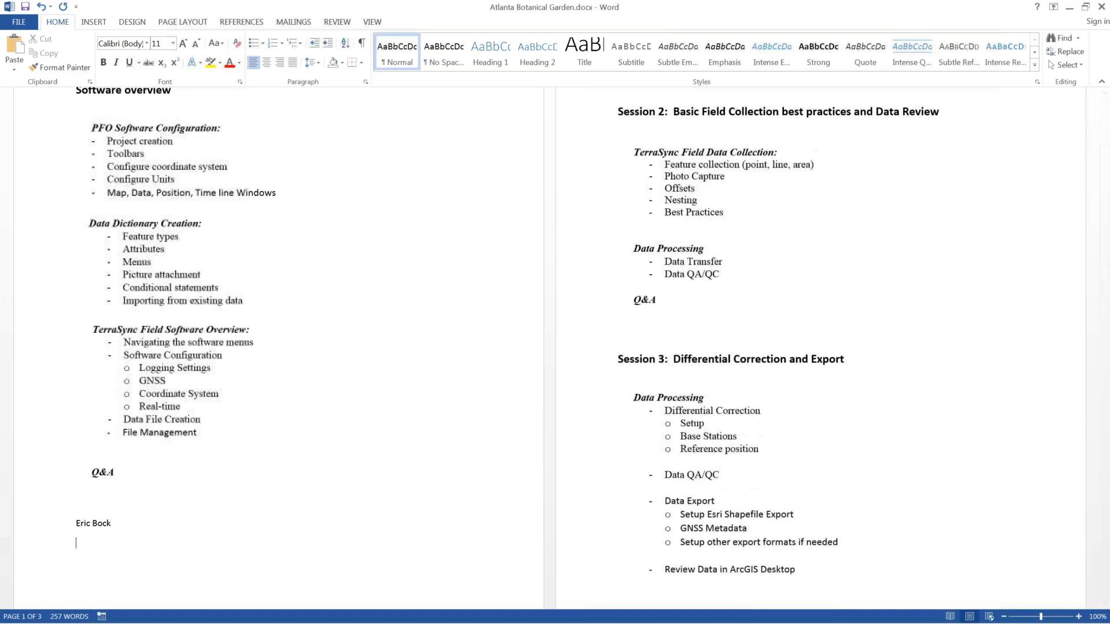
text(Eric )
key(Return)
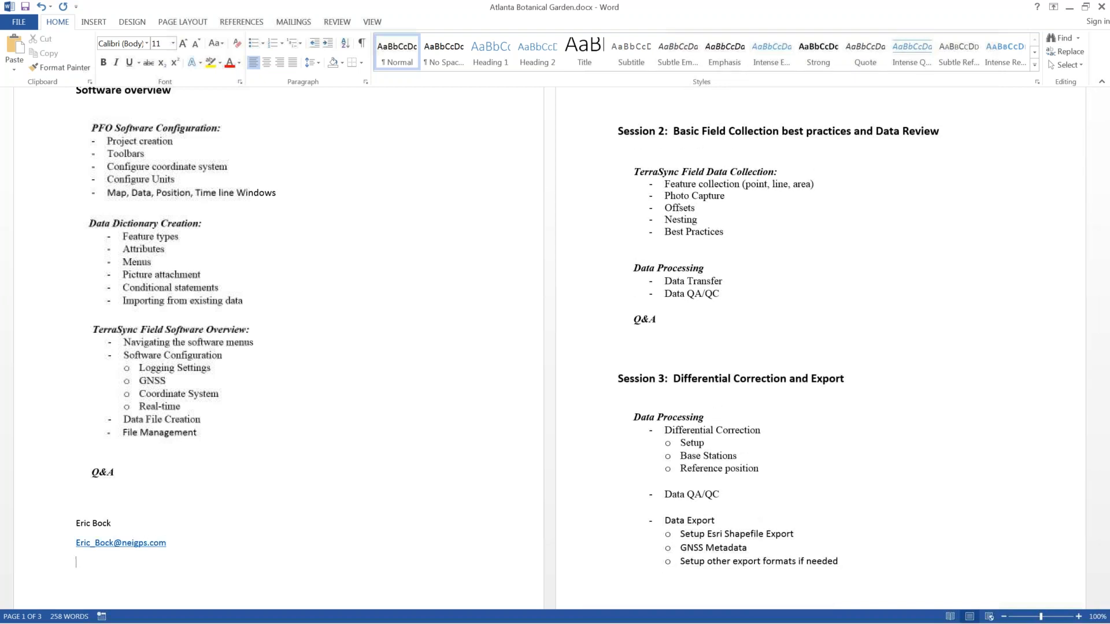
scroll(208, 498, up, 1)
scroll(252, 467, up, 1)
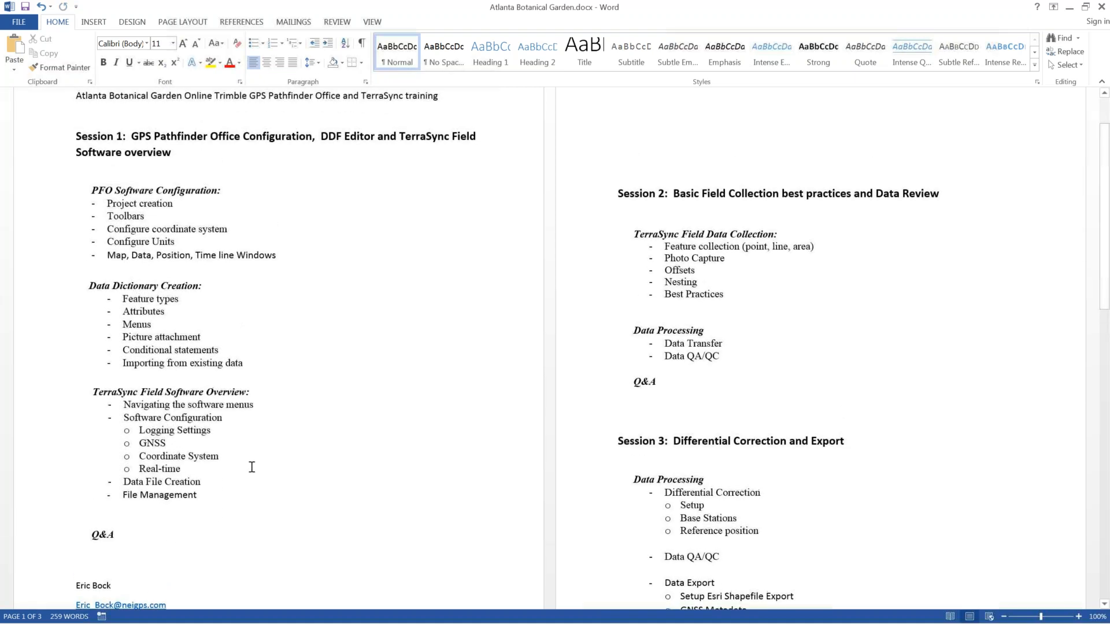
drag(220, 500, 78, 137)
click(379, 244)
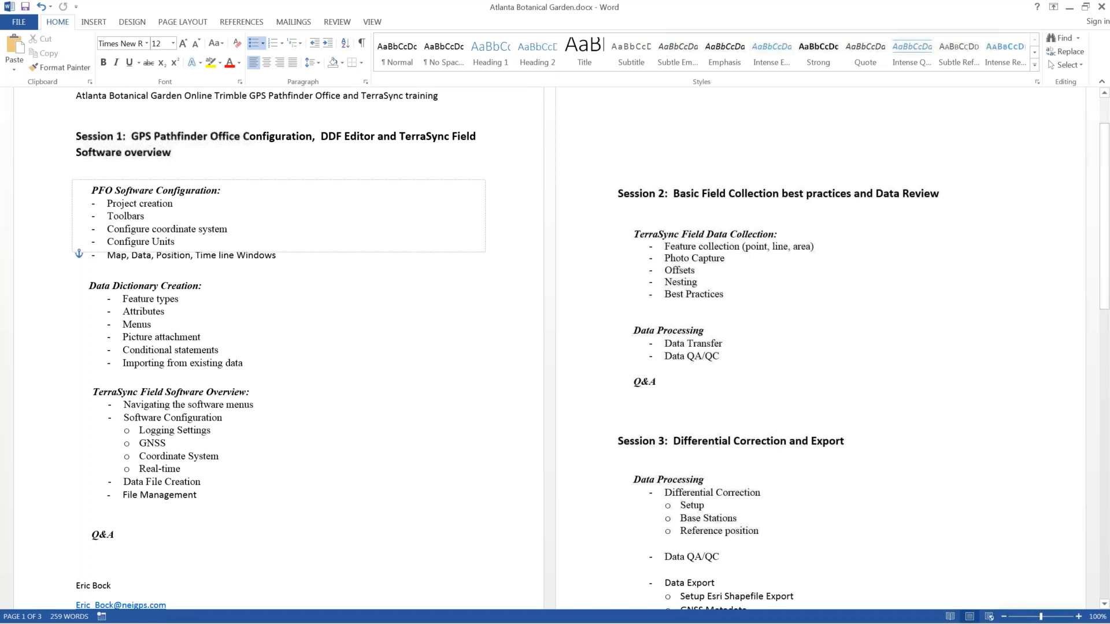
drag(219, 285, 89, 282)
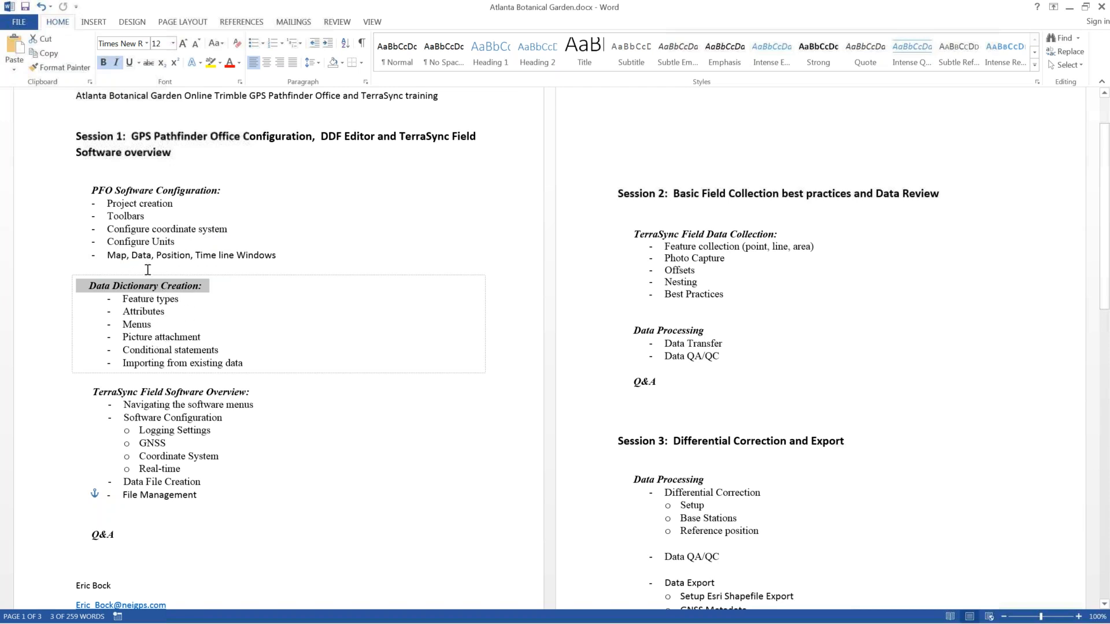
drag(256, 394, 88, 394)
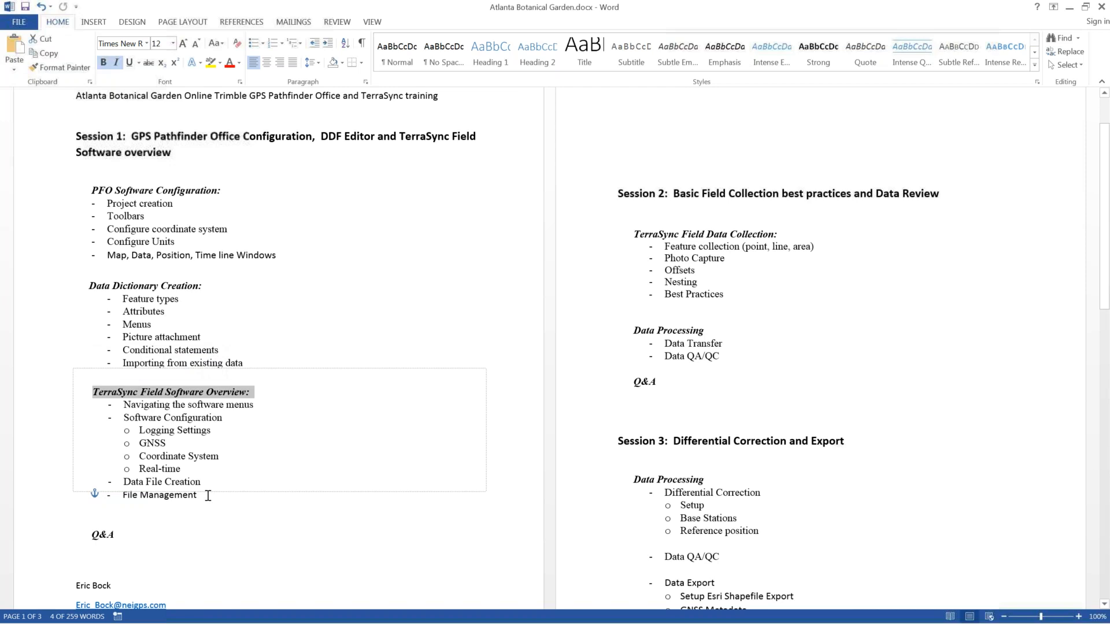
drag(208, 496, 139, 431)
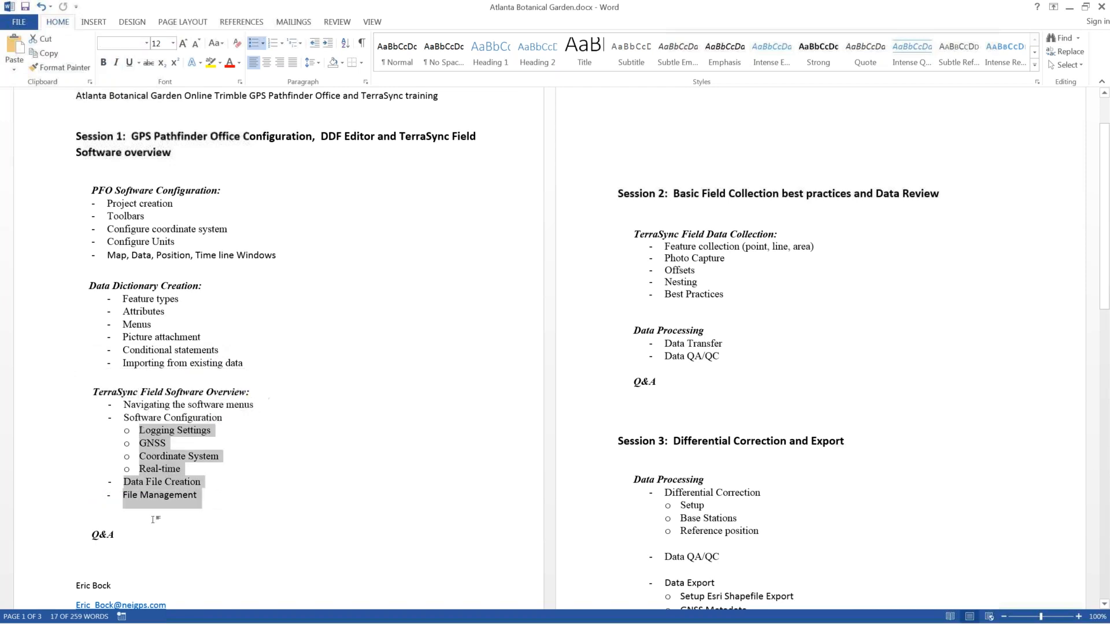
click(116, 534)
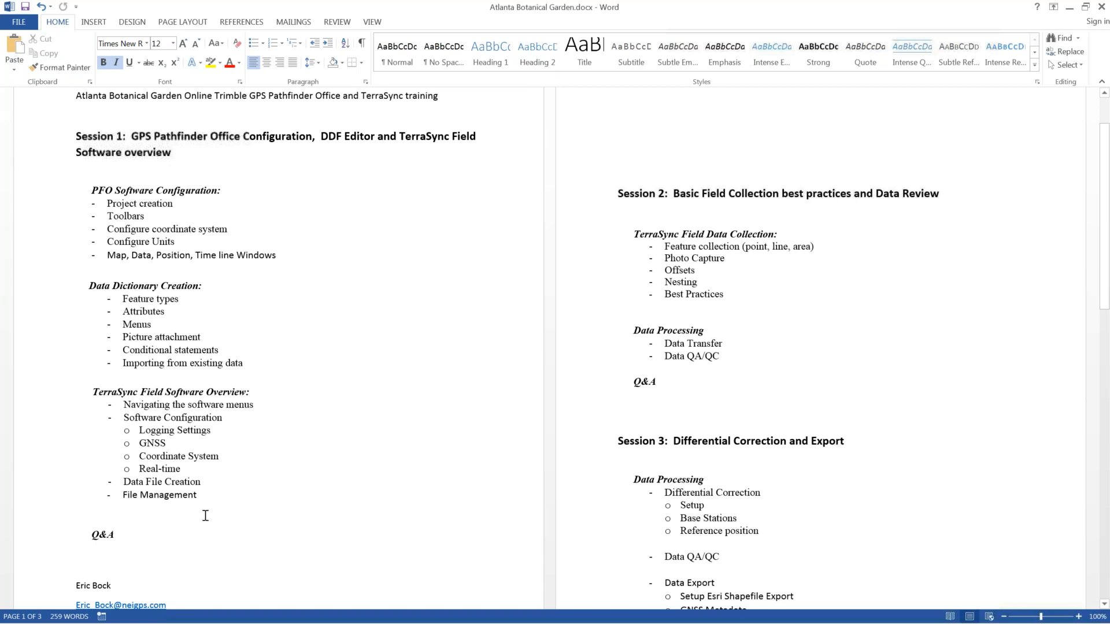
scroll(205, 516, down, 1)
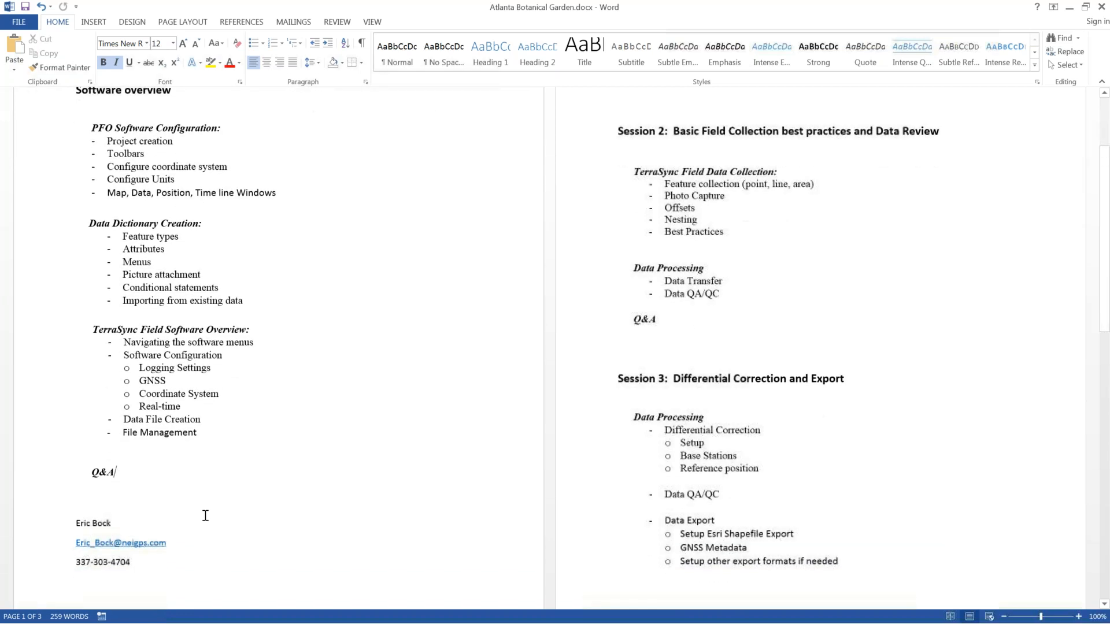
scroll(227, 526, up, 3)
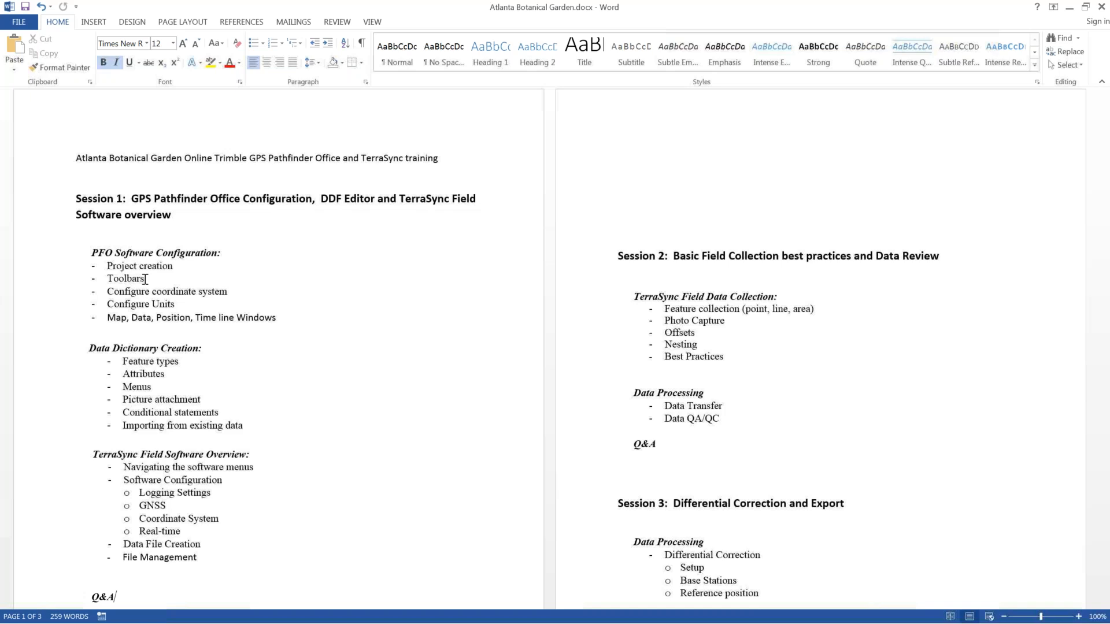
drag(292, 322, 78, 250)
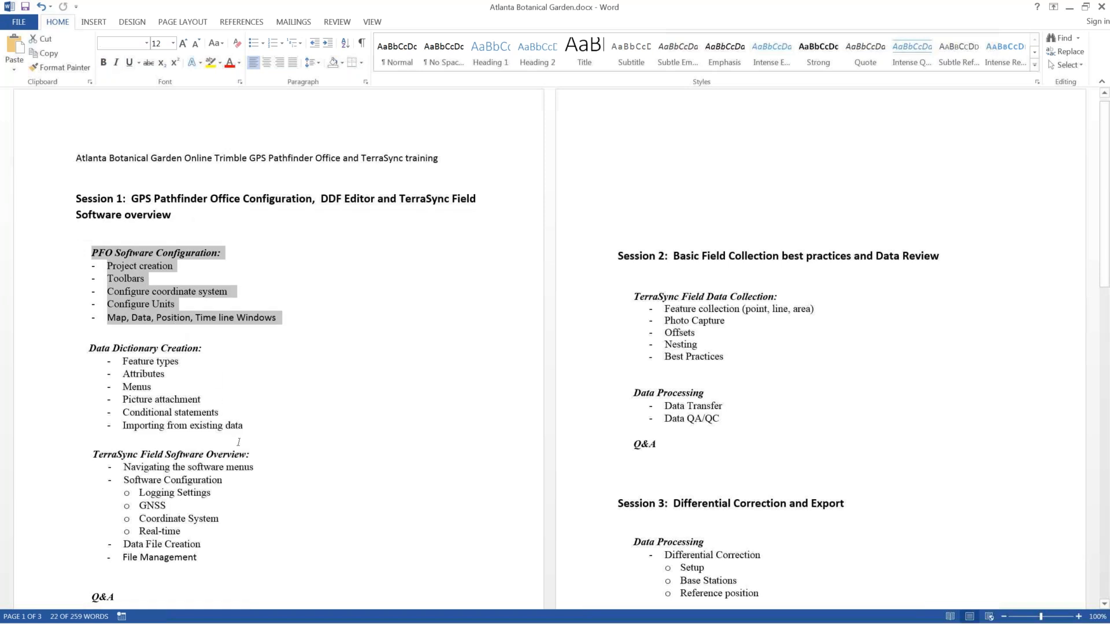
drag(247, 426, 124, 362)
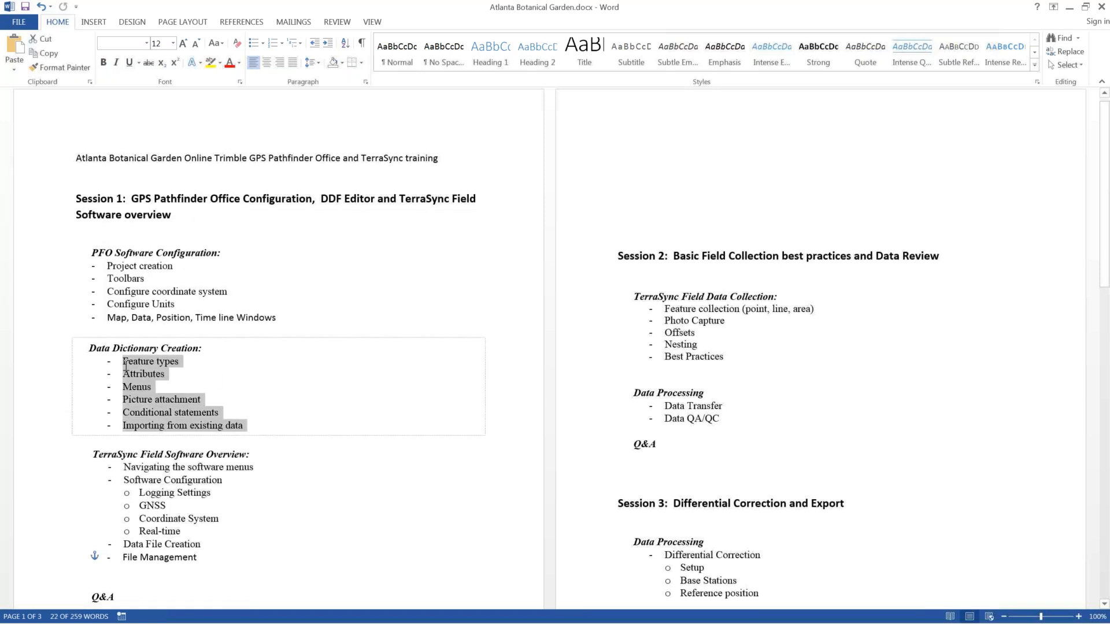
click(103, 362)
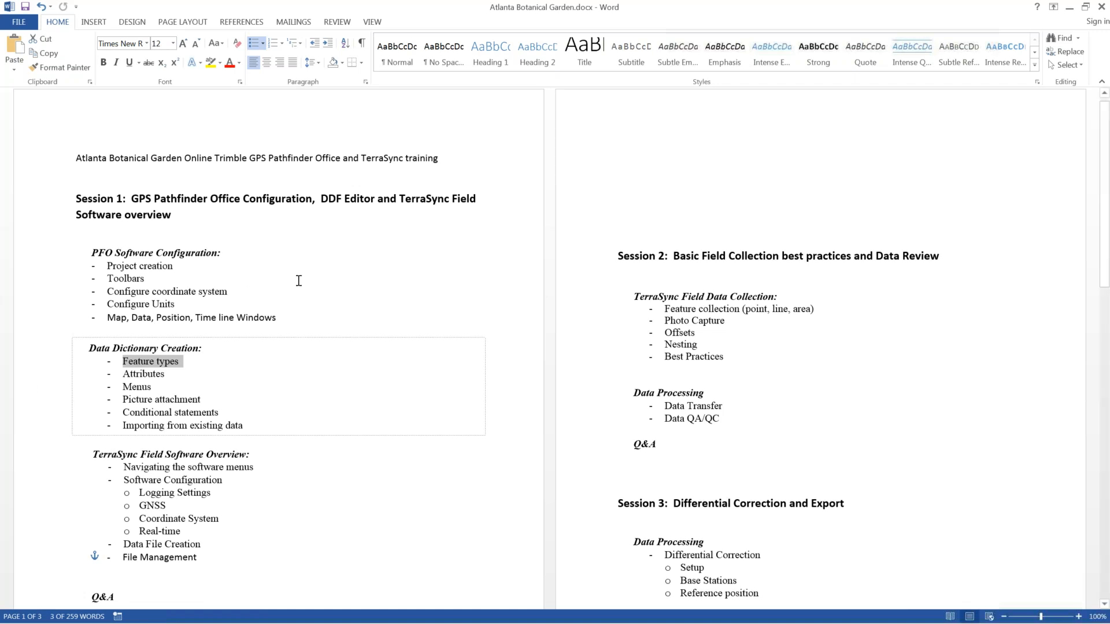
click(337, 304)
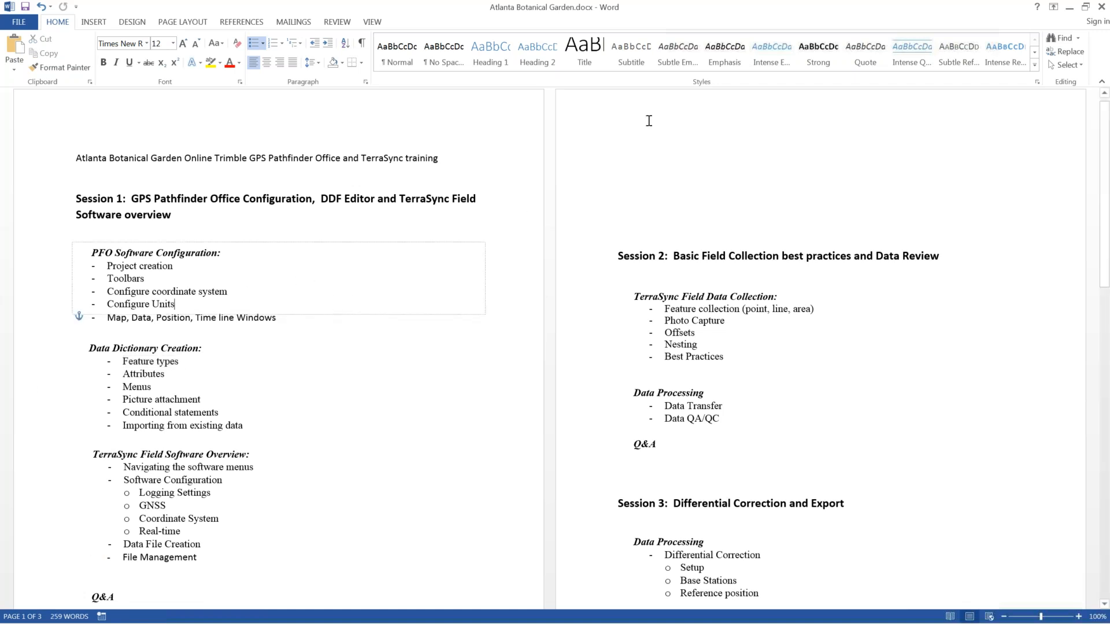
Step: Minimize Word and launch GPS Pathfinder Office from the Start menu's program list
click(1069, 6)
mouse_move(52, 622)
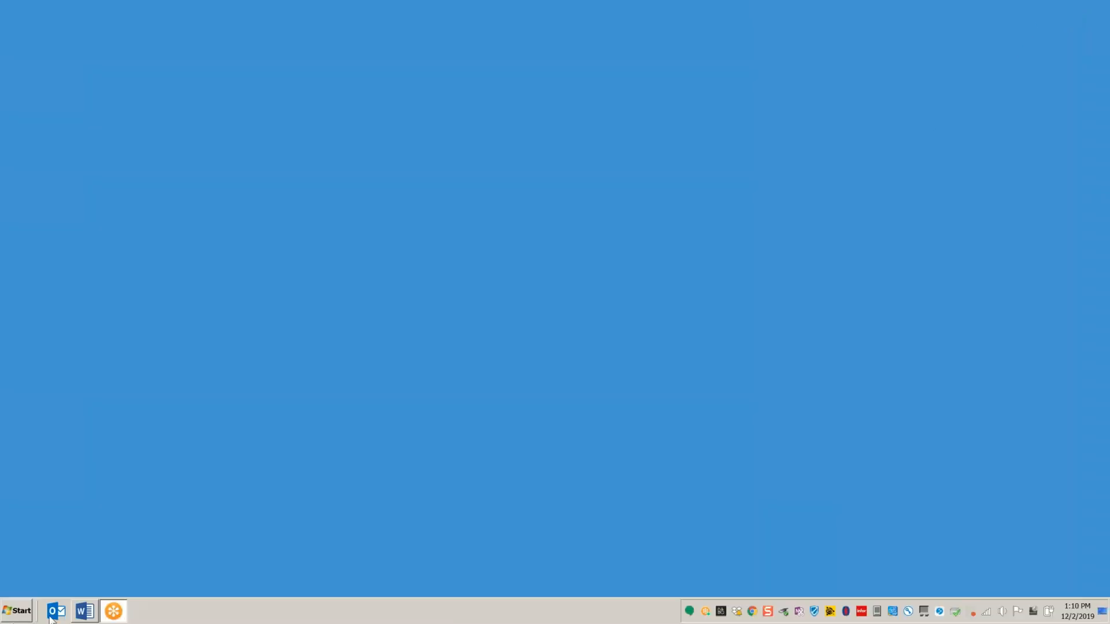
click(14, 616)
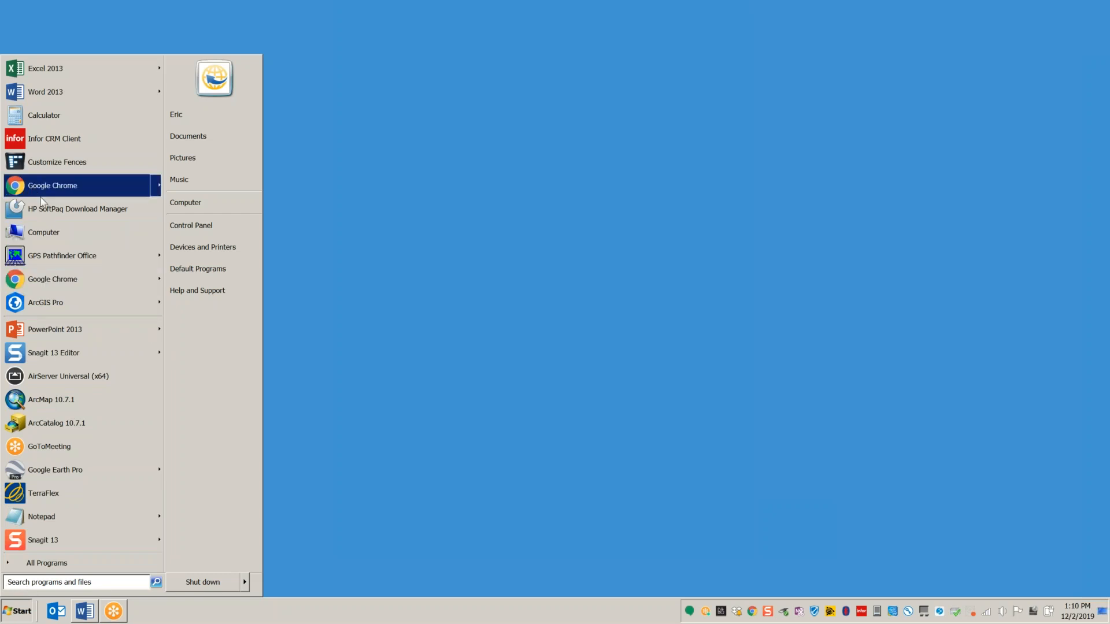
mouse_move(42, 195)
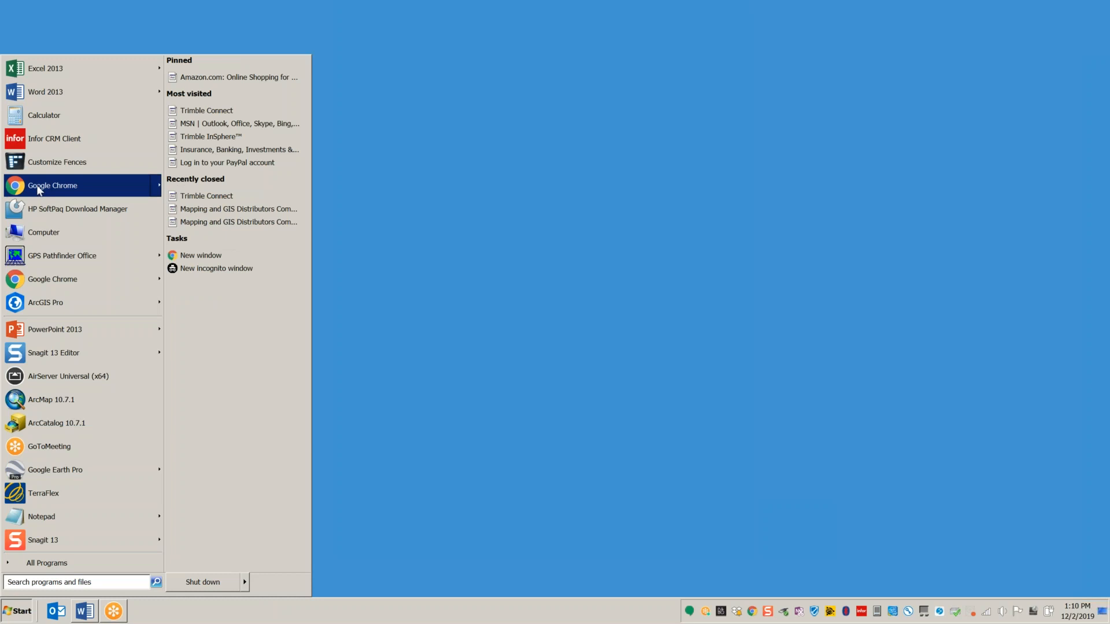
mouse_move(36, 261)
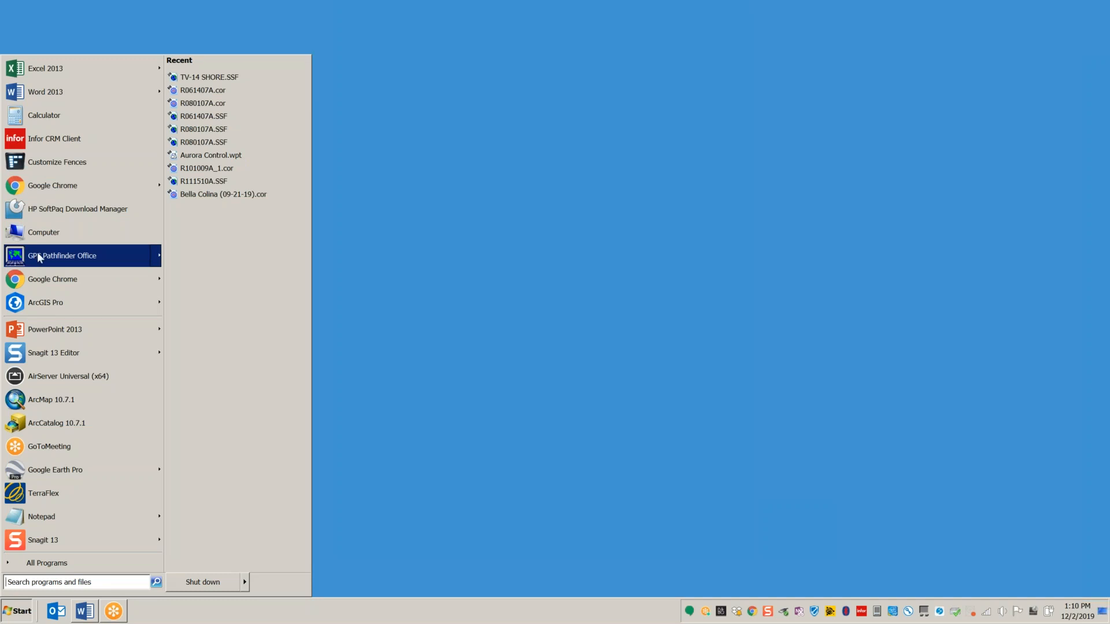
click(82, 255)
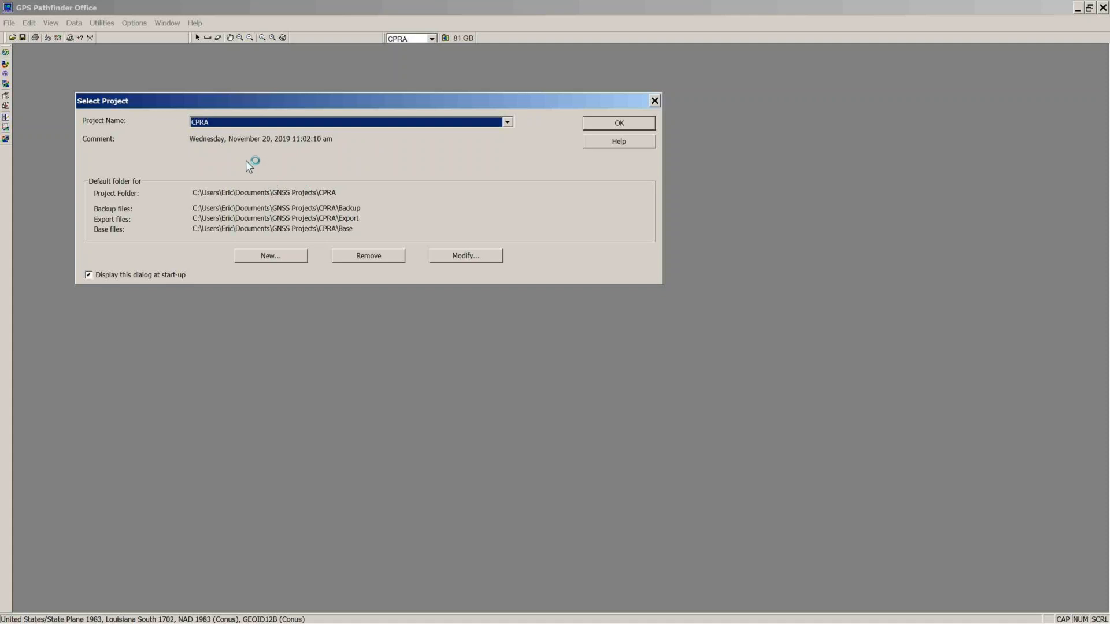
Step: Create a new project named 'ATL Botanical Garden Trainnig' and select its folder name in the path
click(276, 260)
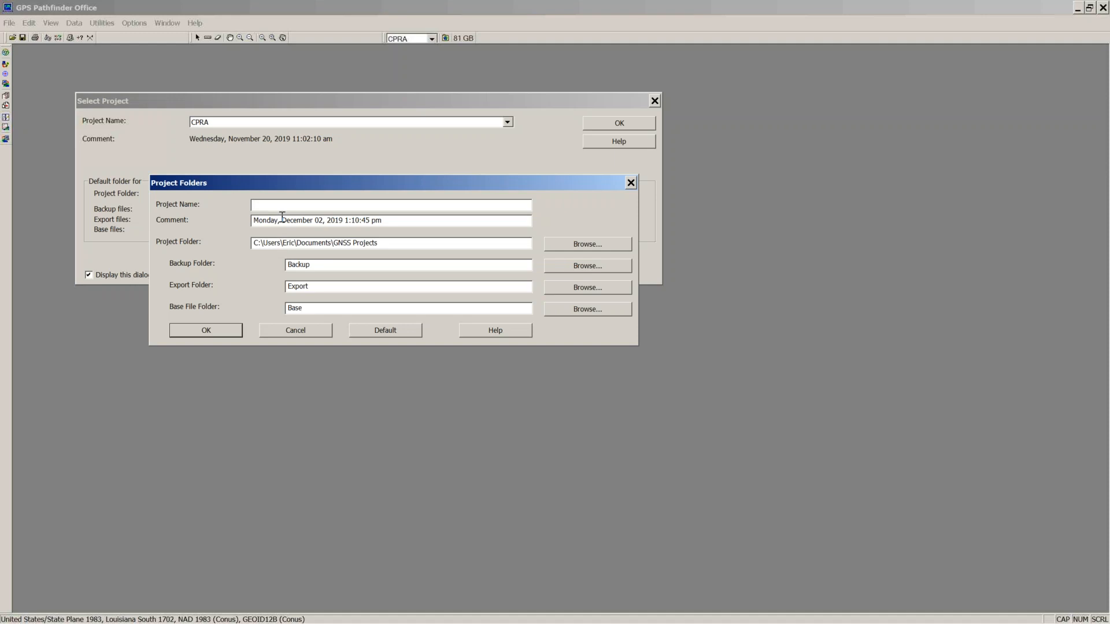
text(ATL Botanical Garden Trainnig)
click(253, 243)
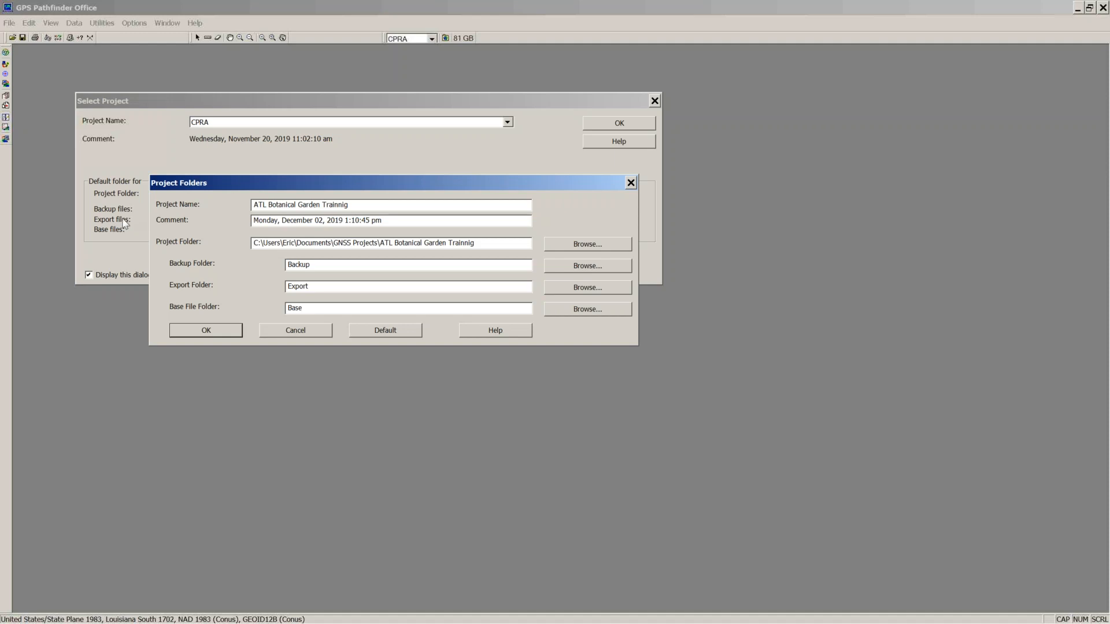
triple_click(272, 206)
drag(492, 242, 380, 242)
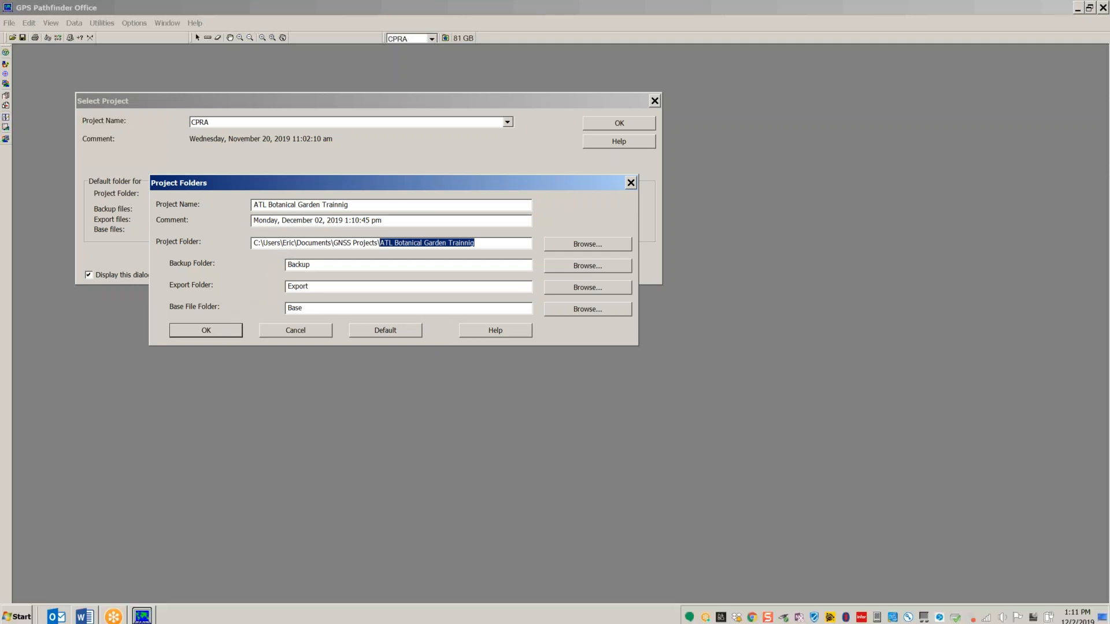
click(17, 611)
Step: Browse from Computer through C: to the GNSS Projects folder, then close that Explorer window
click(205, 208)
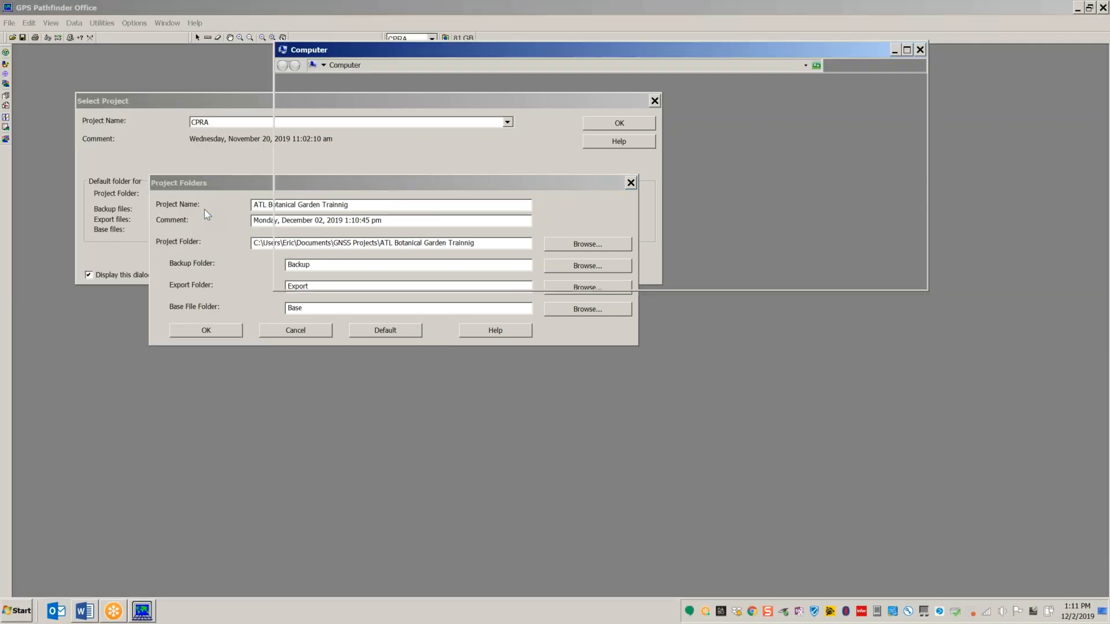
double_click(470, 140)
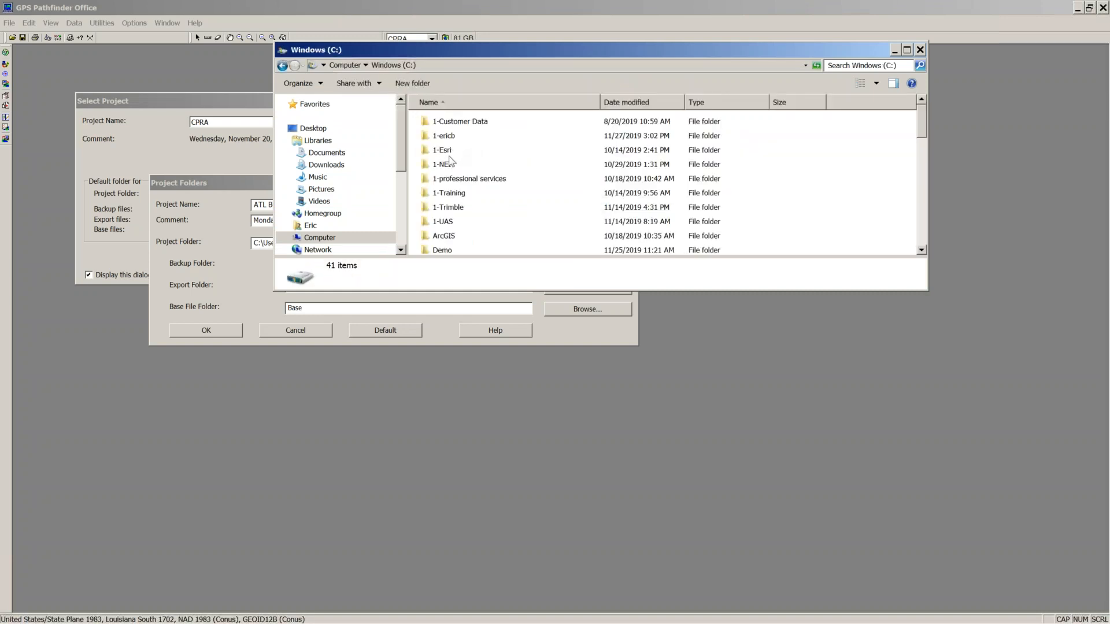
scroll(445, 226, down, 2)
scroll(446, 225, down, 1)
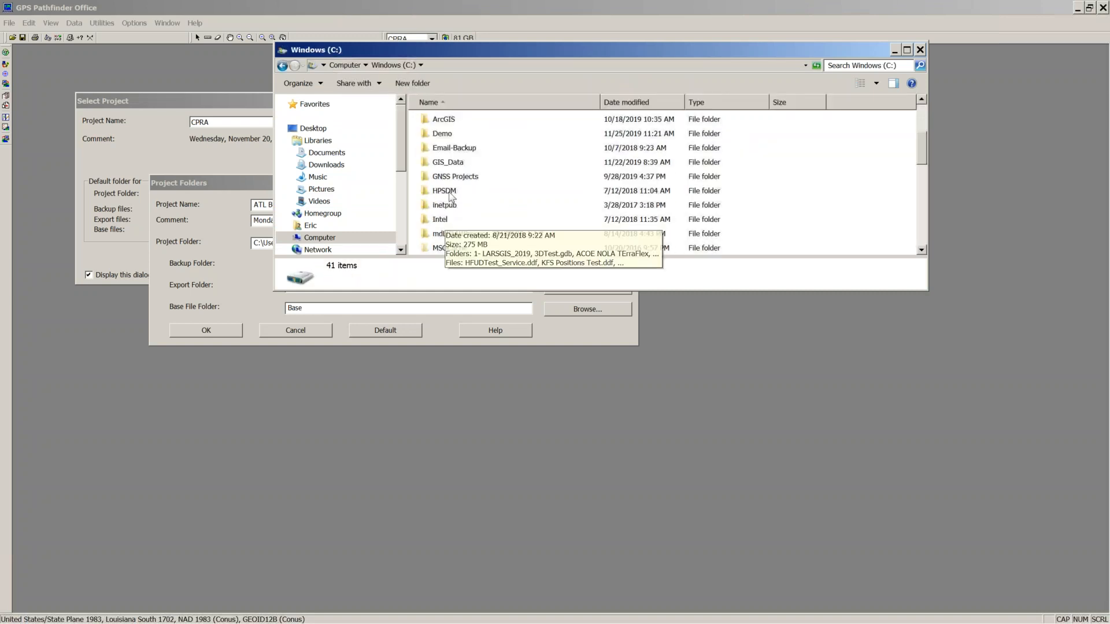
double_click(460, 177)
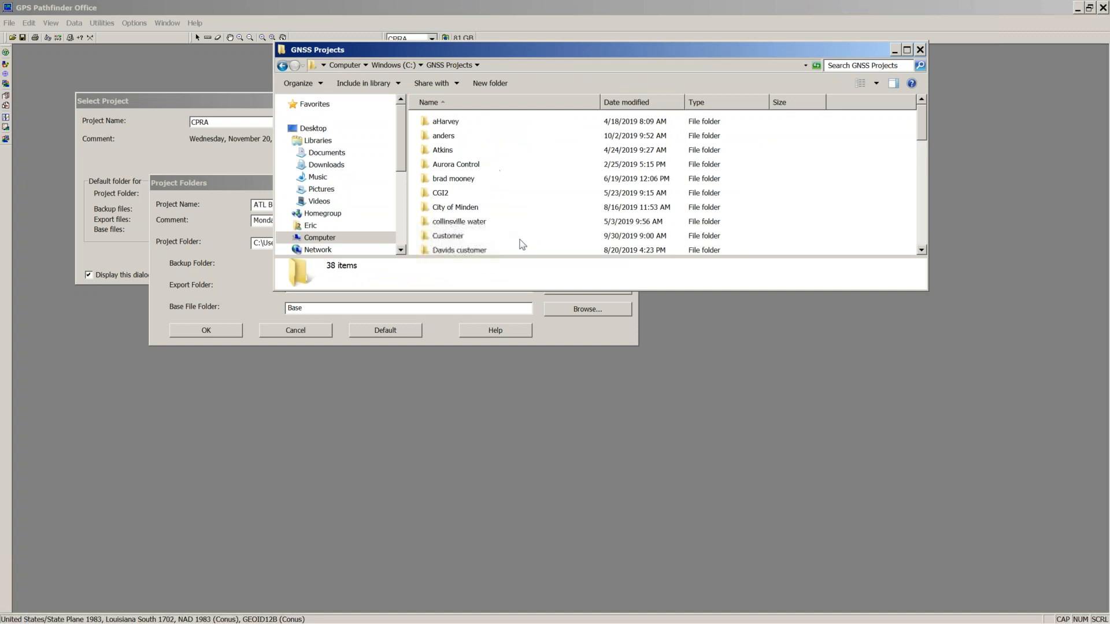
scroll(488, 200, down, 2)
scroll(497, 197, up, 2)
click(919, 49)
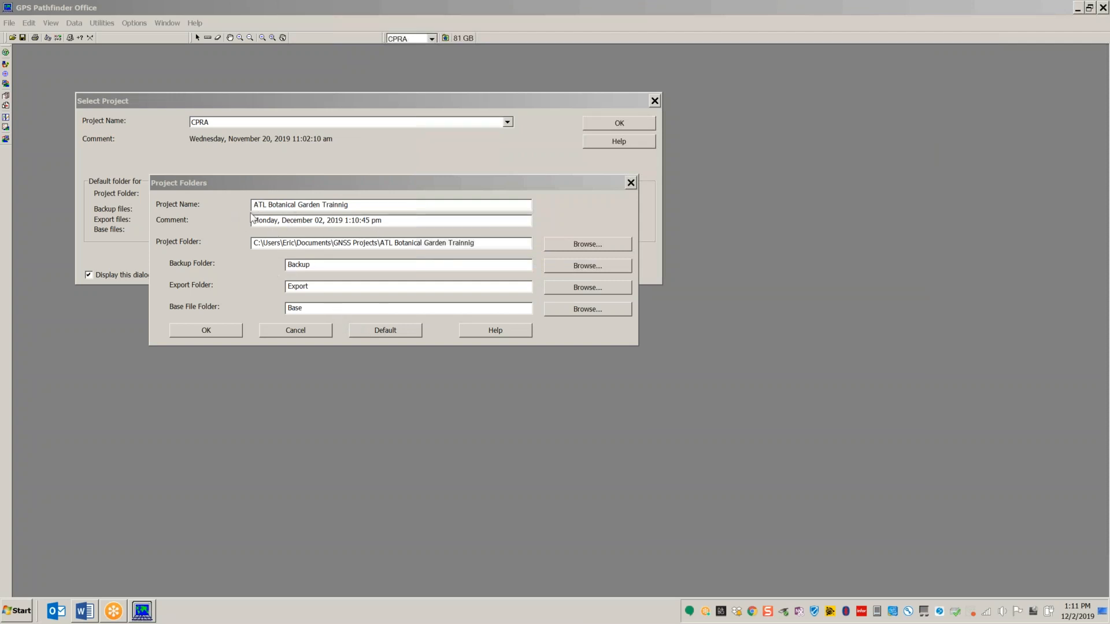
Step: Accept the new project's folder settings and confirm ATL Botanical Garden Trainnig as current project
drag(361, 206, 252, 212)
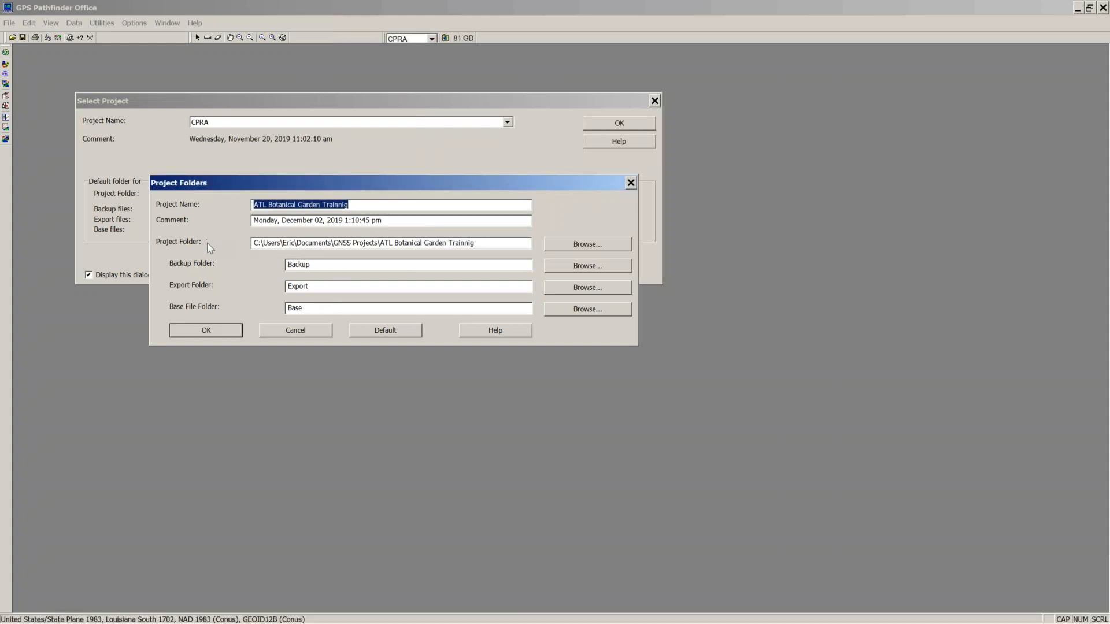
click(207, 330)
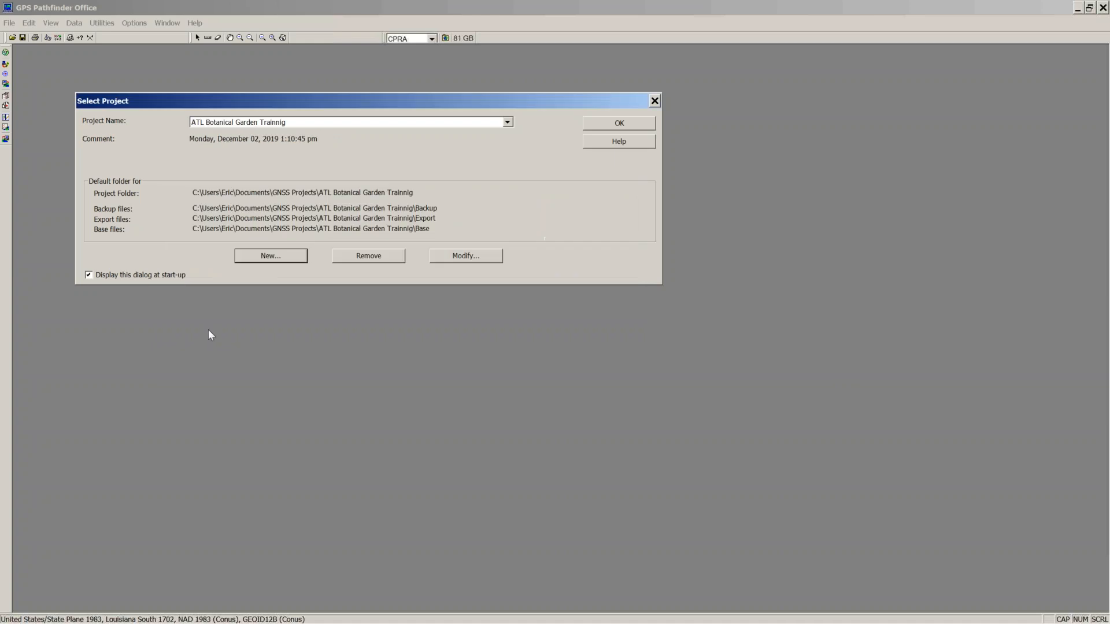
click(618, 130)
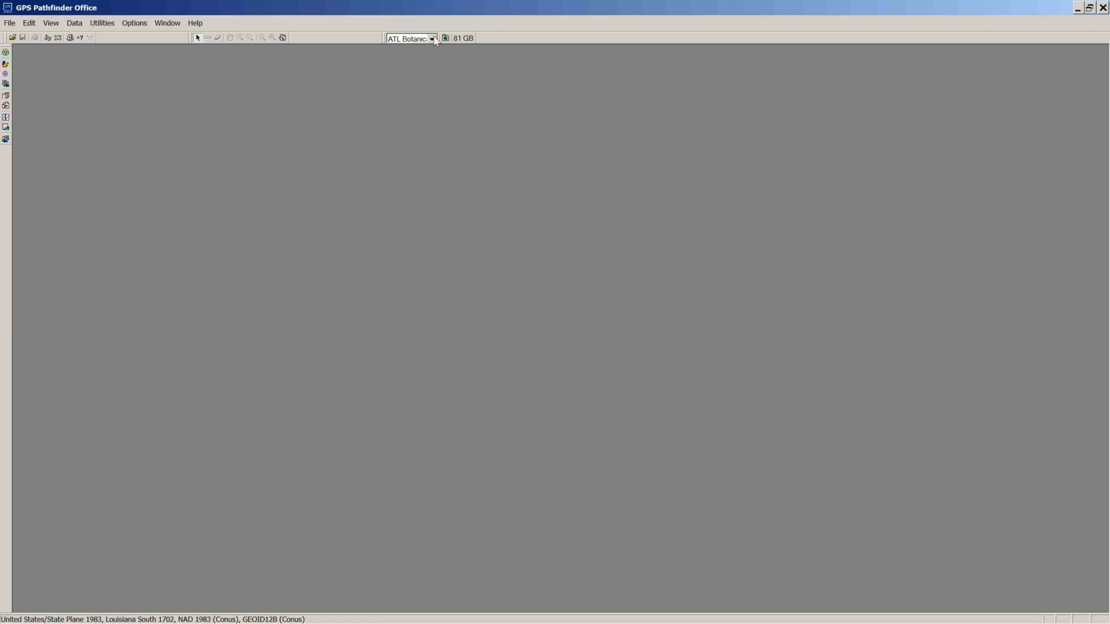
Step: Check the project dropdown, keep ATL Botanical current, and open its project folder
drag(440, 41, 464, 39)
click(458, 38)
click(460, 67)
click(460, 67)
click(459, 51)
click(460, 50)
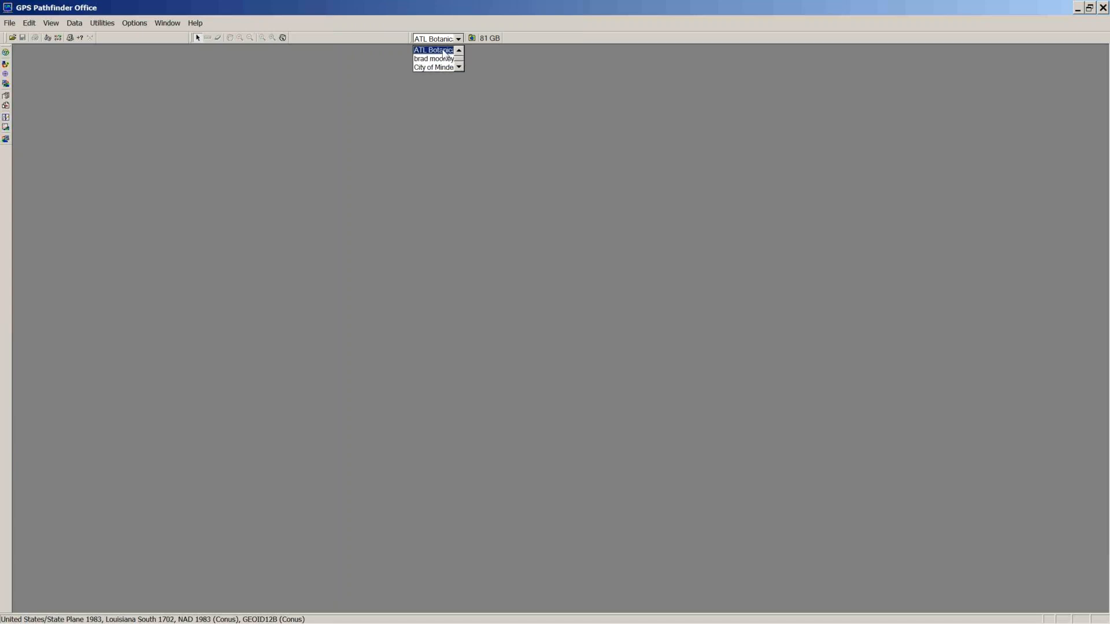
click(435, 50)
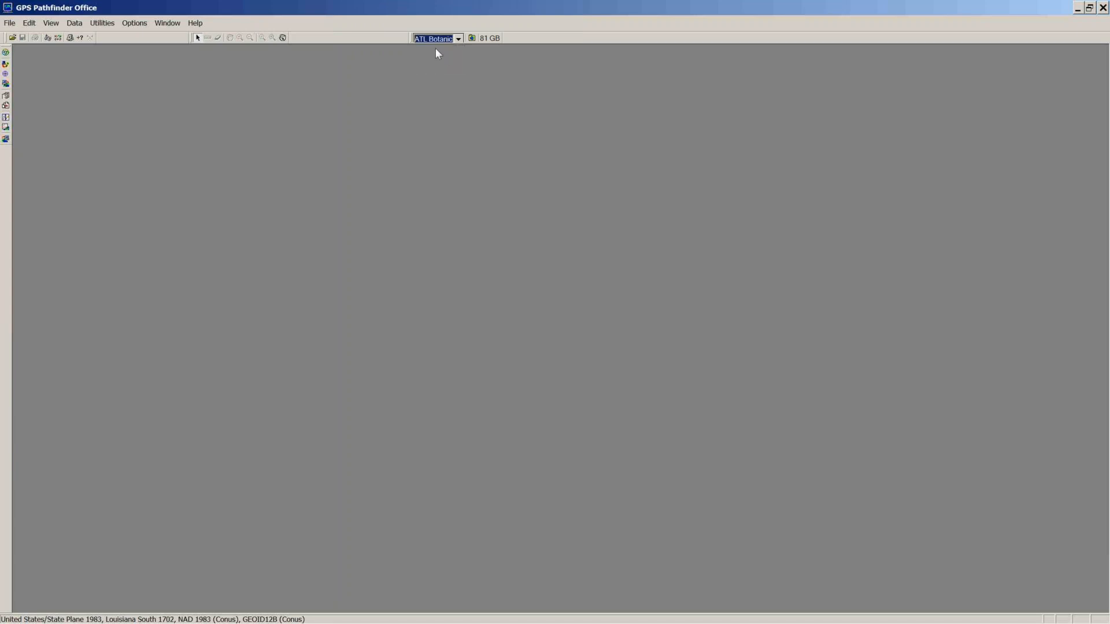
click(472, 38)
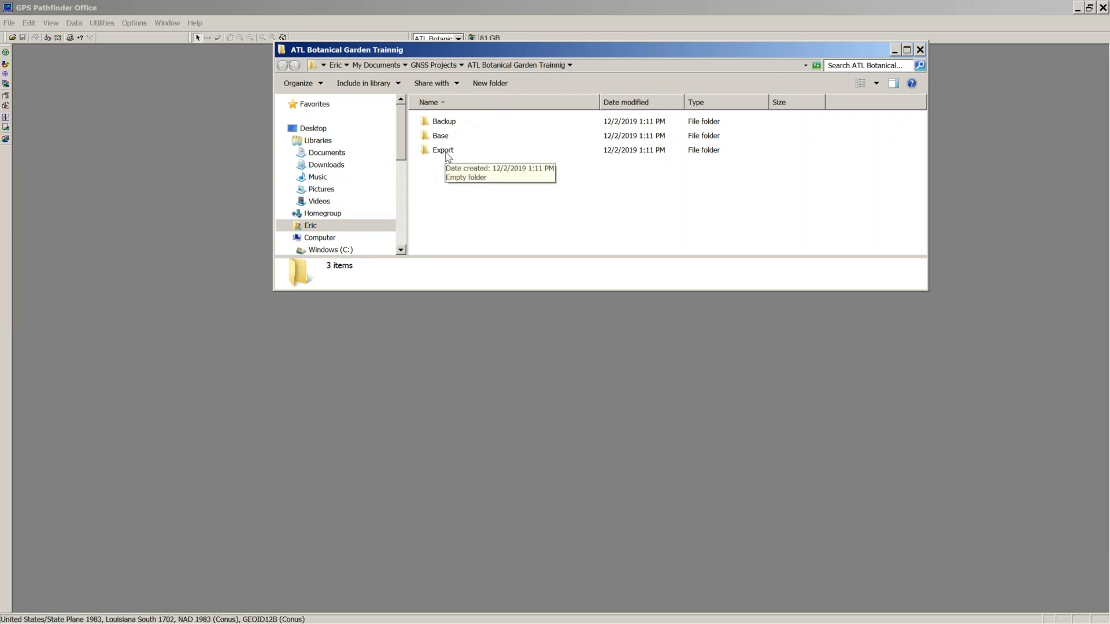
Step: Close the ATL Botanical folder window and pick City of Minden from the project dropdown
click(919, 49)
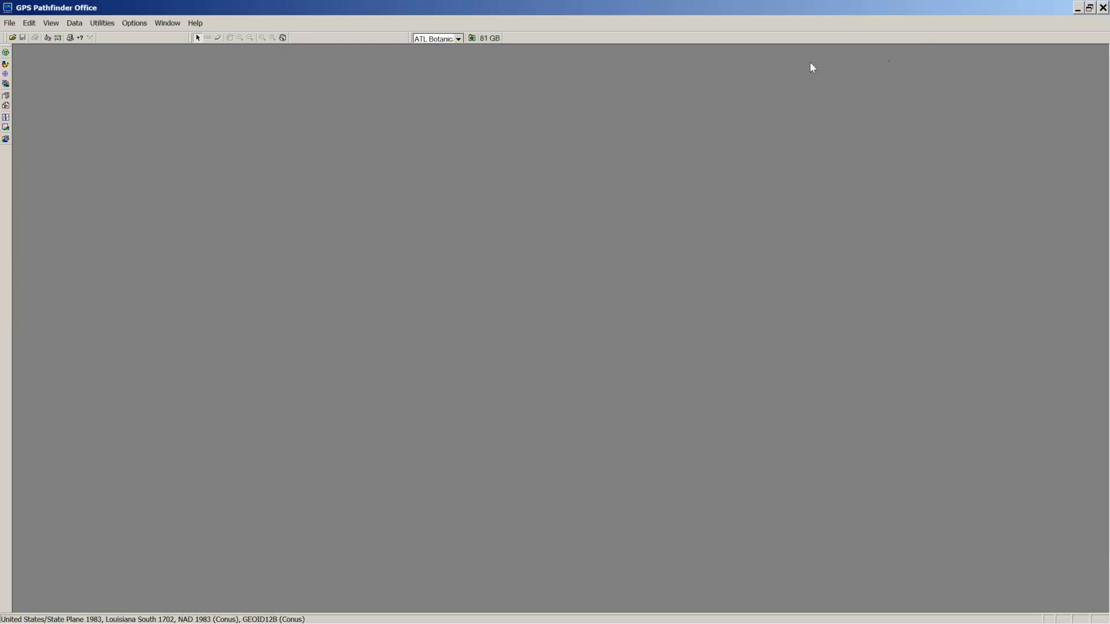
click(458, 38)
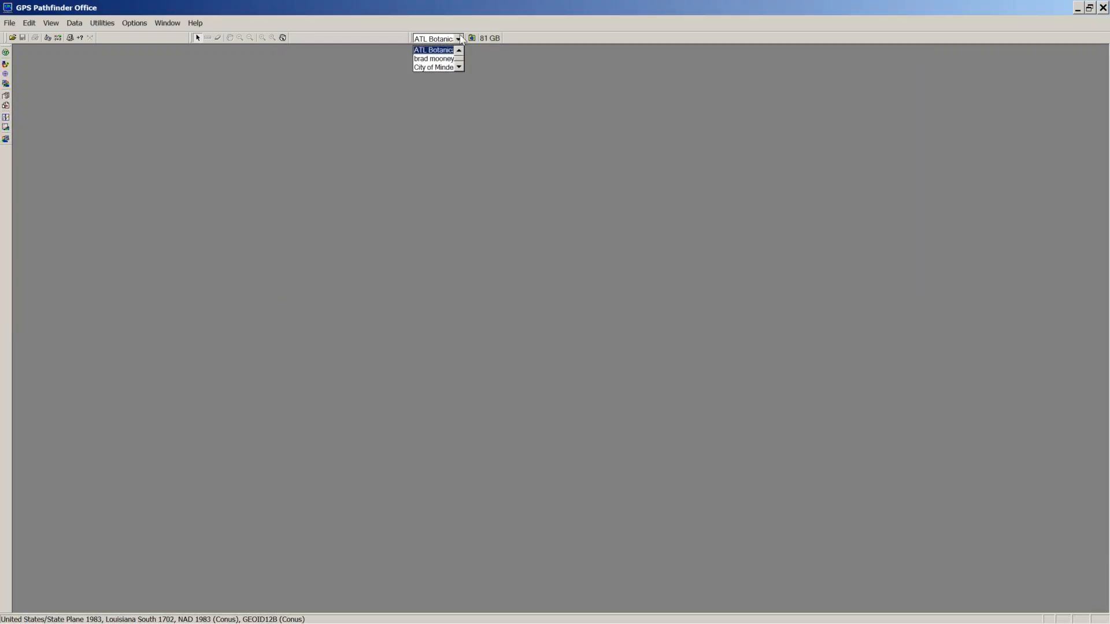
click(459, 67)
click(445, 60)
Step: Open the enlarged City of Minden folder, peek into Backup, then go up to GNSS Projects
click(472, 39)
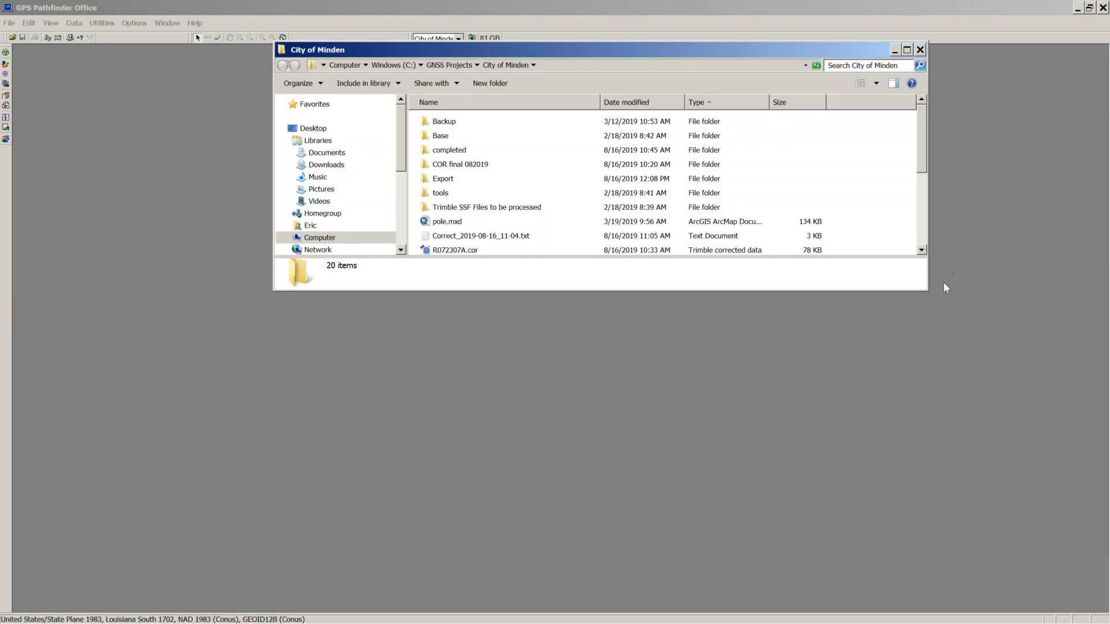
drag(926, 294, 915, 516)
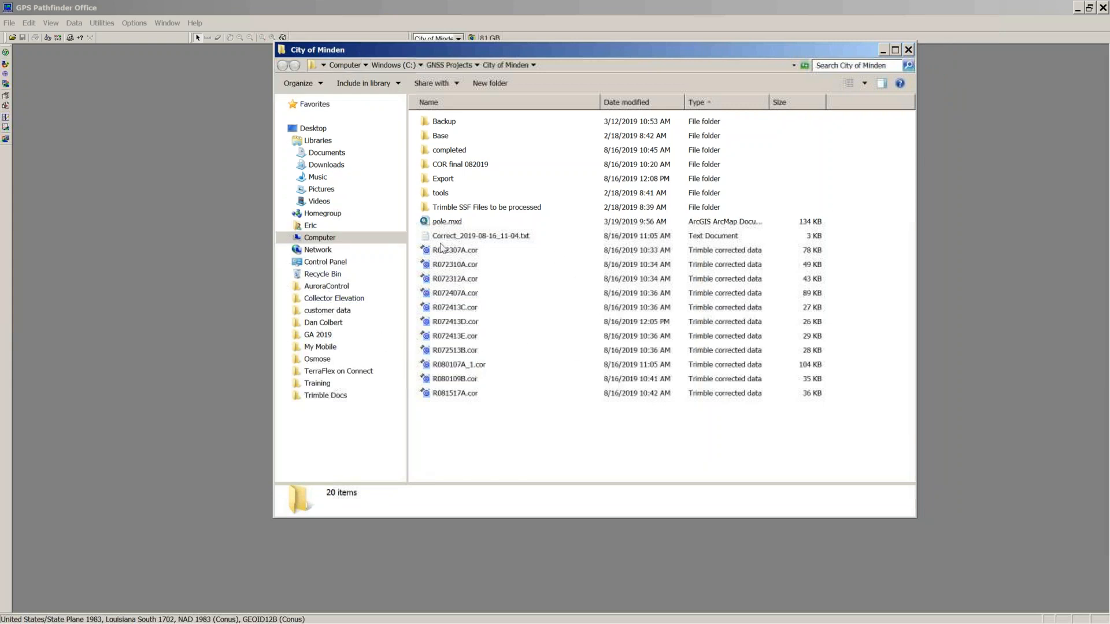
double_click(438, 124)
click(283, 67)
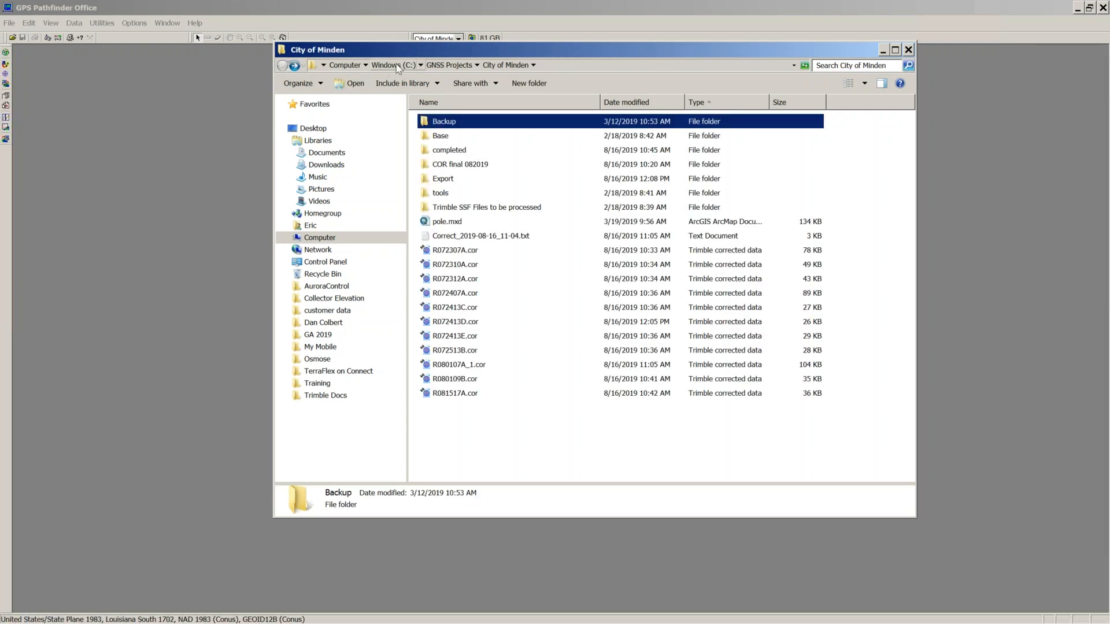
click(450, 65)
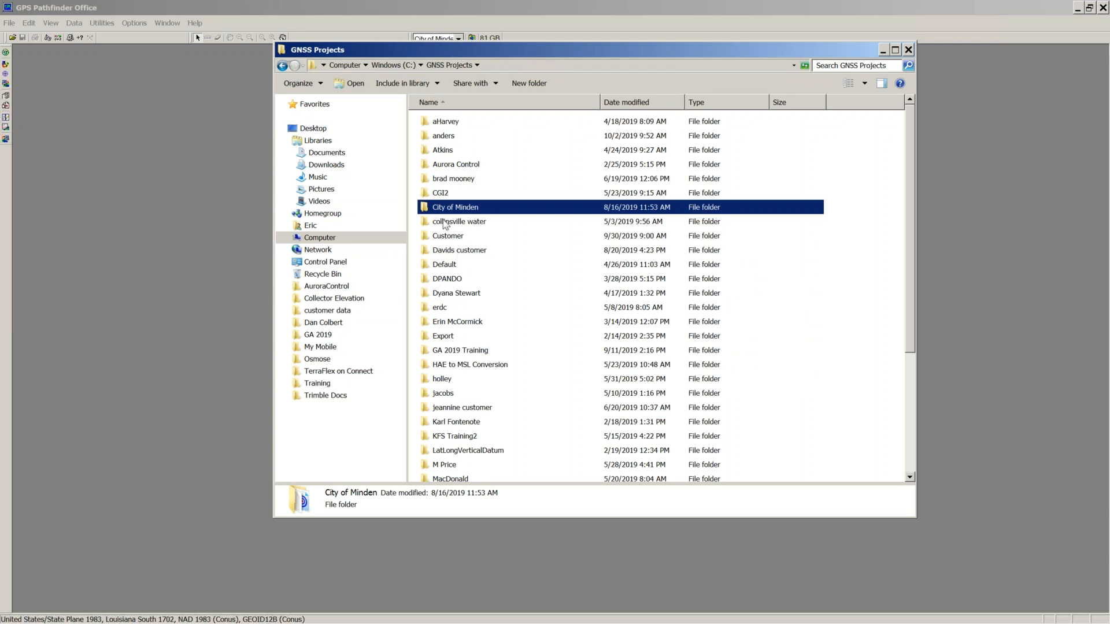
scroll(464, 307, down, 3)
scroll(464, 307, up, 3)
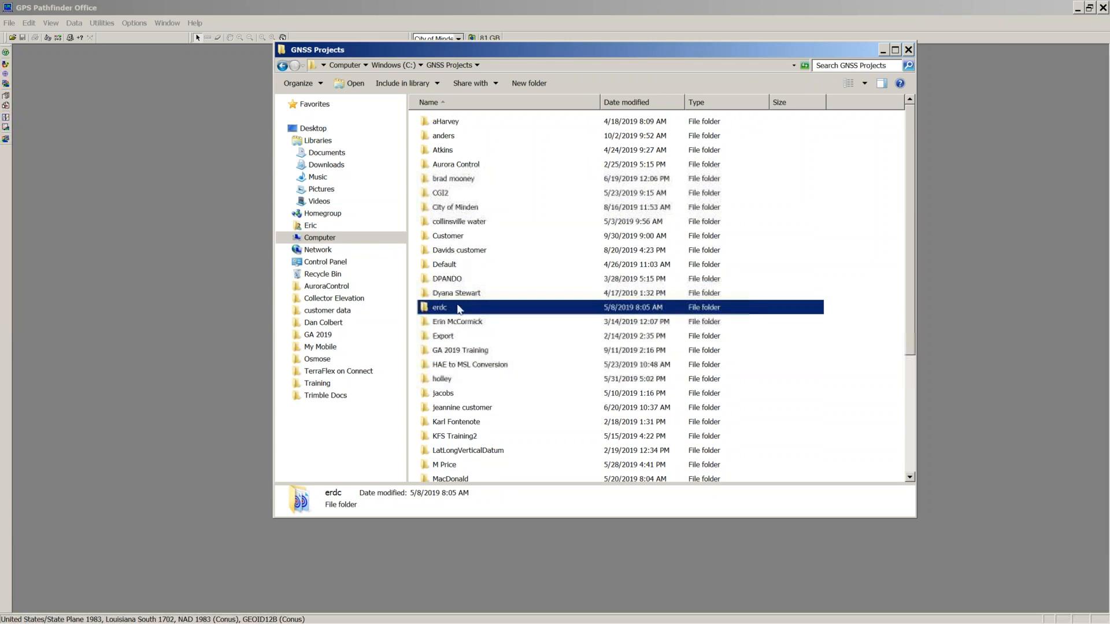
Step: Open KFS Training2 and inspect its Backup folder's R051413A.ssf file
double_click(445, 438)
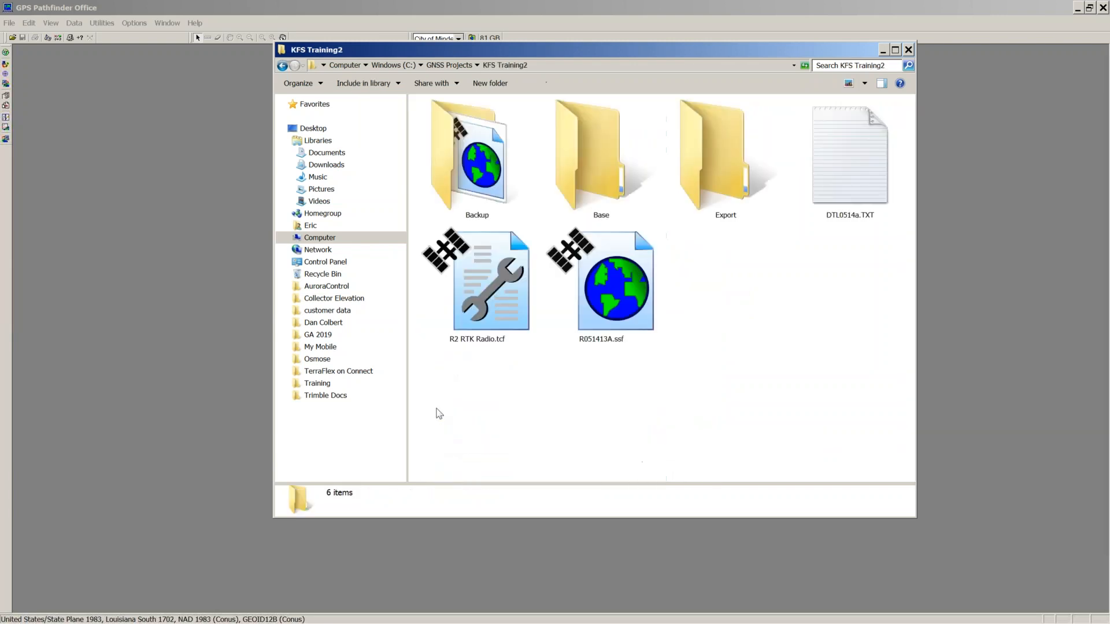
double_click(478, 198)
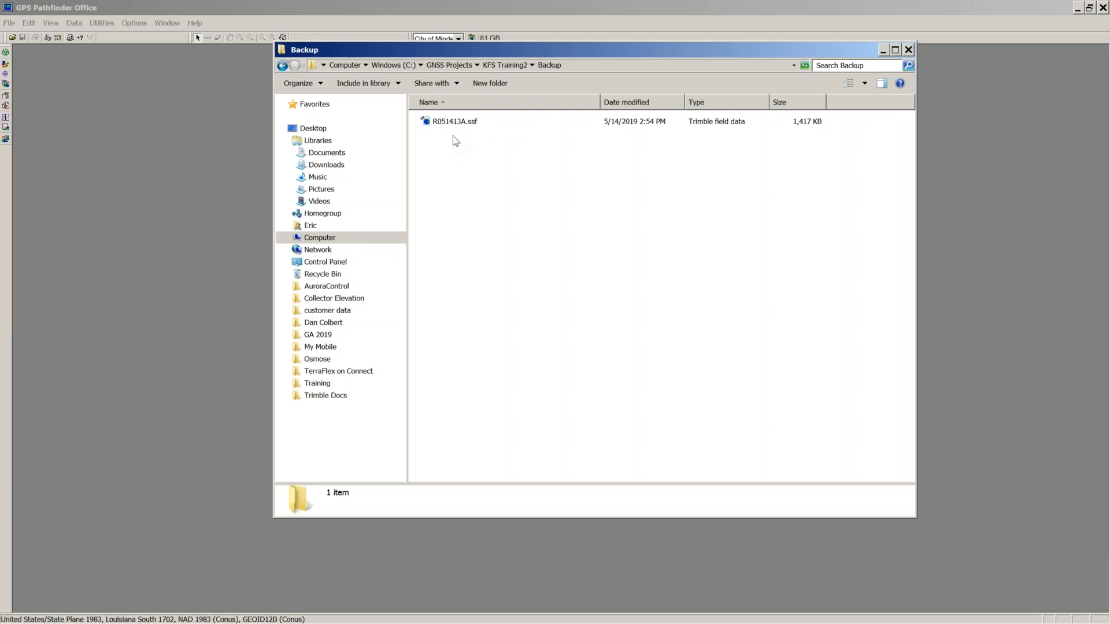
click(452, 132)
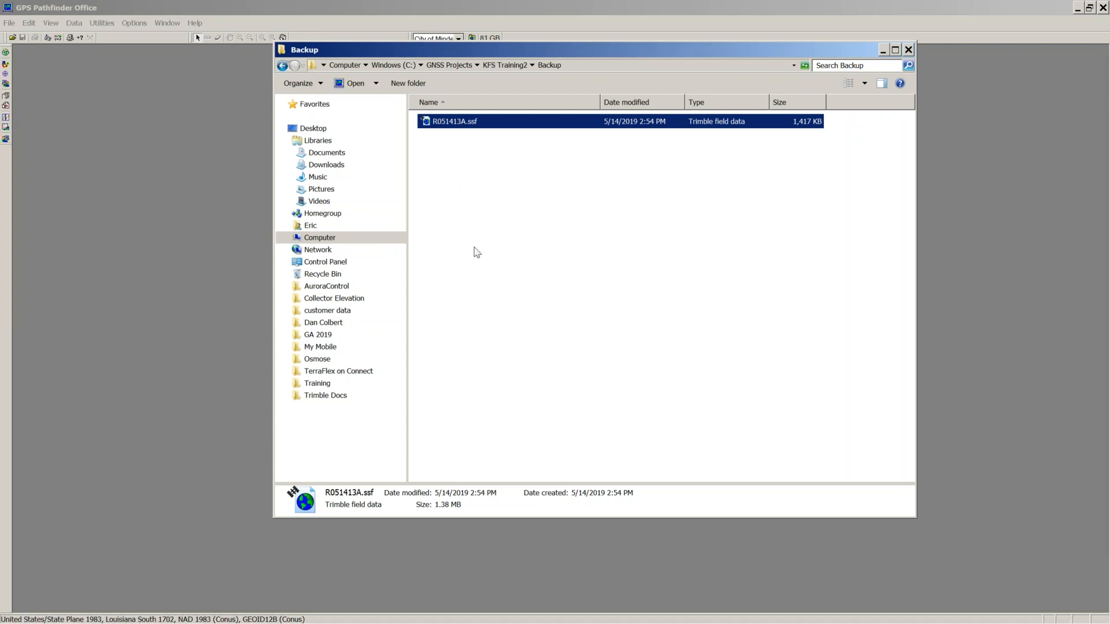
click(282, 66)
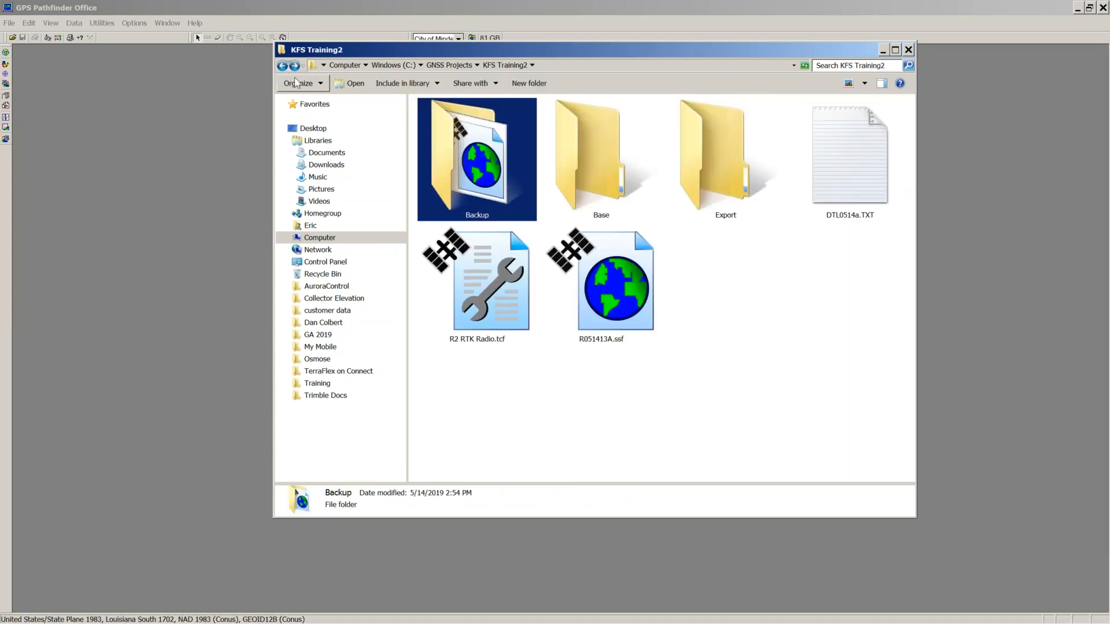
Step: View the Base and empty Export folders, then return to GNSS Projects
double_click(580, 147)
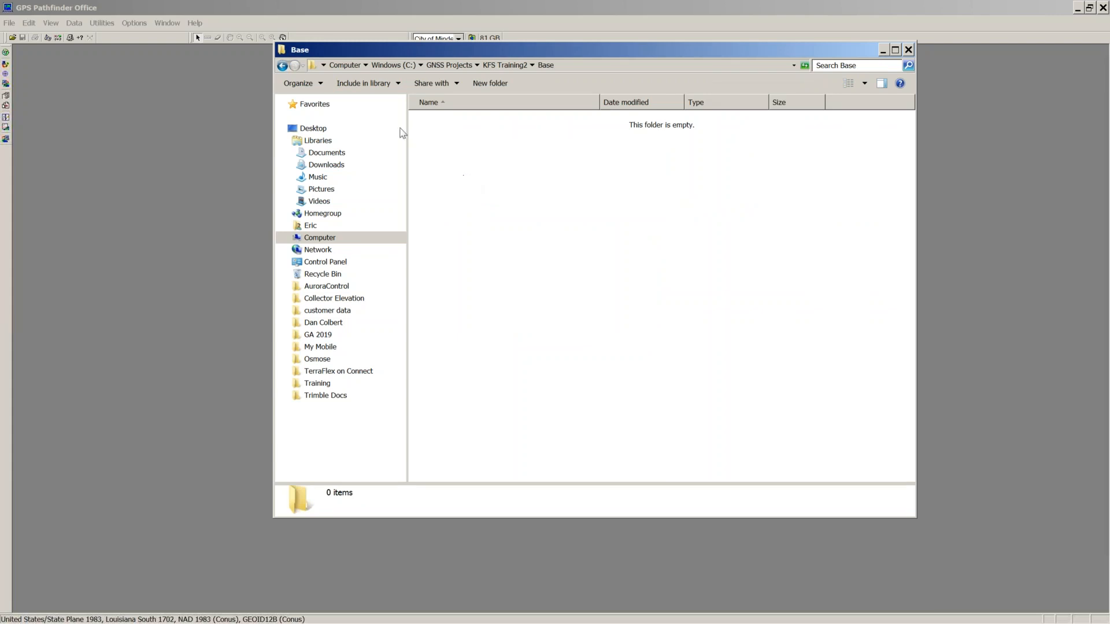
click(282, 66)
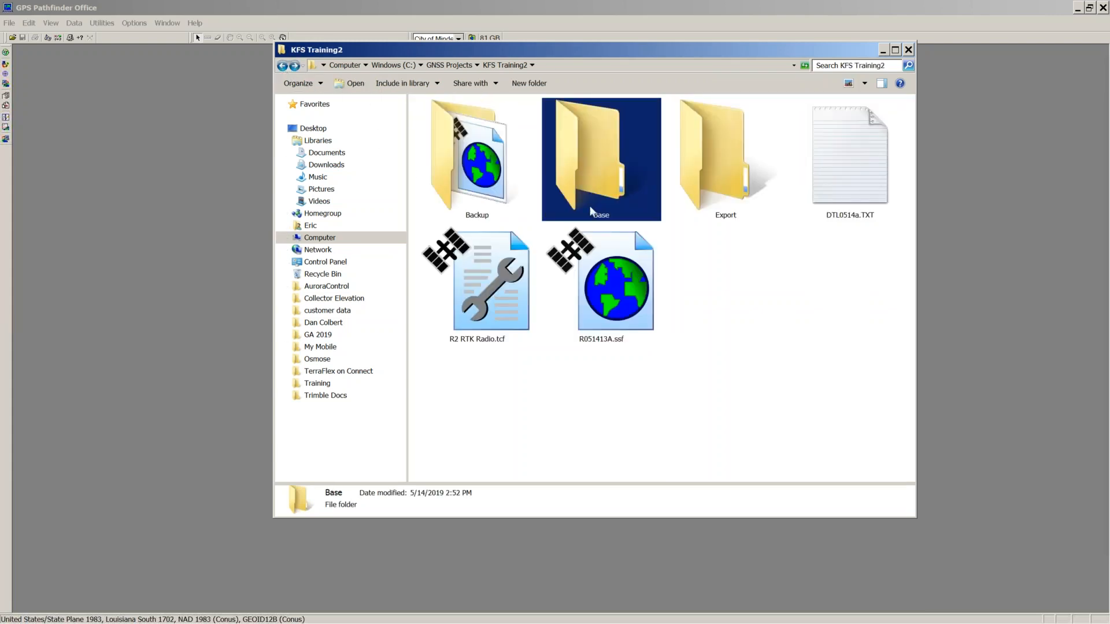
click(698, 169)
double_click(698, 166)
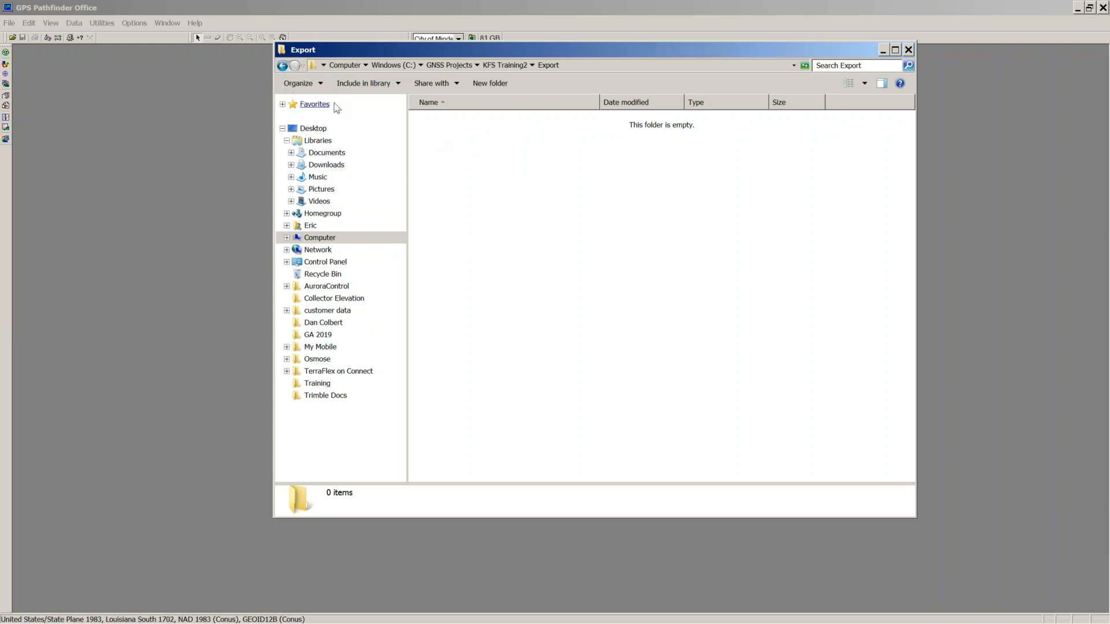
click(283, 66)
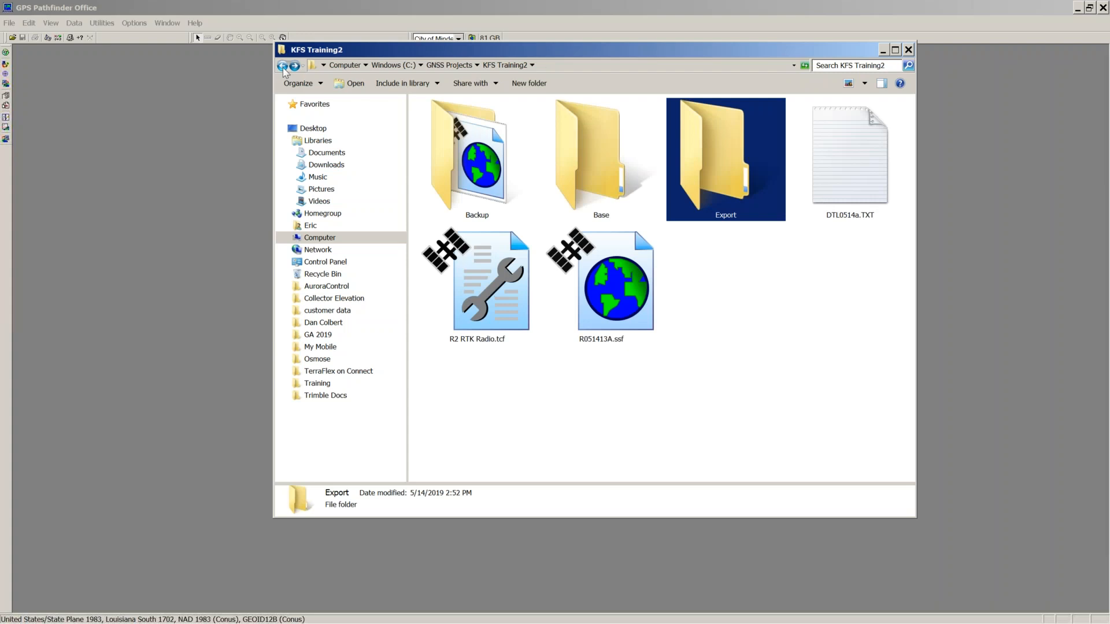
click(283, 67)
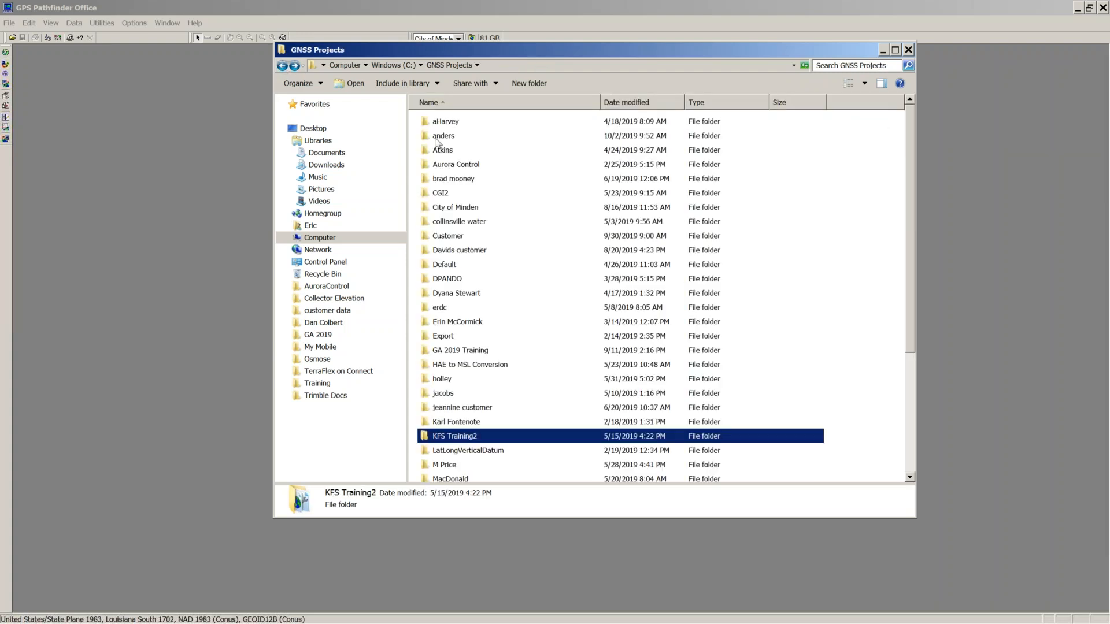
Step: Close the open folder windows, make ATL Botanical Garden Trainnig current, and briefly view its folder
click(908, 50)
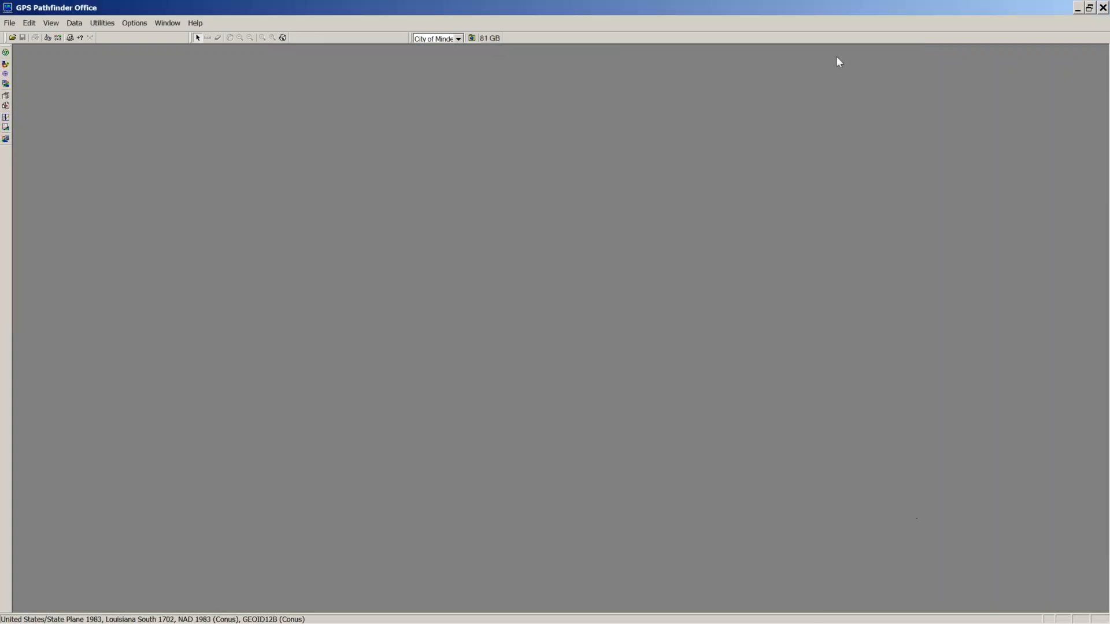
click(471, 39)
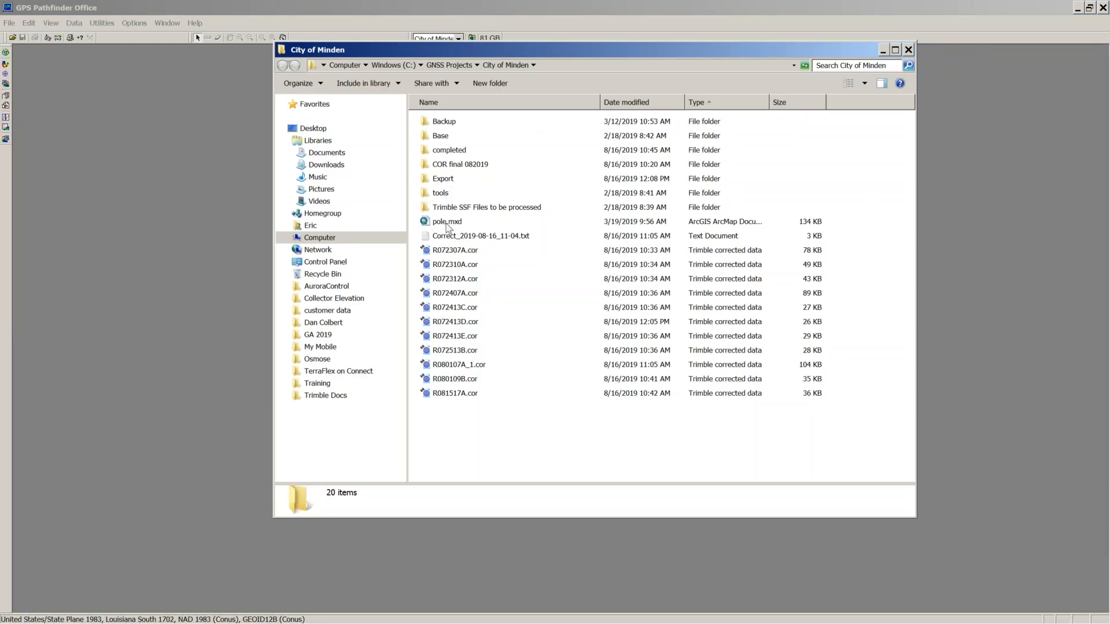
click(908, 50)
click(458, 39)
click(459, 51)
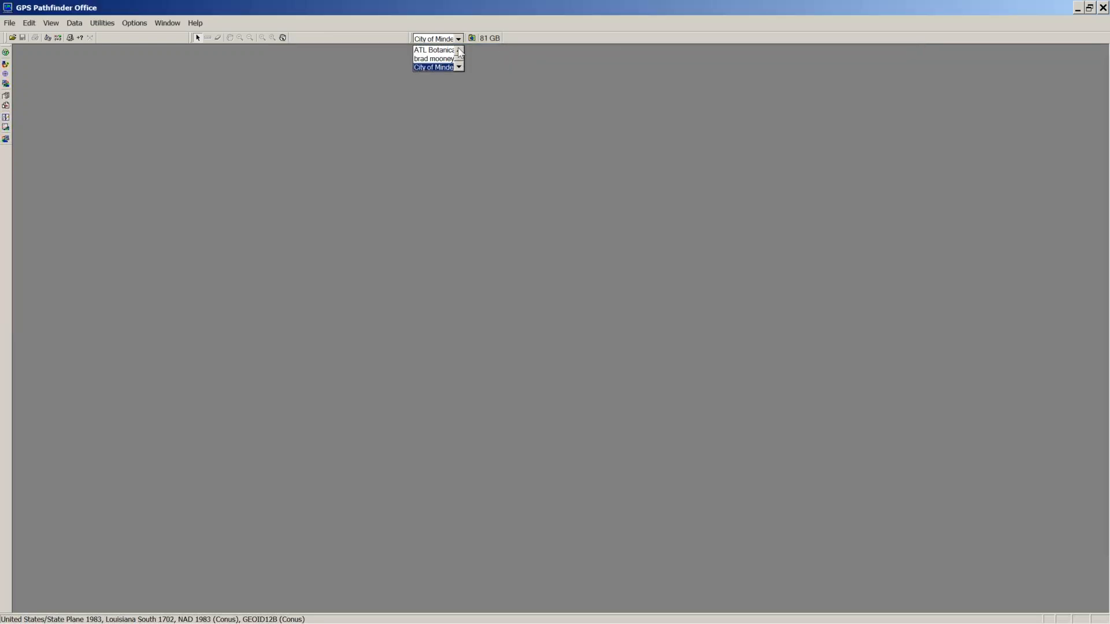
click(471, 38)
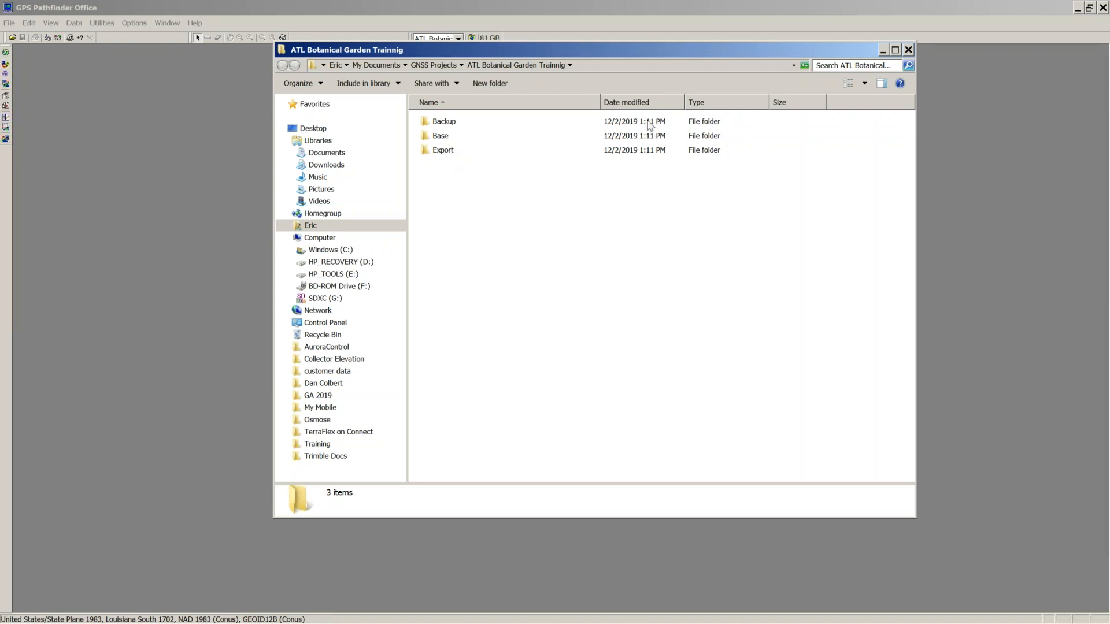
click(908, 50)
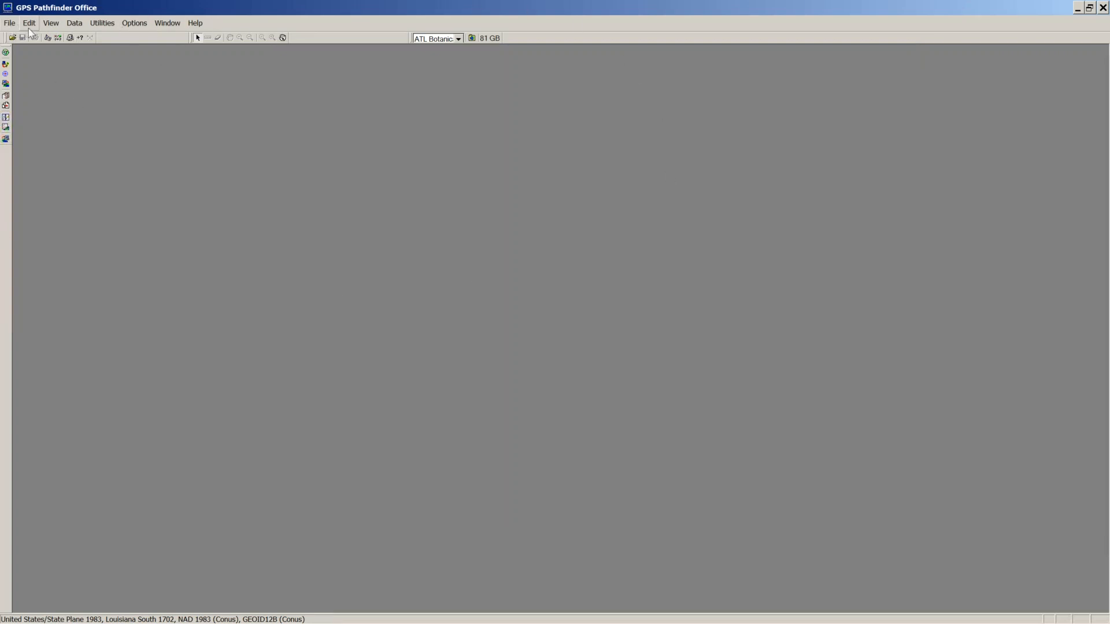
Step: Look through the Utilities menu, close it, and move along the menu bar toward Options
click(104, 23)
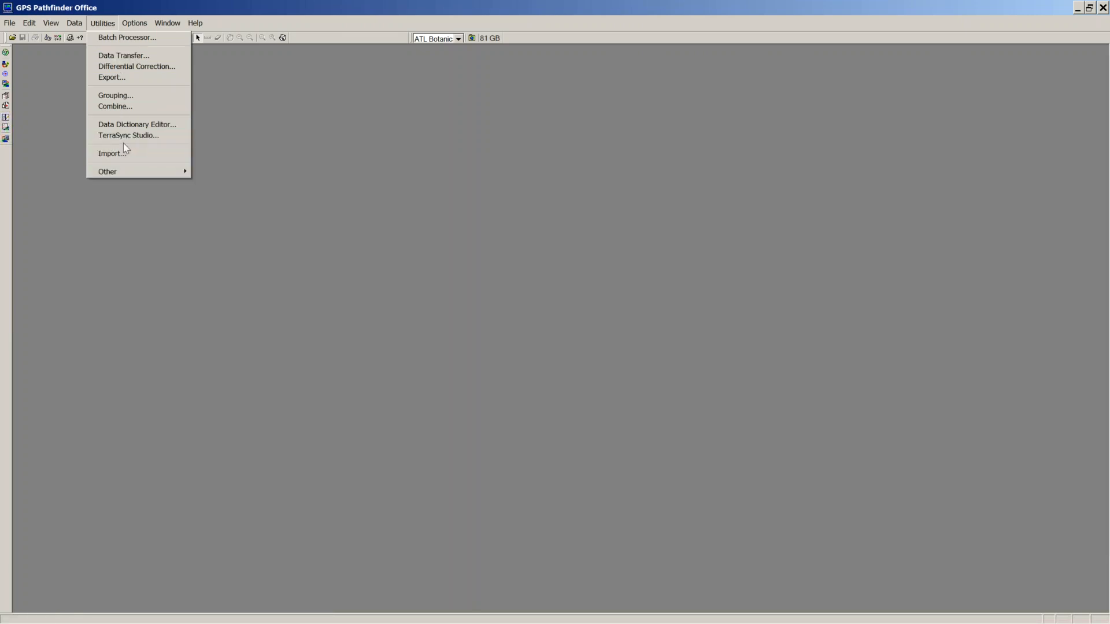
mouse_move(122, 171)
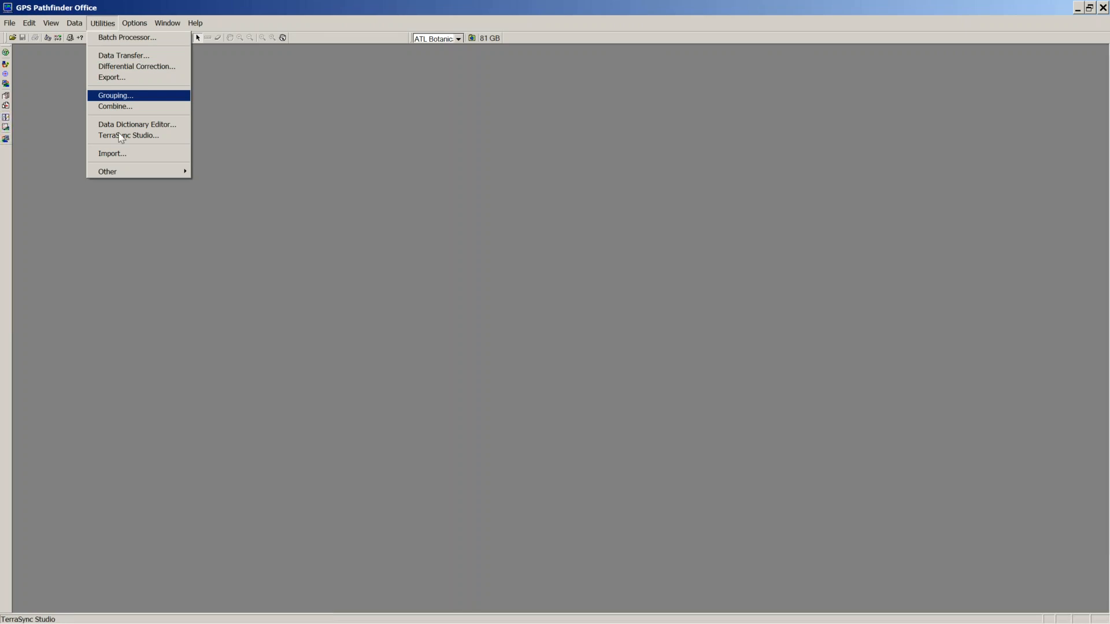
click(7, 68)
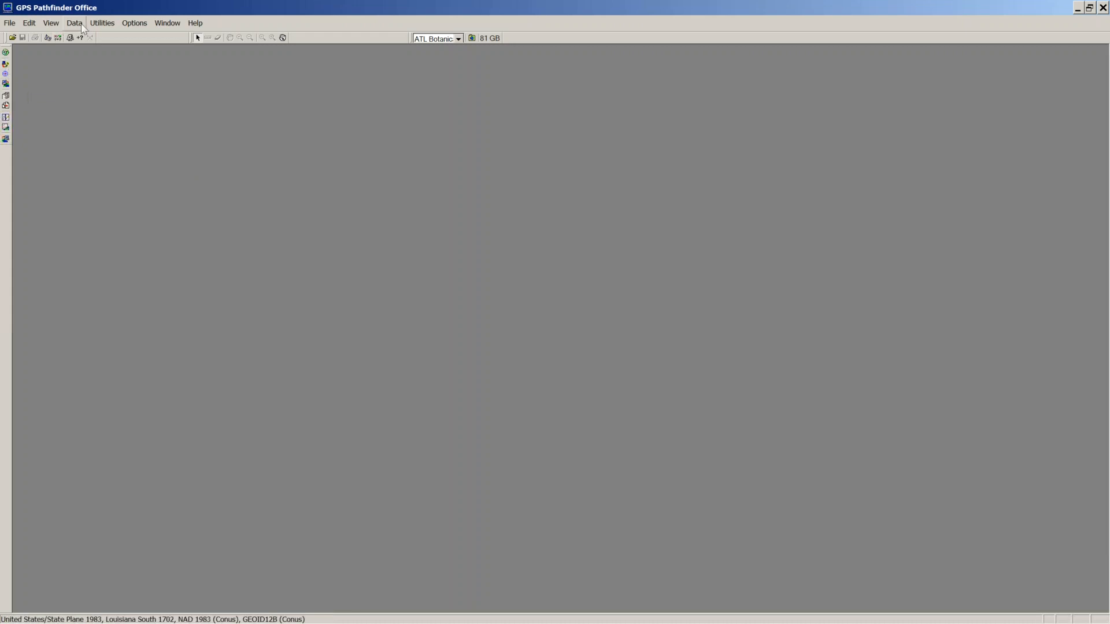
click(107, 28)
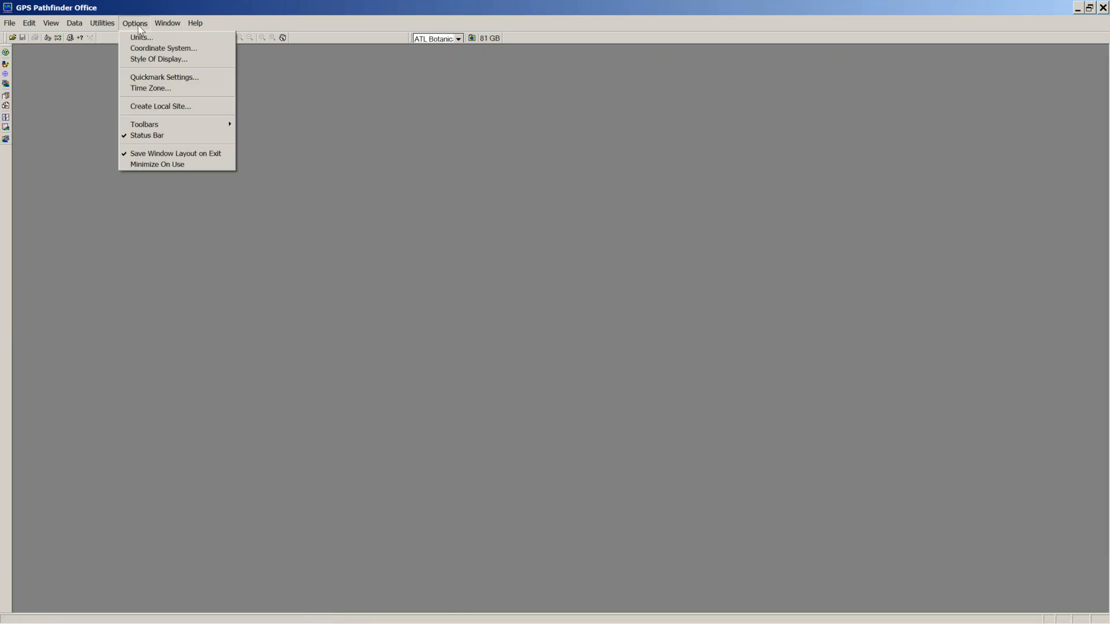
mouse_move(32, 22)
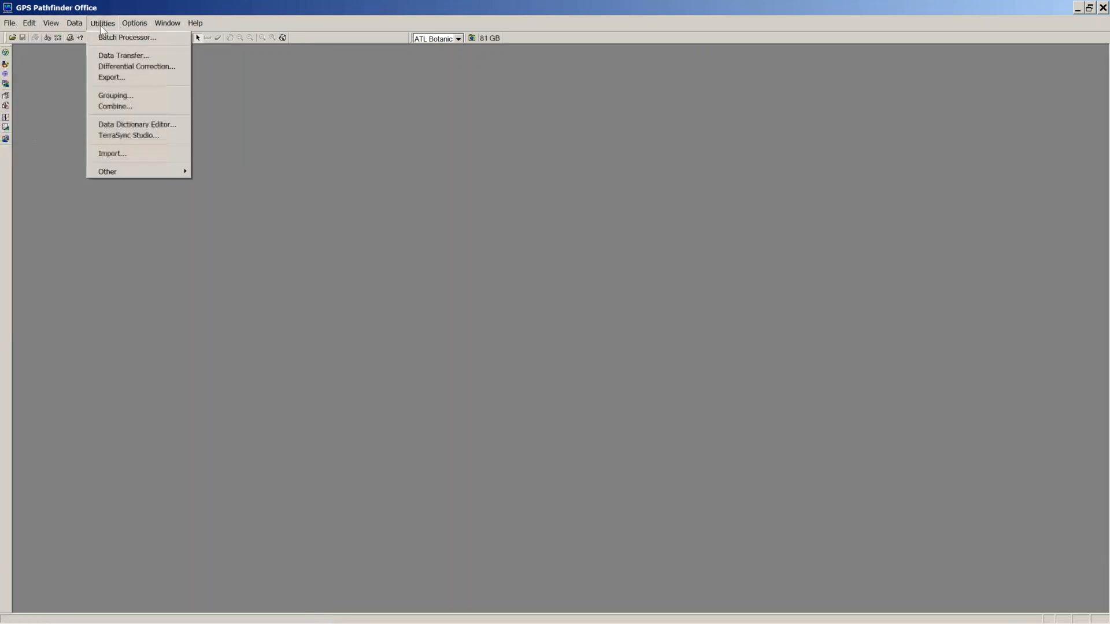
mouse_move(136, 25)
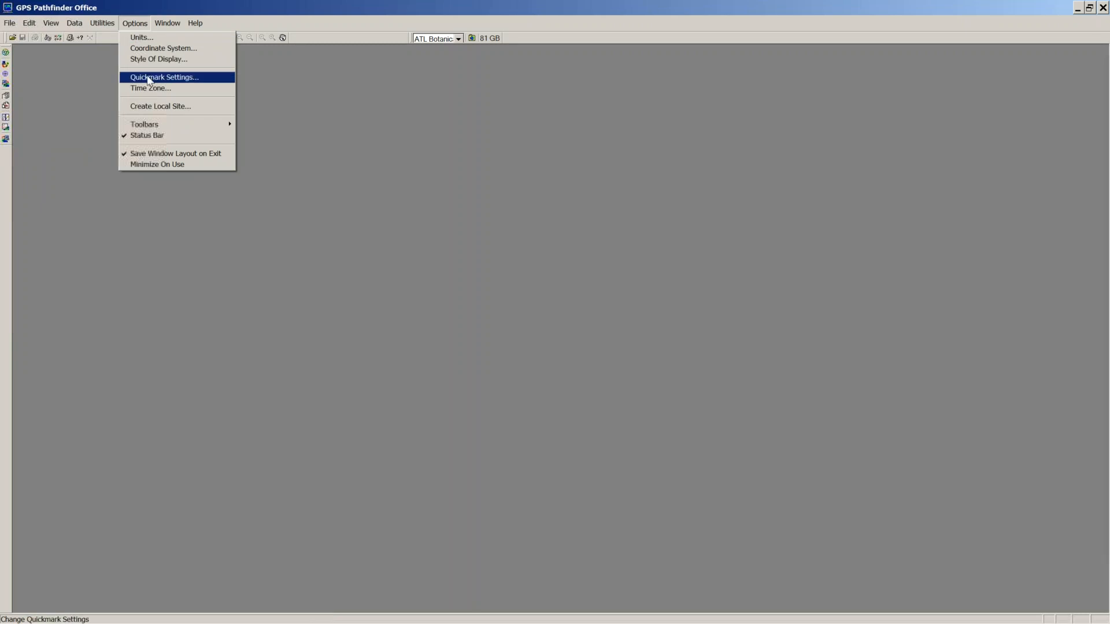
Step: Set distance and offset units to Meters and area units to Square meters
click(138, 40)
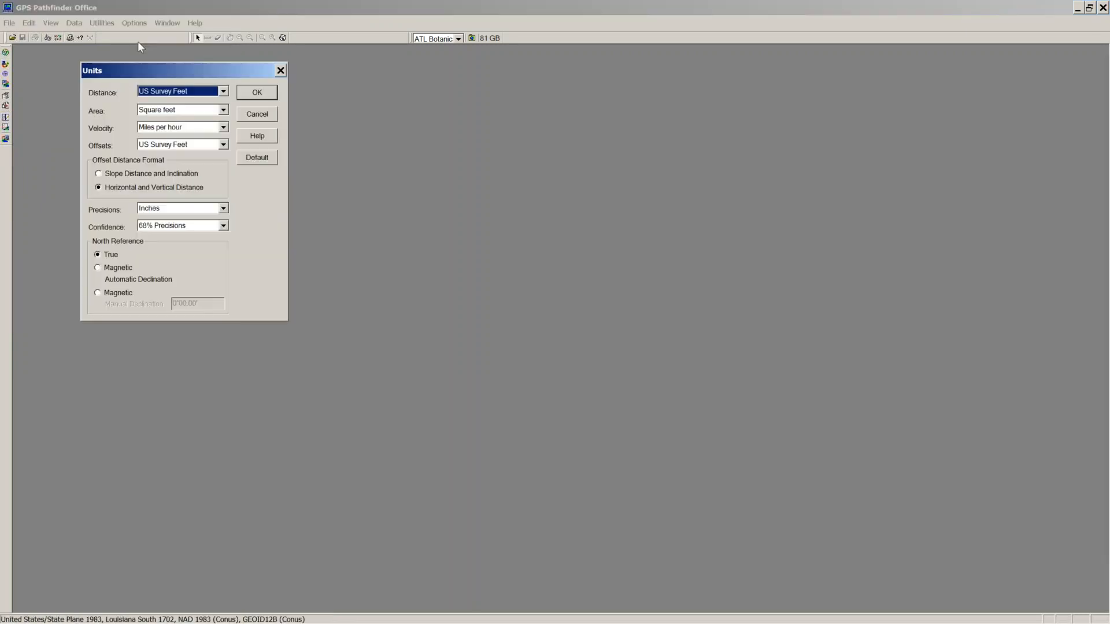
click(223, 91)
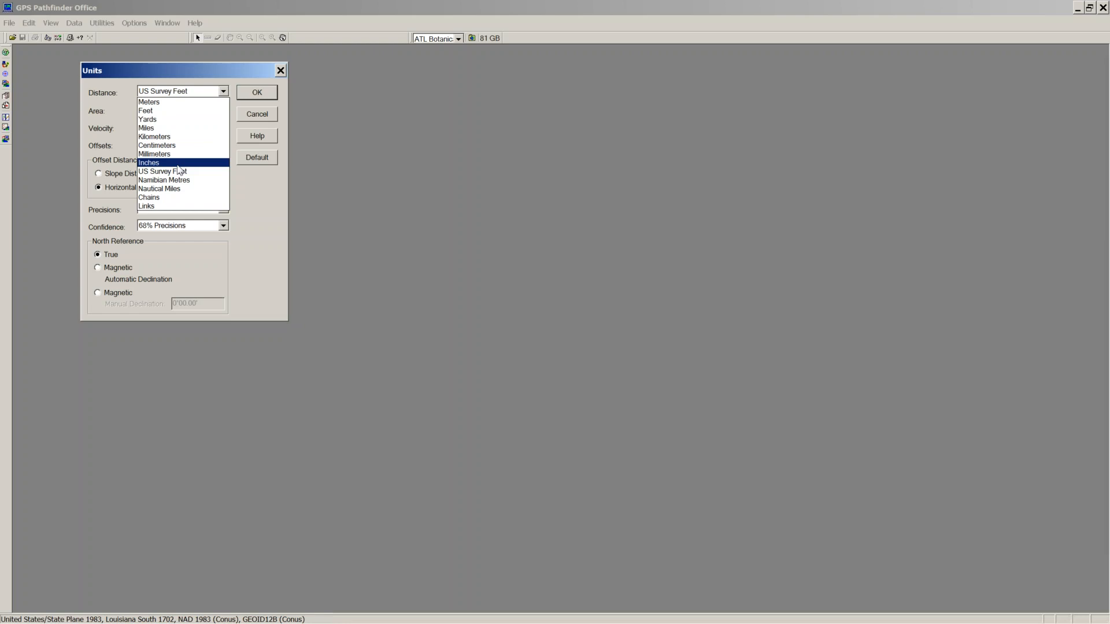
click(157, 102)
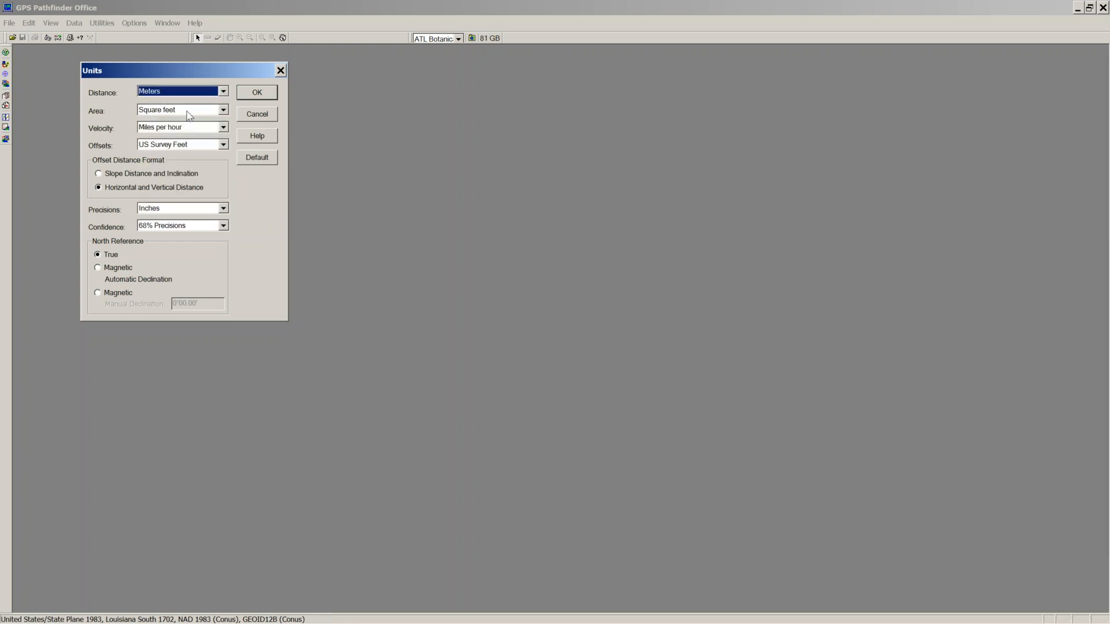
click(223, 110)
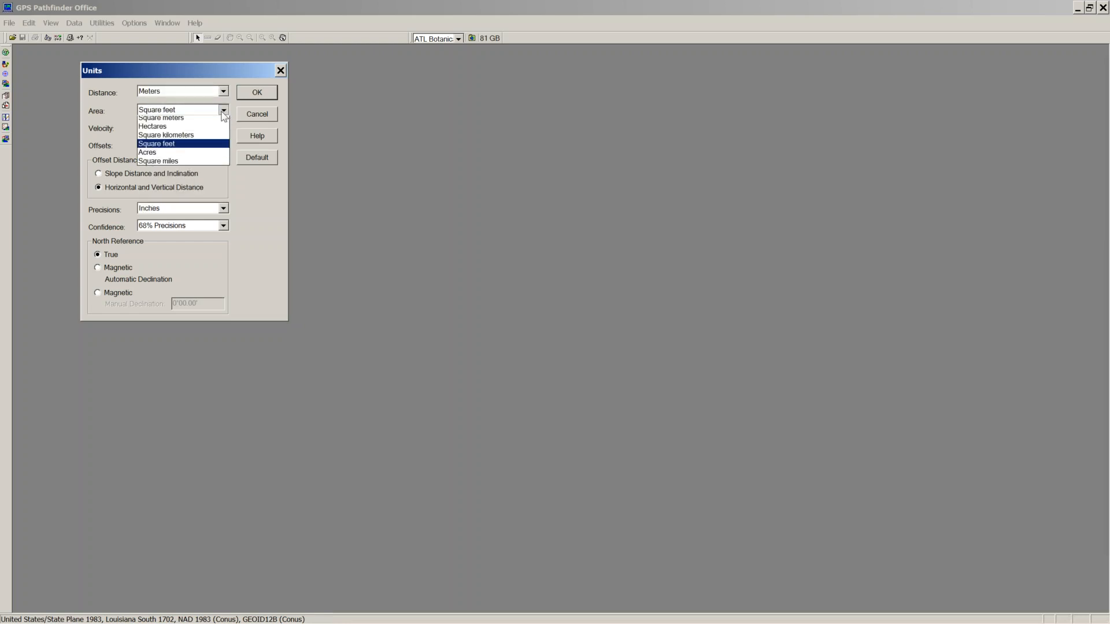
click(175, 120)
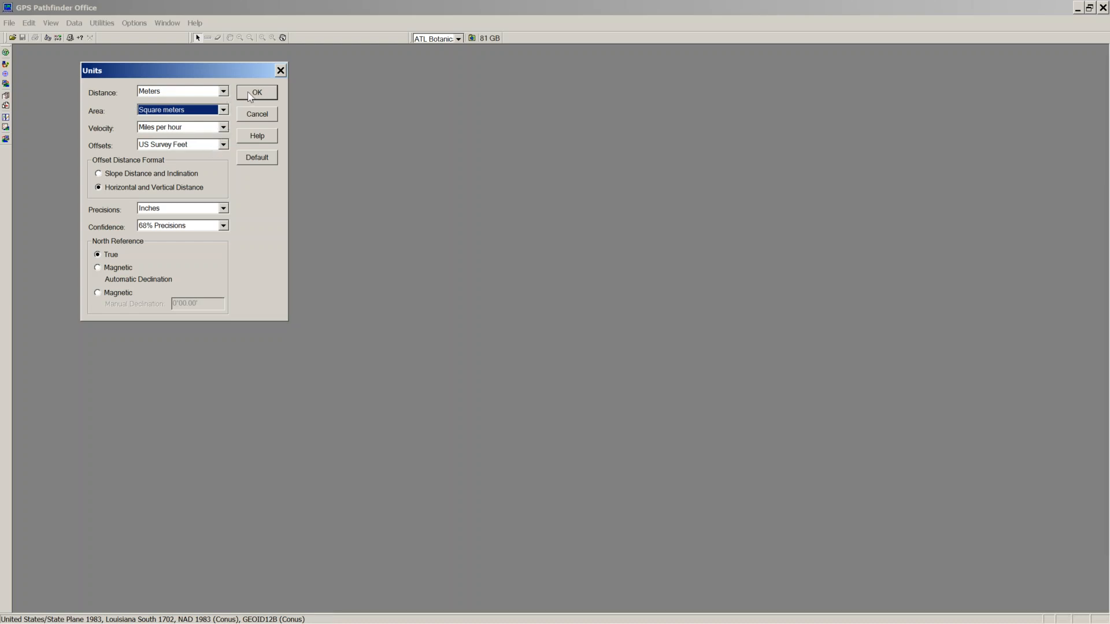
click(223, 144)
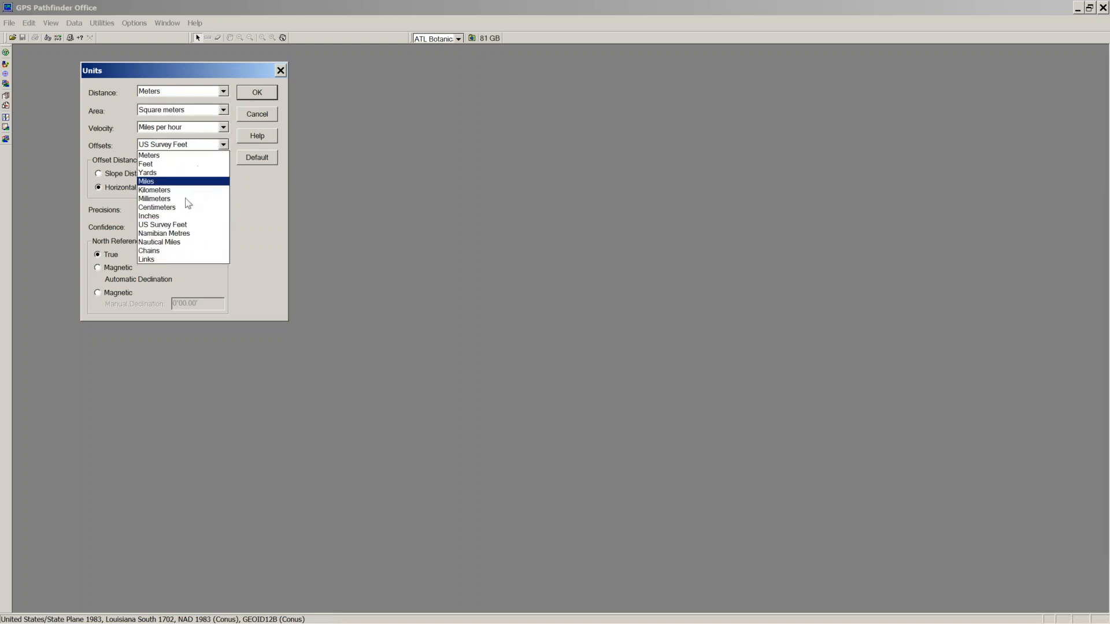
click(185, 155)
click(256, 92)
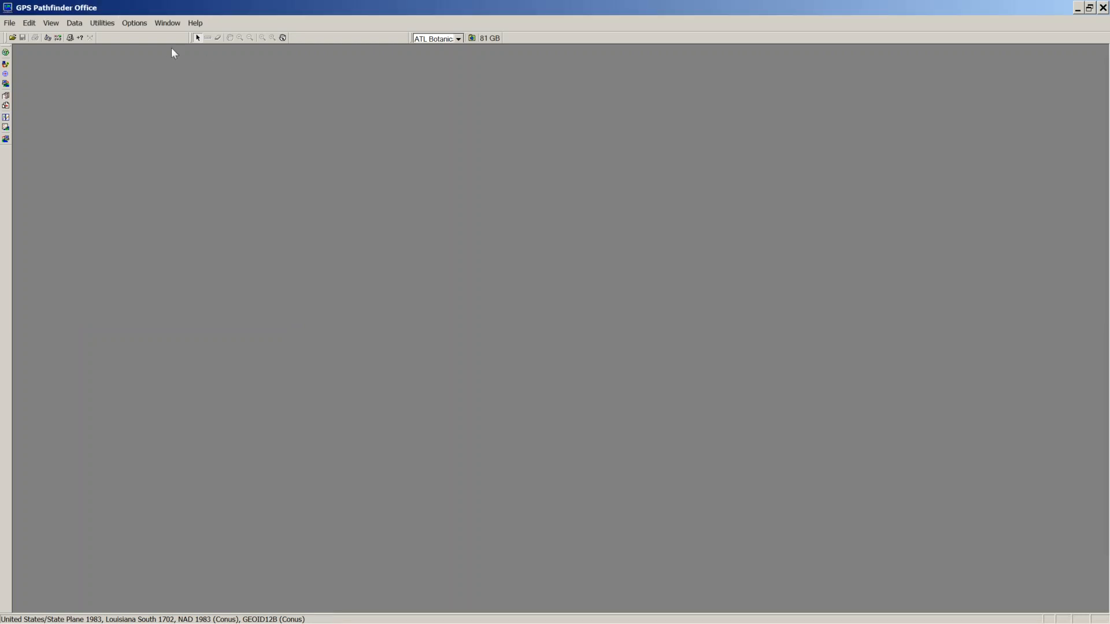
Step: Set precision units to Meters and keep confidence at 68% Precisions
click(133, 24)
click(143, 36)
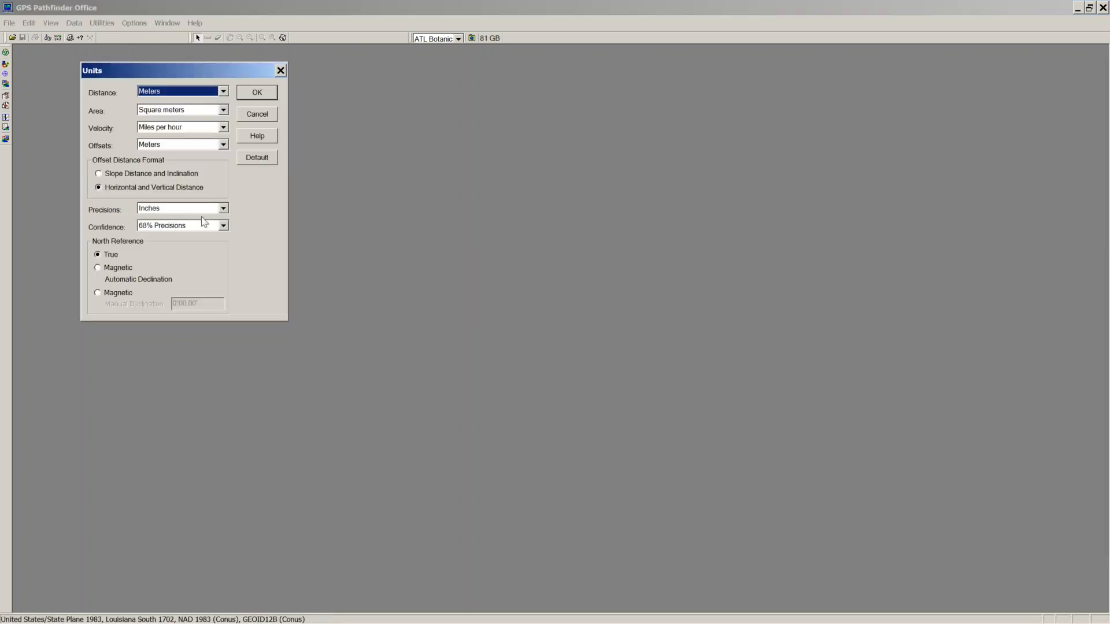
click(223, 209)
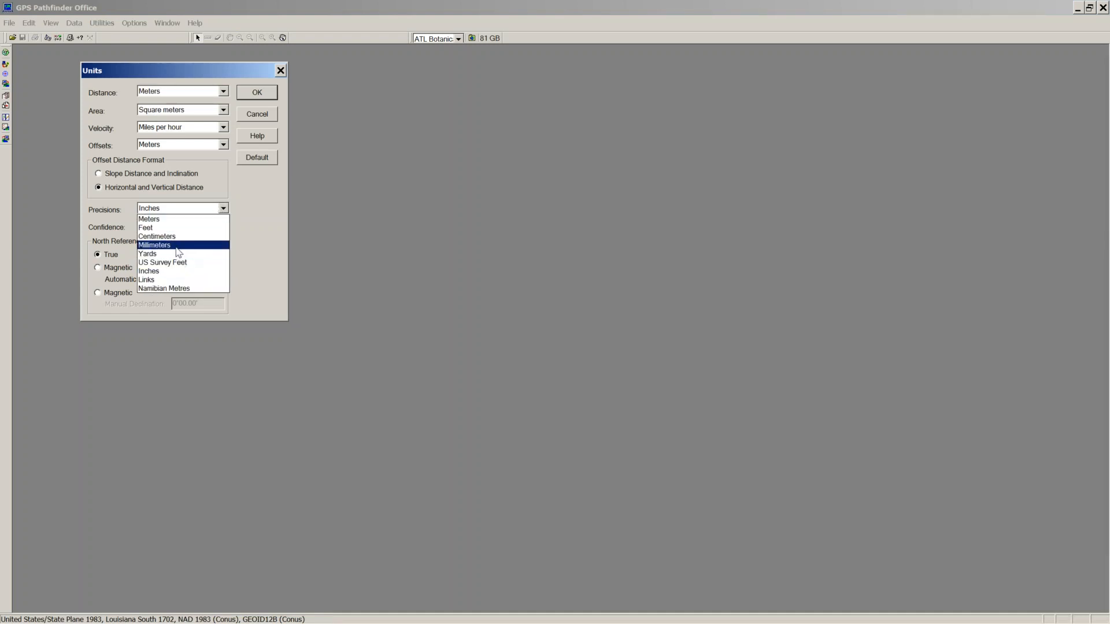
click(167, 220)
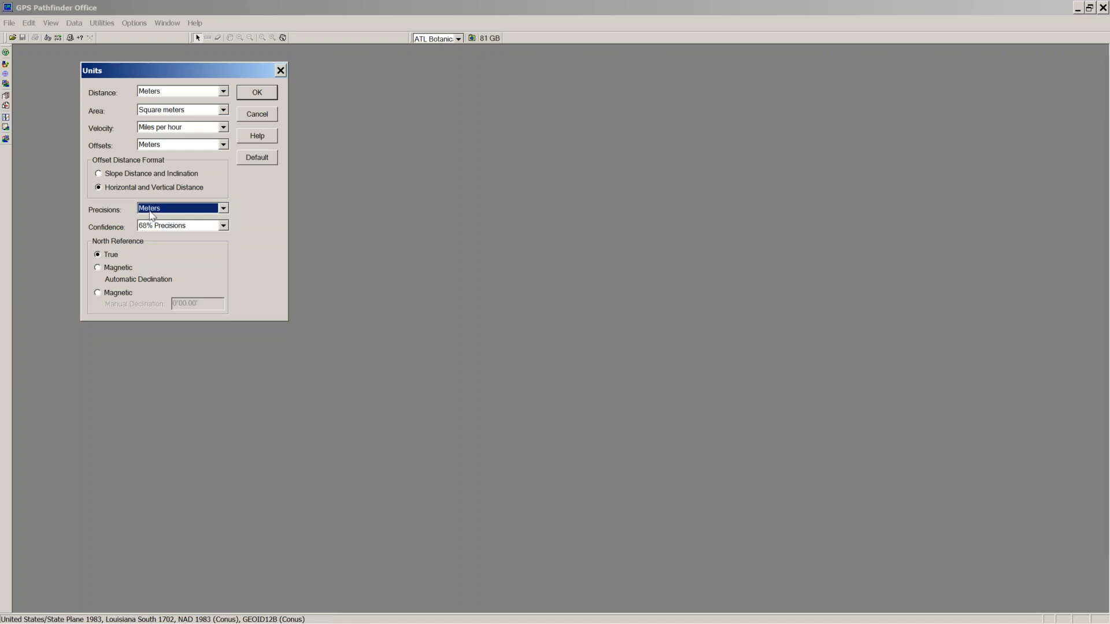
click(150, 211)
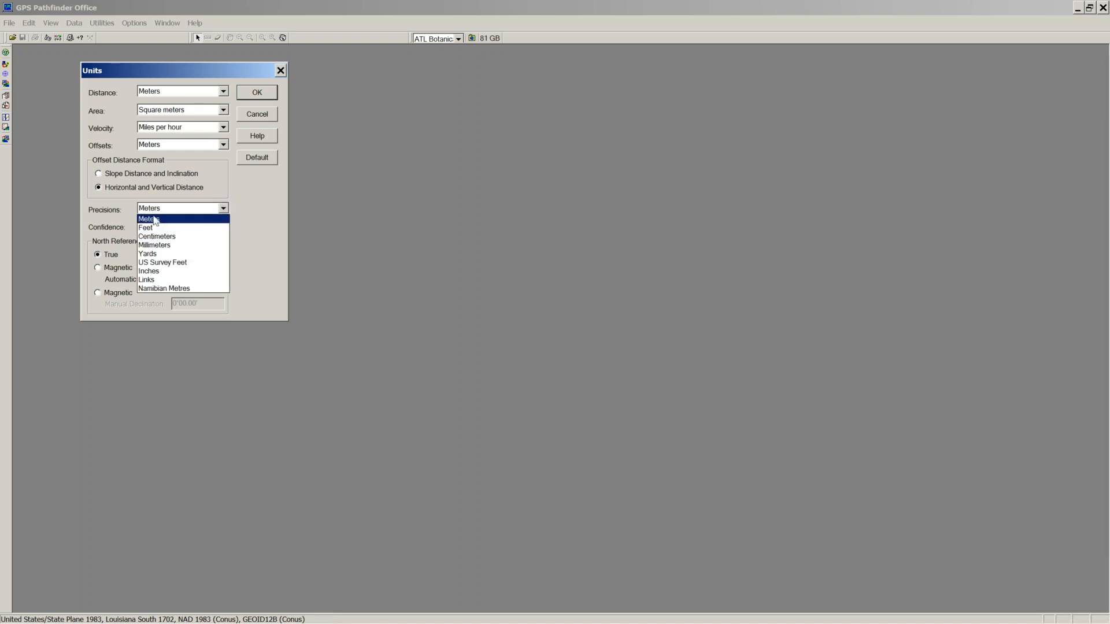
click(165, 218)
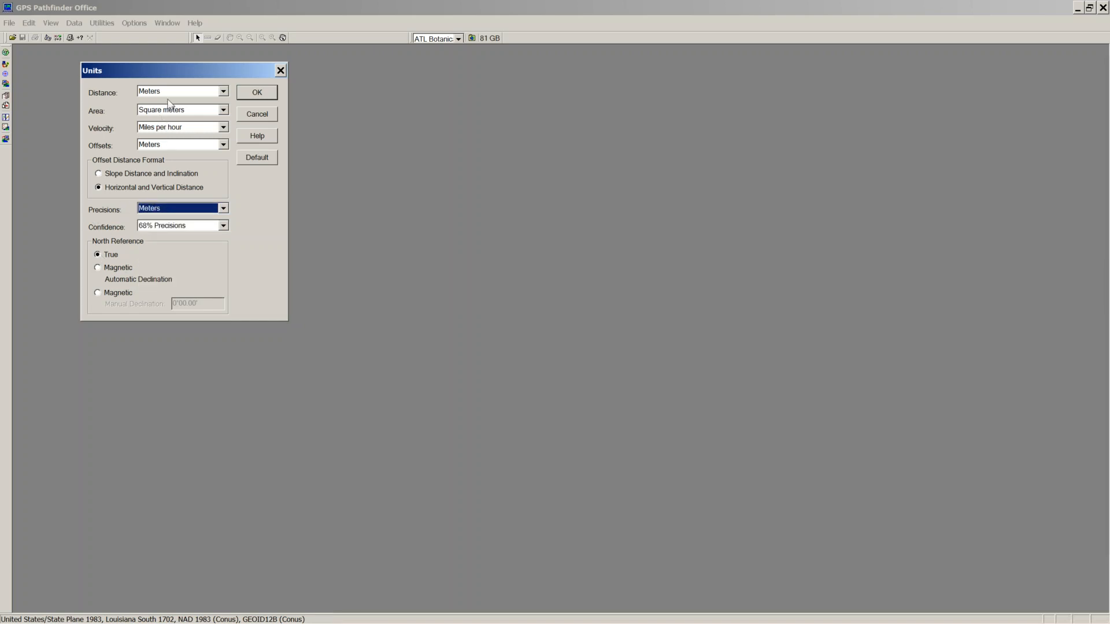
click(224, 227)
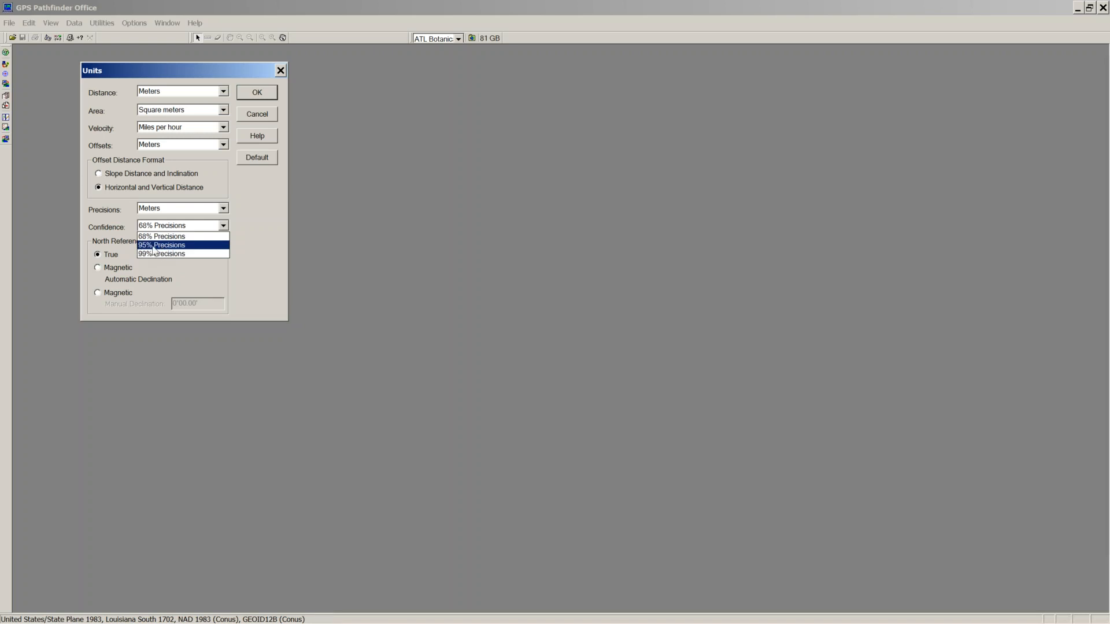
click(149, 248)
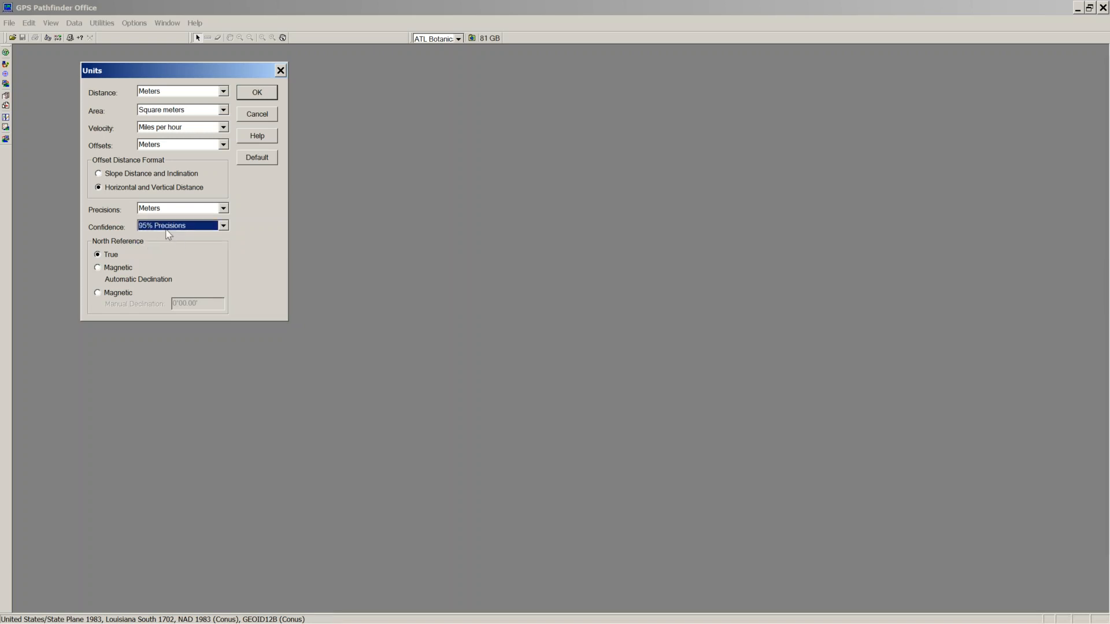
click(224, 225)
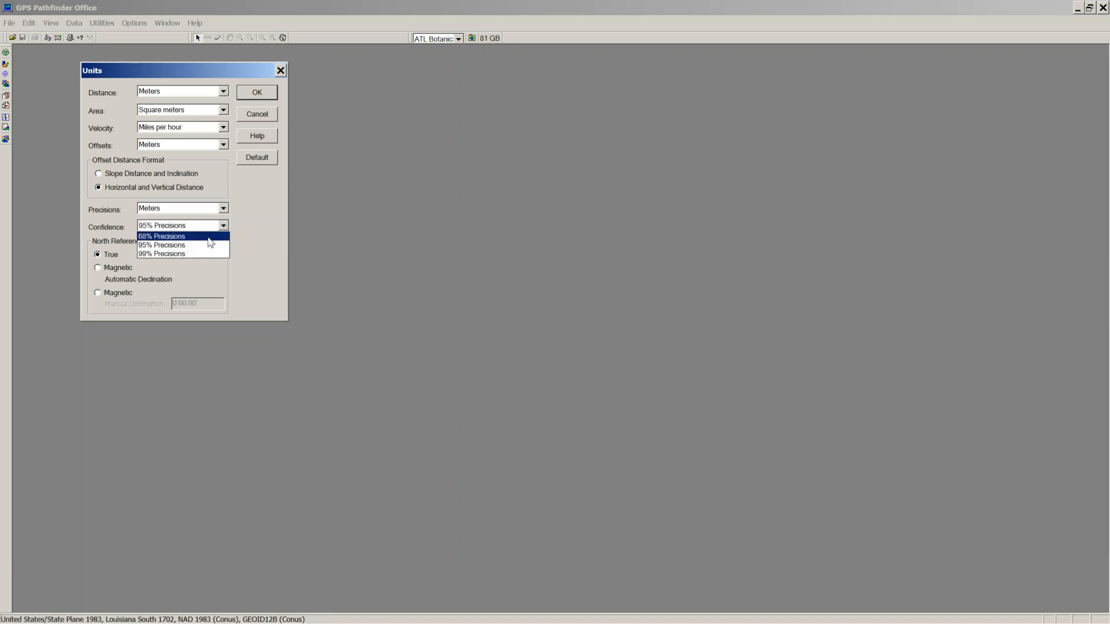
click(162, 237)
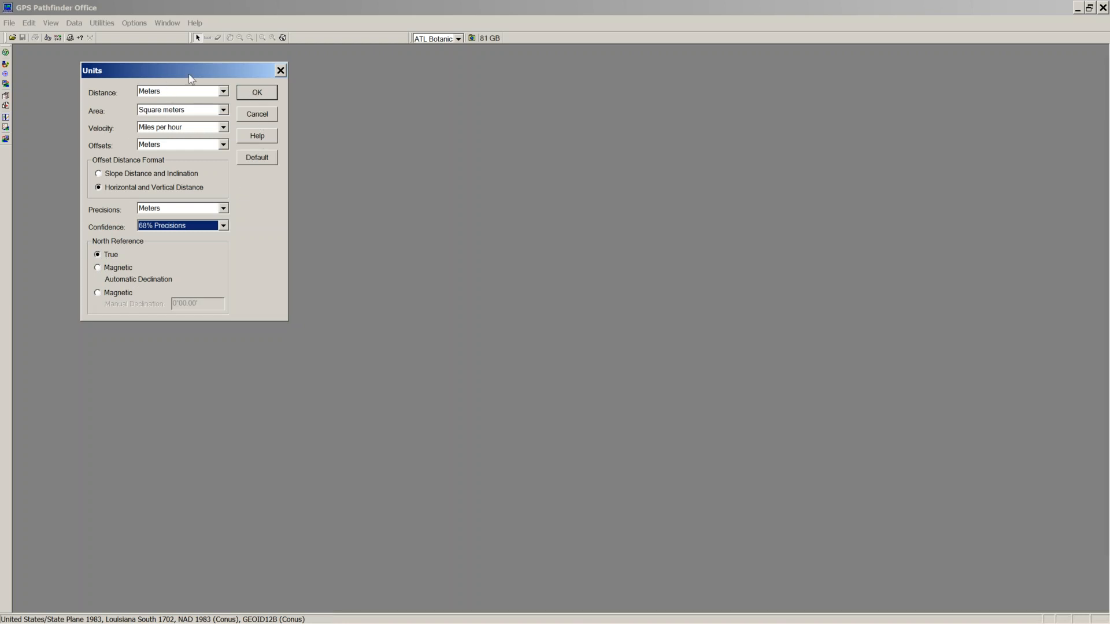
click(248, 98)
click(135, 23)
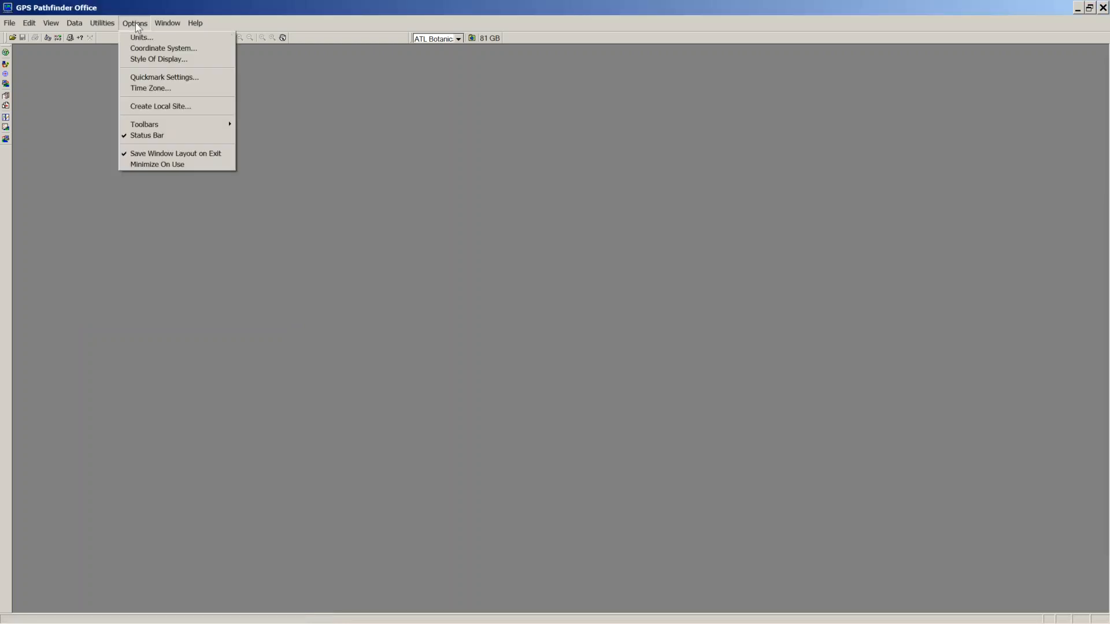
Step: Switch the coordinate system to Latitude/Longitude, keeping WGS 1984, GEOID12A (Conus) and Meters
click(148, 51)
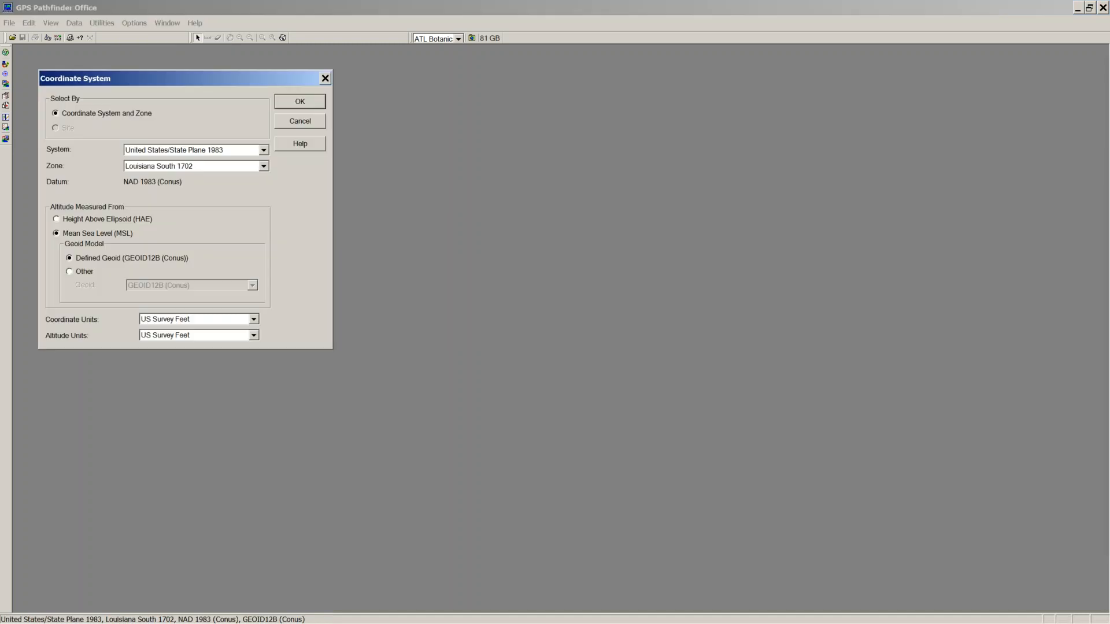
click(264, 152)
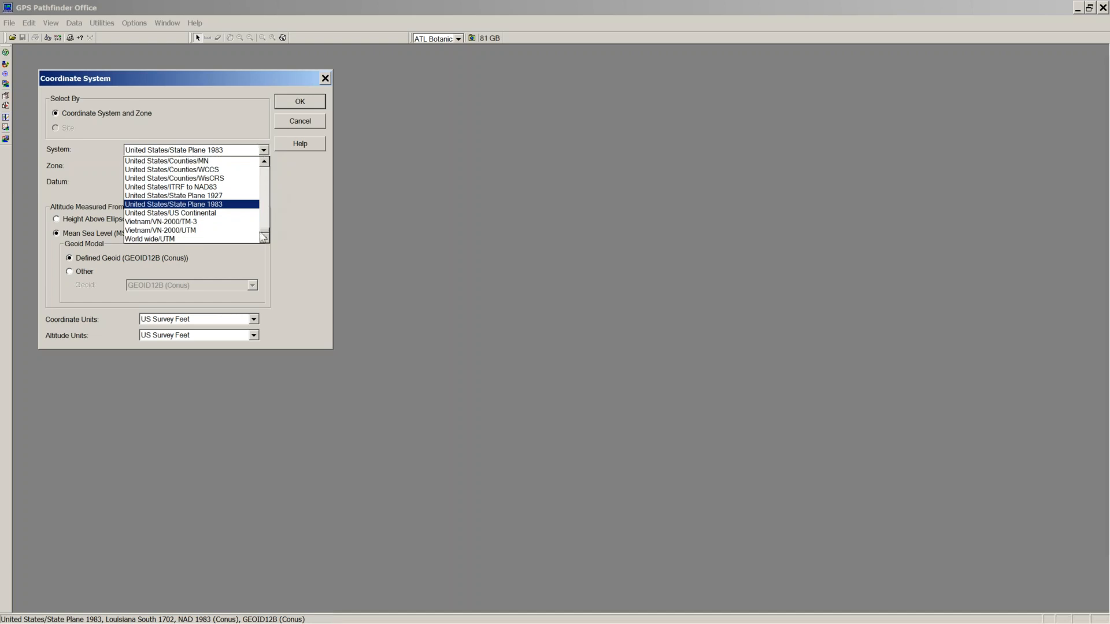
drag(266, 234, 231, 161)
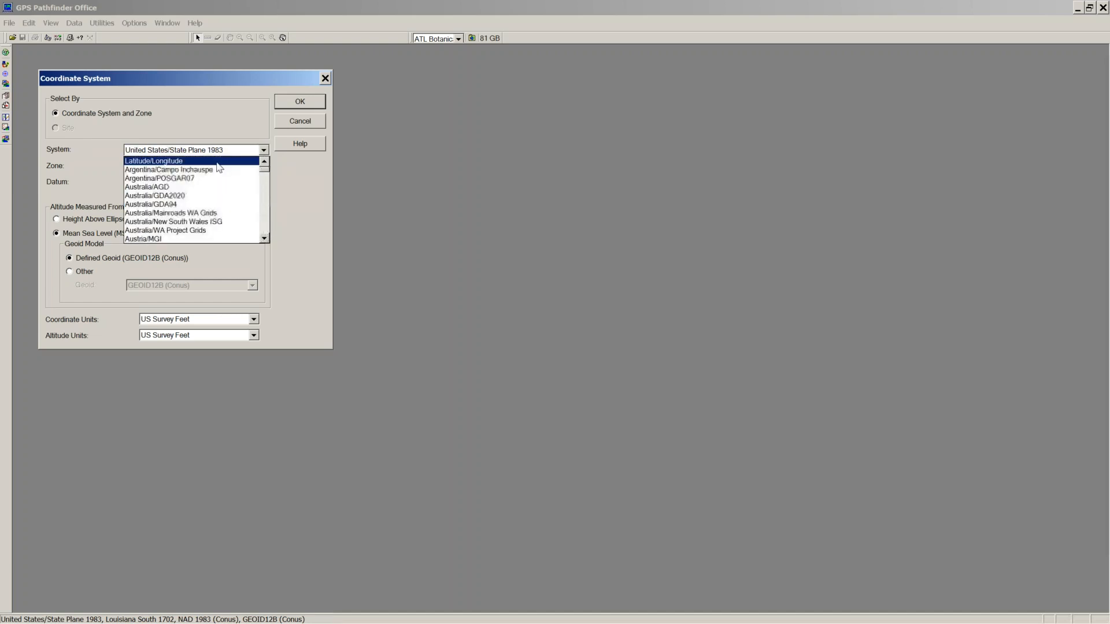
click(222, 161)
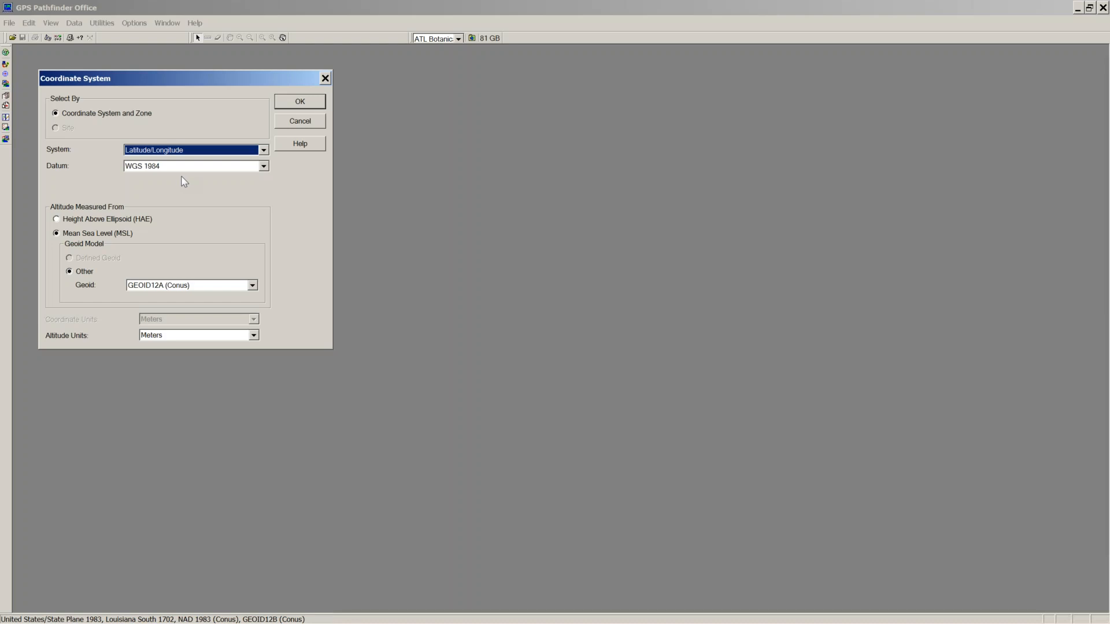
click(263, 150)
scroll(266, 176, down, 2)
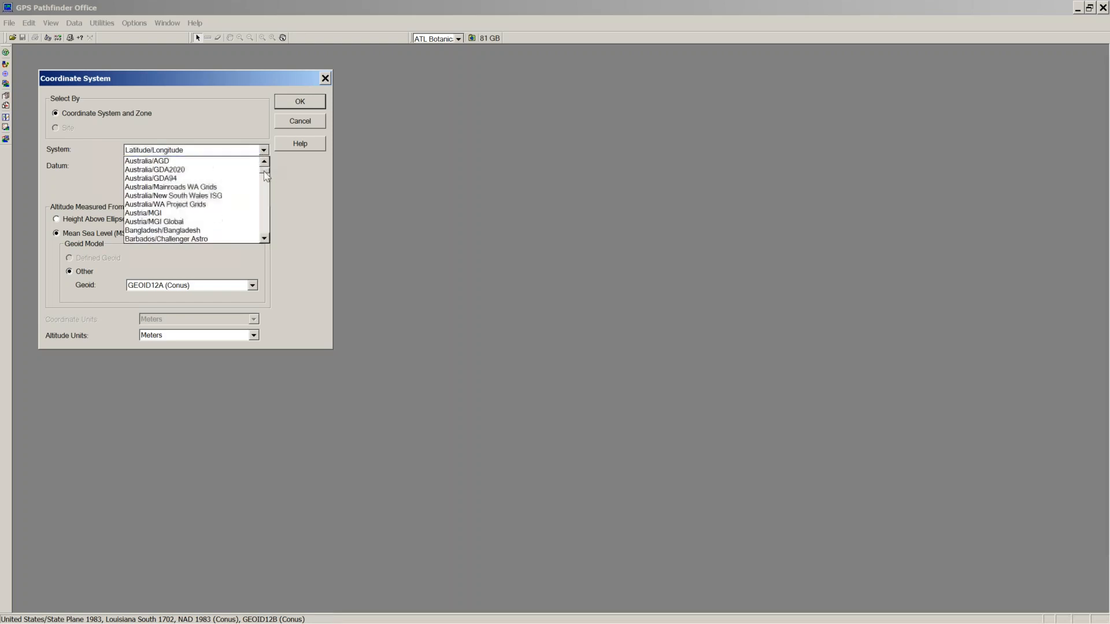
scroll(265, 176, up, 1)
scroll(266, 176, down, 2)
drag(265, 176, 267, 231)
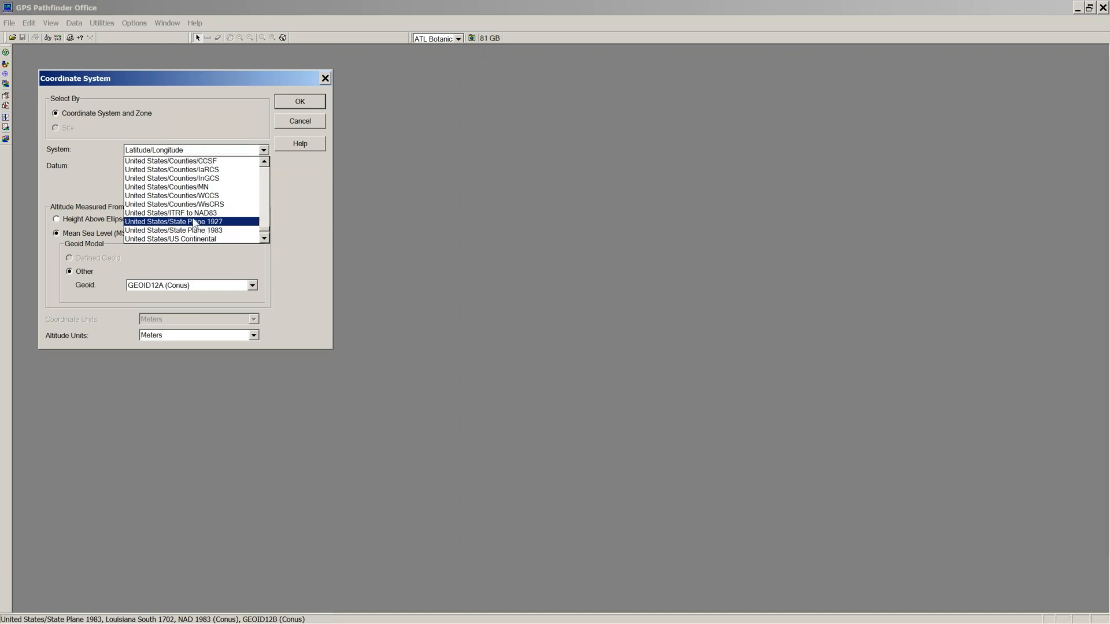
scroll(191, 215, up, 2)
scroll(190, 215, down, 3)
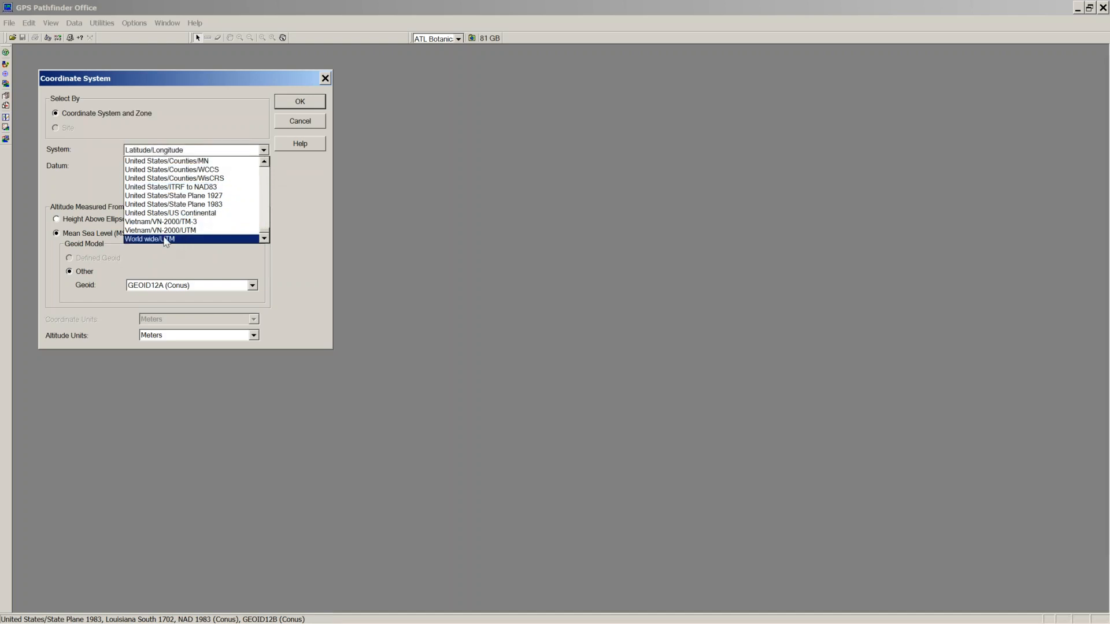
click(293, 185)
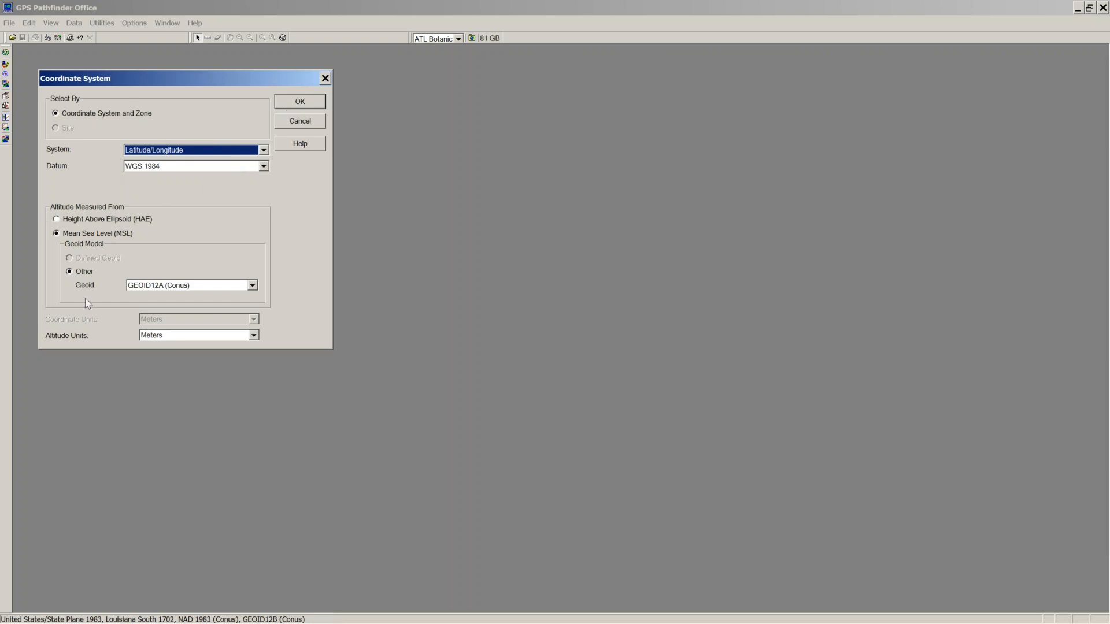
click(300, 104)
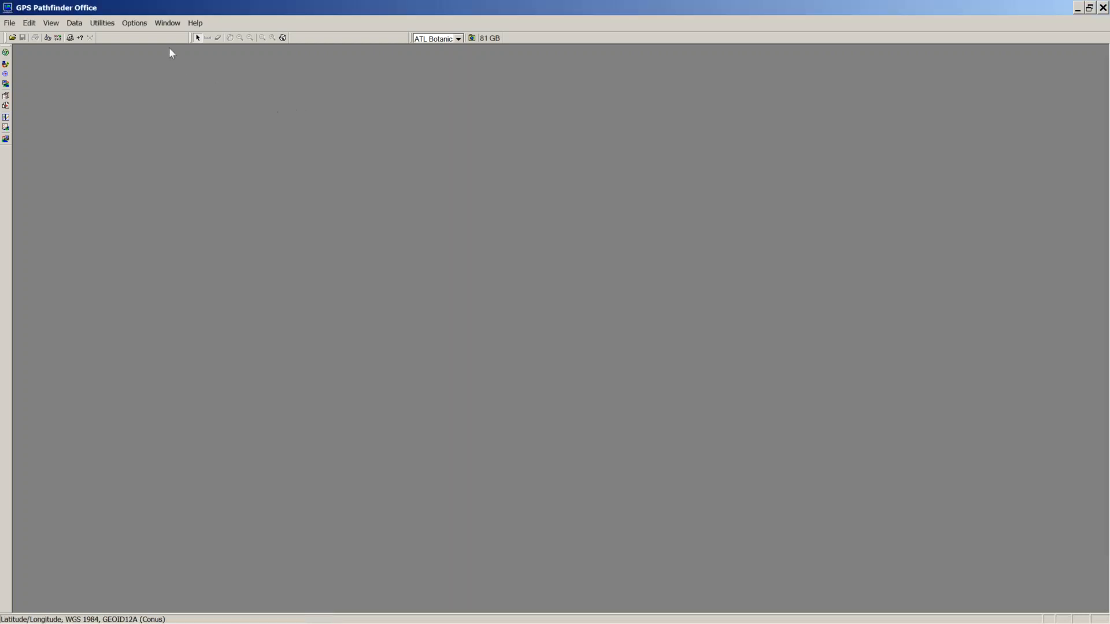
Step: Set the Lat/Long display format to DD°MM'SS.ss" degrees, minutes, seconds
click(135, 24)
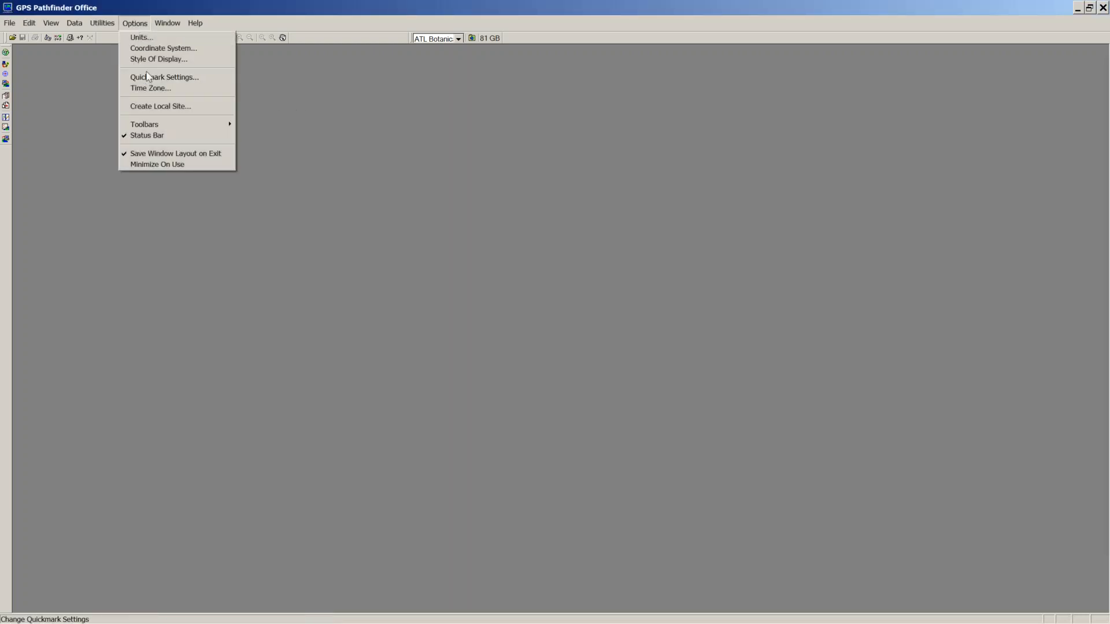
click(153, 60)
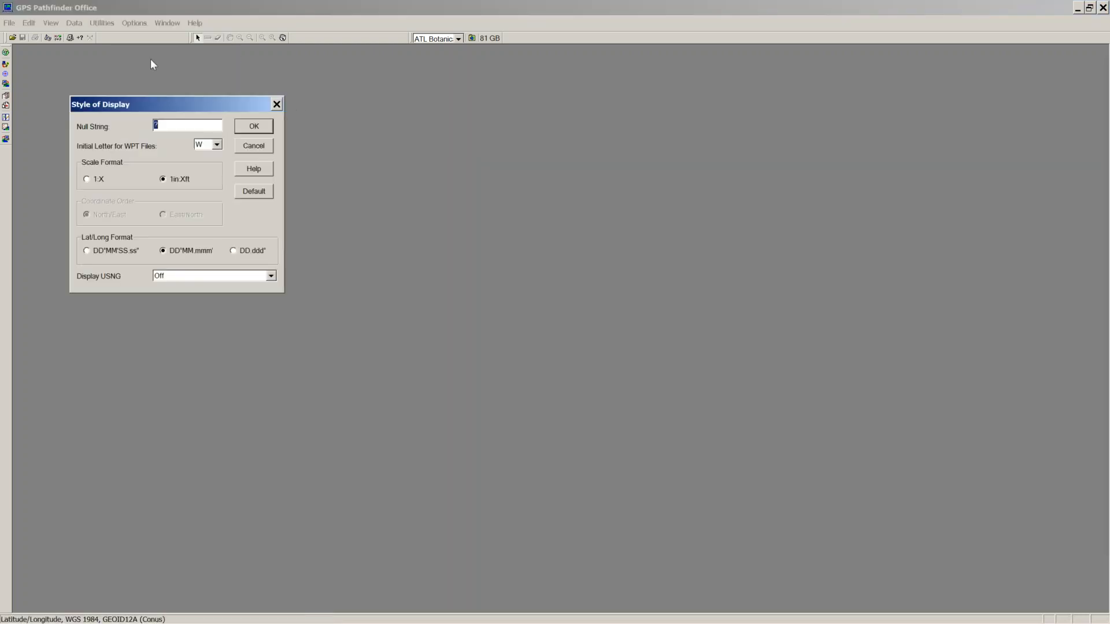
click(88, 253)
click(255, 127)
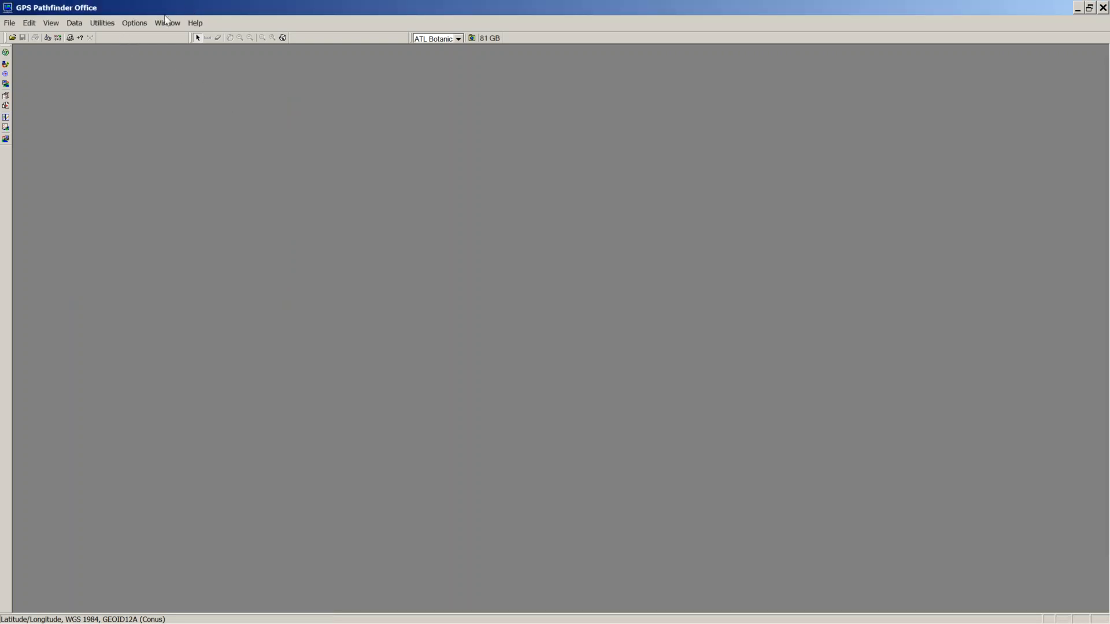
Step: Look over the program menu commands, then switch to the training agenda in Word
click(111, 28)
mouse_move(135, 22)
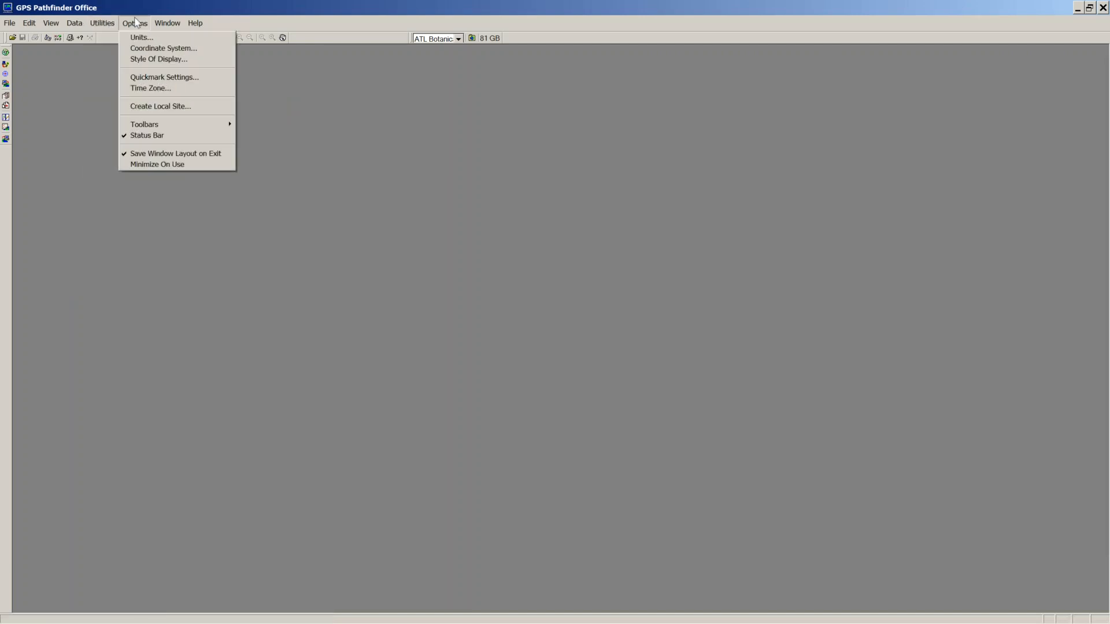
click(241, 26)
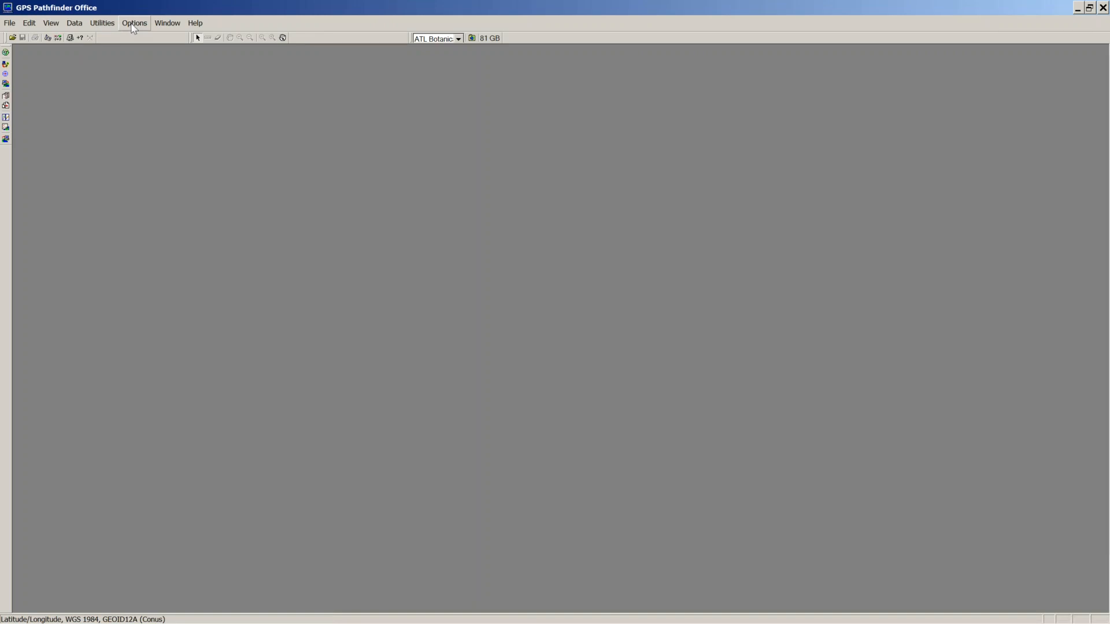
mouse_move(91, 616)
click(87, 618)
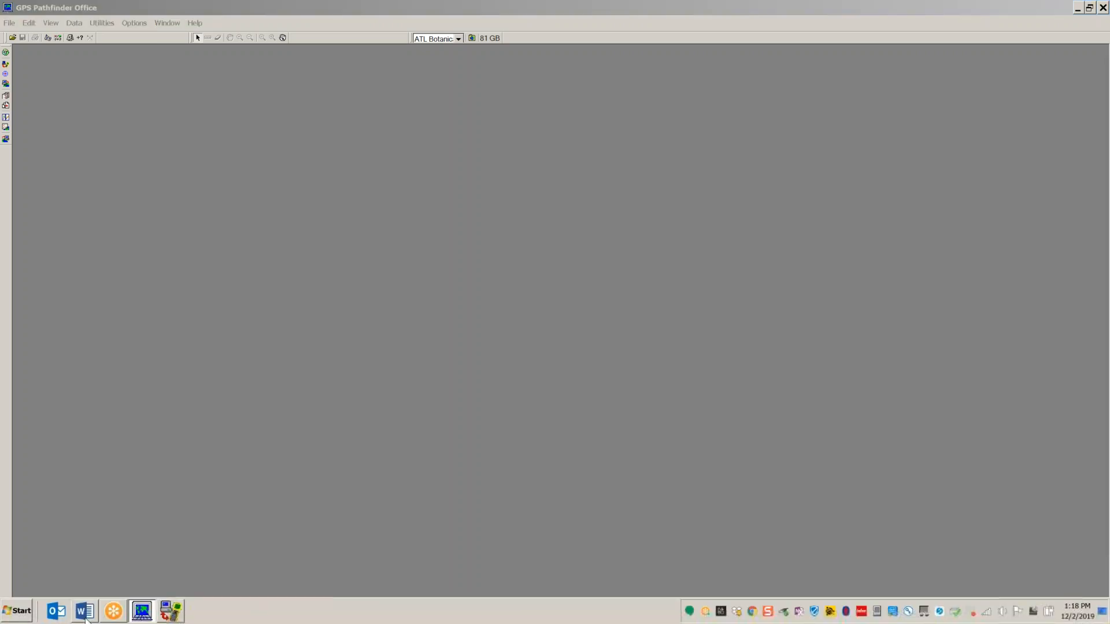
Step: Highlight the Data Dictionary Creation topics in the agenda, then minimize Word
drag(249, 360, 123, 361)
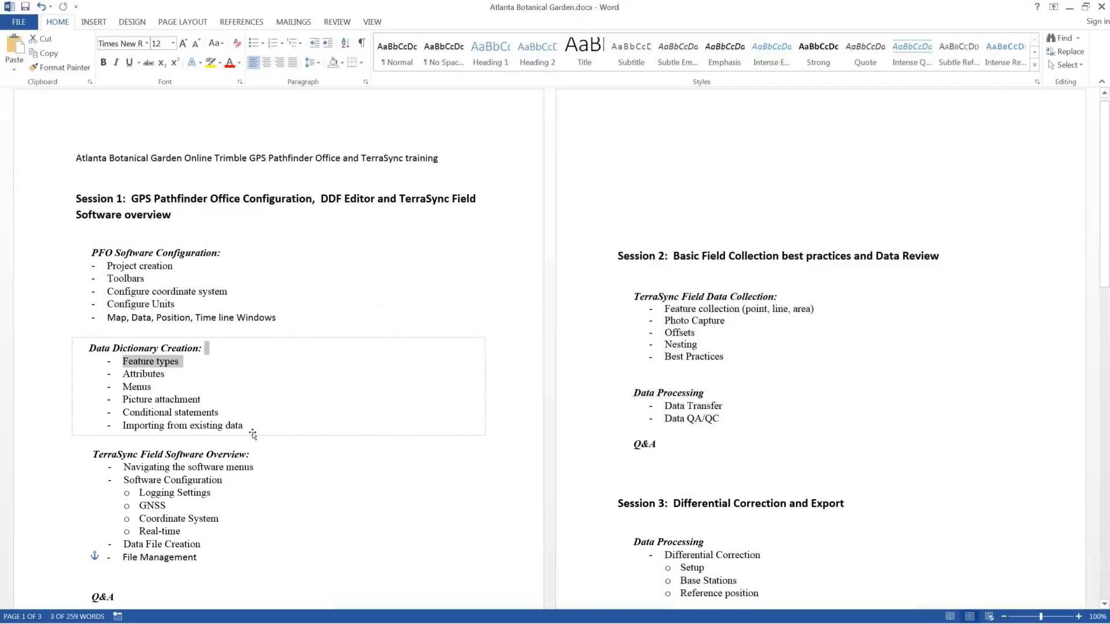
drag(247, 426, 98, 347)
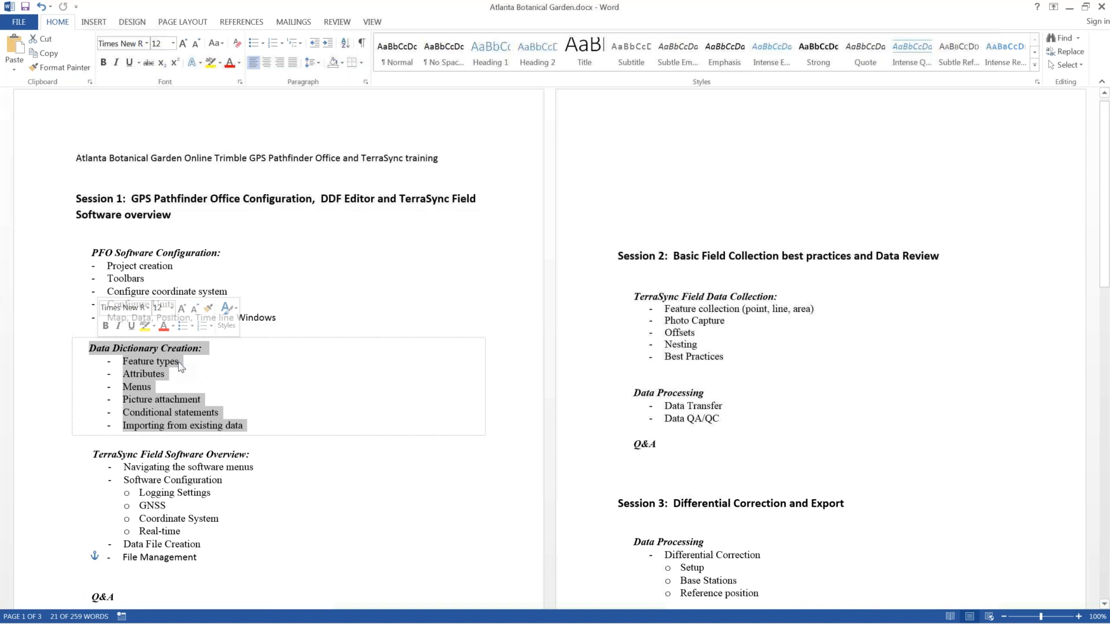
click(177, 365)
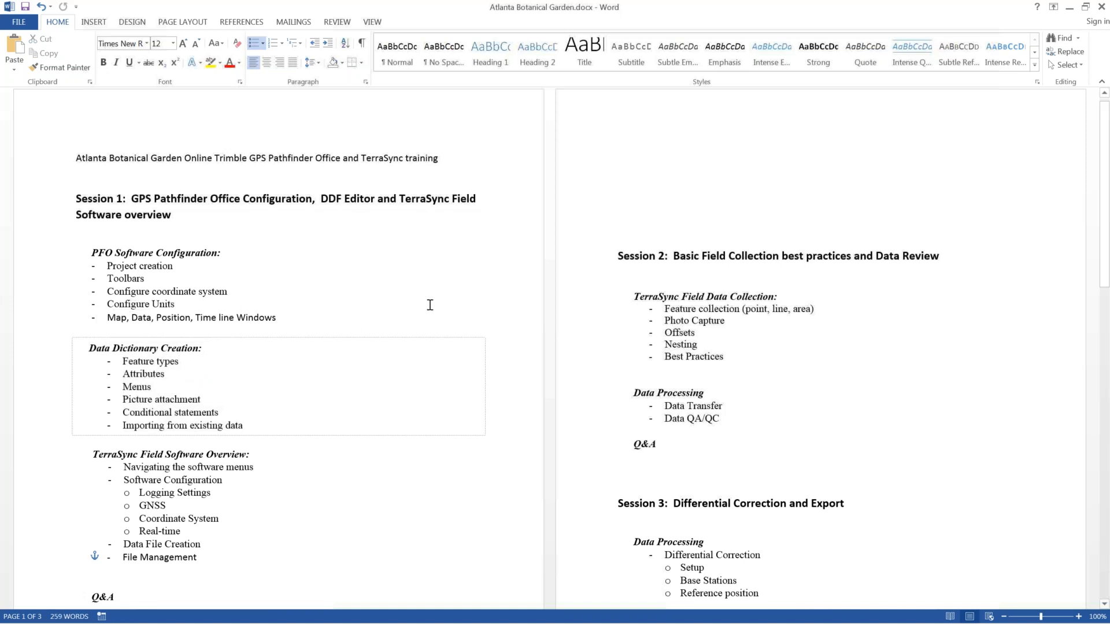
click(1069, 8)
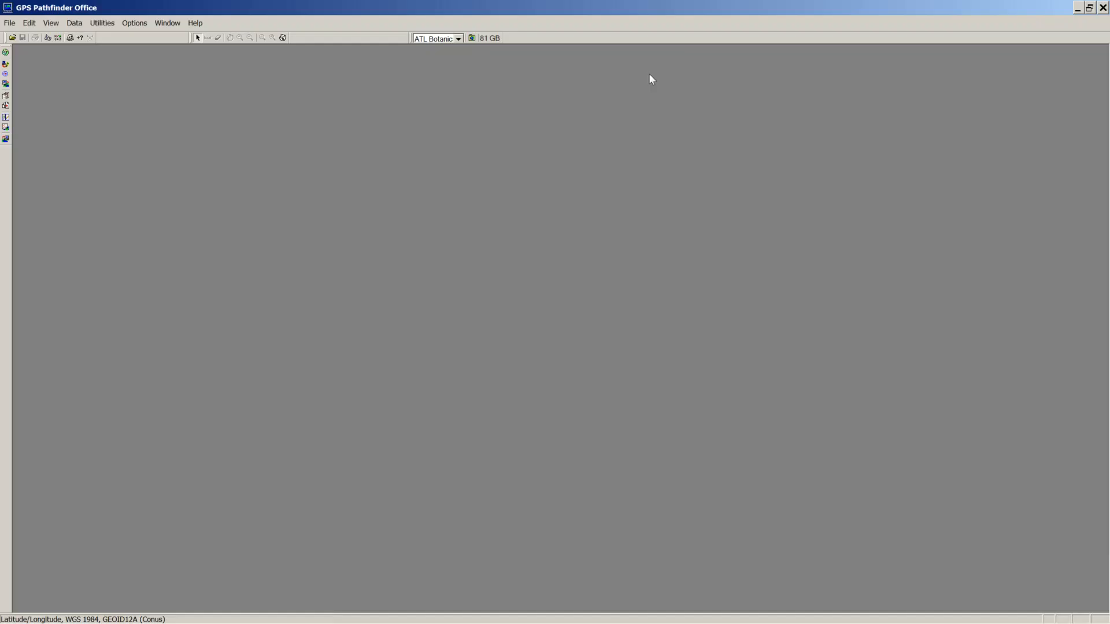
Step: Launch the Data Dictionary Editor from Utilities and reposition its window
click(102, 23)
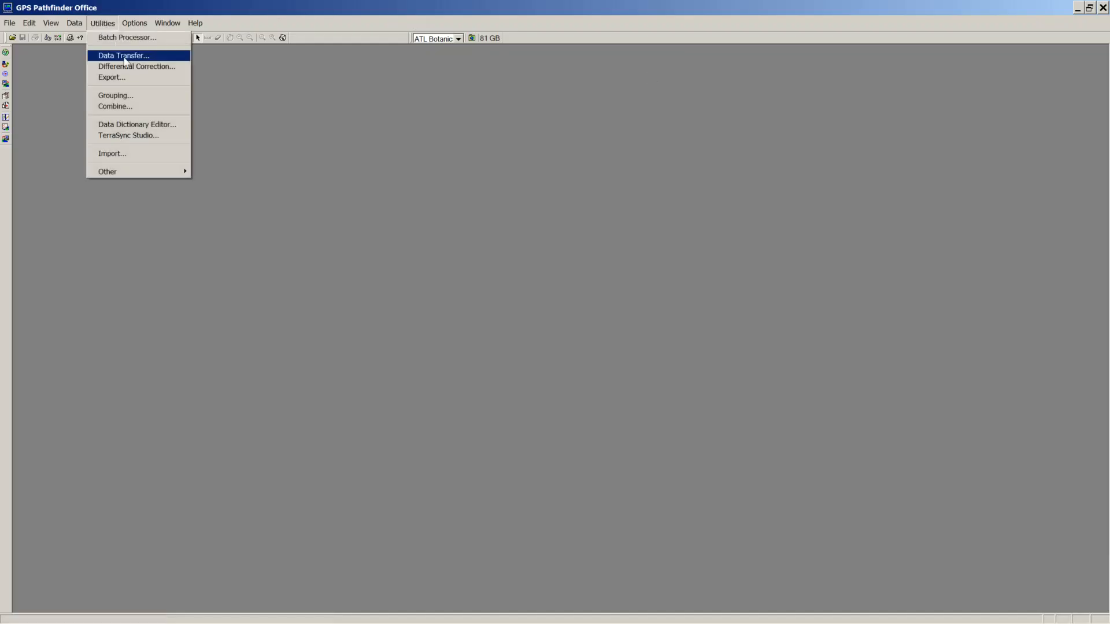
click(148, 125)
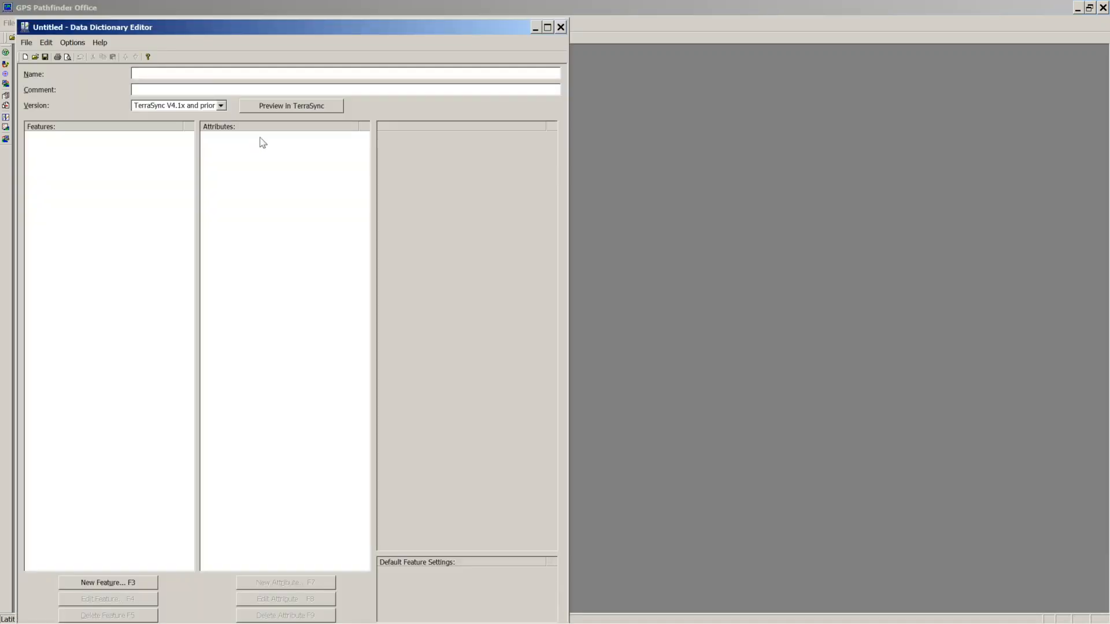
drag(237, 32, 318, 16)
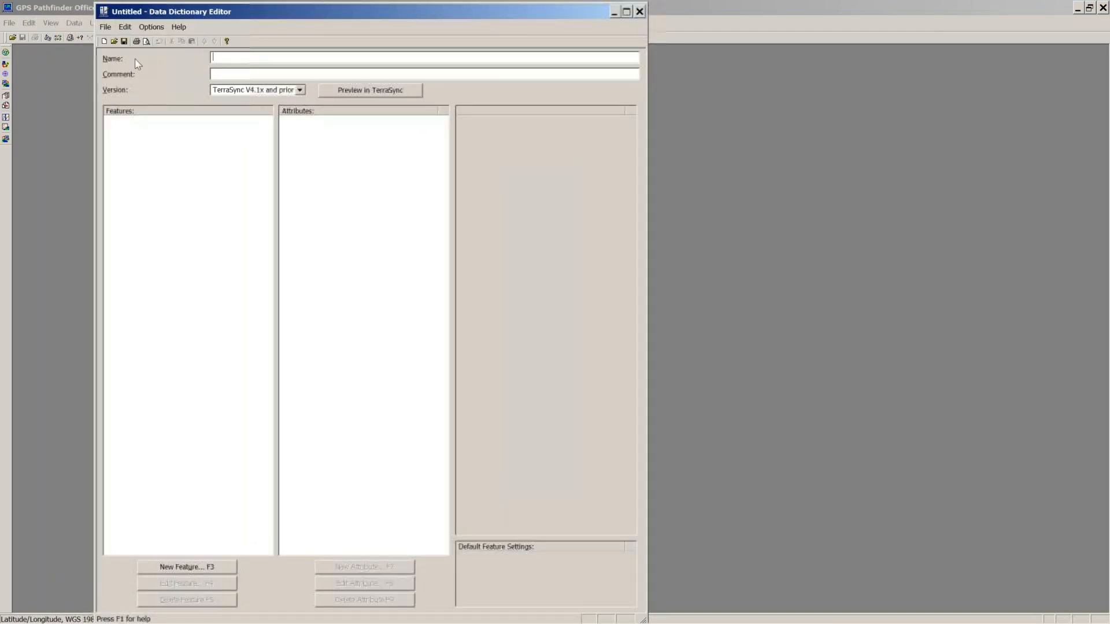
Step: Name the dictionary 'TRaining Test' for TerraSync V4.1x and prior, and begin a new feature
text(TRaining)
click(299, 90)
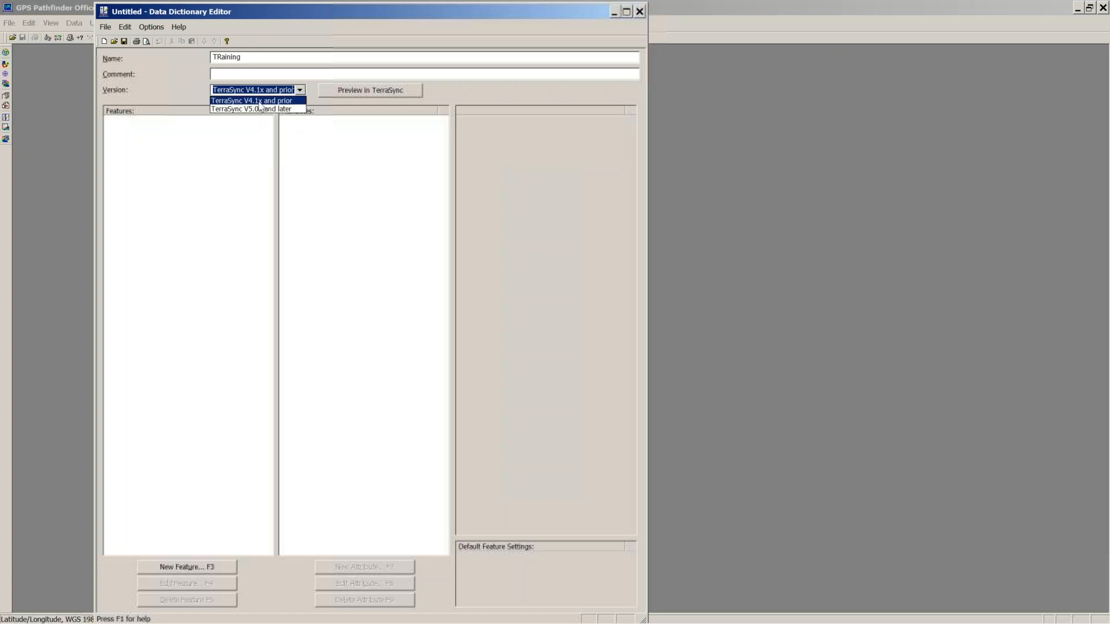
click(262, 91)
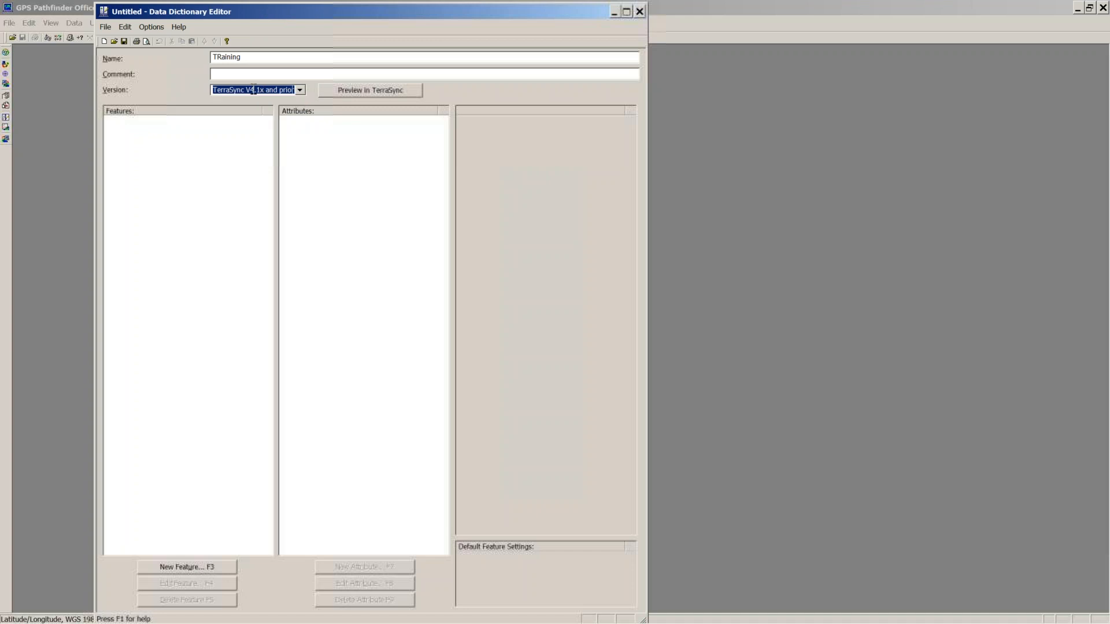
click(301, 92)
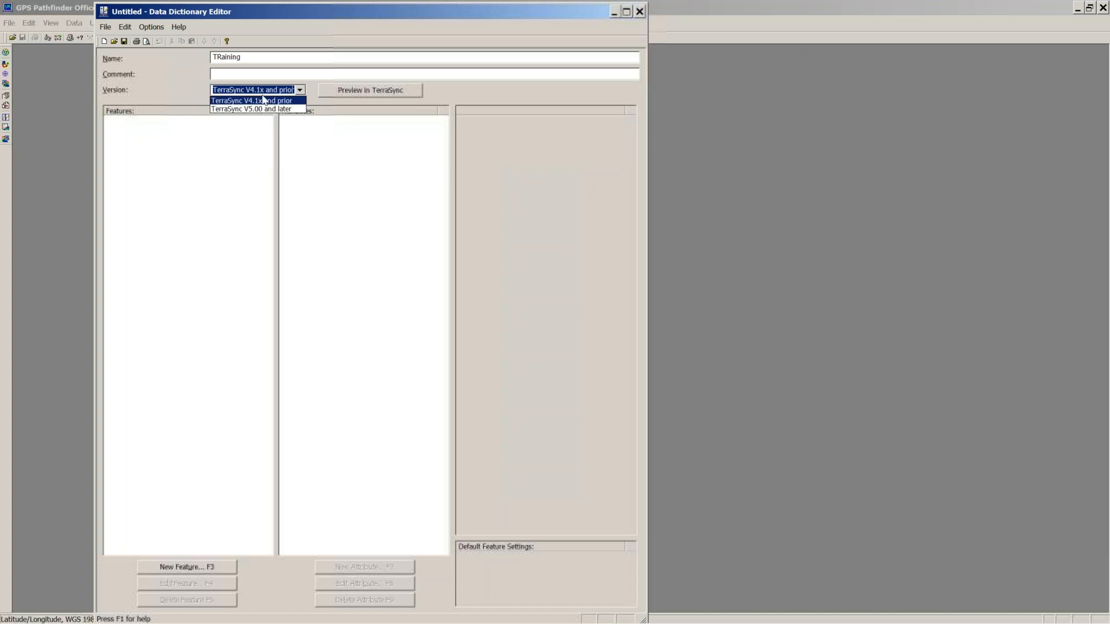
click(306, 92)
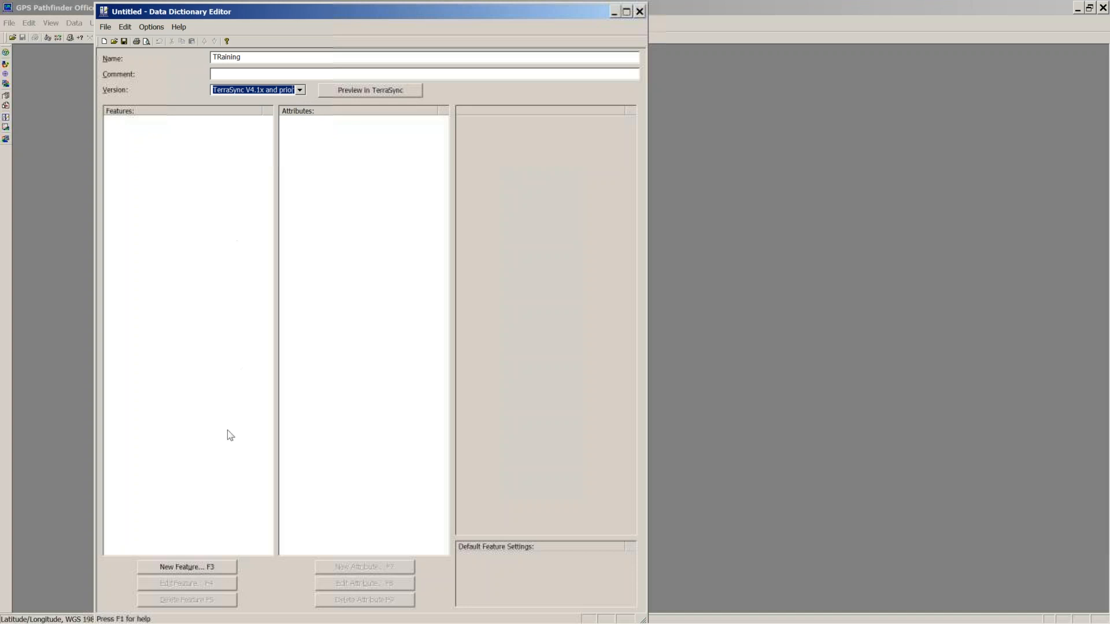
click(263, 56)
text(Test)
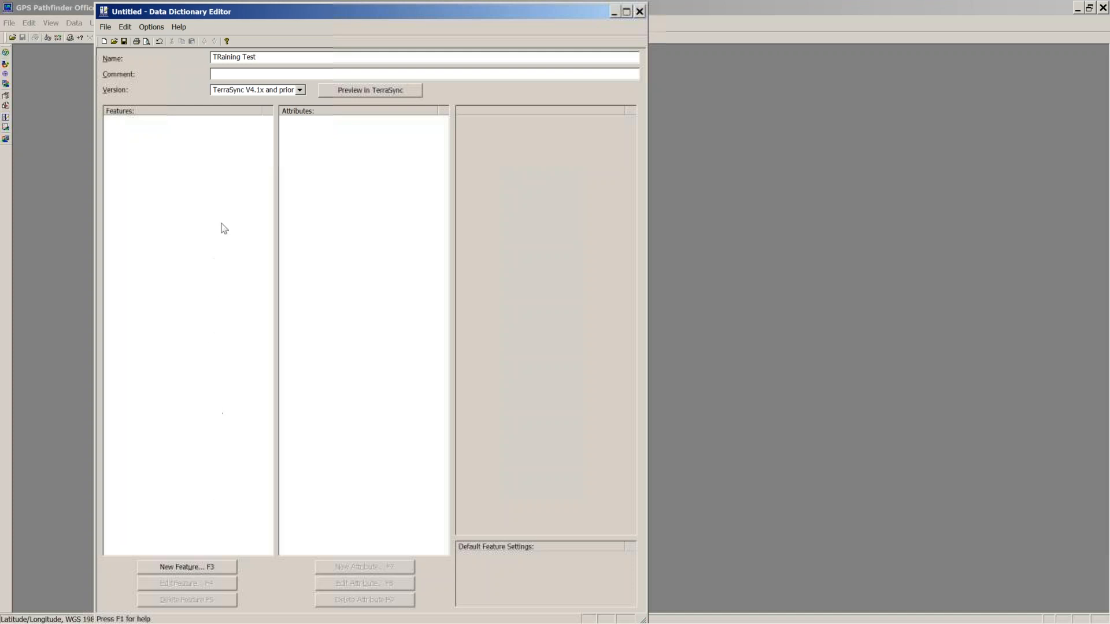
click(187, 568)
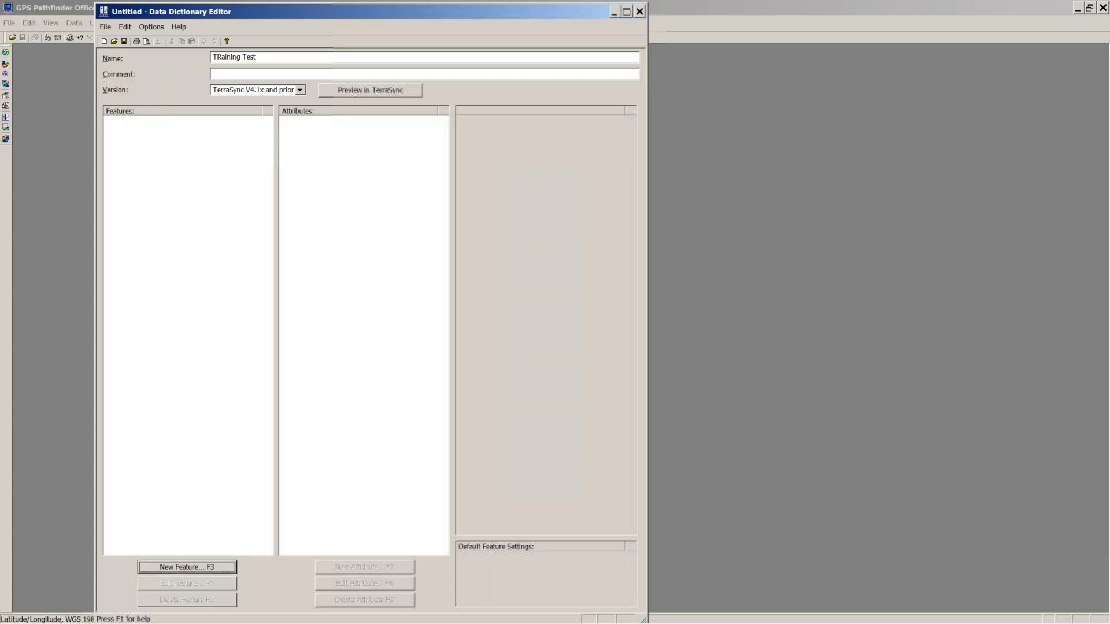
Step: Create a point feature named 'Tree' and bring up its attribute type chooser
click(345, 206)
text(Tree)
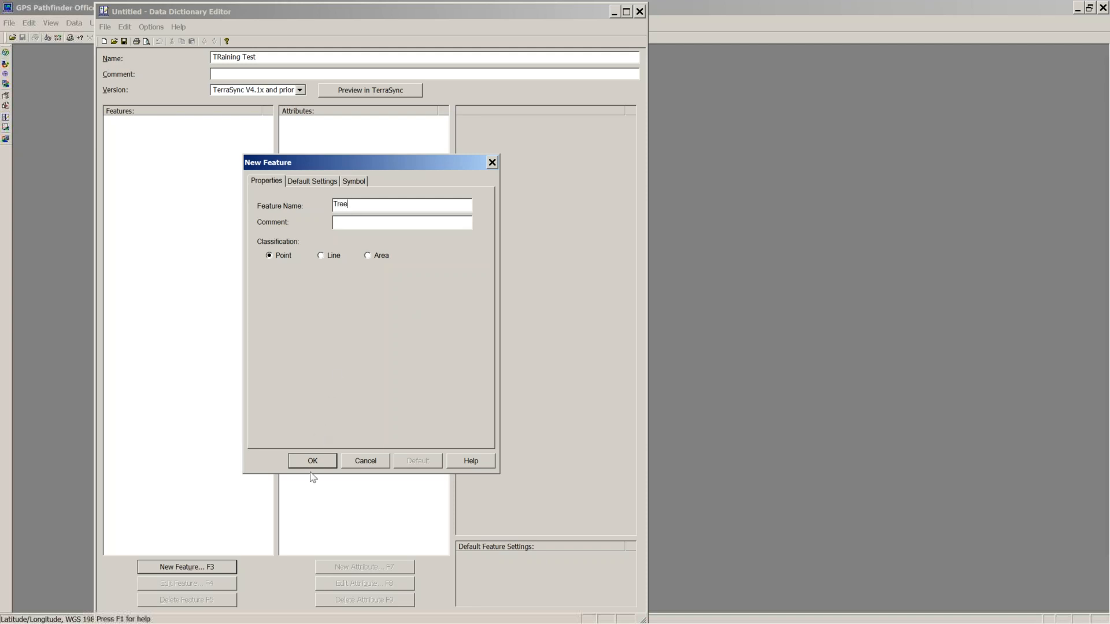
click(312, 460)
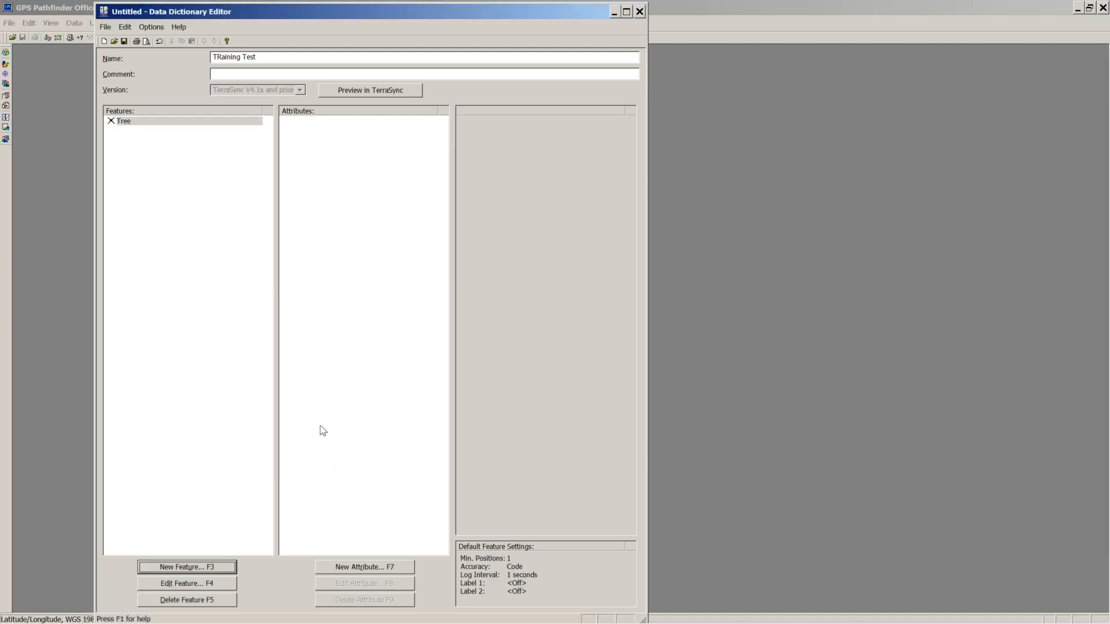
click(354, 567)
drag(220, 67, 360, 141)
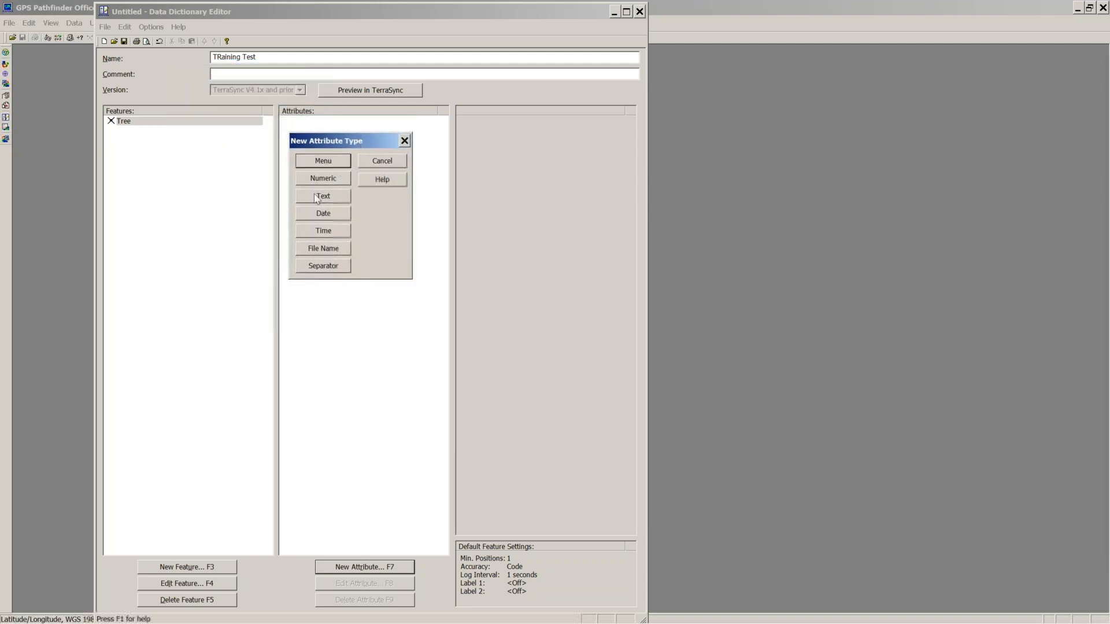
Step: Make the new attribute a Menu type named 'test'
click(323, 162)
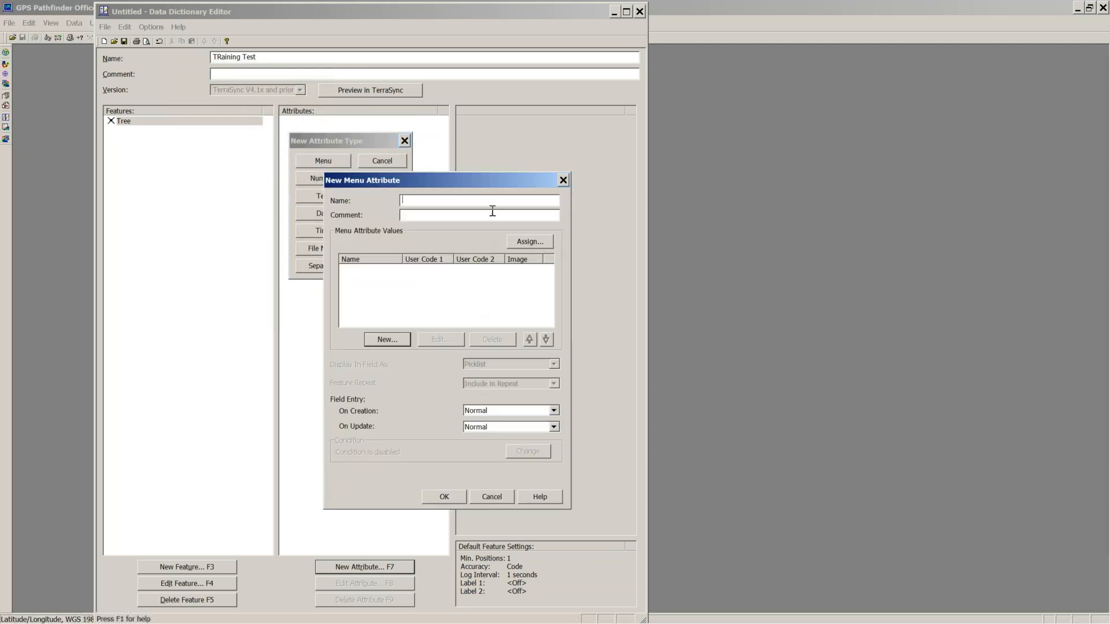
drag(485, 191, 426, 140)
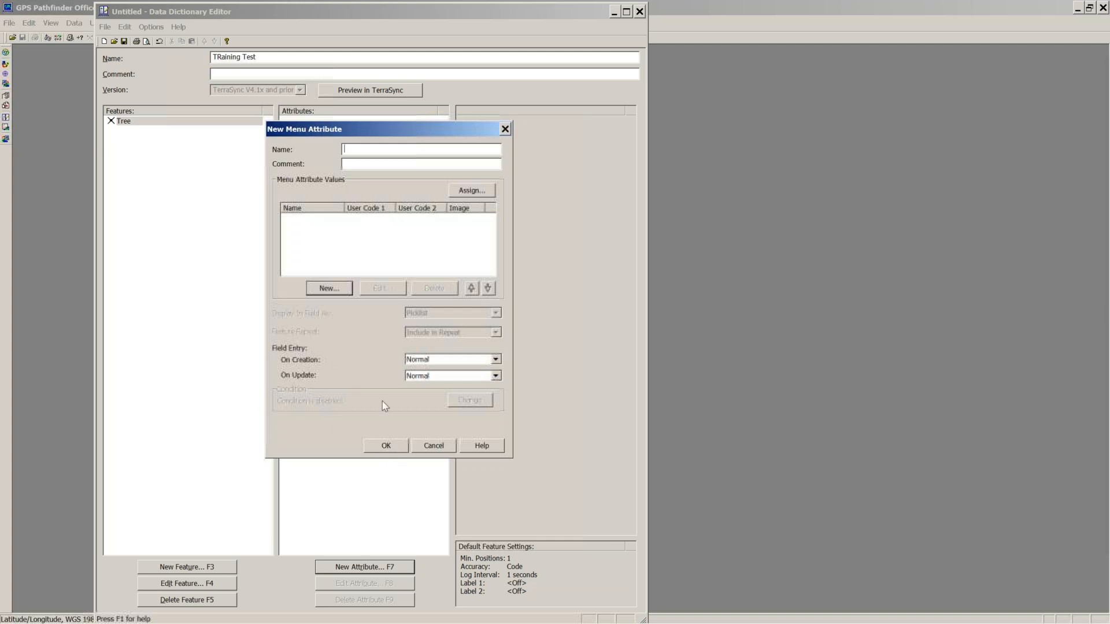
text(test)
click(378, 448)
click(495, 324)
Step: Add menu values 'Oak' and 'Ash' and confirm the test attribute
click(335, 289)
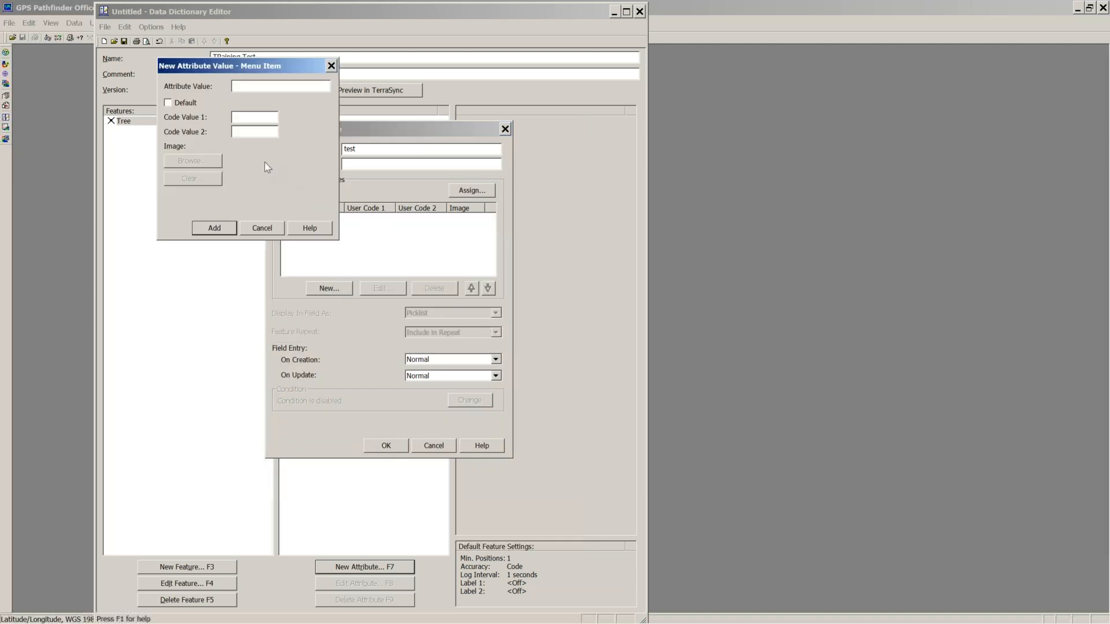
text(Oak)
key(Return)
text(Ash)
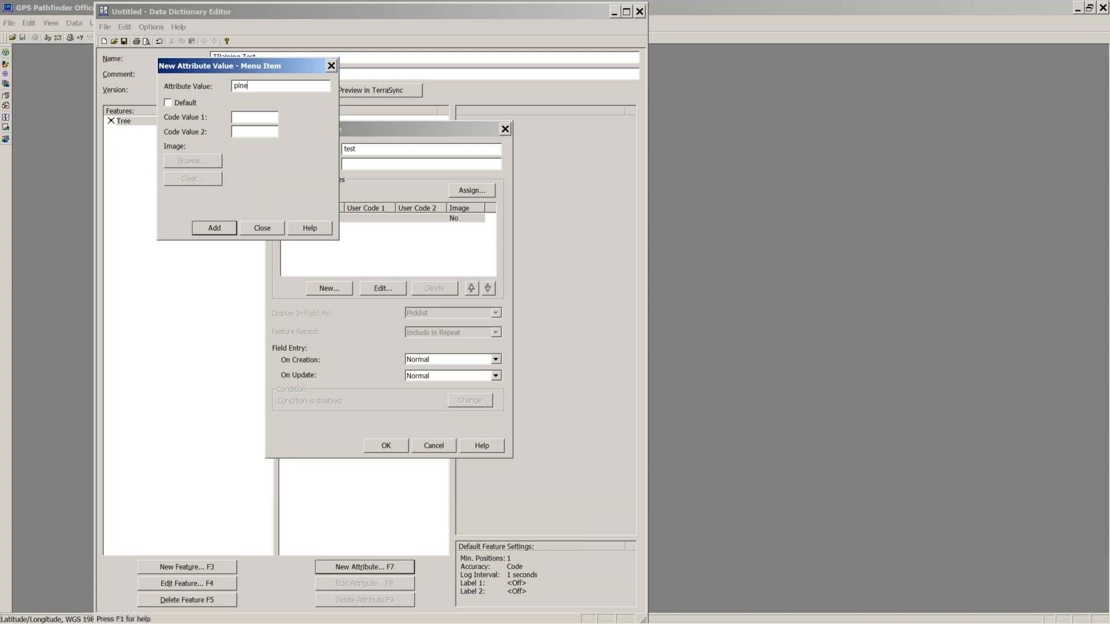
key(Return)
click(262, 227)
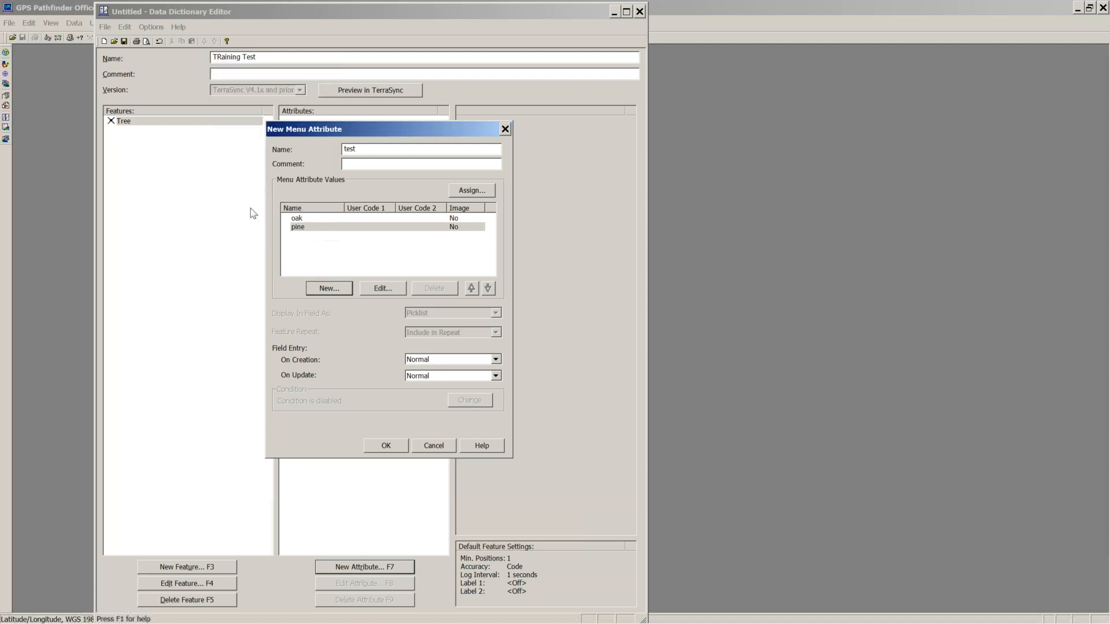
click(380, 450)
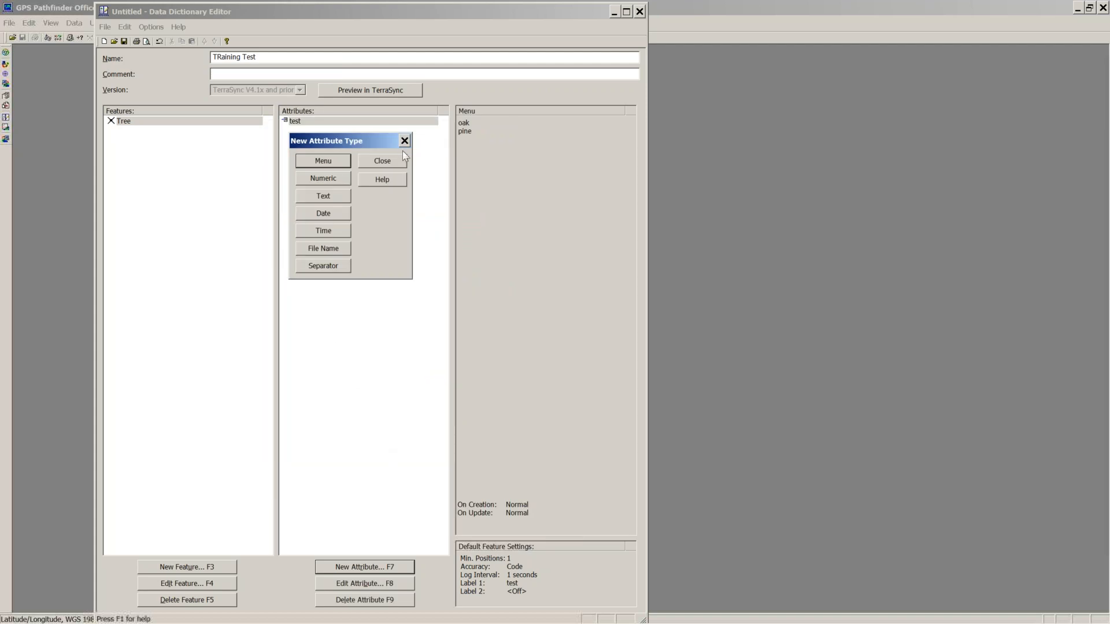
click(404, 163)
Step: Save the dictionary as TRaining Test.ddf in Documents > GNSS Projects > ATL Botanical Garden Trainnig
click(105, 26)
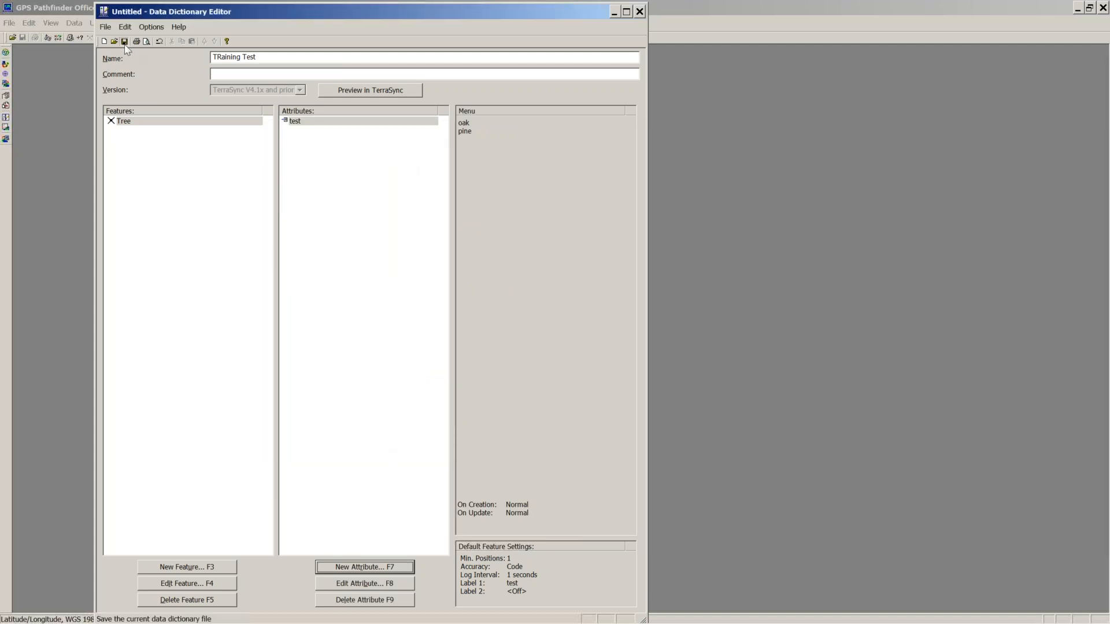
click(124, 45)
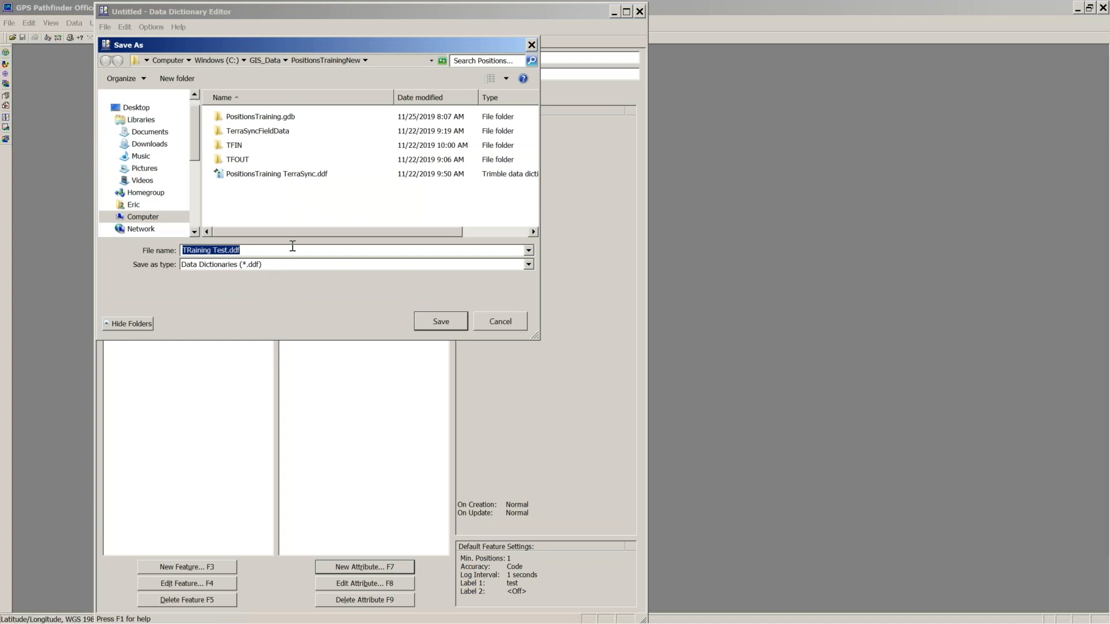
click(216, 60)
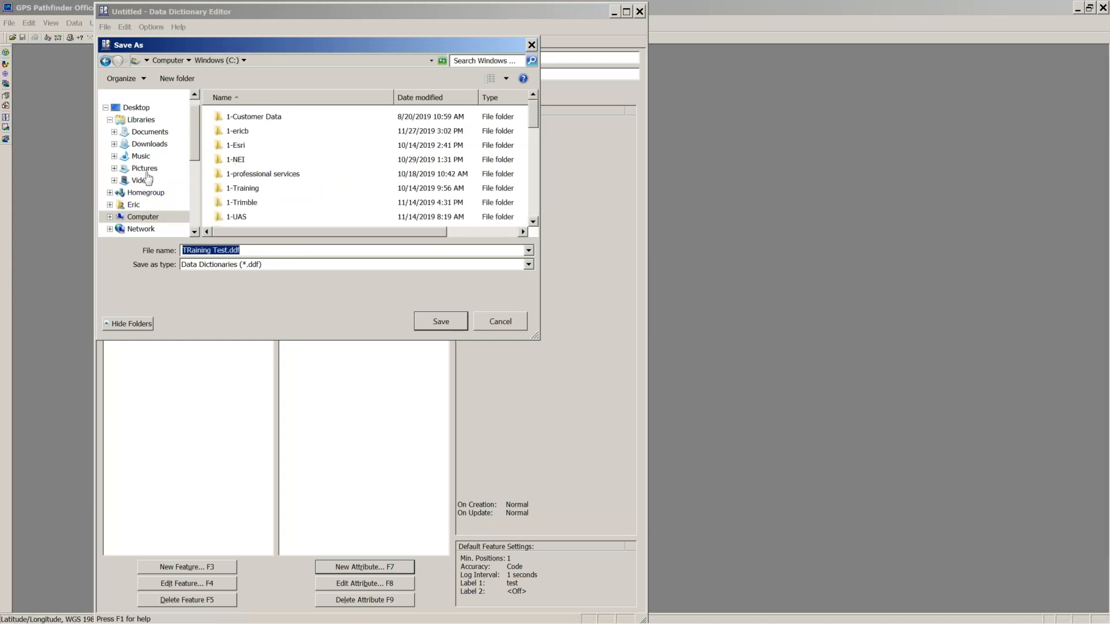
click(145, 133)
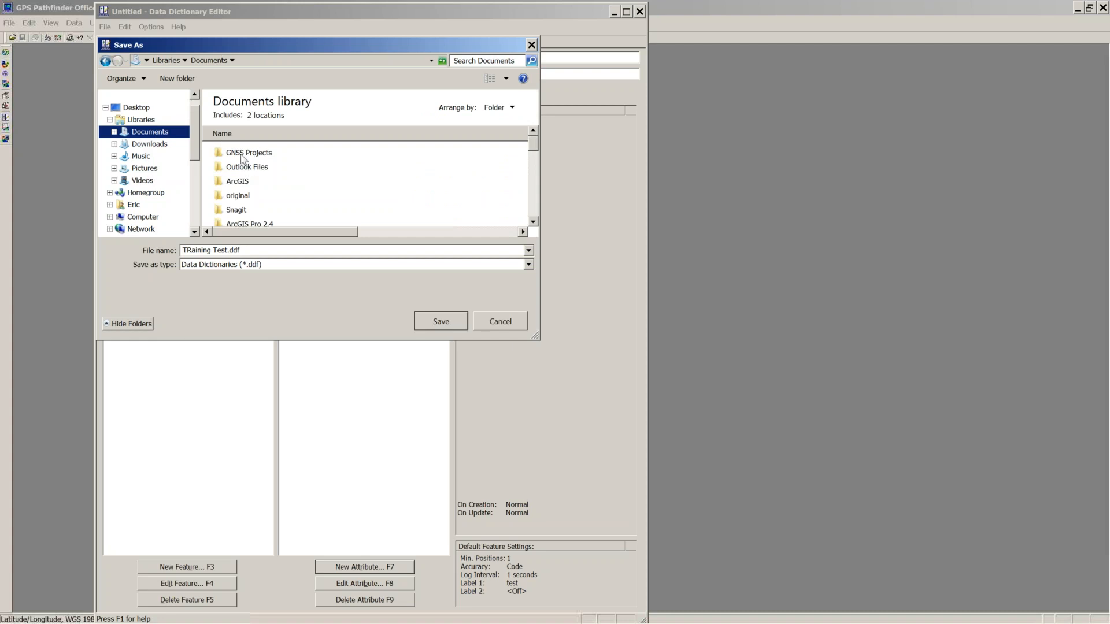
double_click(241, 153)
double_click(242, 153)
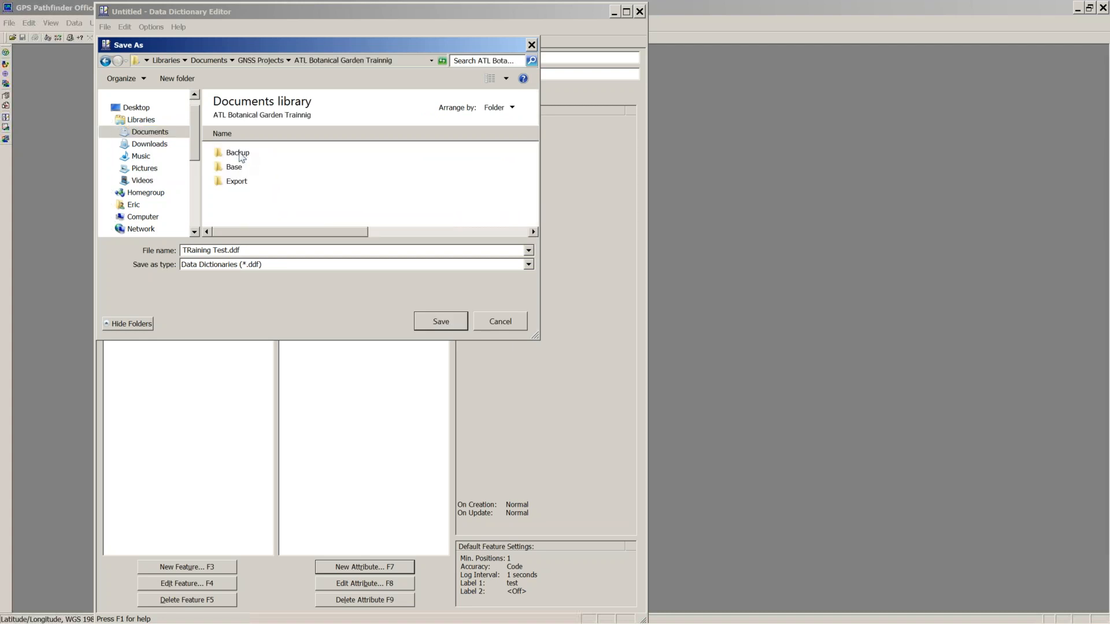
click(441, 322)
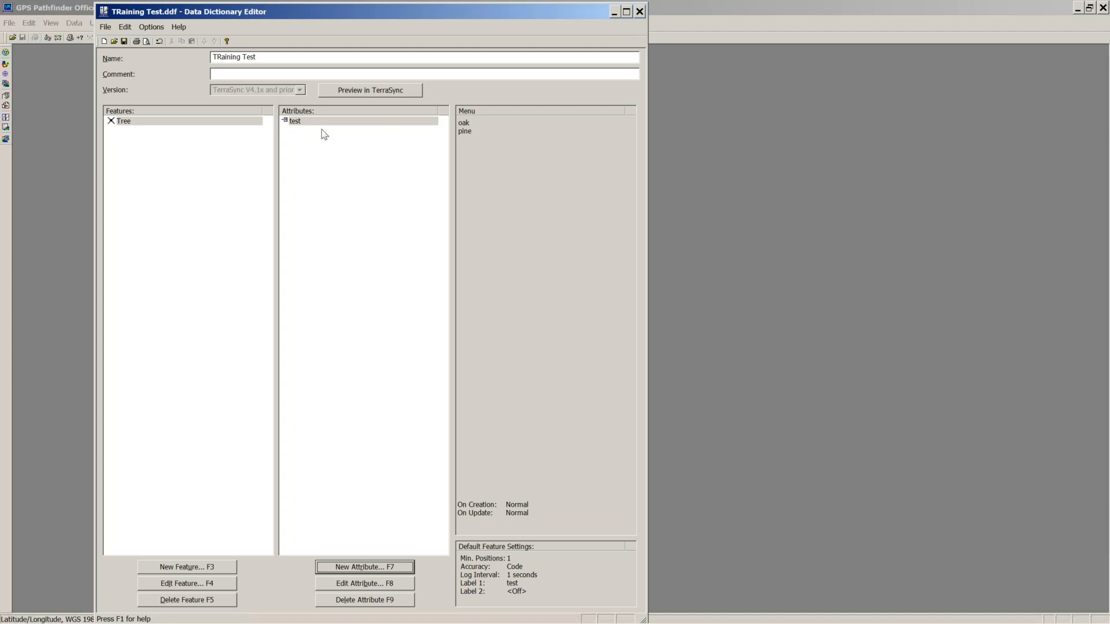
Step: Restart the Data Dictionary Editor, open TRaining Test.ddf and accept upgrading it to V5.00
click(639, 11)
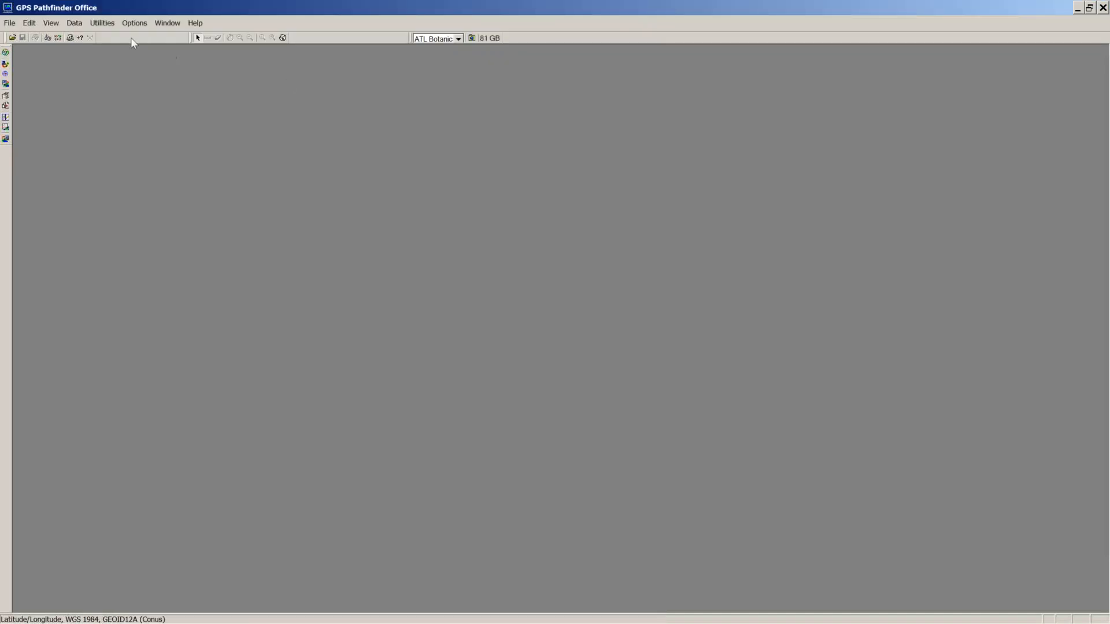
click(102, 24)
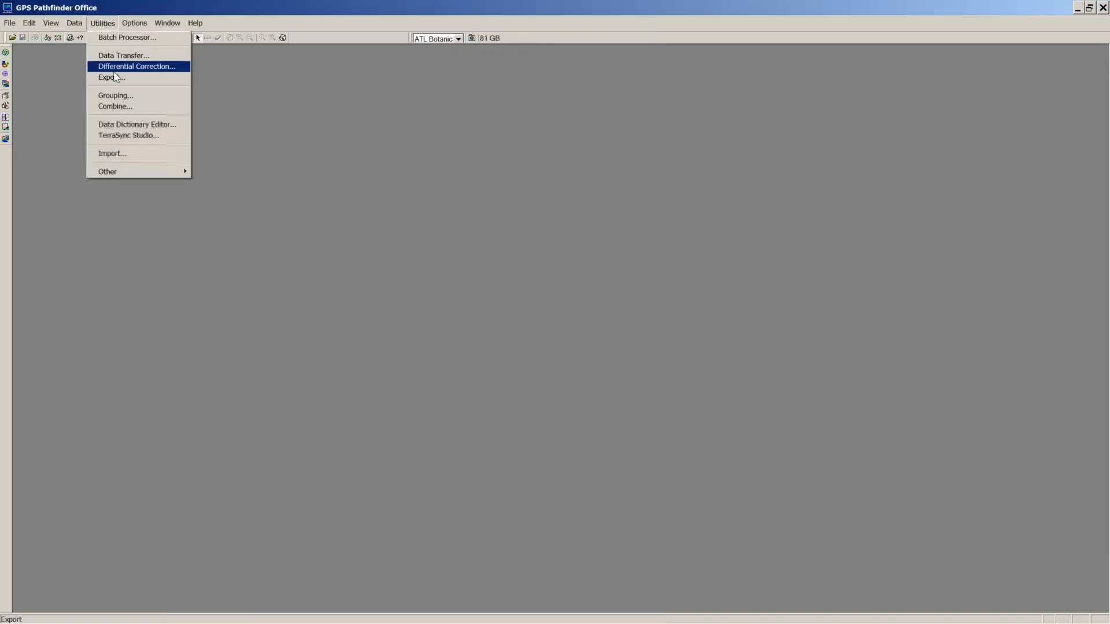
click(132, 124)
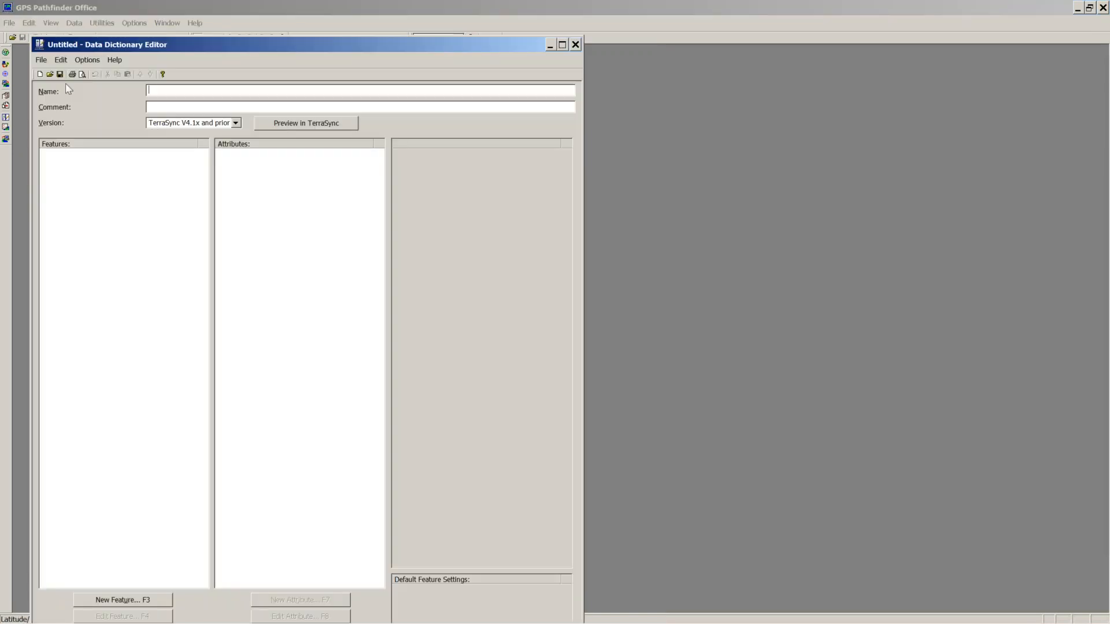
click(42, 60)
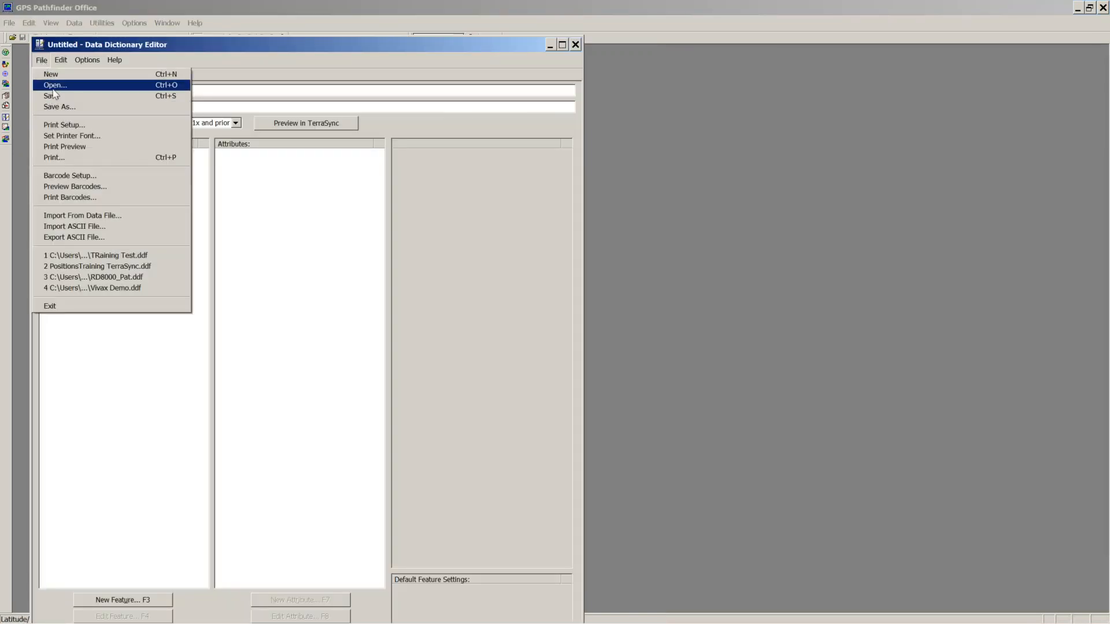
click(54, 86)
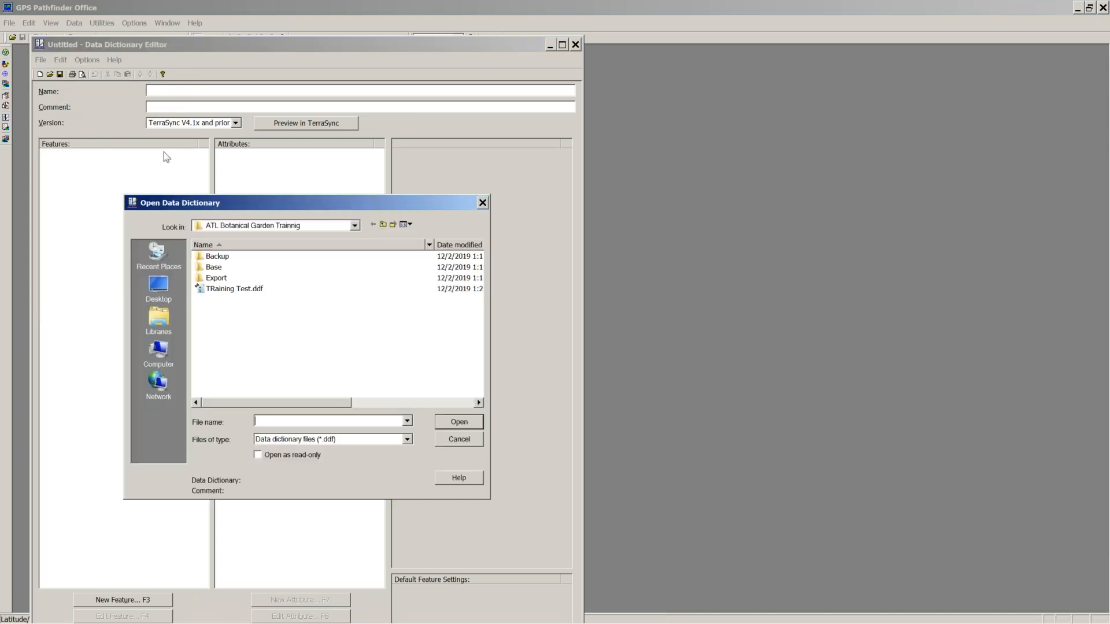
click(226, 289)
click(455, 424)
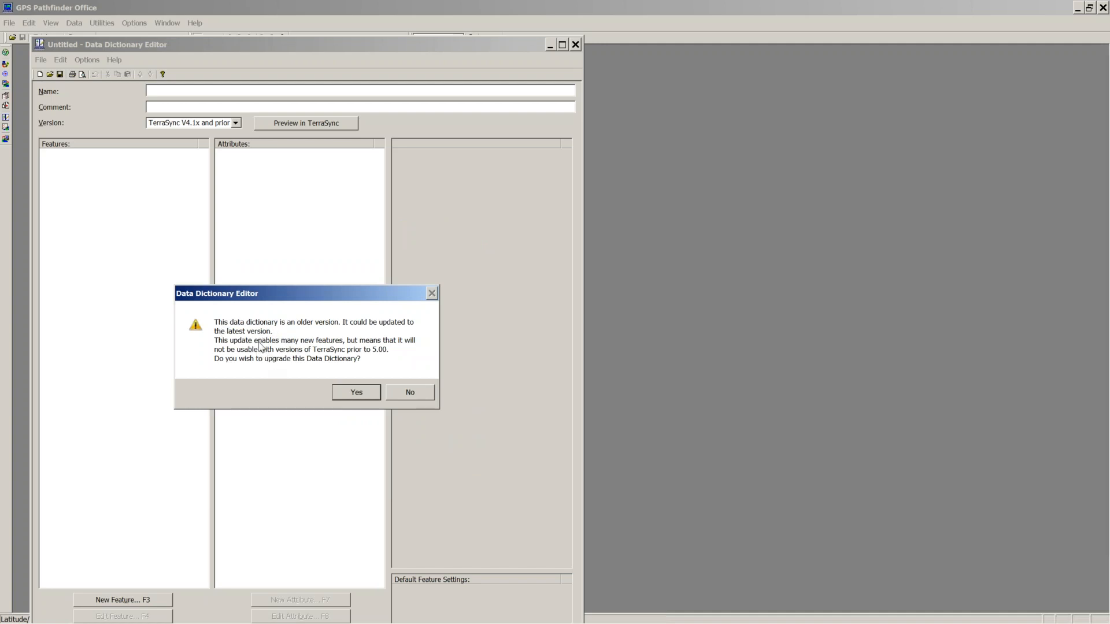
click(354, 393)
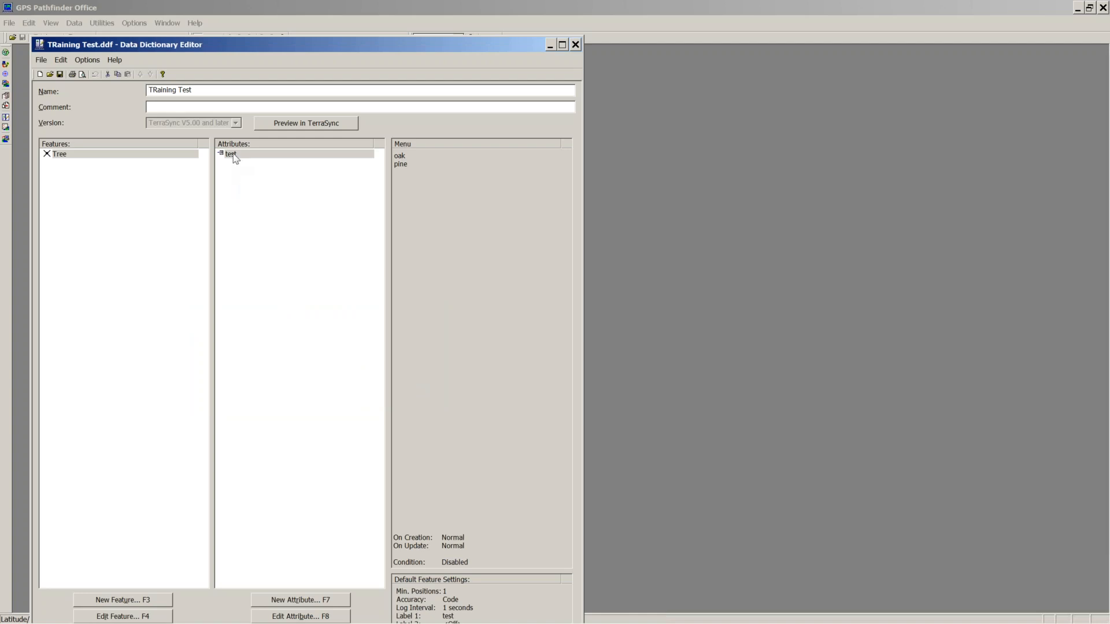
click(232, 157)
double_click(233, 157)
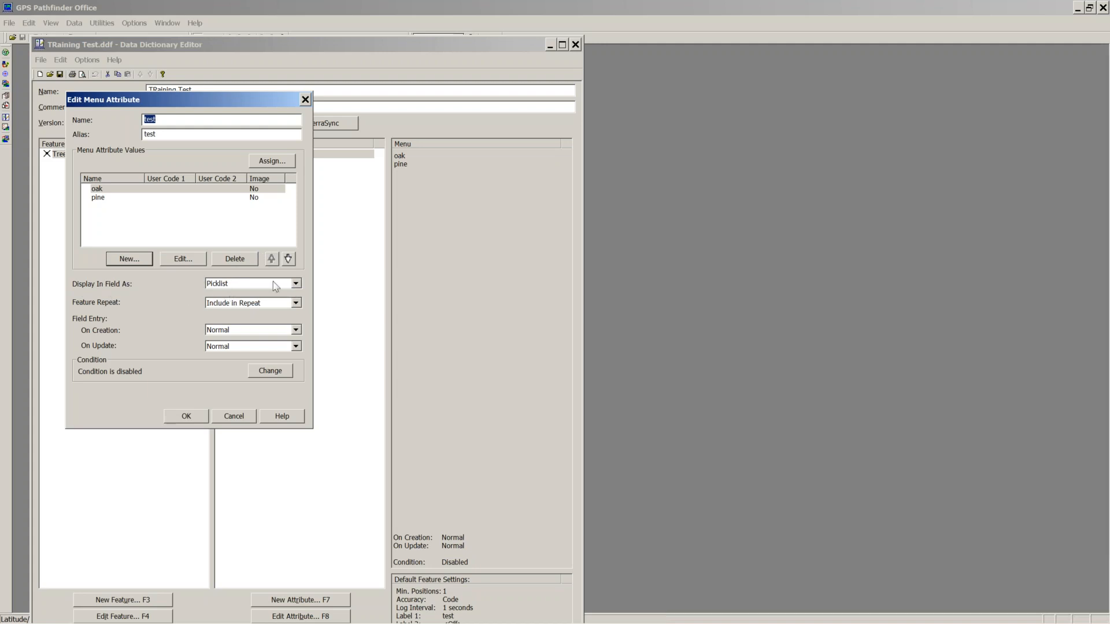
click(296, 284)
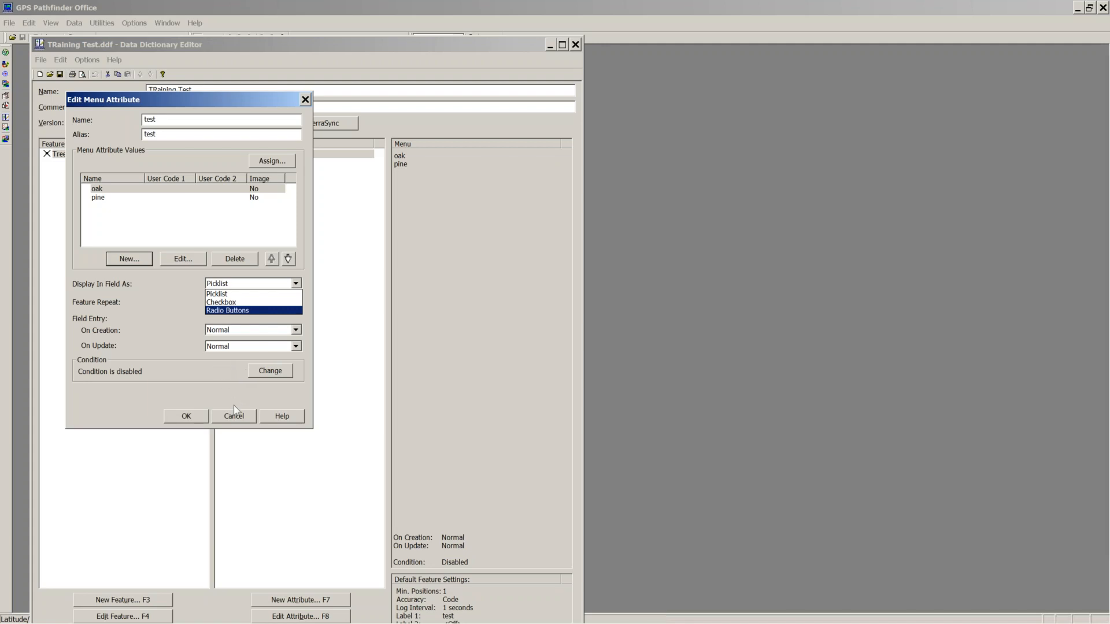
click(236, 424)
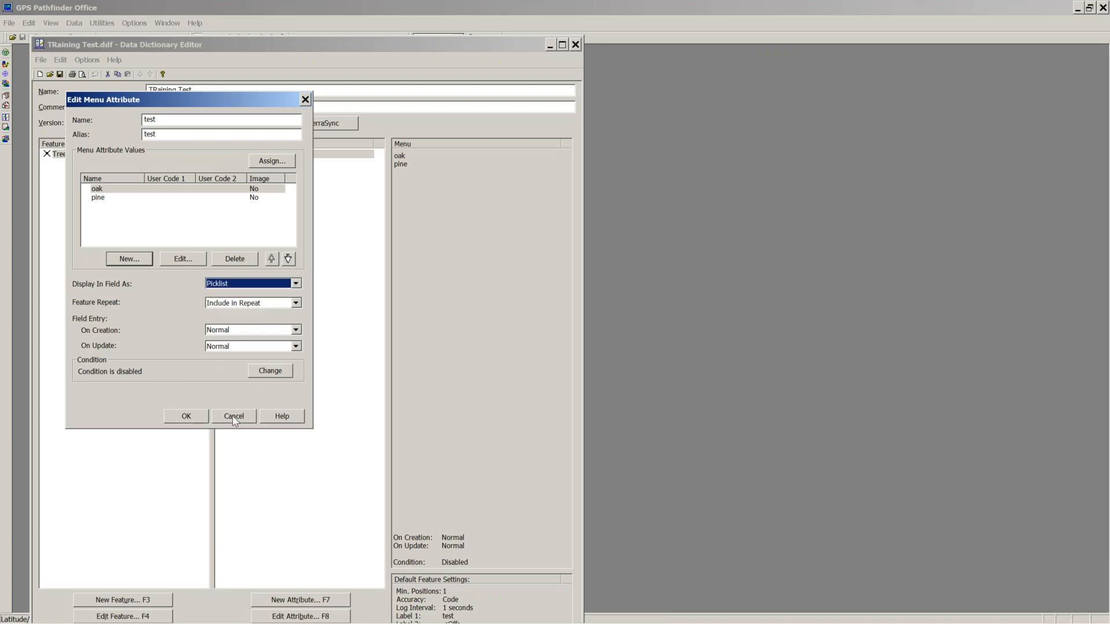
click(234, 417)
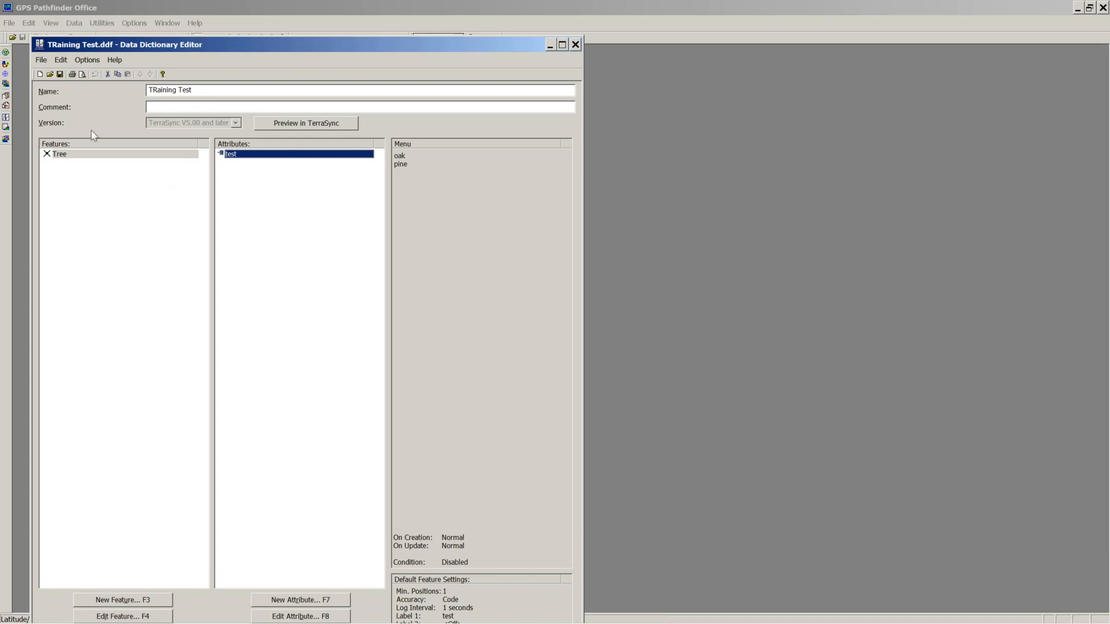
Step: Create dictionary 'Training NEw' for TerraSync V5.00 and later with comment 'Version1'
click(40, 63)
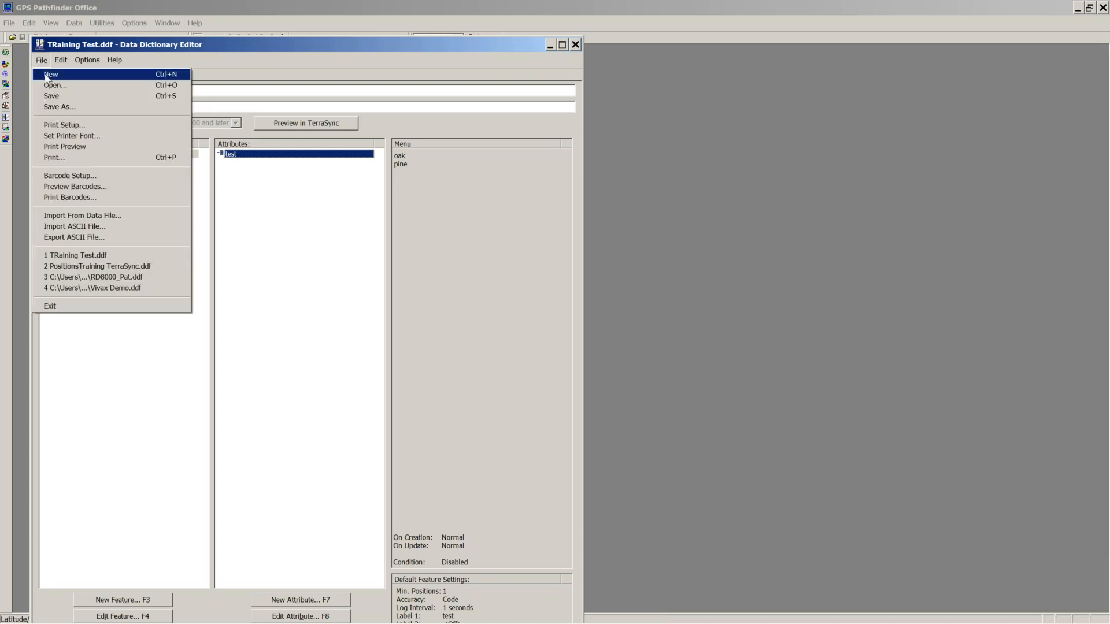
click(48, 75)
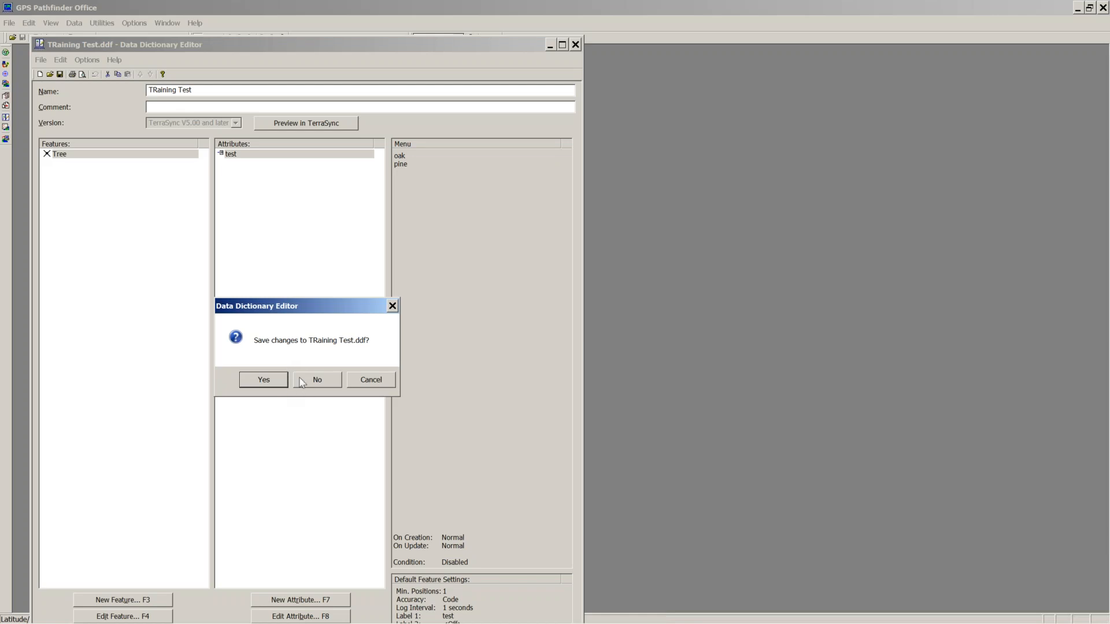
click(283, 383)
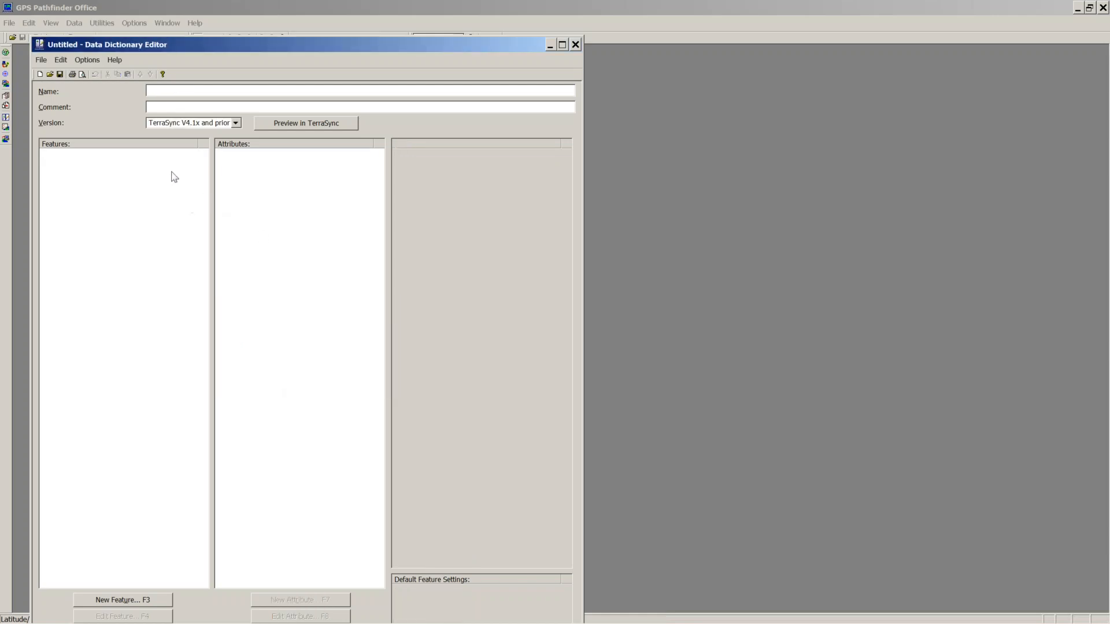
text(Trainigng NEw)
click(235, 122)
click(211, 141)
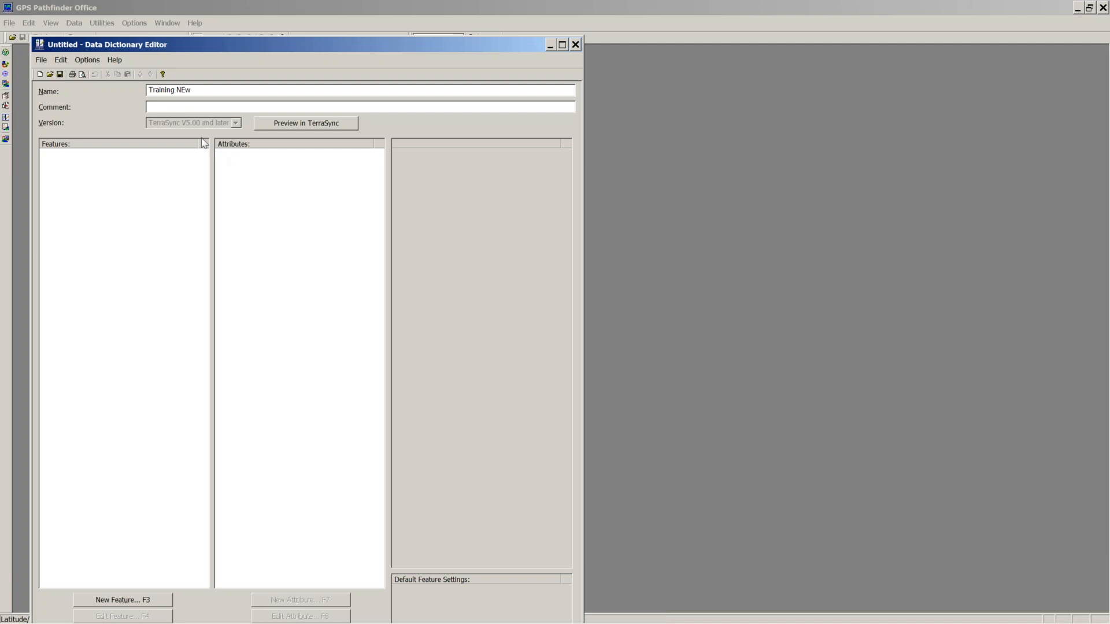
click(171, 106)
text(Version1)
drag(273, 47, 380, 22)
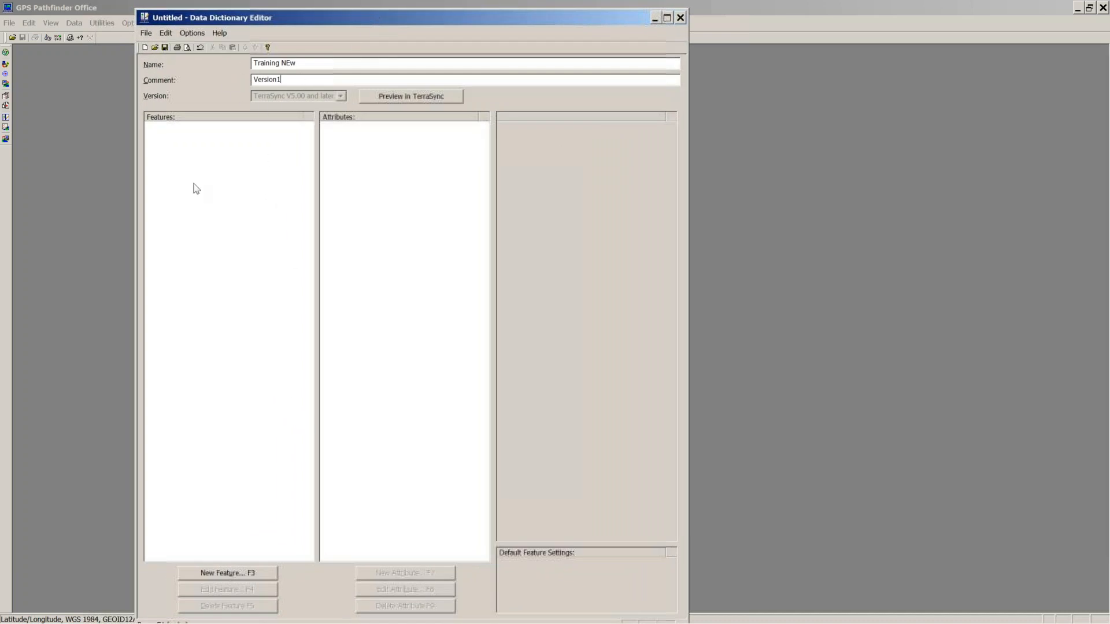
Step: Start a new feature in the Training NEw dictionary, checking its Default Settings before returning to Properties
click(248, 575)
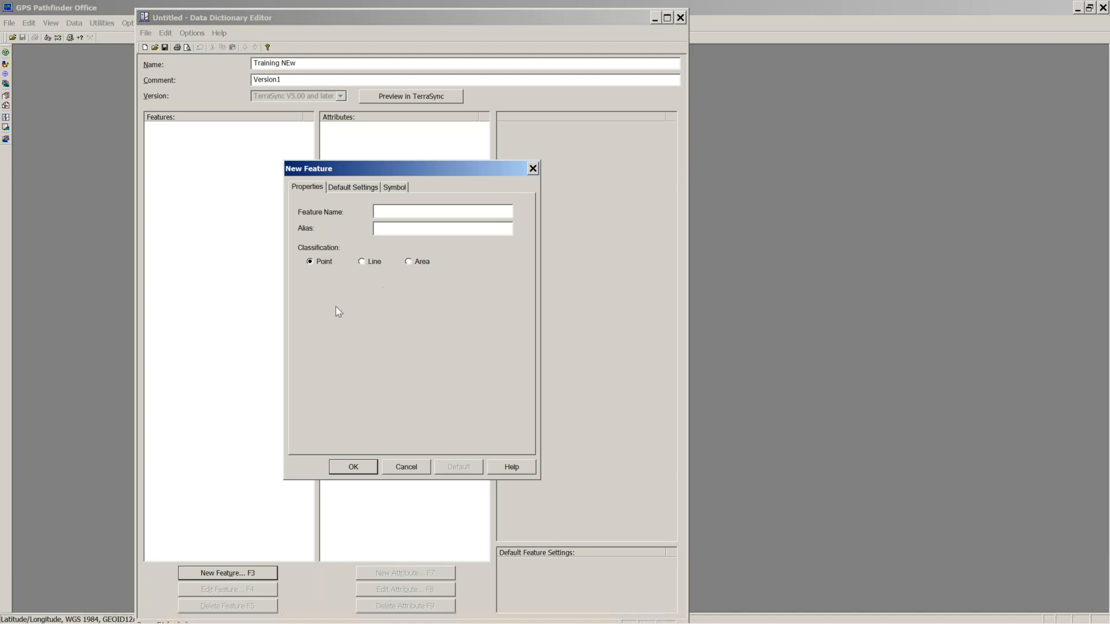
click(357, 187)
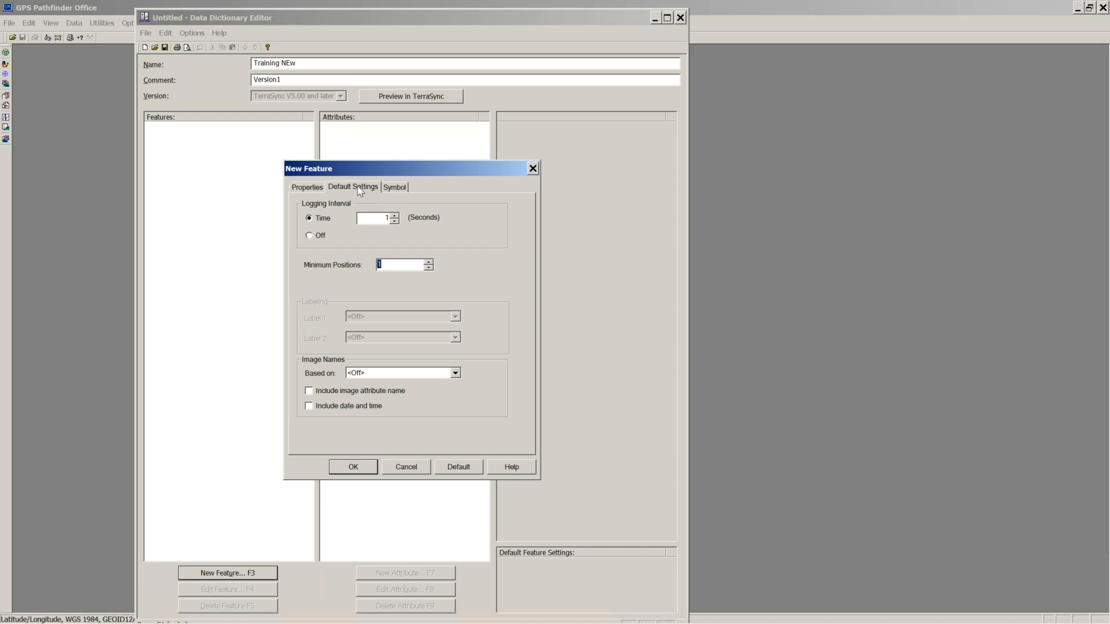
click(310, 189)
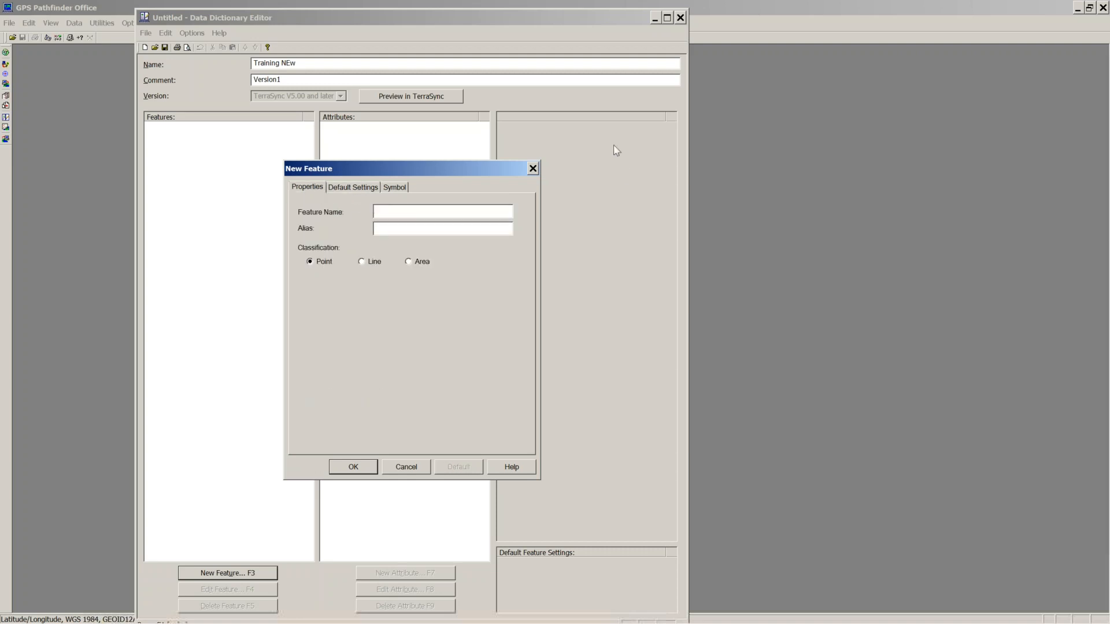
click(916, 17)
Step: Enter 'rPlants' as the feature name, correcting several earlier attempts
click(398, 210)
text(rPlant)
key(BackSpace)
key(BackSpace)
key(BackSpace)
key(BackSpace)
key(BackSpace)
text(are)
key(BackSpace)
key(BackSpace)
key(BackSpace)
key(BackSpace)
text(Rare Plants)
click(391, 210)
key(BackSpace)
text(_)
click(415, 211)
key(BackSpace)
key(BackSpace)
key(BackSpace)
drag(428, 212, 364, 214)
text(rPlan)
Step: Give the feature the alias 'Rare Plants', recheck both fields, and view its default logging settings
key(BackSpace)
key(BackSpace)
key(BackSpace)
text(lants)
click(387, 229)
text(Rare Plants)
click(401, 211)
drag(402, 210, 366, 212)
click(390, 229)
text($)
key(BackSpace)
drag(426, 228, 373, 230)
click(403, 210)
drag(403, 211, 357, 214)
click(353, 187)
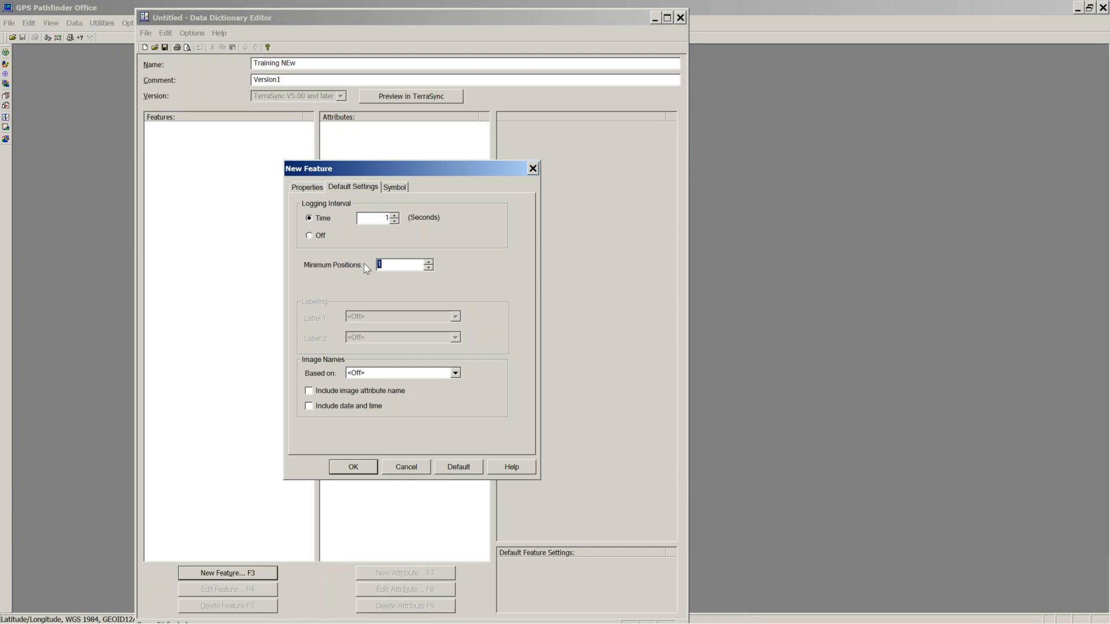
text(0)
double_click(385, 218)
click(394, 215)
click(395, 216)
click(395, 215)
click(395, 215)
click(393, 221)
click(394, 221)
click(394, 222)
click(394, 221)
double_click(384, 265)
text(0)
click(429, 262)
Step: On the Symbol tab, choose the palm symbol and make it green
click(393, 188)
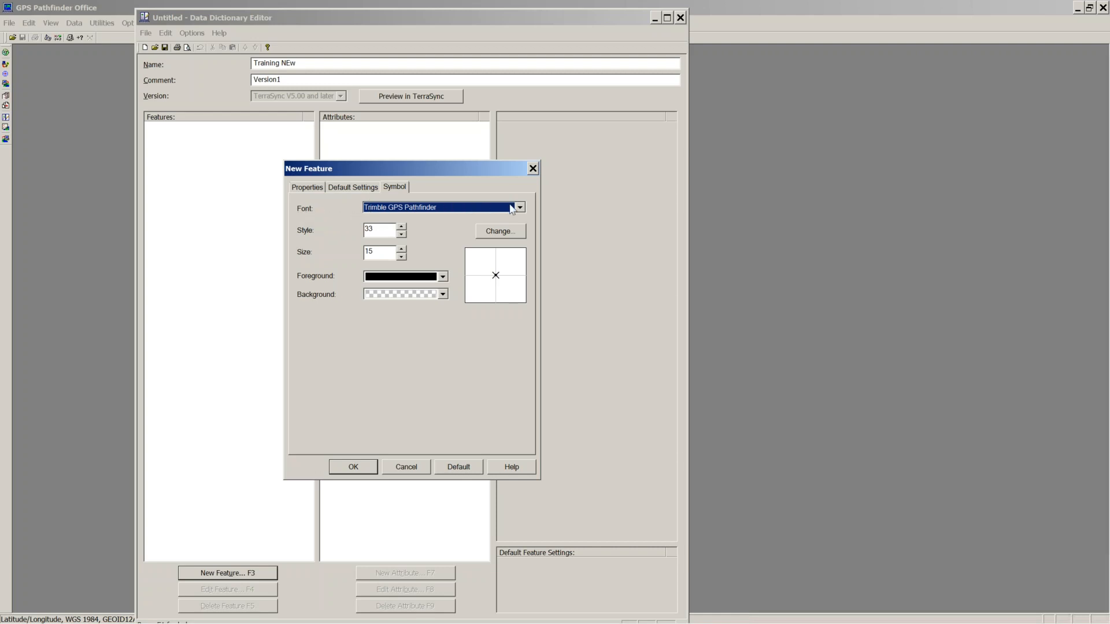
click(495, 233)
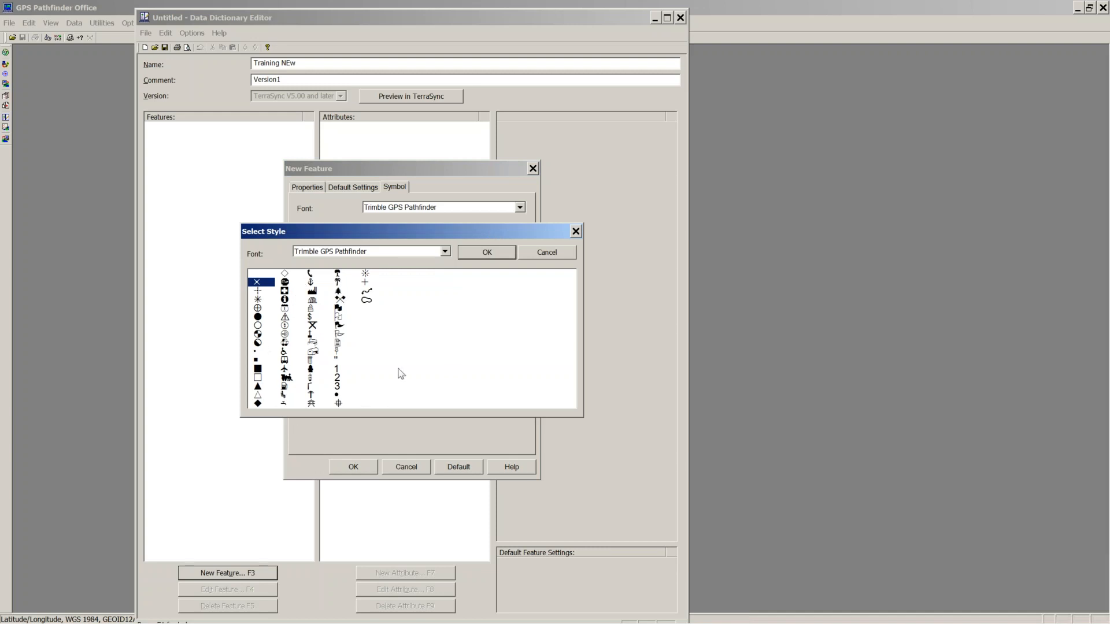
click(338, 274)
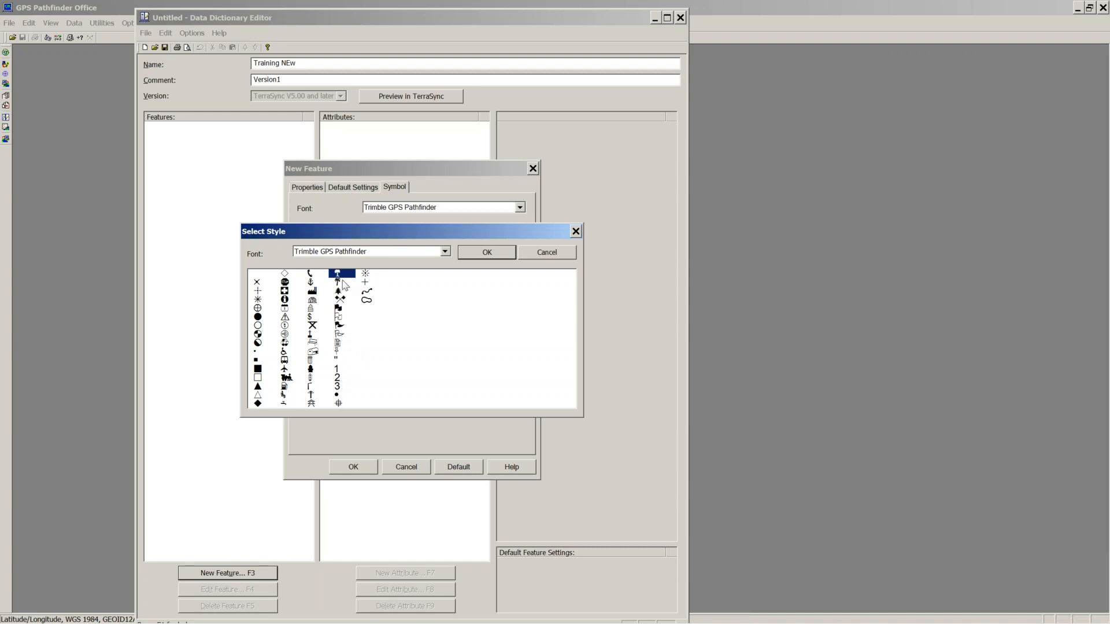
drag(341, 282, 340, 296)
click(339, 283)
click(489, 255)
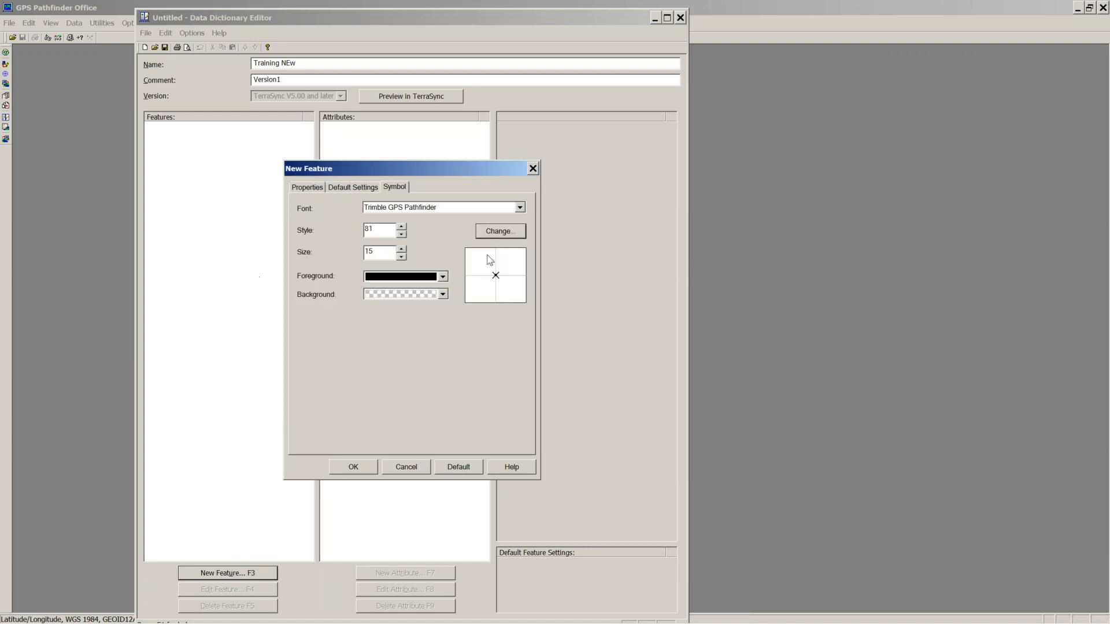
click(442, 277)
click(423, 304)
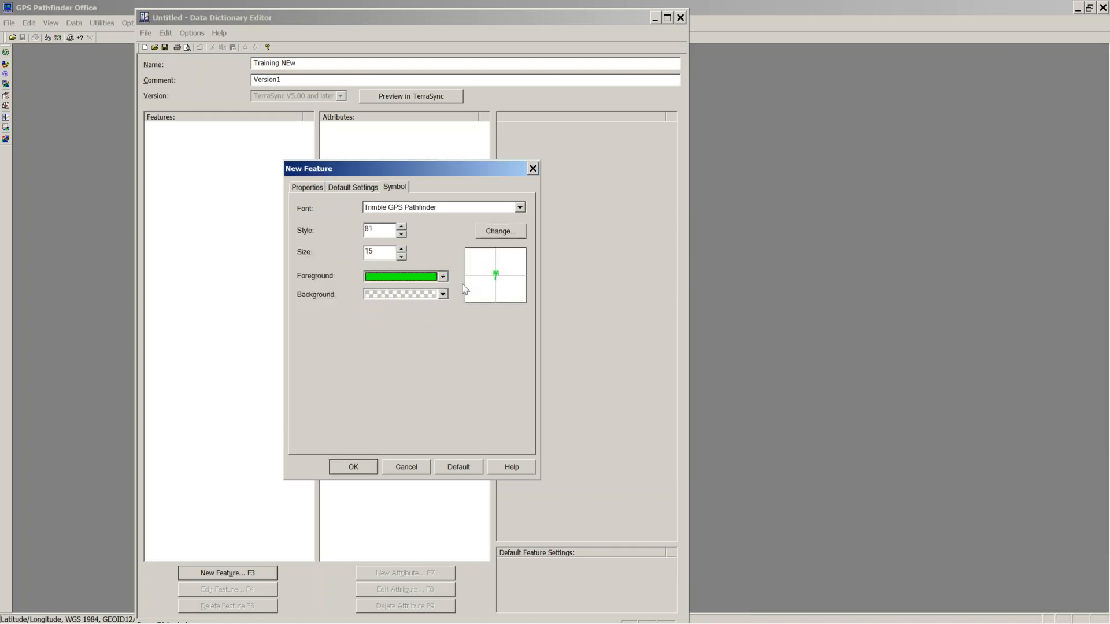
Step: Try ESRI Conservation as the symbol font and browse its symbols without picking one
click(520, 207)
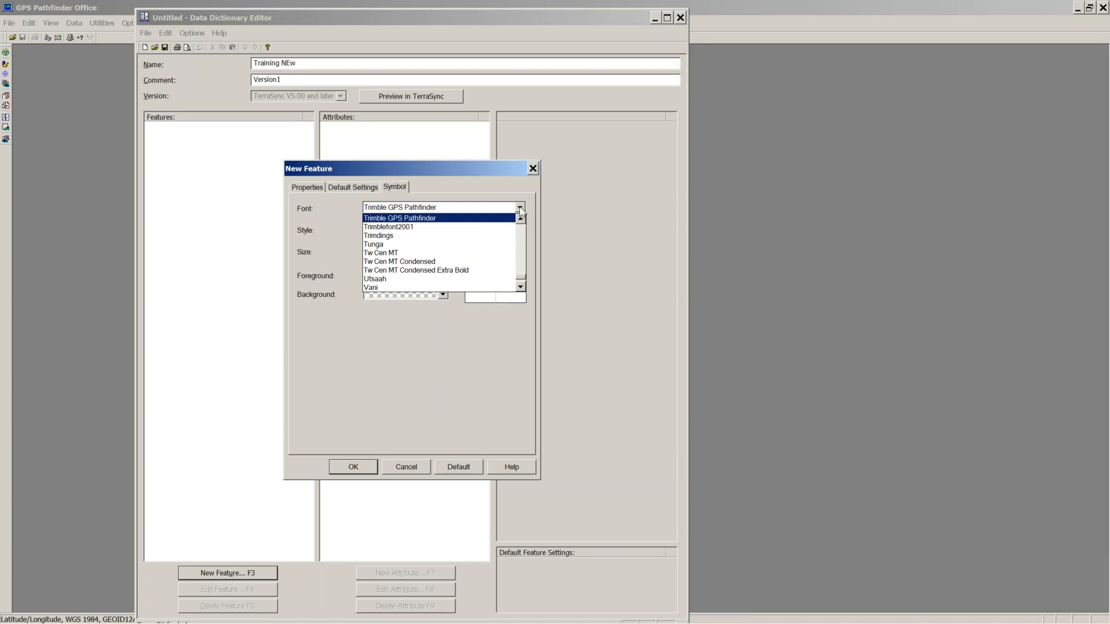
scroll(521, 274, up, 10)
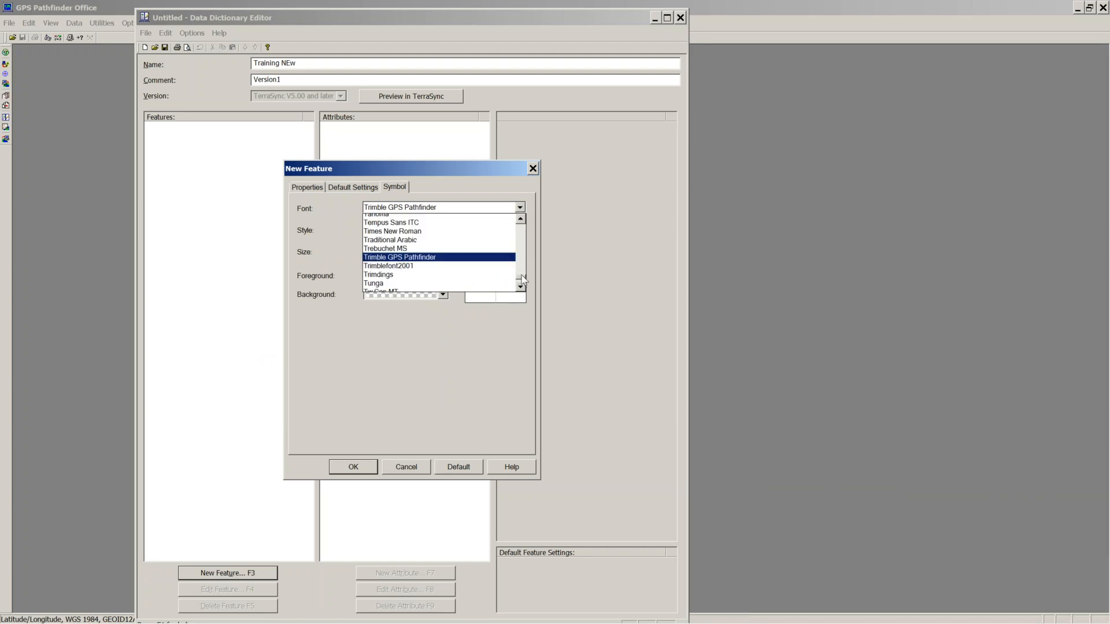
scroll(520, 274, up, 15)
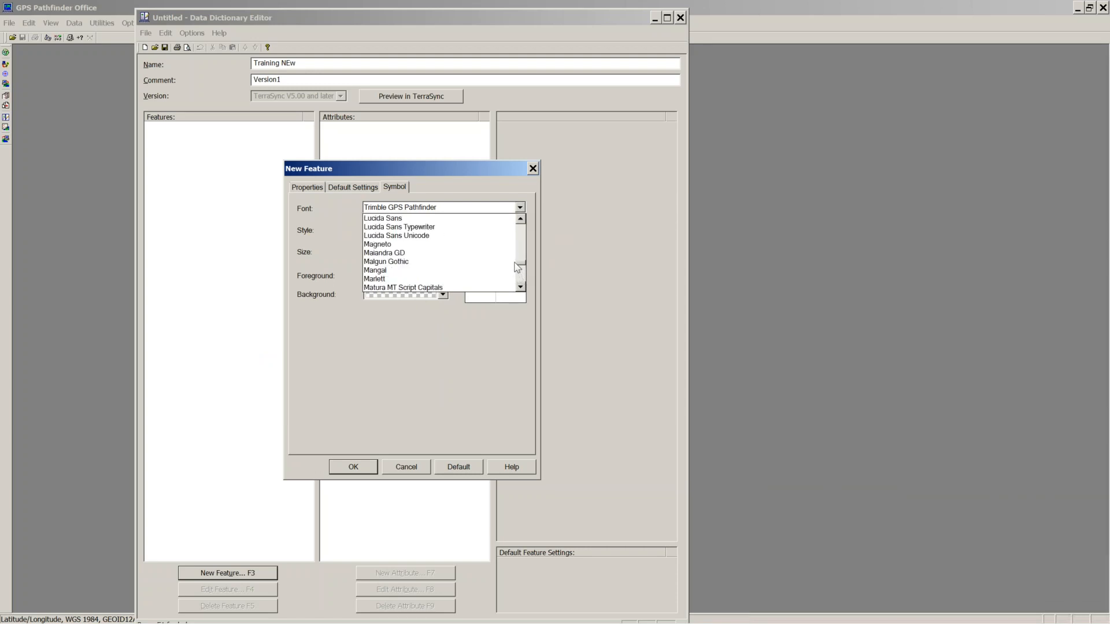
scroll(517, 265, up, 20)
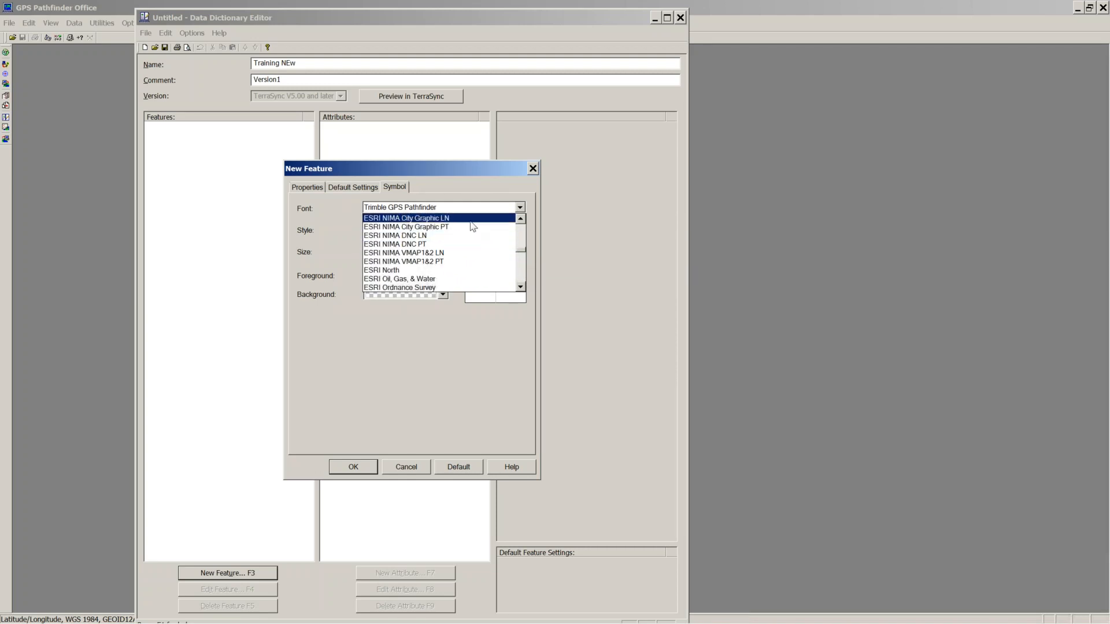
scroll(463, 234, up, 4)
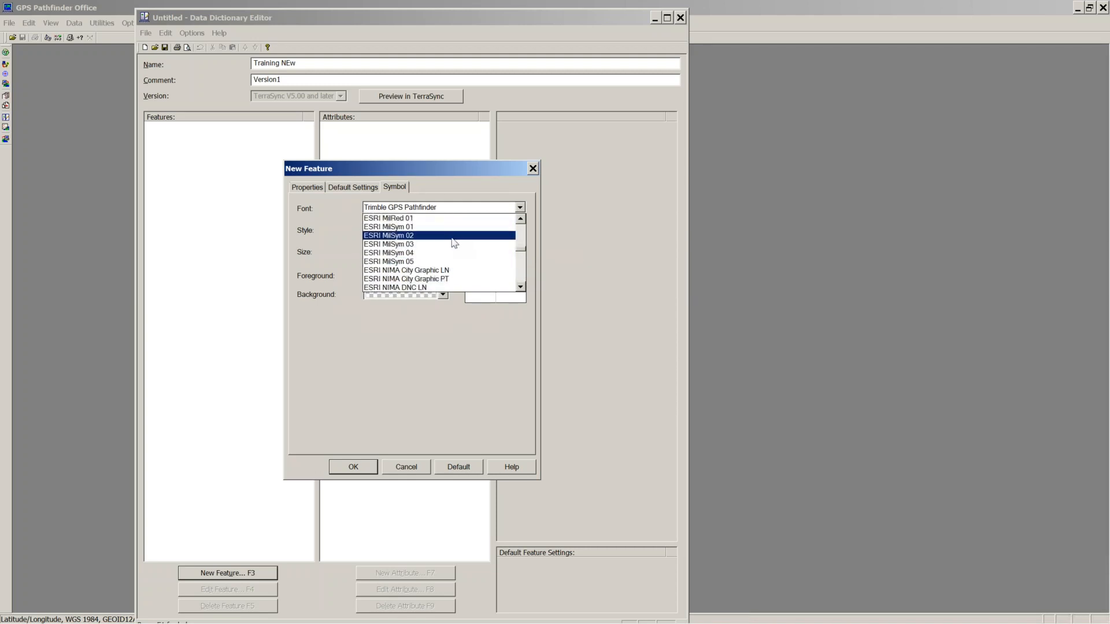
scroll(451, 241, up, 5)
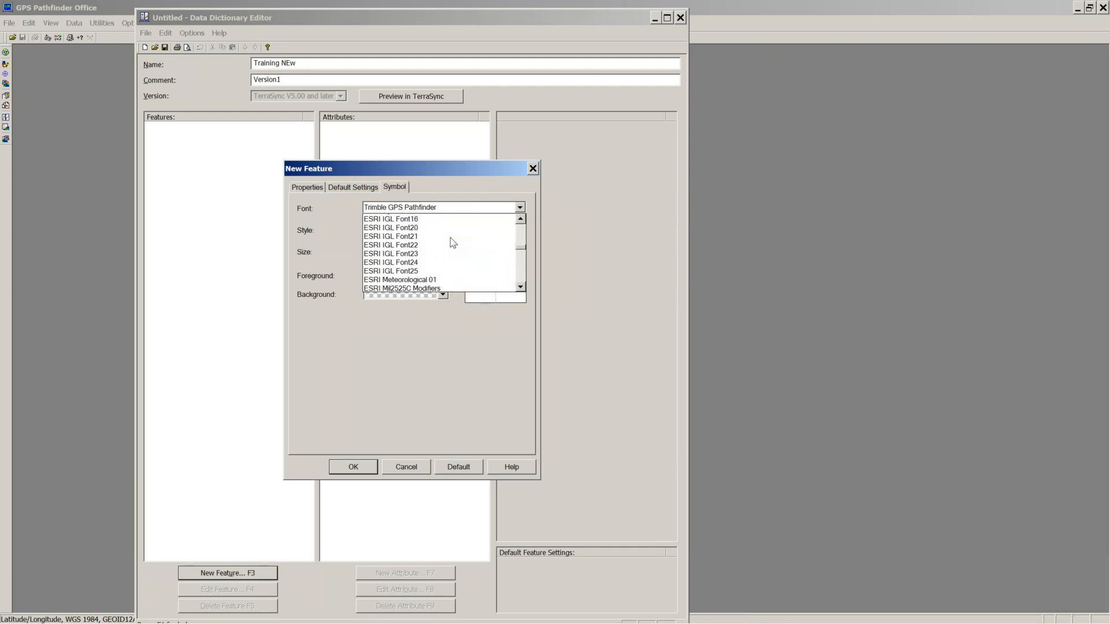
scroll(451, 244, up, 3)
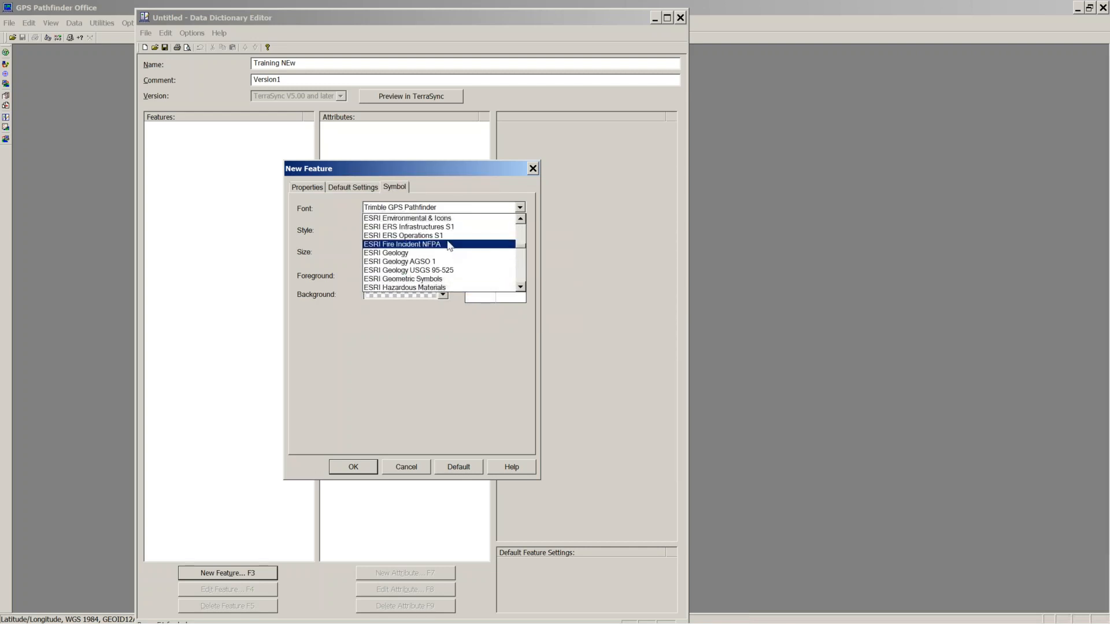
scroll(461, 249, up, 1)
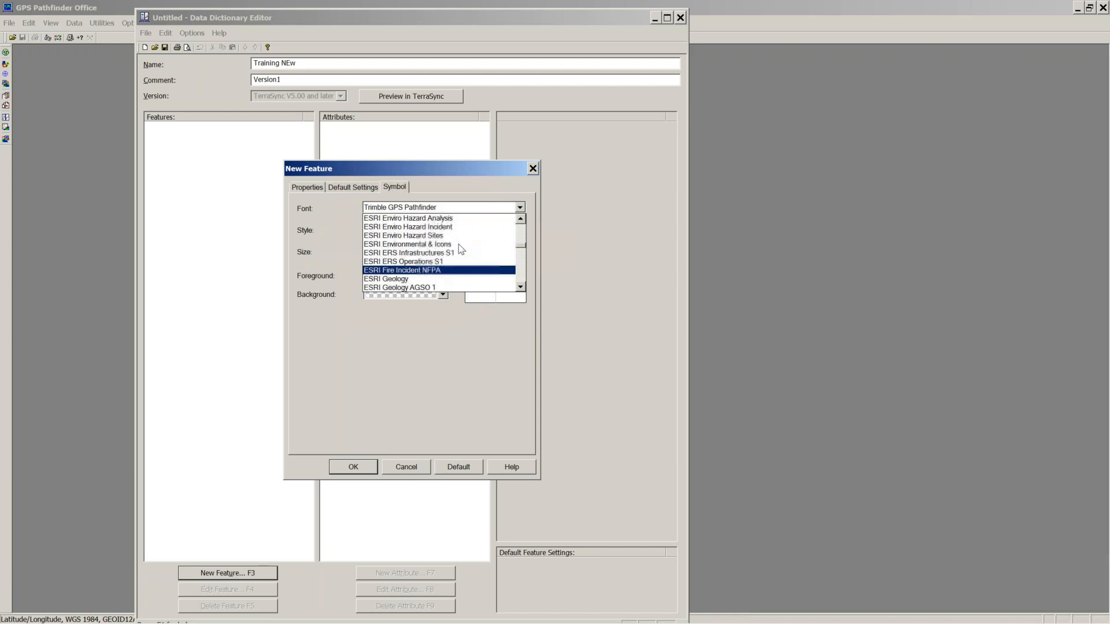
scroll(463, 251, up, 2)
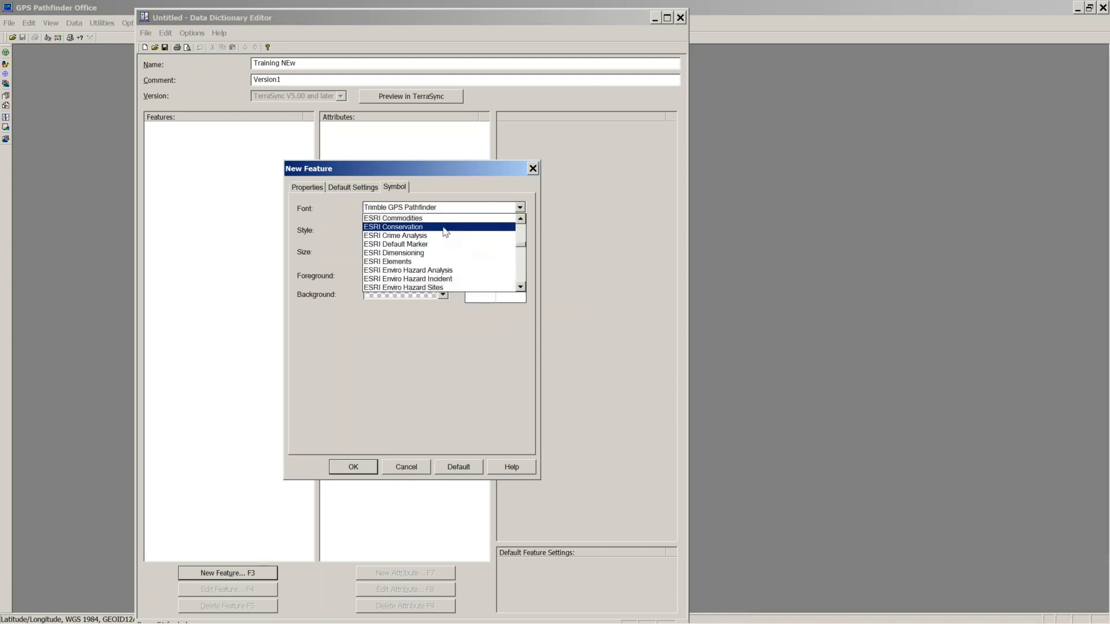
click(444, 227)
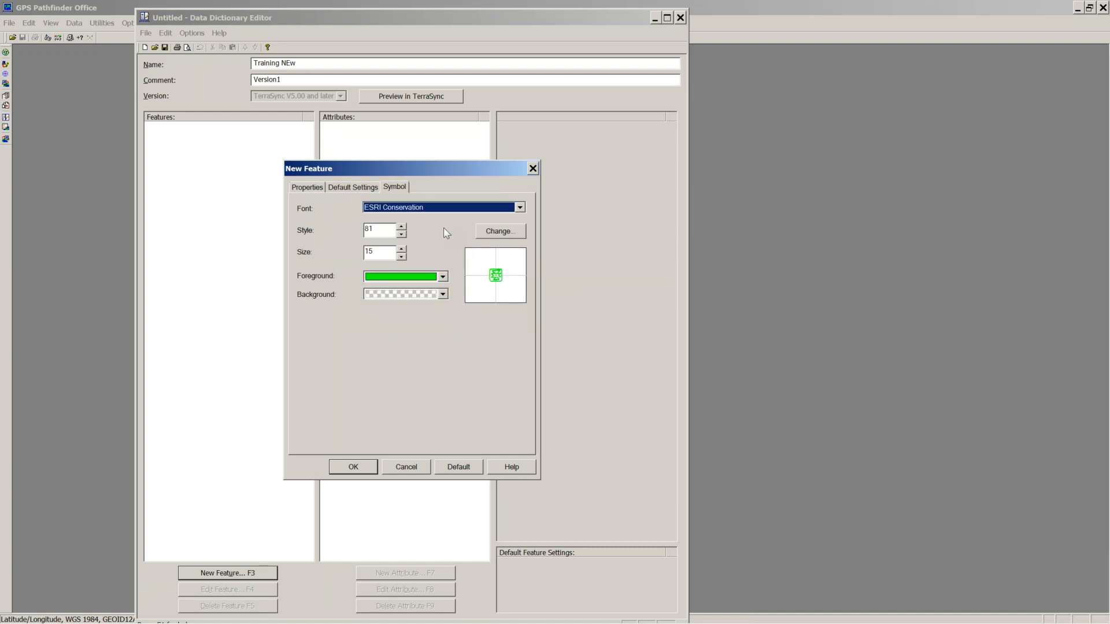
click(500, 231)
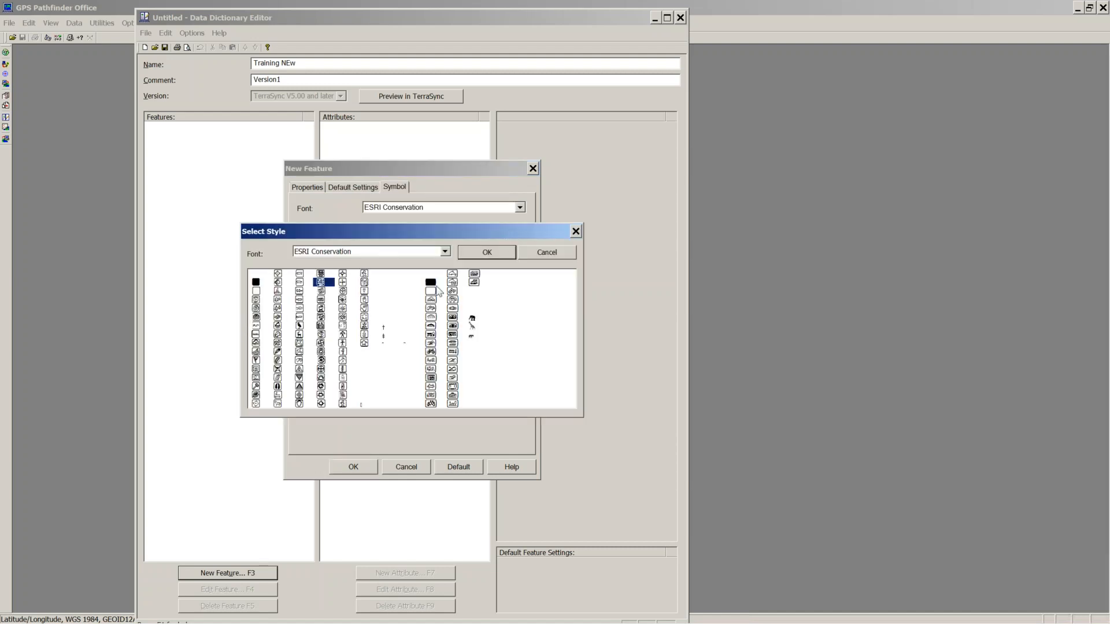
click(547, 253)
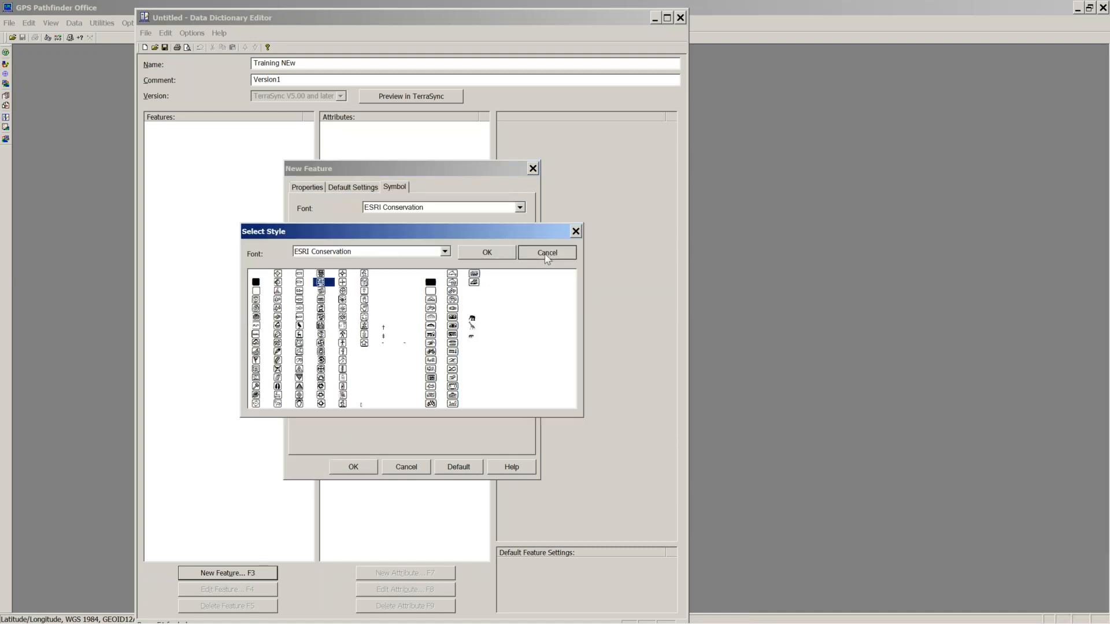
Step: Select Trimble GPS Pathfinder as the symbol font
click(519, 207)
click(520, 220)
click(520, 220)
click(521, 220)
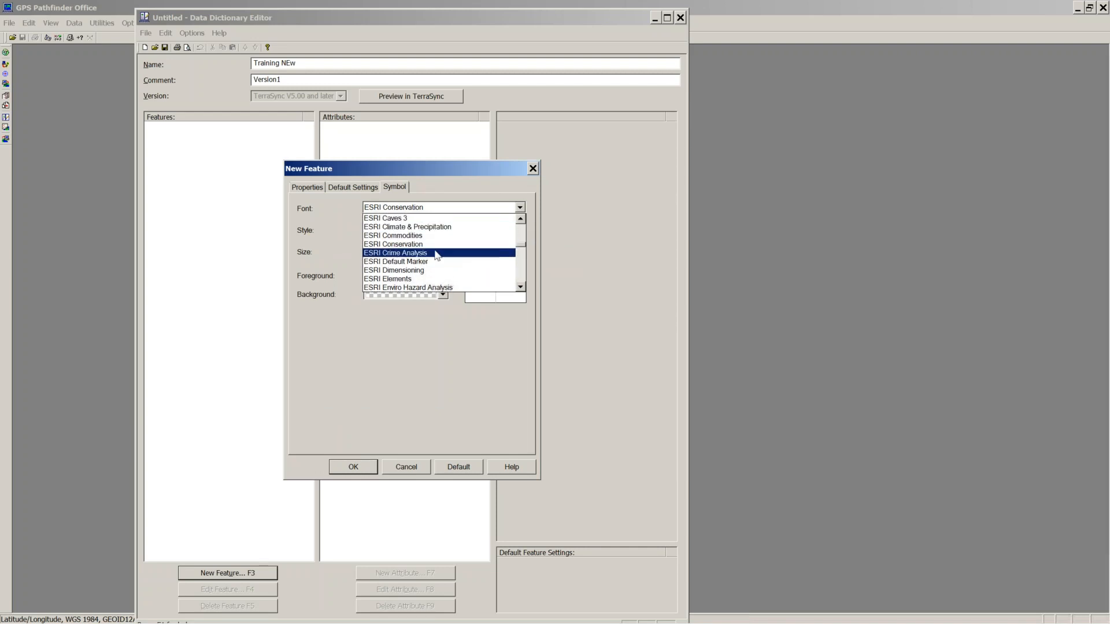
click(520, 219)
click(520, 219)
scroll(467, 243, up, 2)
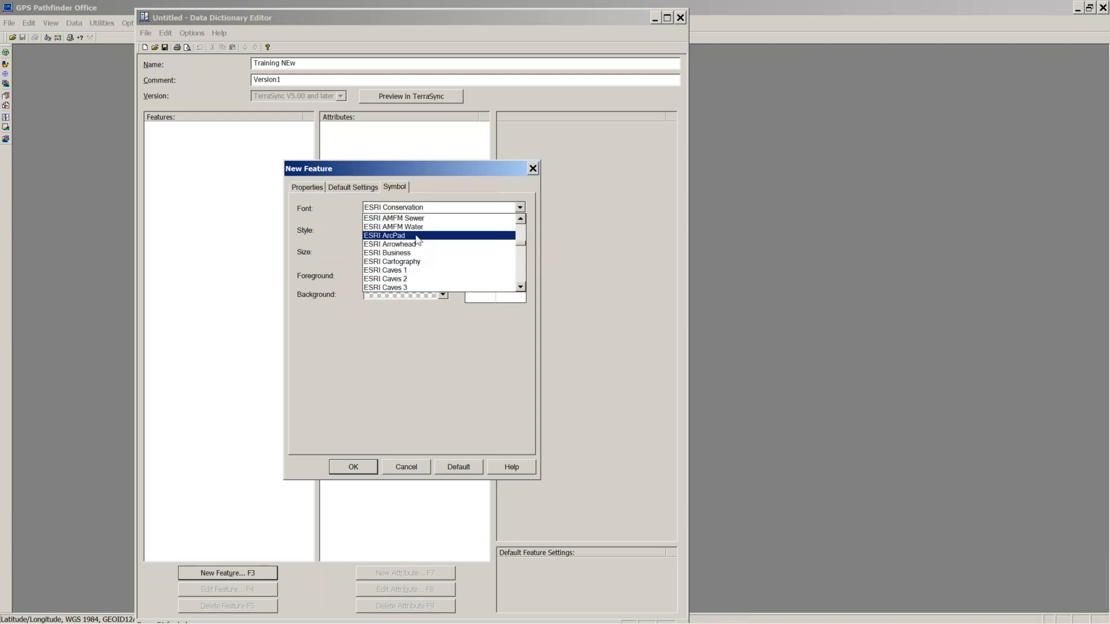
click(522, 219)
click(521, 219)
click(521, 219)
click(521, 219)
click(522, 218)
click(520, 206)
click(520, 207)
scroll(519, 250, down, 5)
key(t)
scroll(453, 258, down, 3)
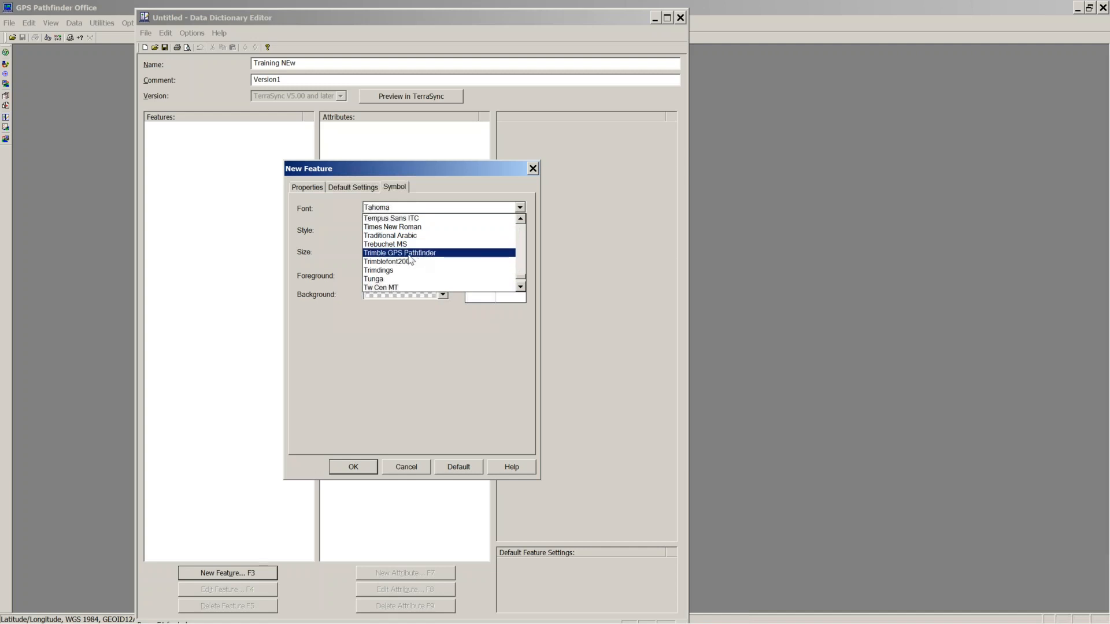
click(408, 254)
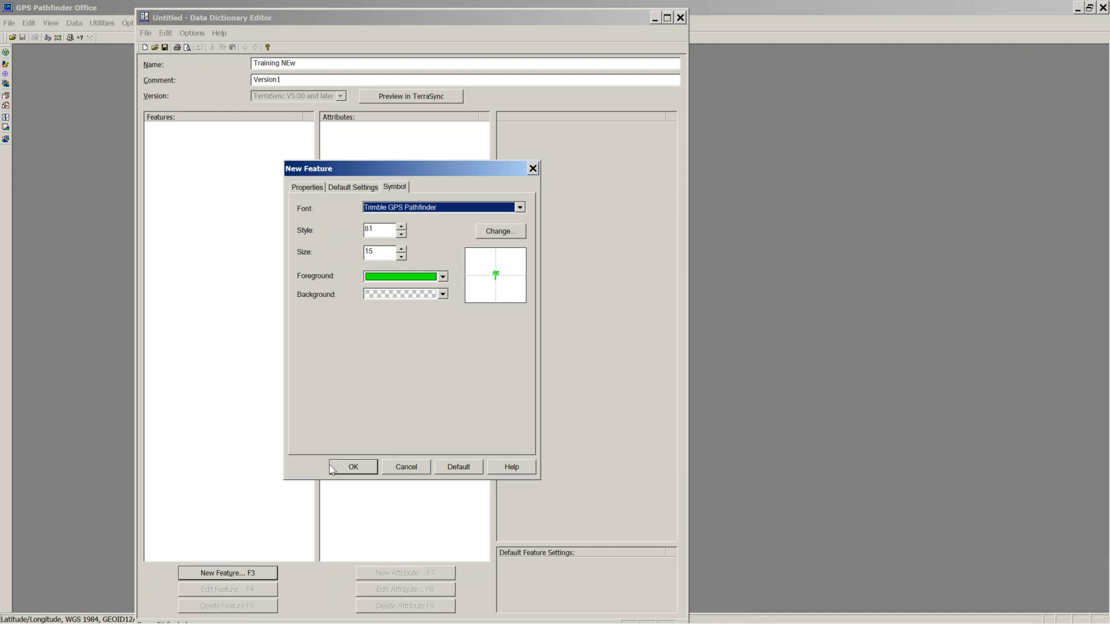
Step: Review the rPlants properties, logging and symbol settings, then confirm to add the feature
click(309, 186)
drag(412, 215, 367, 210)
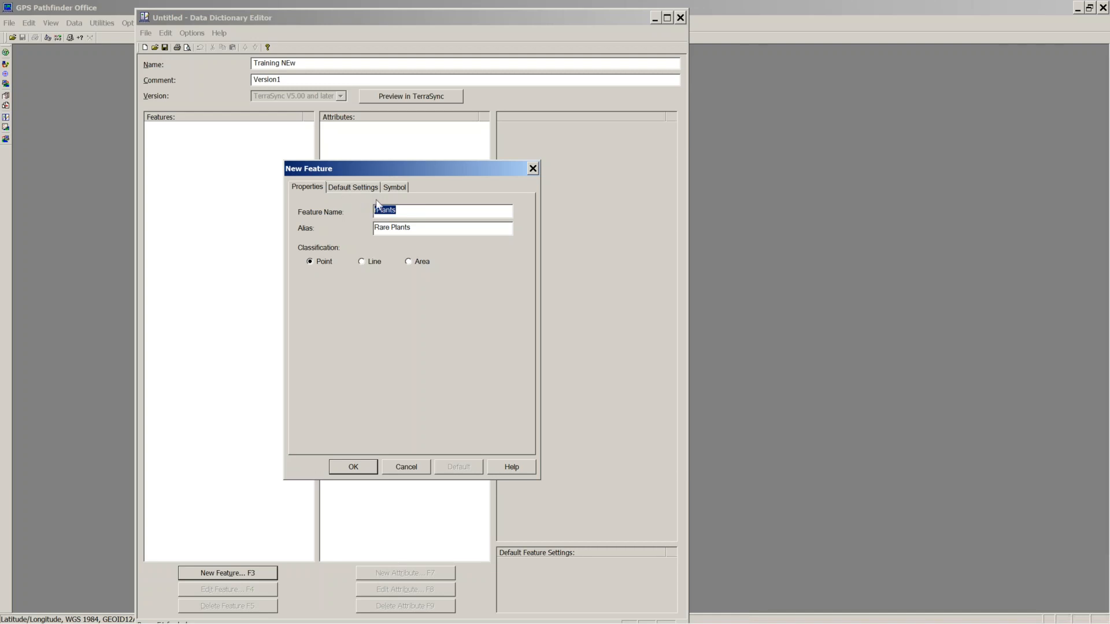
click(355, 188)
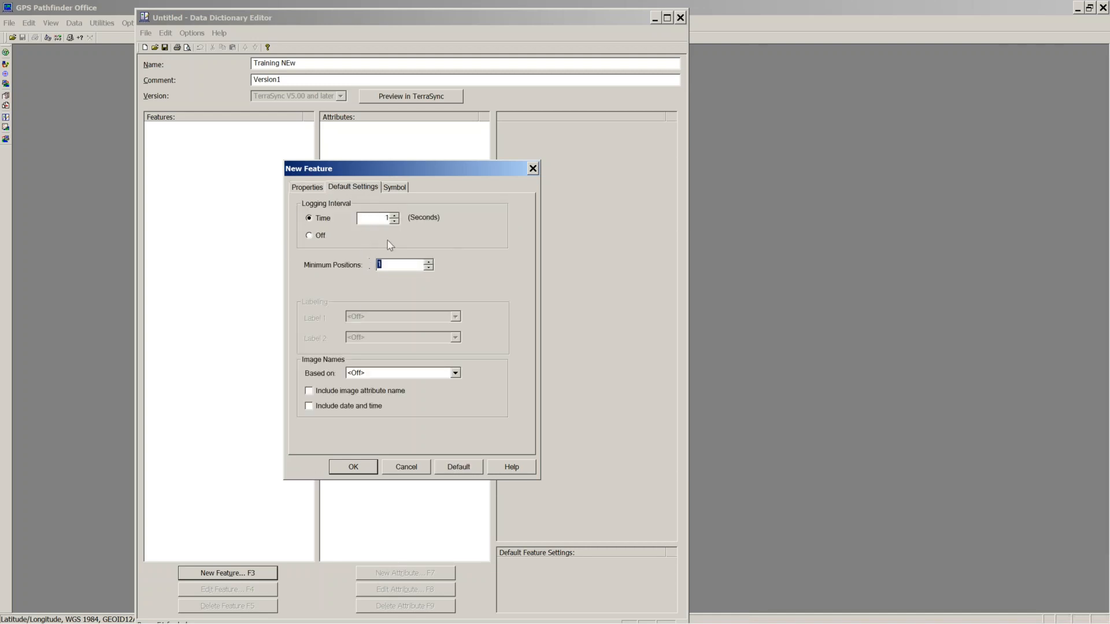
click(394, 187)
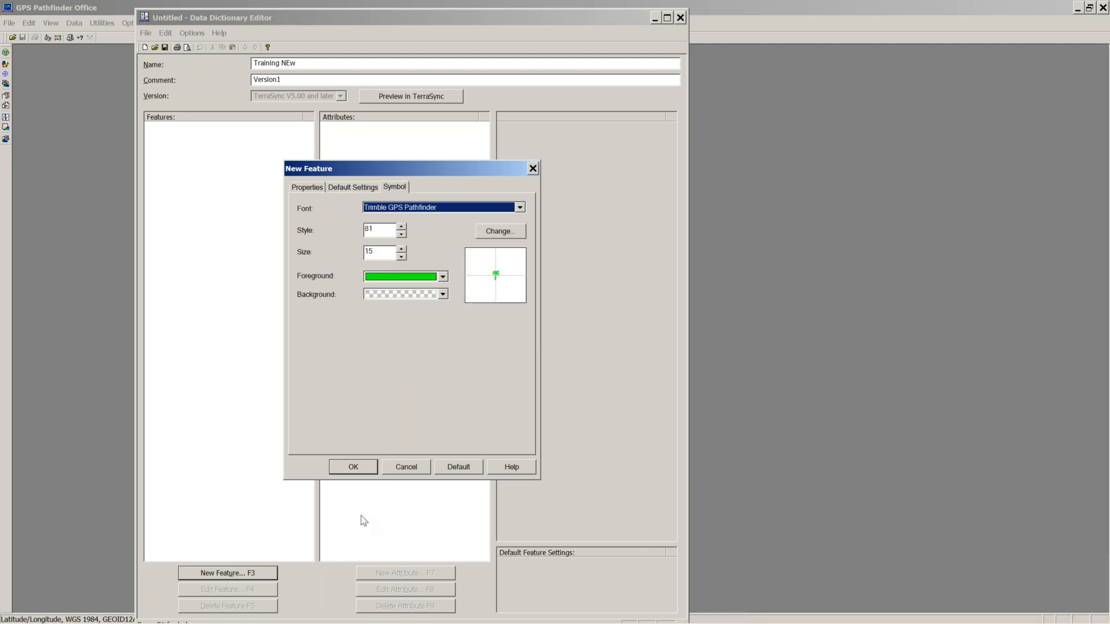
click(353, 466)
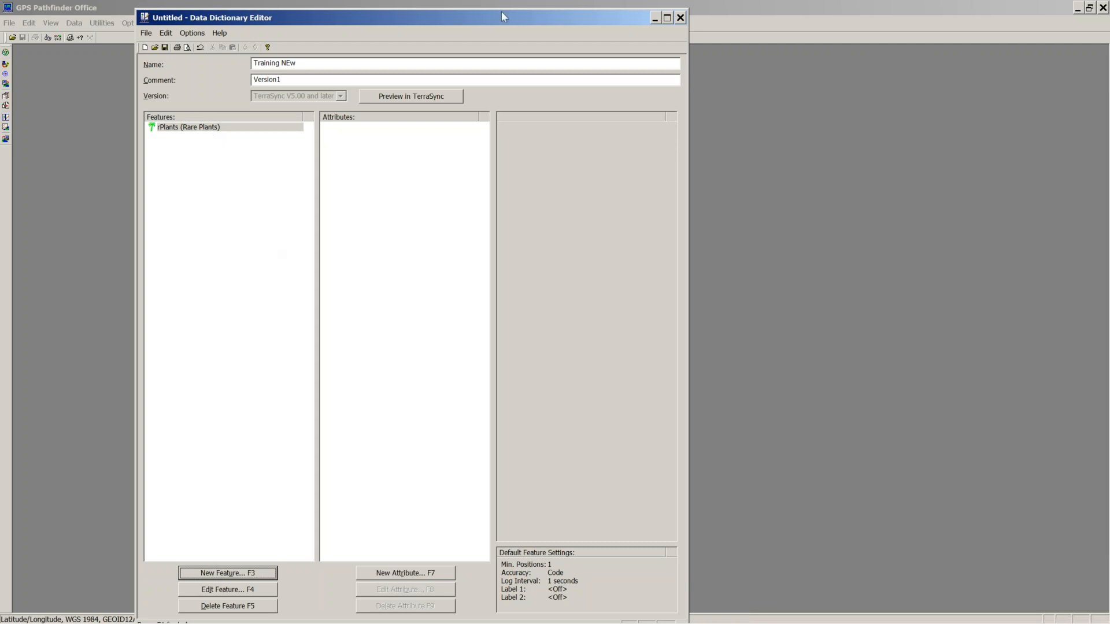
Step: Create a new menu attribute for rPlants named Species
click(386, 578)
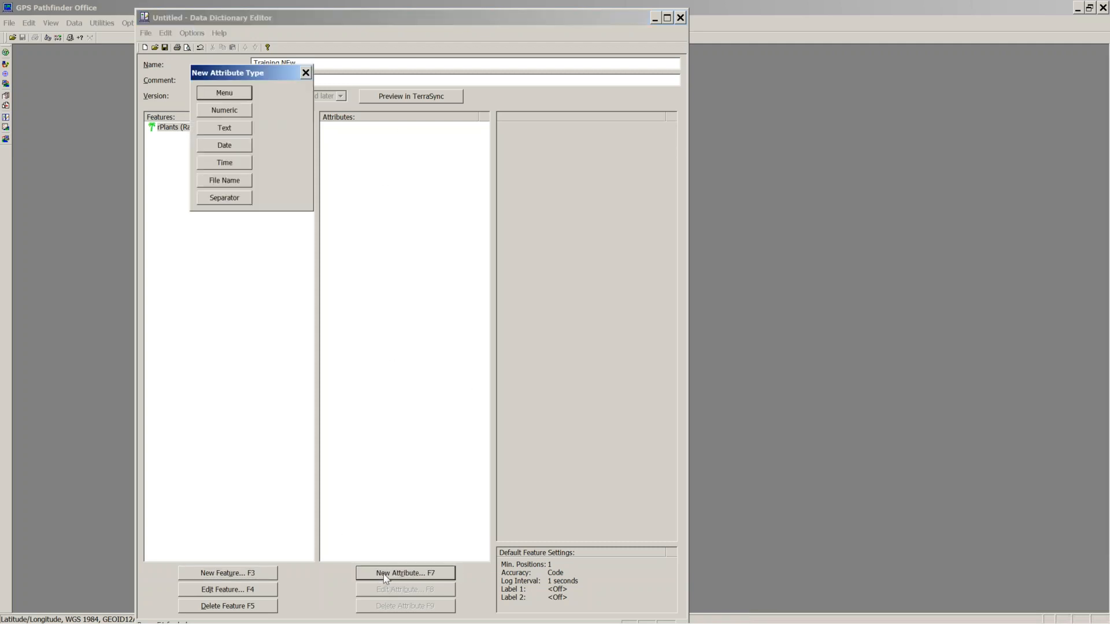
drag(277, 68, 274, 189)
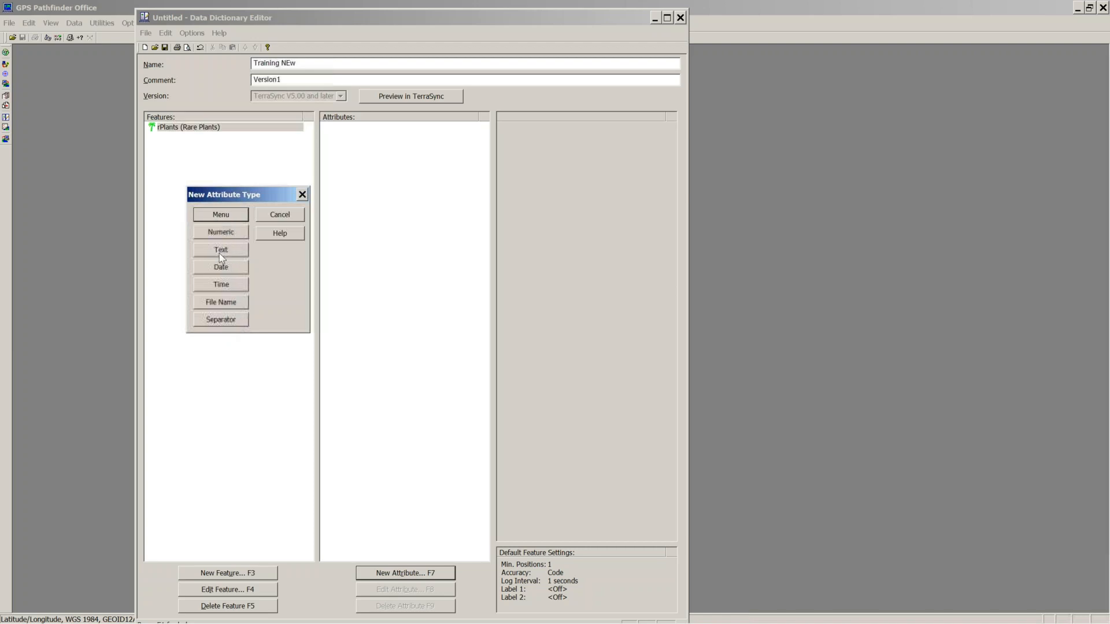
click(218, 215)
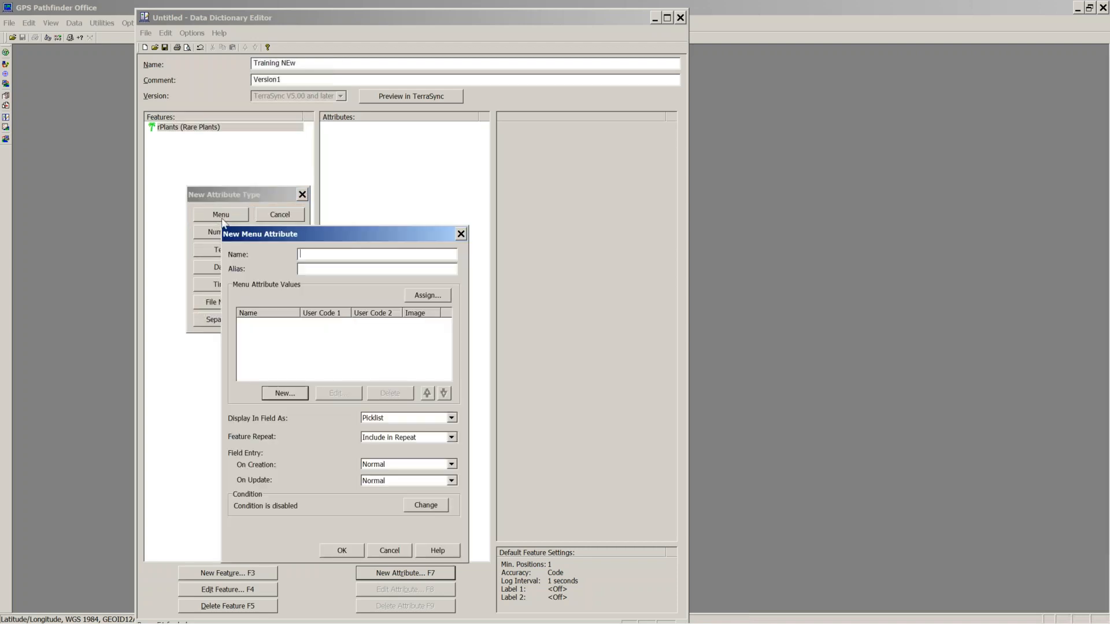
drag(373, 226, 450, 156)
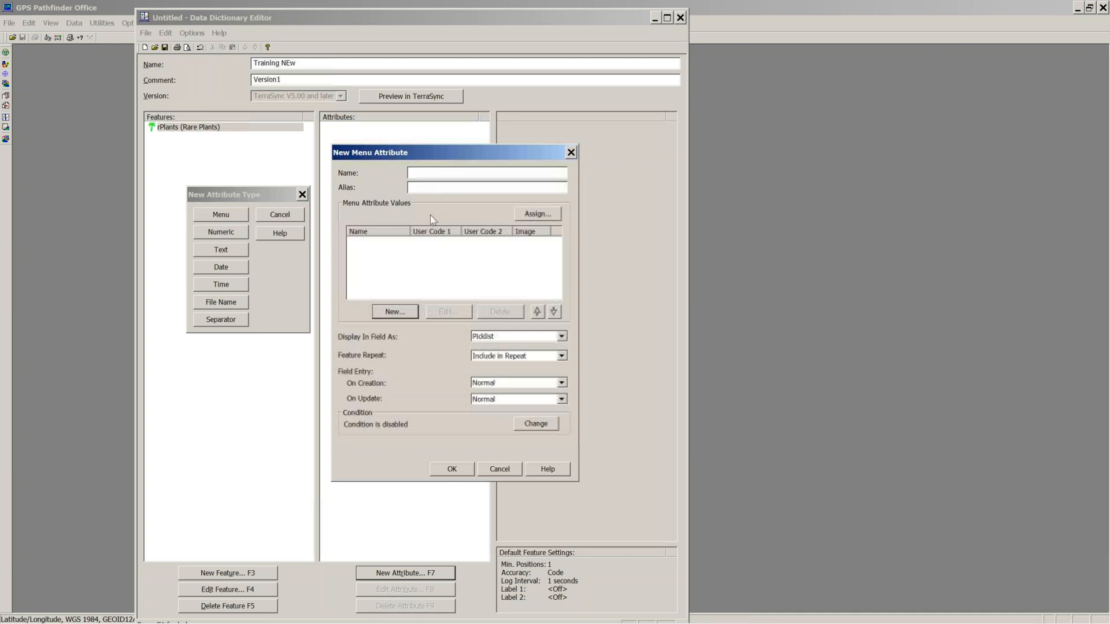
text(Species)
Step: Add 'test' as the first Species menu value
click(405, 315)
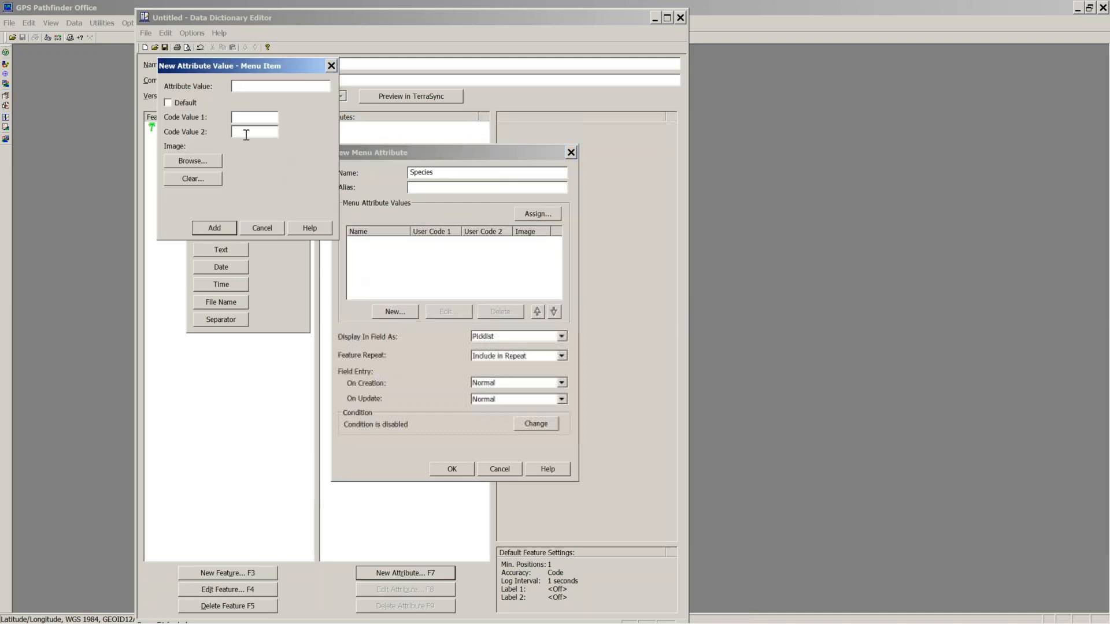
text(test)
click(230, 233)
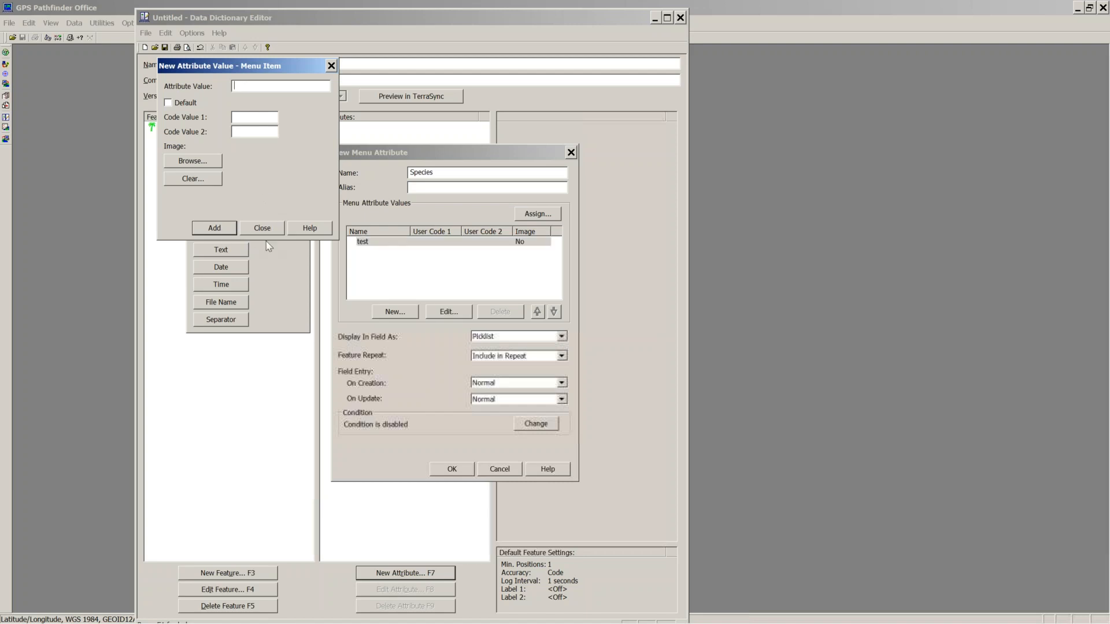
click(276, 233)
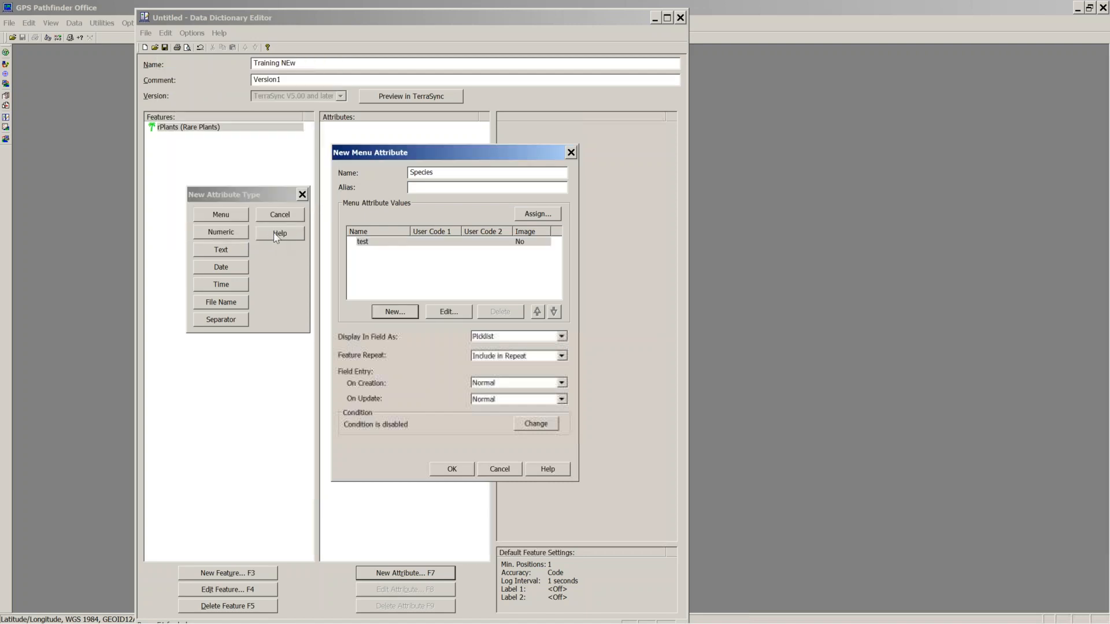
Step: Assign an empty list to replace all Species values, then start a new menu value
click(535, 215)
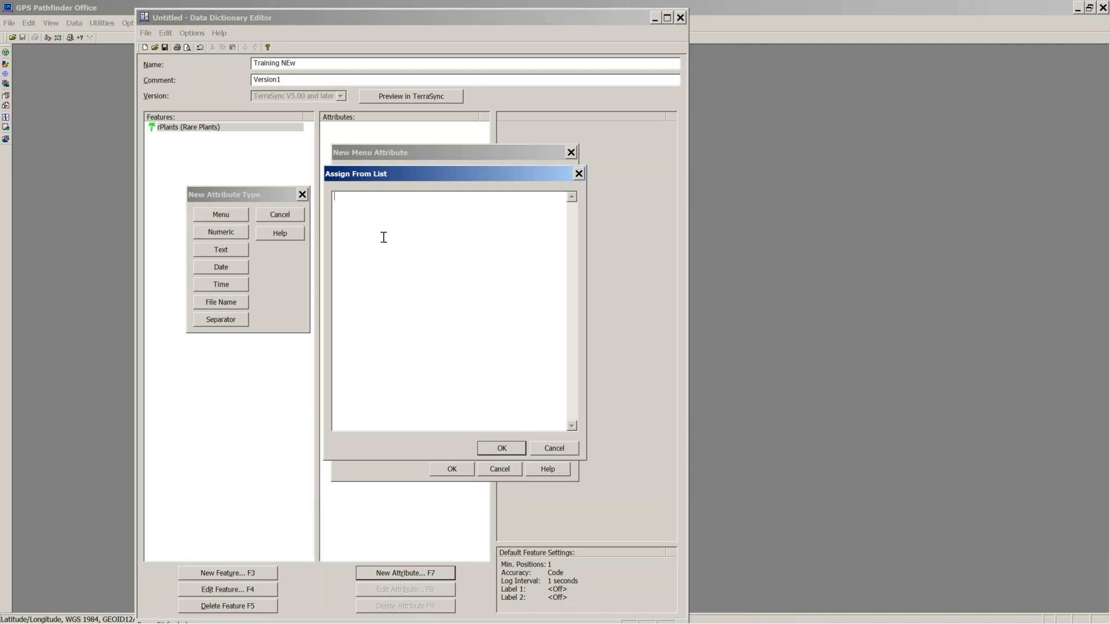
right_click(359, 224)
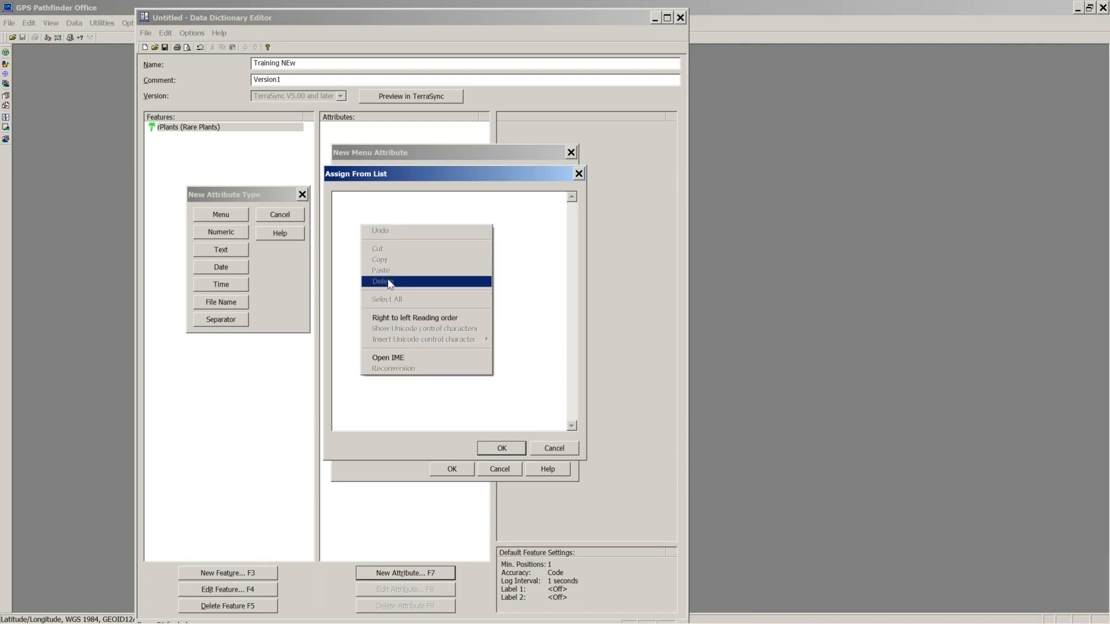
click(351, 258)
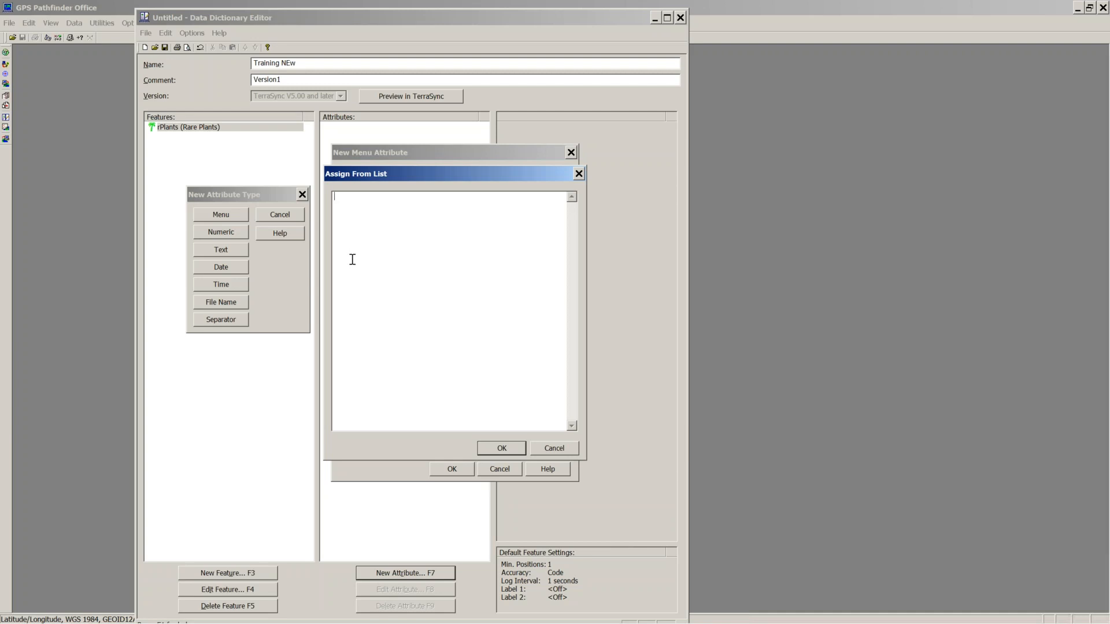
click(496, 449)
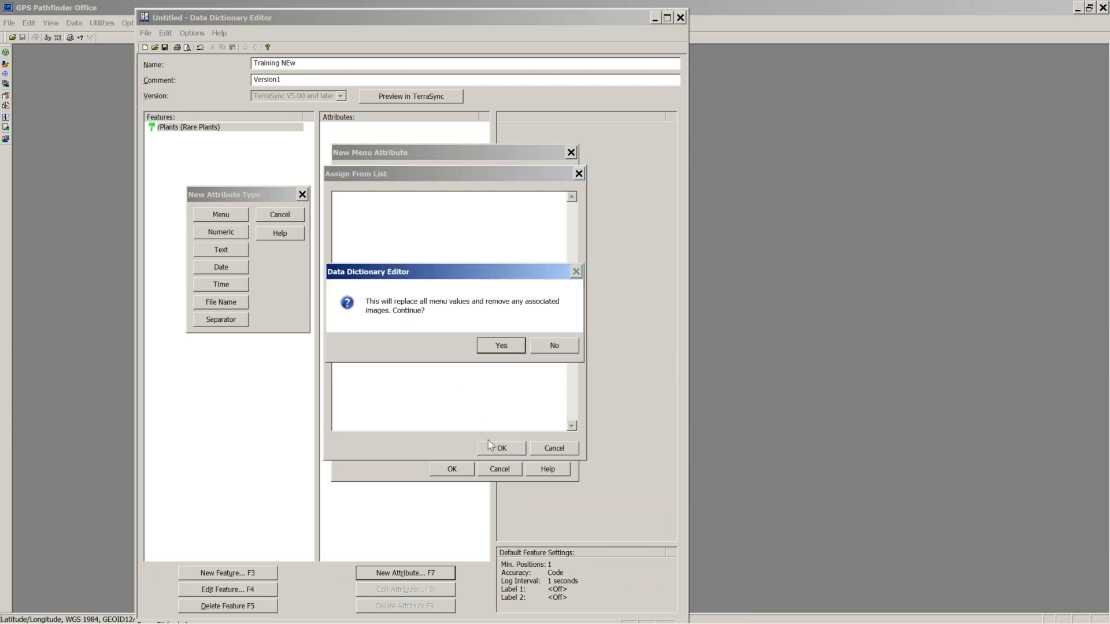
click(493, 347)
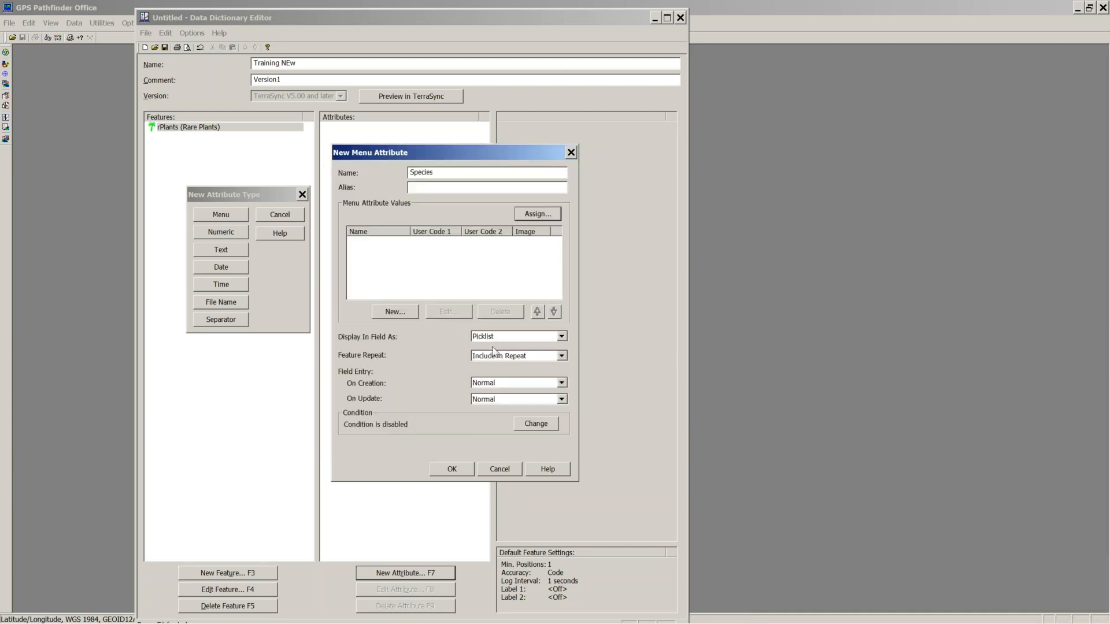
click(395, 313)
drag(272, 67, 697, 186)
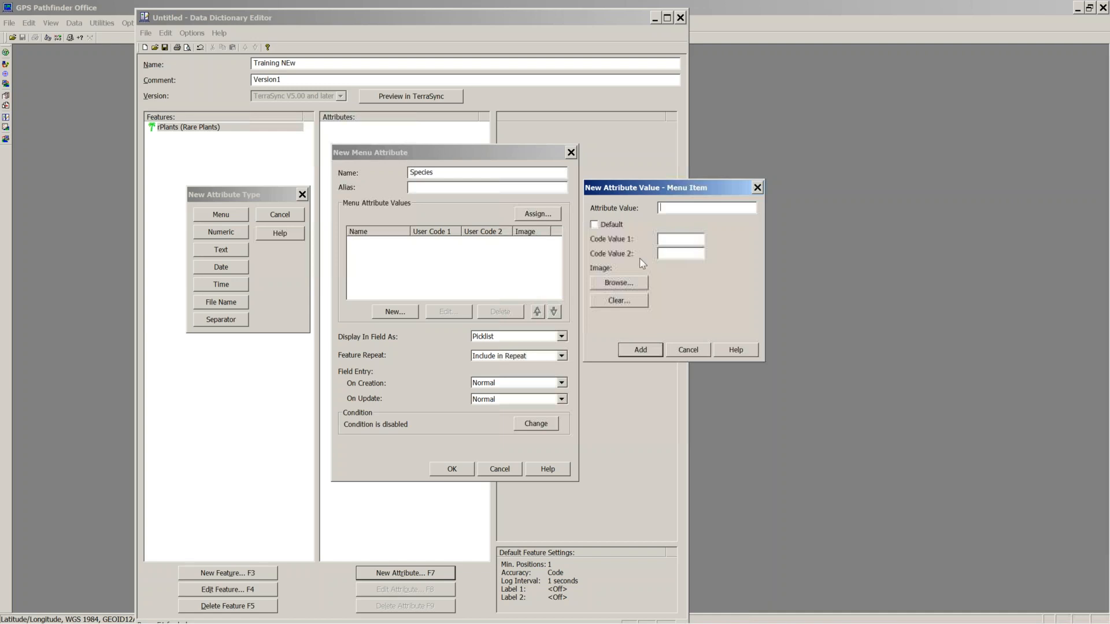
Step: Discard the unfinished Species menu value and attribute, confirm, and close the attribute type chooser
click(687, 351)
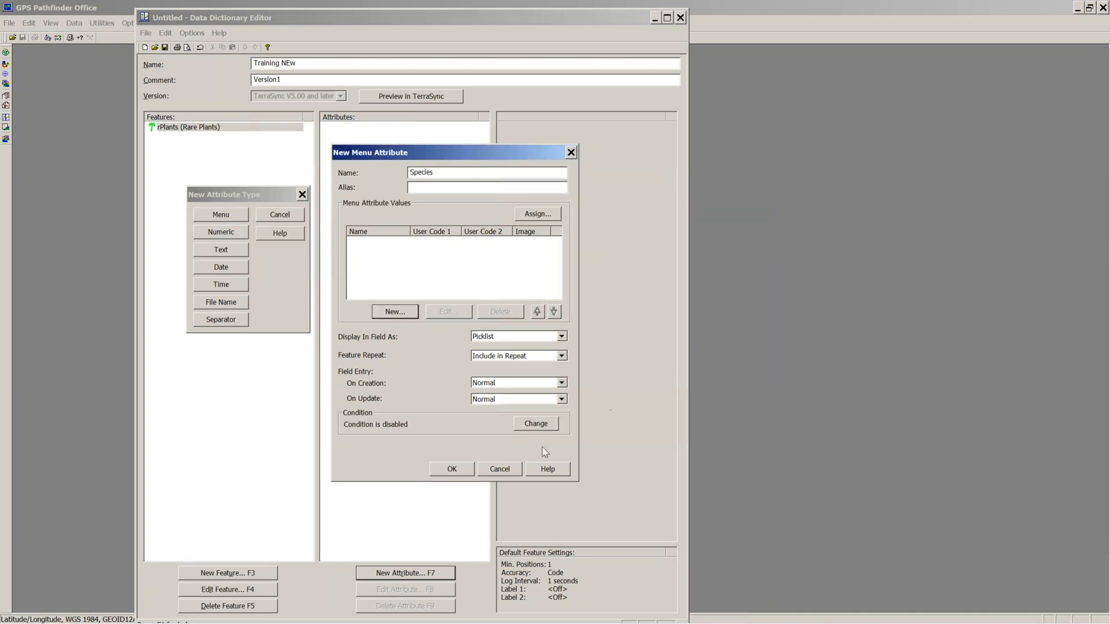
click(499, 469)
click(476, 349)
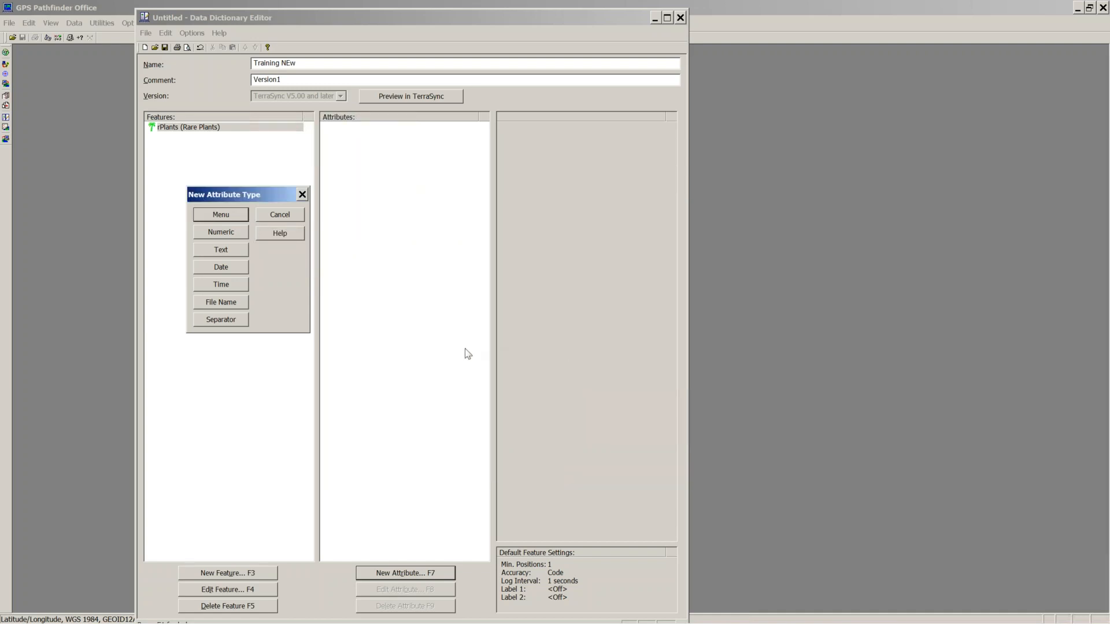
click(301, 195)
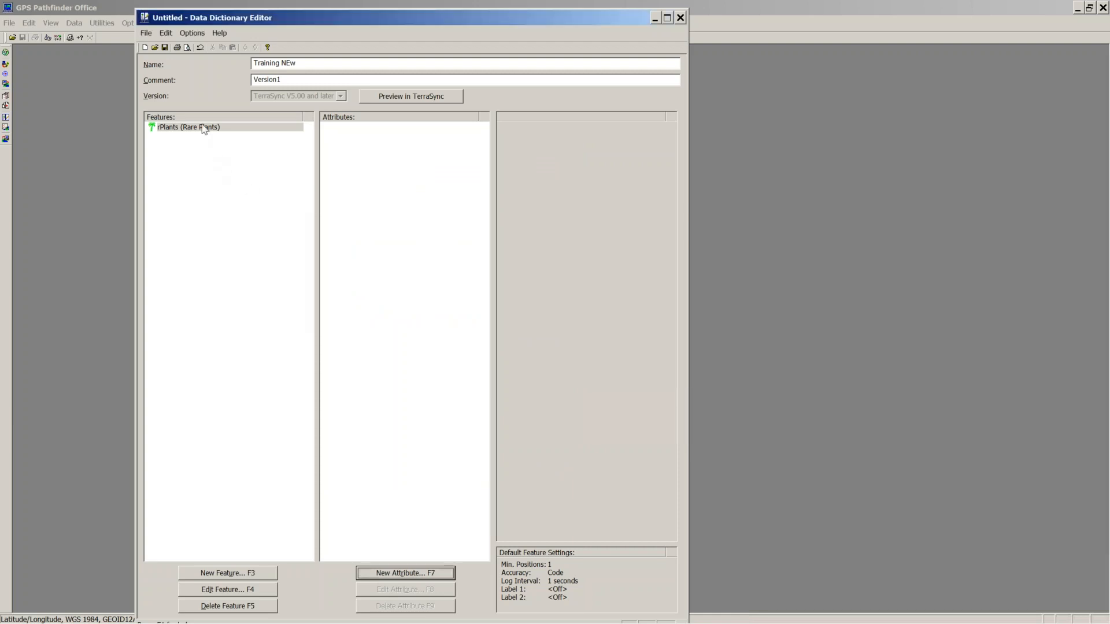
Step: Rename the rPlants point feature to rcPlants with alias 'Rare Plants Clumping'
double_click(203, 128)
click(405, 209)
click(421, 227)
text(Clumpin)
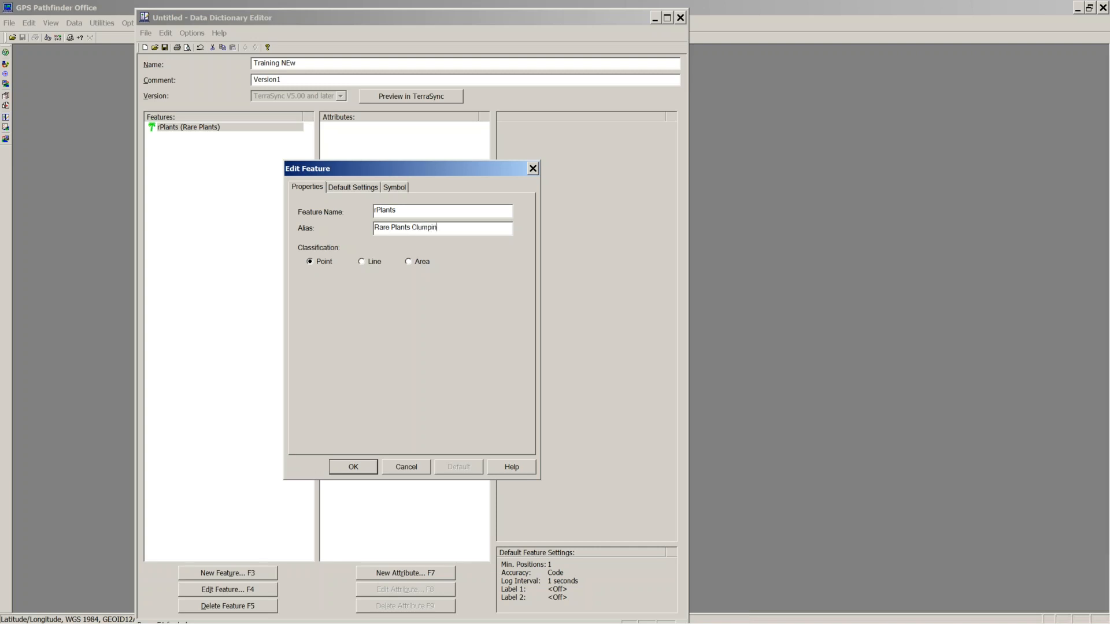
text(g)
click(373, 209)
click(378, 210)
text(c)
click(354, 467)
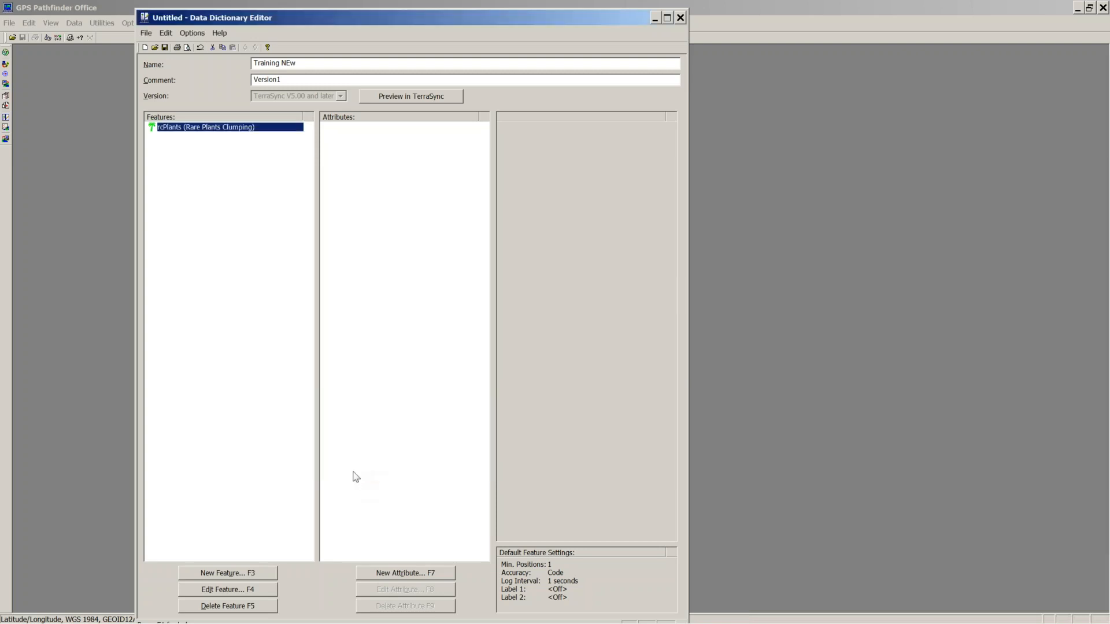
Step: Start a new menu attribute for rcPlants named Family
click(406, 573)
drag(254, 74, 430, 119)
click(402, 138)
text(Sp)
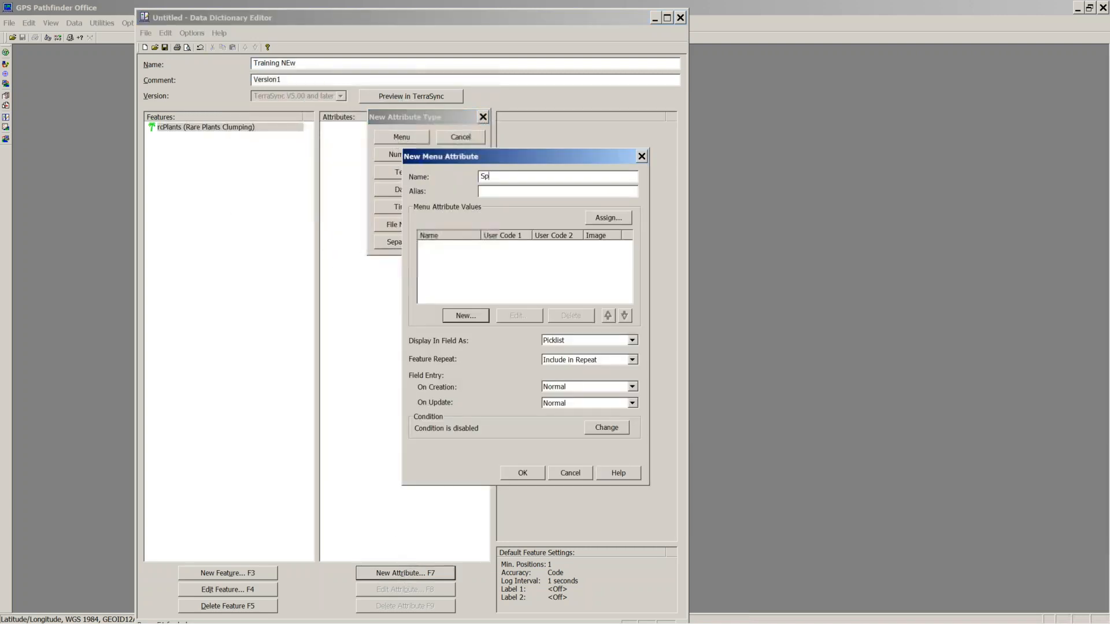
key(BackSpace)
key(BackSpace)
text(Family)
Step: Skip single-value entry and open Assign From List for Family's values
drag(545, 163, 324, 177)
click(244, 329)
drag(703, 187, 551, 208)
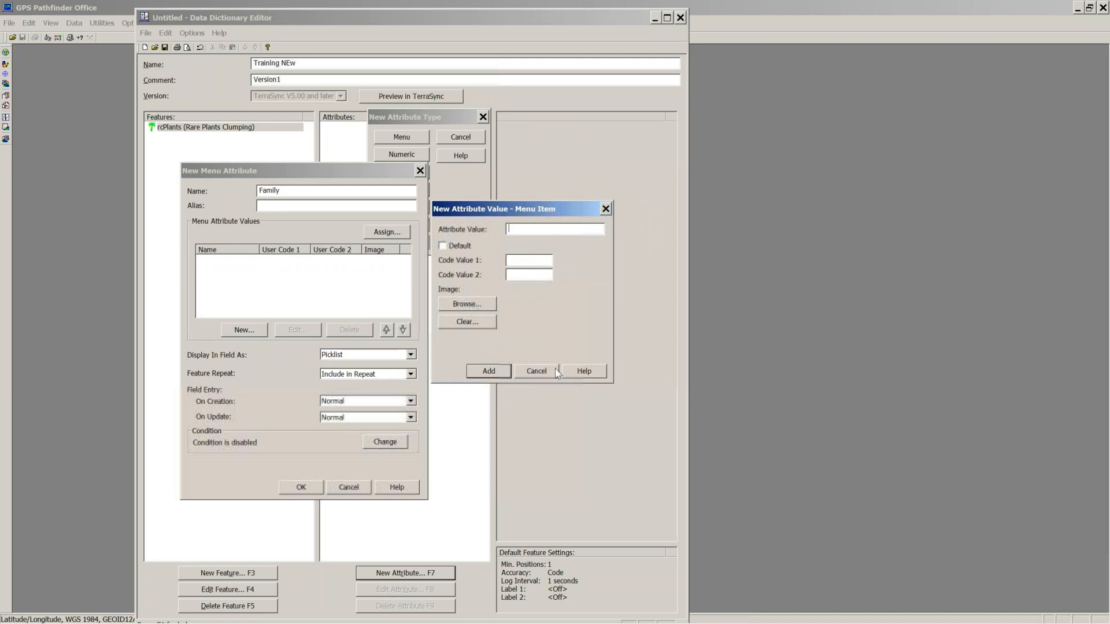
click(536, 371)
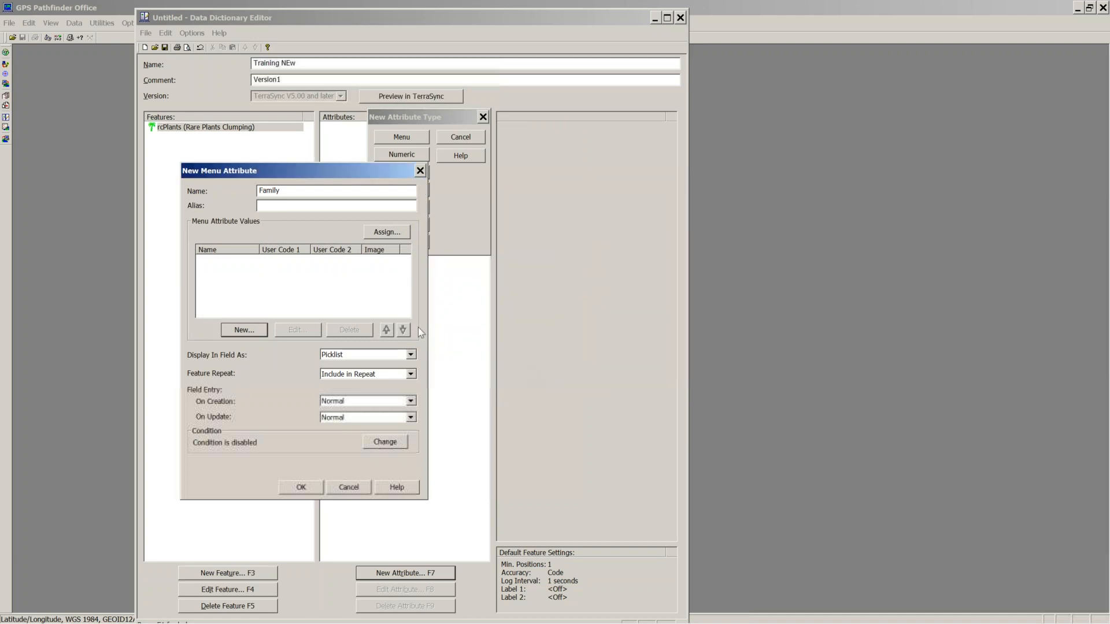
click(390, 233)
drag(283, 189, 549, 162)
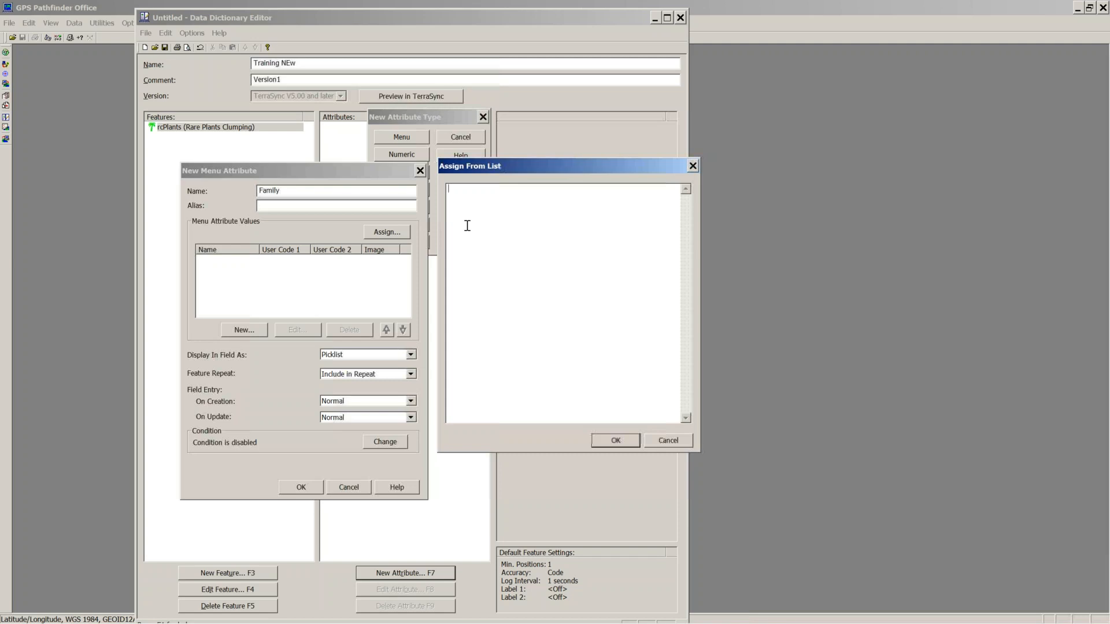
Step: Enter the Family menu values D, S, P and Other as a list
text(V)
key(BackSpace)
key(BackSpace)
text(D)
text(S)
key(Return)
text(P Other)
click(616, 440)
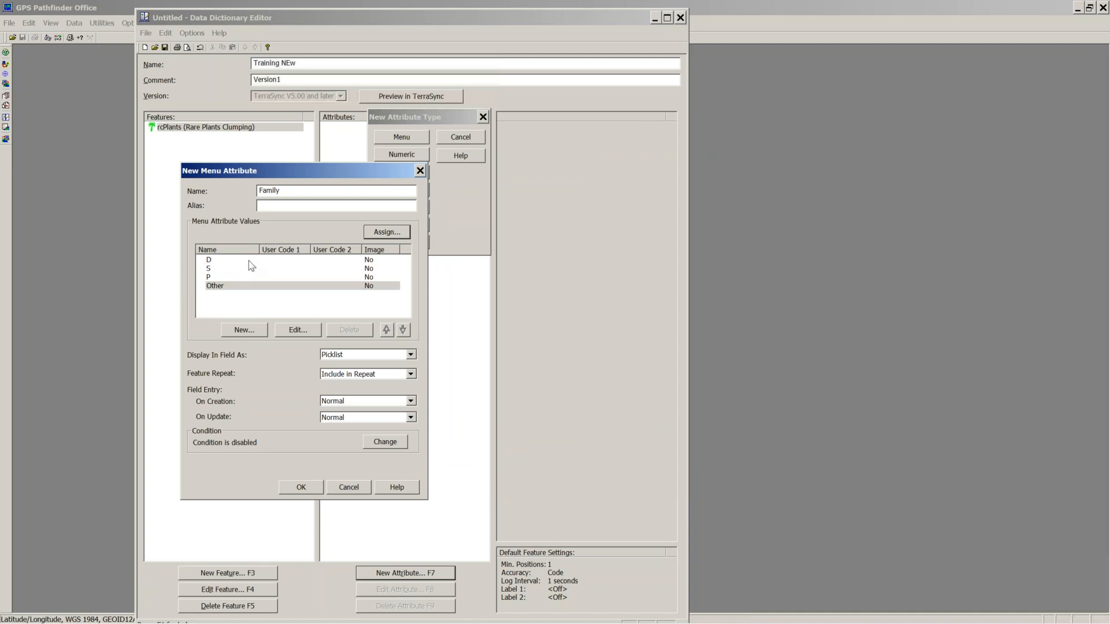
Step: Keep the Picklist display style, create the Family attribute and select it
click(410, 355)
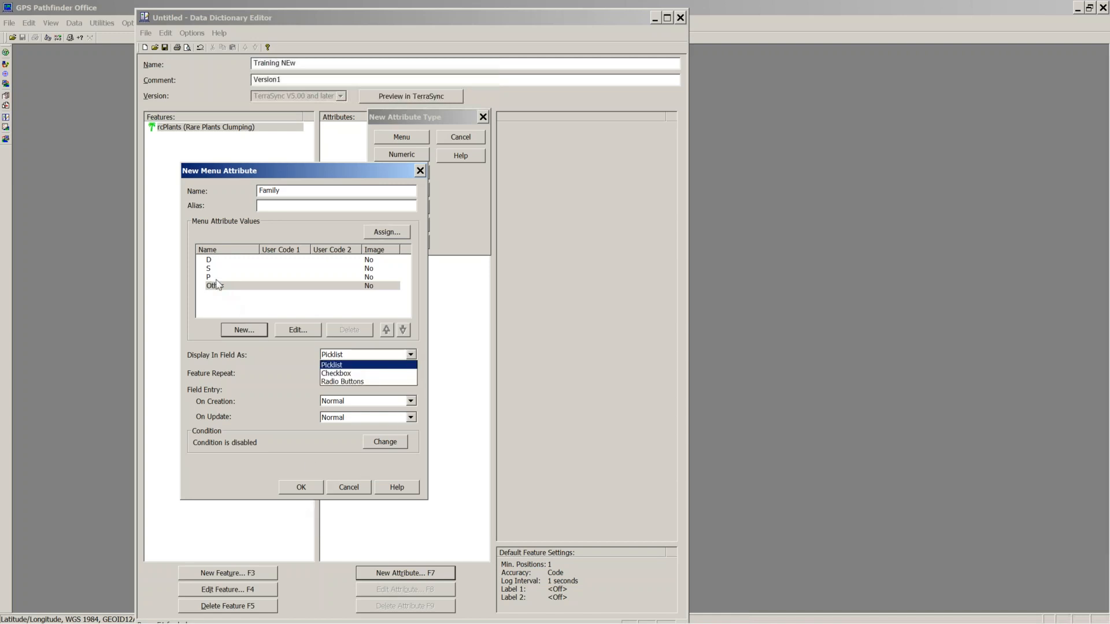
click(336, 366)
click(302, 488)
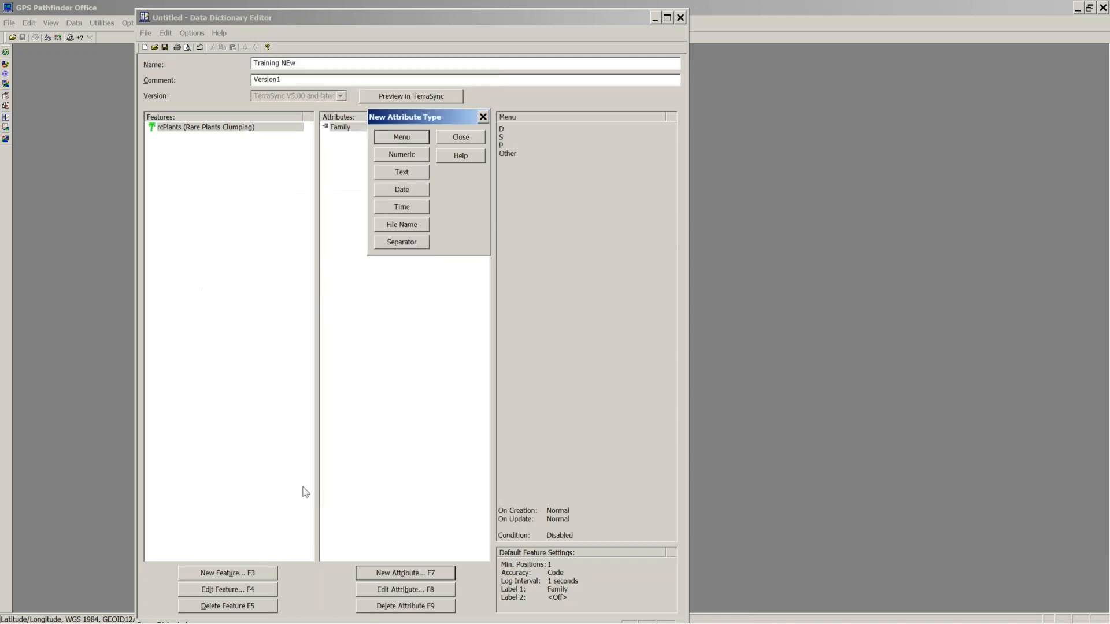
click(482, 117)
click(341, 129)
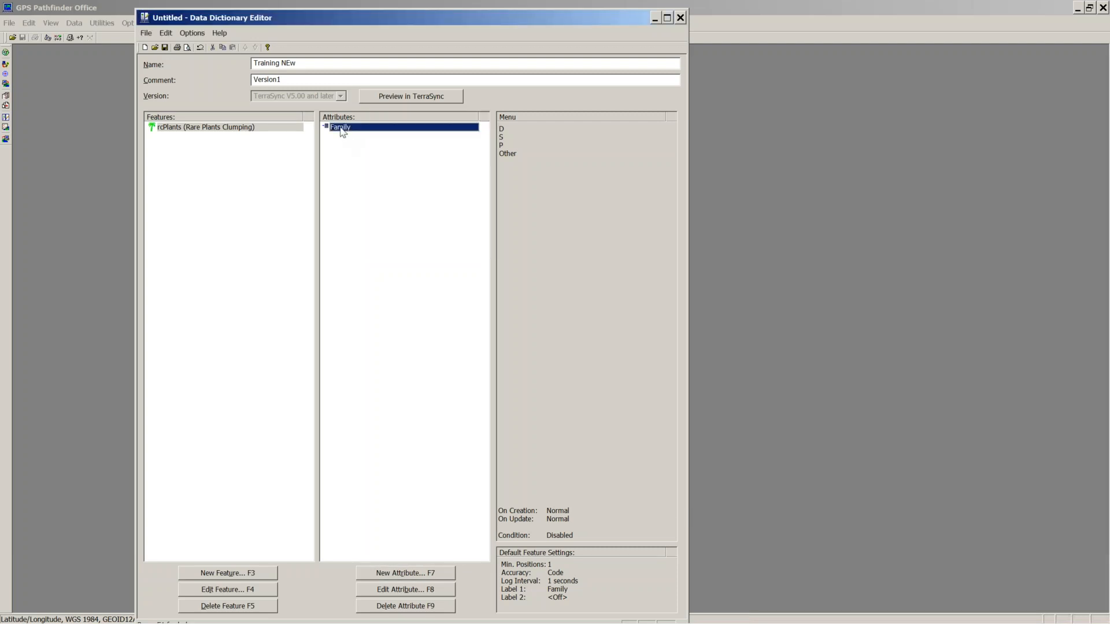
Step: Paste a copy of the Family attribute and set the copy to display as Radio Buttons
key(ctrl+v)
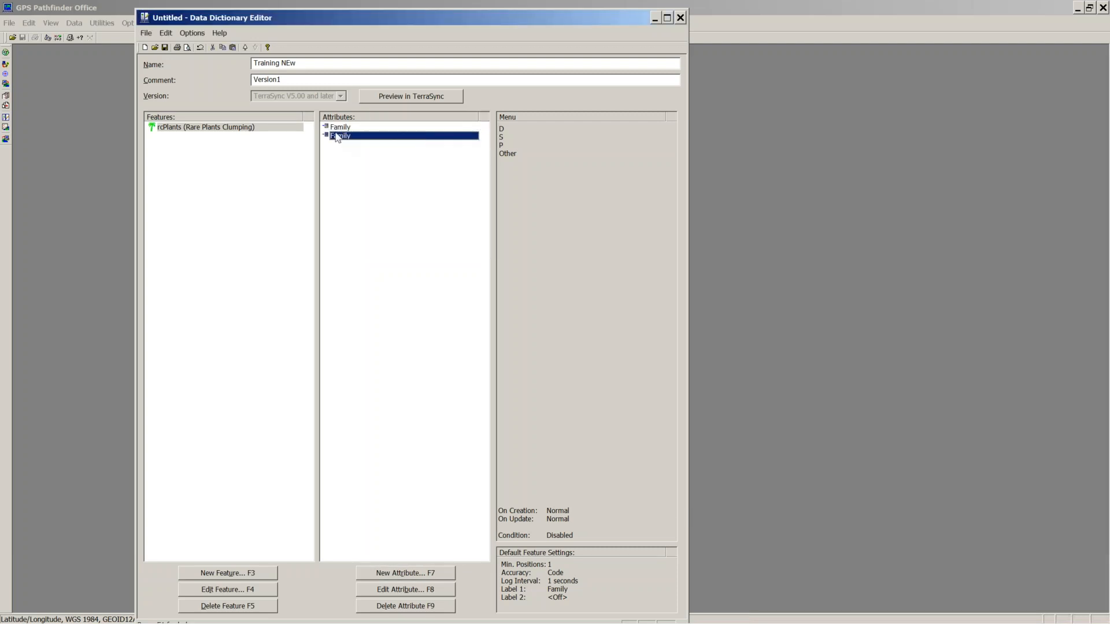
right_click(345, 128)
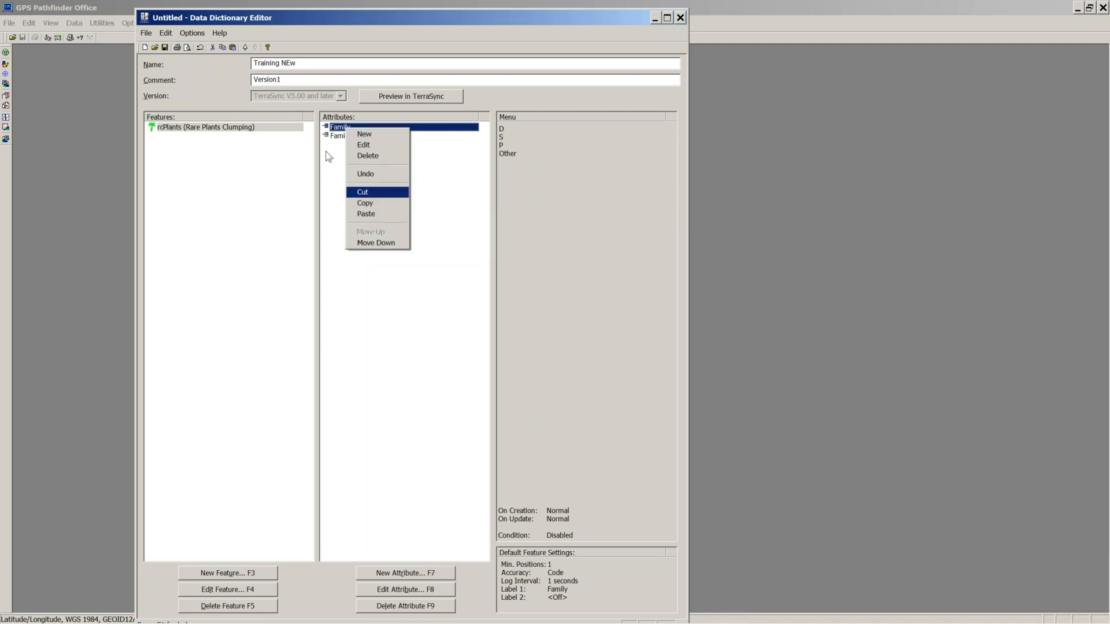
double_click(331, 135)
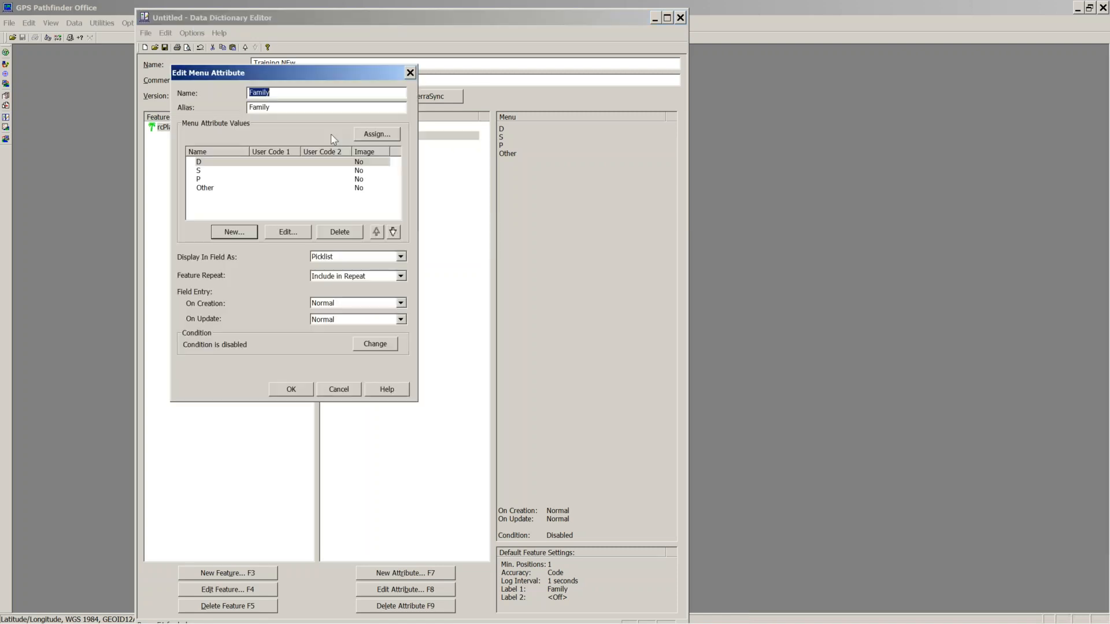
click(401, 256)
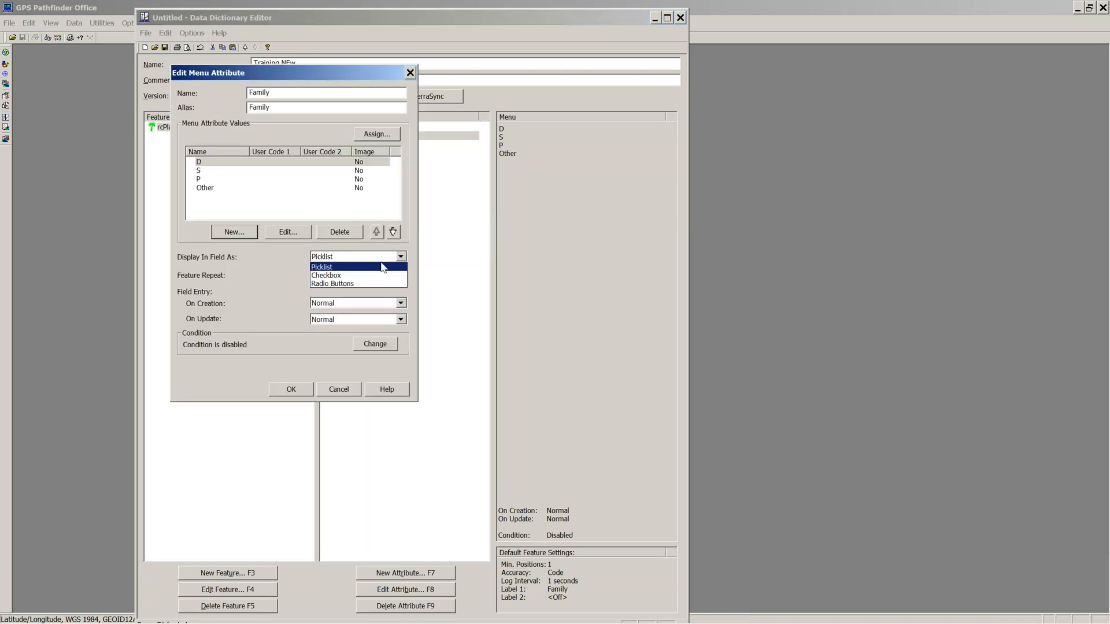
click(342, 283)
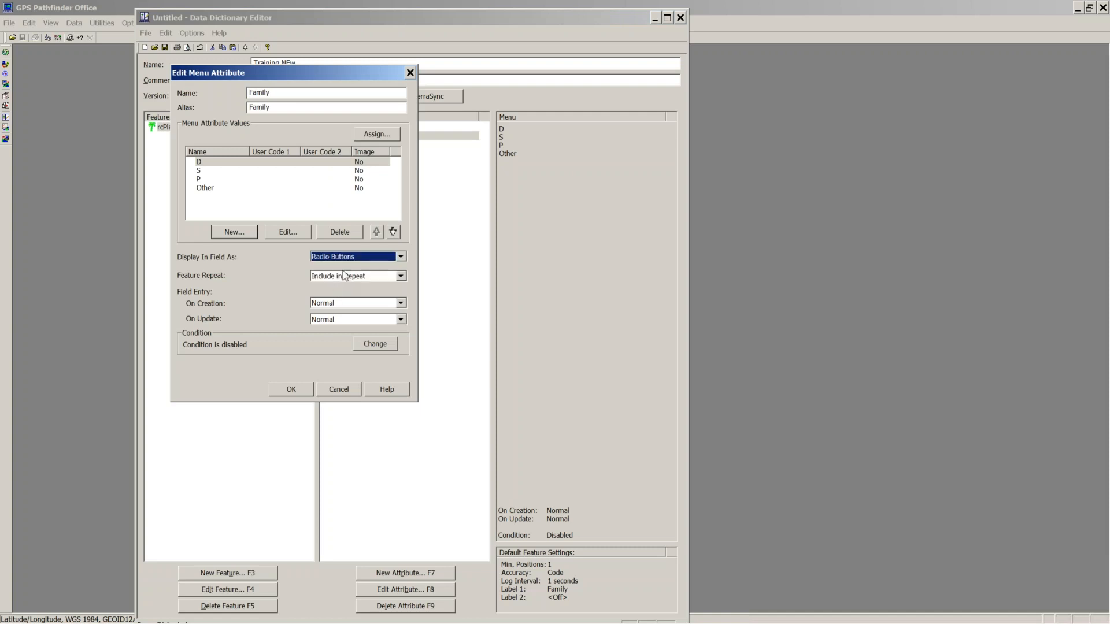
click(291, 390)
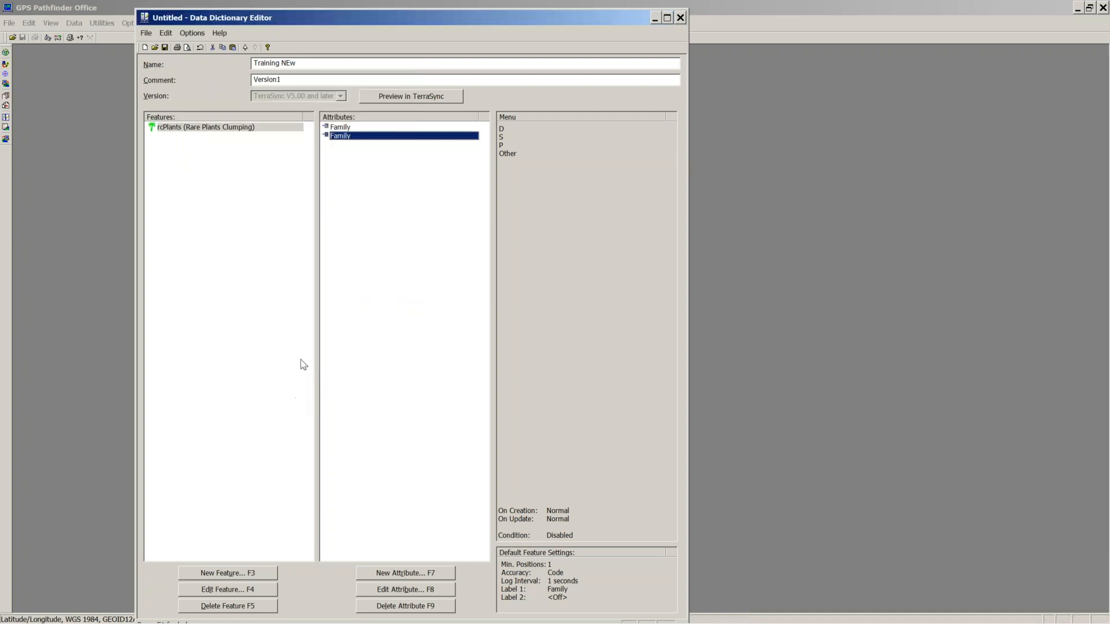
click(165, 48)
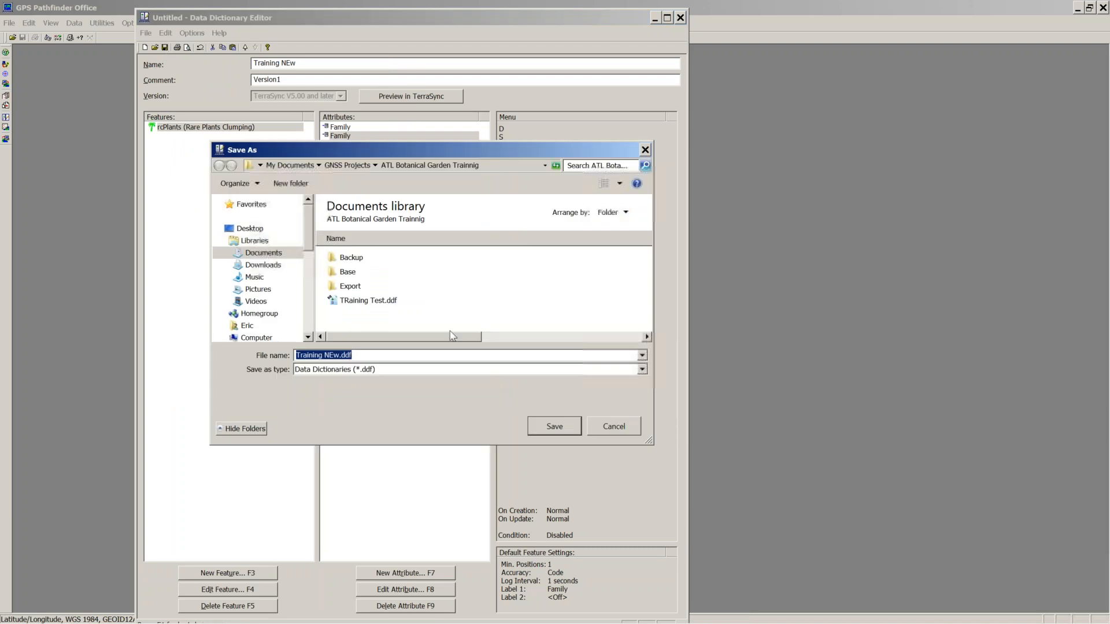
Step: Save as Training NEw.ddf, try the TerraSync preview, and dismiss the expired-licence notice
click(557, 430)
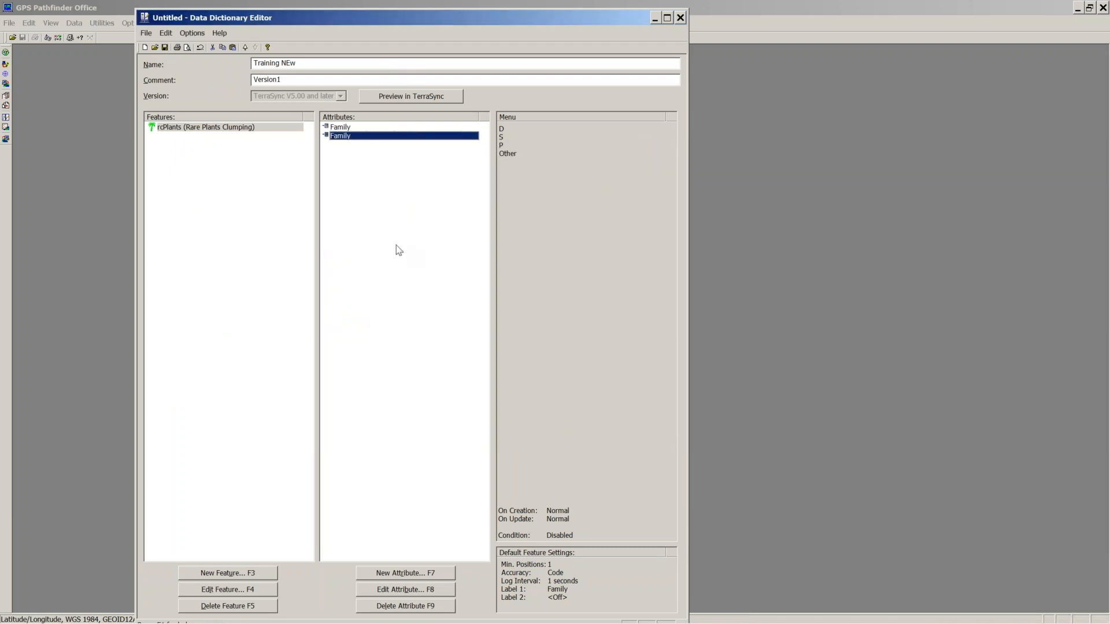
click(420, 96)
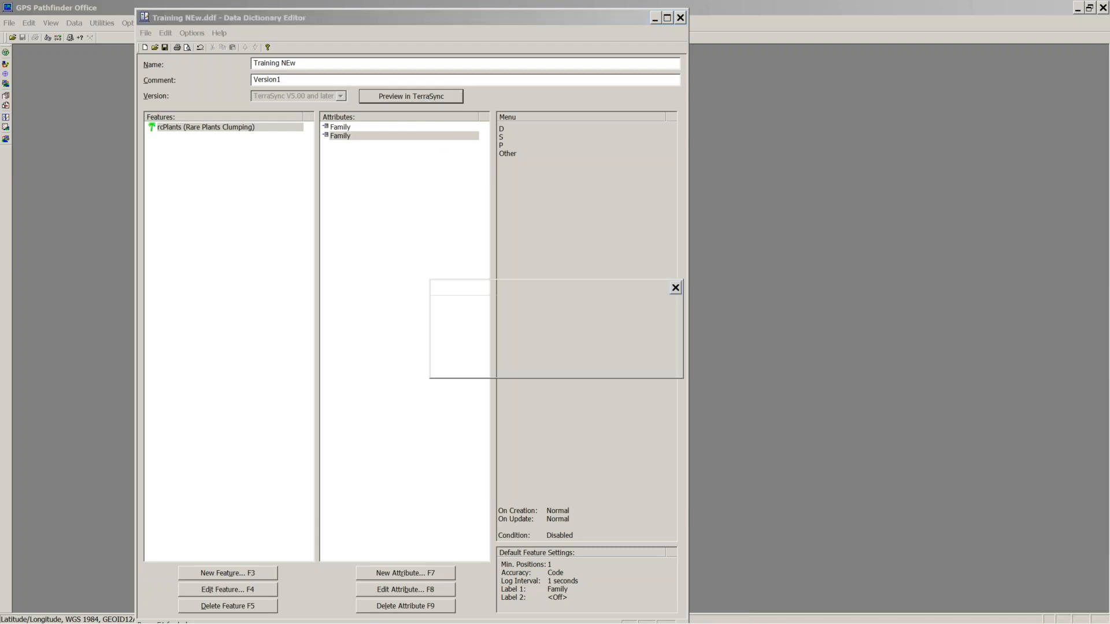
click(653, 362)
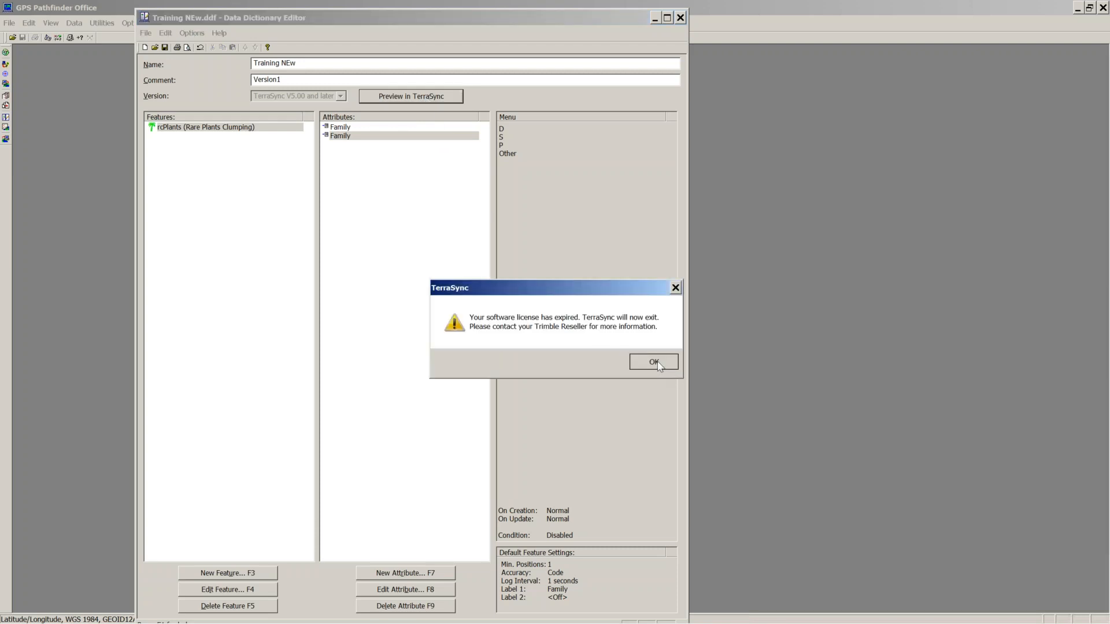
mouse_move(30, 618)
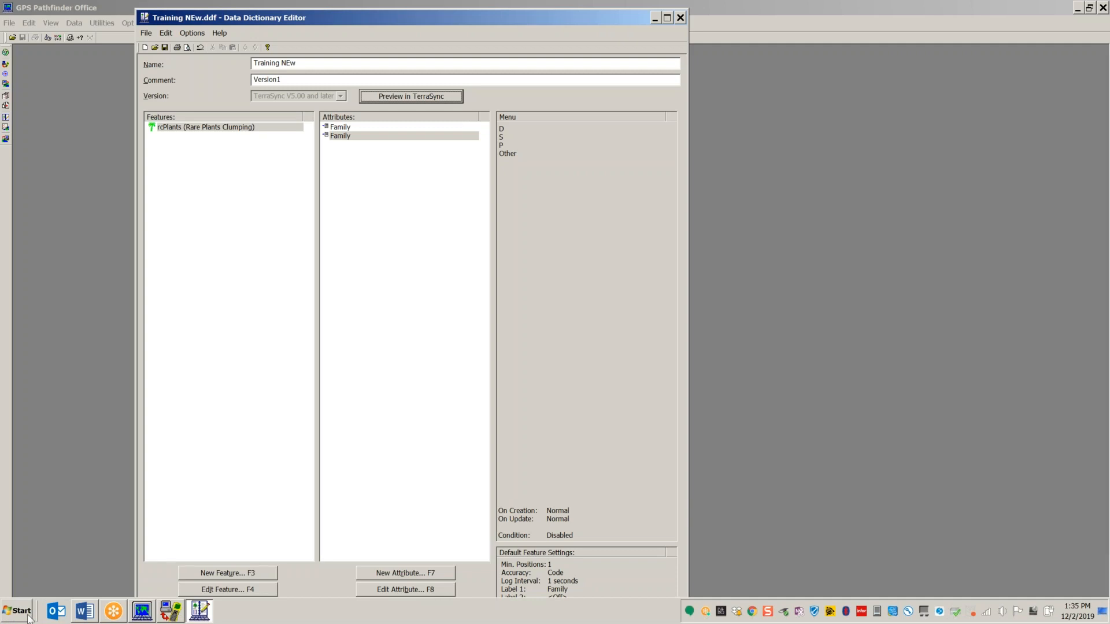
click(29, 615)
Step: In Chrome, sign in to My Trimble Assistant with the saved account e-mail and password
click(77, 186)
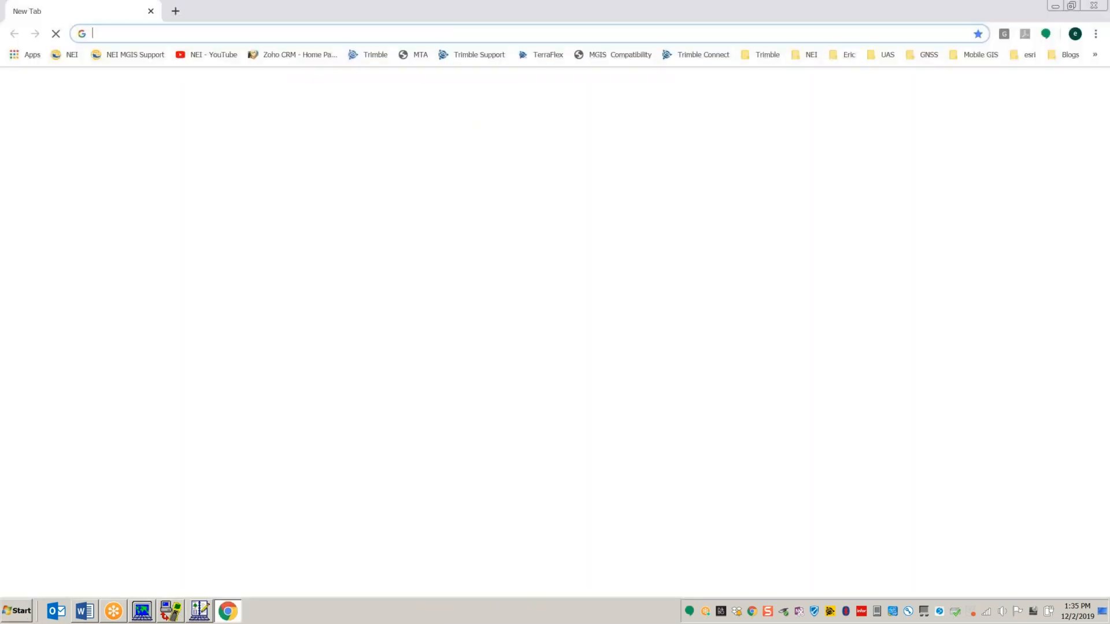
click(412, 55)
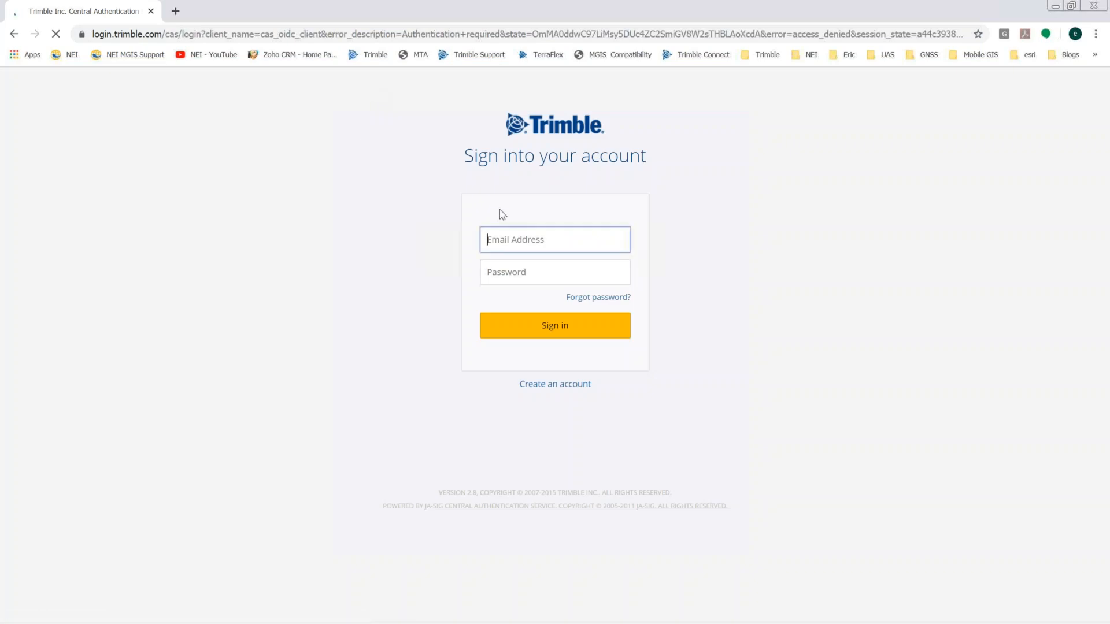
click(512, 271)
click(506, 275)
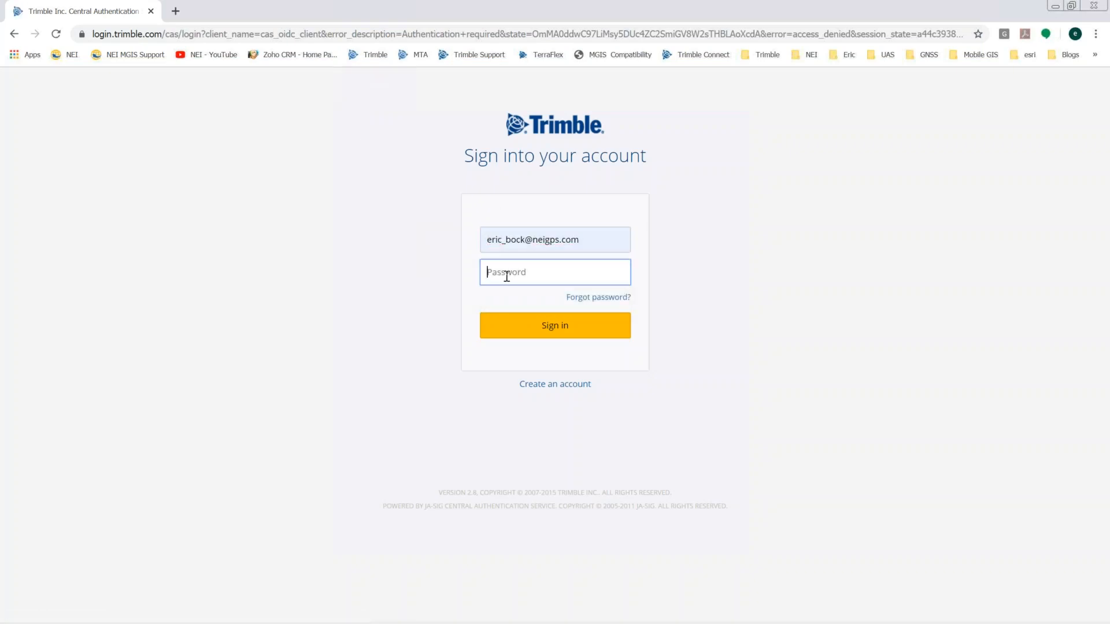
text(•••••••••••••)
key(Return)
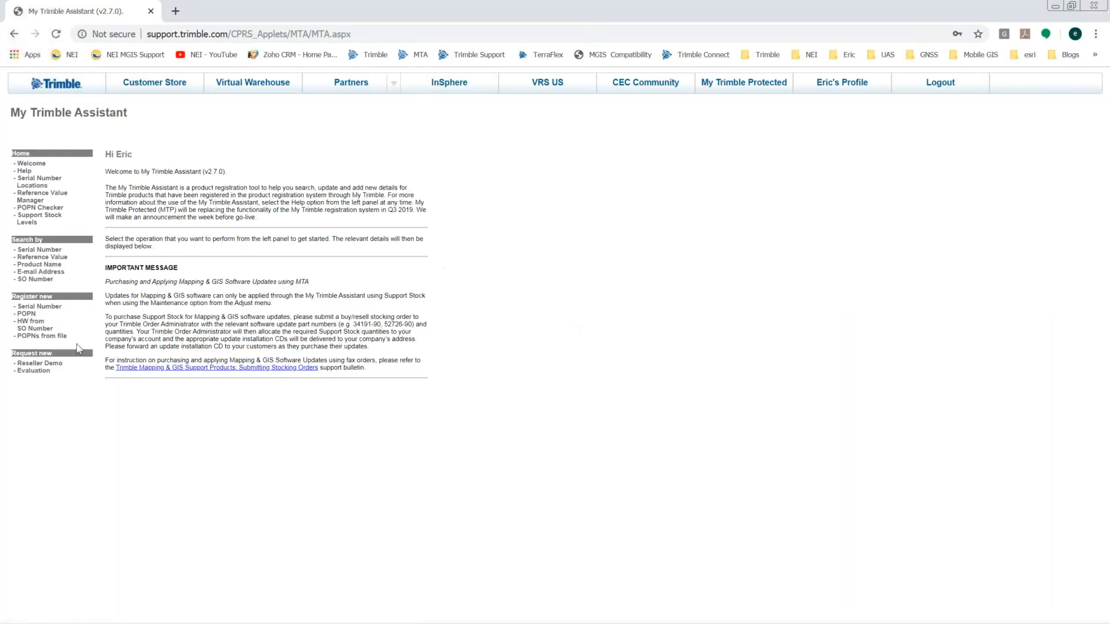
Step: Request a TerraSync Professional reseller demo installation code and copy it
click(40, 365)
click(120, 264)
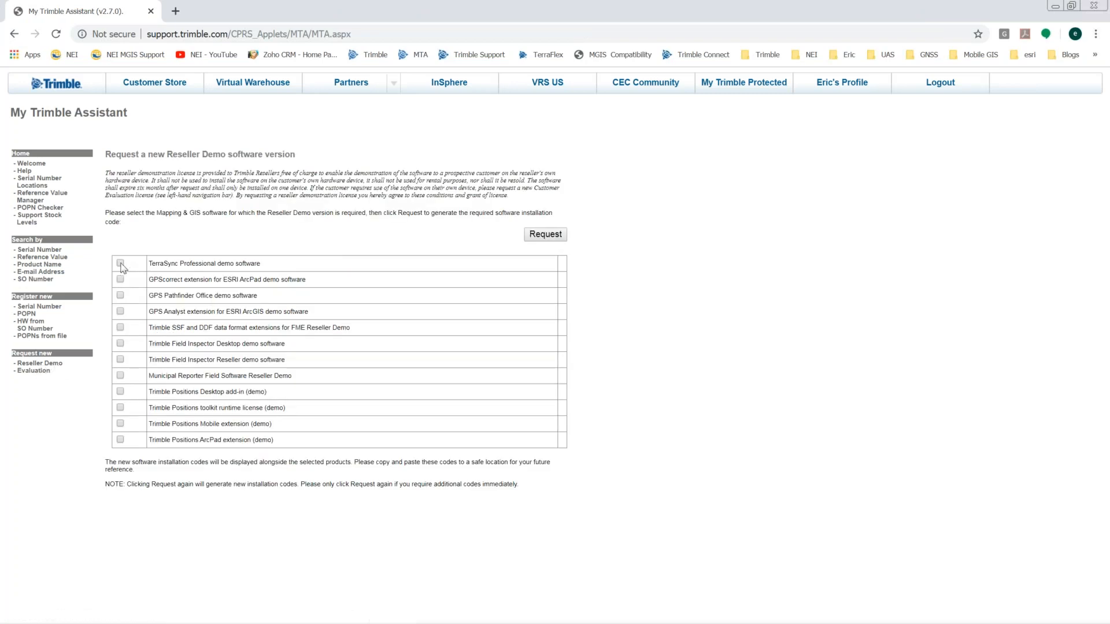
click(549, 238)
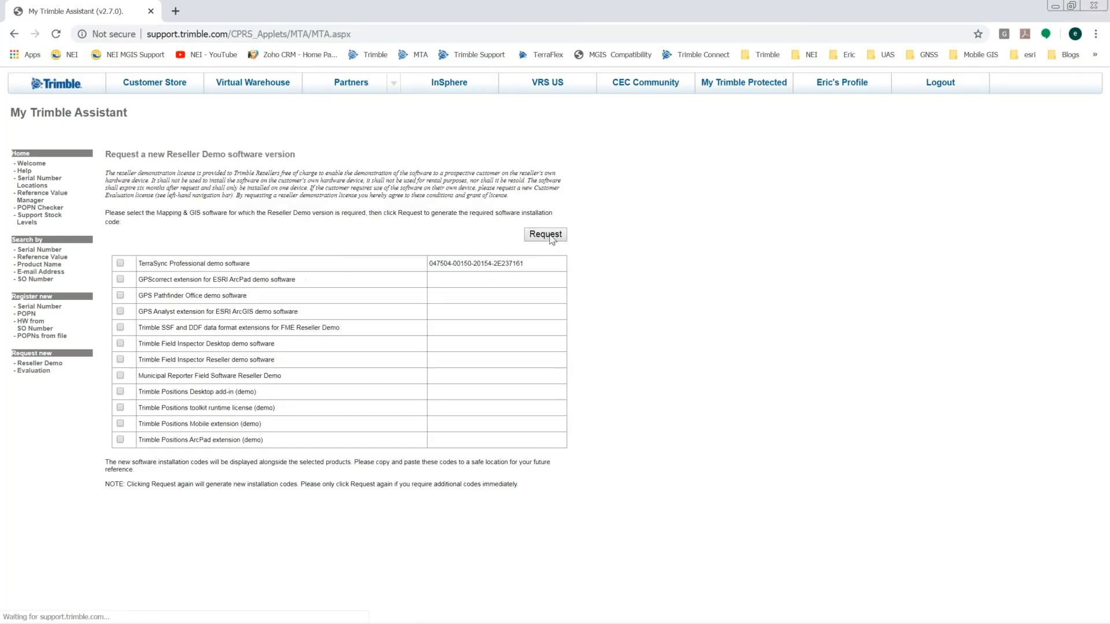
triple_click(456, 266)
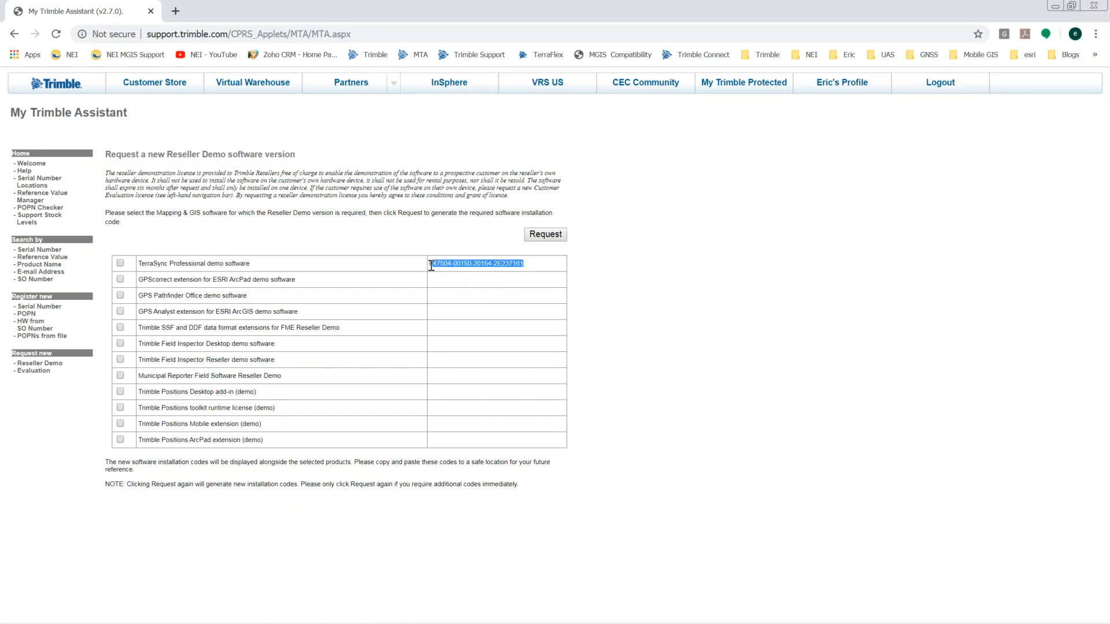
click(483, 275)
Step: Open the TerraSync v5.90 (May 2018) downloads on the Trimble site, then minimise Chrome
click(753, 58)
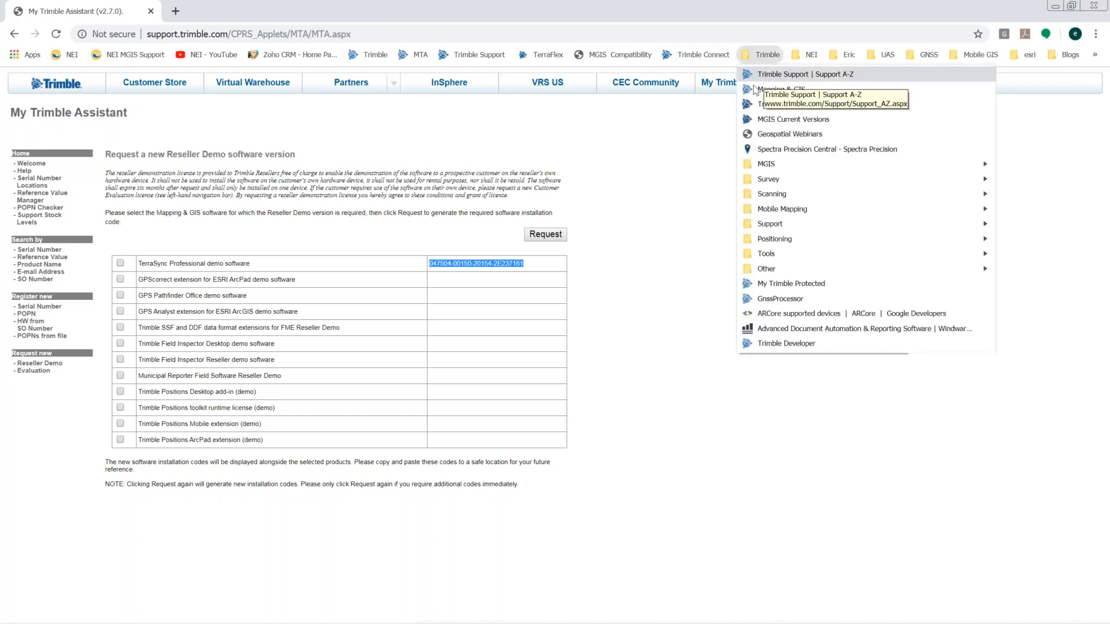
mouse_move(775, 165)
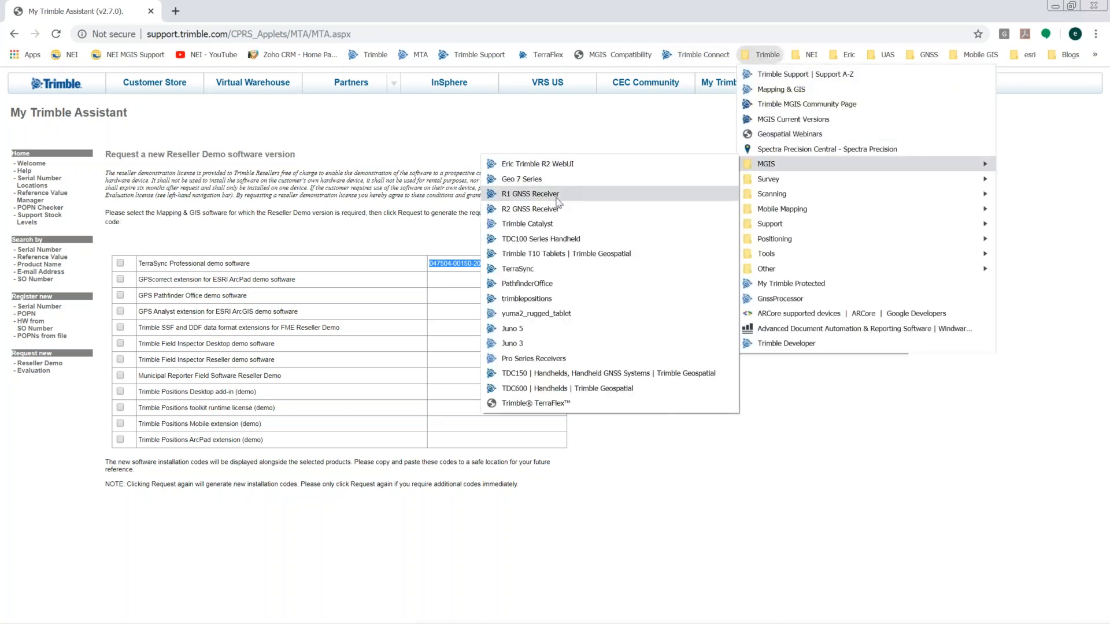
click(540, 271)
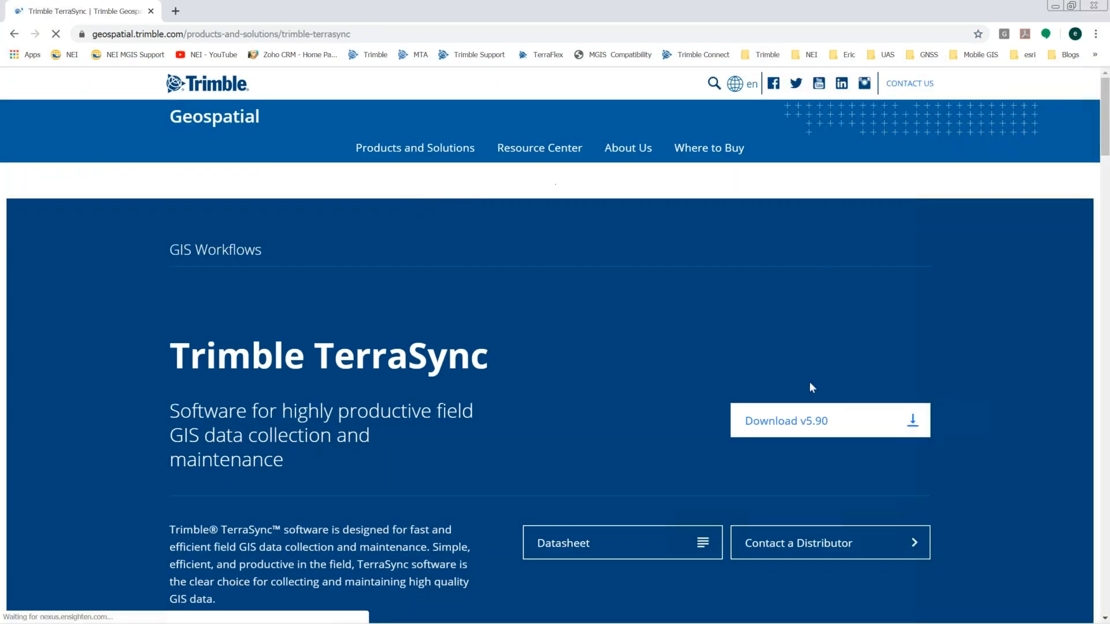
click(780, 417)
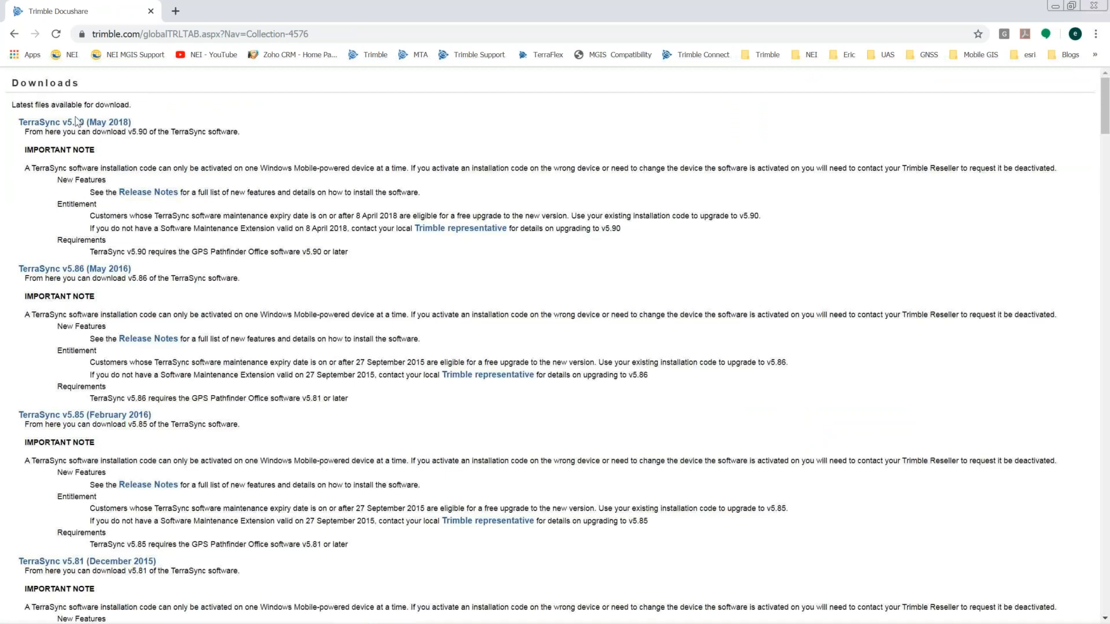
click(63, 125)
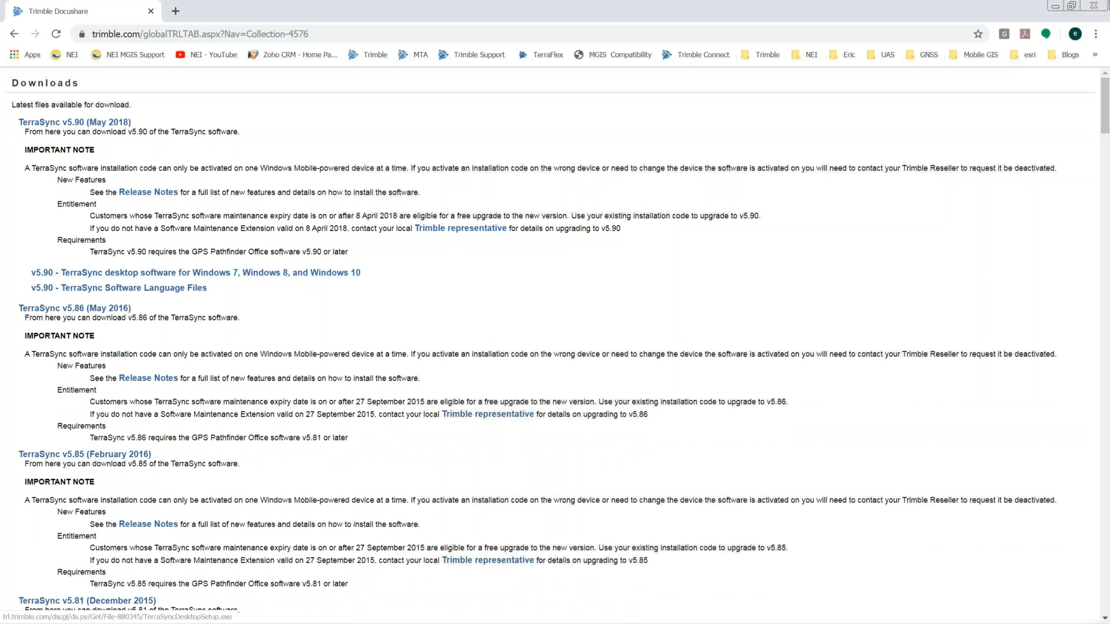
click(1056, 7)
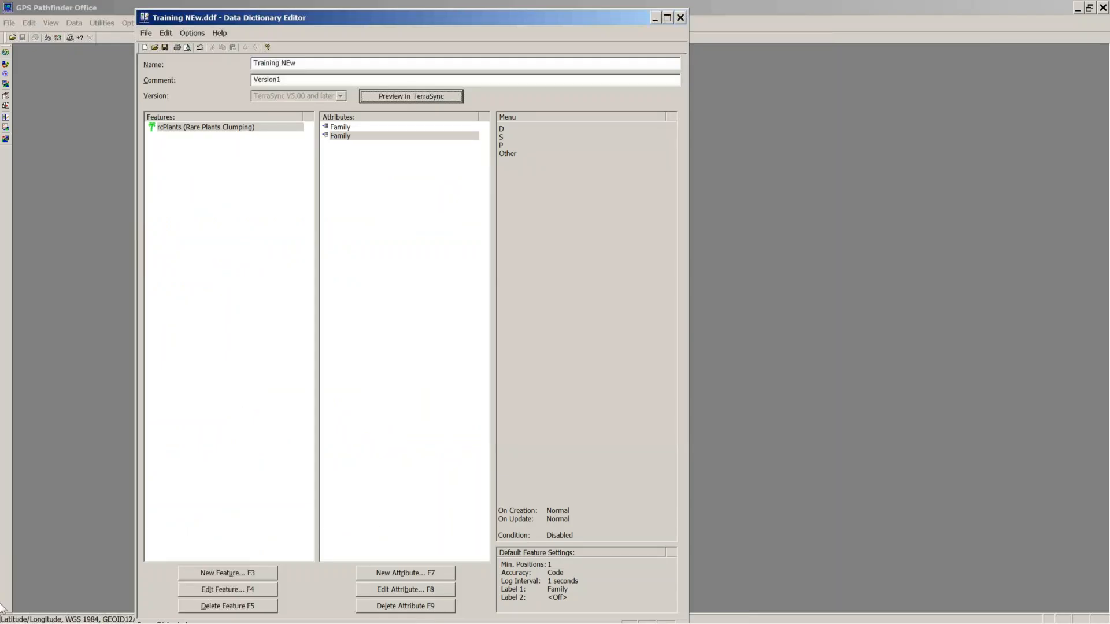
Step: Launch Trimble TerraSync Activator from the Trimble > TerraSync 5.86 Desktop program folder
click(17, 611)
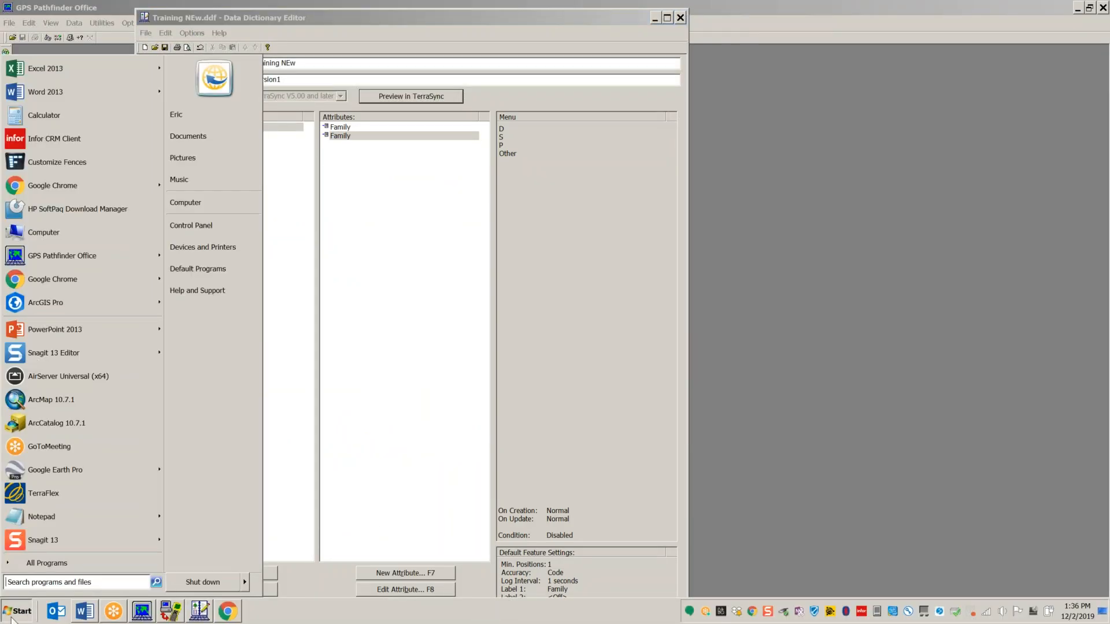
click(33, 564)
scroll(156, 335, down, 5)
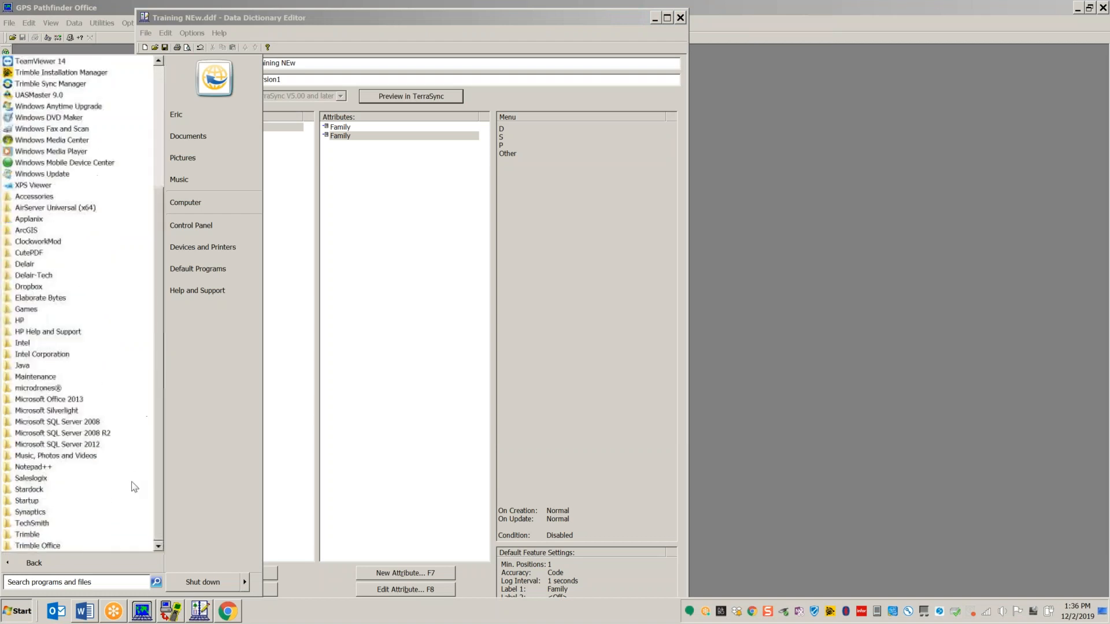
click(46, 536)
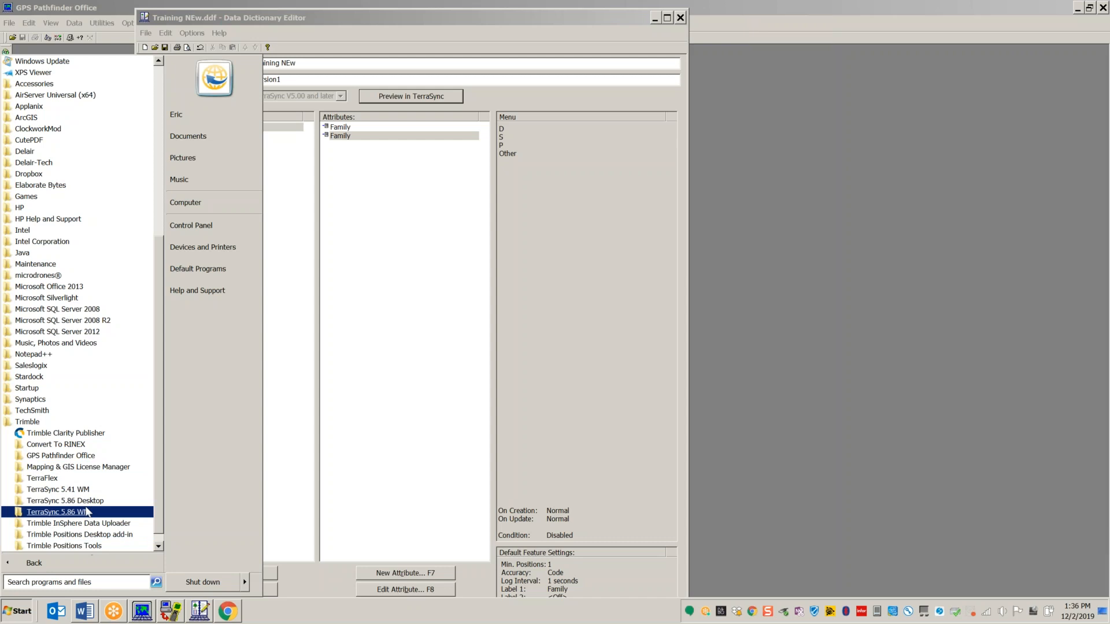
click(77, 503)
click(68, 524)
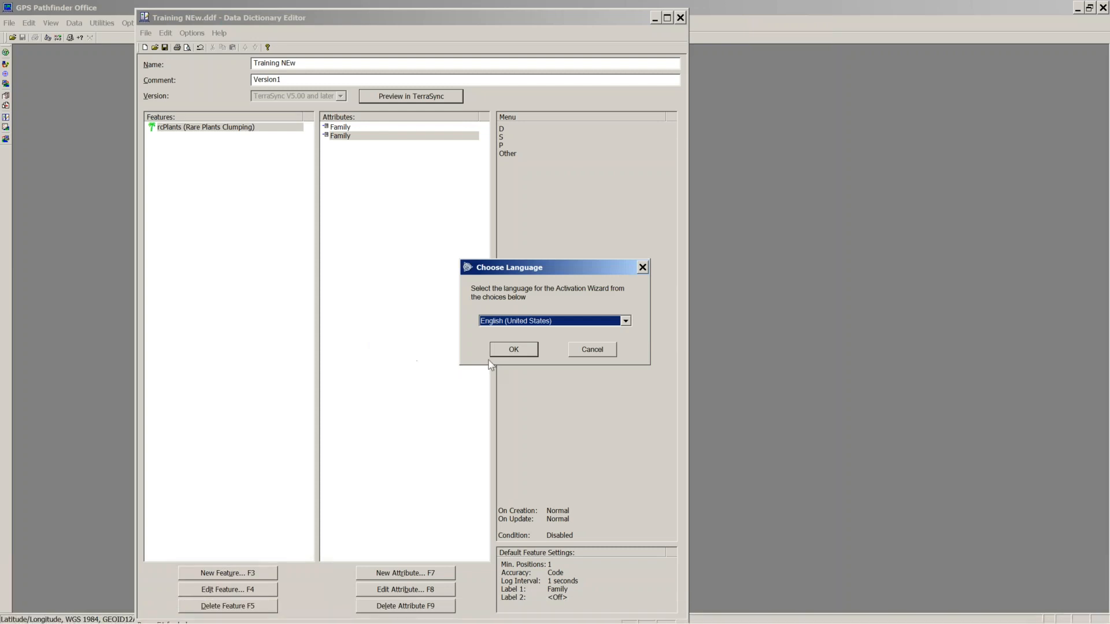
Step: Activate TerraSync over the Internet with the pasted demo installation code and close the wizard
click(511, 349)
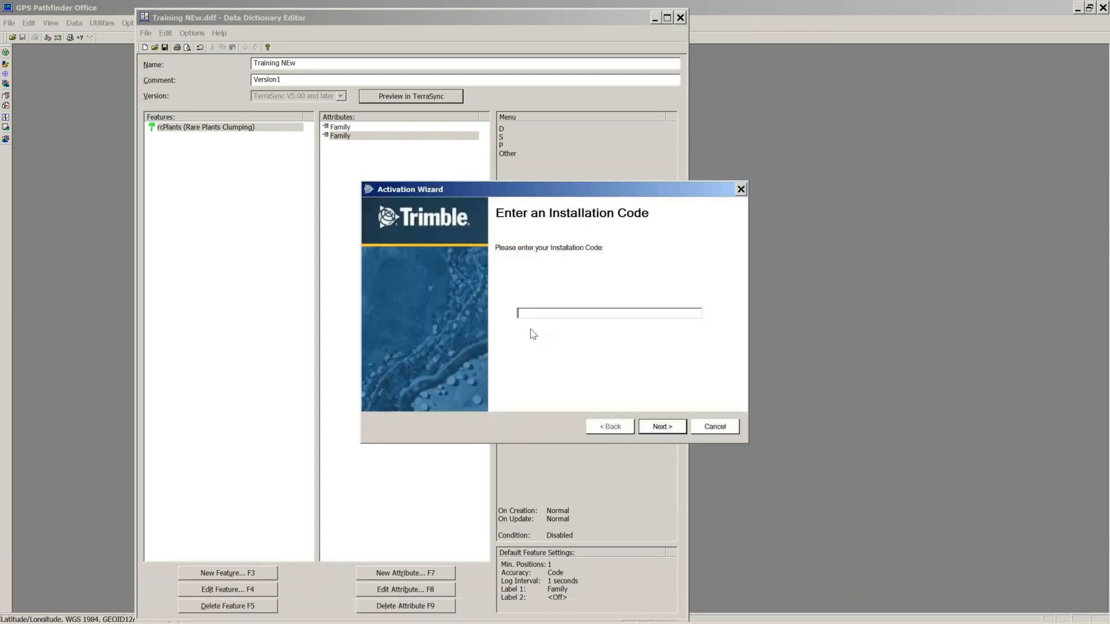
key(ctrl+v)
click(655, 427)
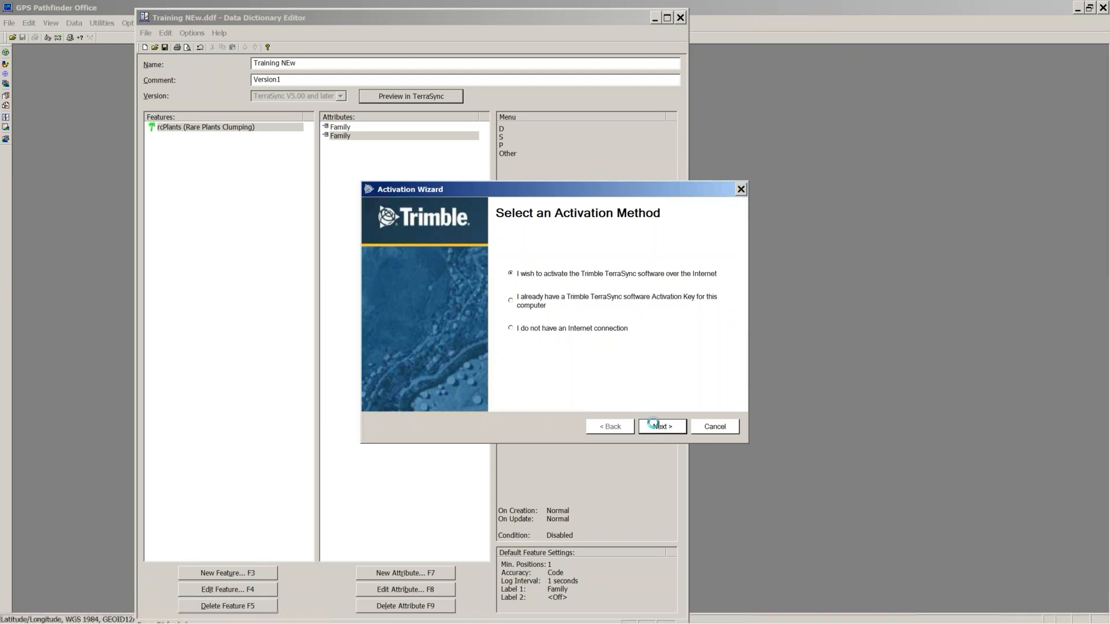
click(654, 426)
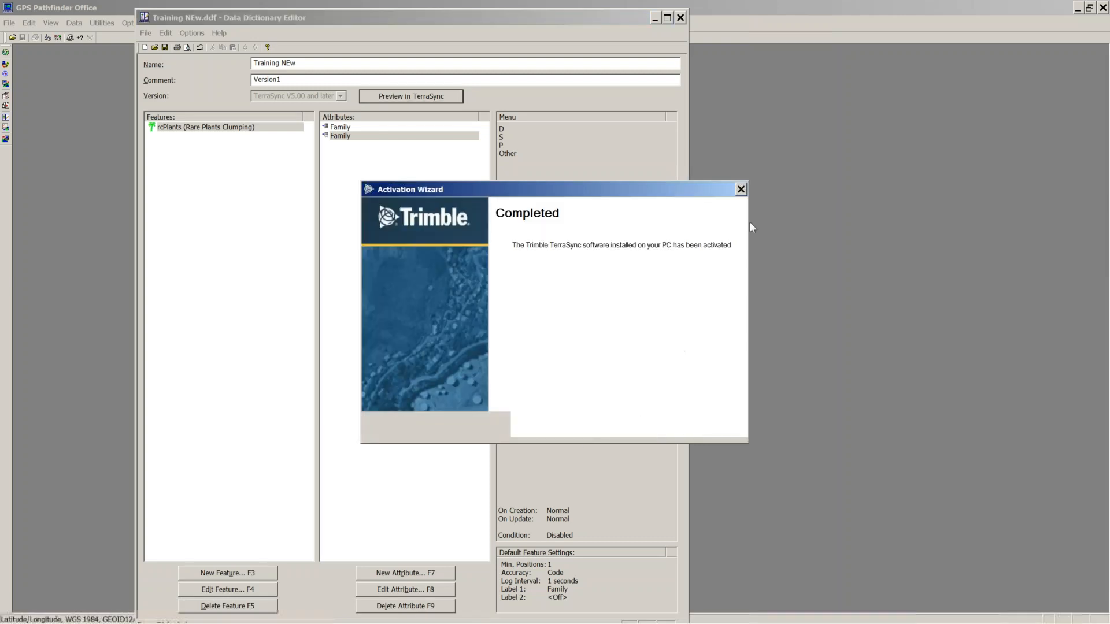
click(740, 190)
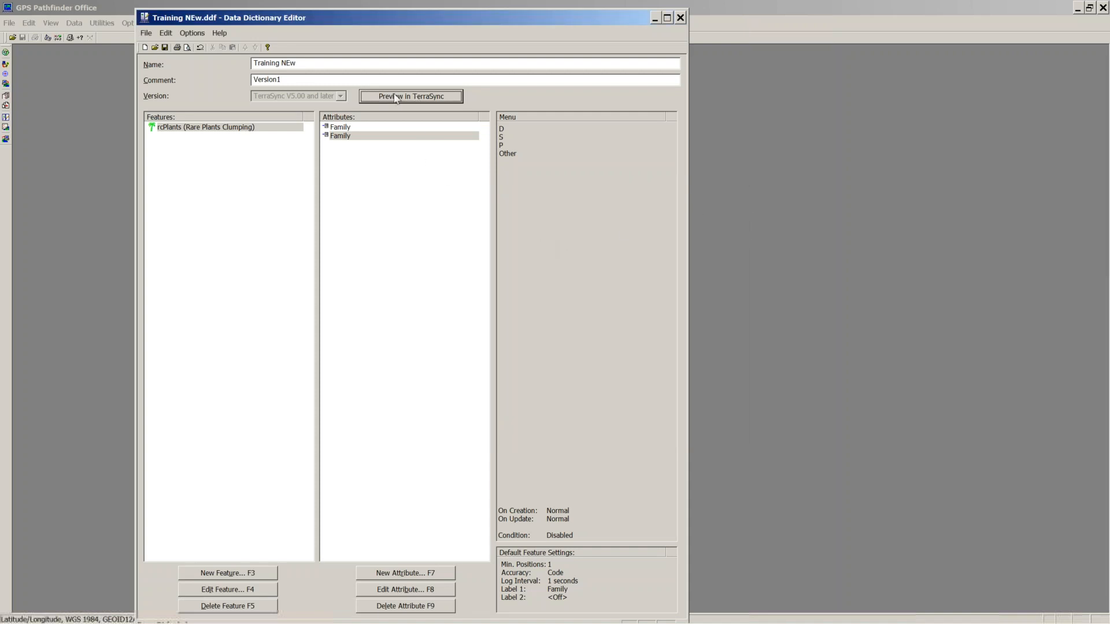
click(155, 47)
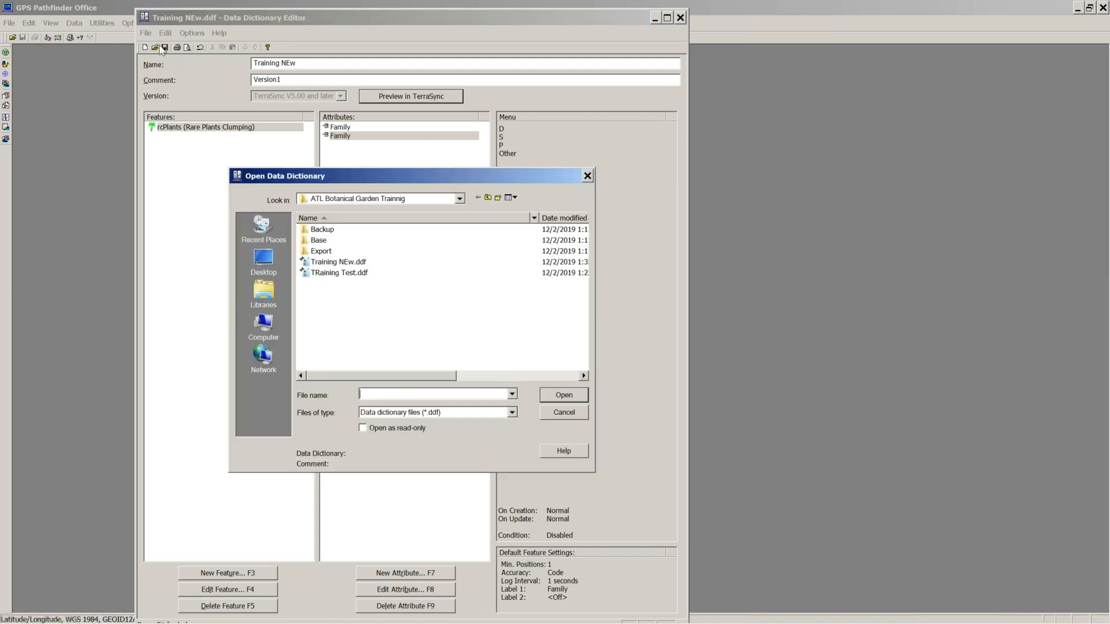
click(564, 414)
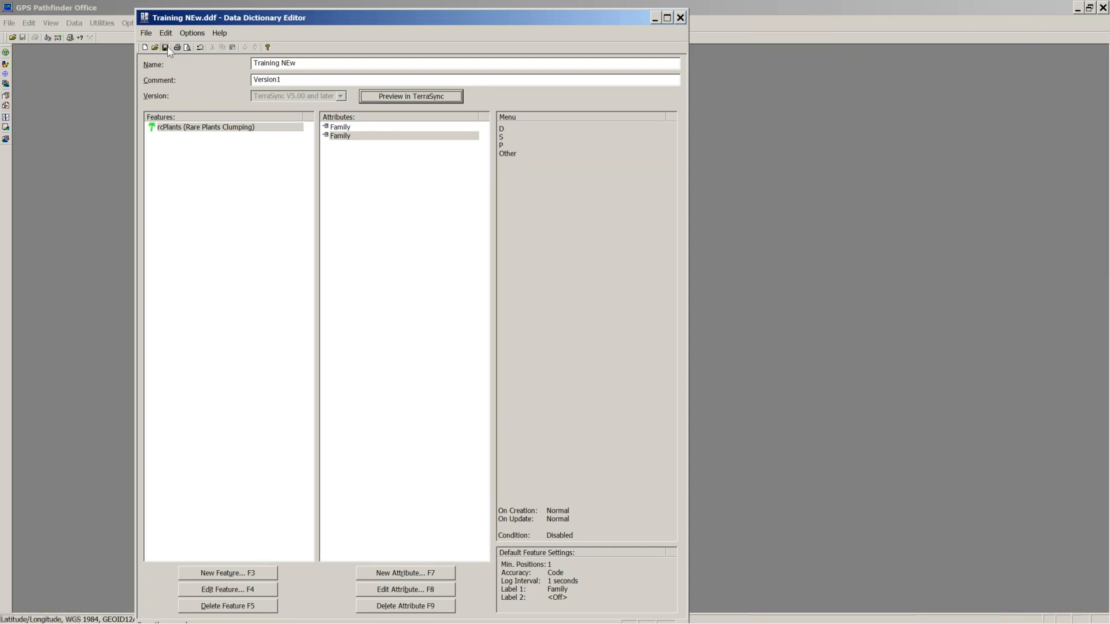
Step: Preview Training NEw in TerraSync Professional Edition and start a Rare Plants Clumping feature
click(432, 99)
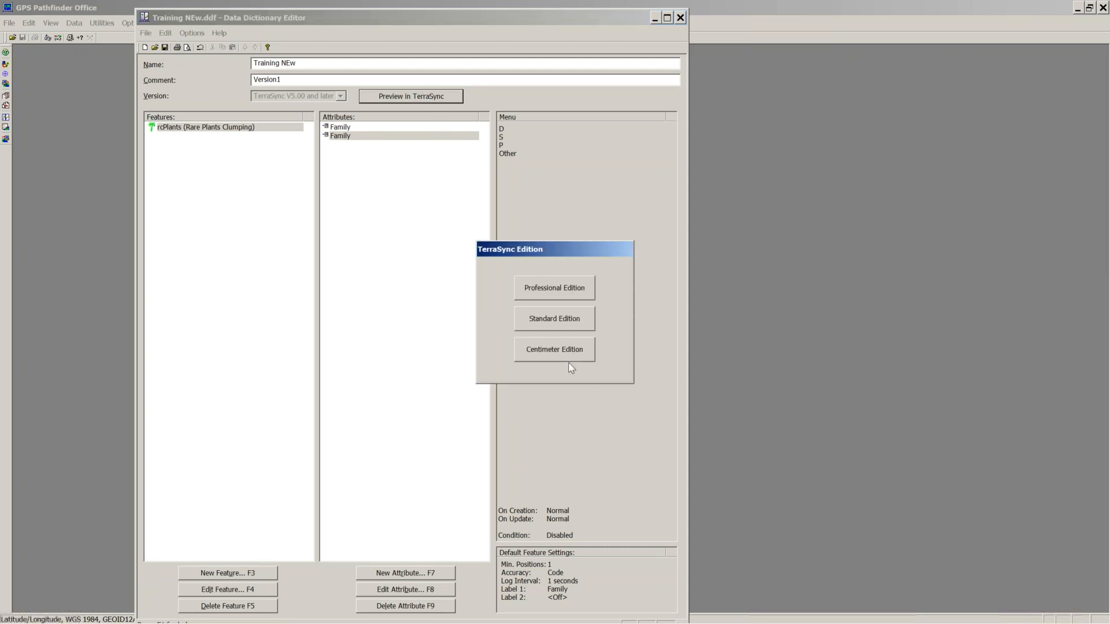
click(552, 288)
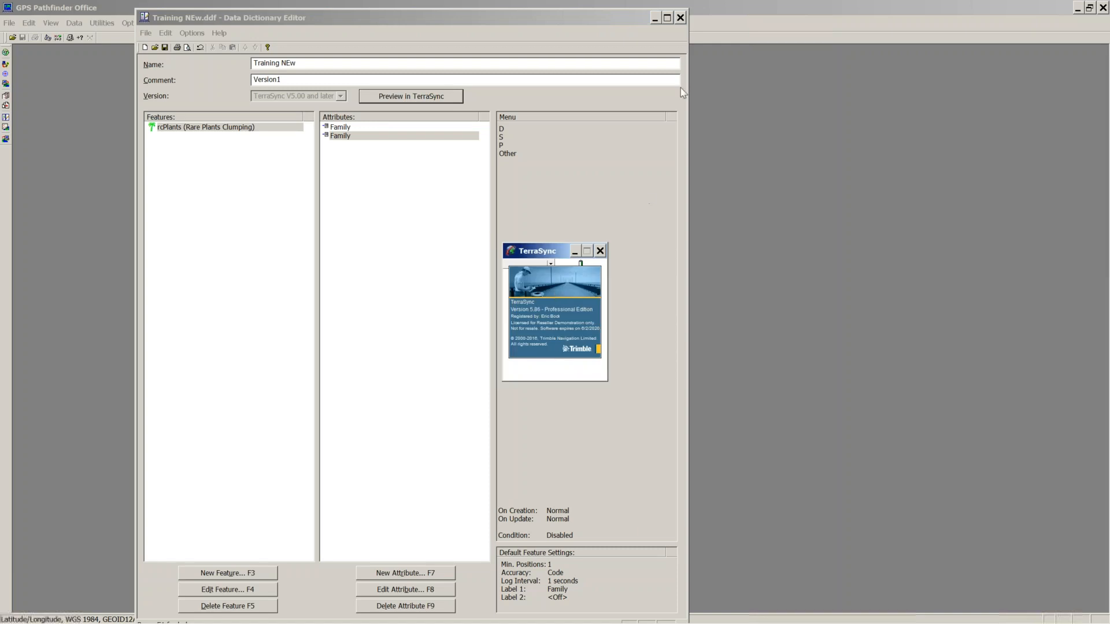
click(1076, 8)
drag(548, 257, 605, 152)
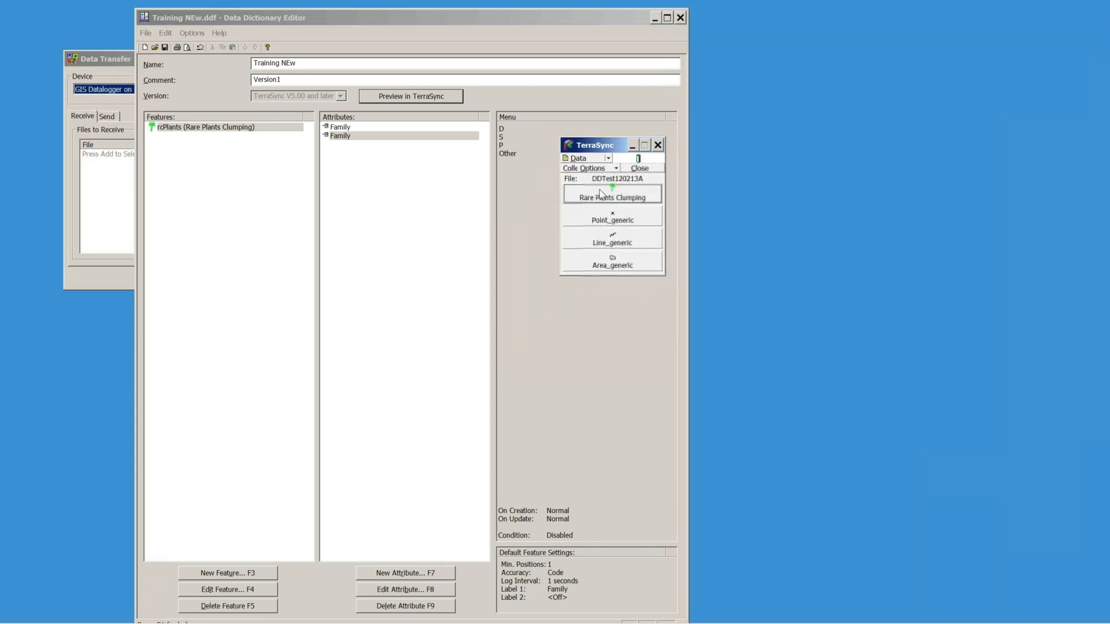
click(601, 193)
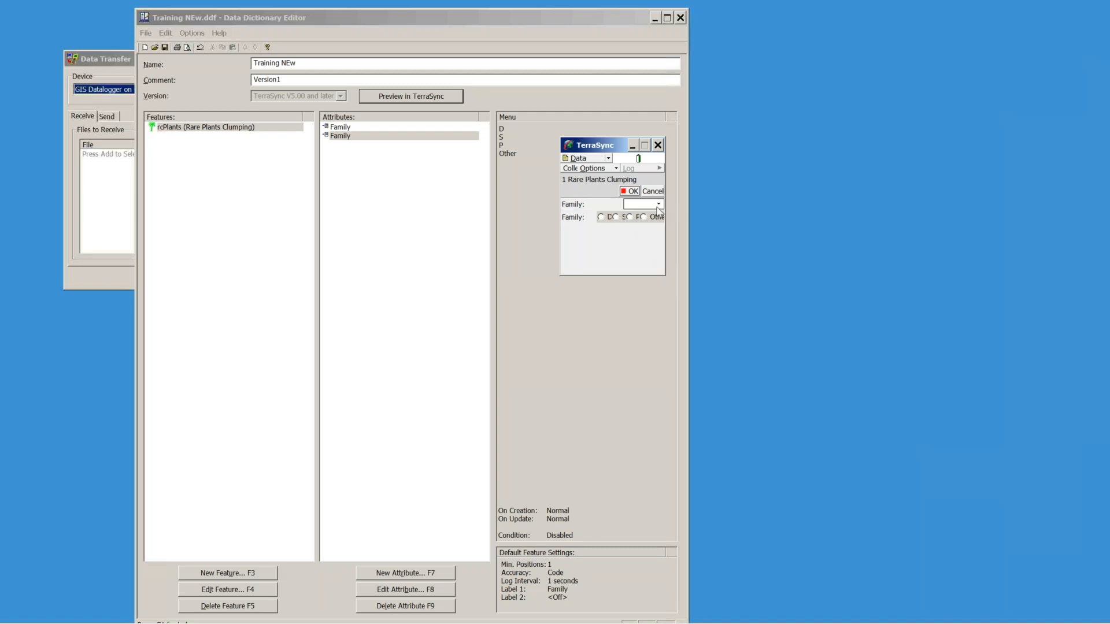
Step: Try the Family values: radio D, picklist S, then radio back to D
click(604, 218)
click(658, 204)
click(636, 231)
click(650, 205)
click(601, 217)
click(655, 205)
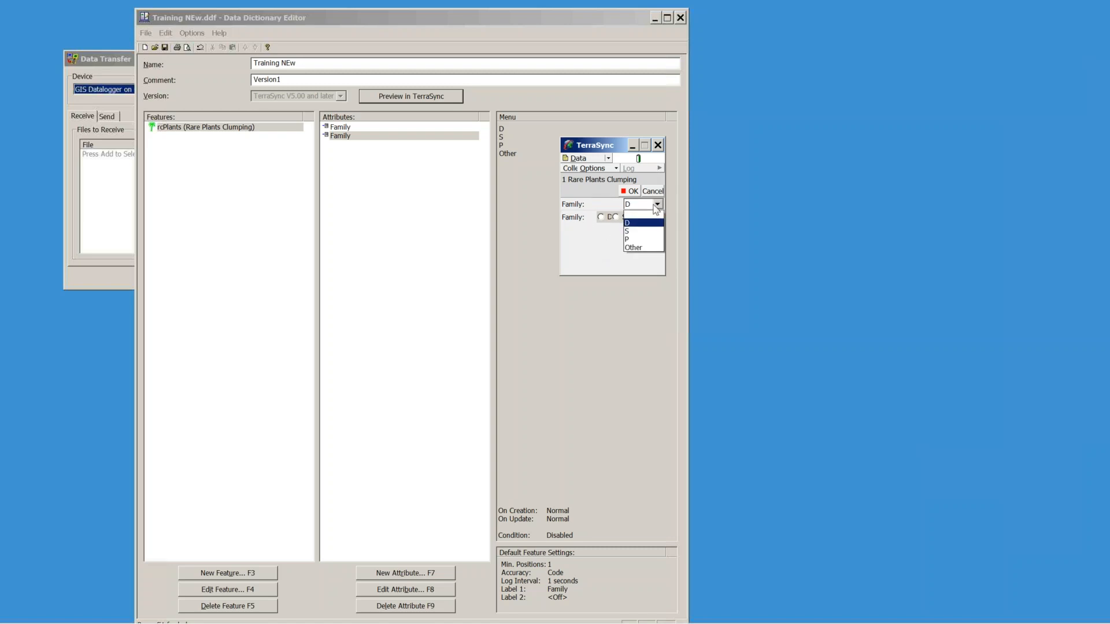
click(628, 224)
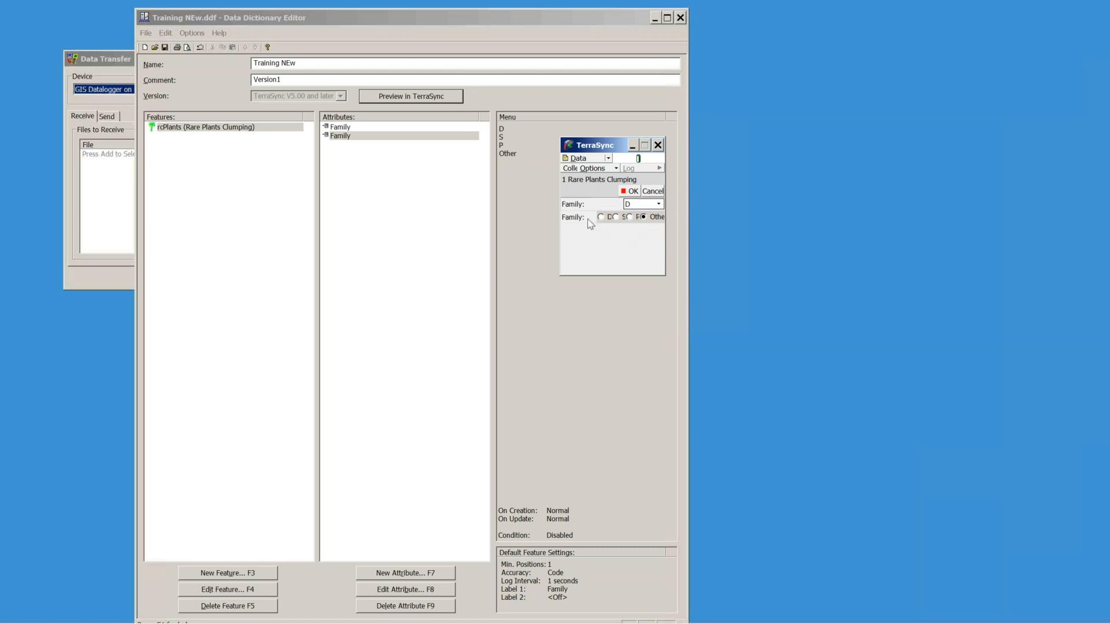
Step: Check the first Family attribute's display style against its value list in the TerraSync preview
double_click(345, 129)
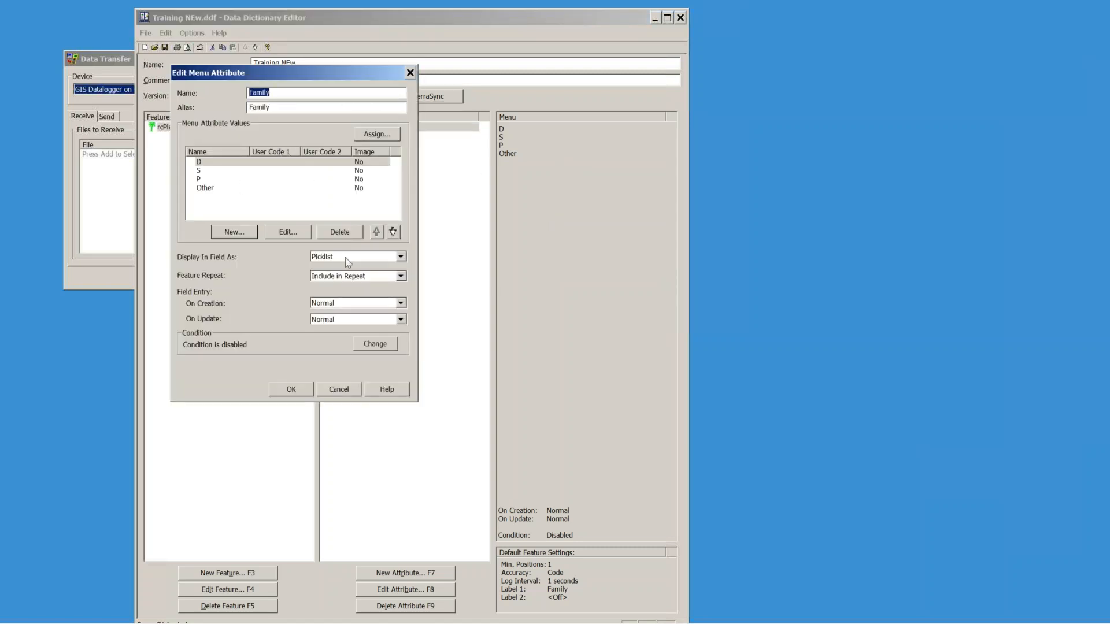
mouse_move(171, 619)
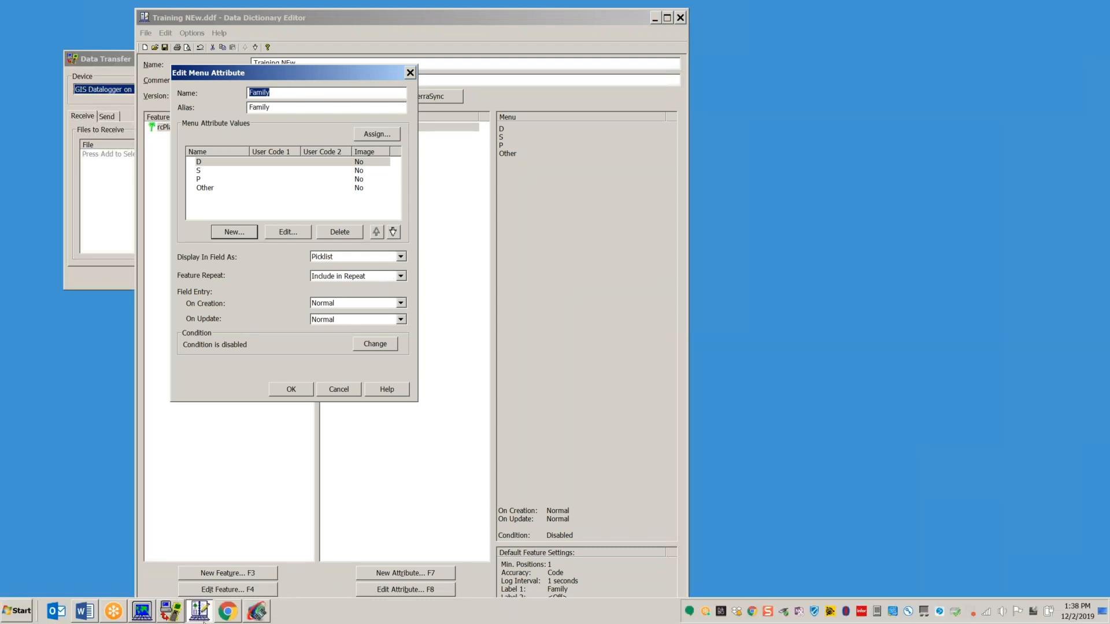
click(255, 611)
drag(608, 143, 752, 105)
click(804, 161)
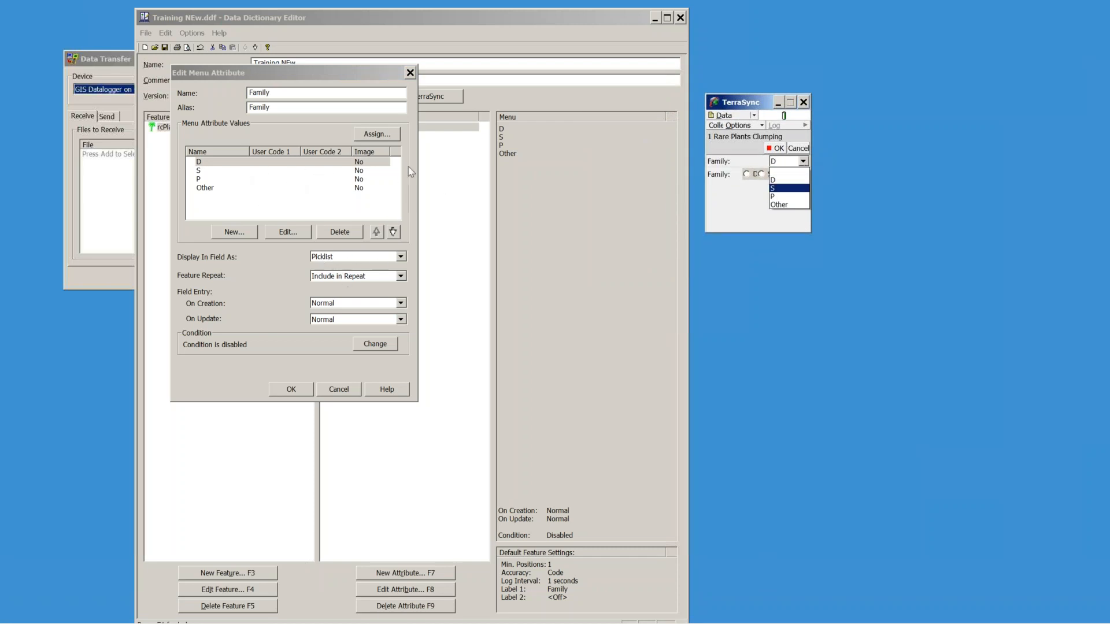
click(341, 391)
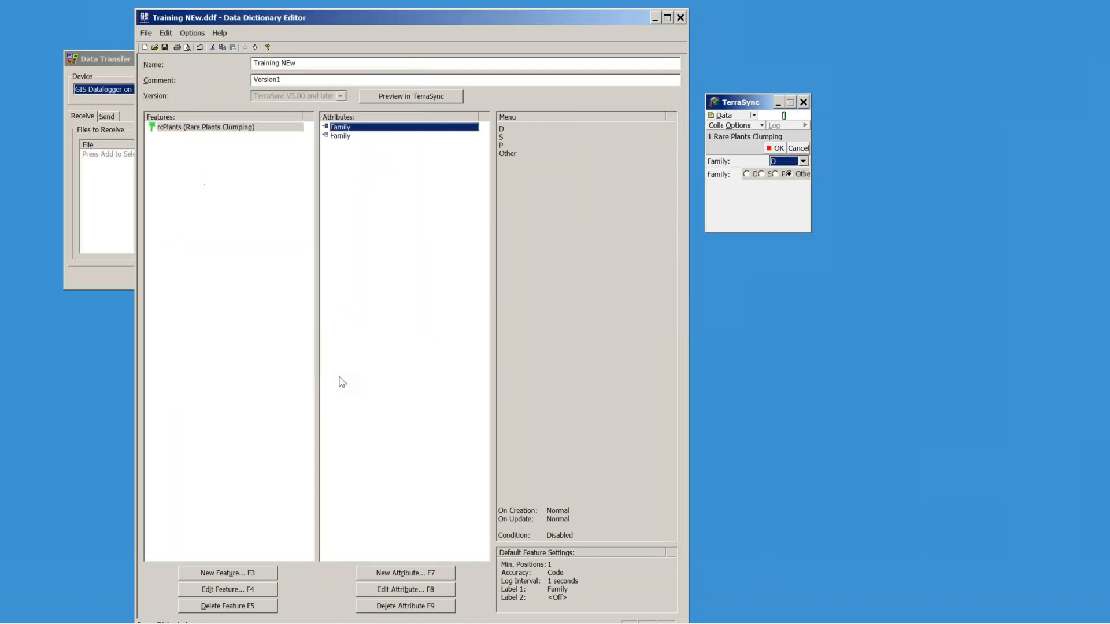
Step: Open the second Family attribute and keep its display style as radio buttons
click(341, 137)
double_click(341, 137)
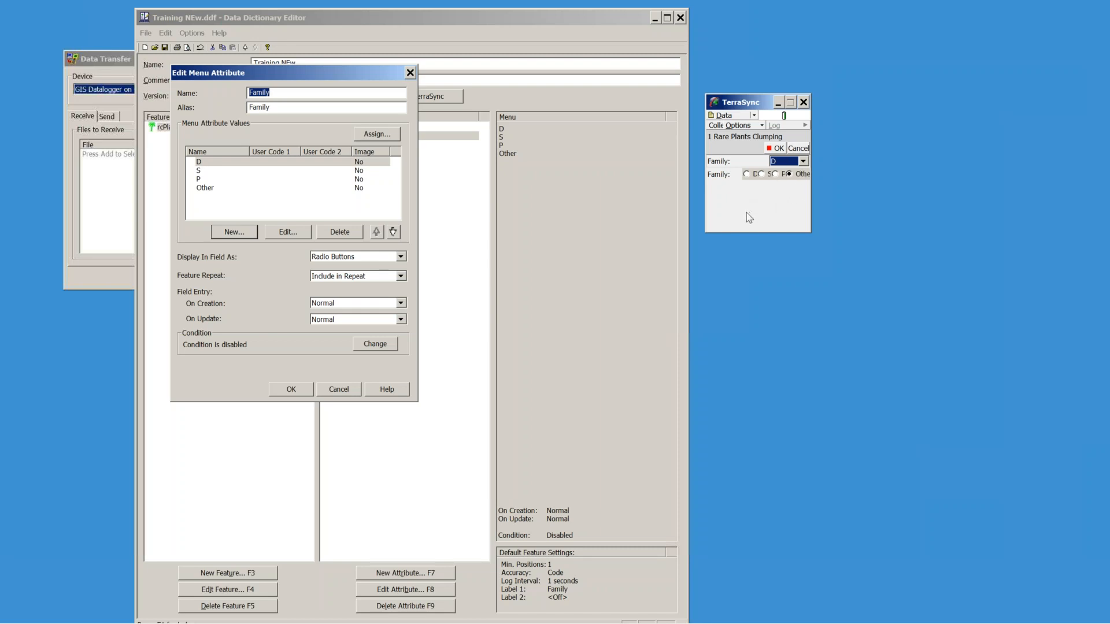
click(401, 256)
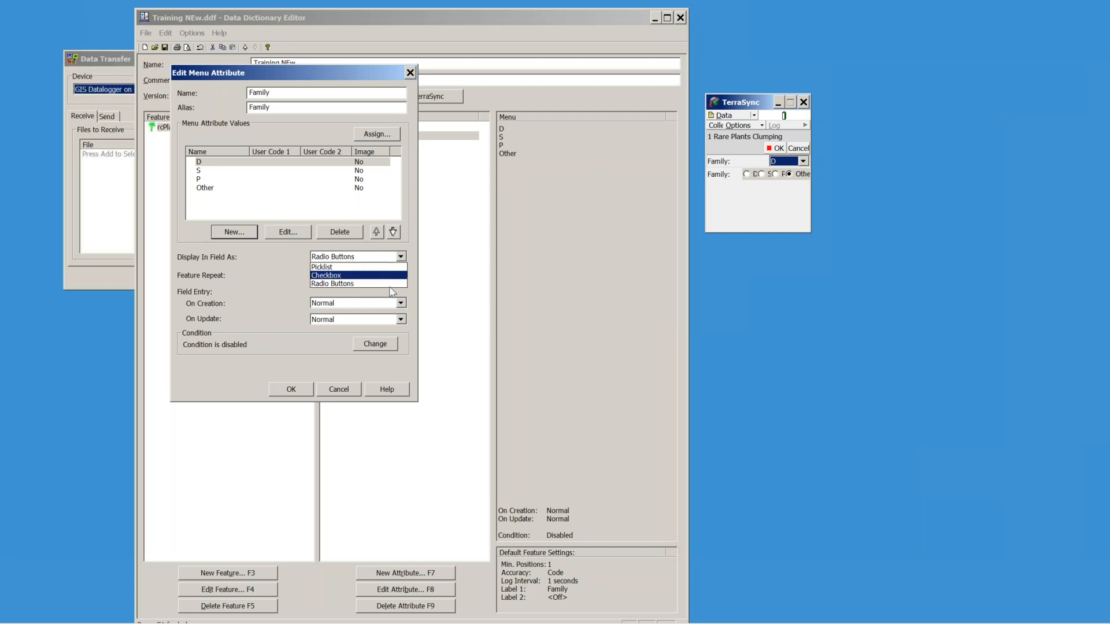
click(317, 361)
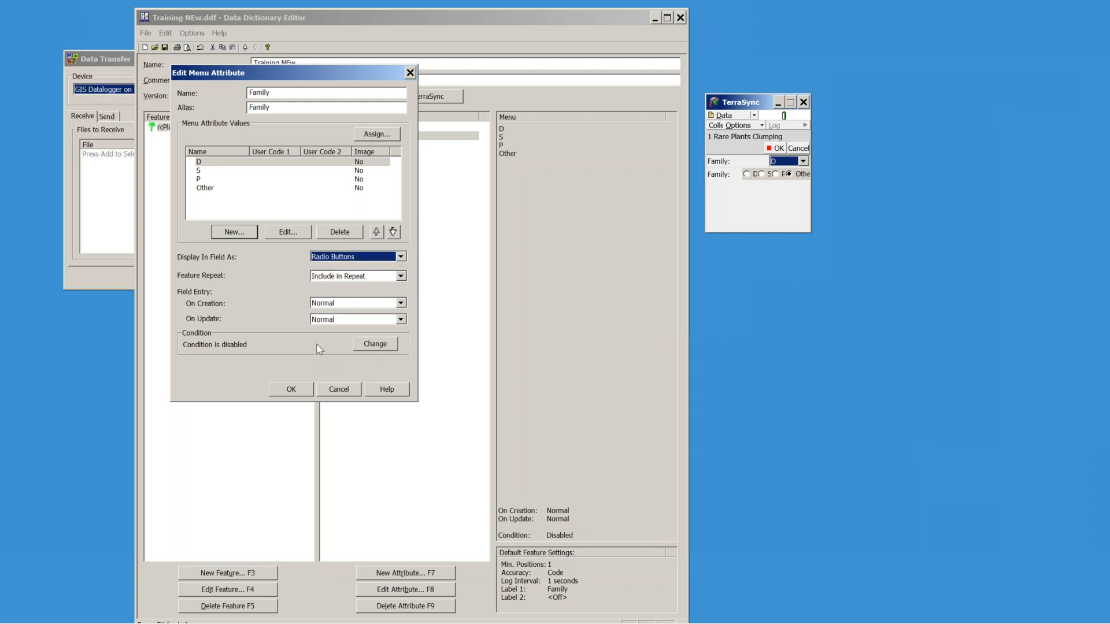
Step: Close the TerraSync preview, abandoning the open feature, and move the attribute dialog aside
click(804, 102)
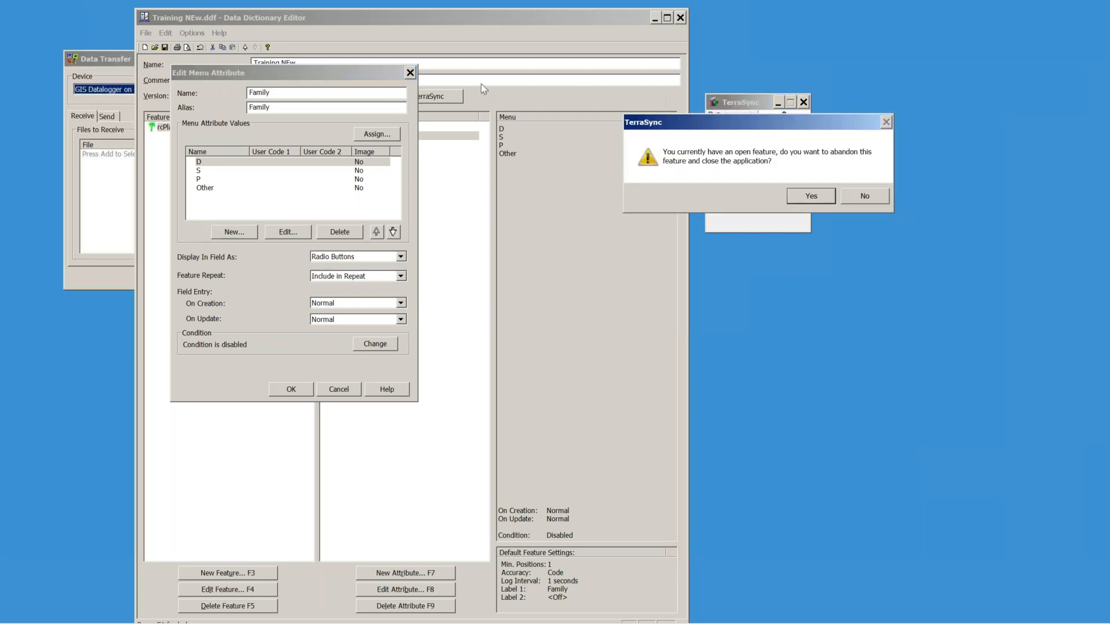
click(811, 196)
drag(341, 80, 656, 85)
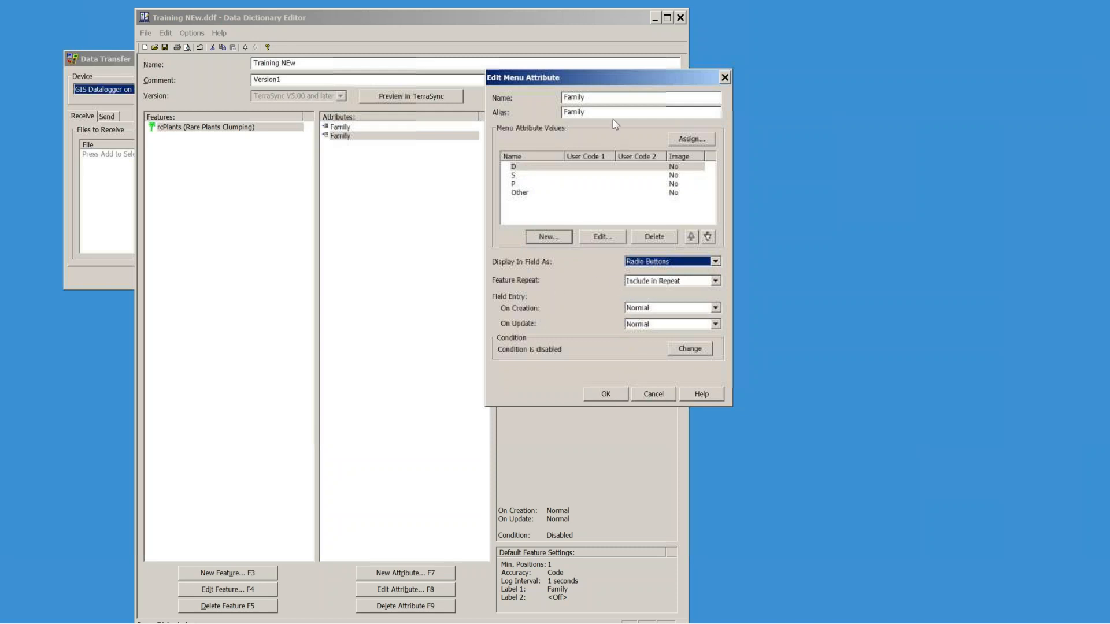
Step: Keep Family as Include in Repeat, set On Creation to Required, and confirm
drag(635, 78, 579, 88)
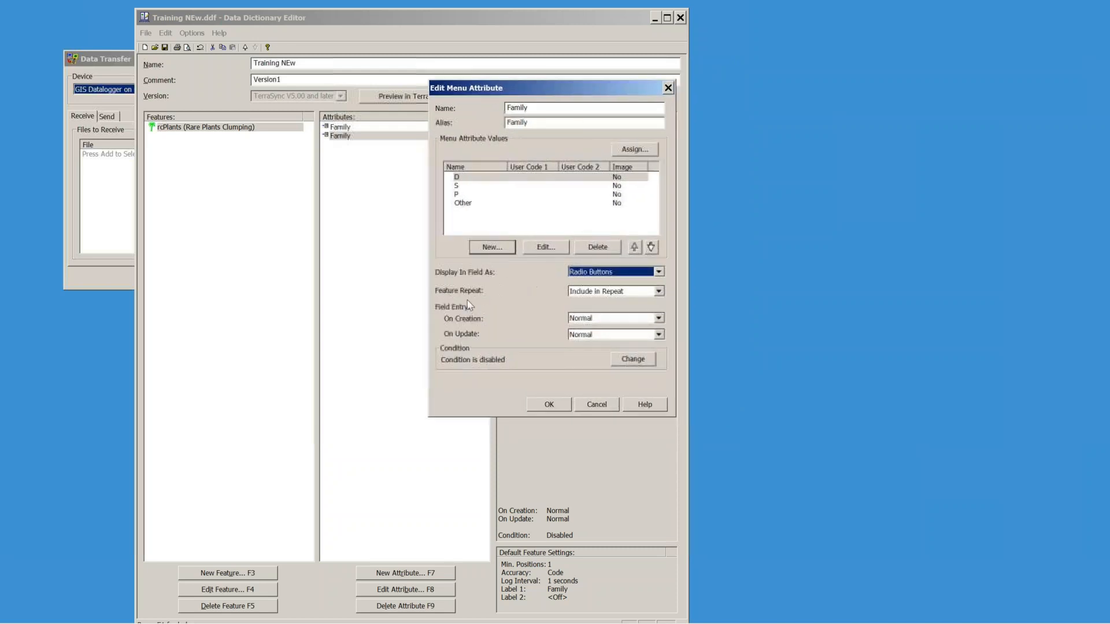
click(658, 291)
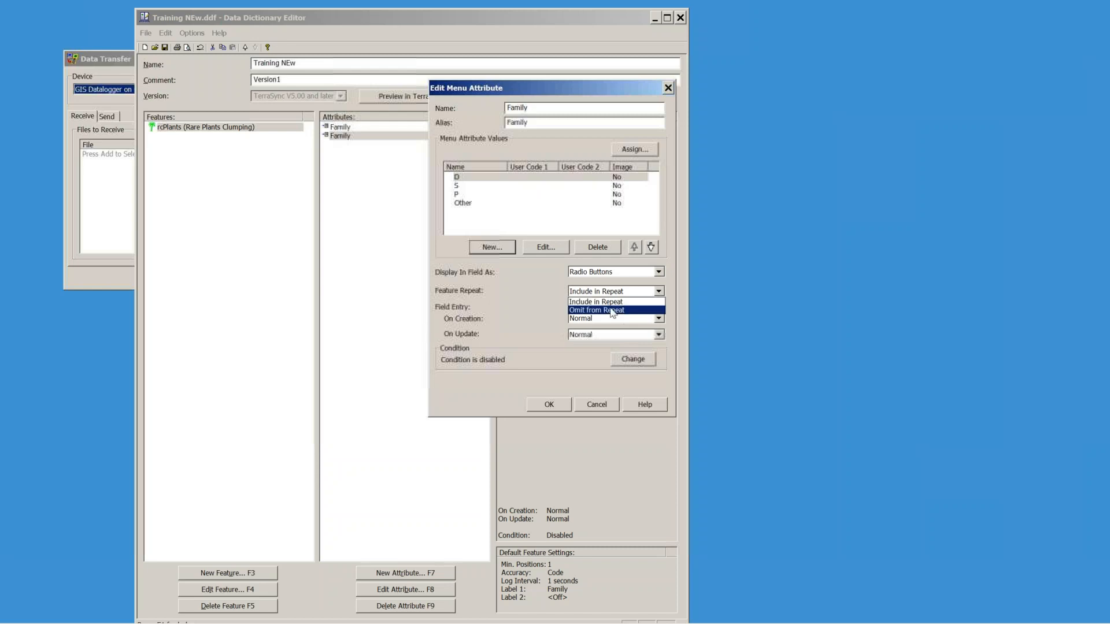
click(678, 286)
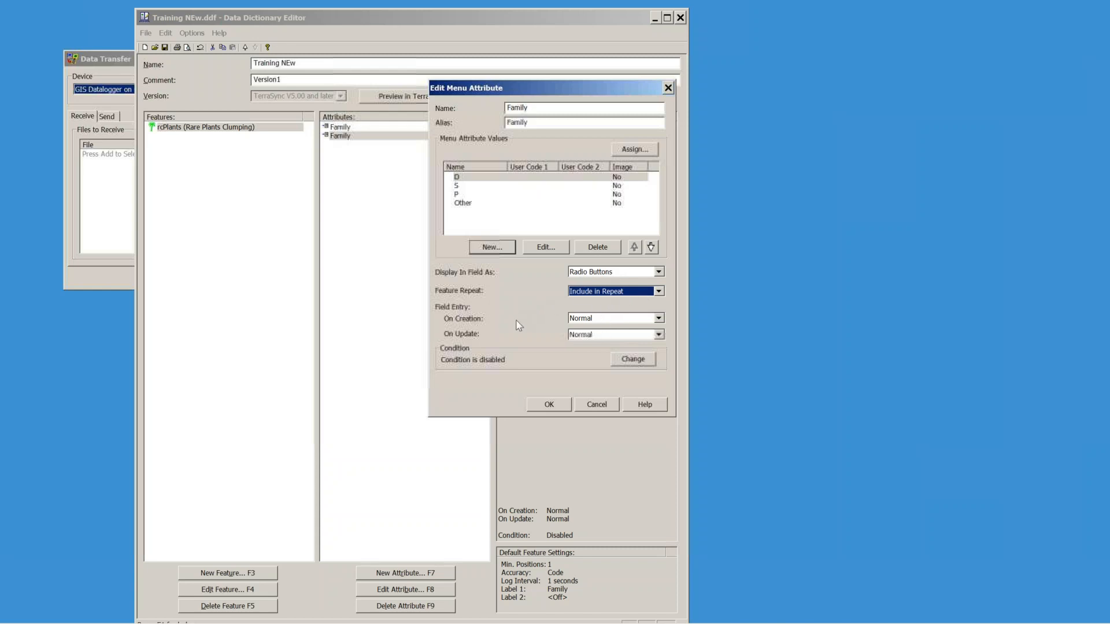
click(658, 319)
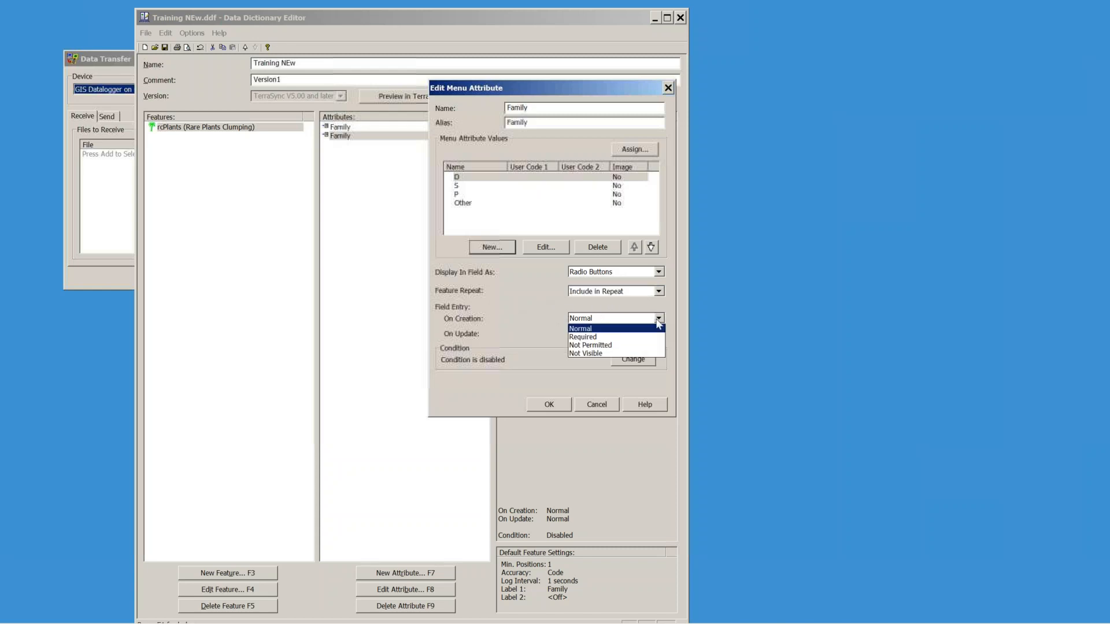
click(585, 329)
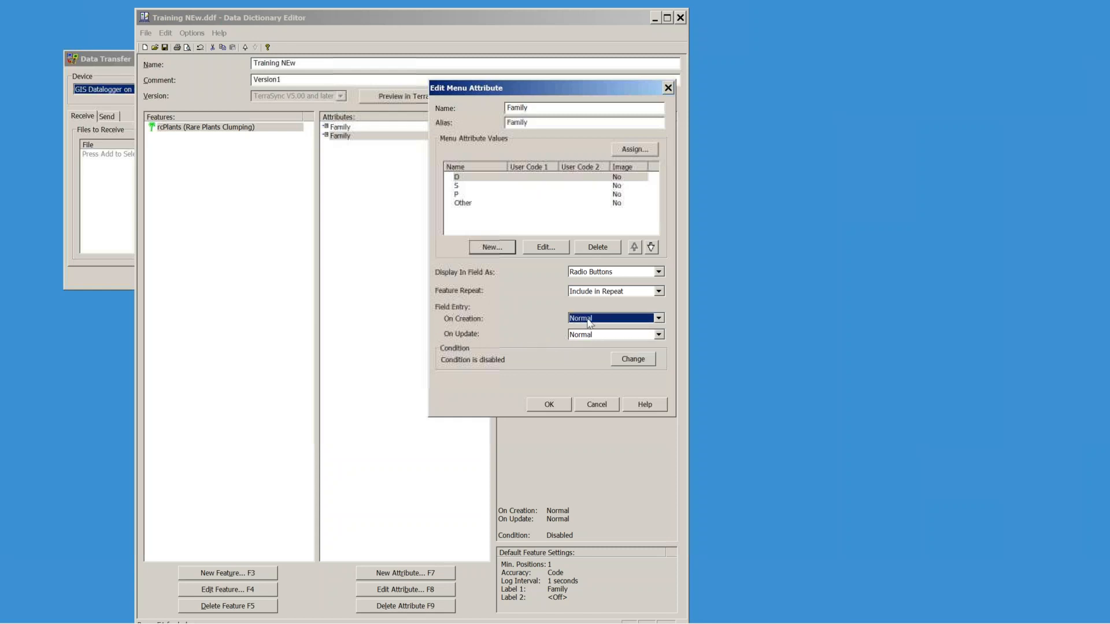
click(590, 322)
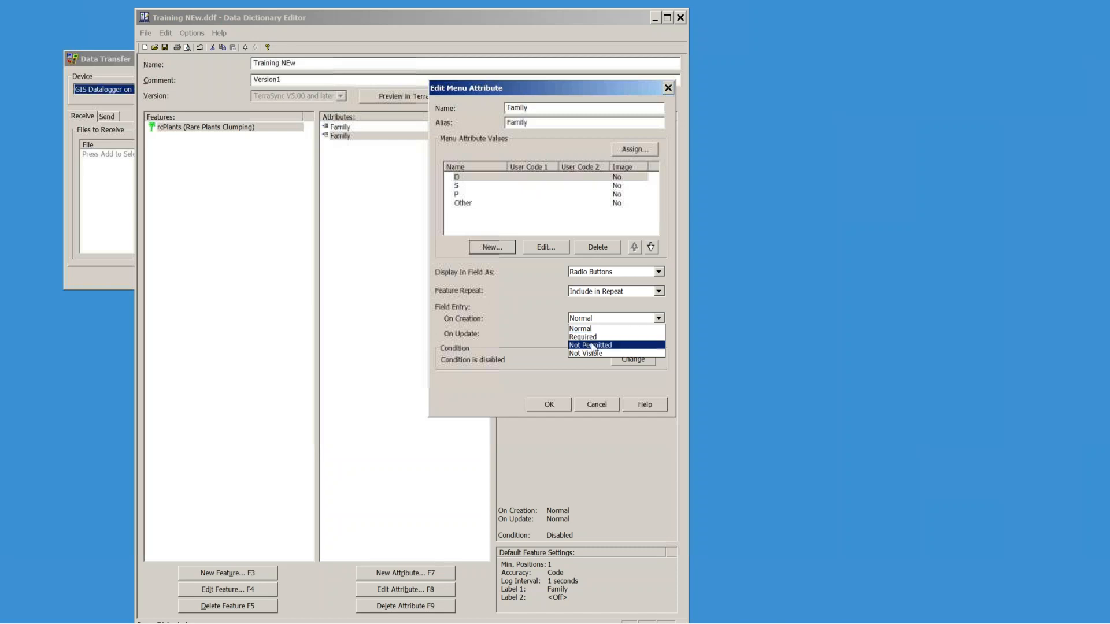
click(591, 338)
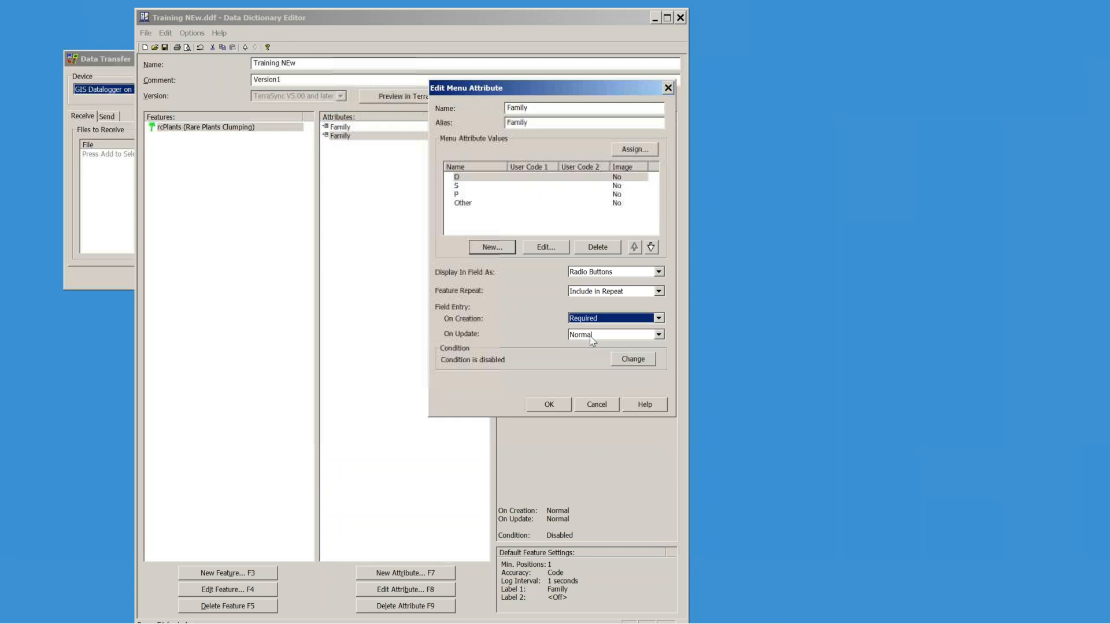
click(548, 405)
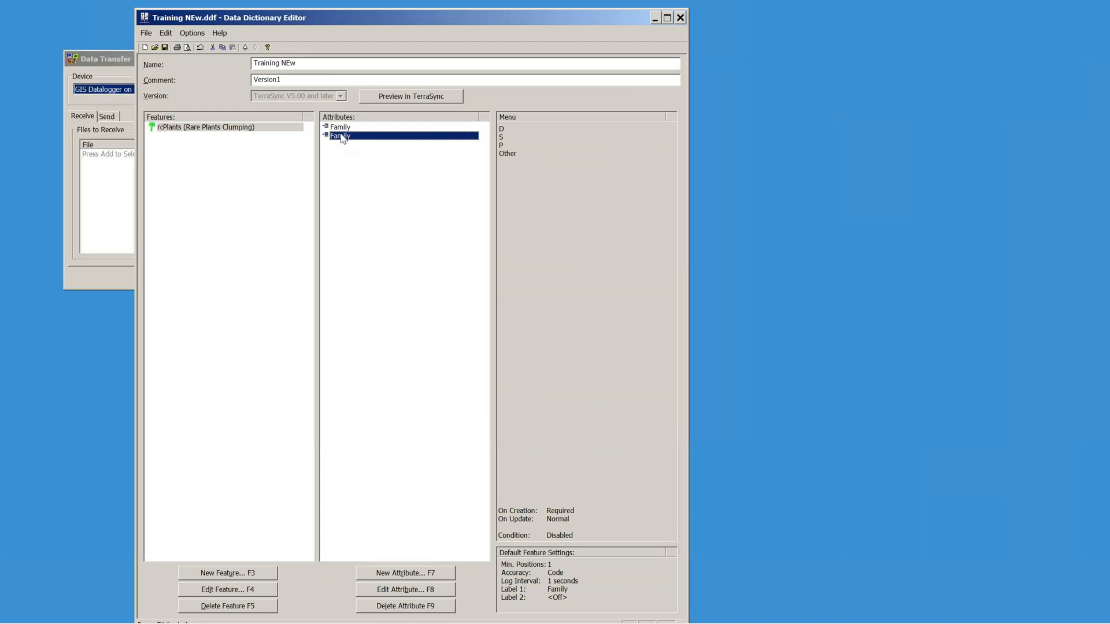
Step: Save the dictionary and preview it in TerraSync Professional Edition
click(165, 47)
click(431, 96)
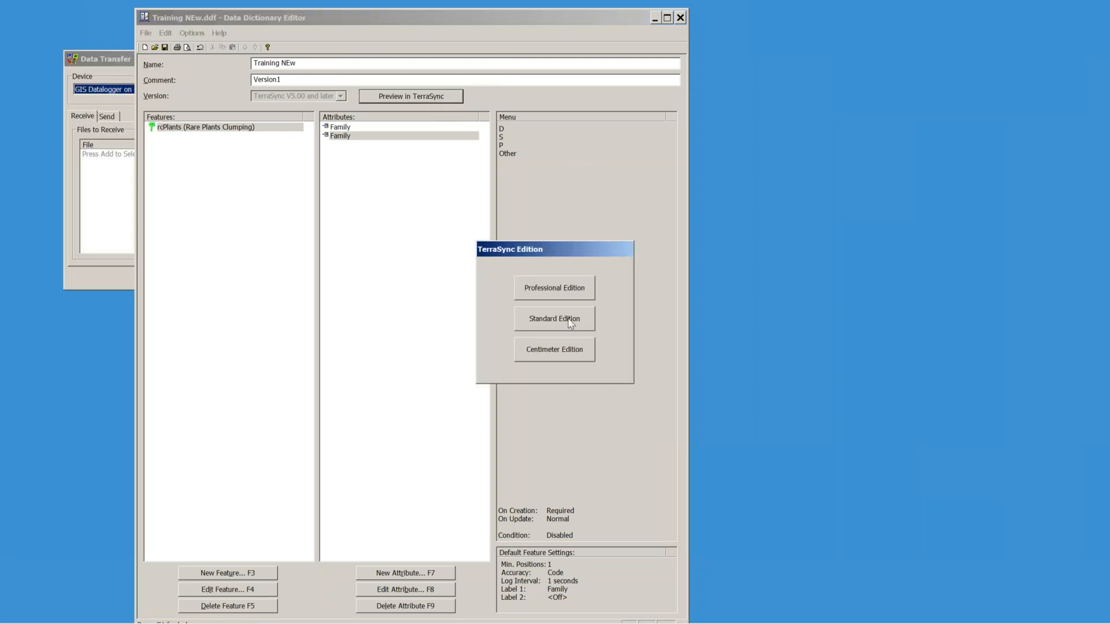
click(553, 289)
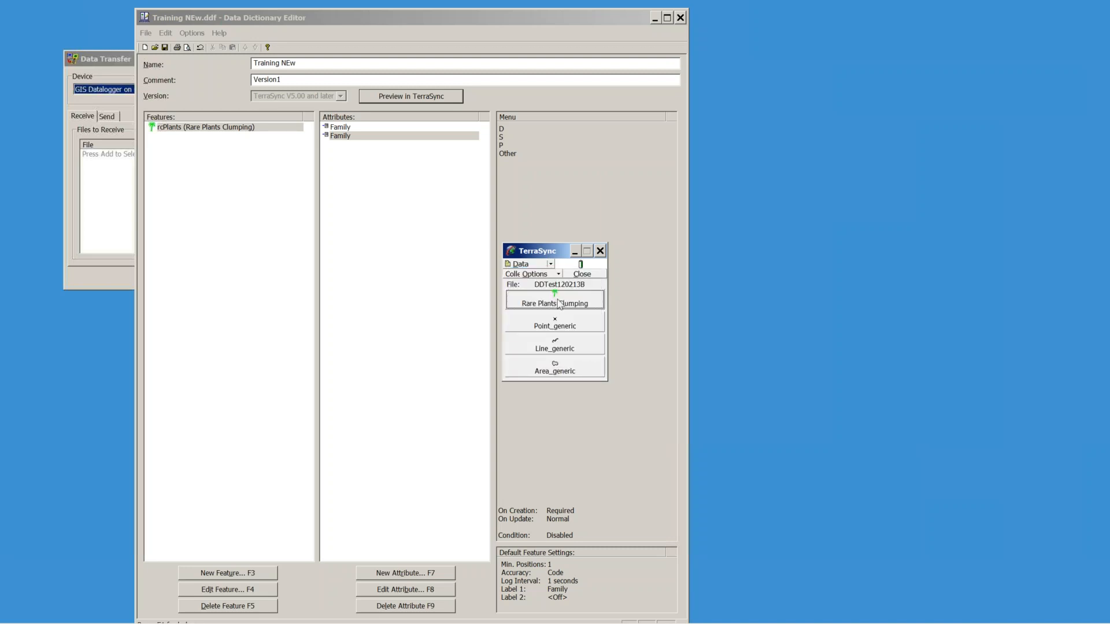
Step: Try storing a Rare Plants Clumping feature without Family and dismiss the 'Entry required' warning
click(559, 302)
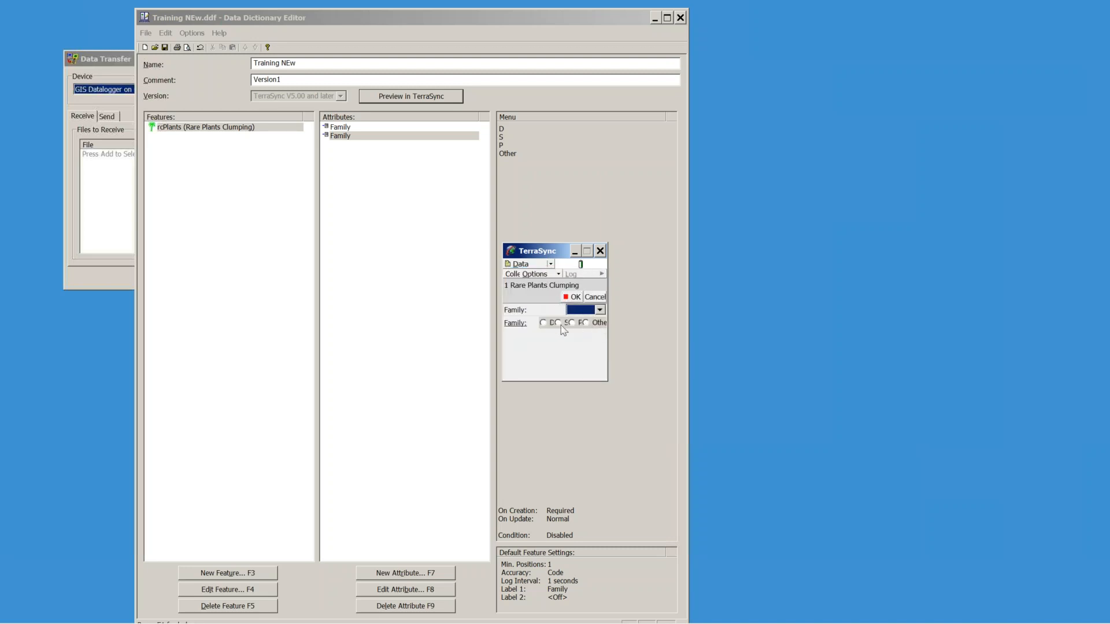
click(574, 297)
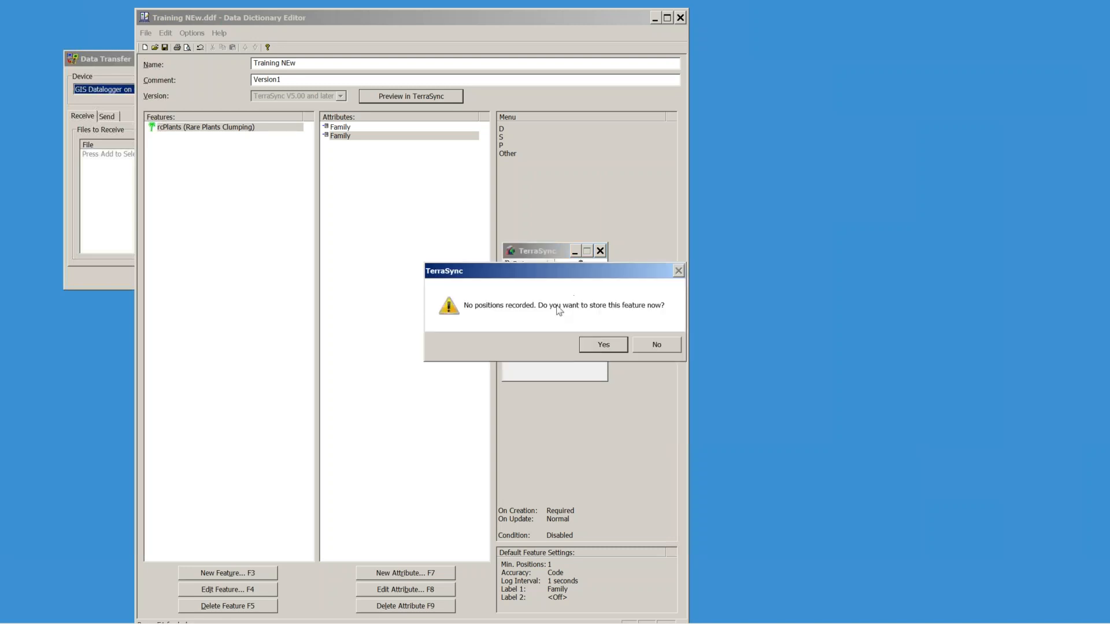
click(594, 347)
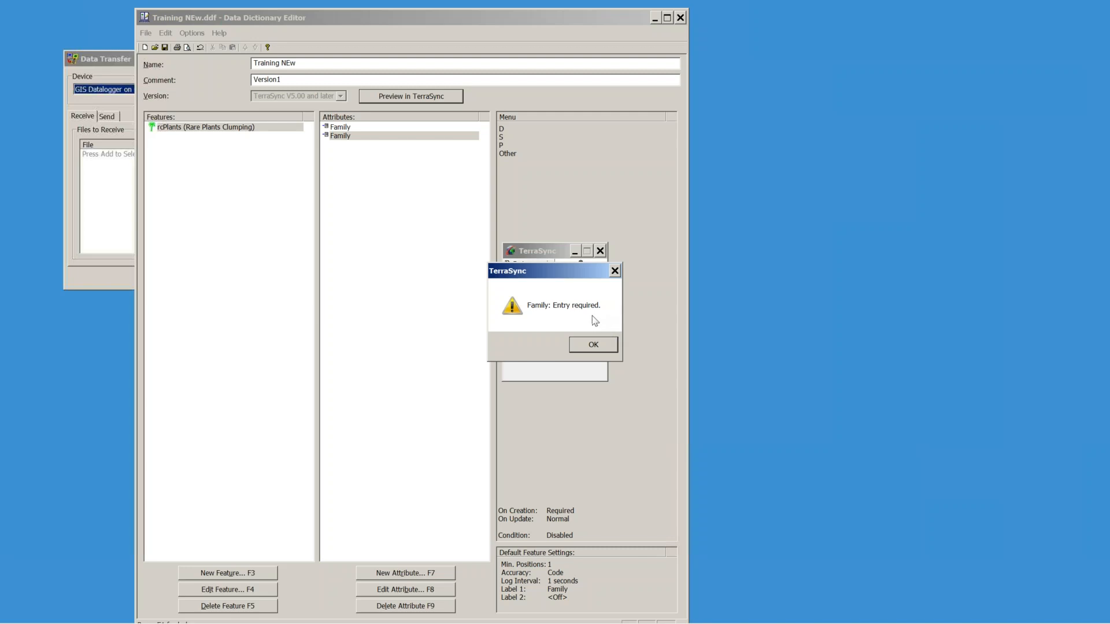
click(593, 345)
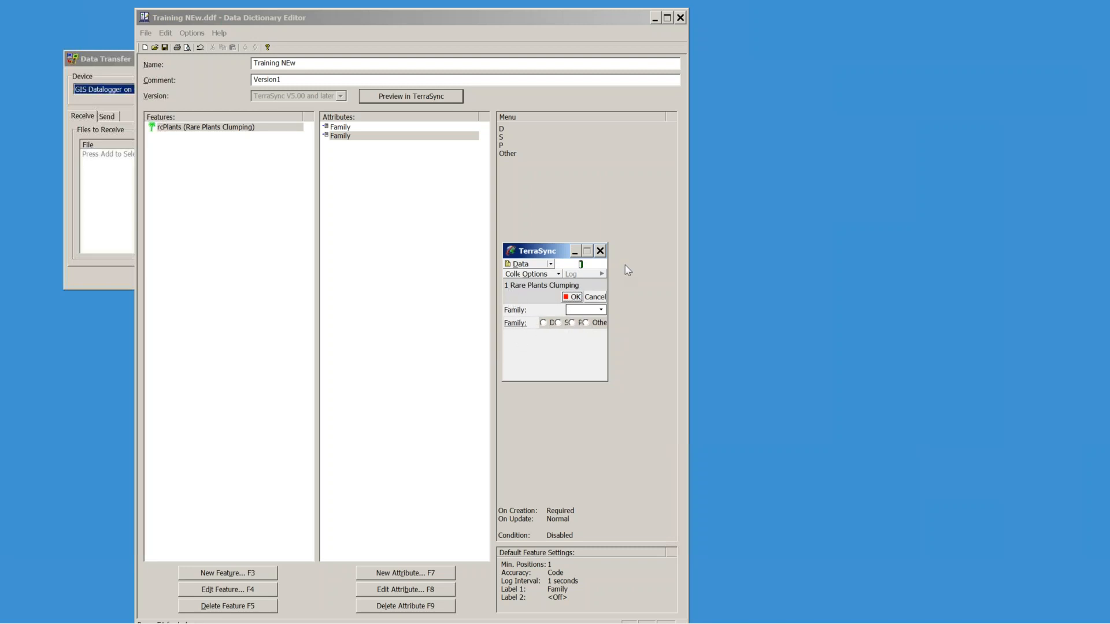
Step: Close the TerraSync preview, reset Family to Normal on creation, and delete the first Family attribute
click(600, 251)
click(610, 344)
double_click(341, 135)
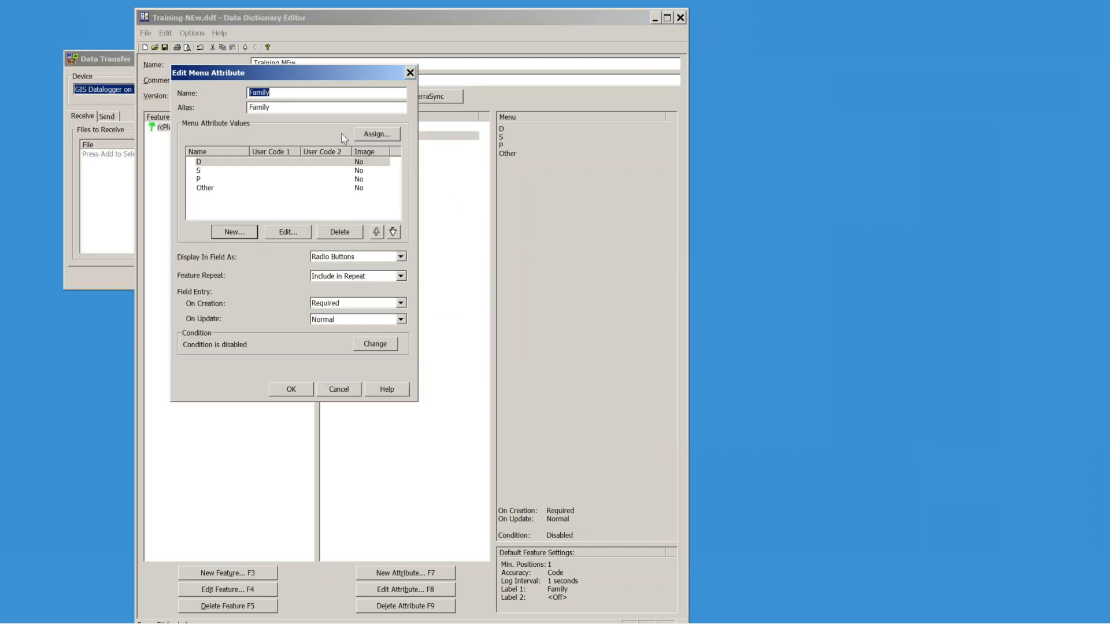
click(401, 303)
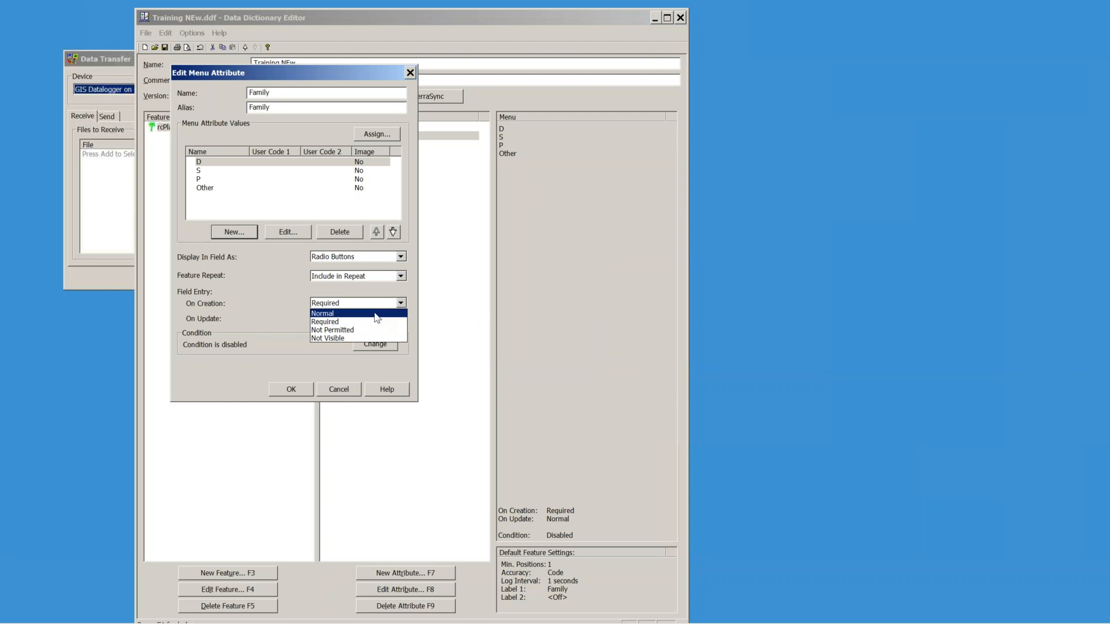
click(370, 314)
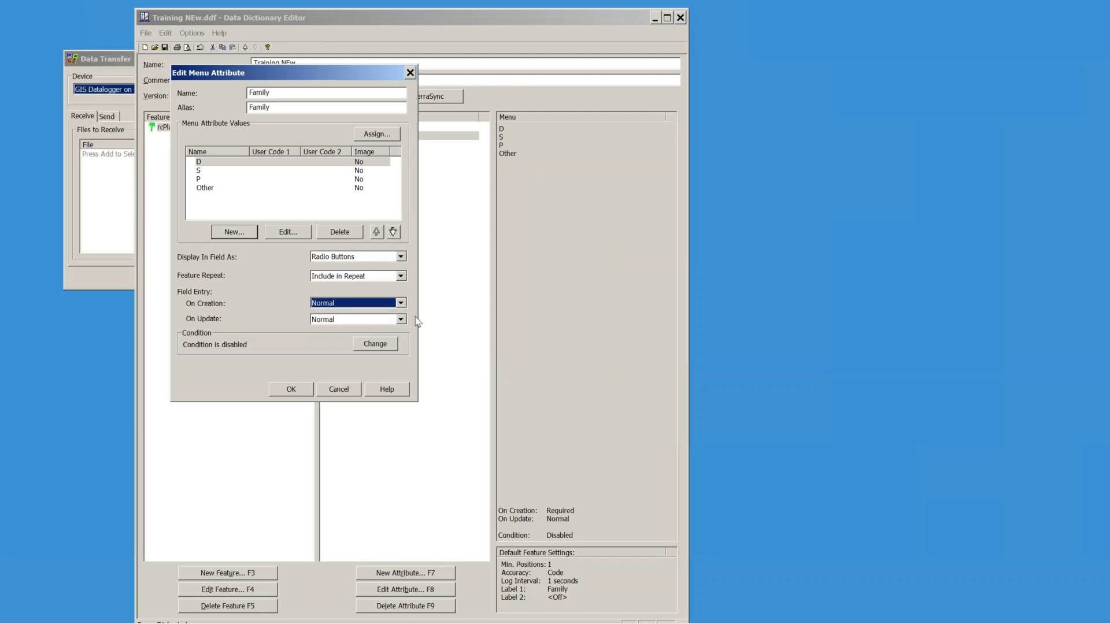
click(291, 389)
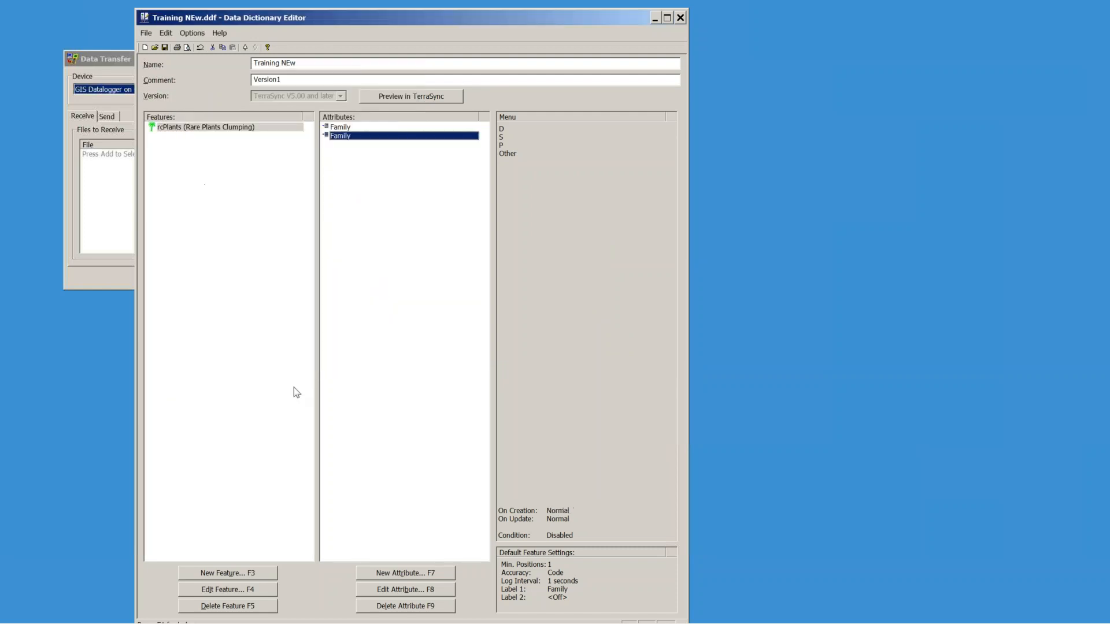
click(341, 128)
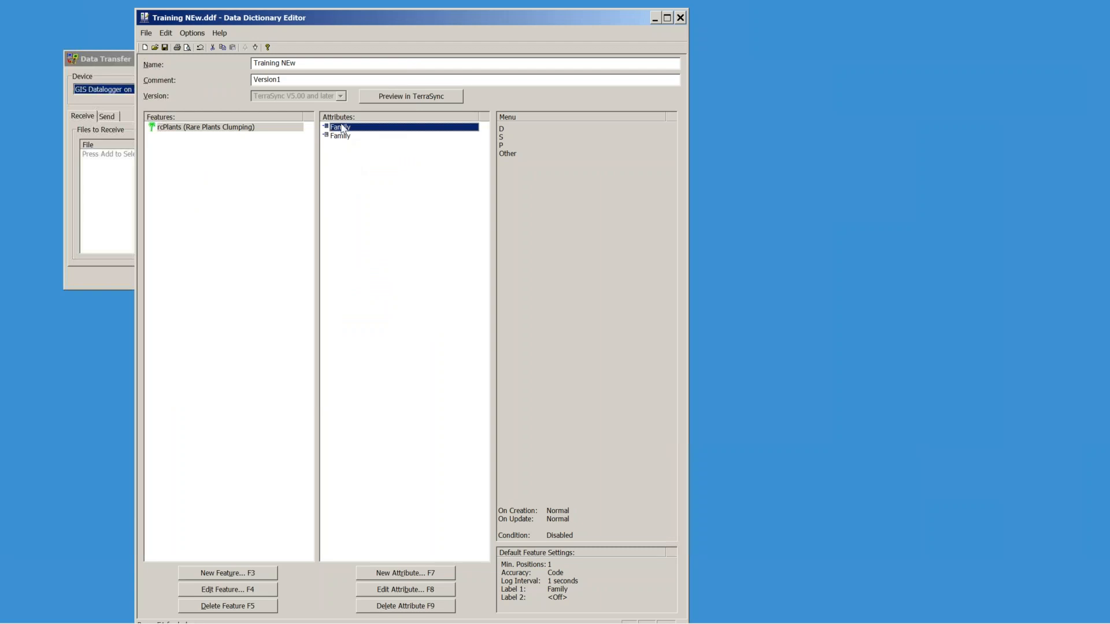
key(Delete)
Step: Remove the duplicate Family attribute and start a new menu attribute named Species
click(430, 354)
click(400, 574)
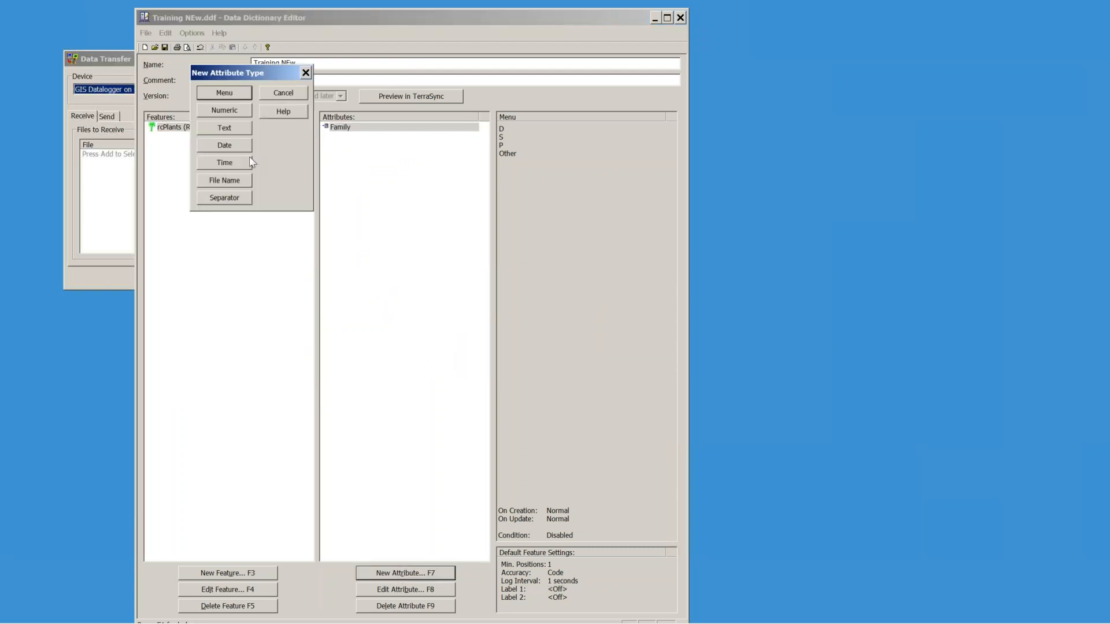
click(226, 96)
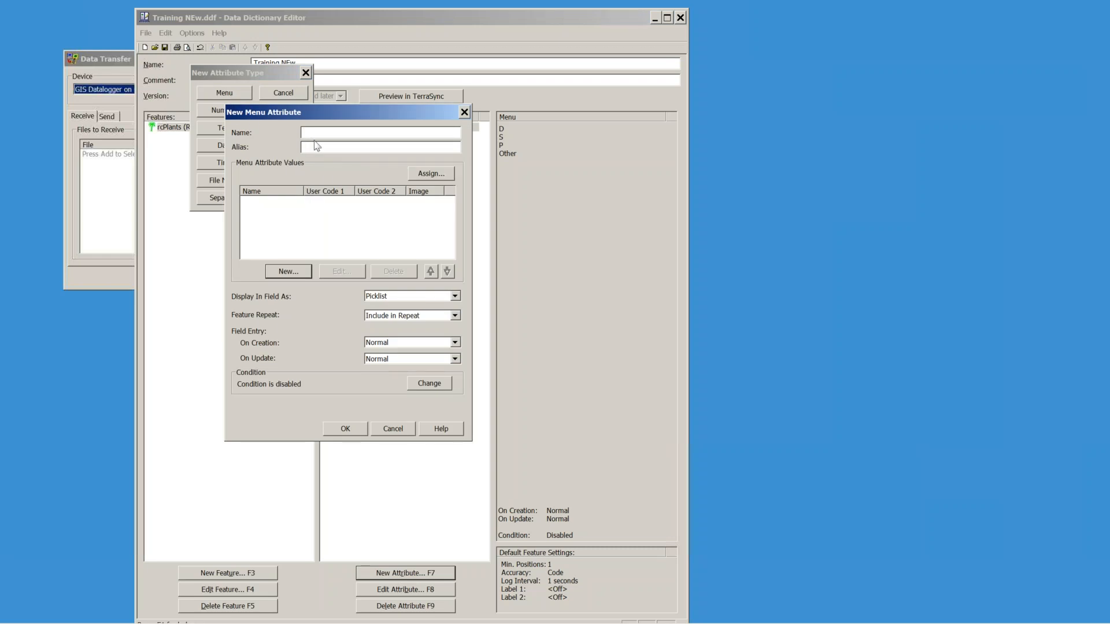
text(Spiecies)
Step: Add Picture Plant and Sundew as the Species menu values
key(alt+n)
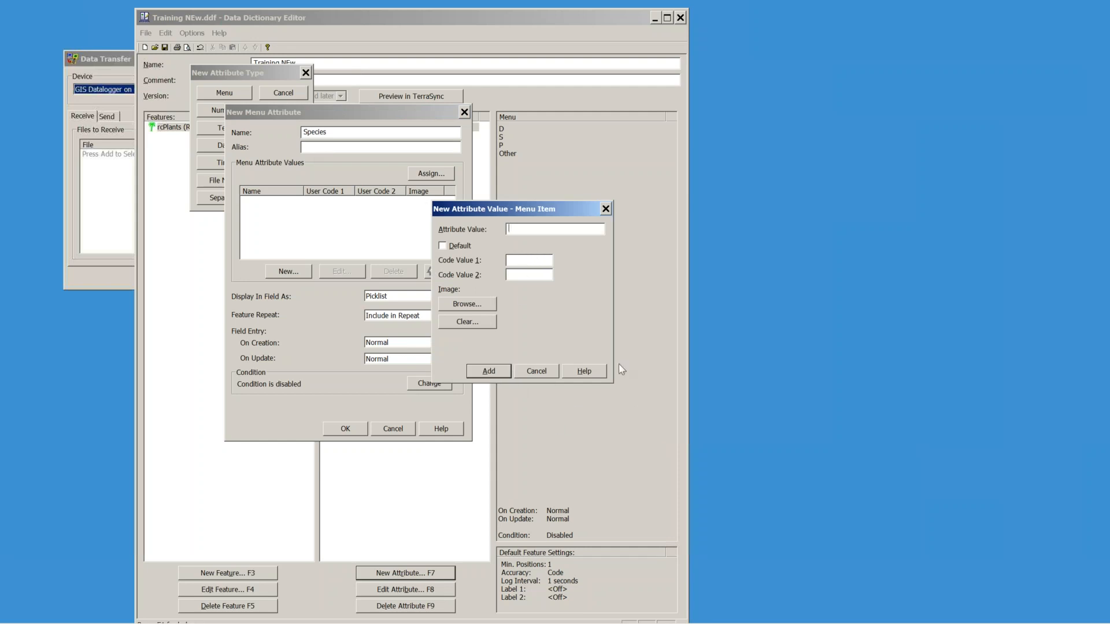
click(517, 230)
text(Picture Plant)
key(Return)
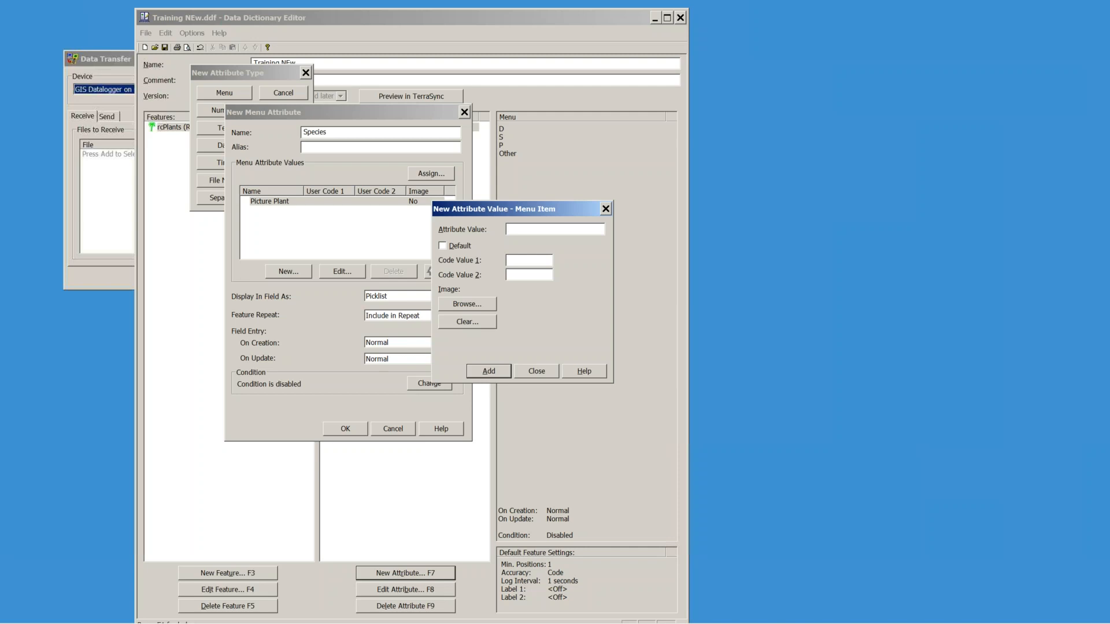
text(Sundew)
click(496, 372)
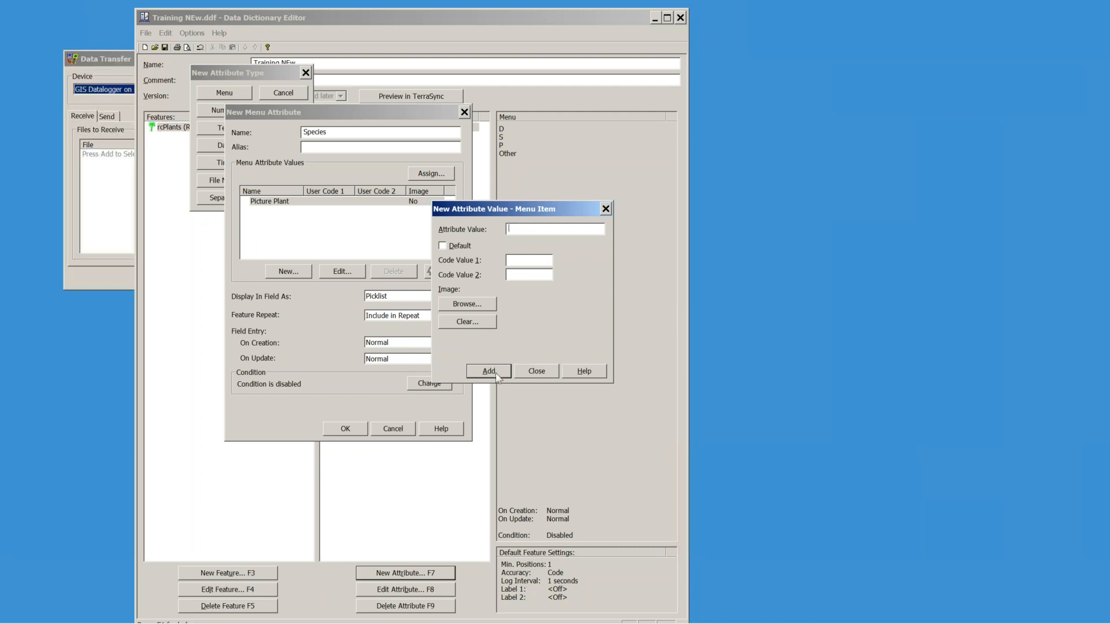
click(548, 372)
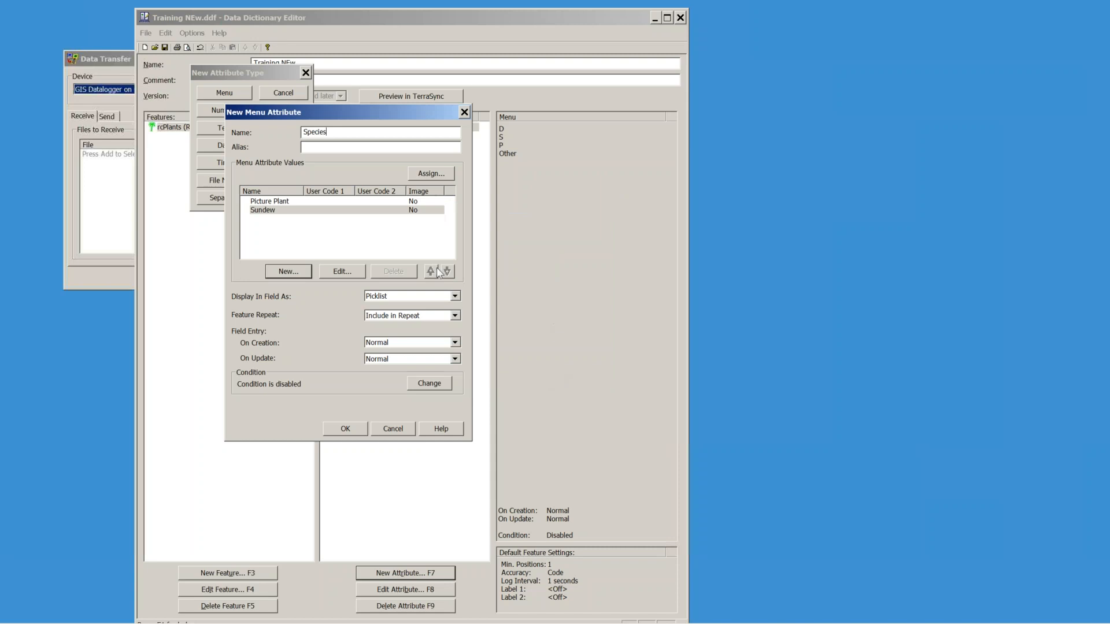
Step: Leave the value list unchanged, review the Sundew value, and confirm the Species attribute
click(429, 174)
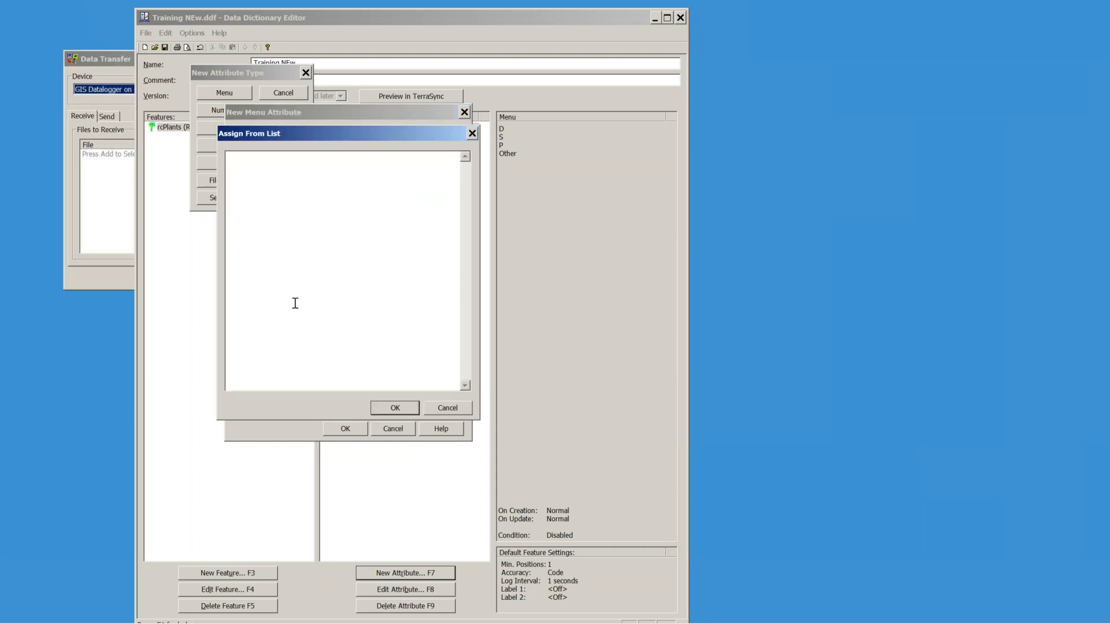
click(384, 413)
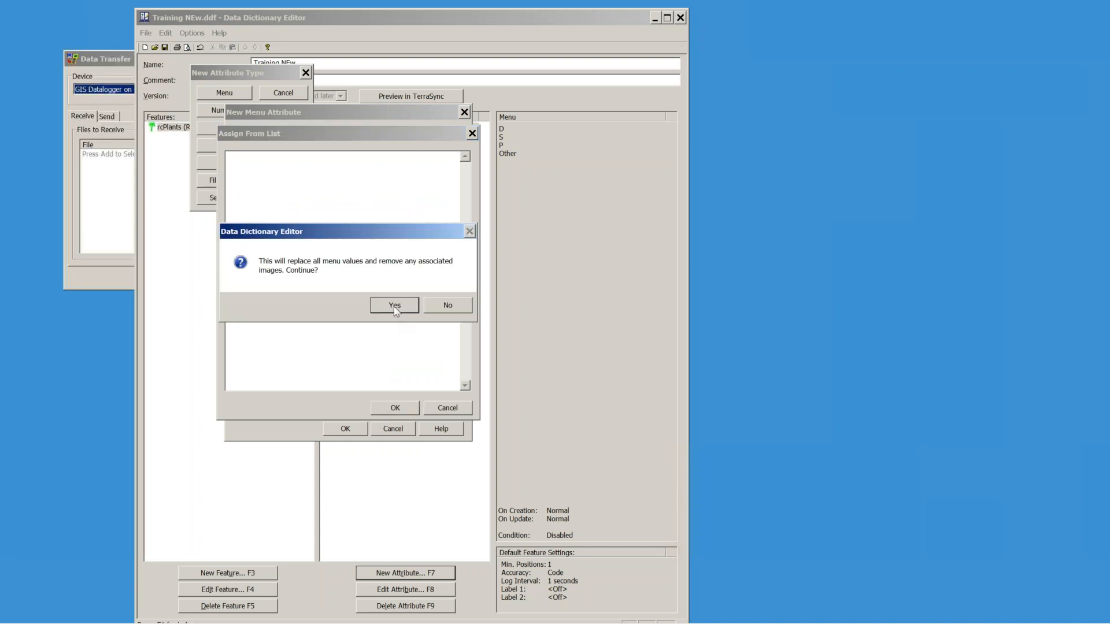
click(442, 307)
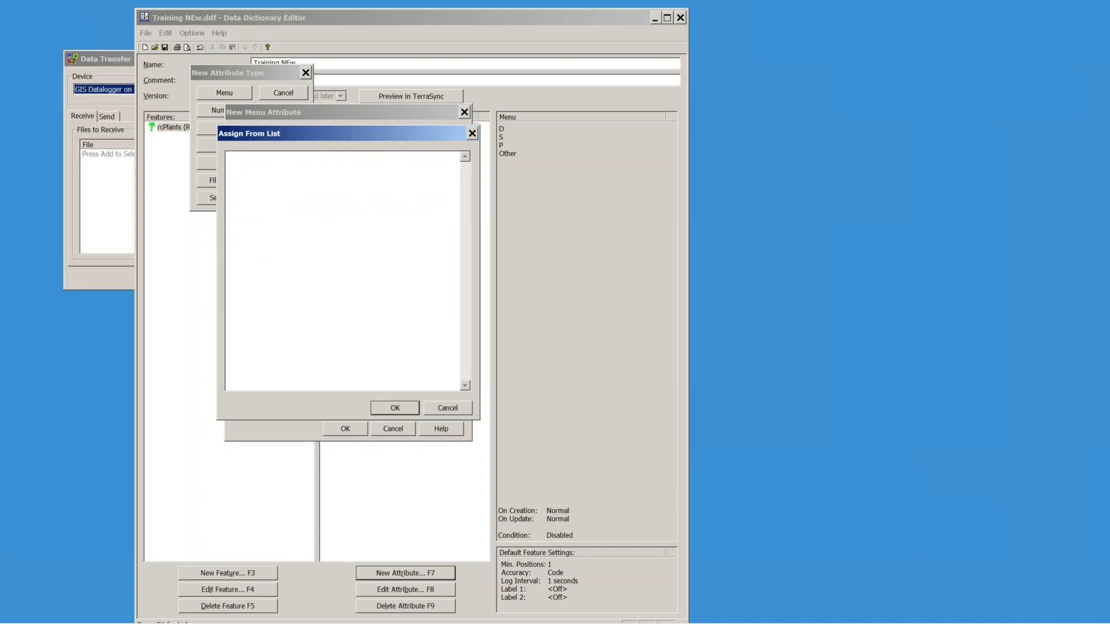
click(446, 412)
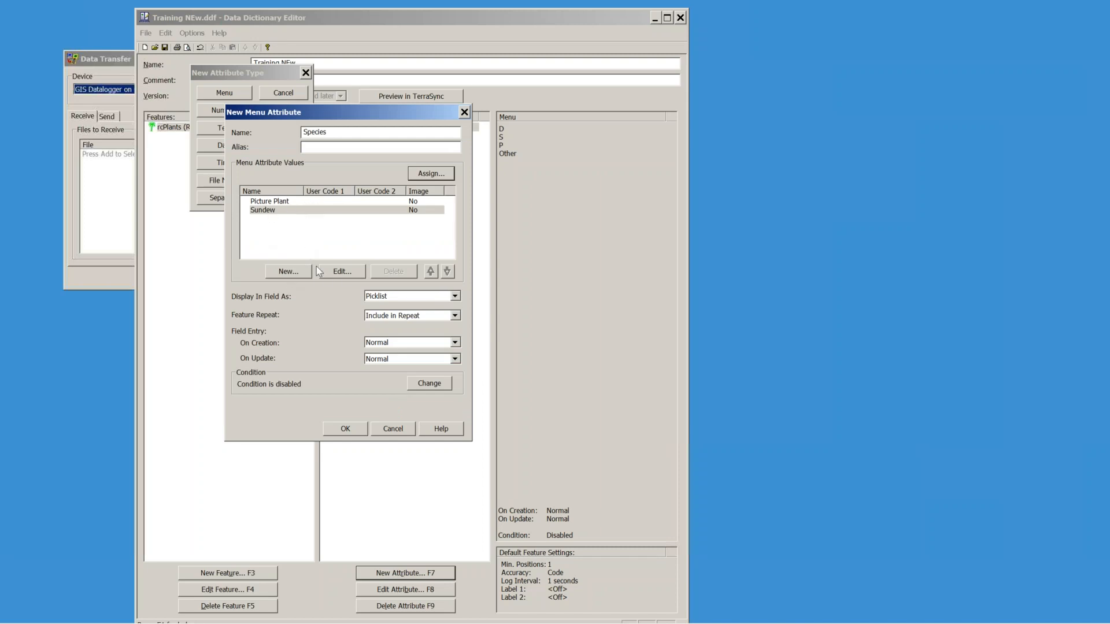
click(332, 275)
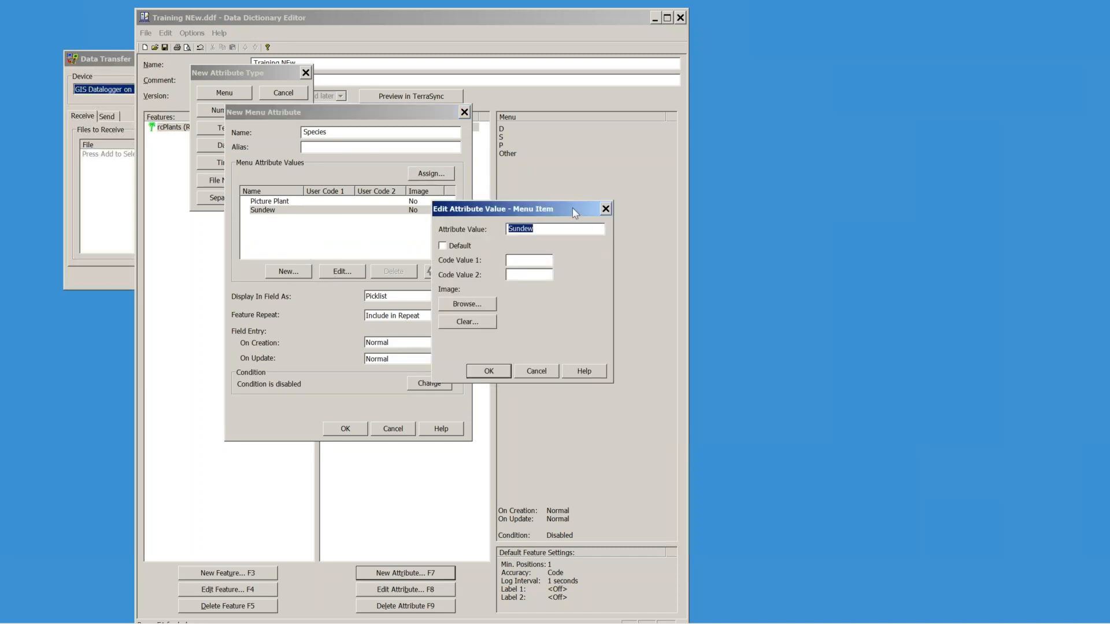
drag(571, 209, 610, 109)
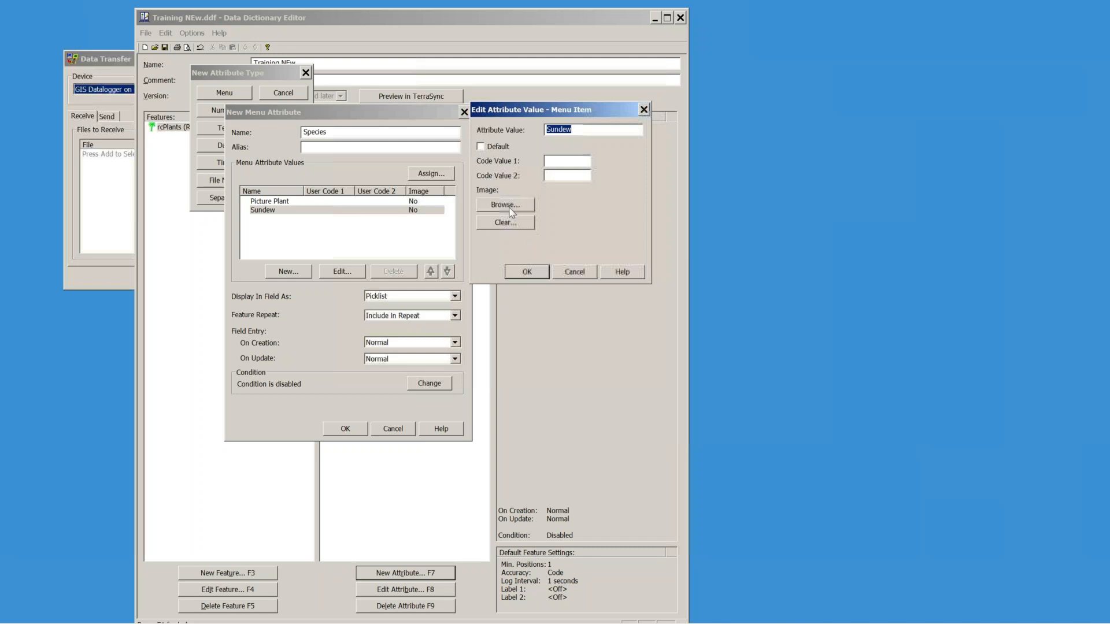
click(536, 272)
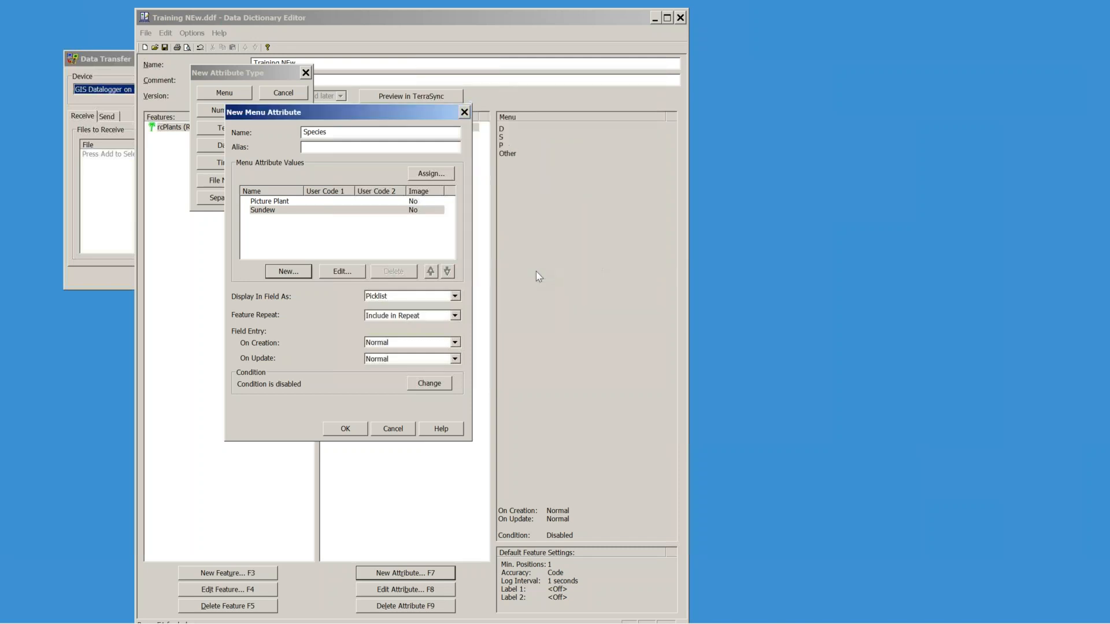
click(339, 432)
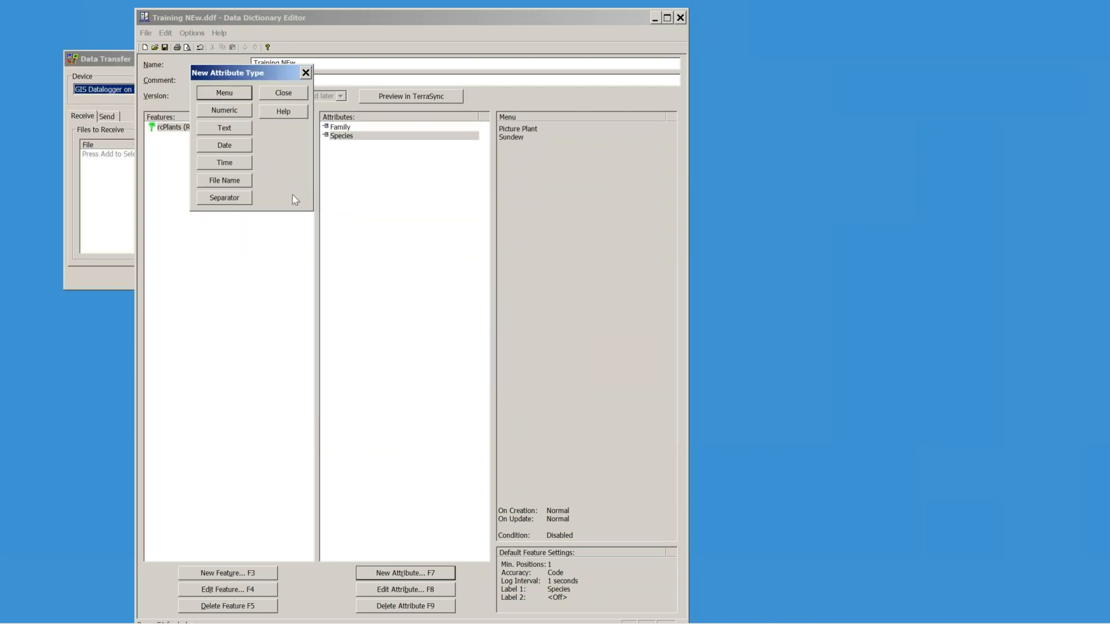
Step: Create a numeric attribute nFlower with the alias Number Of Flowers
click(284, 94)
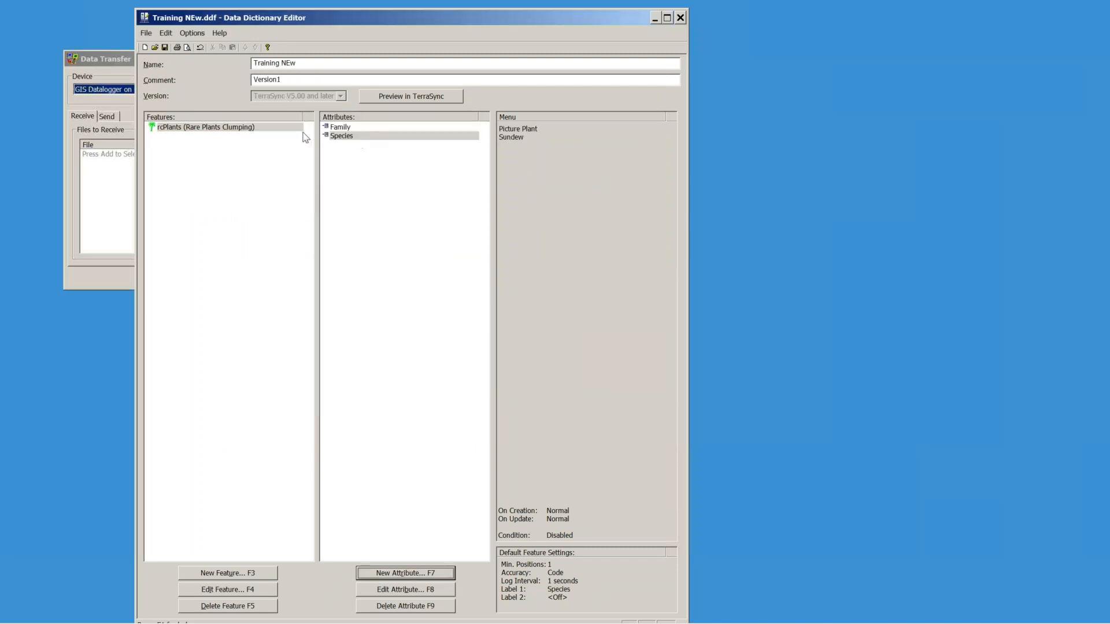
click(405, 573)
click(234, 109)
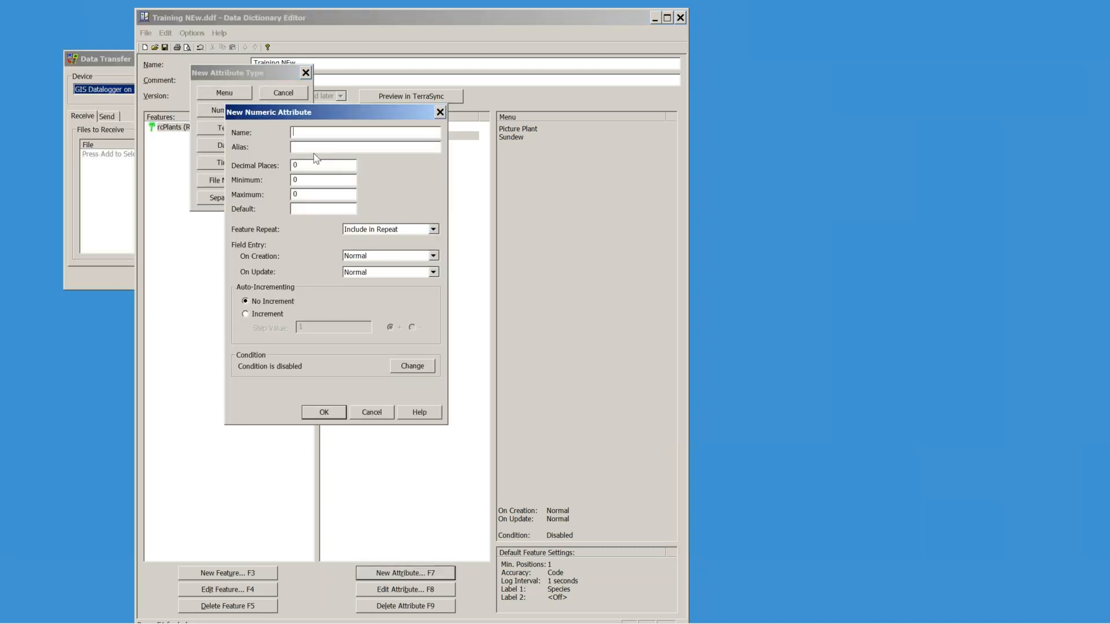
text(N)
text(Flowe)
text(Number)
text( Of Flowe)
Step: Give nFlower 0 decimals, a 0 to 1000 range, and default 0, then confirm it
double_click(295, 166)
double_click(319, 180)
key(Tab)
text(1000)
key(Tab)
text(0)
drag(323, 114, 339, 163)
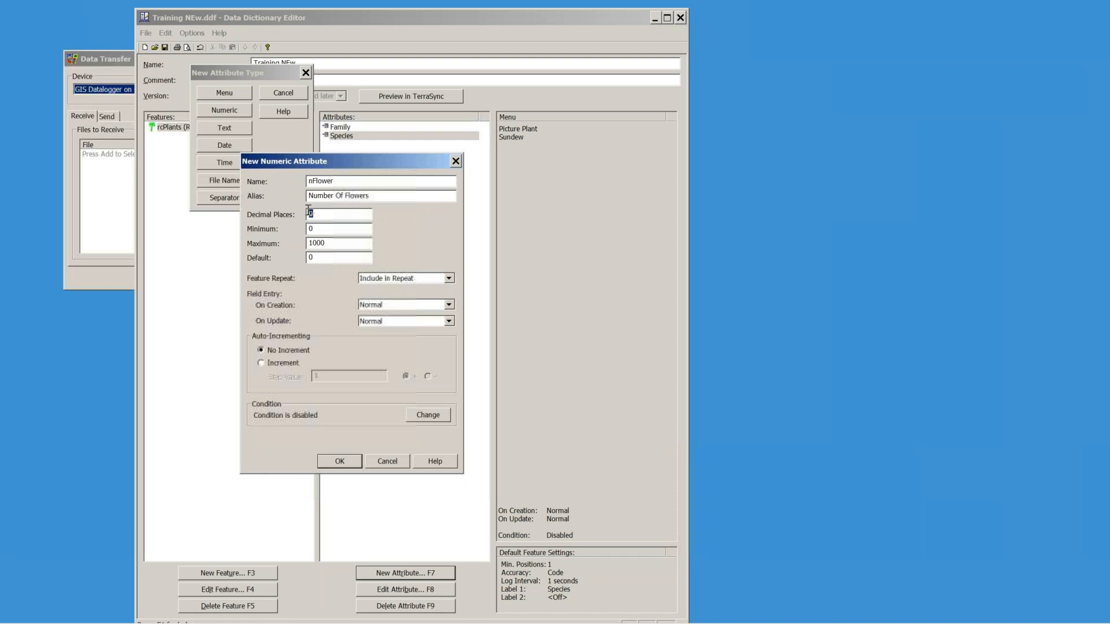
key(Tab)
double_click(321, 256)
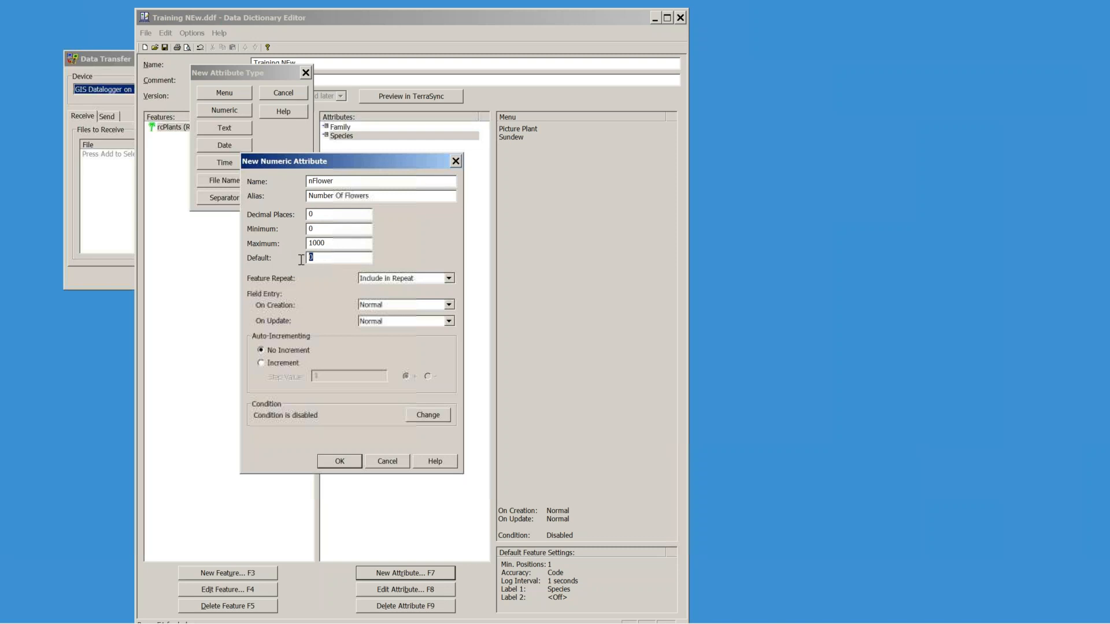
click(341, 462)
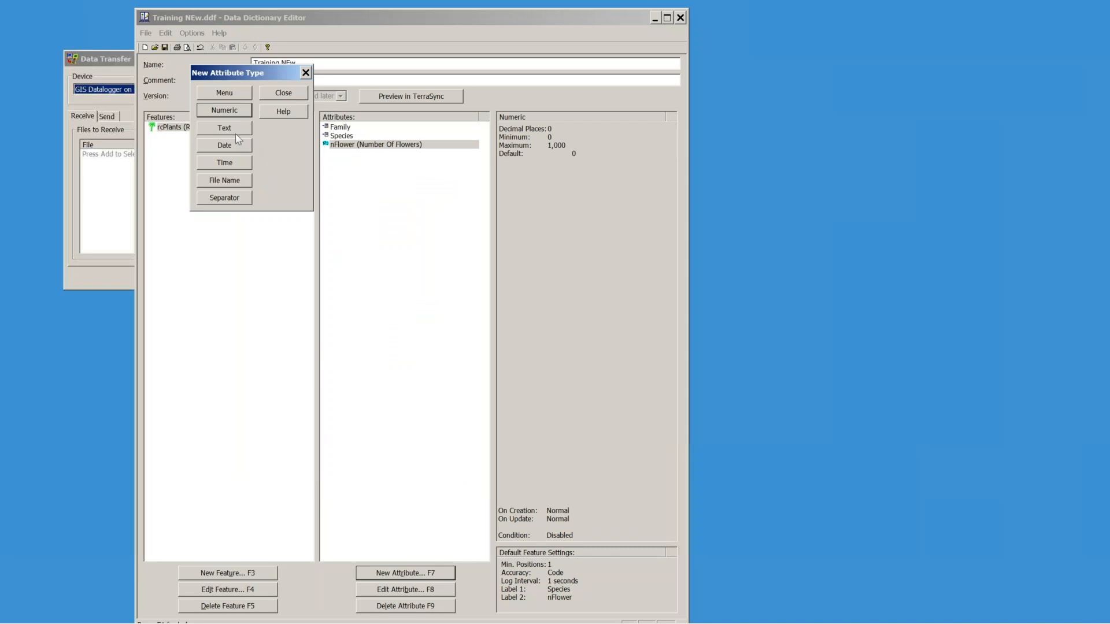
Step: Create a text attribute named Notes with length 250
drag(239, 75, 255, 130)
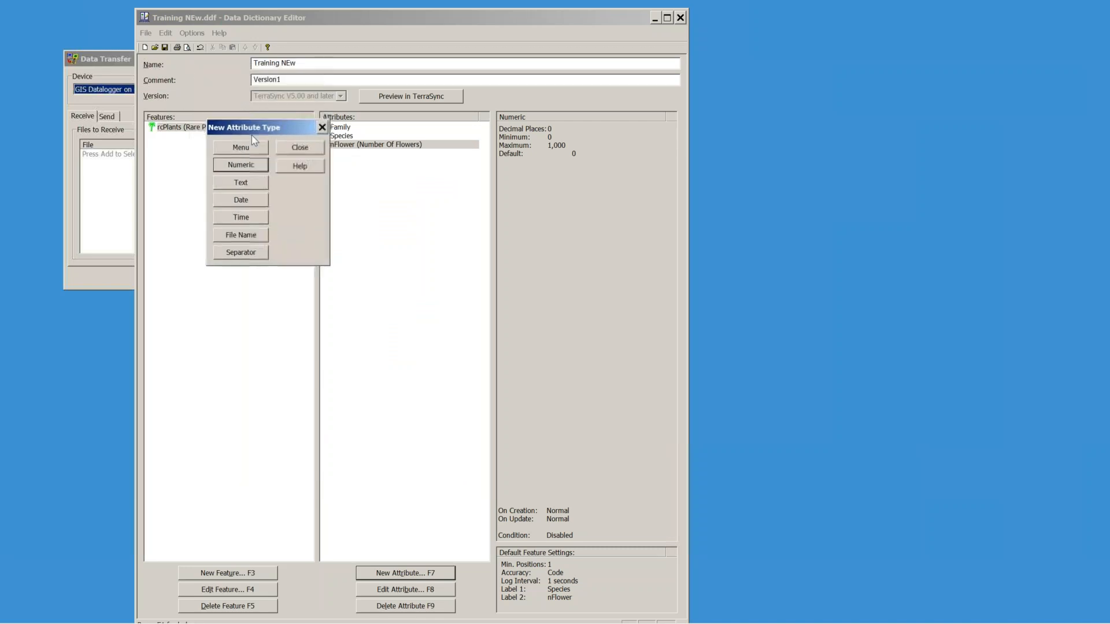
click(238, 184)
text(Notes)
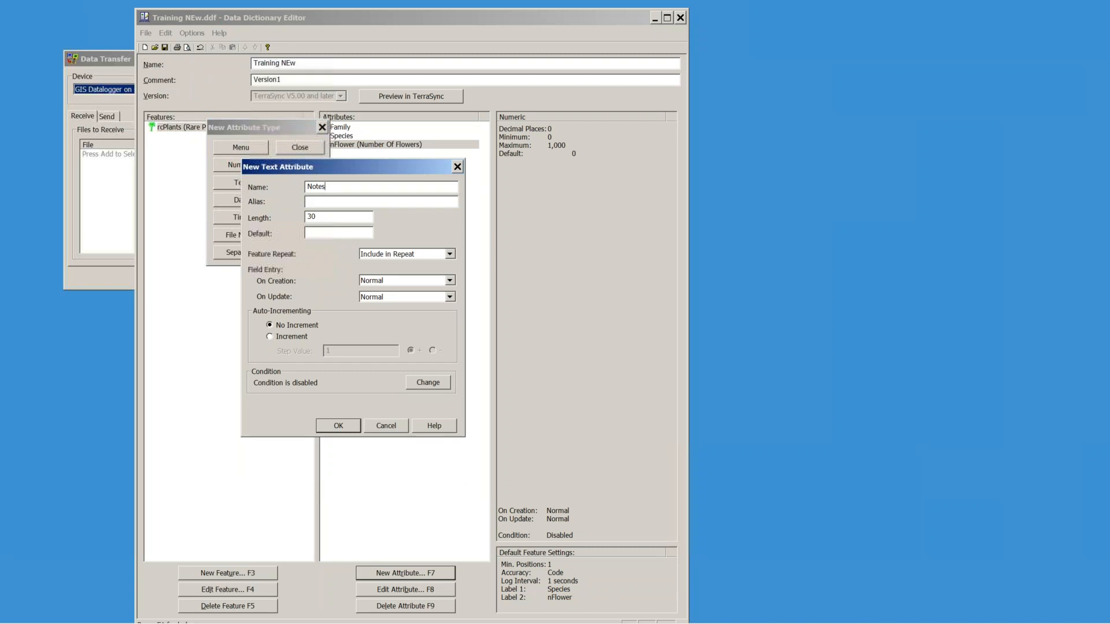
double_click(312, 217)
text(250)
Step: Correct the rejected Notes length to 230 and confirm the attribute
drag(331, 219, 306, 219)
click(351, 428)
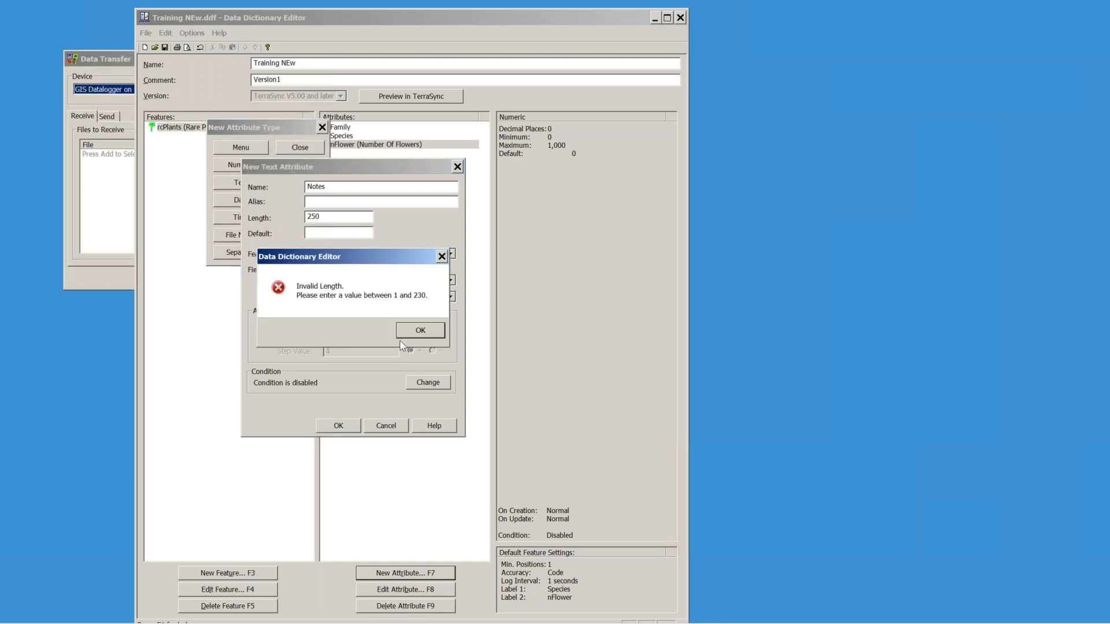
click(413, 333)
text(230)
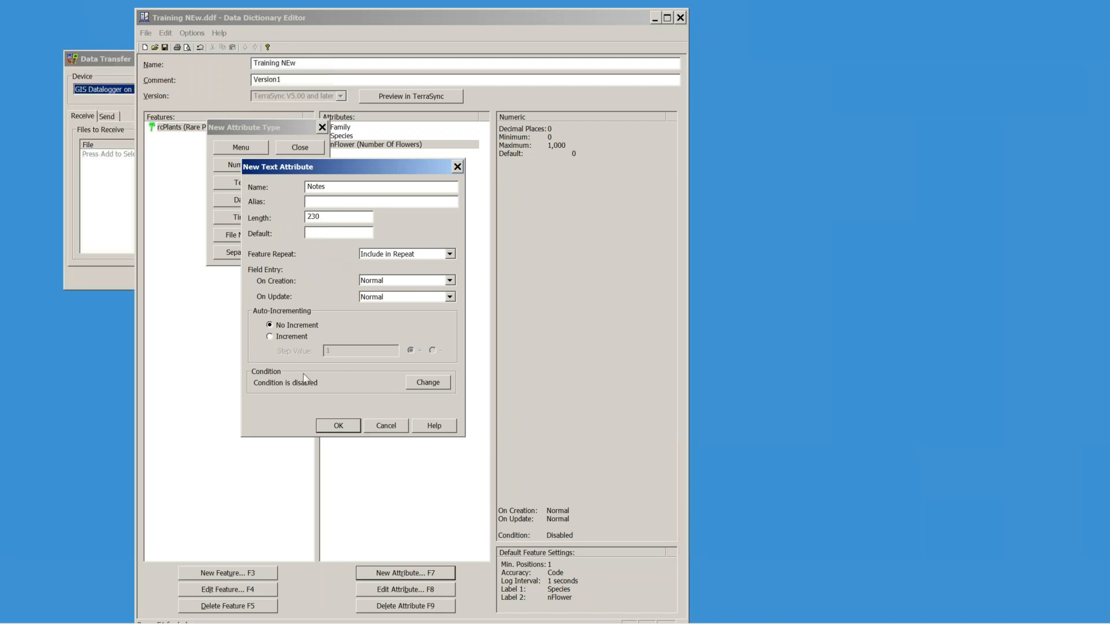
click(338, 427)
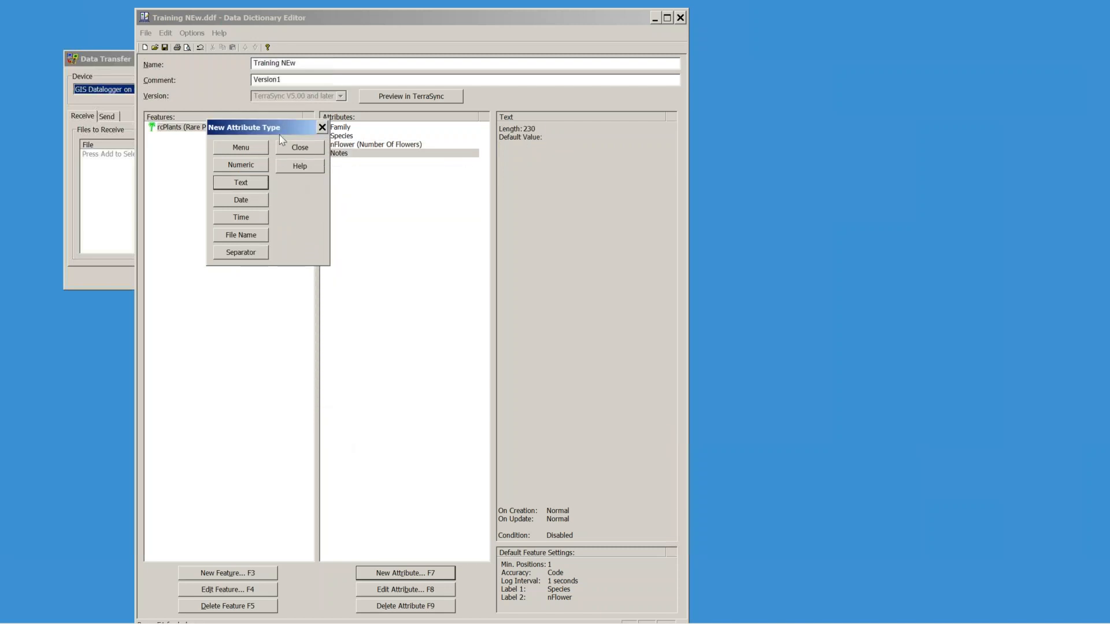
drag(282, 127, 257, 154)
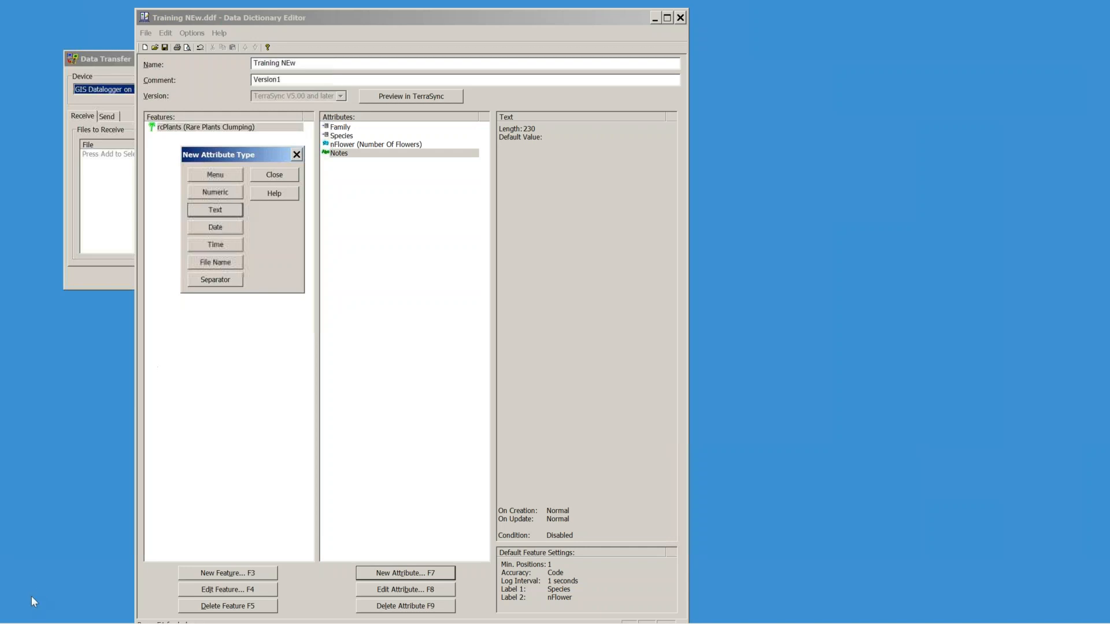
mouse_move(15, 617)
click(141, 611)
click(102, 22)
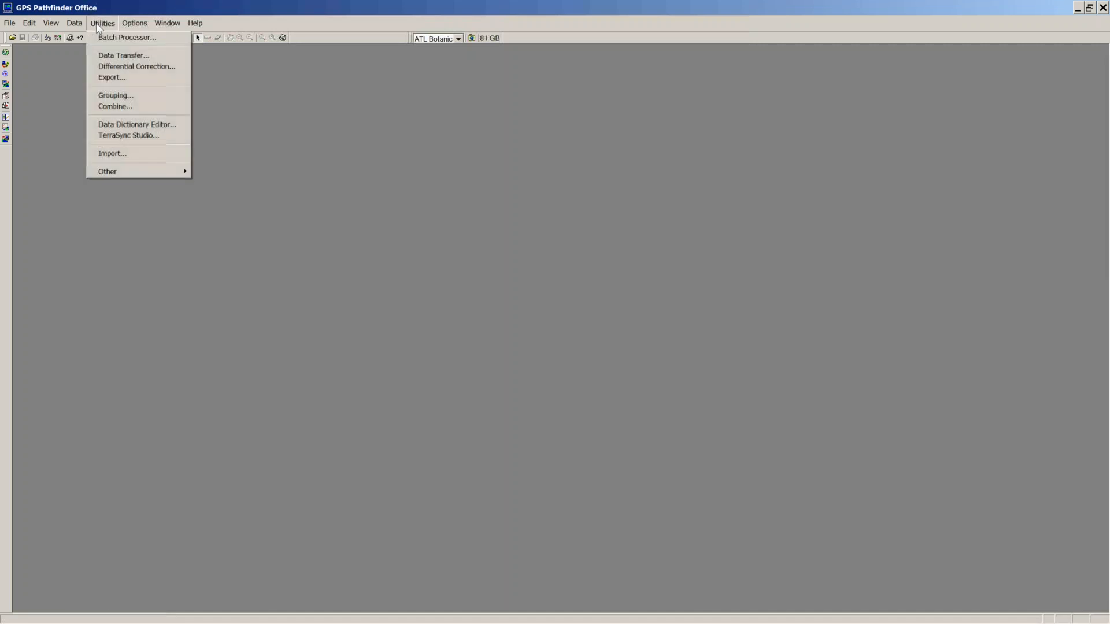
click(112, 77)
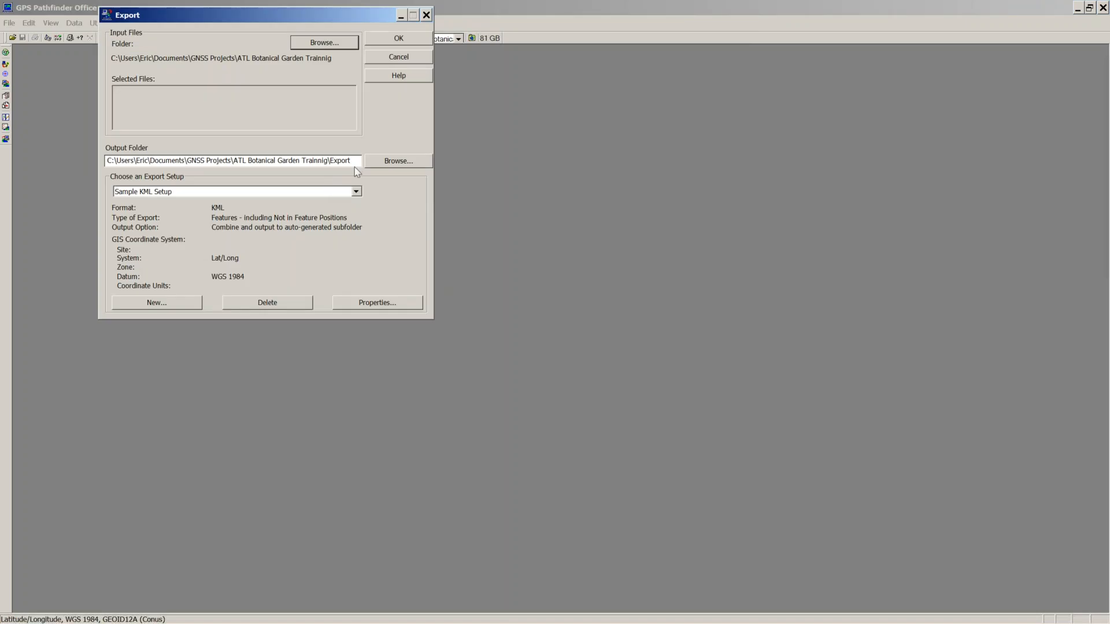
click(378, 303)
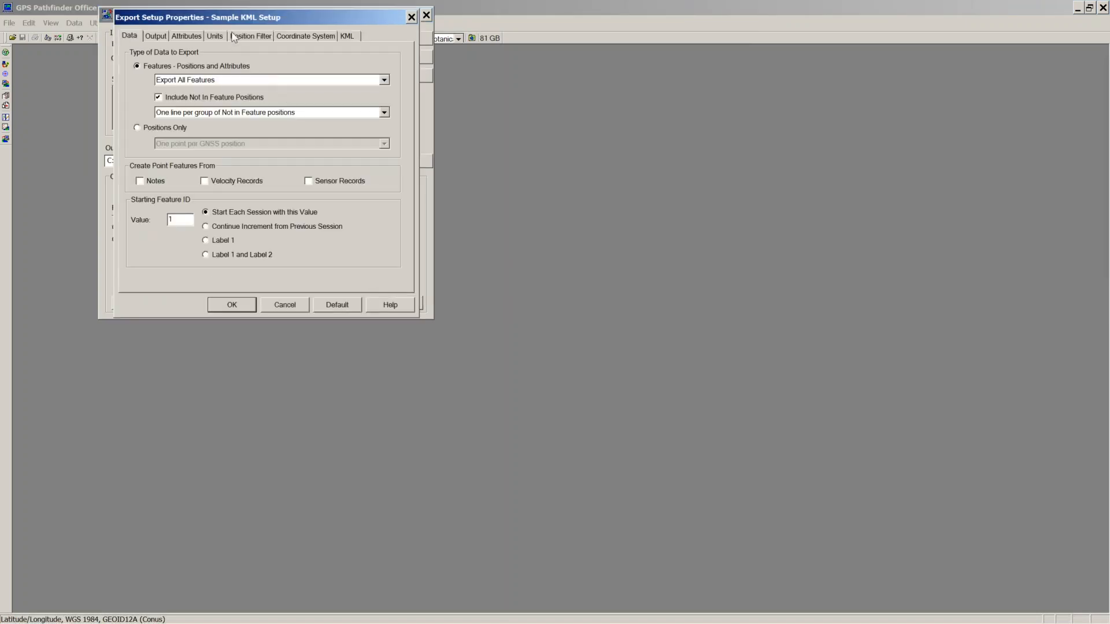
click(195, 37)
click(139, 154)
click(139, 162)
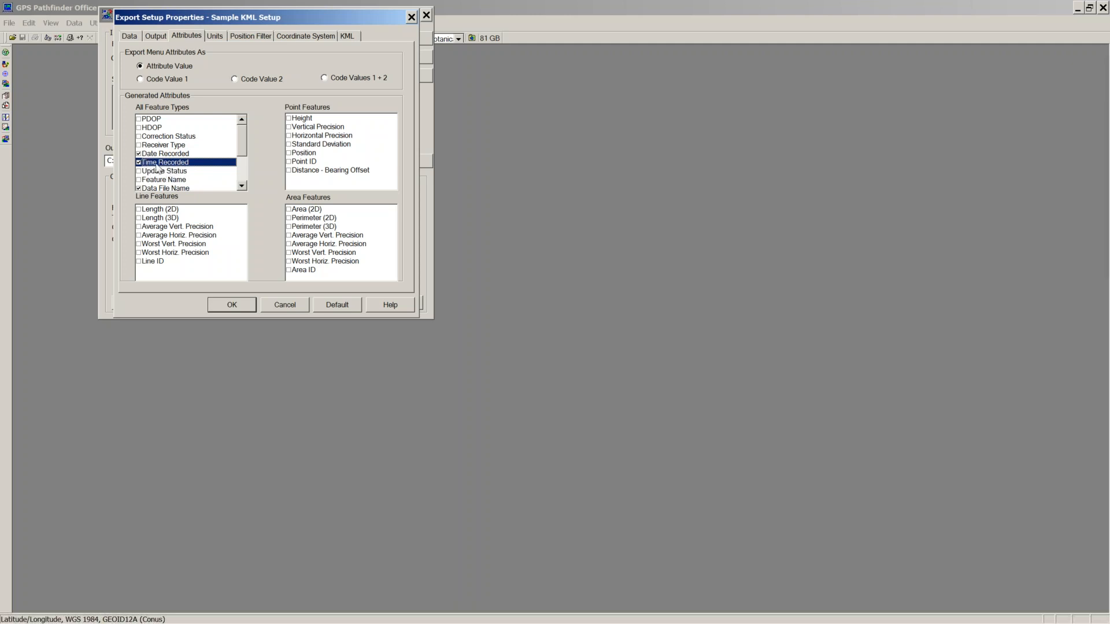
click(138, 154)
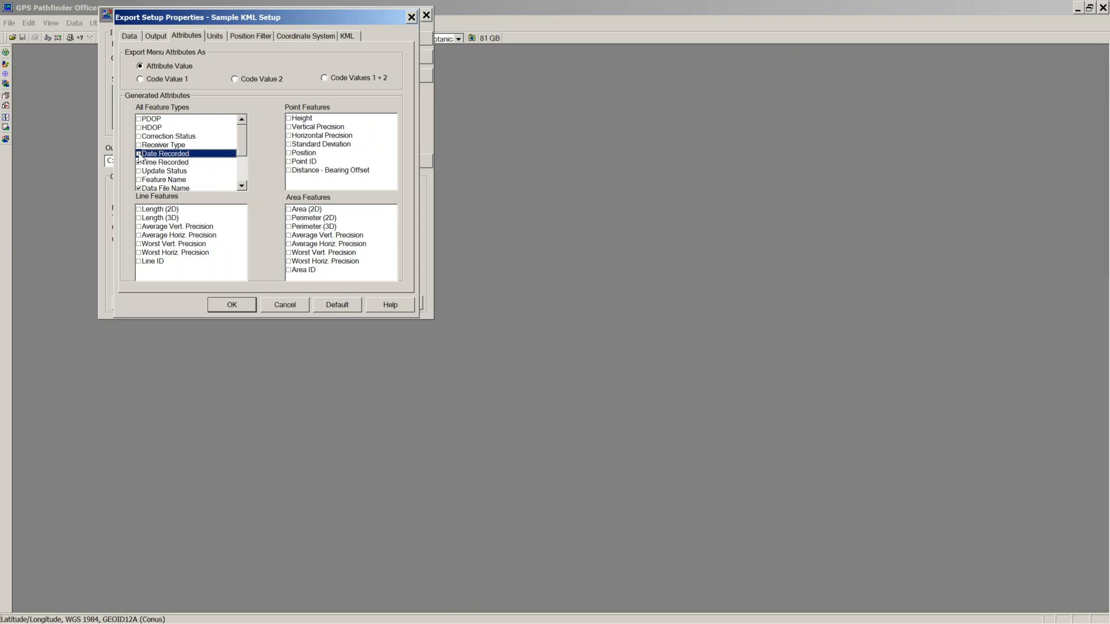
click(139, 161)
click(139, 154)
click(139, 162)
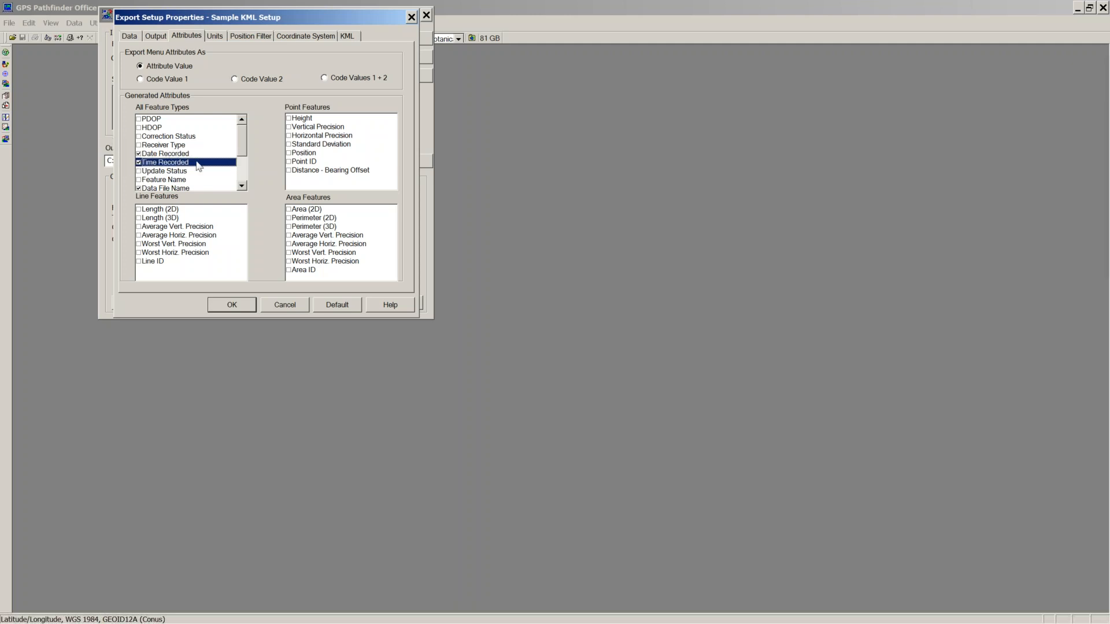
click(296, 308)
click(426, 15)
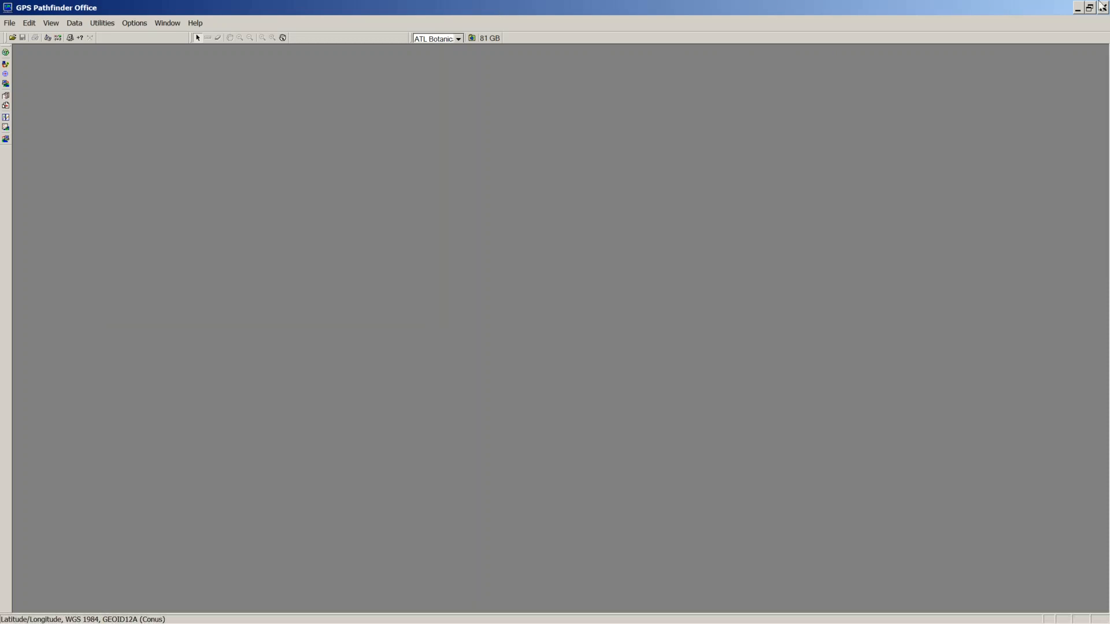
click(1077, 8)
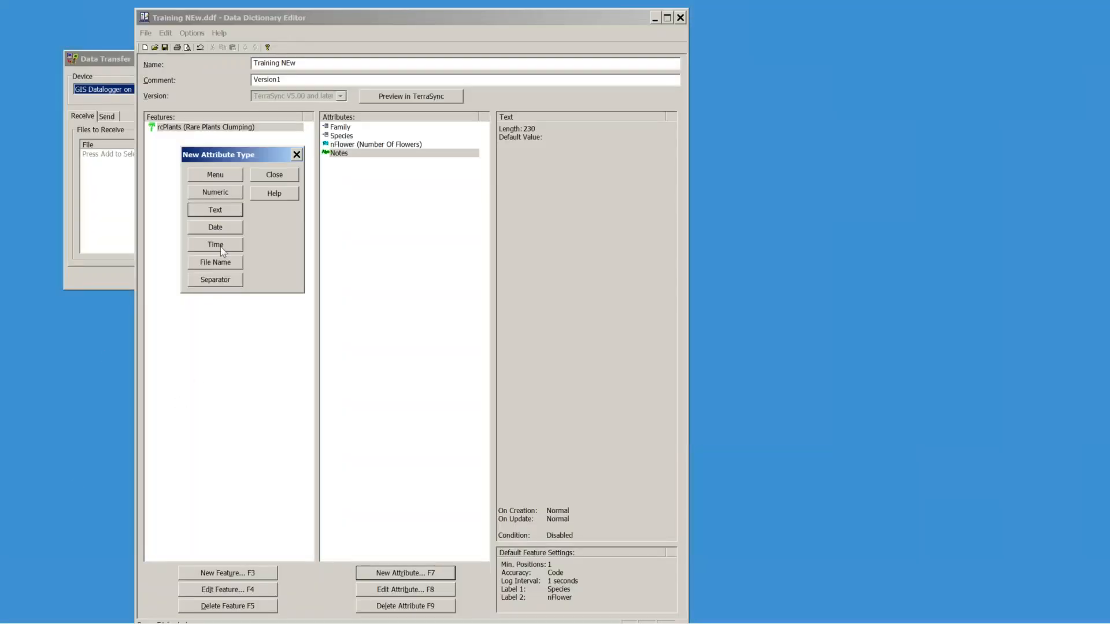
Step: Add a date attribute dCollected with the alias Date Collected
click(219, 228)
text(d)
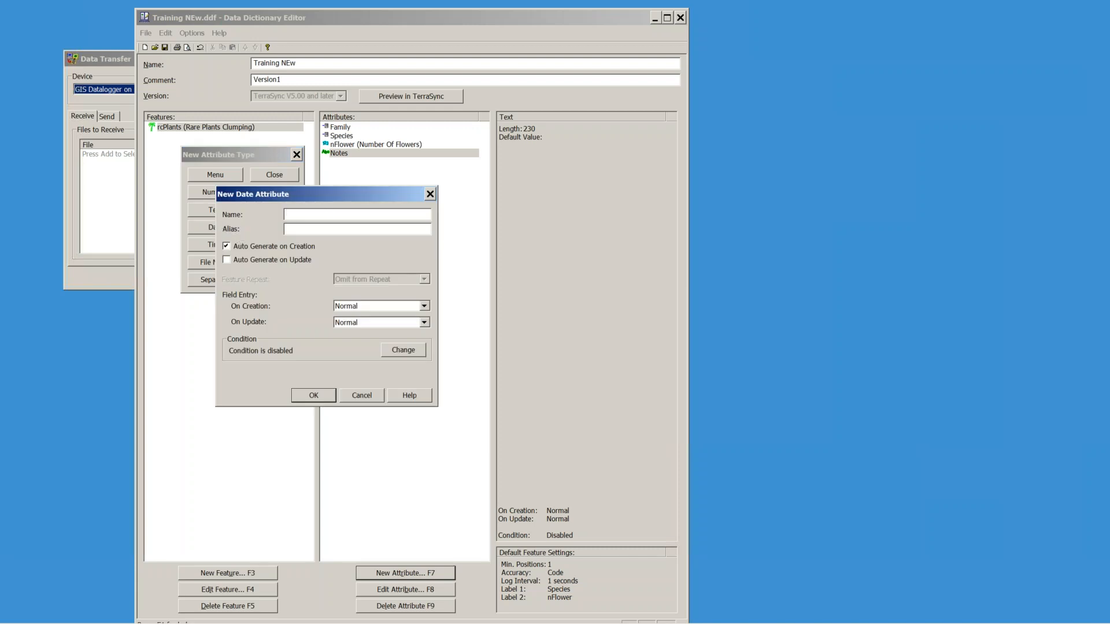
text(Date)
key(BackSpace)
key(BackSpace)
key(BackSpace)
text(dCollectedDate Collectee)
click(313, 396)
Step: Add a time attribute tCollect with the alias Time Collected
click(216, 245)
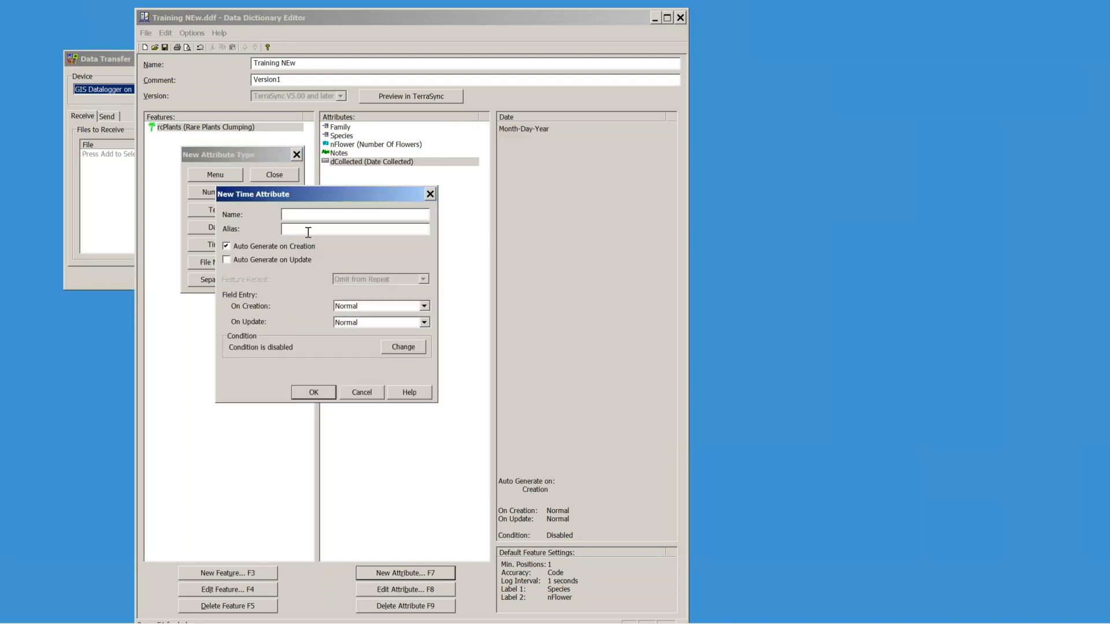
text(tCollect)
click(322, 229)
text(Time Collected)
click(313, 392)
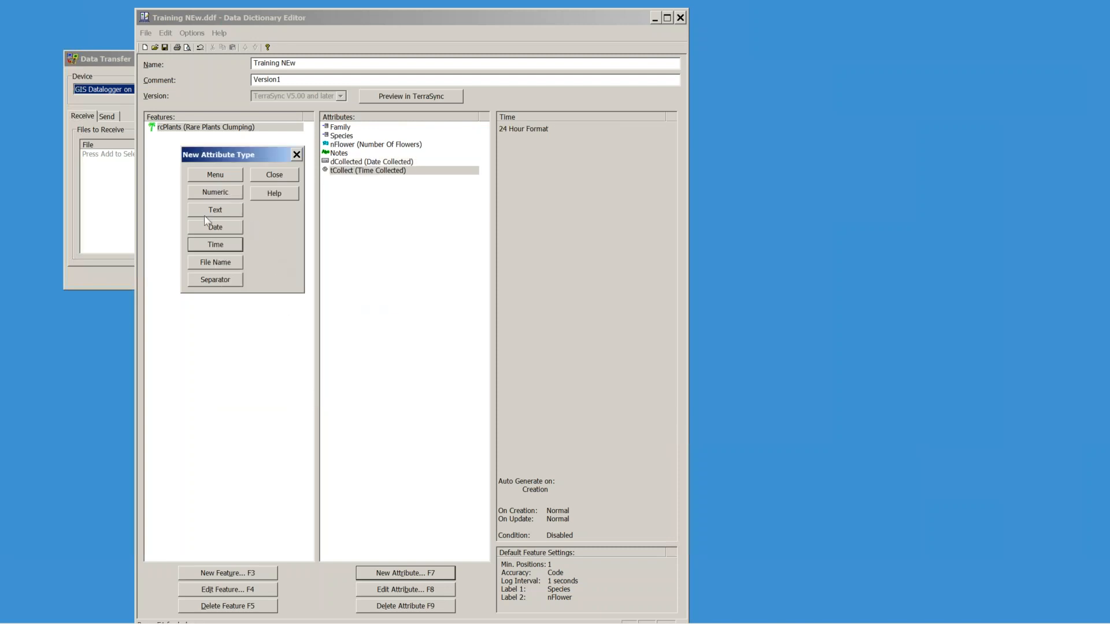
Step: Add a file name attribute named Photo to rcPlants
click(282, 178)
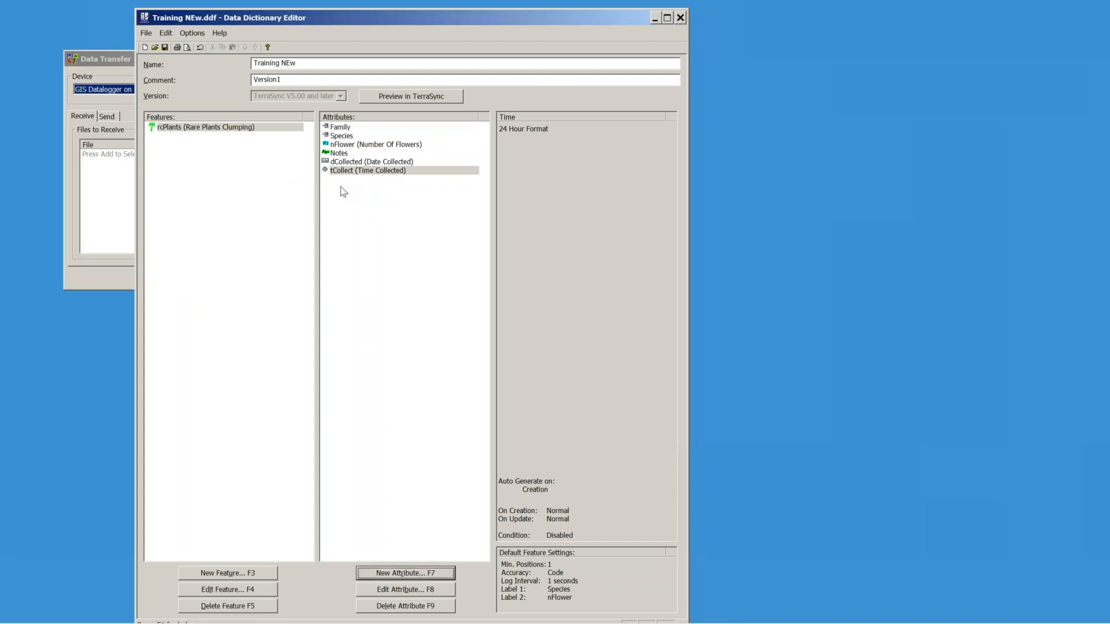
click(403, 573)
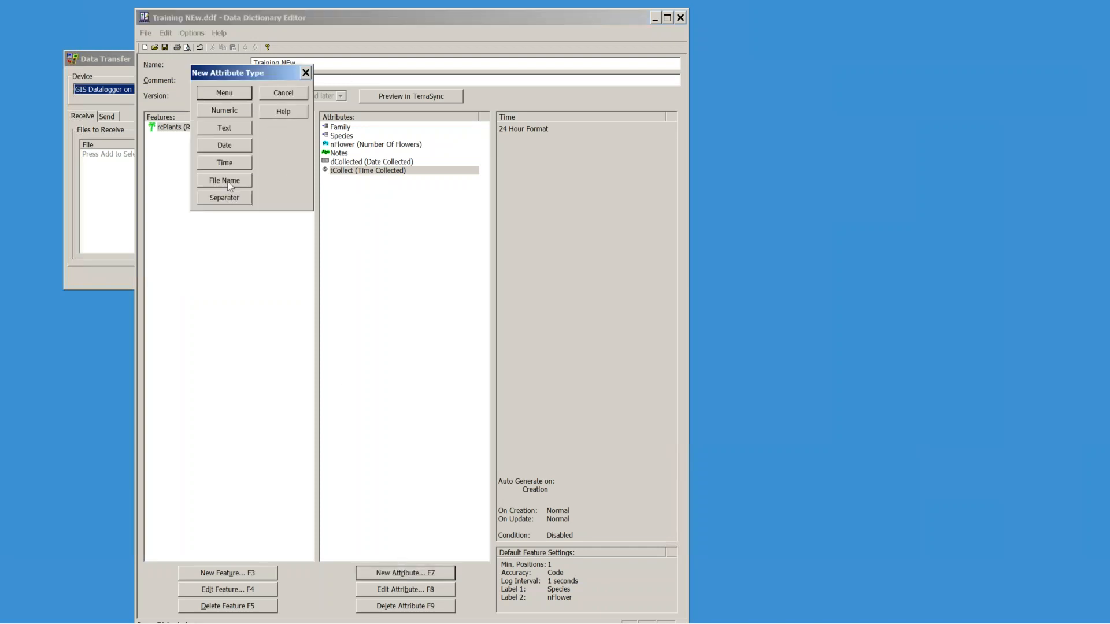
drag(264, 76, 248, 174)
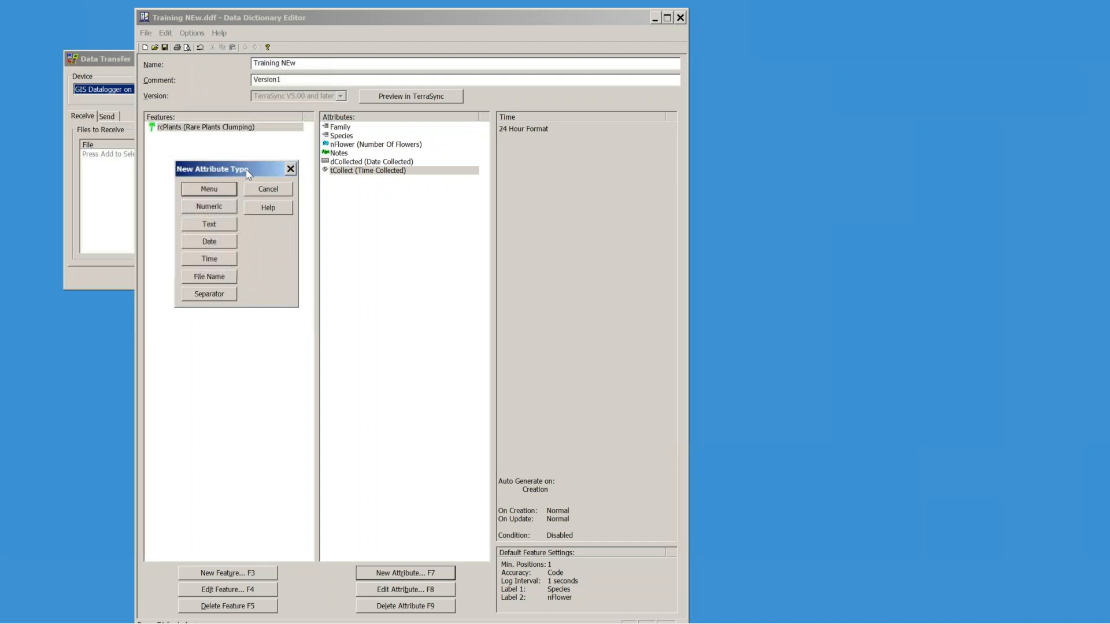
click(213, 280)
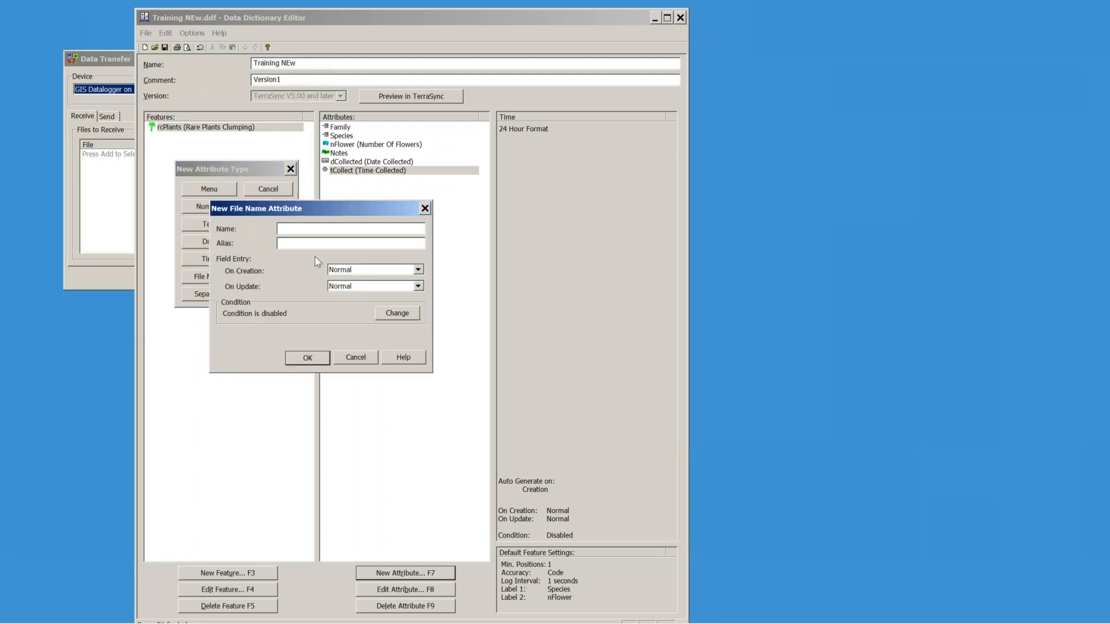
text(Photo)
click(308, 356)
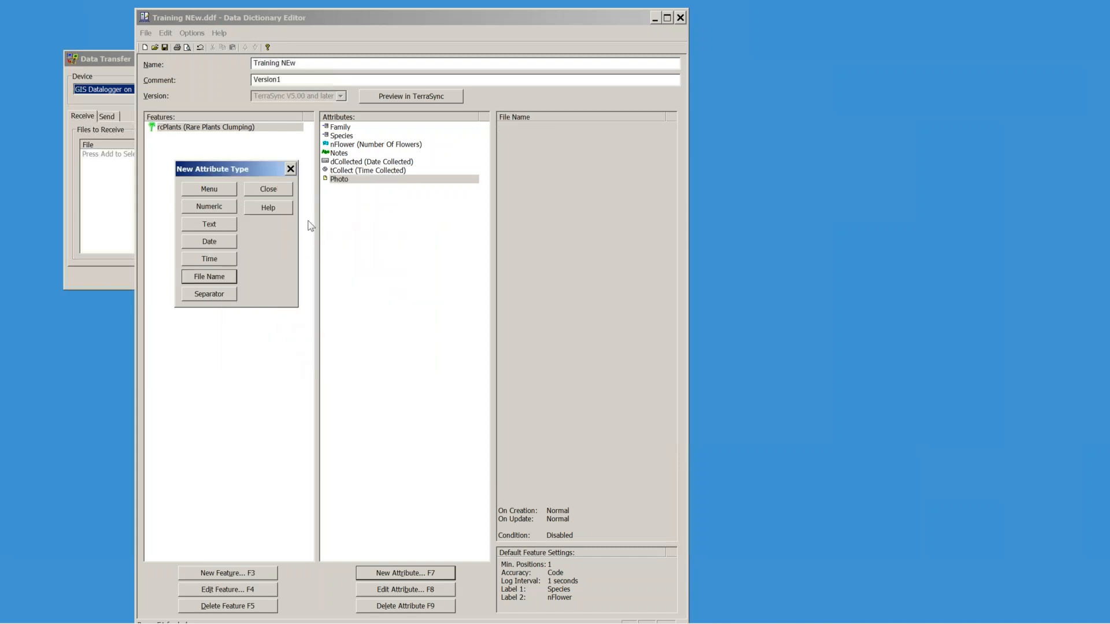
Step: Add a second file name attribute named Photo2 to rcPlants
click(280, 191)
click(340, 180)
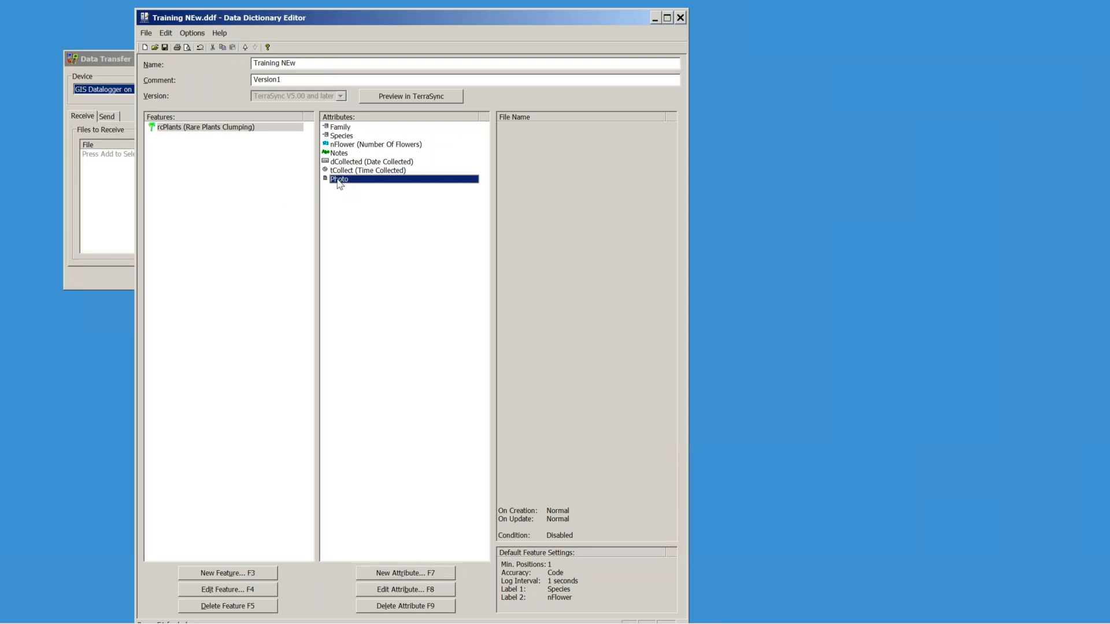
click(394, 573)
click(225, 181)
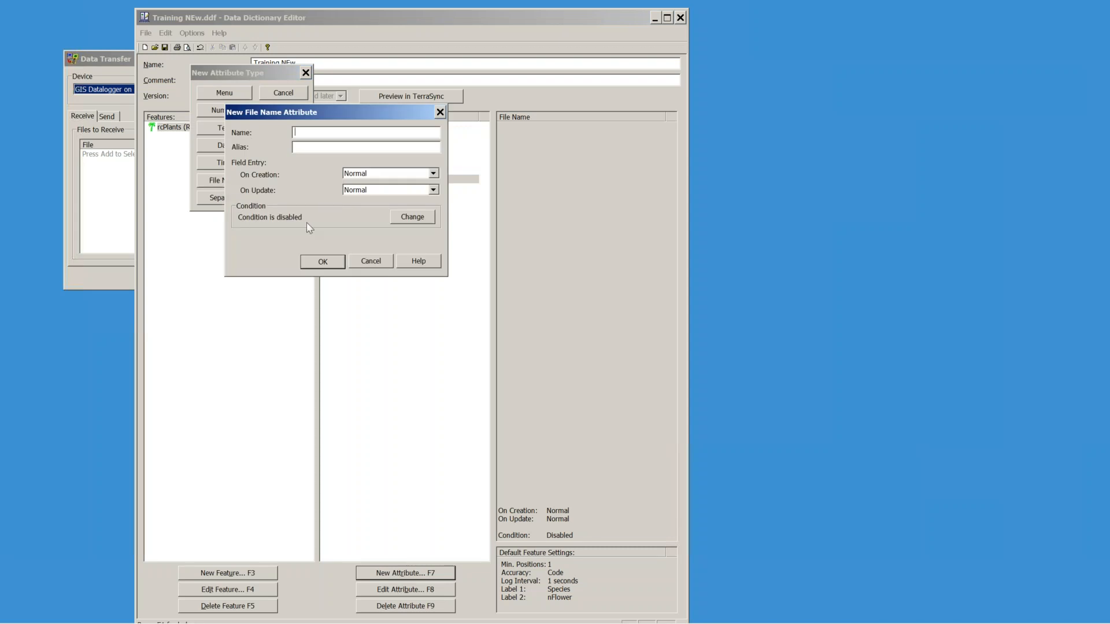
text(Po)
text(ot)
text(o2)
click(321, 263)
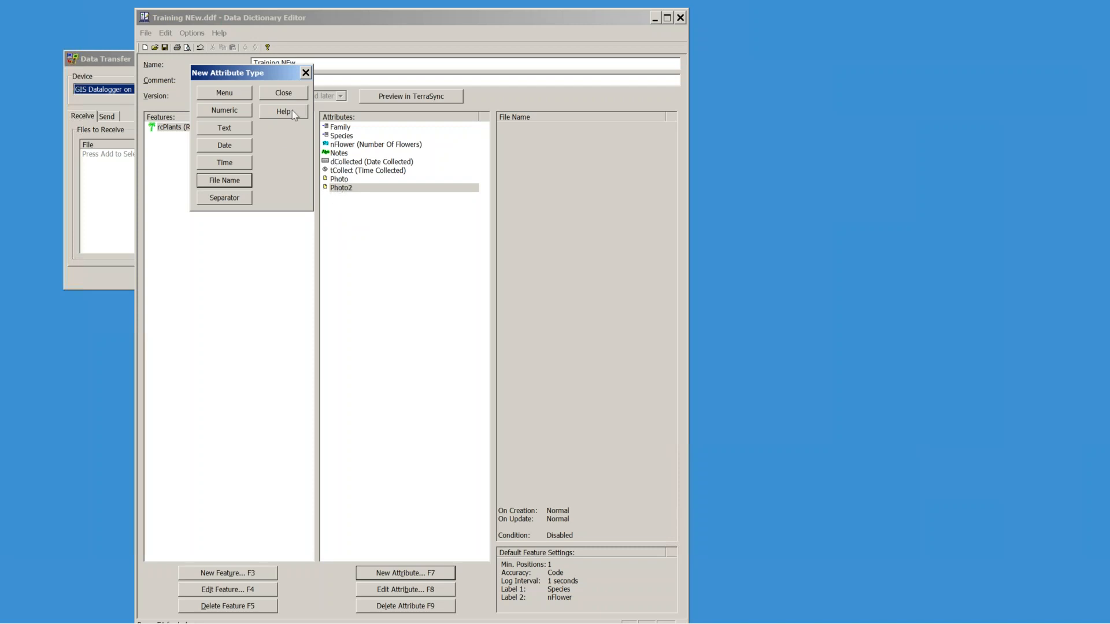
click(292, 93)
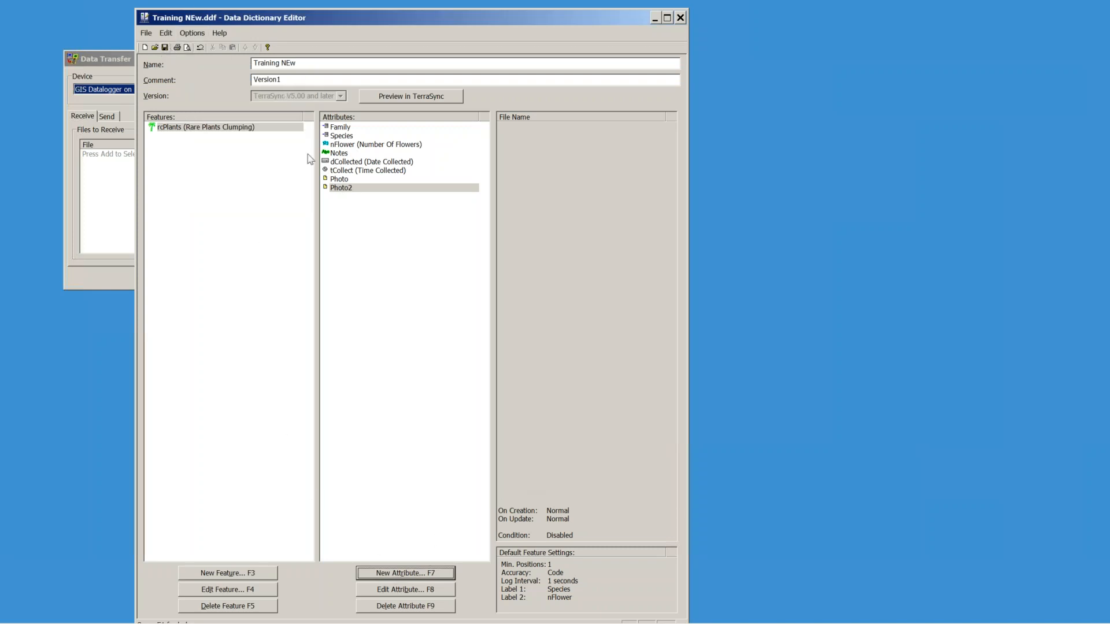
Step: Preview the dictionary in TerraSync Professional and start a Rare Plants Clumping record
click(410, 96)
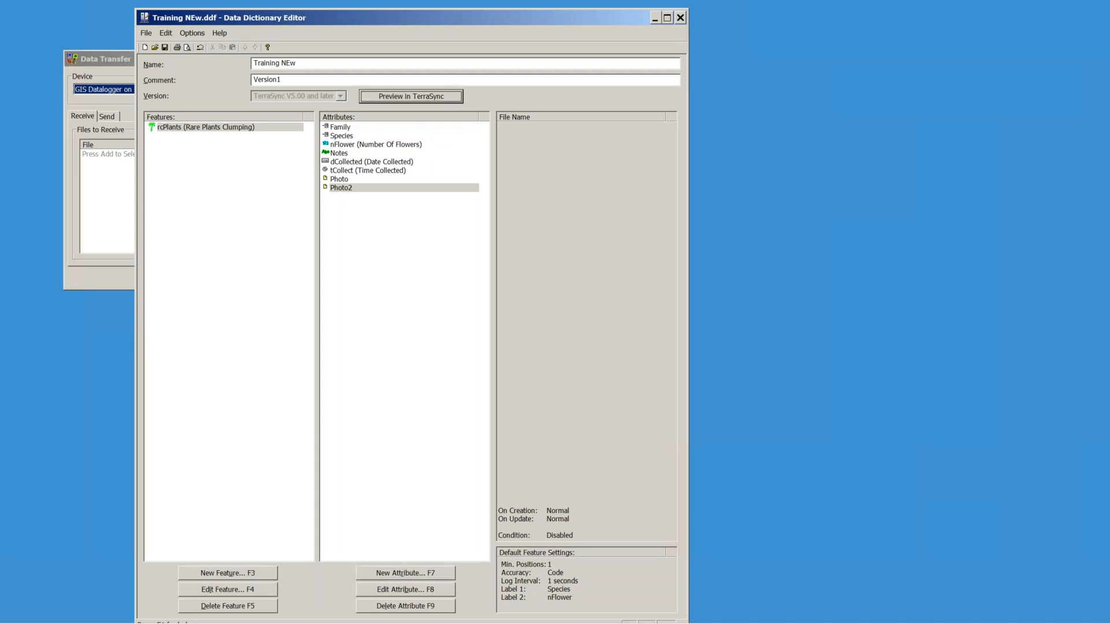
click(554, 290)
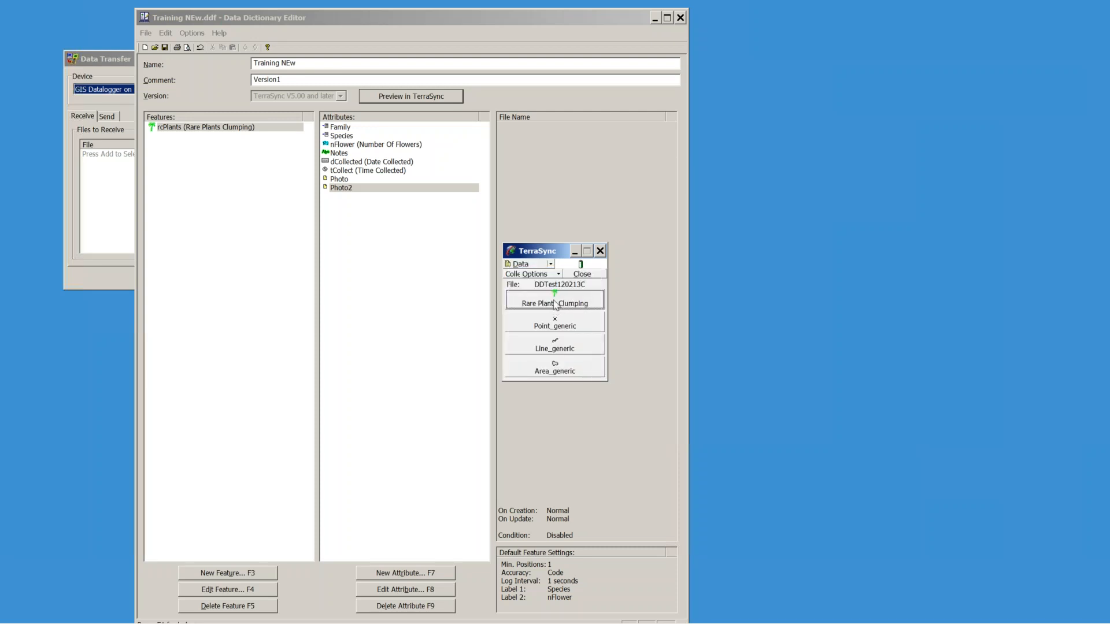
click(554, 304)
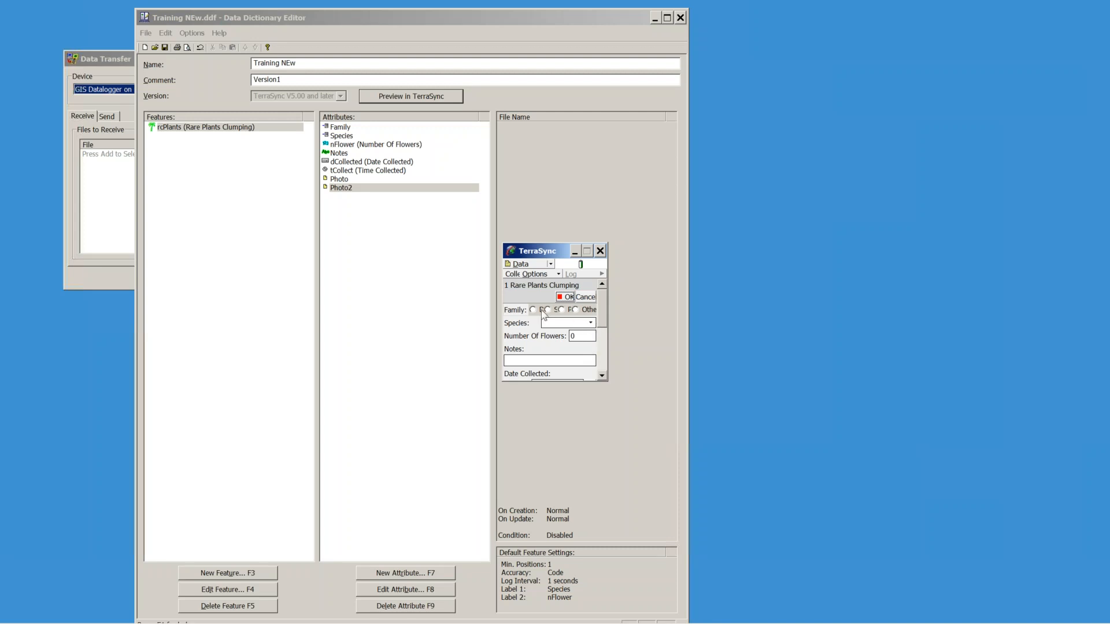
Step: Fill in the first Family option, Picture Plant species, 10 flowers, and the note 'Rainy Day'
click(533, 310)
click(590, 322)
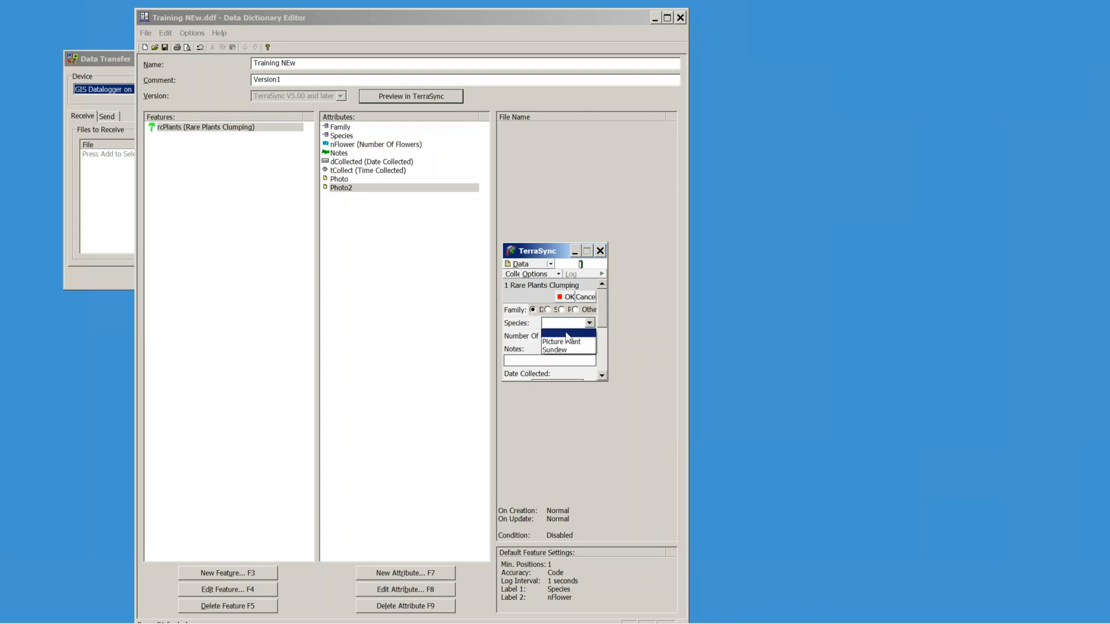
click(567, 341)
click(576, 337)
text(10)
click(561, 360)
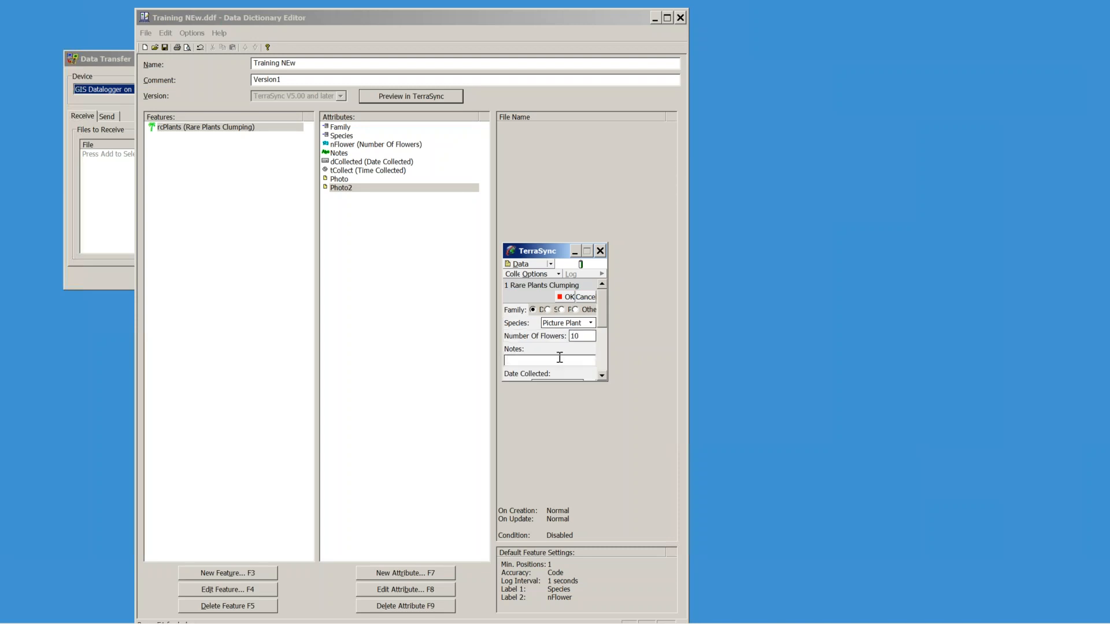
text(Rainy Day)
scroll(600, 331, down, 2)
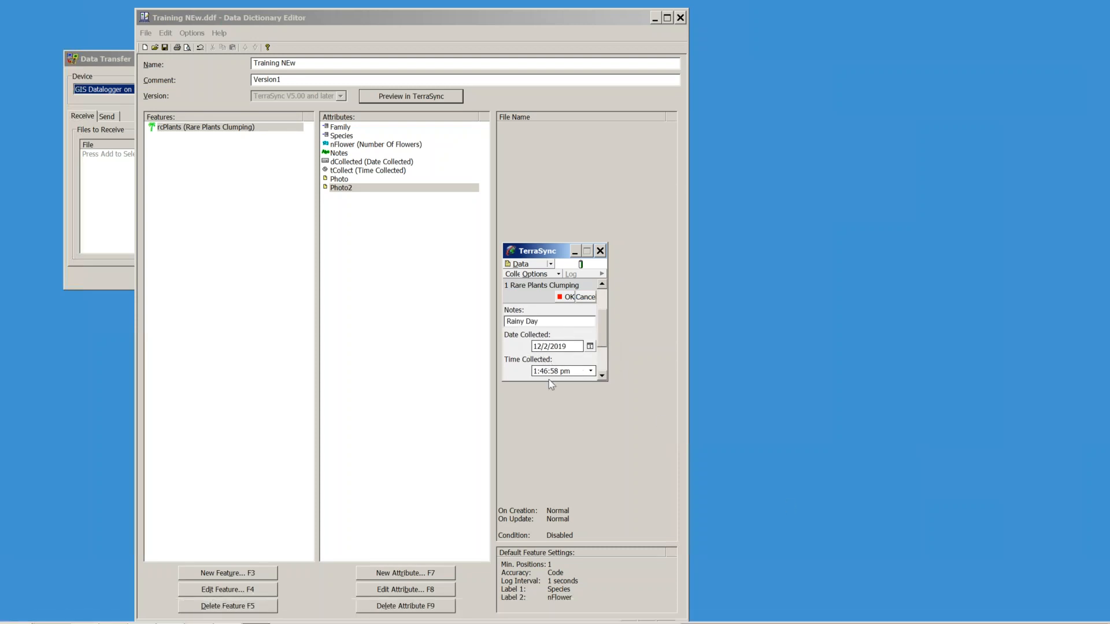
click(601, 376)
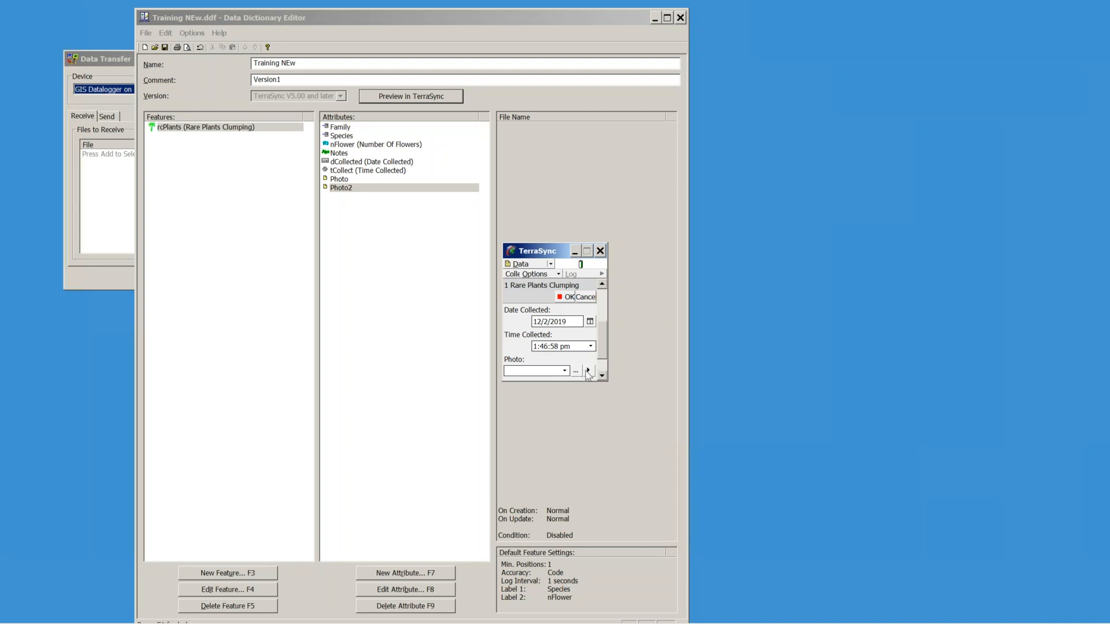
drag(602, 337, 600, 310)
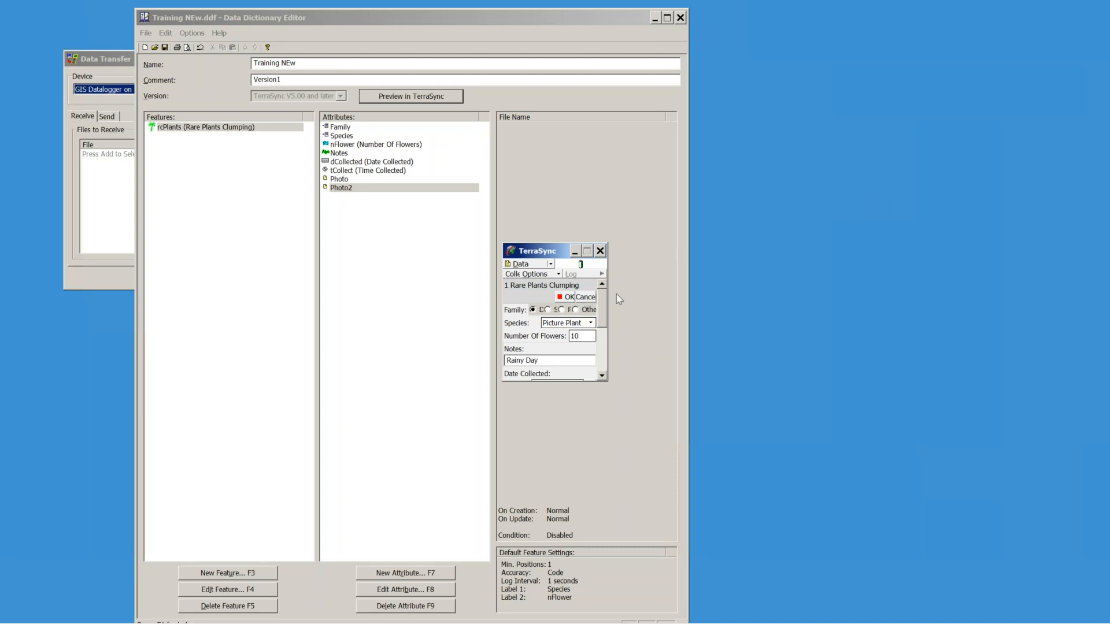
Step: Abandon the test record, close the data file, and close the TerraSync preview
click(591, 300)
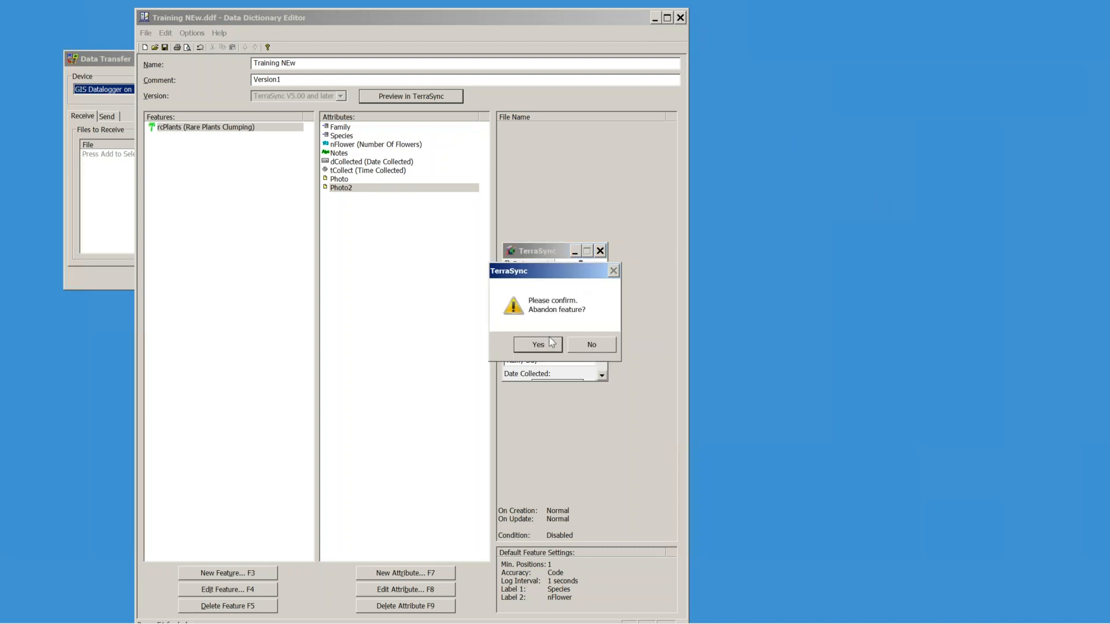
click(549, 346)
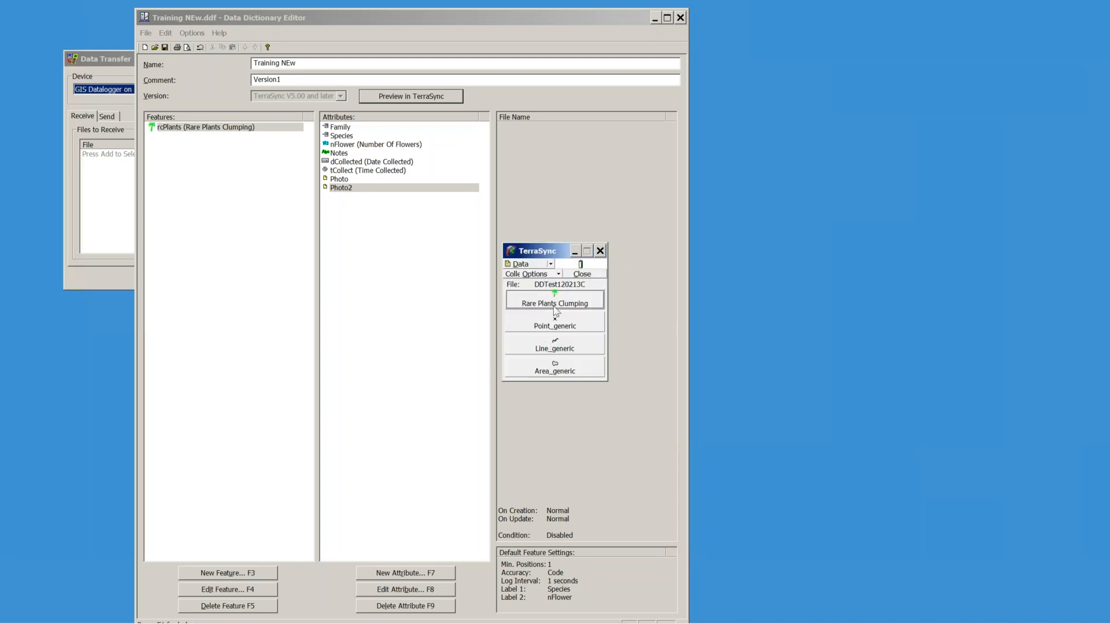
click(593, 273)
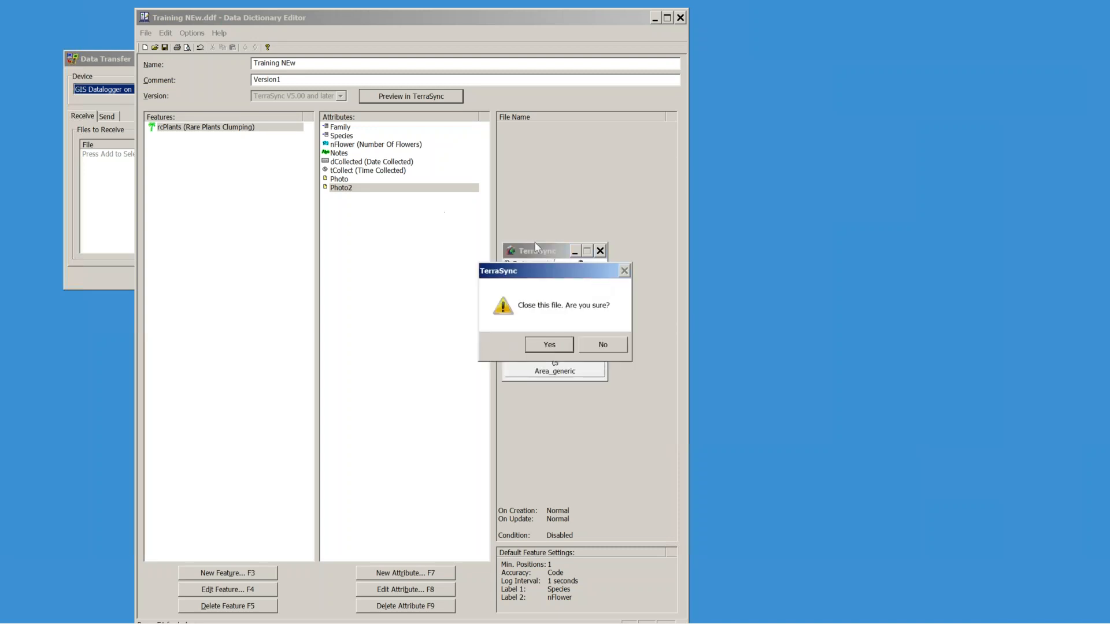
click(549, 342)
click(599, 251)
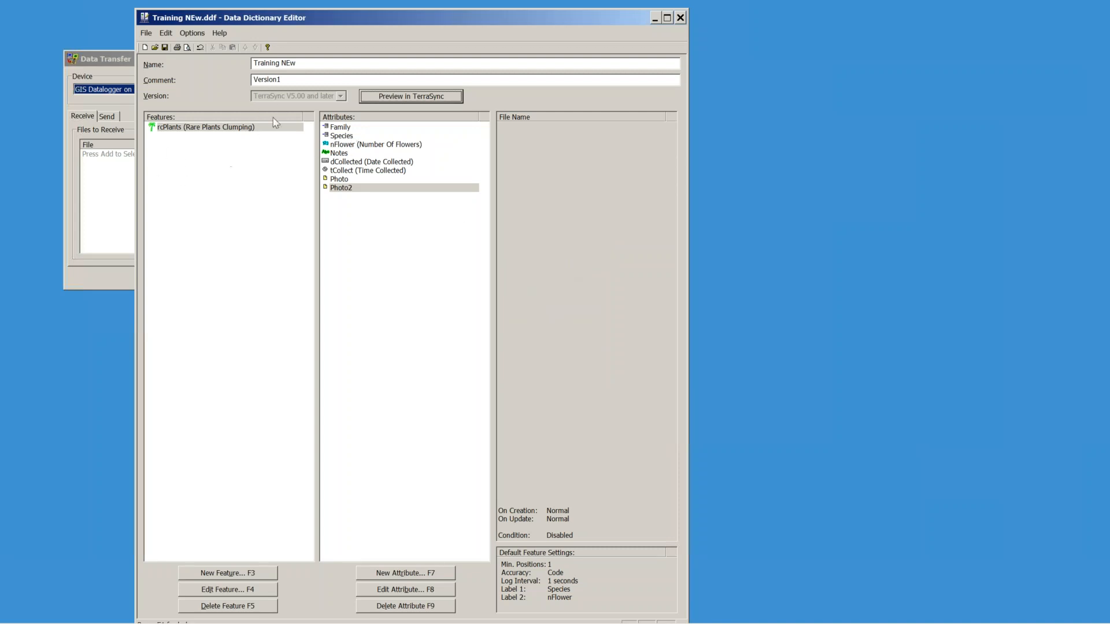
click(219, 130)
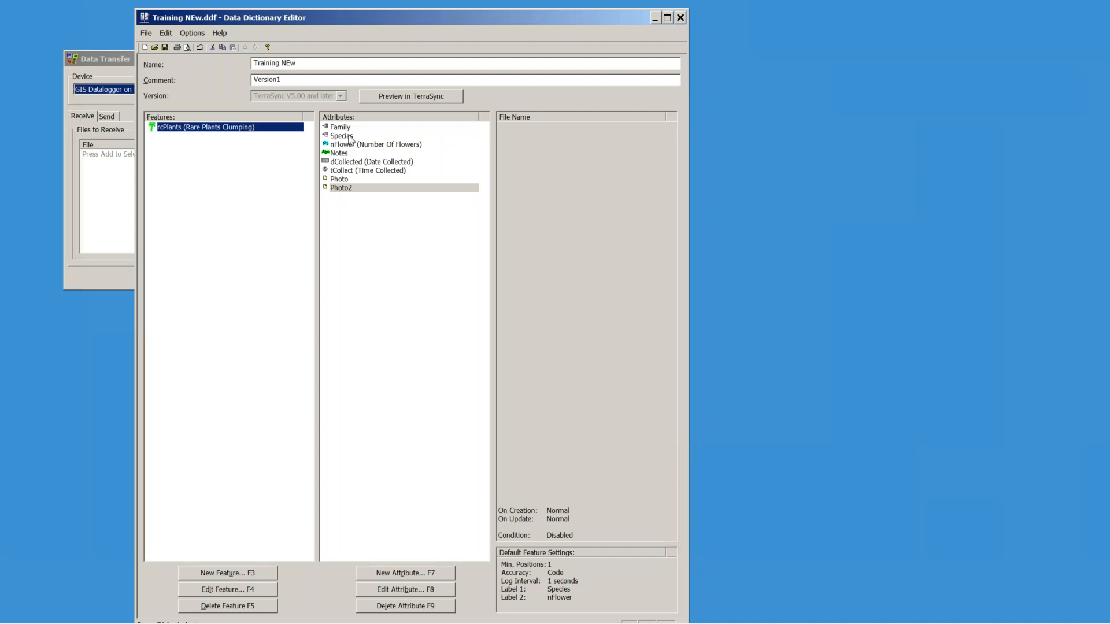
double_click(174, 130)
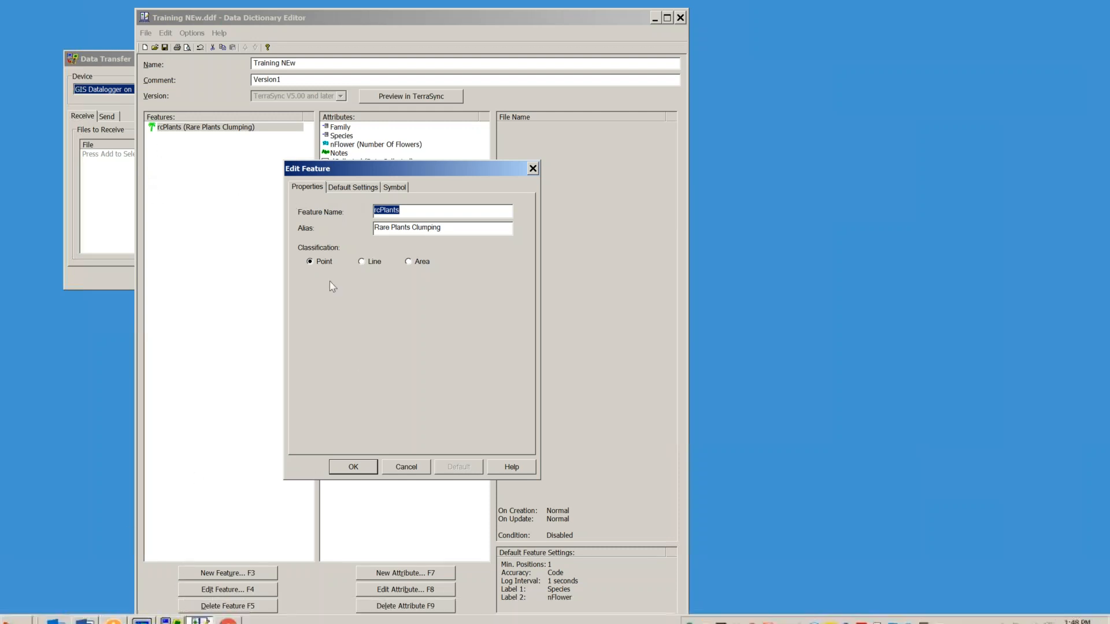
click(349, 191)
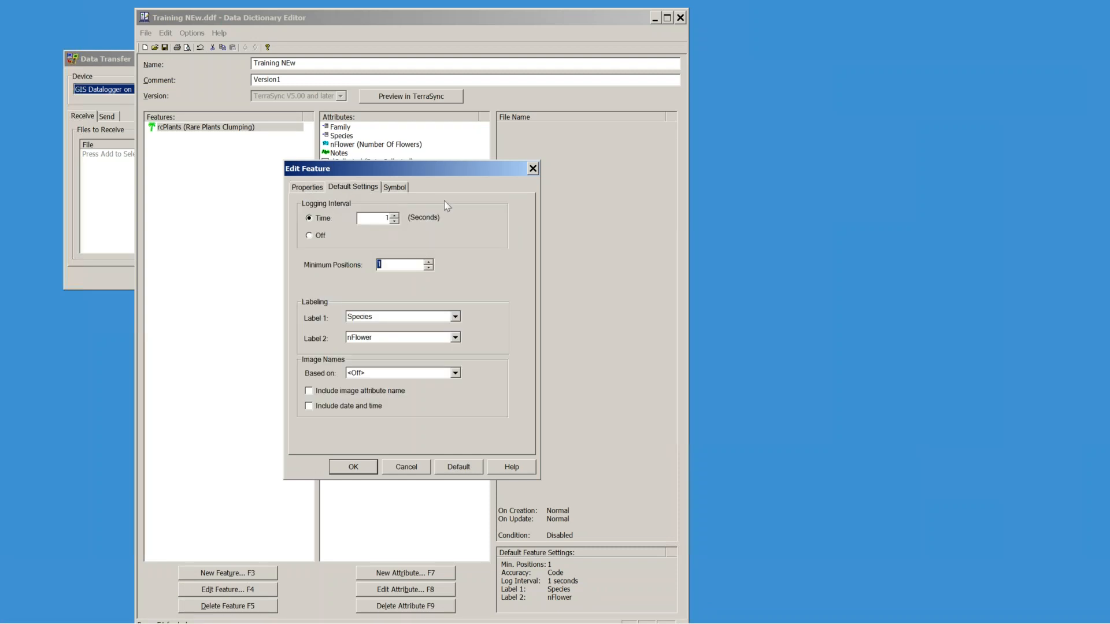
drag(467, 169, 516, 226)
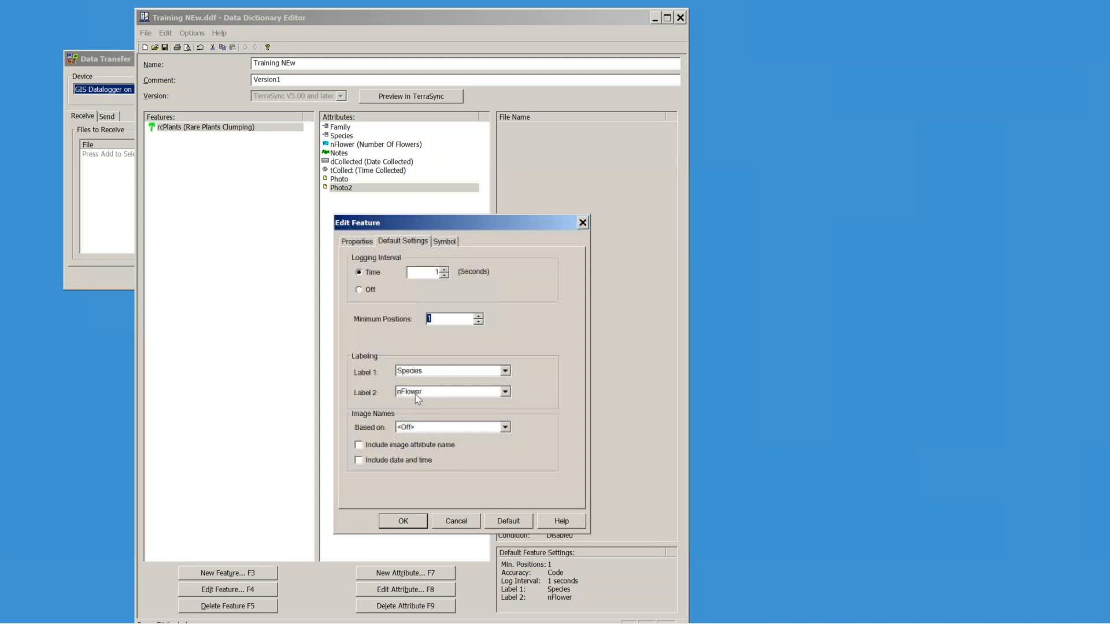
click(505, 372)
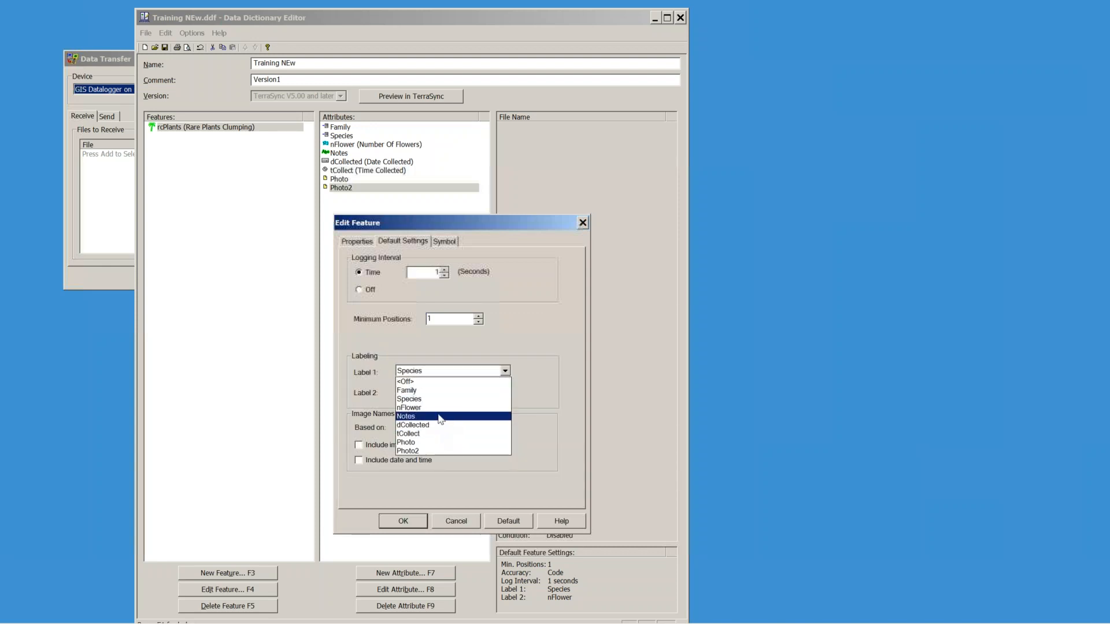
click(439, 417)
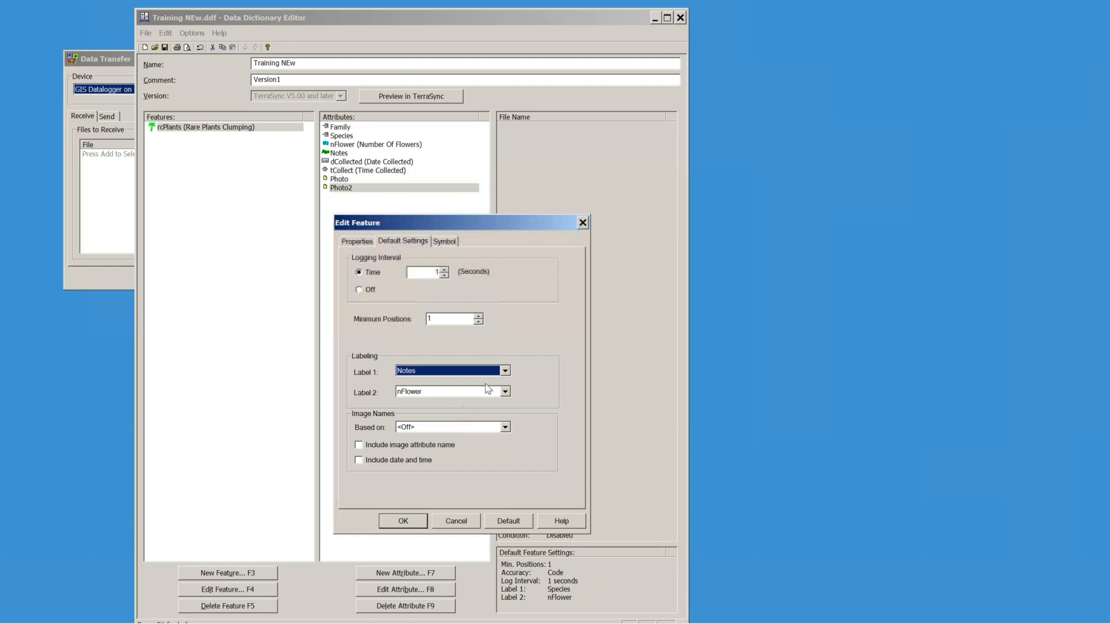
click(504, 392)
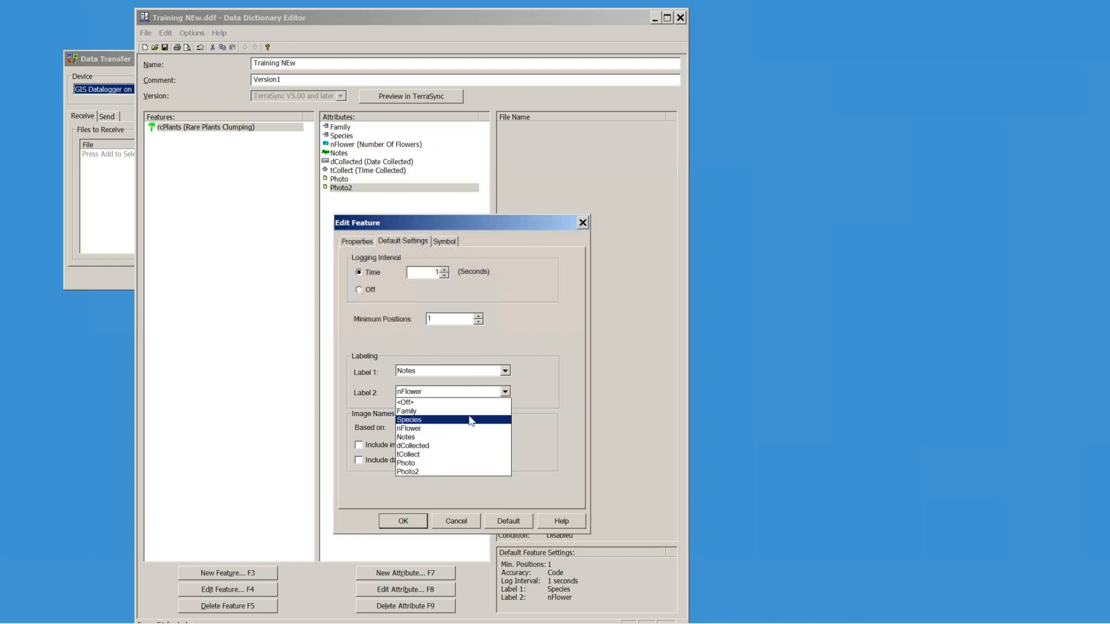
click(449, 447)
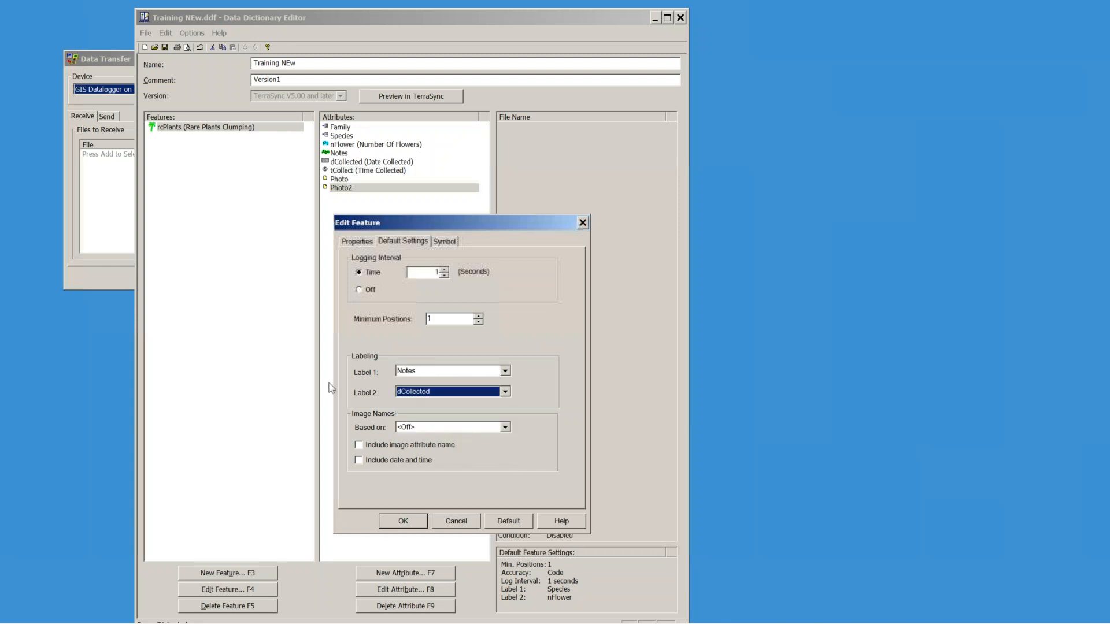
click(504, 371)
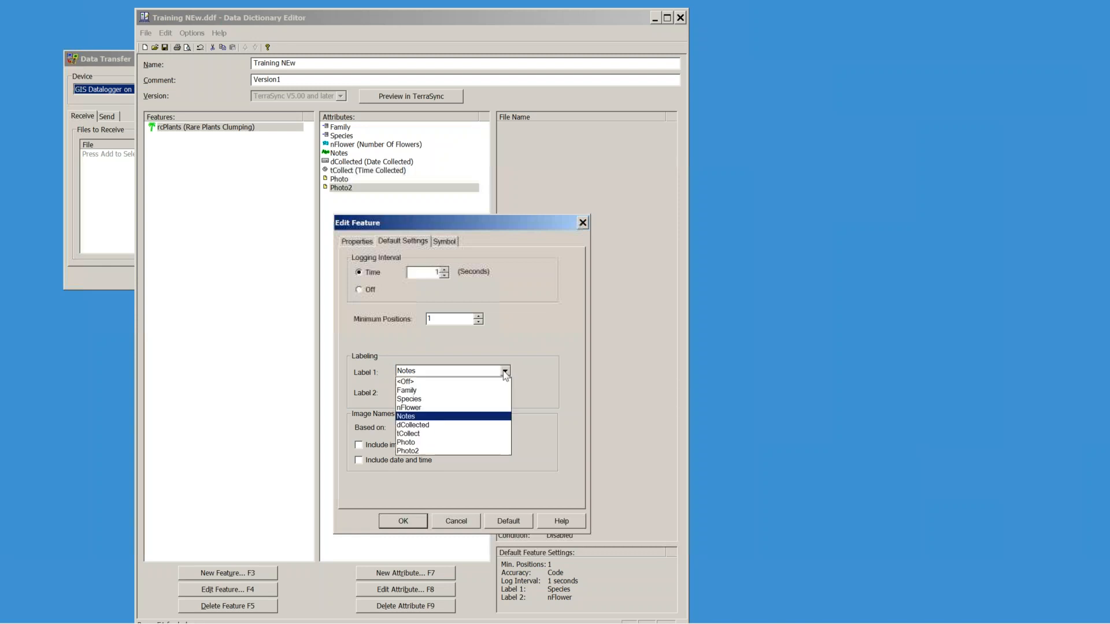
click(465, 391)
click(503, 372)
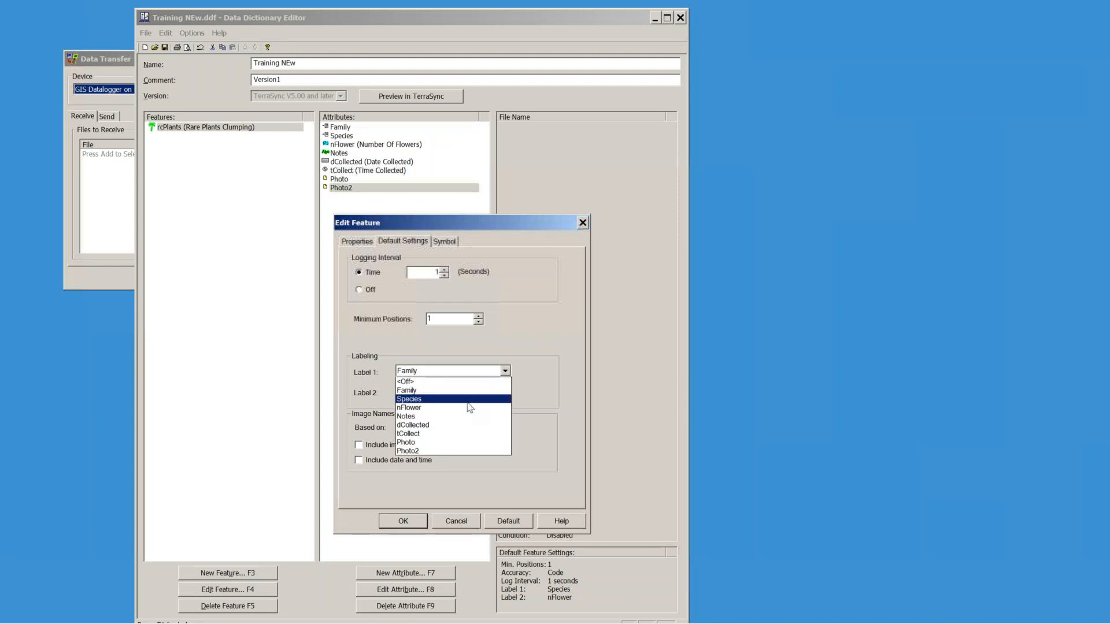
click(431, 397)
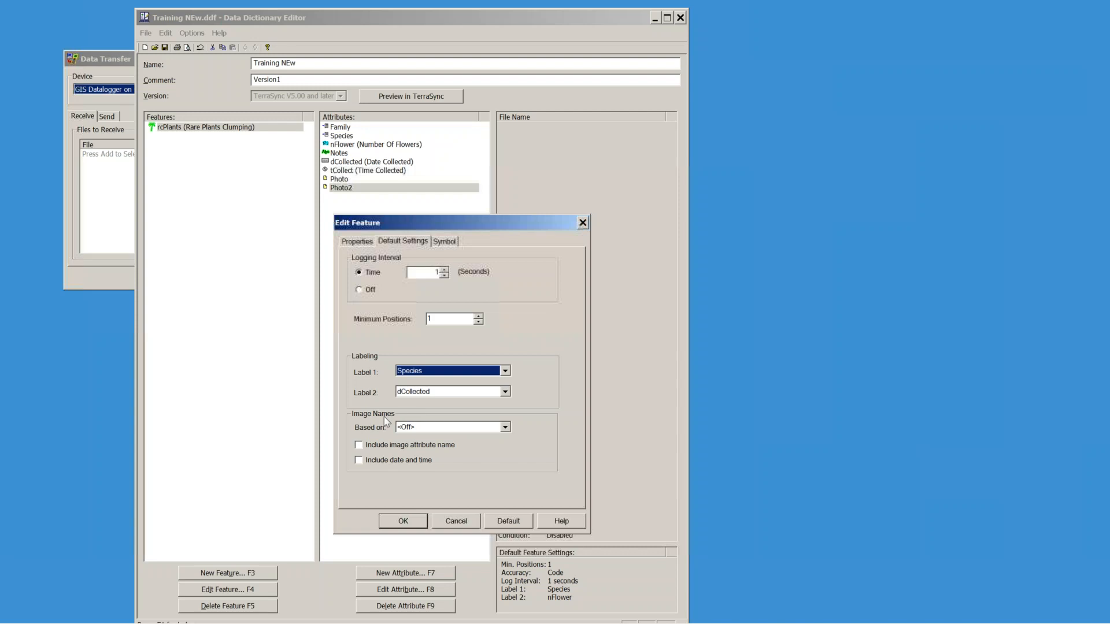
click(507, 428)
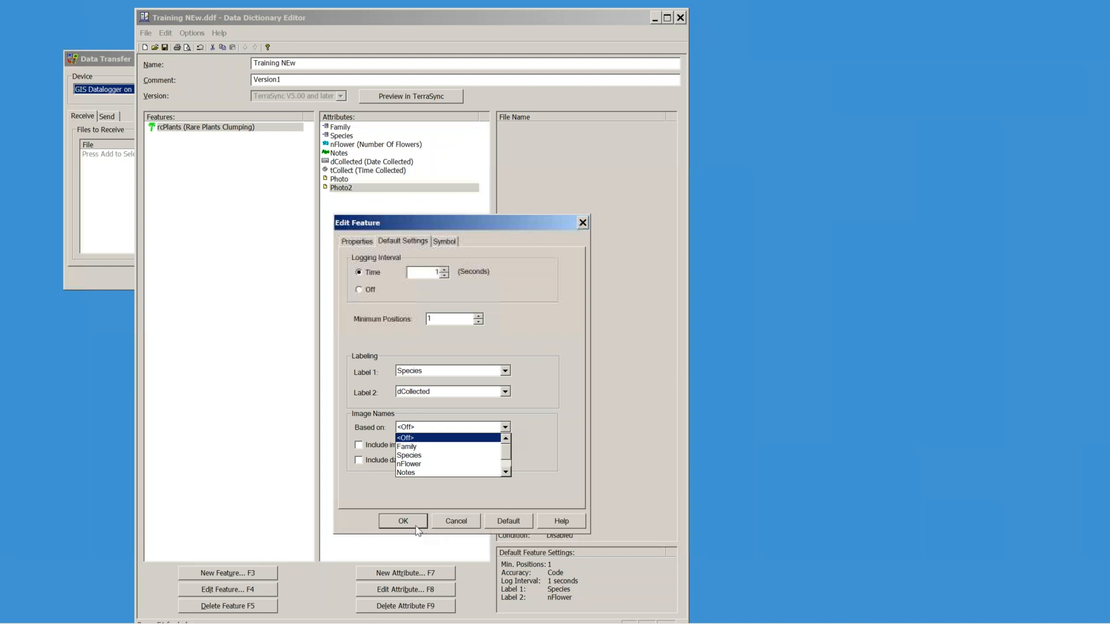
click(451, 526)
click(453, 522)
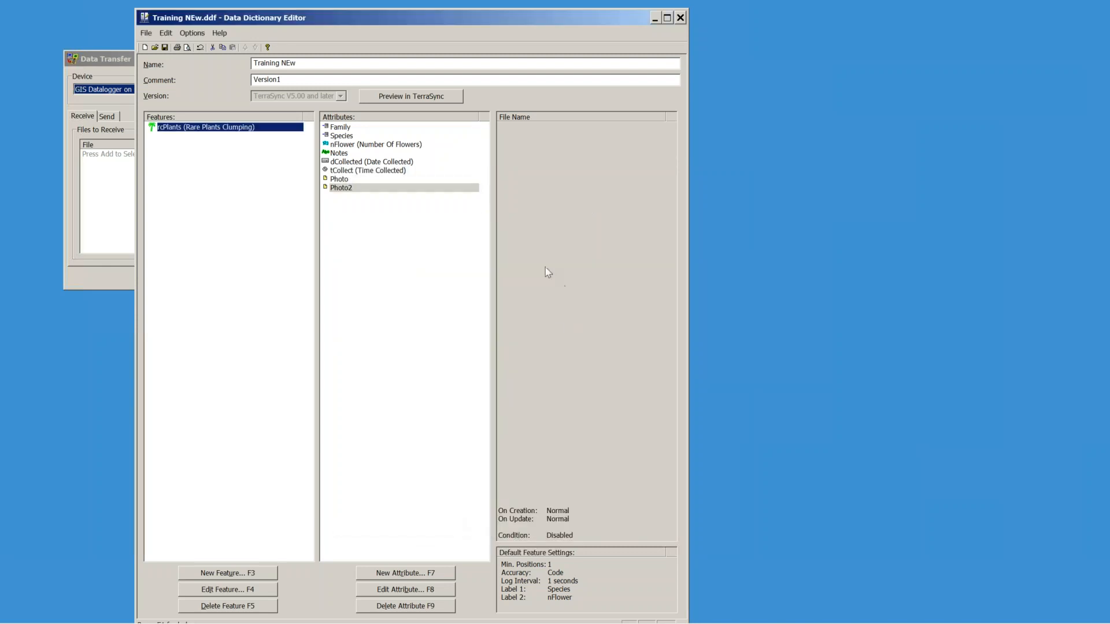
Step: Add a text attribute named ID (length 30) to rcPlants, making nine attributes
click(425, 574)
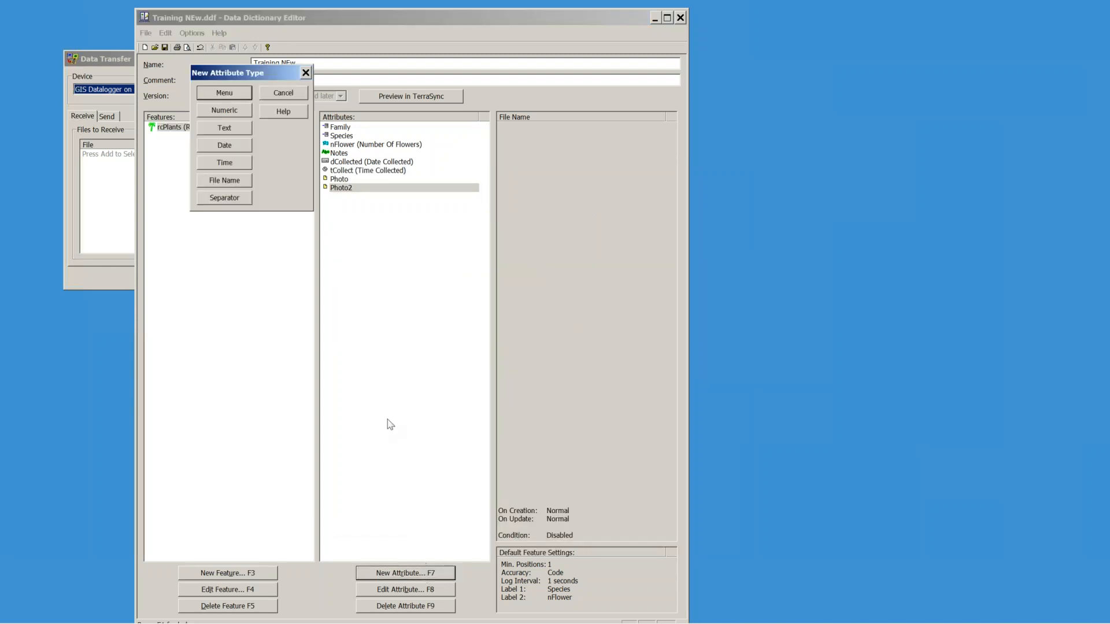
click(231, 130)
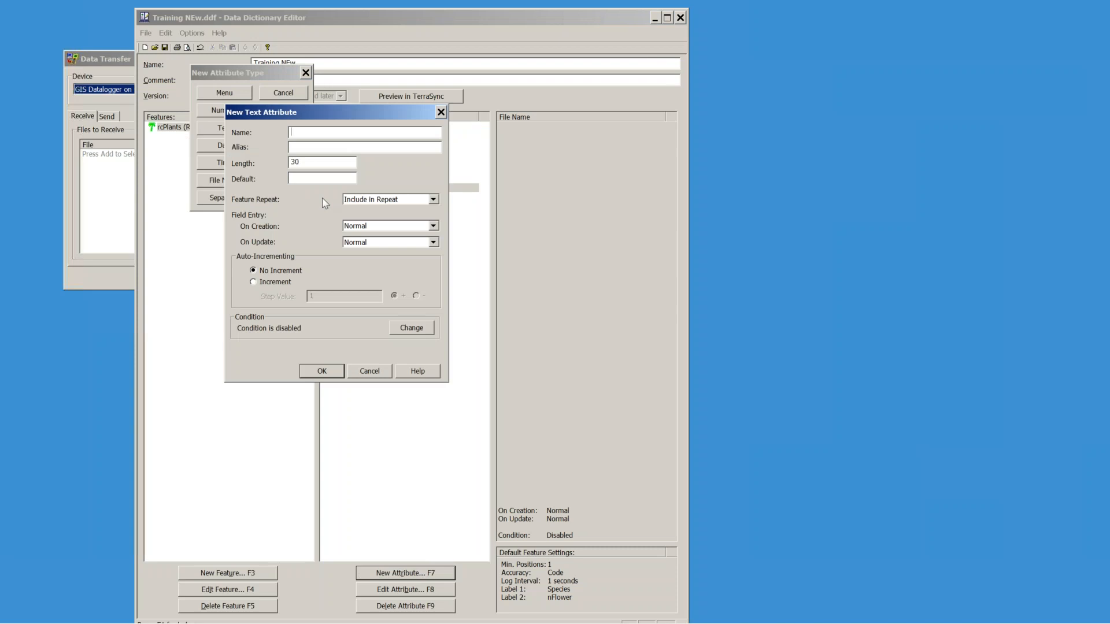
text(ID)
click(322, 370)
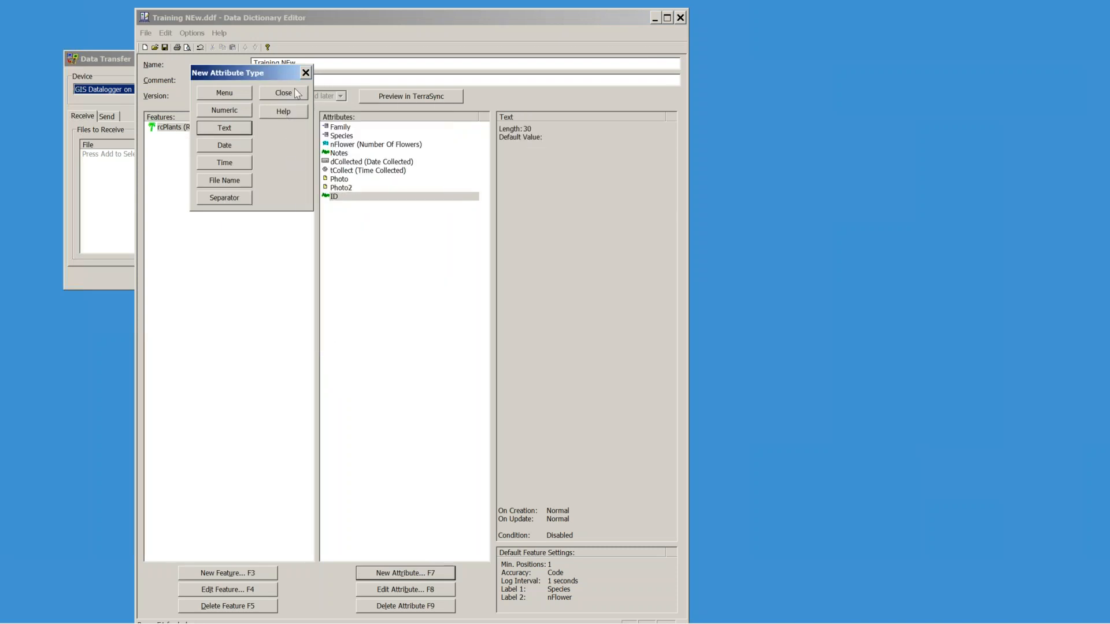
click(291, 96)
click(333, 197)
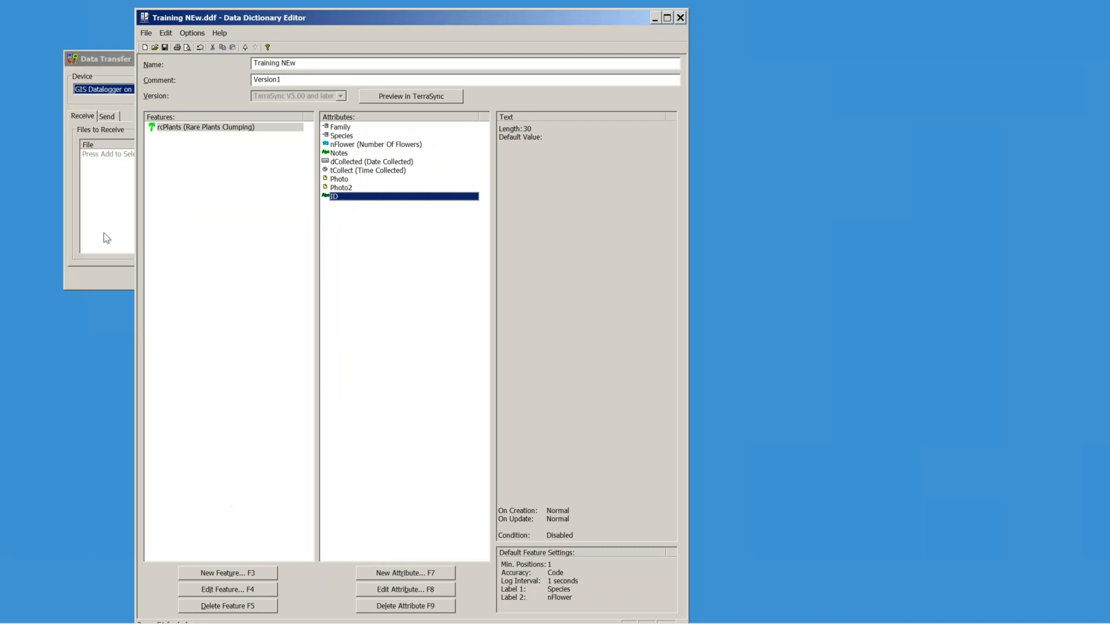
click(171, 128)
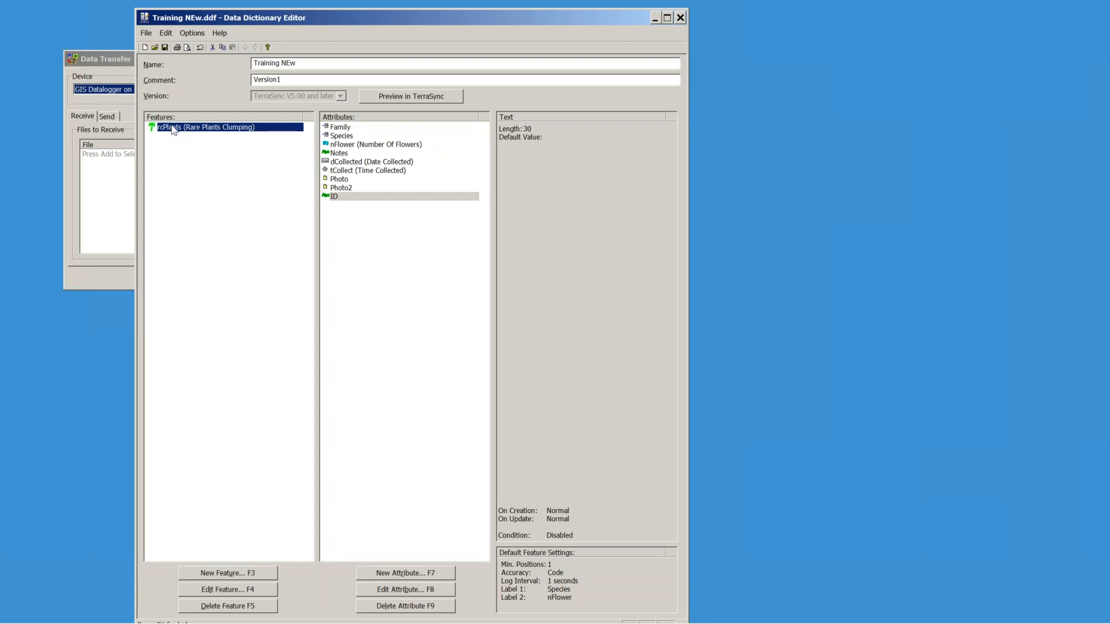
Step: In rcPlants' default settings, base image file names on the ID attribute and confirm
double_click(172, 128)
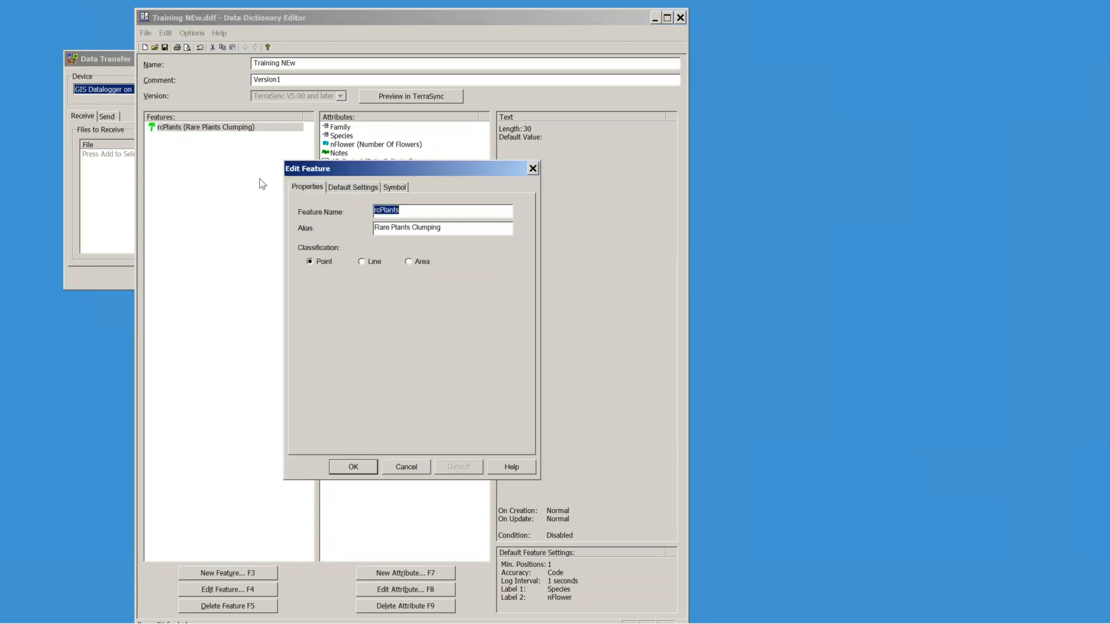
click(354, 187)
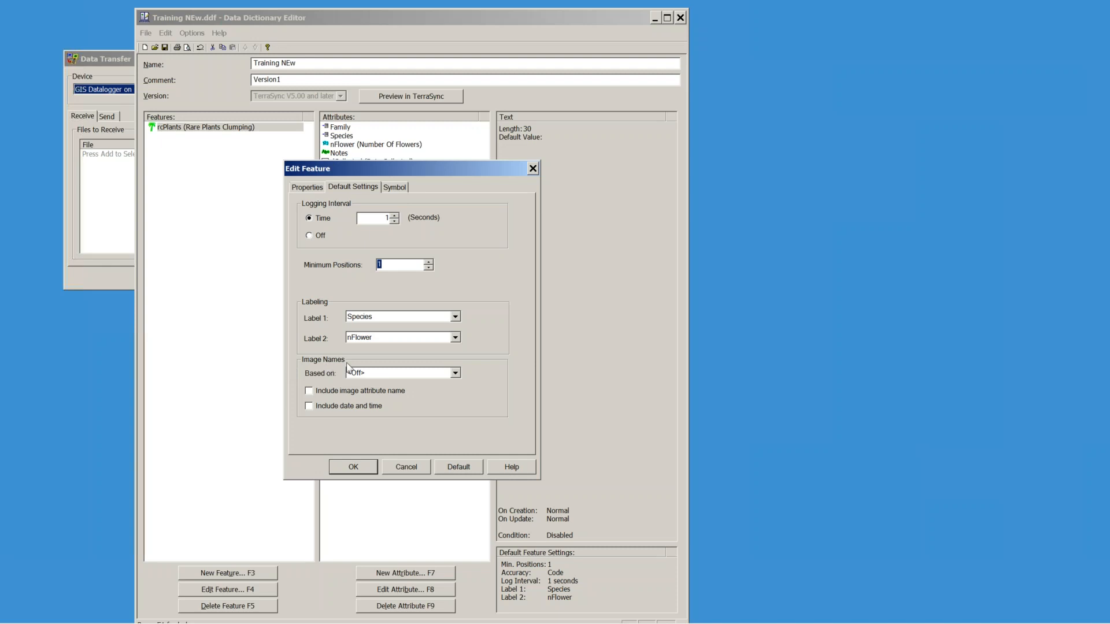
click(456, 373)
scroll(403, 411, down, 2)
click(392, 419)
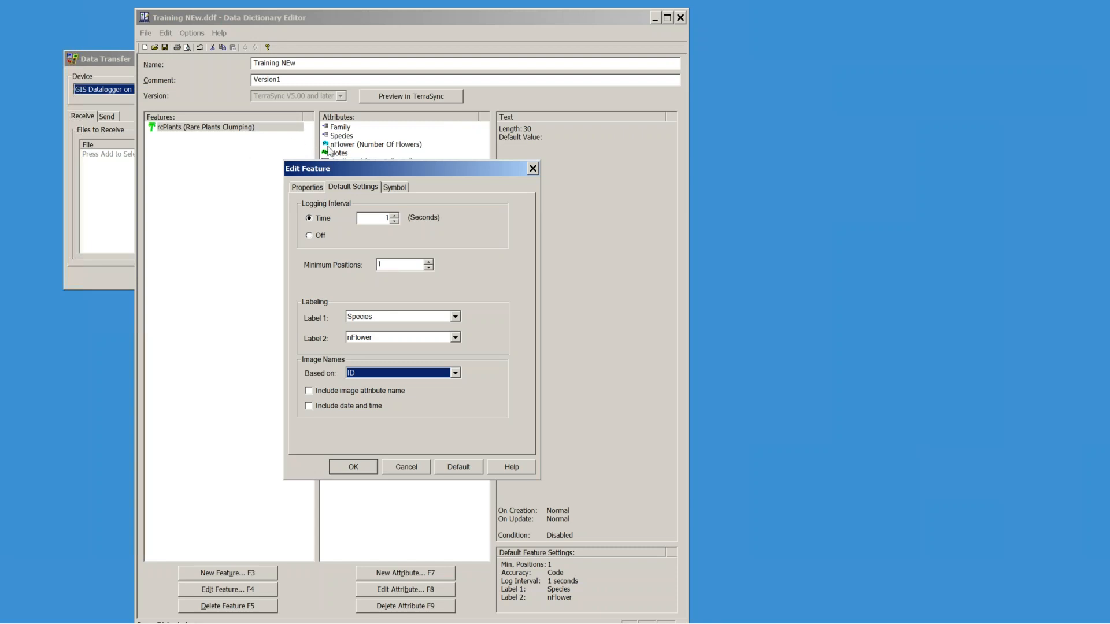
click(310, 408)
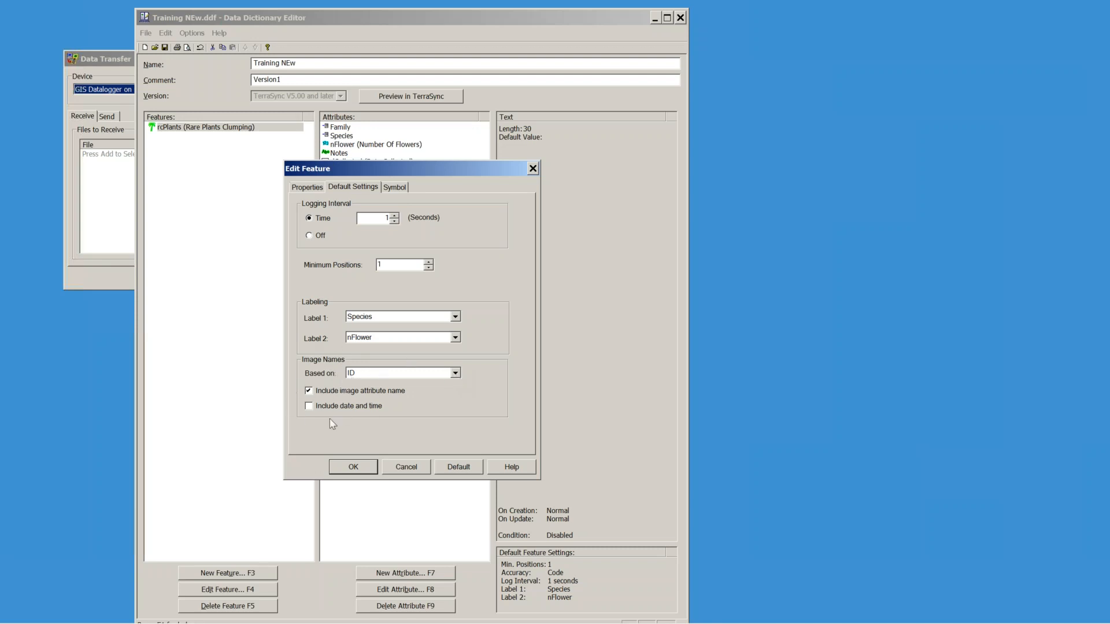
click(304, 189)
click(346, 469)
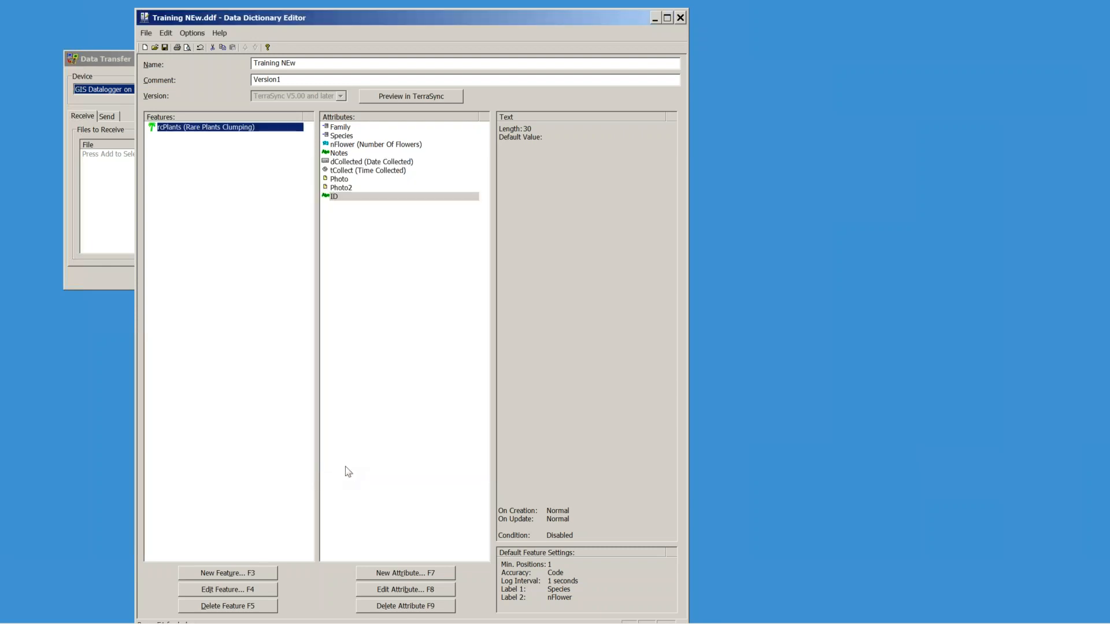
Step: Move the ID attribute up four places so it sits above Family
click(334, 196)
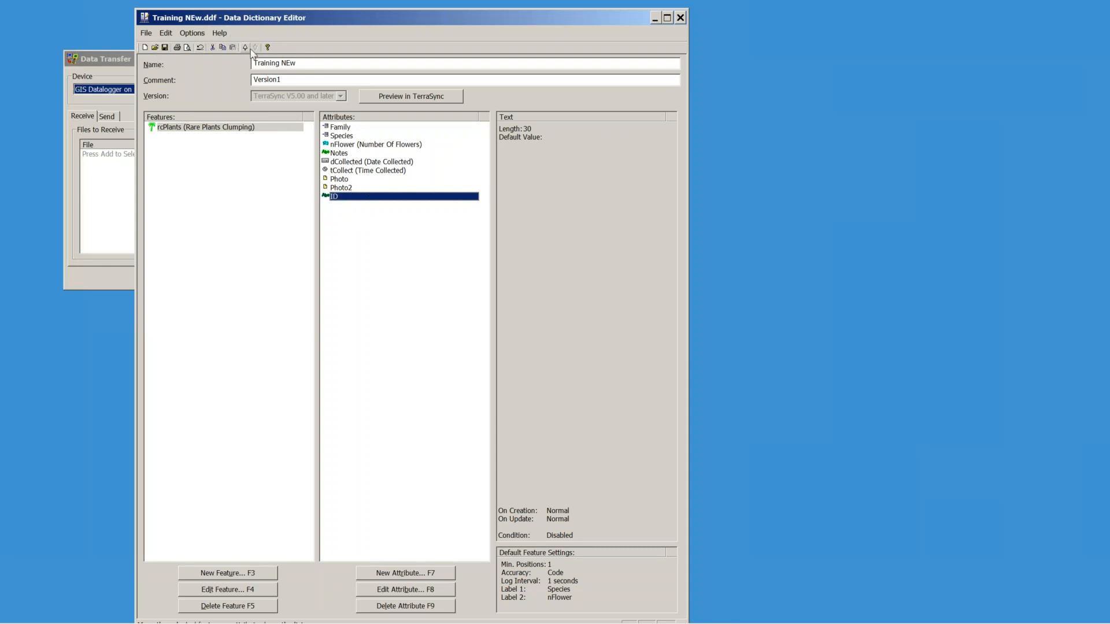
click(246, 48)
click(246, 48)
click(246, 48)
click(246, 48)
click(245, 48)
click(245, 48)
click(246, 48)
click(246, 48)
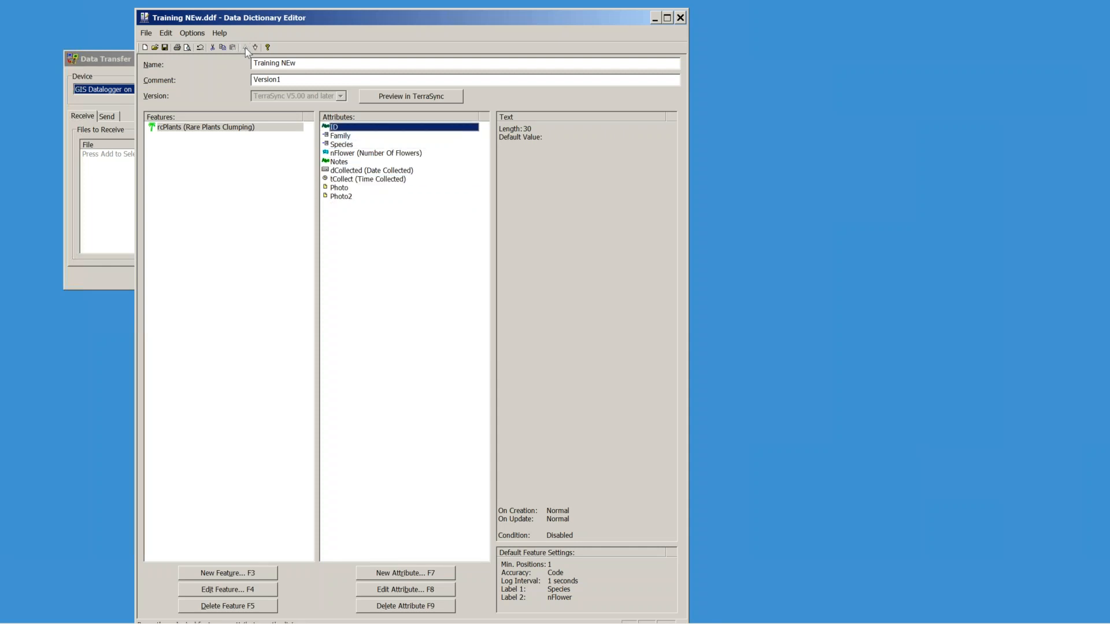
click(337, 138)
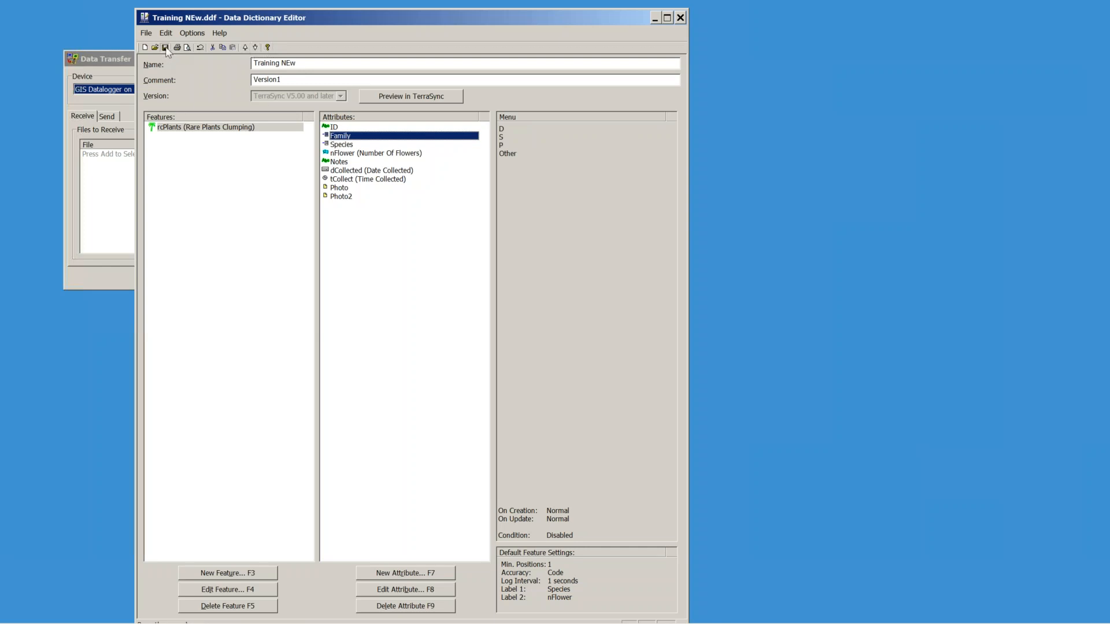
click(195, 127)
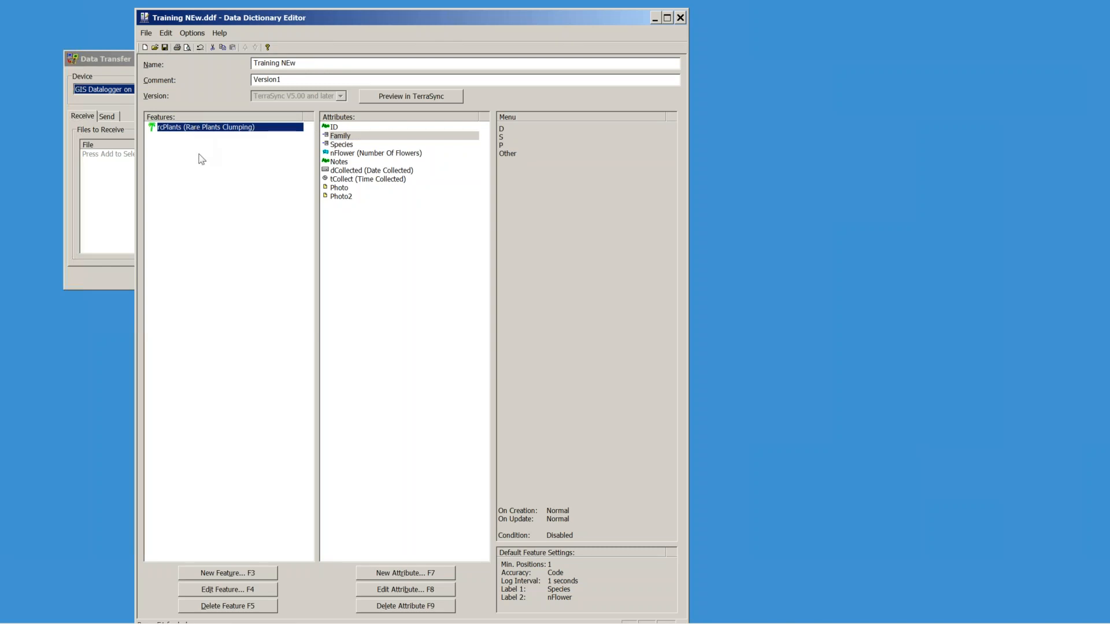
Step: Copy and paste rcPlants, then open the duplicate for editing
key(ctrl+c)
key(ctrl+v)
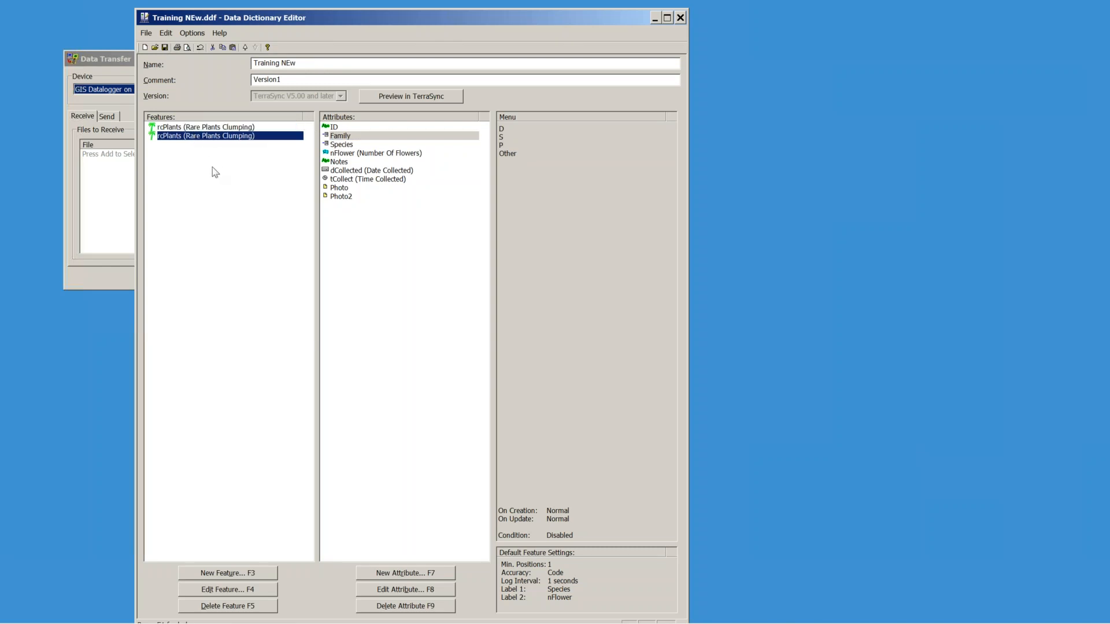
double_click(174, 140)
Step: Rename the duplicate nPlants with alias Rare Plants Individual, dropping the word Clumping
click(443, 230)
drag(444, 230, 412, 227)
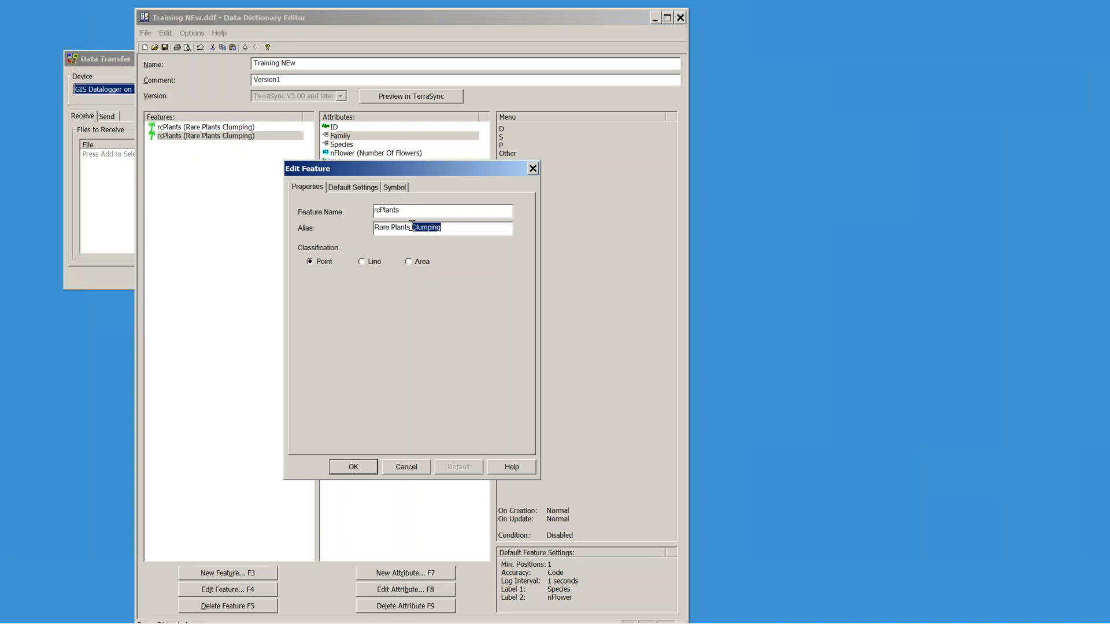
key(BackSpace)
click(379, 210)
key(BackSpace)
text(ividua)
click(353, 467)
double_click(345, 144)
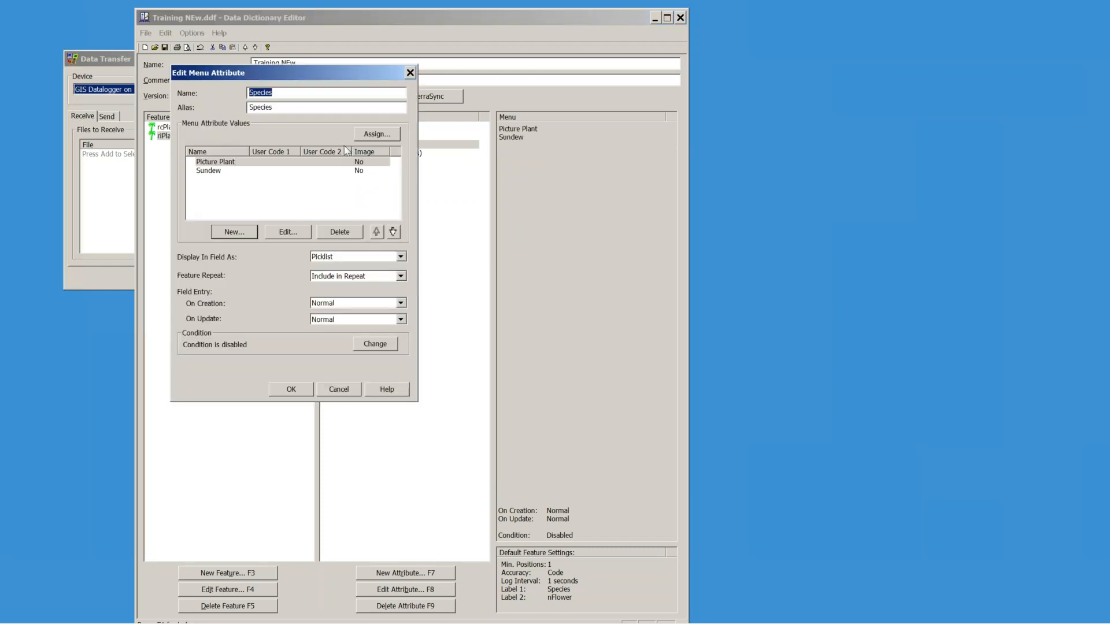
click(410, 73)
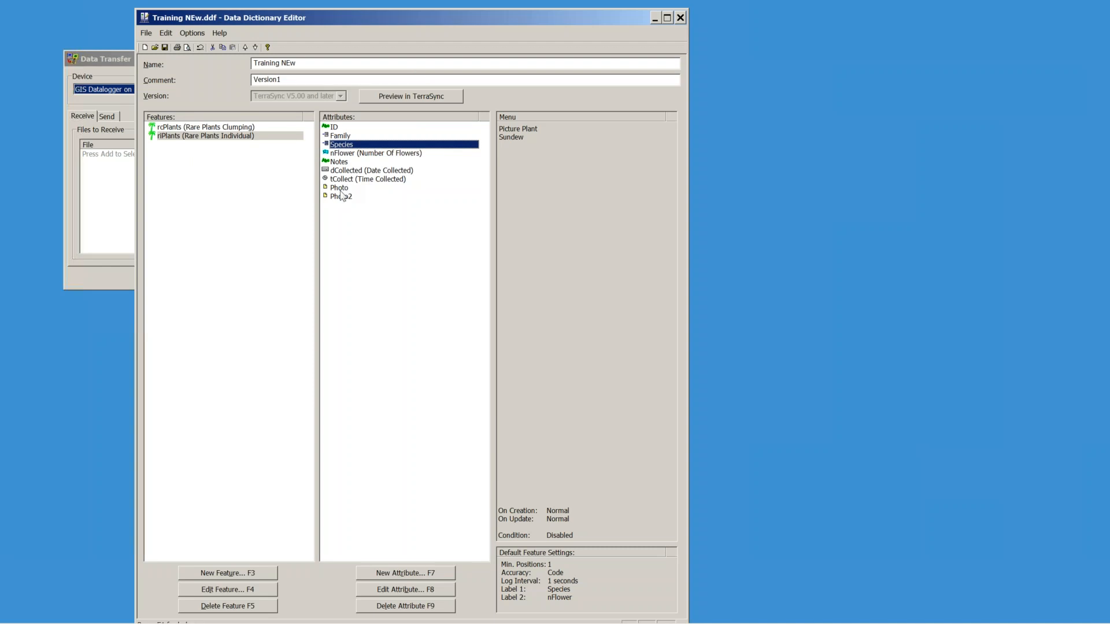
Step: Change the Species menu value Picture Plant to Test
double_click(352, 145)
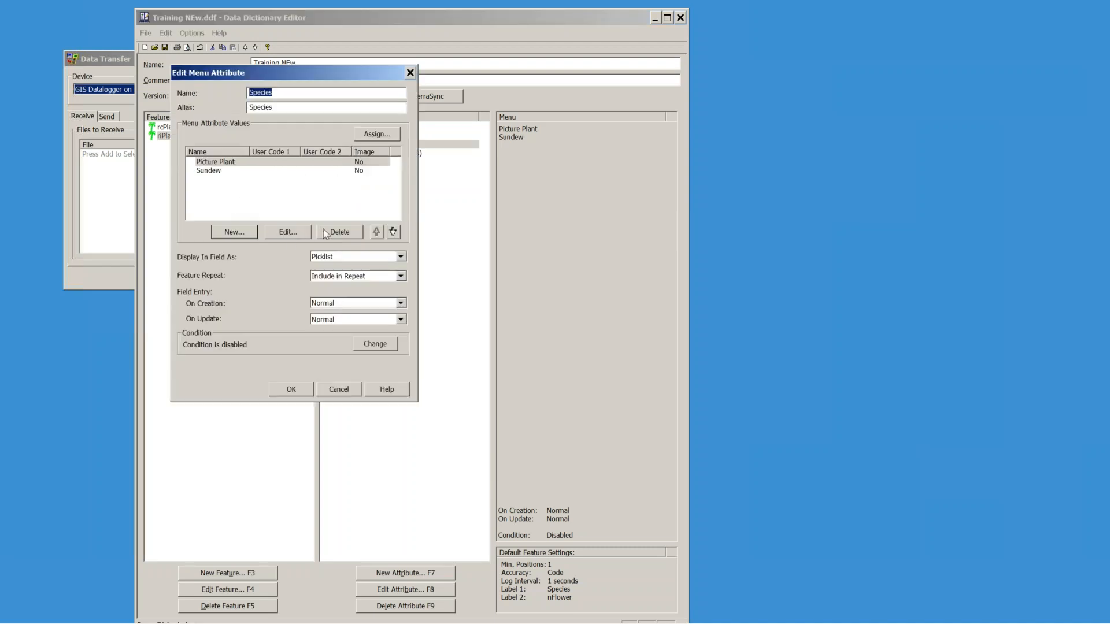
click(288, 231)
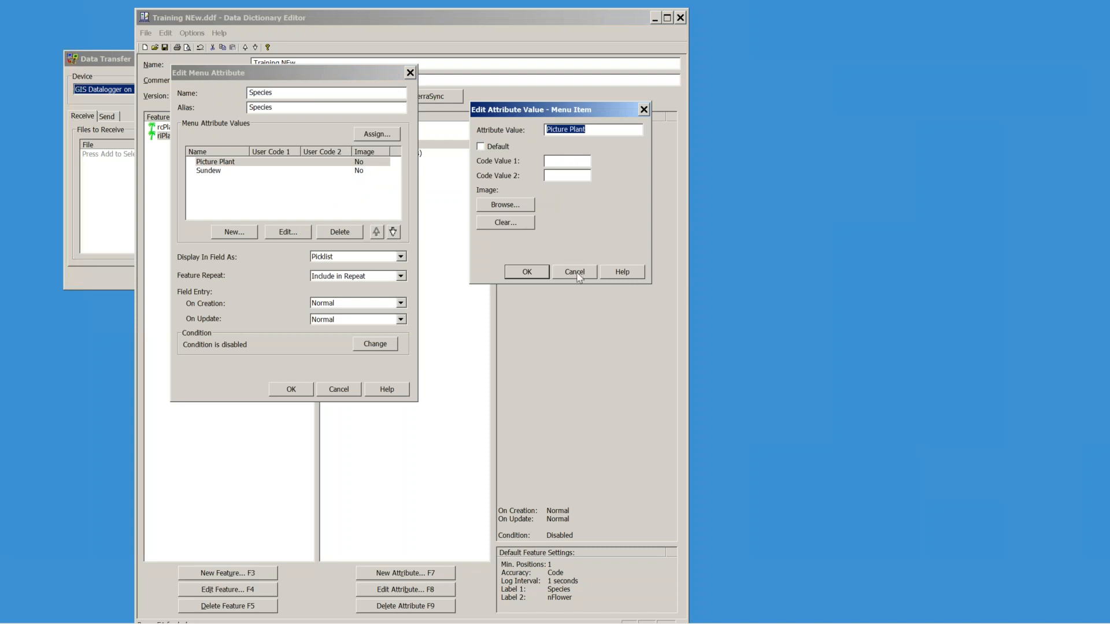
click(575, 271)
click(214, 164)
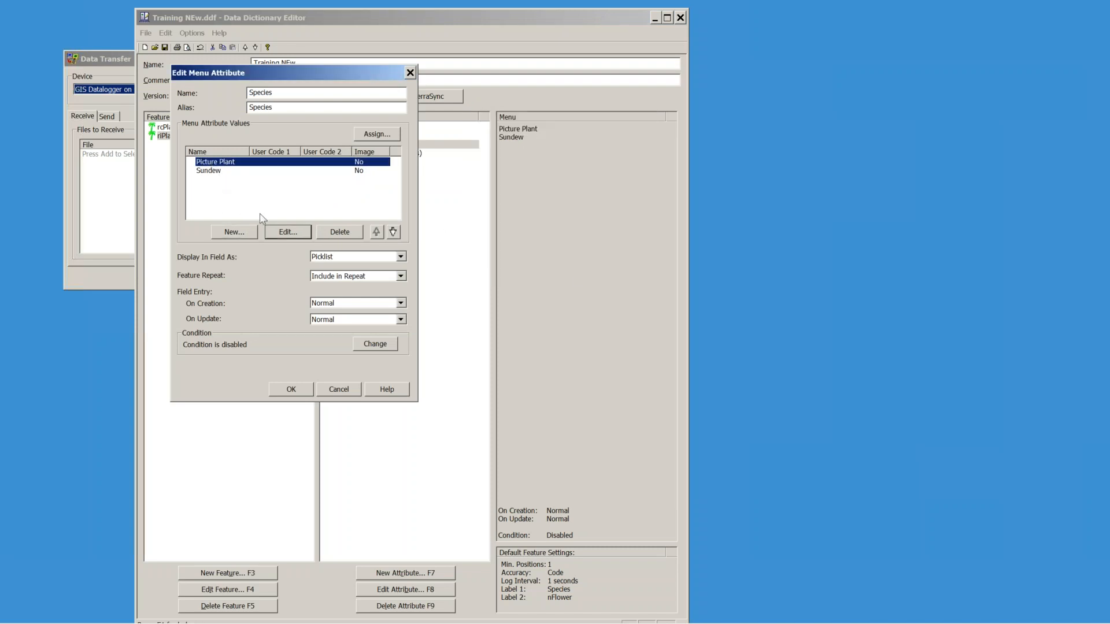
click(288, 232)
text(Test)
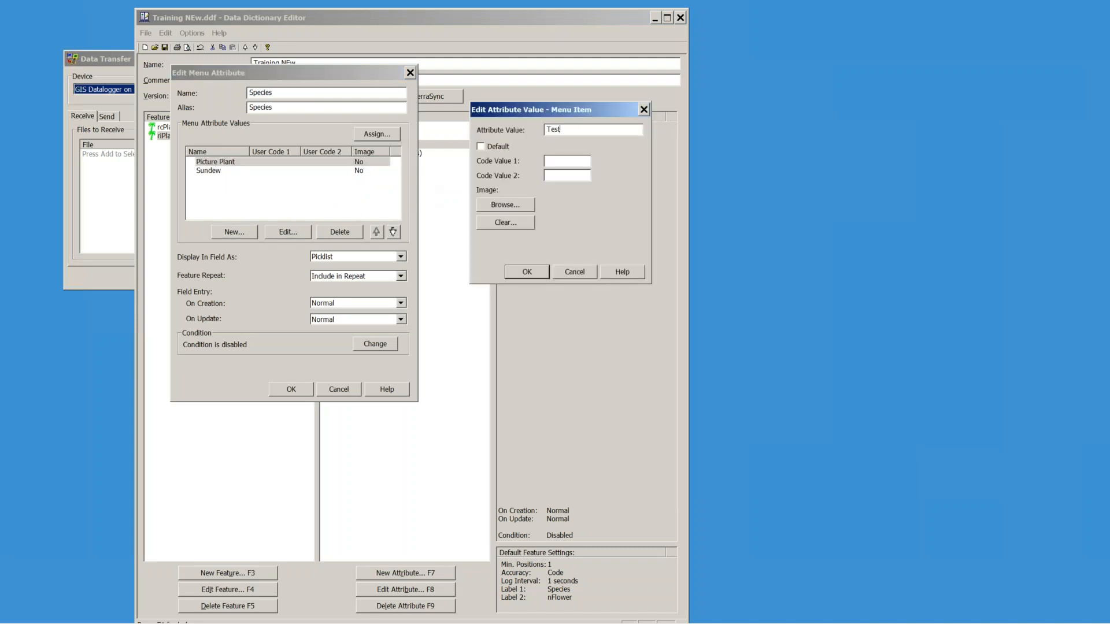
click(526, 271)
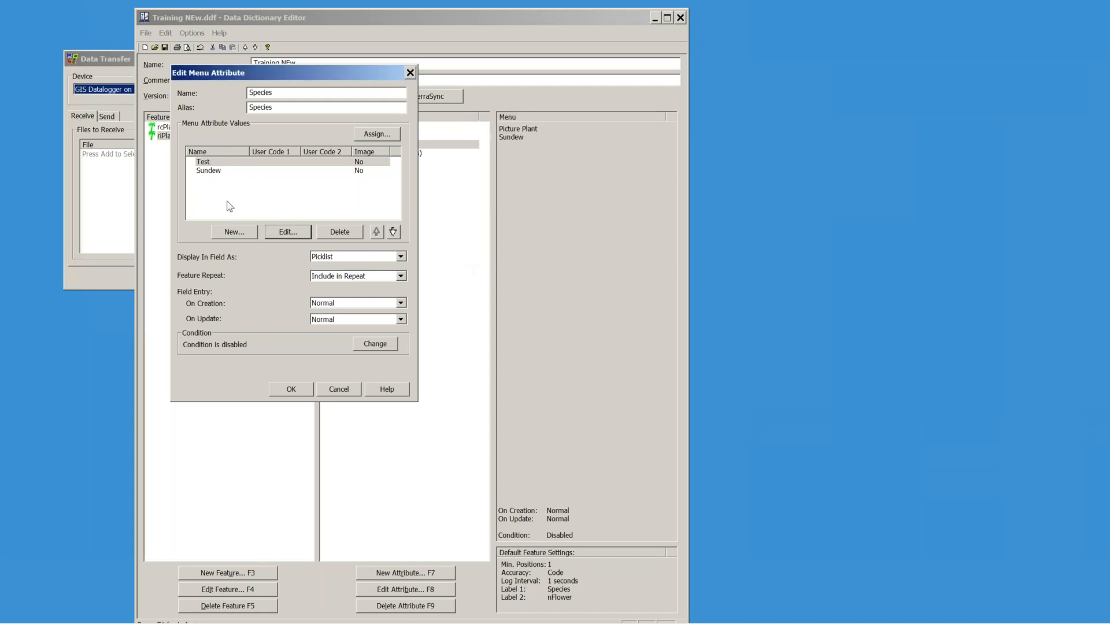
Step: Change the Sundew value to See Comment and save the Species choices
double_click(209, 171)
text(See)
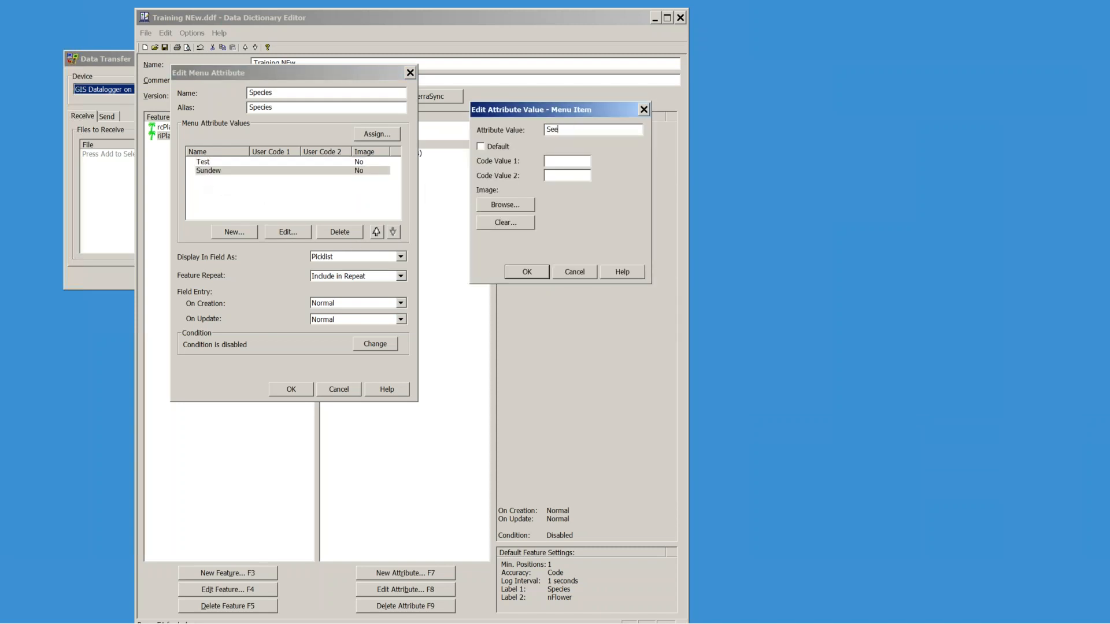
text( Coo)
key(BackSpace)
text(mment)
click(526, 272)
click(305, 391)
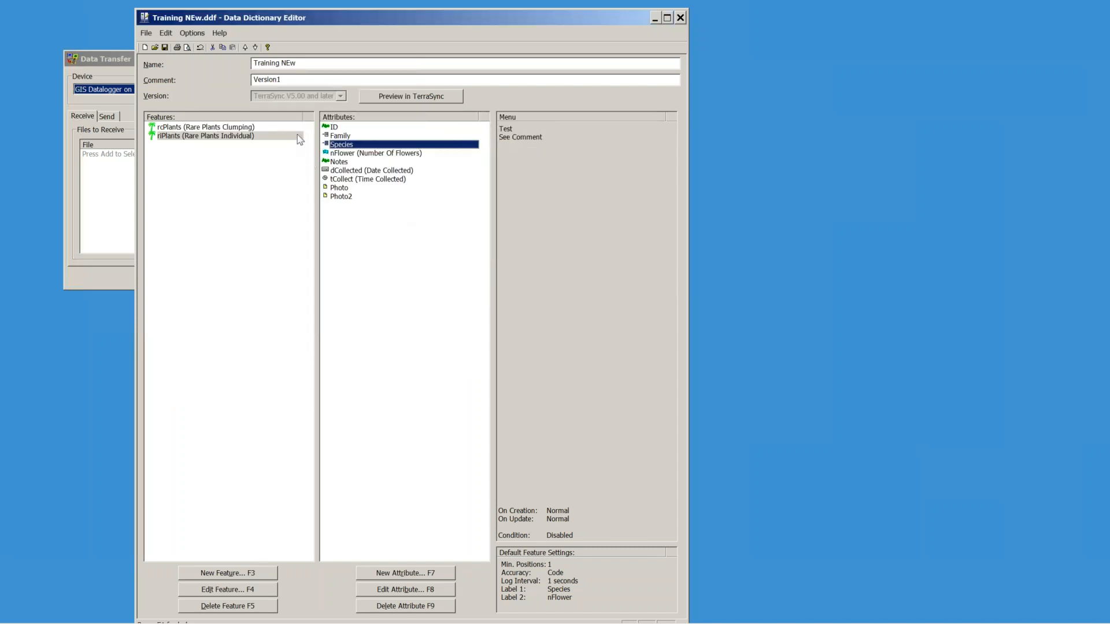
Step: Step through the Photo2, Photo and Notes attributes, ending on nFlower
click(343, 199)
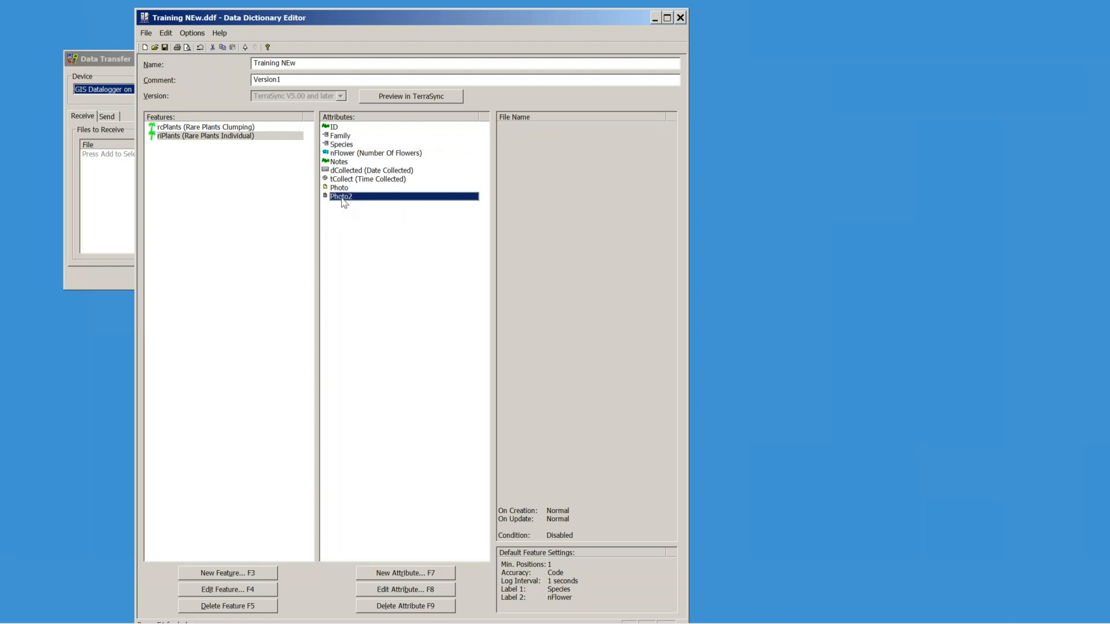
click(341, 187)
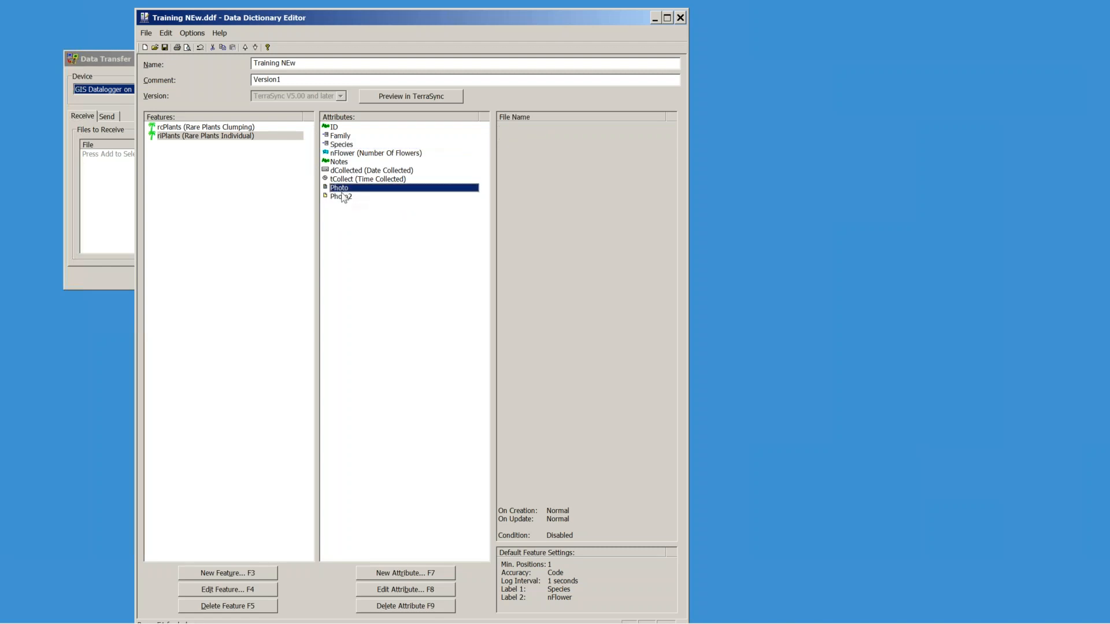
click(339, 163)
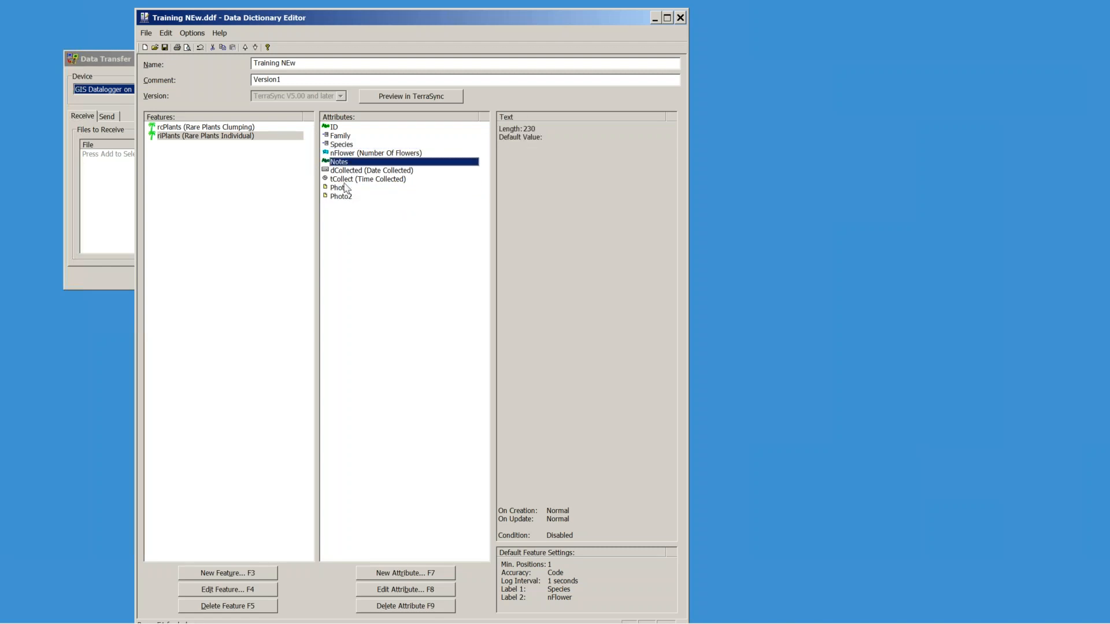
click(354, 154)
Step: Delete nFlower from Rare Plants Individual, leaving eight attributes, then begin a new feature
key(Delete)
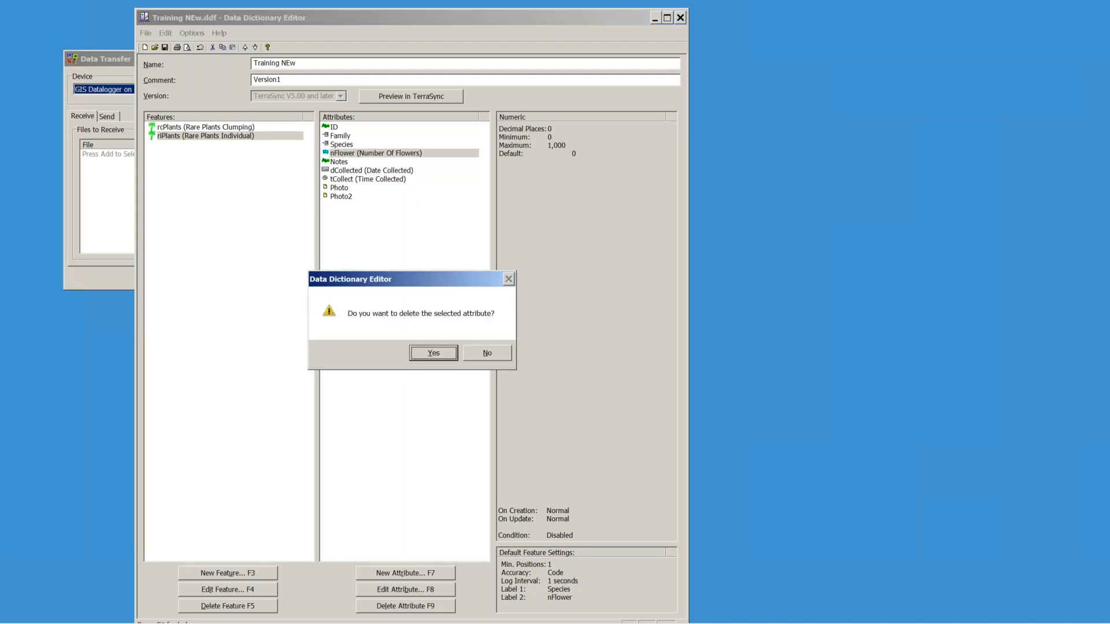
click(443, 354)
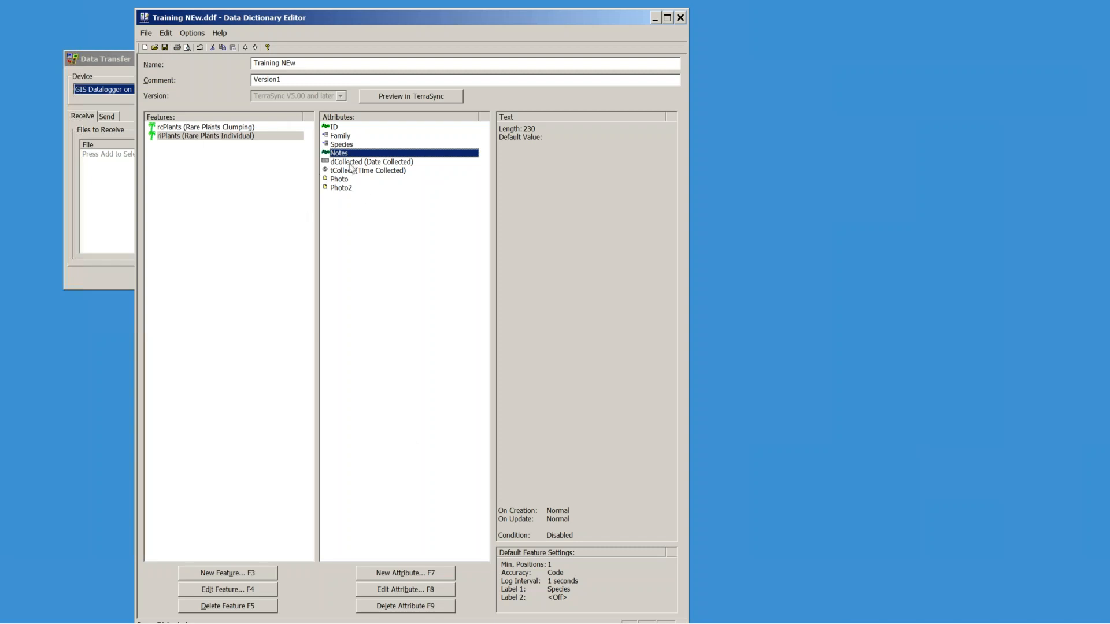
click(217, 127)
click(219, 137)
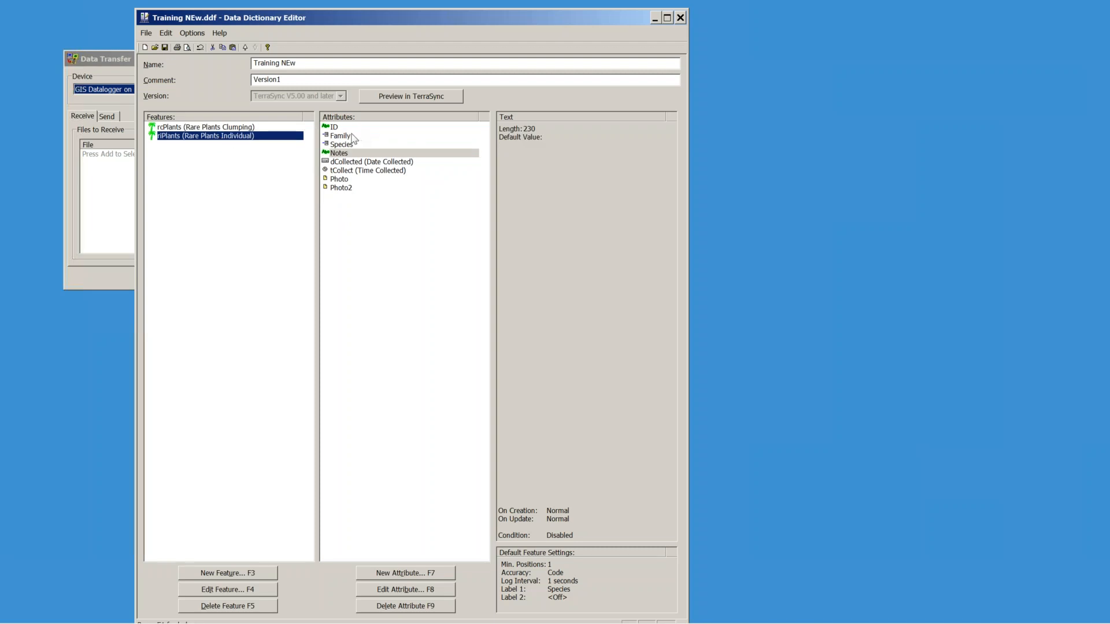
click(211, 577)
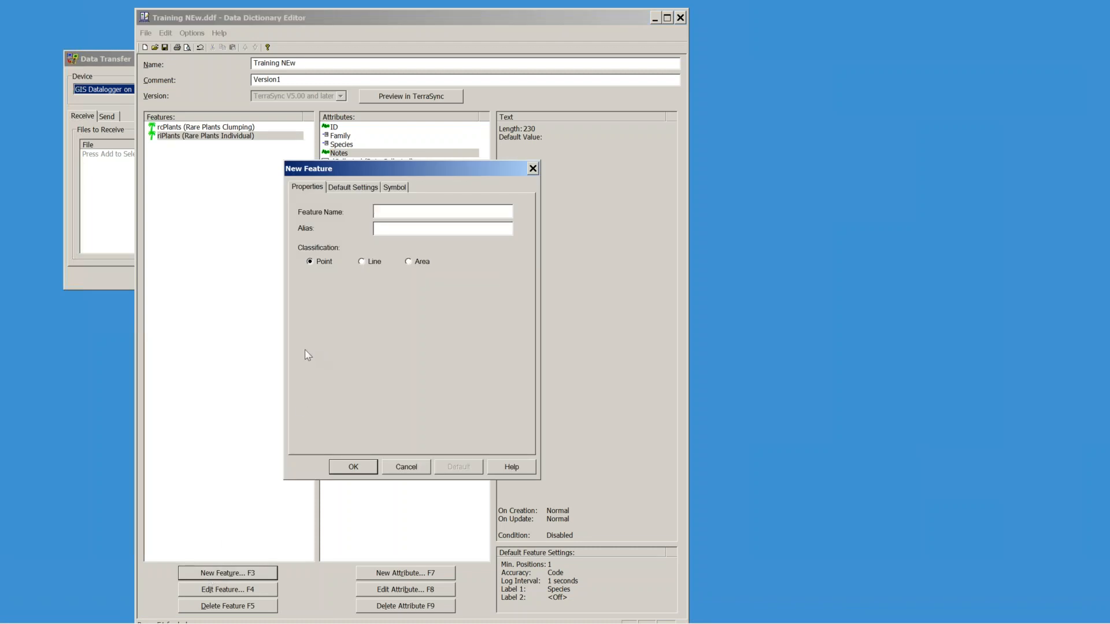
Step: Name the new feature Waterway, classify it as a line, and view its 1-second logging defaults
text(Wat)
click(362, 265)
click(365, 190)
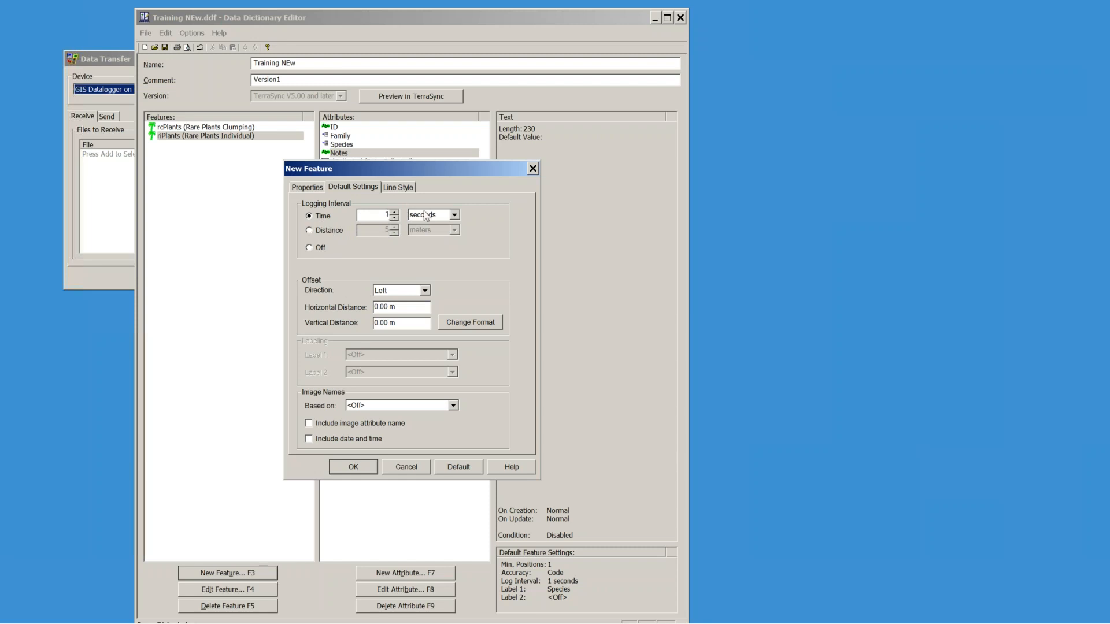
click(310, 231)
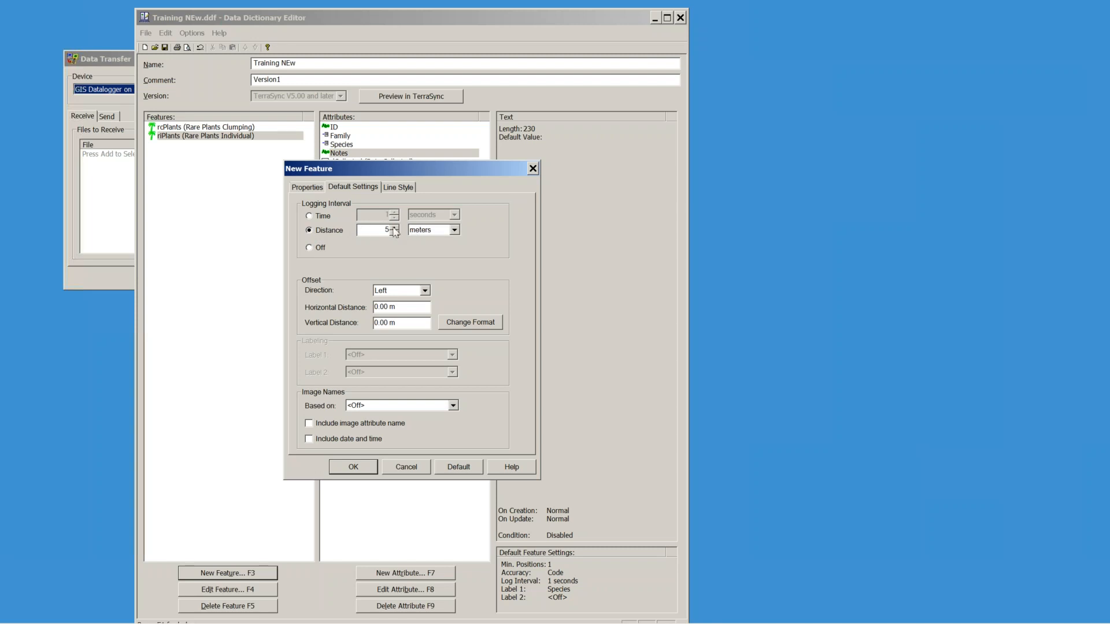
click(310, 218)
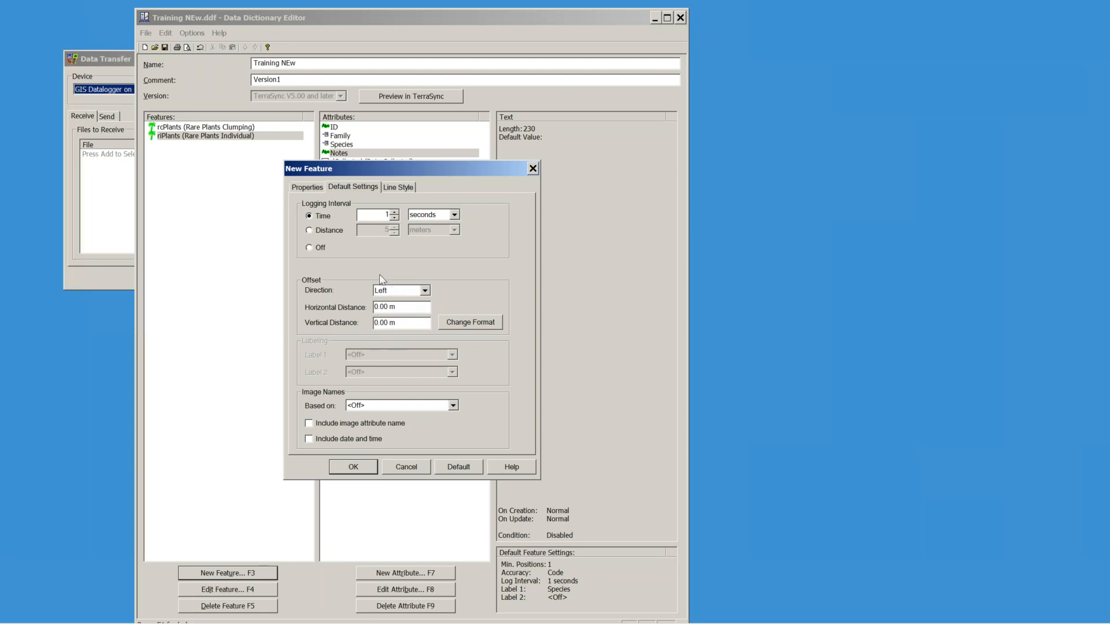
Step: Give Waterway a blue, thick line style and add it to the feature list
click(399, 188)
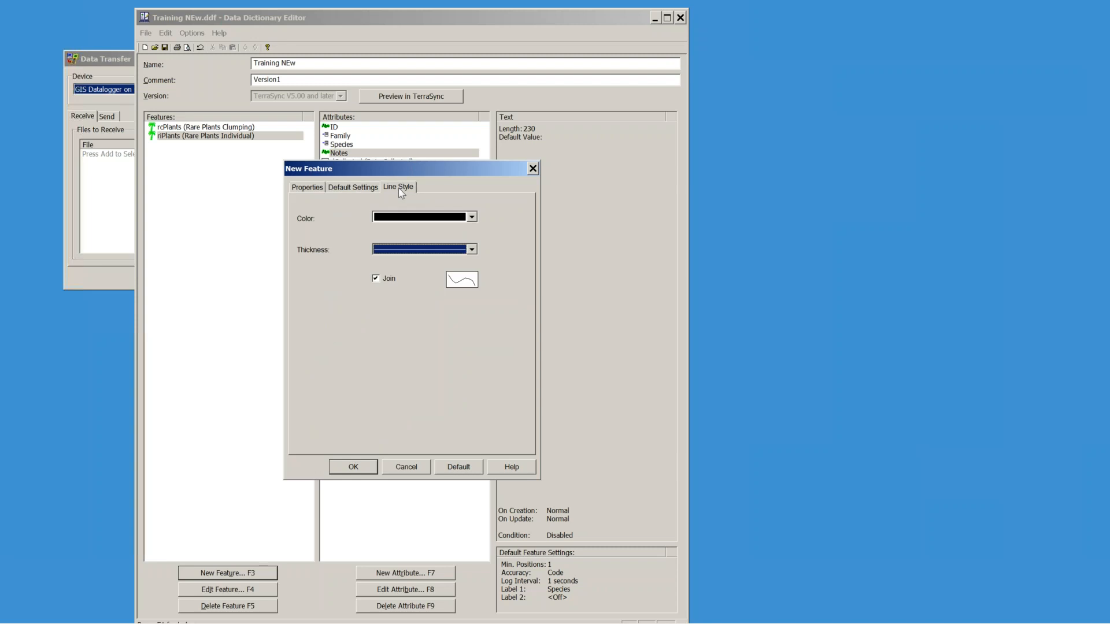
click(471, 216)
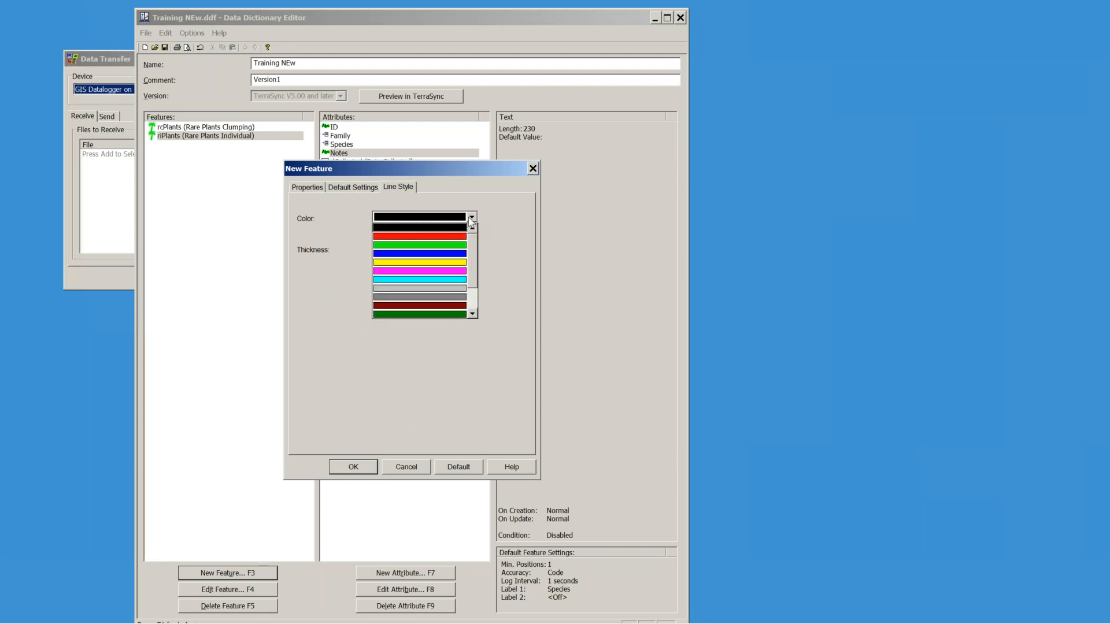
click(439, 254)
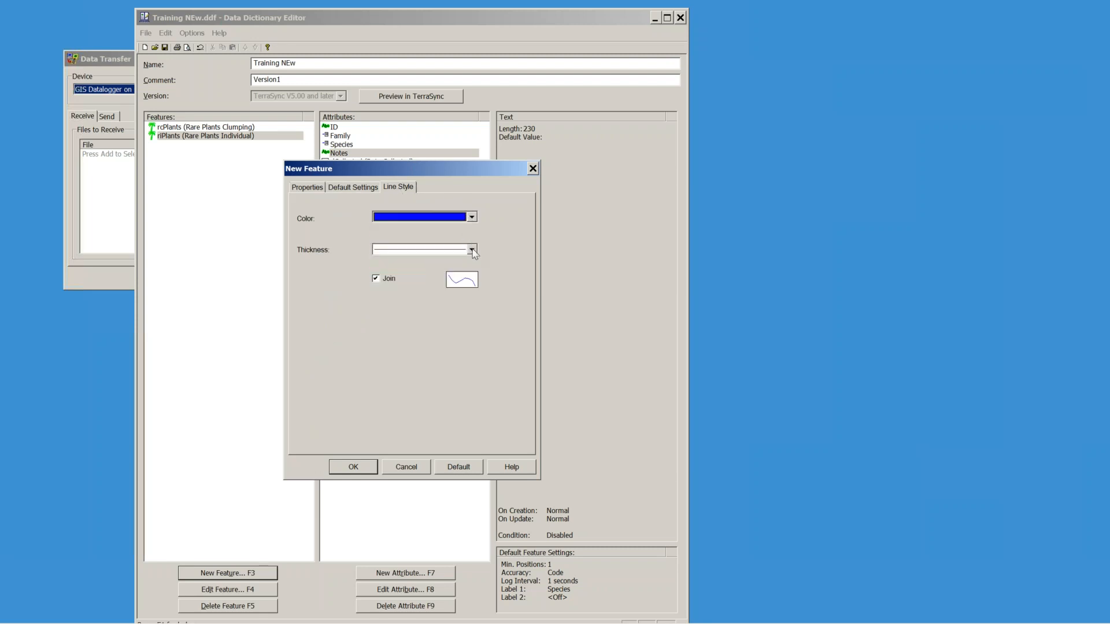
click(471, 250)
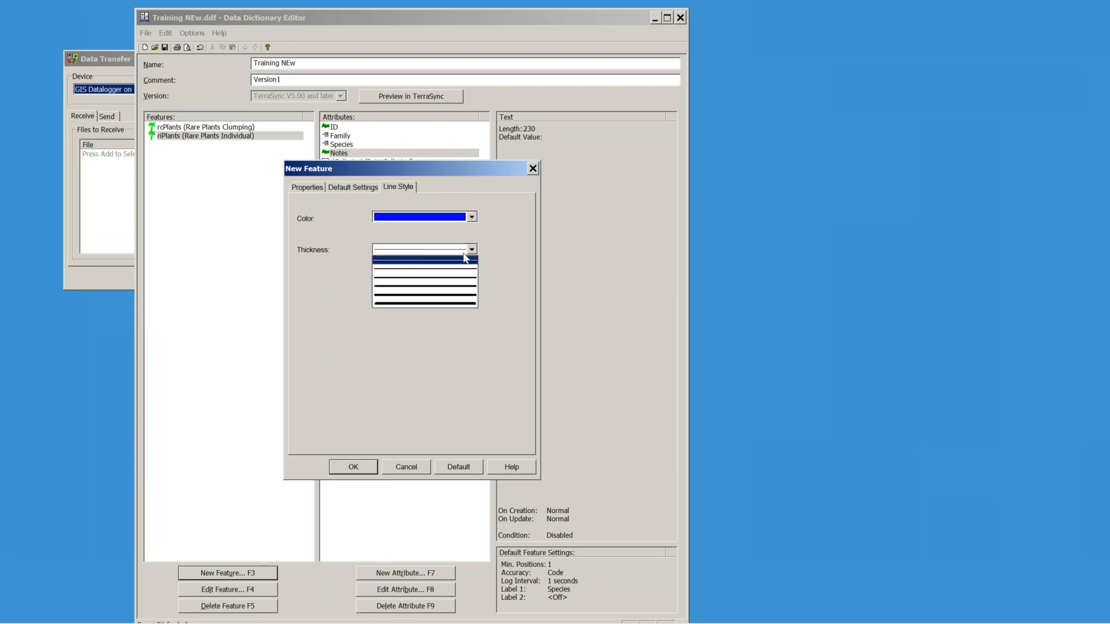
click(409, 295)
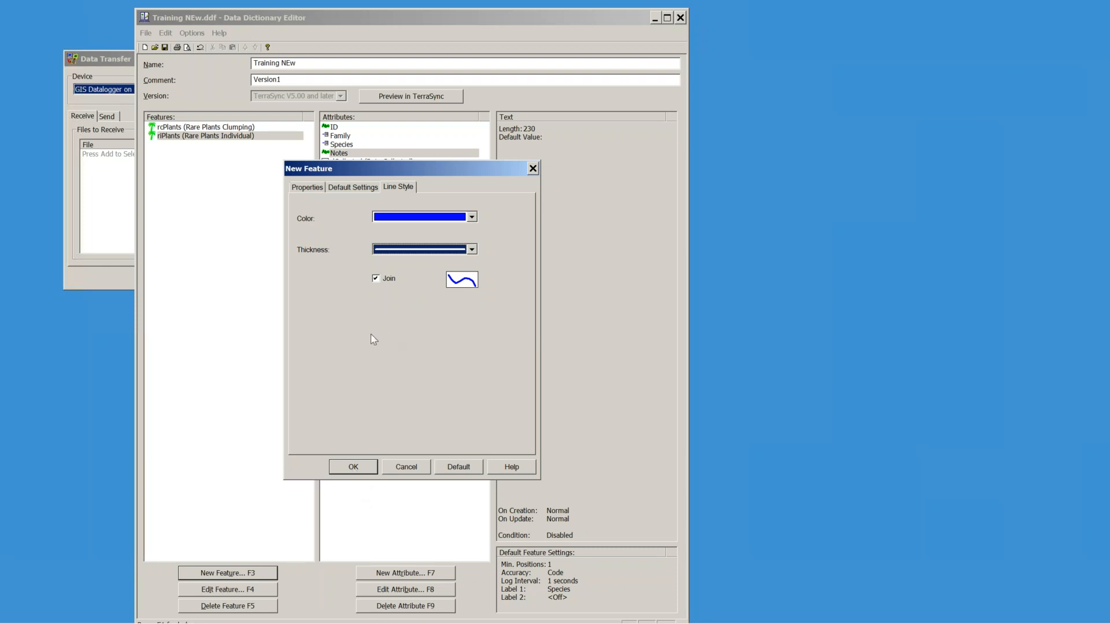
click(359, 466)
click(405, 573)
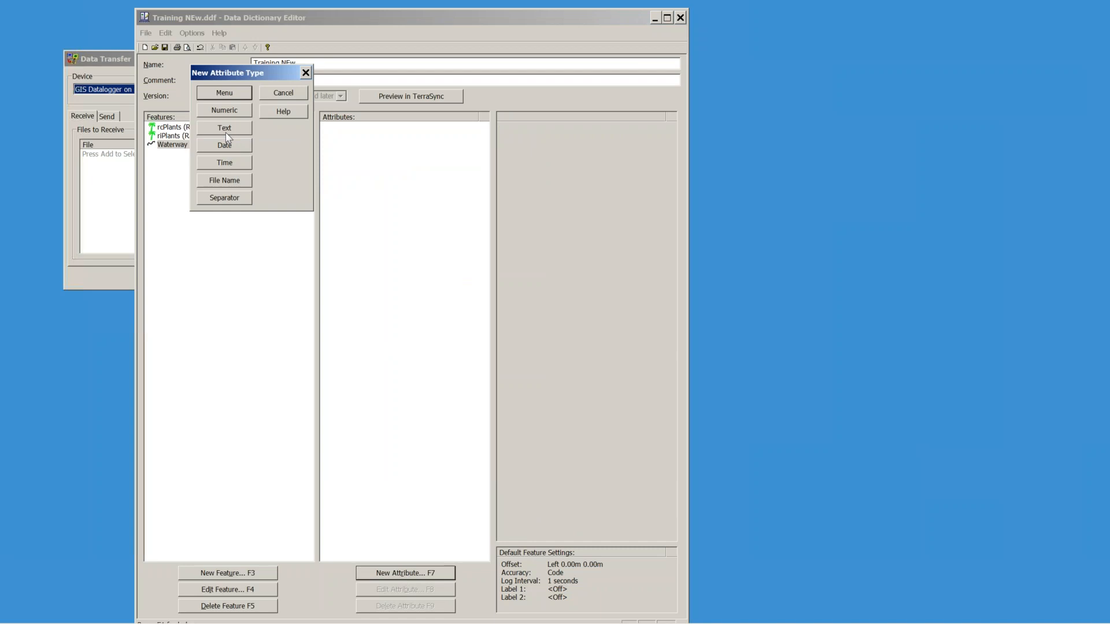
Step: Add a Name text attribute and a Photo file-name attribute to Waterway
click(224, 129)
text(Name)
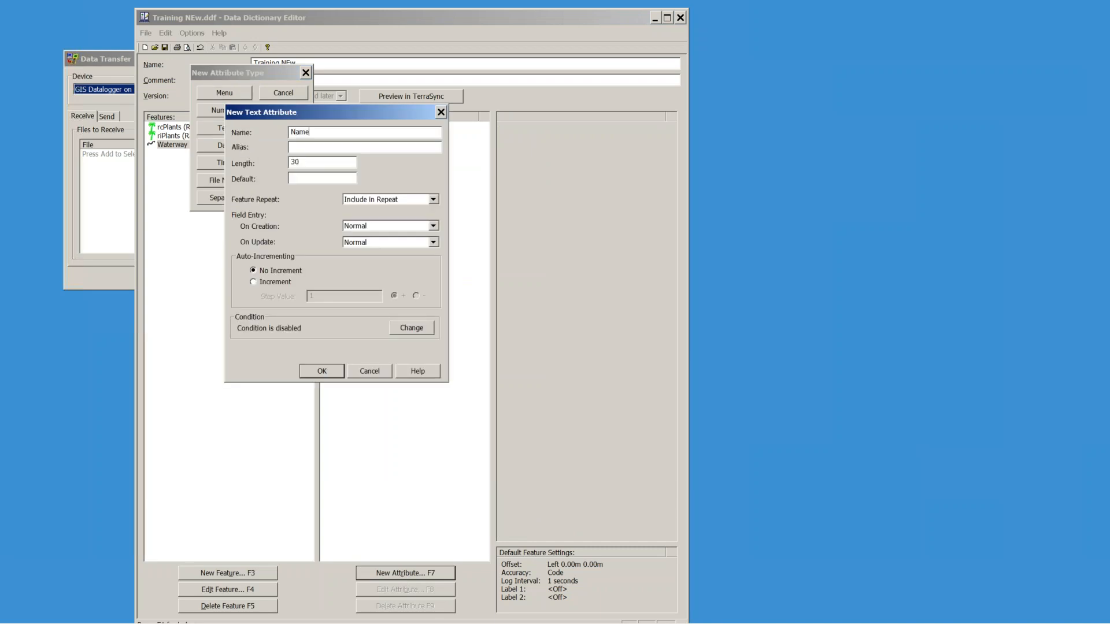
key(Return)
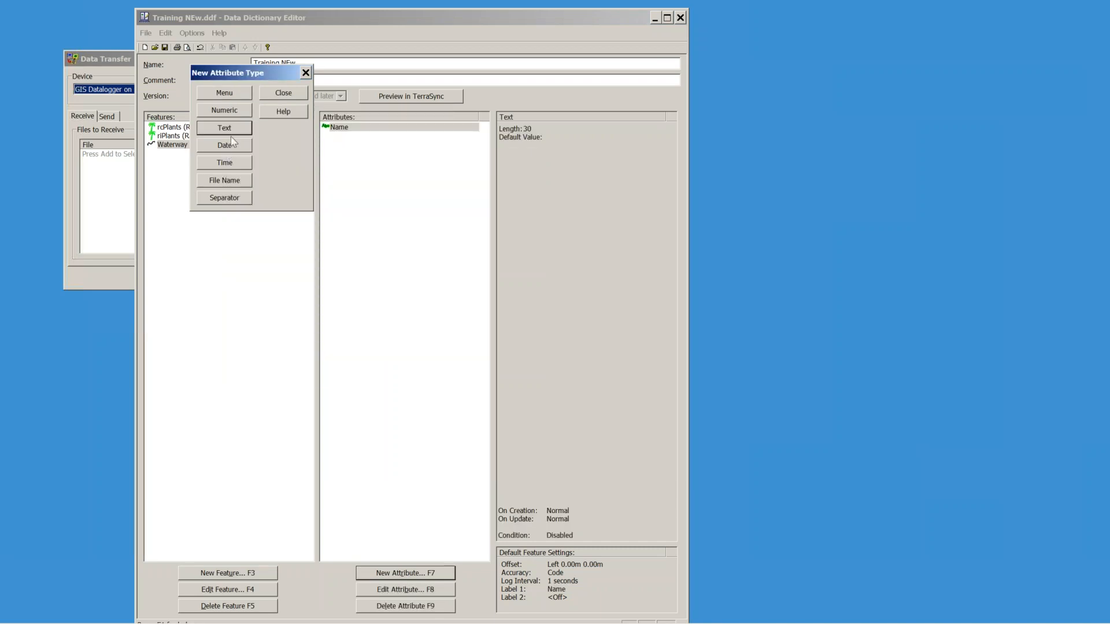
click(231, 182)
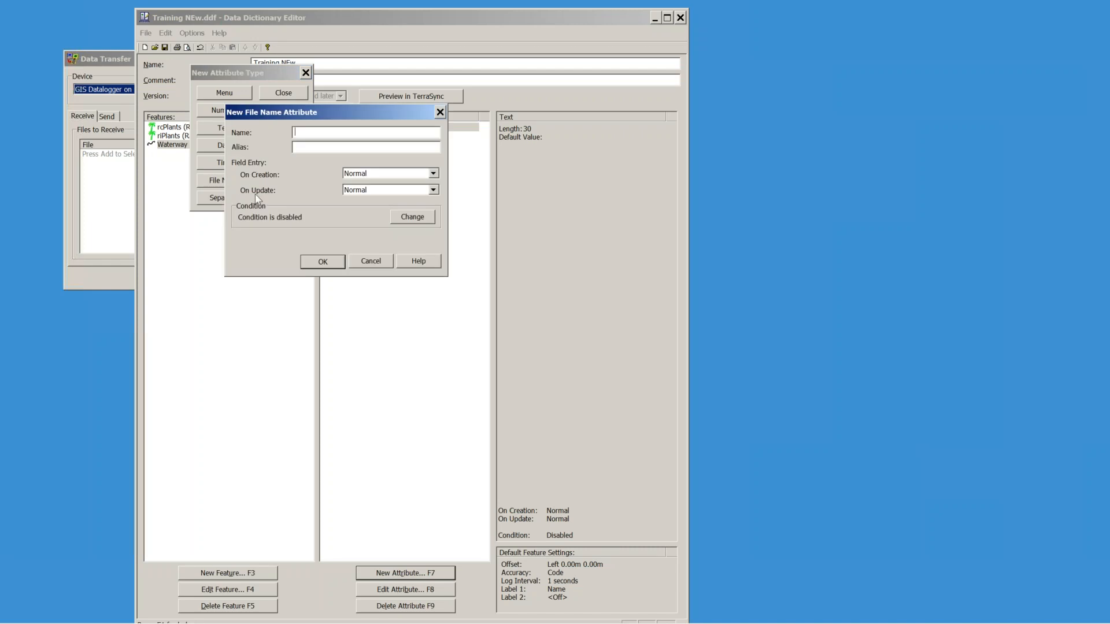
text(Photo)
click(325, 264)
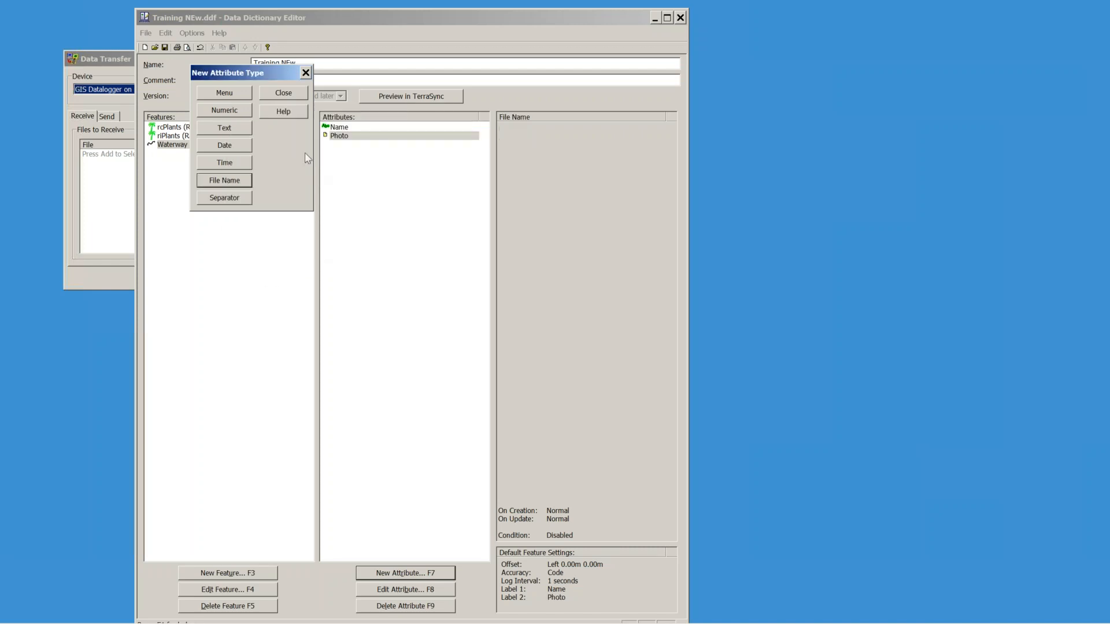
click(284, 93)
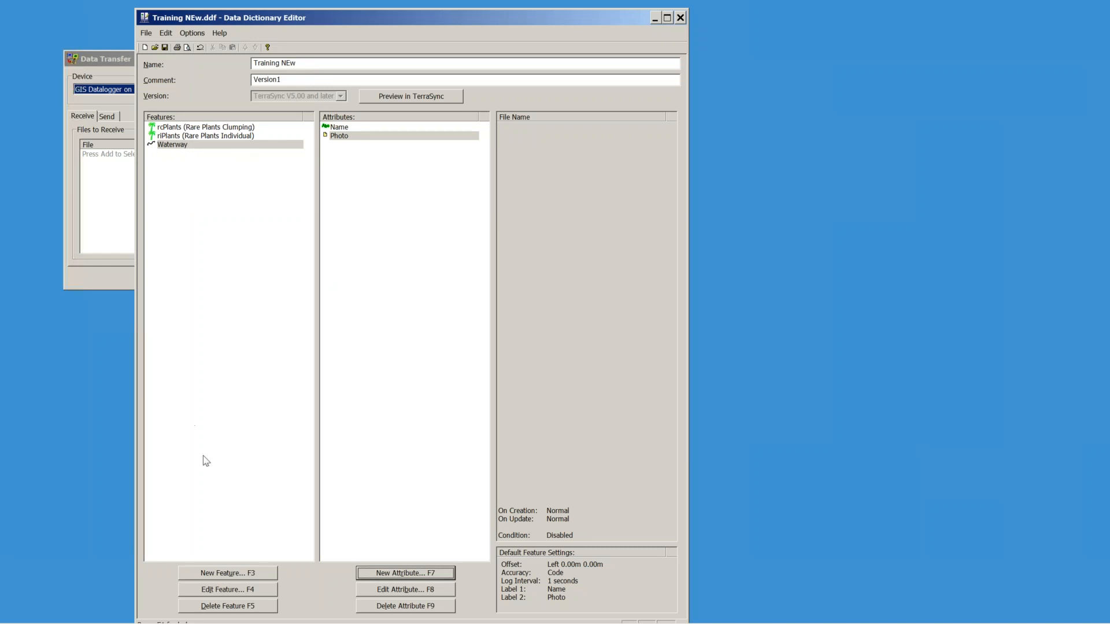
Step: Start a new feature named mArea with the alias Manage Area
click(232, 576)
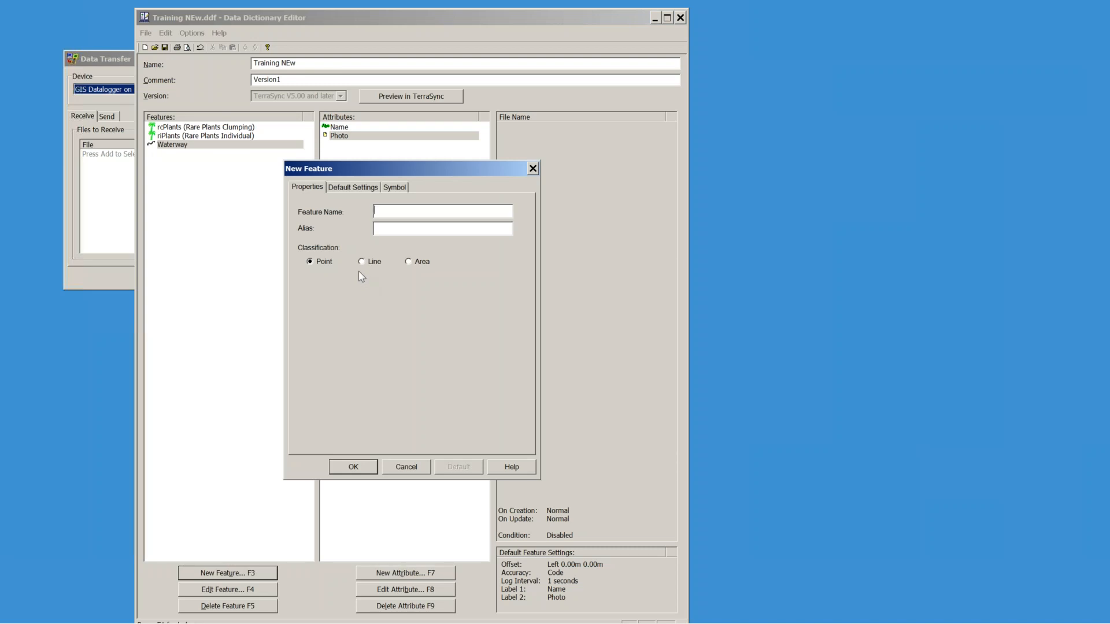
text(Manage)
key(BackSpace)
key(BackSpace)
key(BackSpace)
key(BackSpace)
key(BackSpace)
key(BackSpace)
text(mAreaManage Area)
click(391, 188)
click(443, 277)
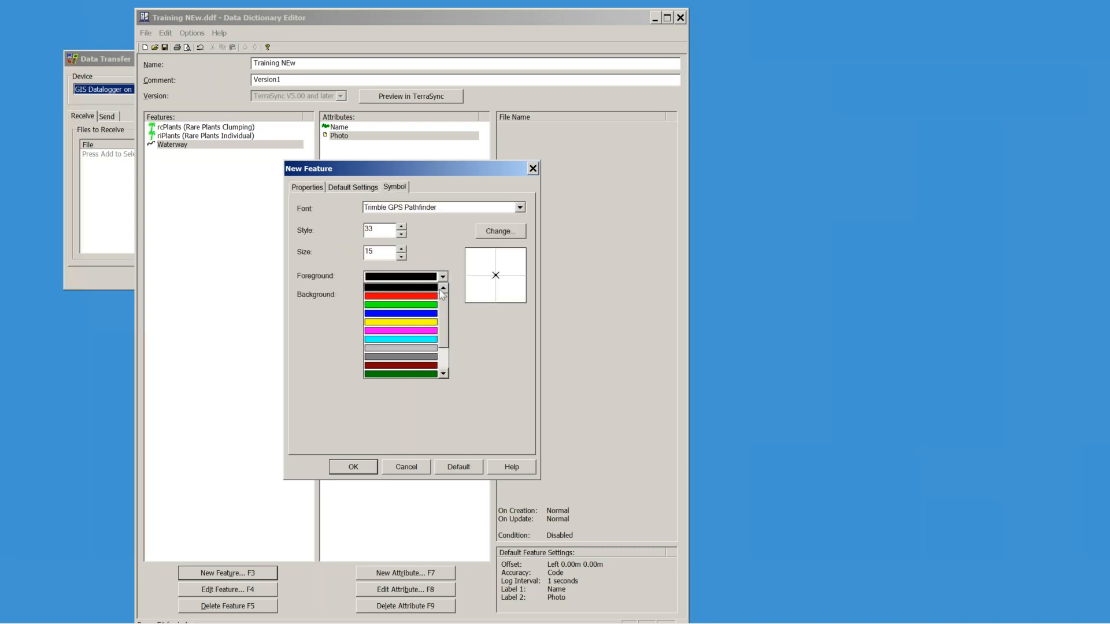
click(413, 304)
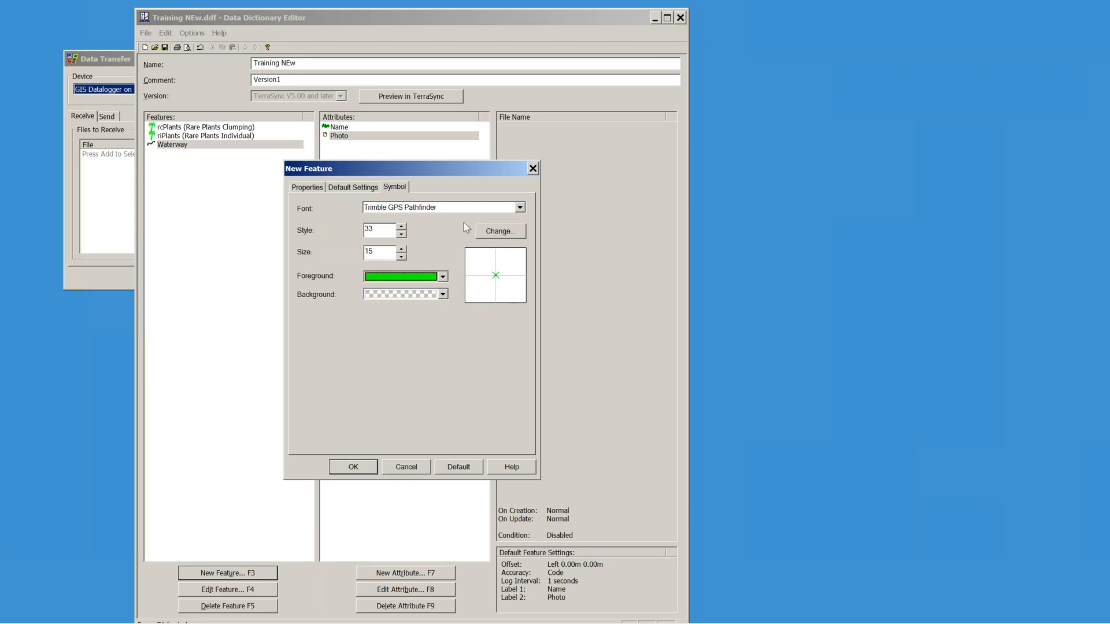
click(317, 188)
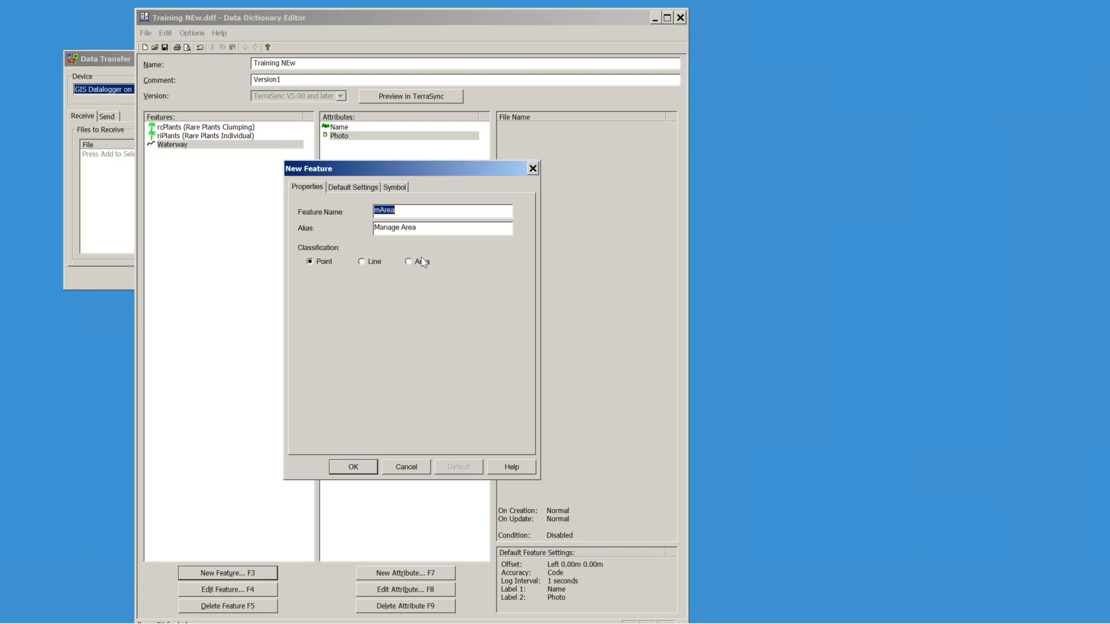
click(408, 262)
click(316, 265)
Step: Classify mArea as an area with the thickest dark red outline and add it
click(397, 188)
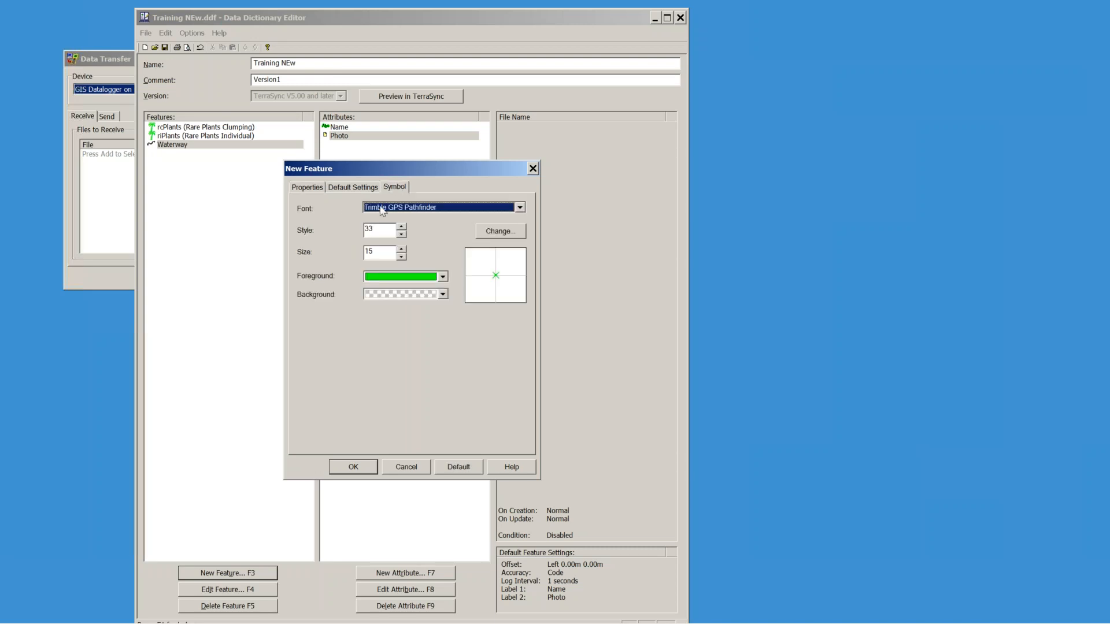
click(352, 188)
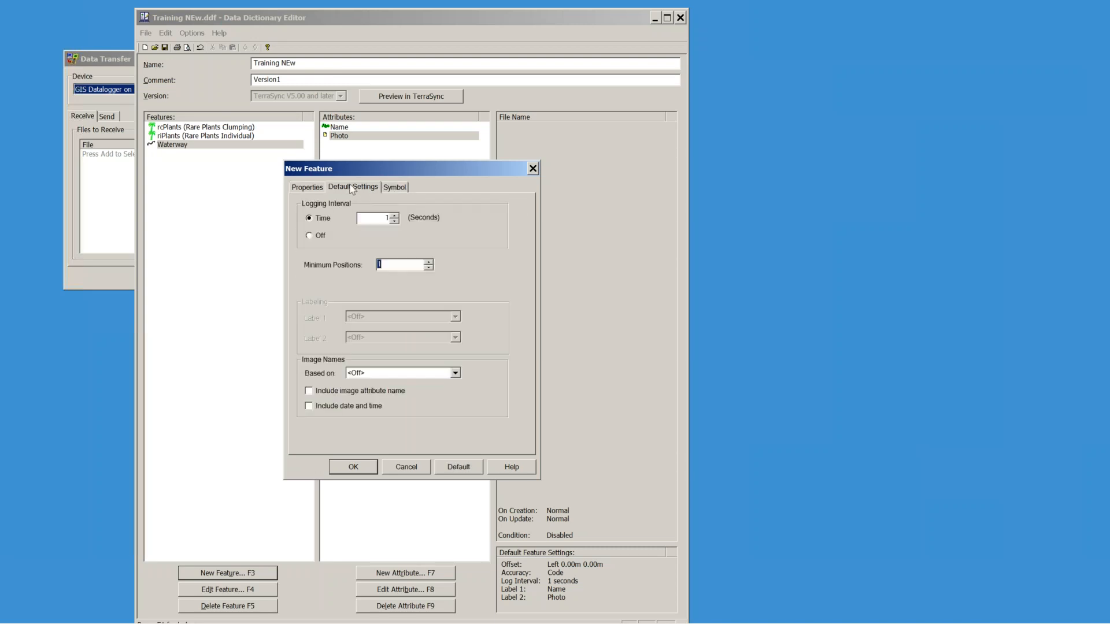
click(312, 189)
click(409, 262)
click(403, 191)
click(472, 217)
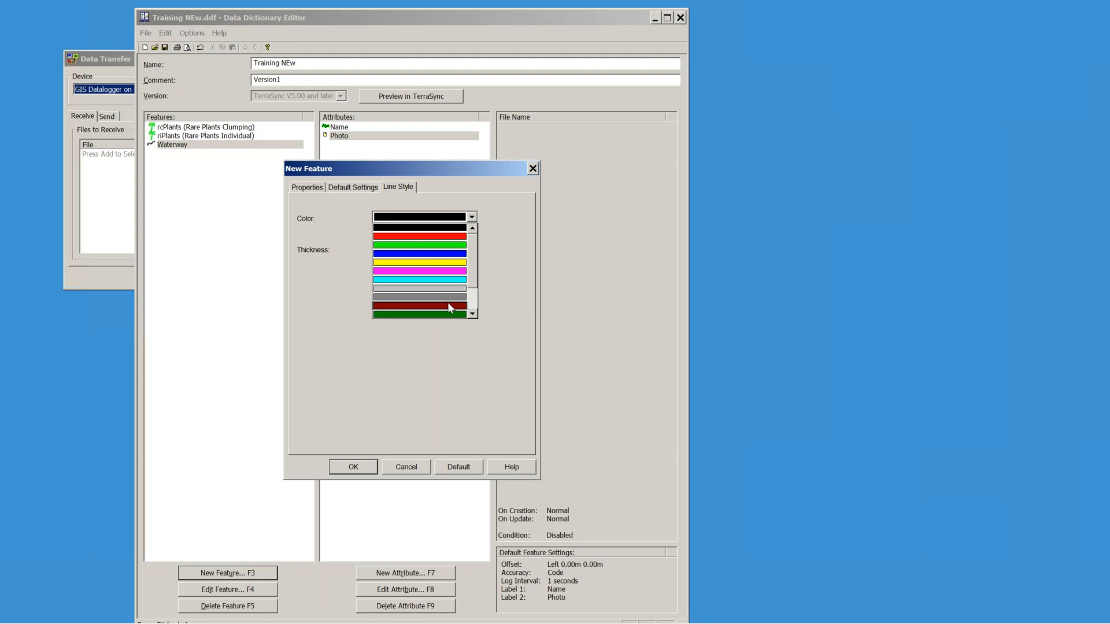
click(449, 306)
click(471, 249)
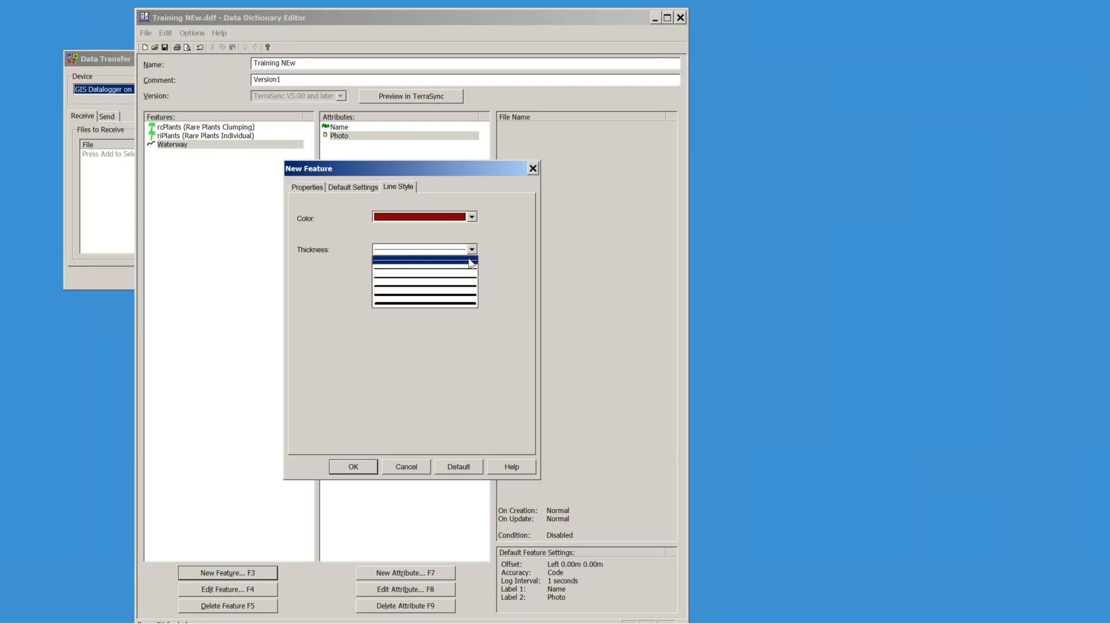
click(435, 291)
click(355, 469)
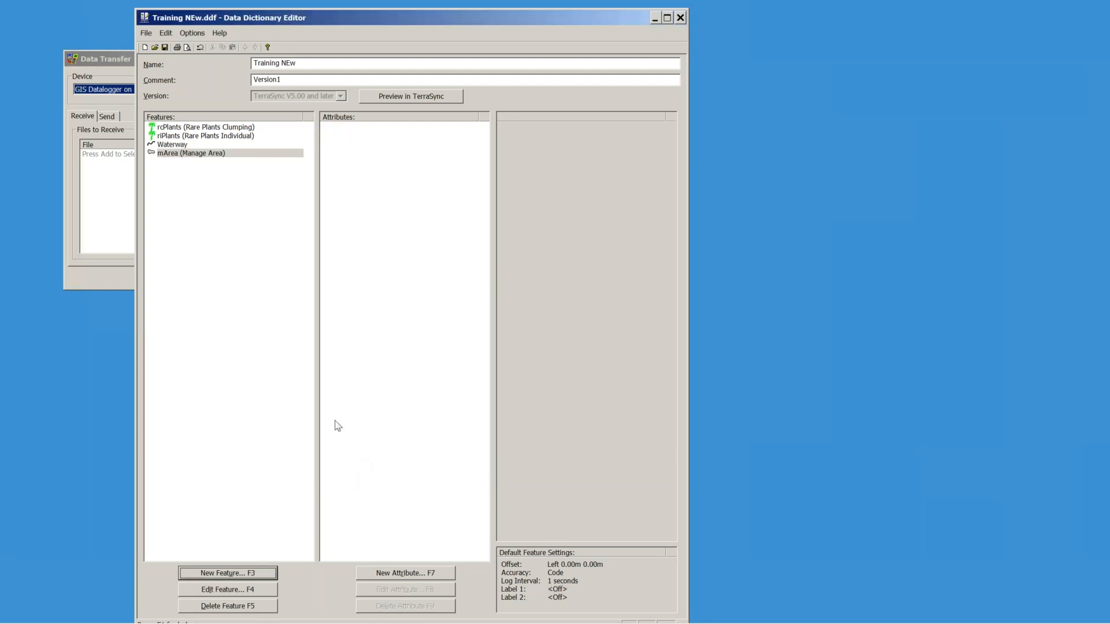
click(412, 574)
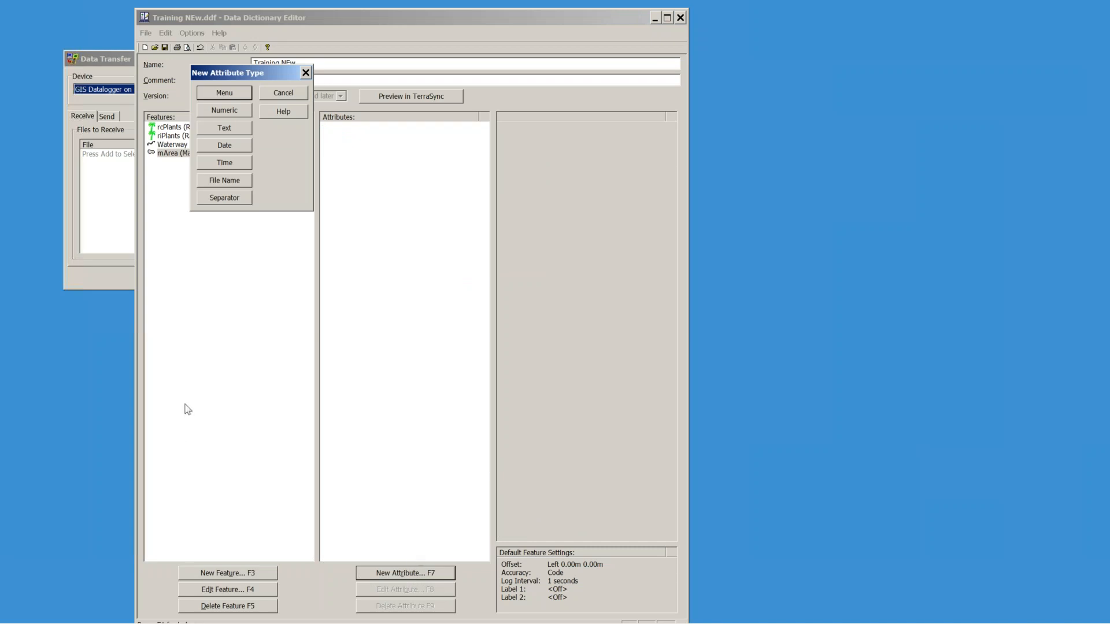
Step: Add a text attribute named 'Comment' to mArea and launch the TerraSync preview
click(227, 130)
text(Comment)
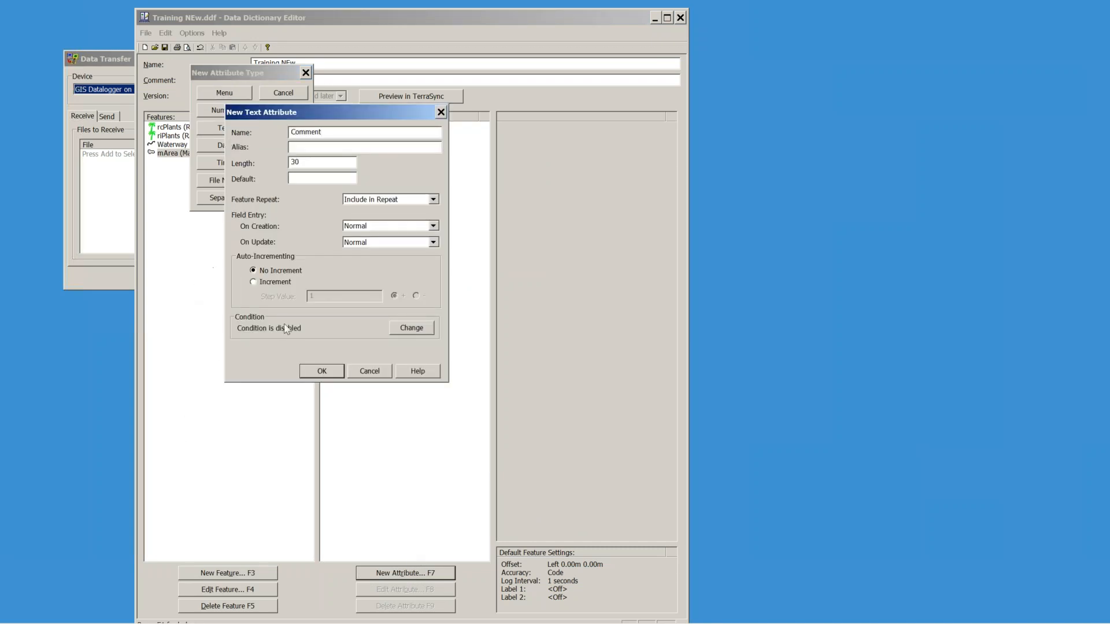
click(321, 370)
click(284, 93)
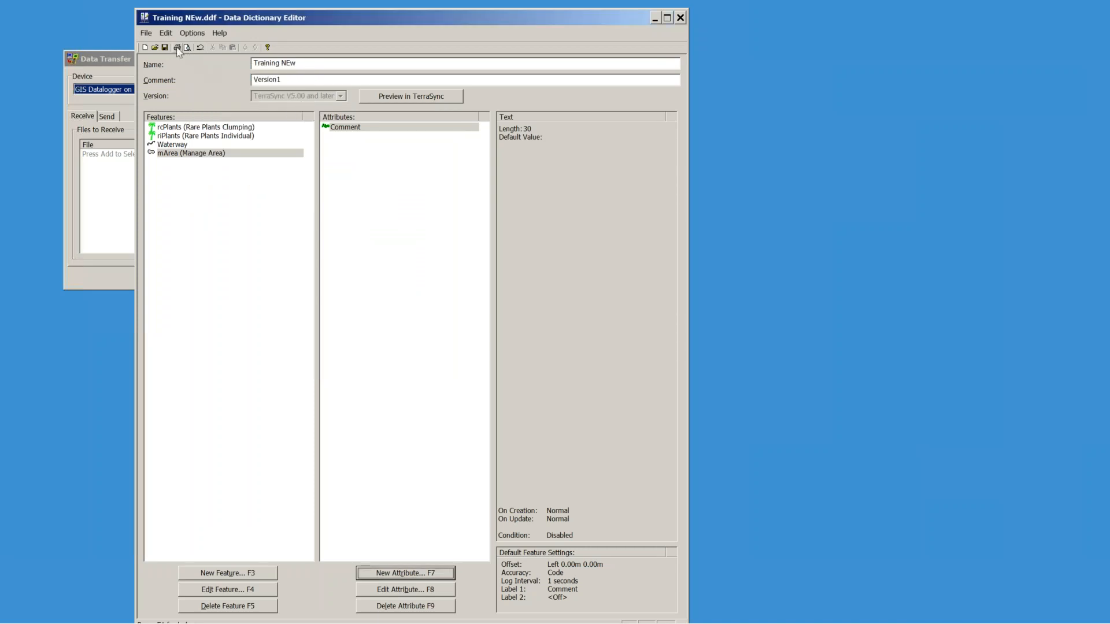
click(409, 96)
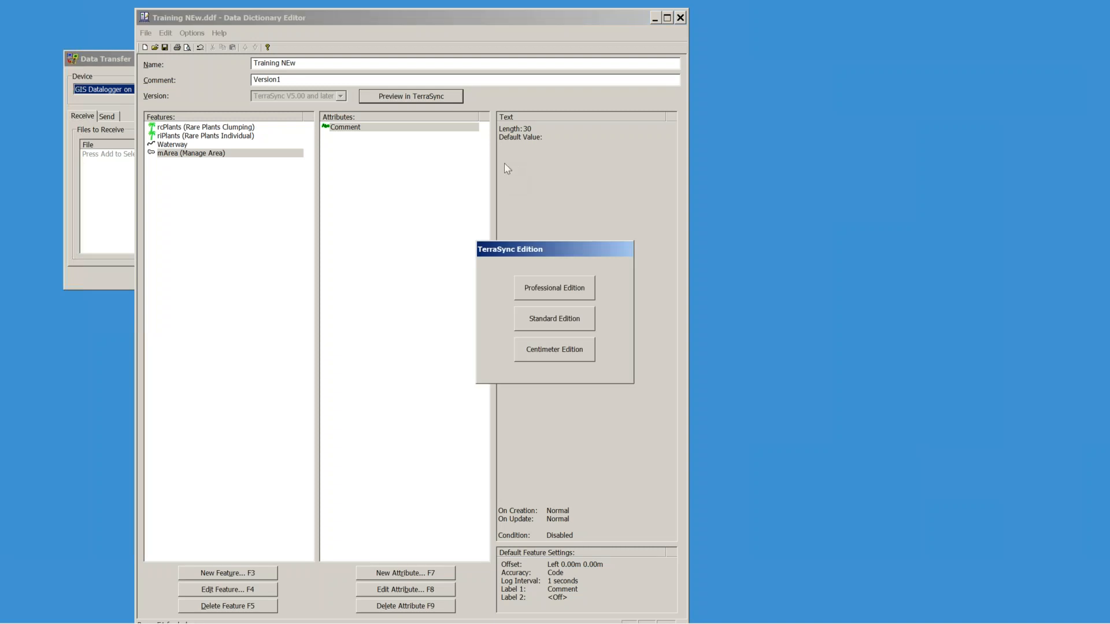
Step: Run the preview as Professional Edition, then open and abandon a Waterway feature
click(551, 287)
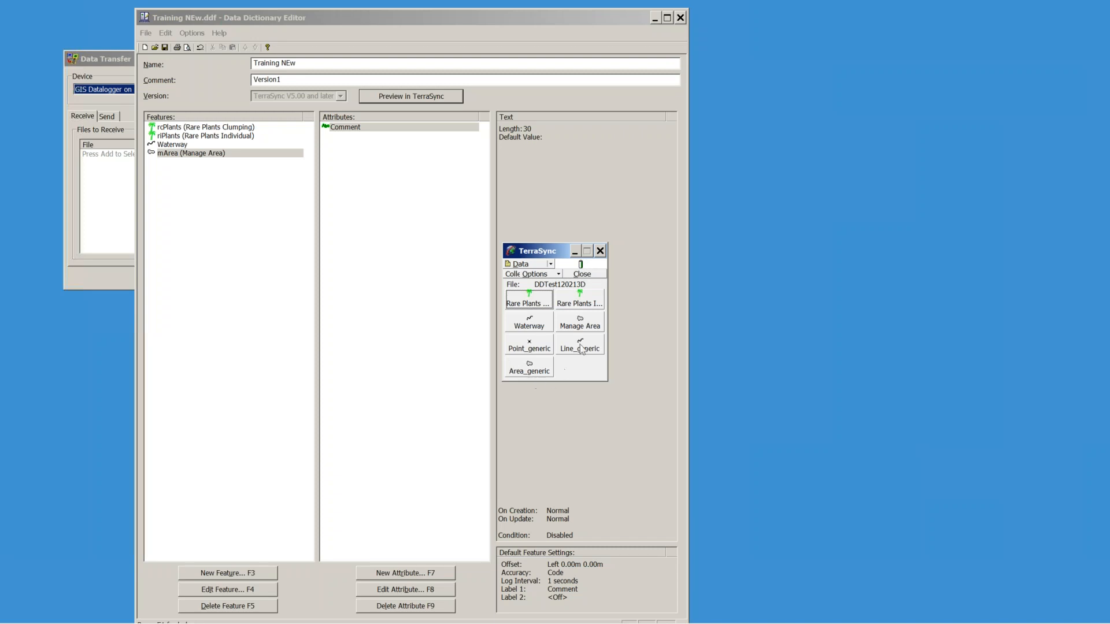
click(538, 325)
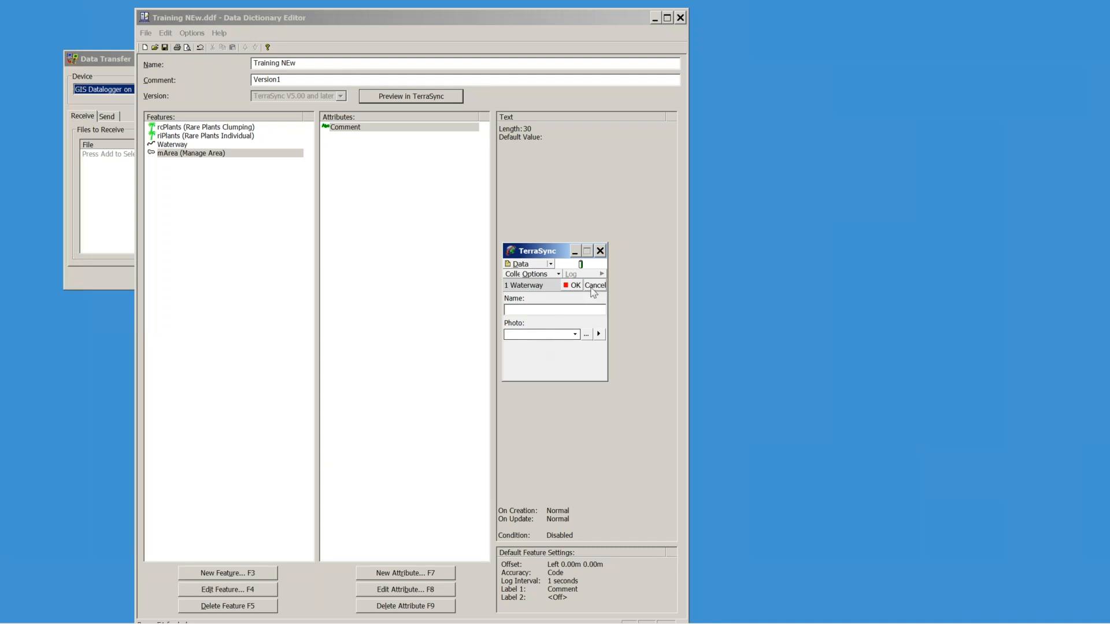
click(595, 285)
click(538, 345)
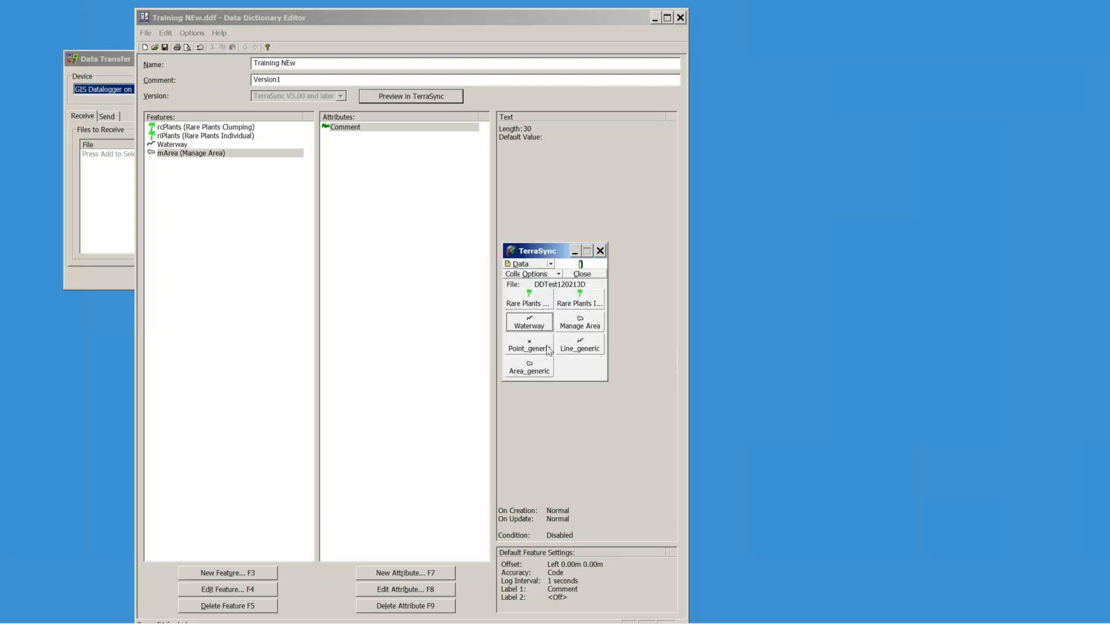
Step: Open and abandon a Manage Area feature, then exit the TerraSync preview
double_click(580, 321)
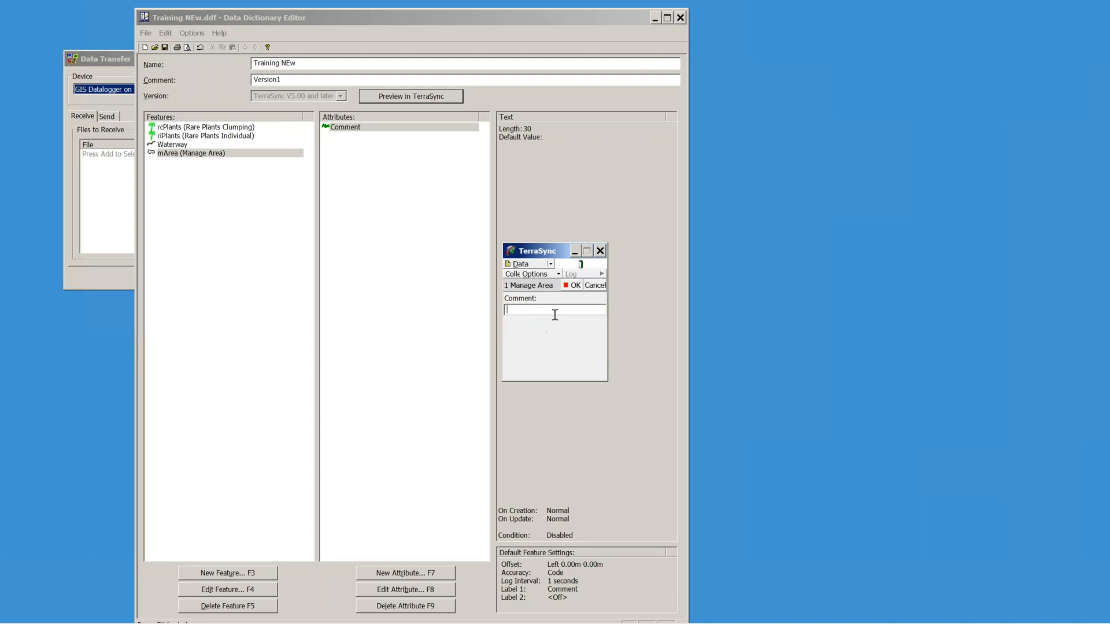
click(597, 286)
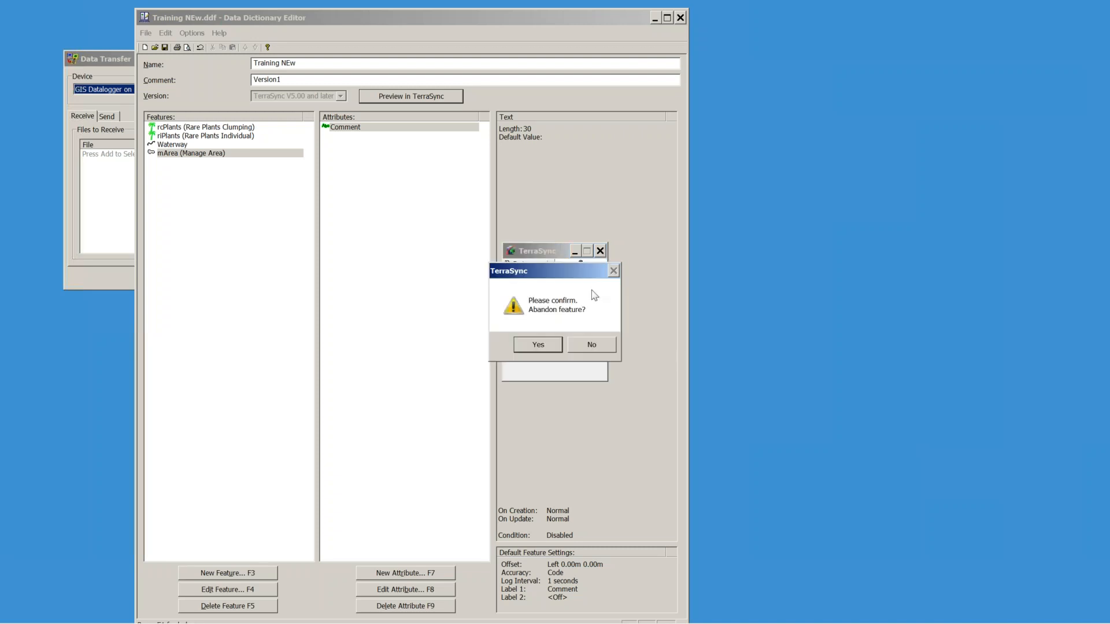
click(538, 344)
click(600, 252)
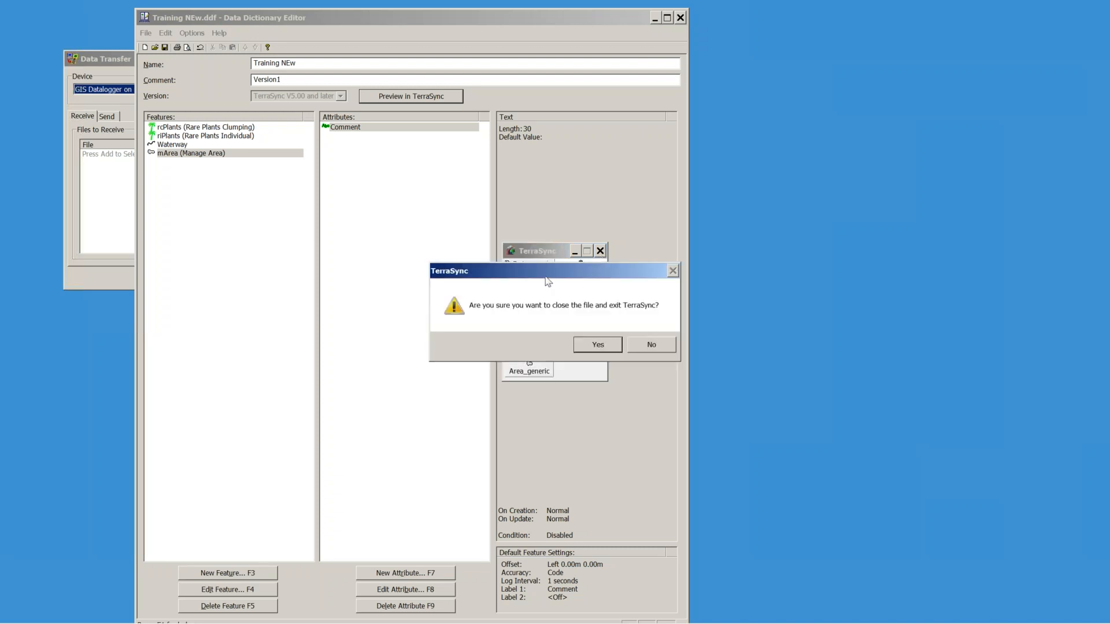
click(595, 344)
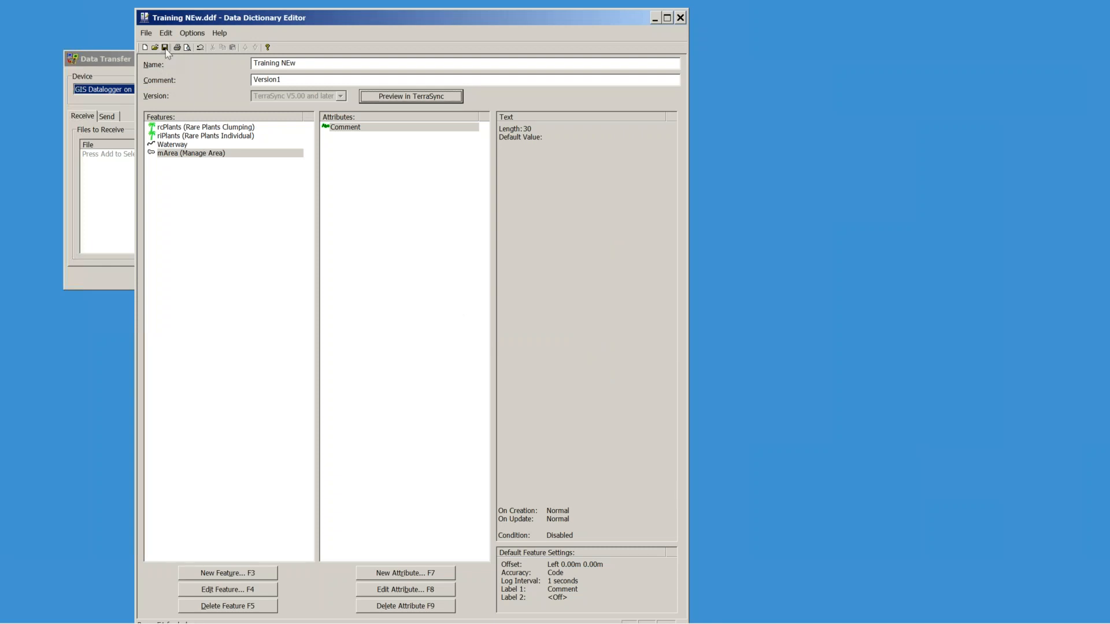
Step: Maximize the dictionary editor, launch Windows Mobile Device Center, and close the editor and Data Transfer
click(667, 17)
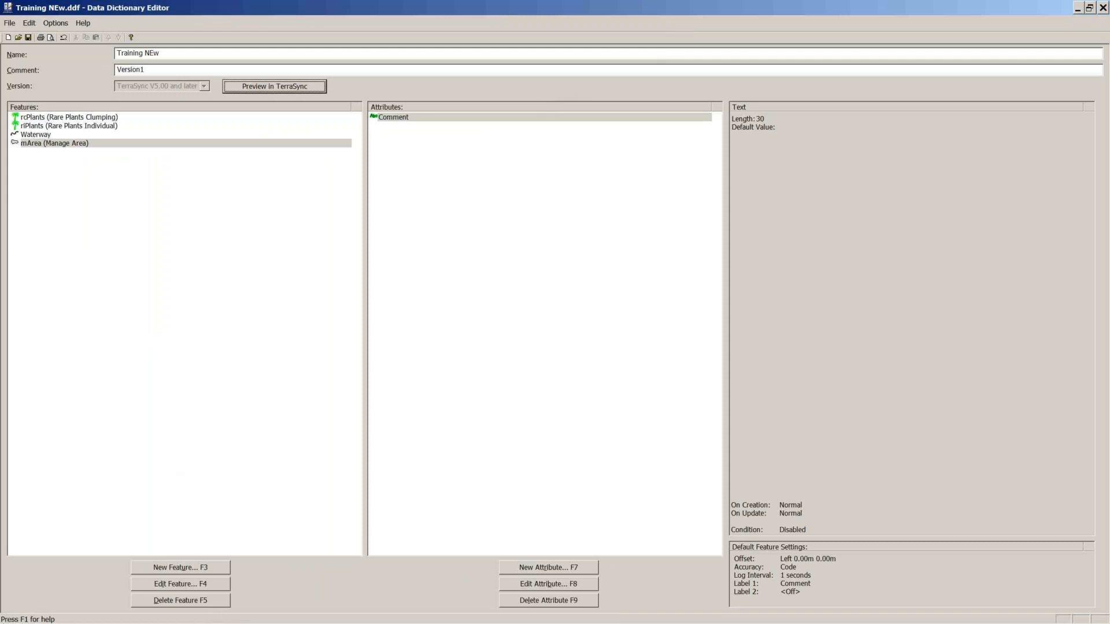
click(17, 611)
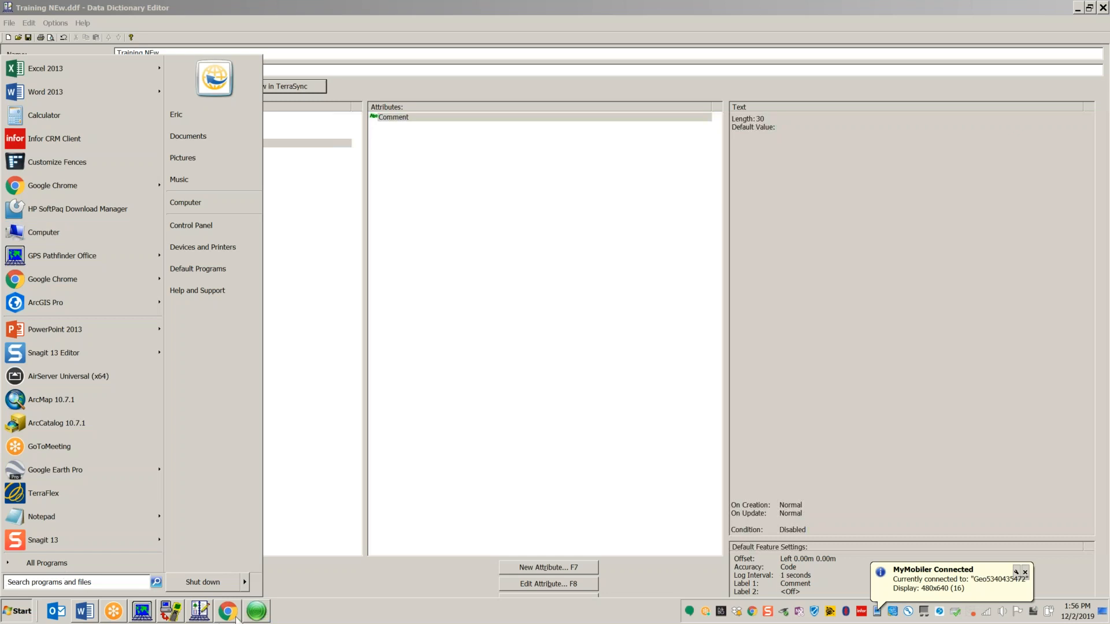
click(256, 611)
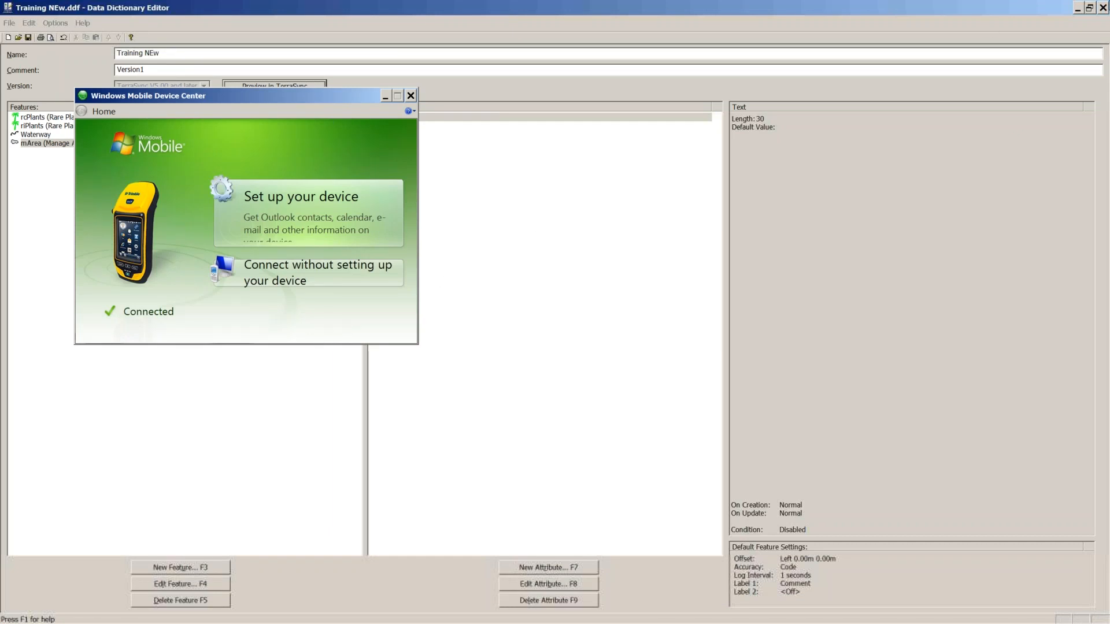
click(1102, 7)
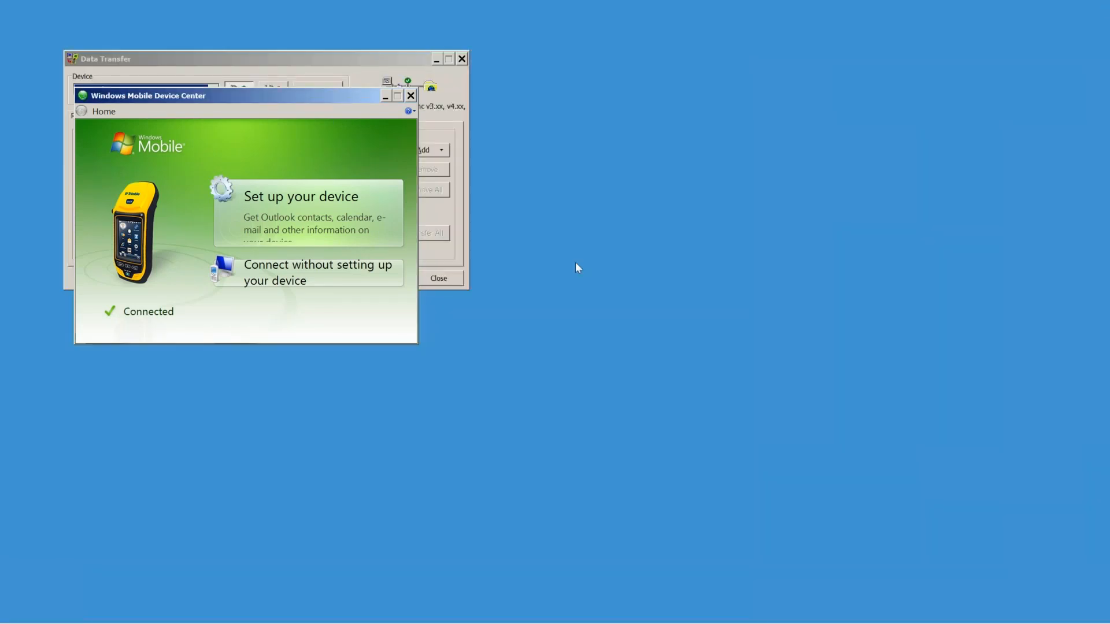
click(462, 58)
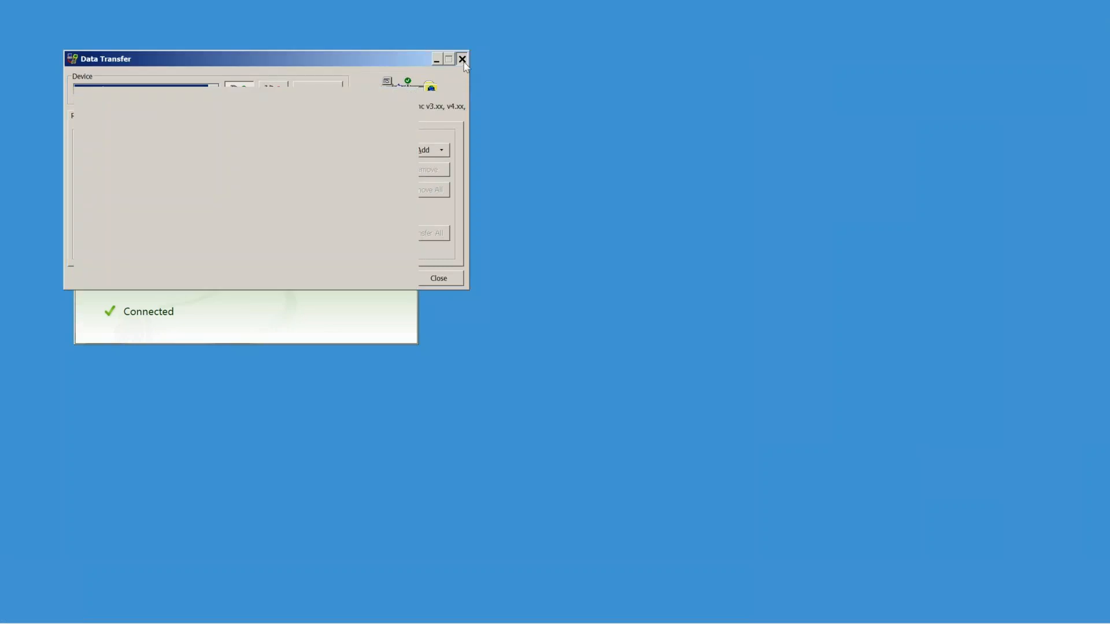
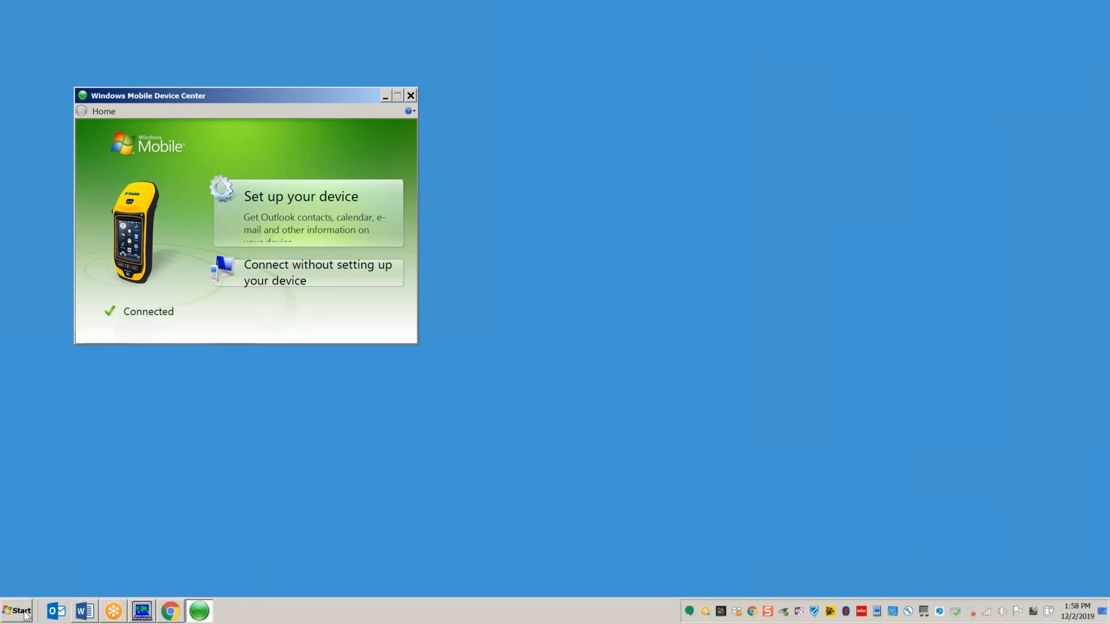
Step: Open the Start menu to find the installed programs
click(18, 611)
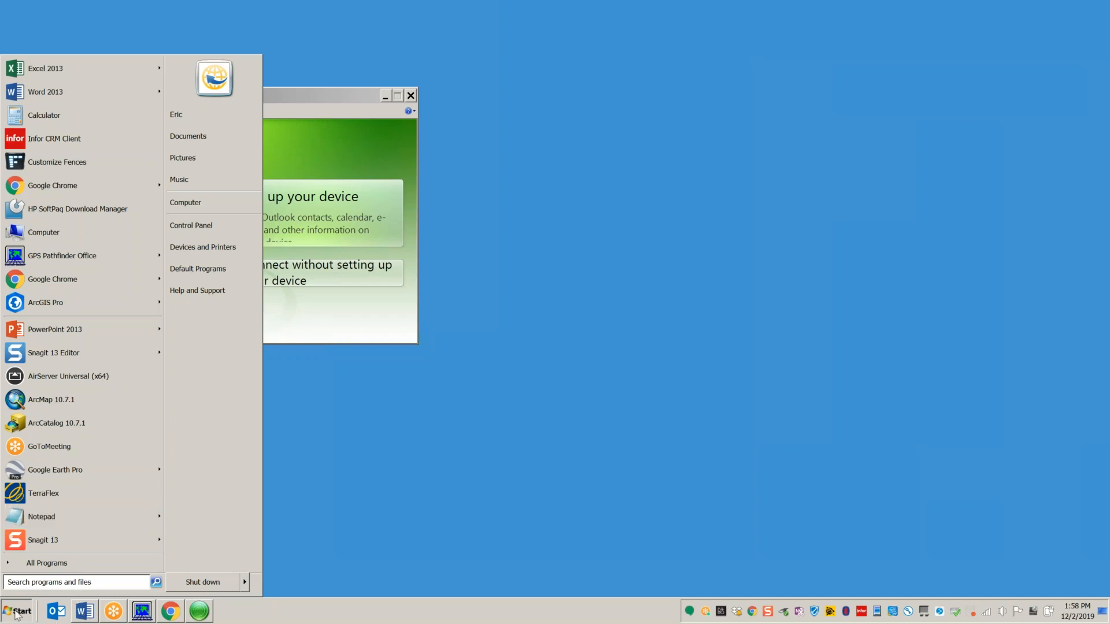
Step: Launch Outlook and start a new blank email with the cursor in its body
click(57, 611)
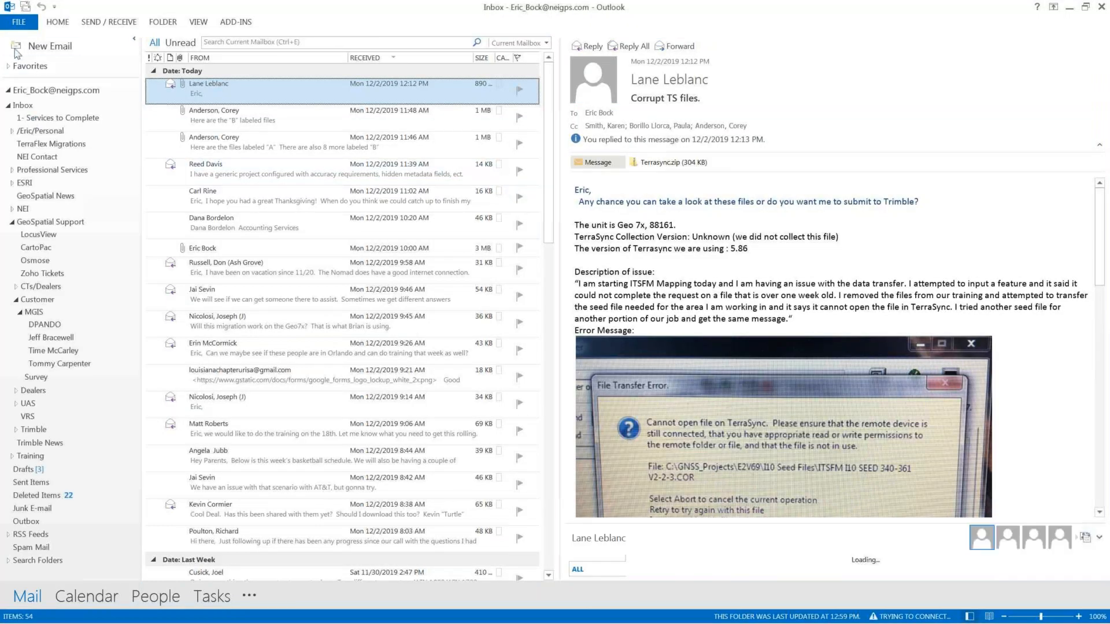
click(43, 49)
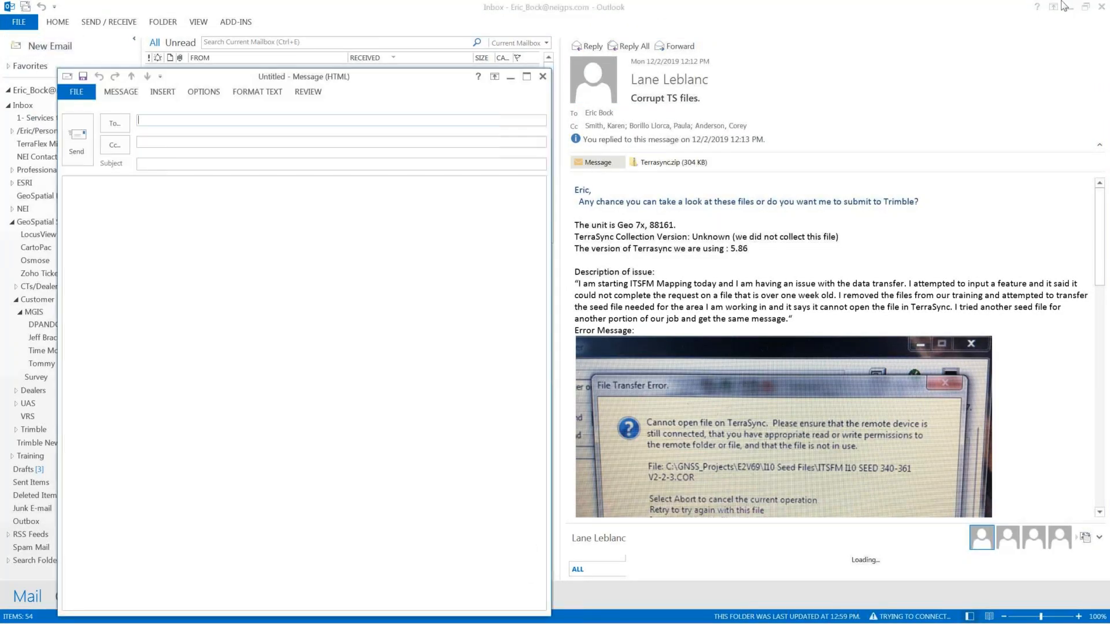
click(1069, 7)
click(162, 92)
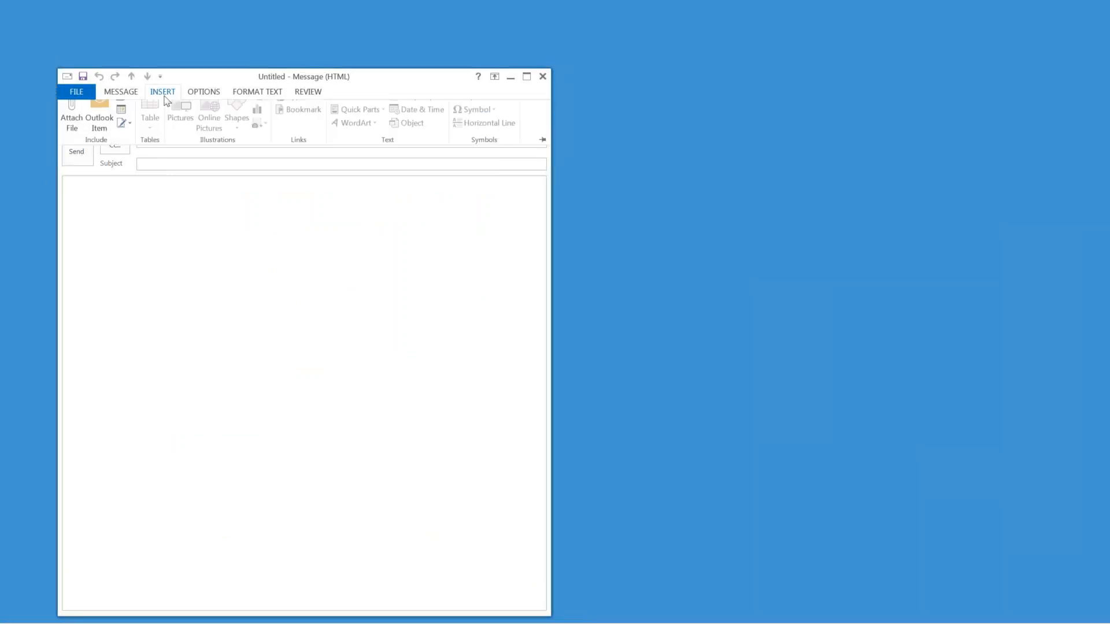
click(151, 208)
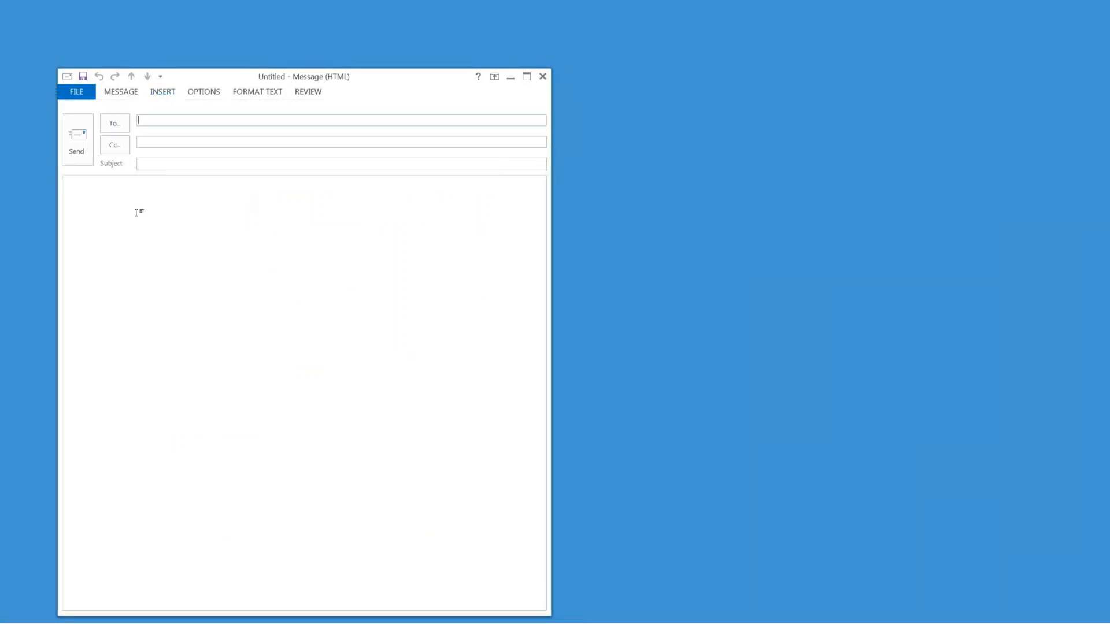
Step: Try inserting a saved Quick Part twice, dismissing the 'fields nested too deeply' warnings
click(165, 92)
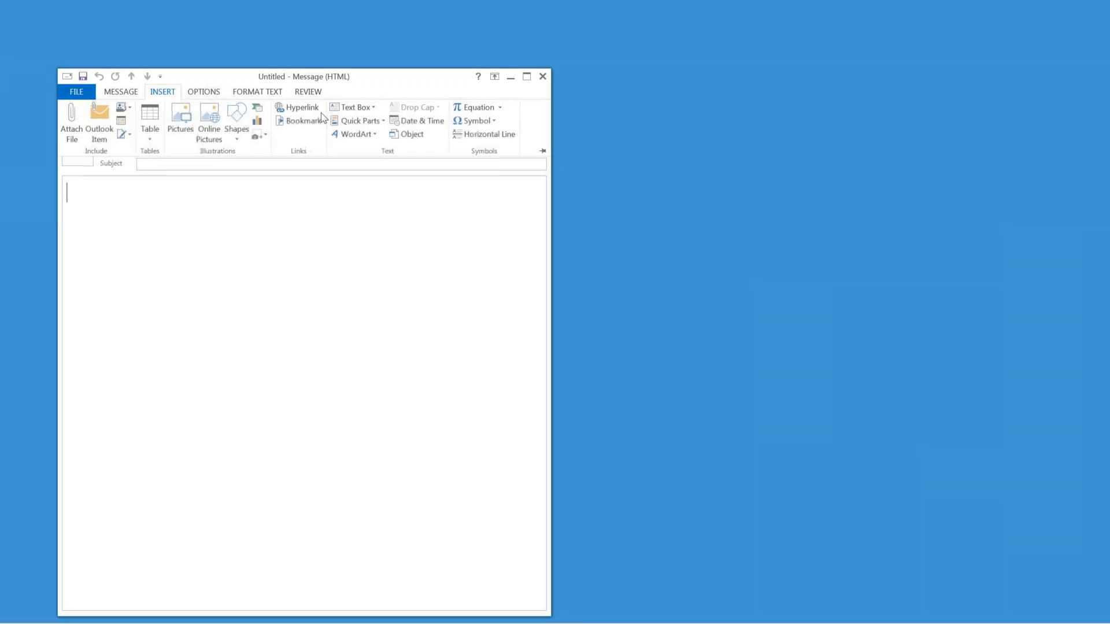
click(384, 122)
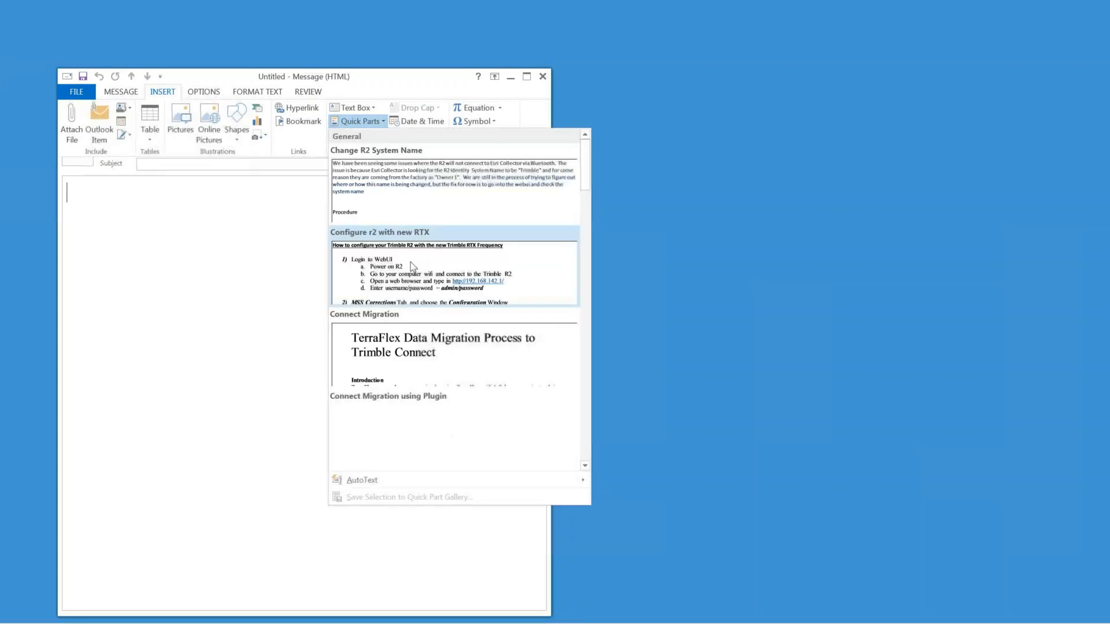
scroll(426, 298, down, 10)
scroll(570, 289, down, 2)
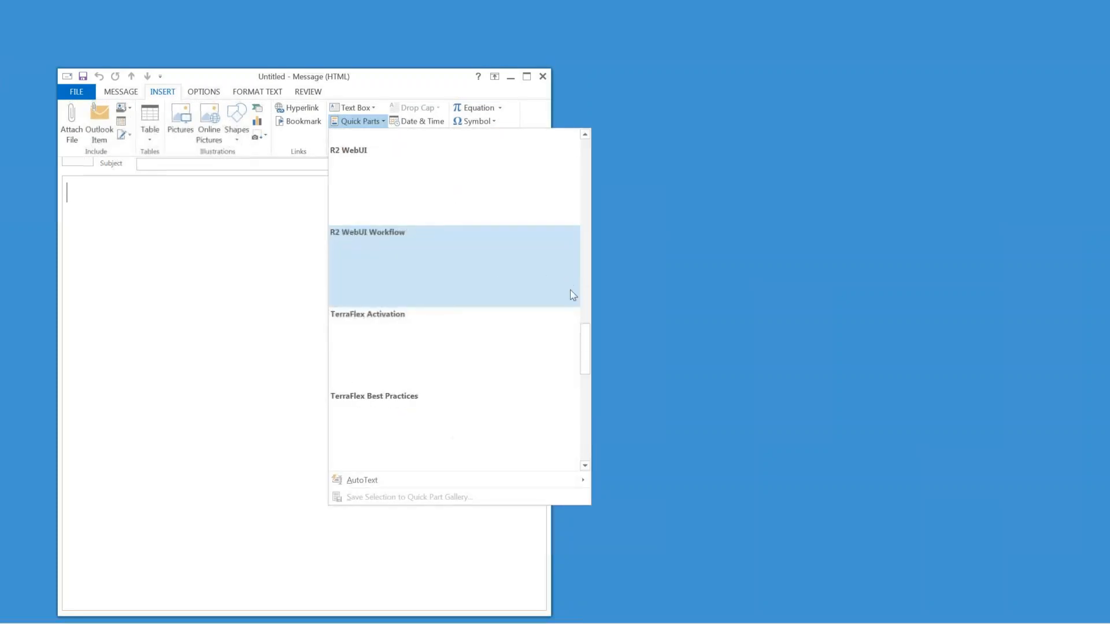
click(580, 347)
click(560, 342)
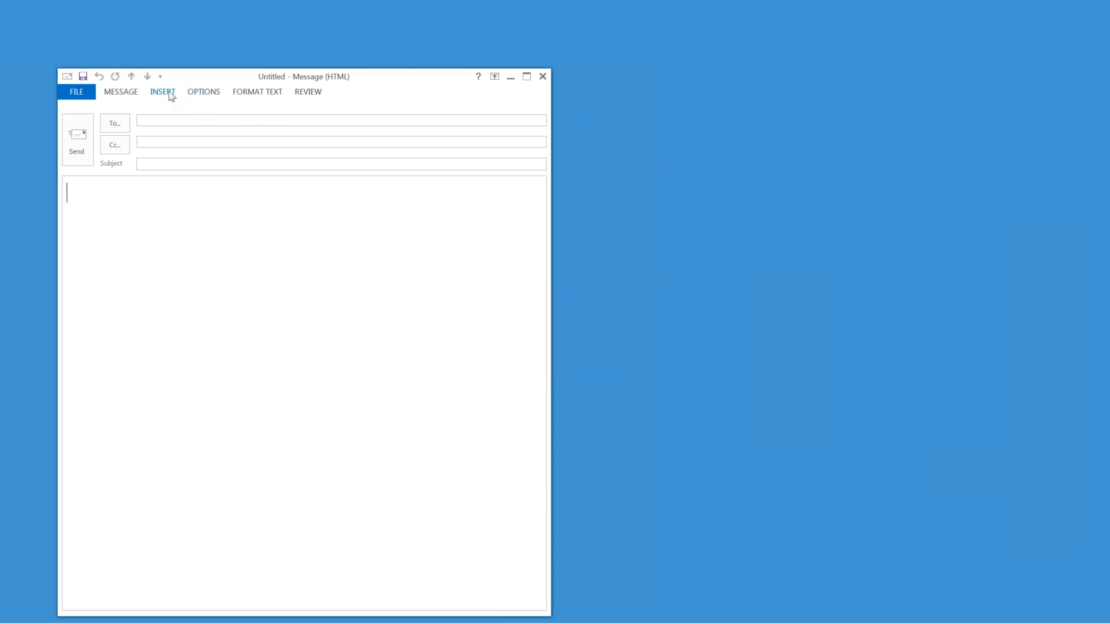
click(169, 92)
click(376, 123)
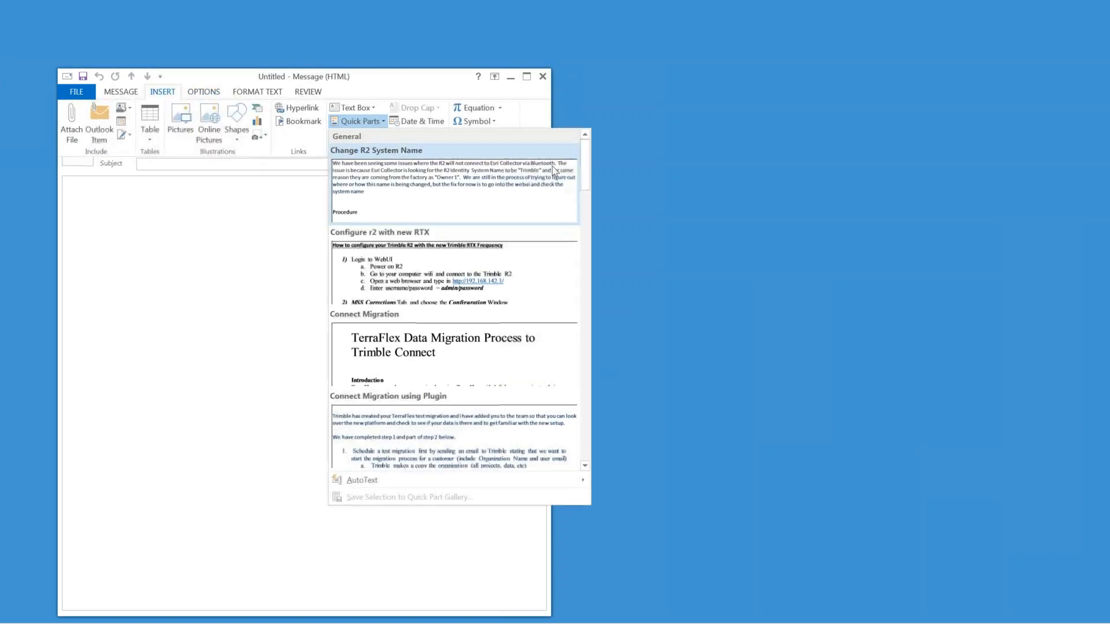
click(553, 170)
click(557, 344)
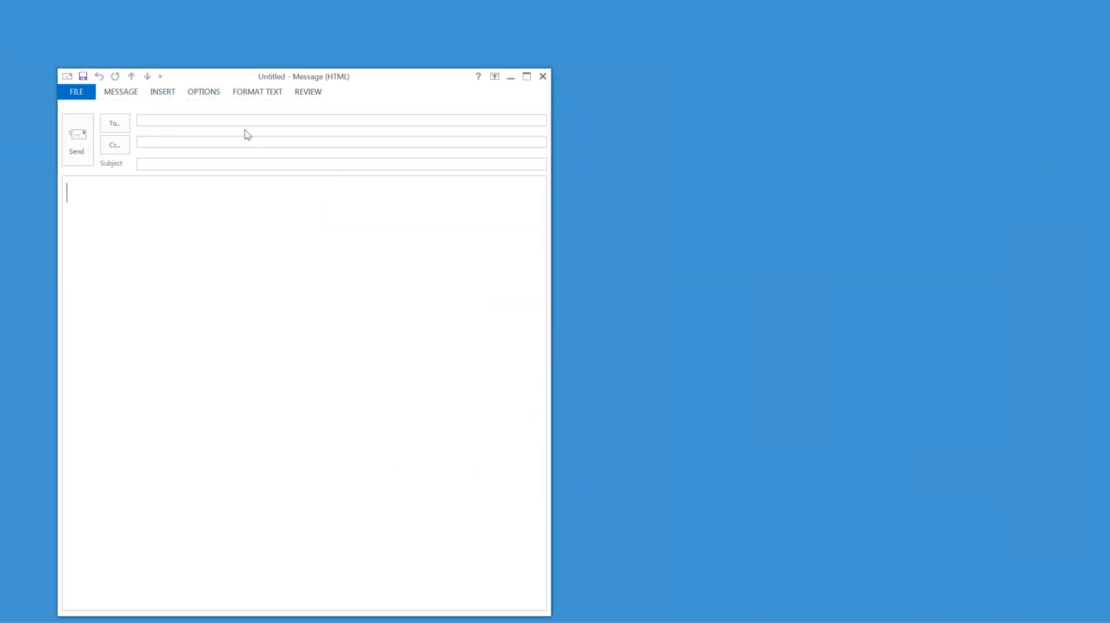
Step: Maximize the message, accept the certificate alert, and insert the 'WMDC and Windows 10' Quick Part
click(207, 93)
click(526, 76)
click(107, 23)
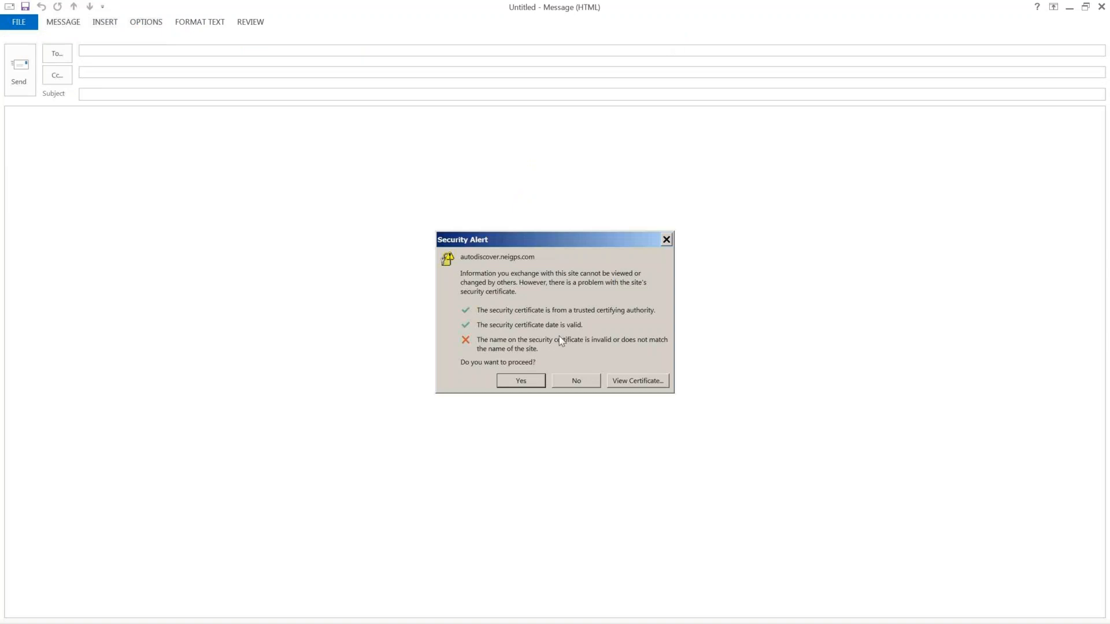
click(524, 381)
click(106, 23)
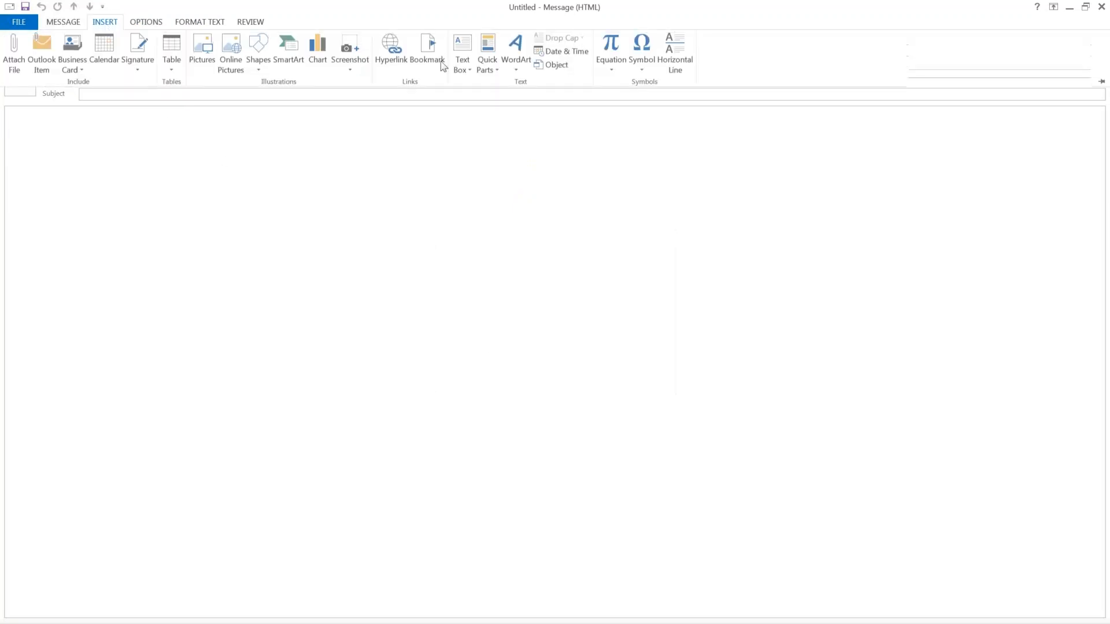
click(484, 66)
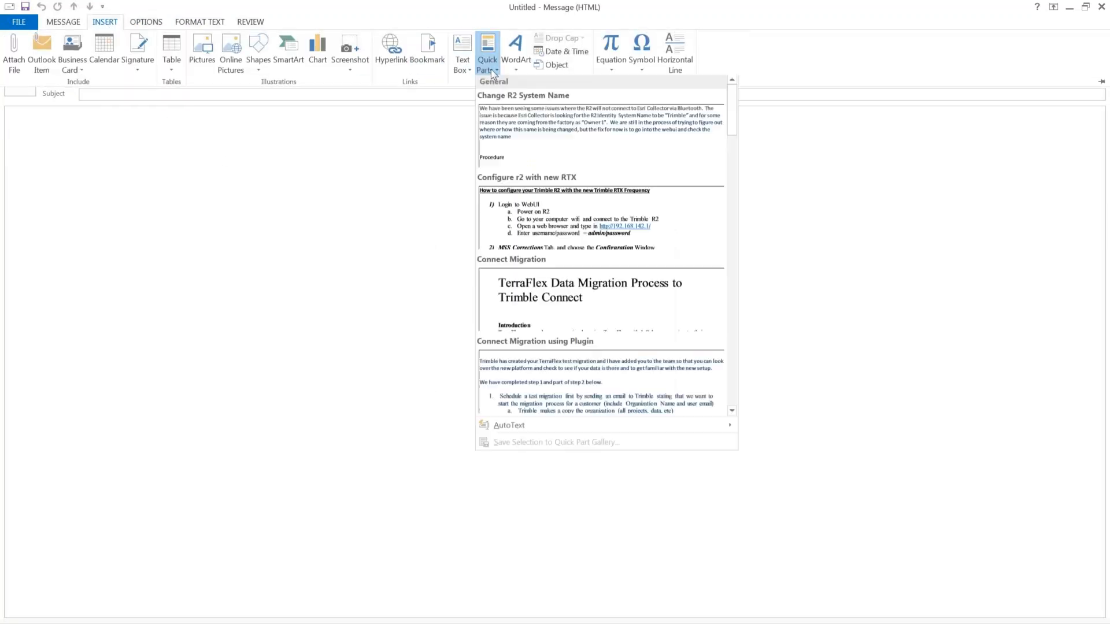
drag(736, 123, 729, 406)
click(675, 391)
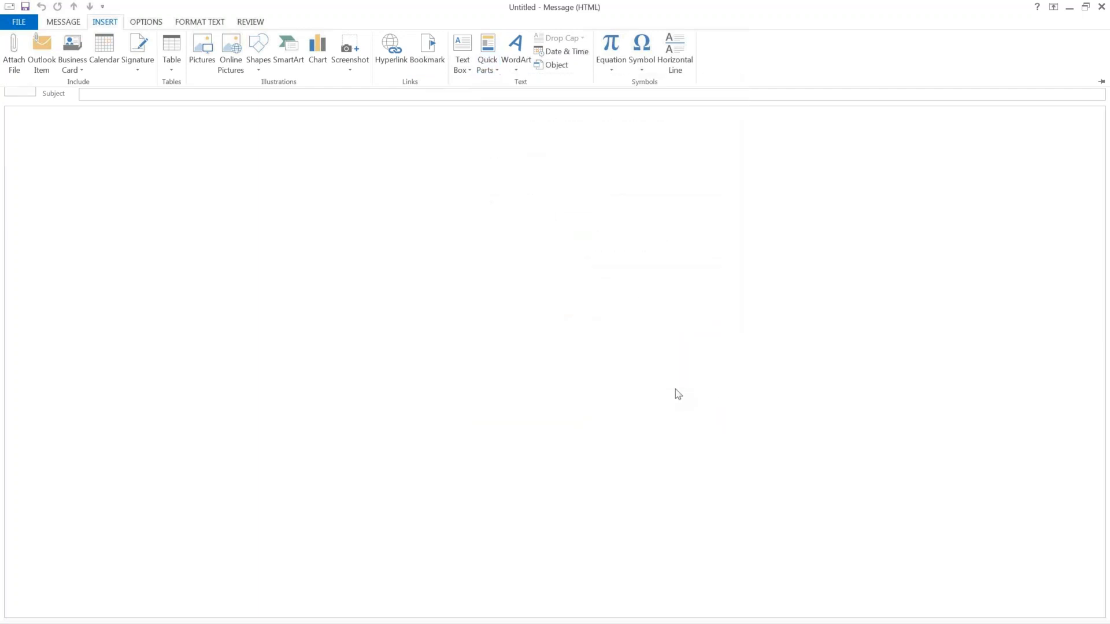
Step: Read through the inserted WMDC troubleshooting steps with the address fields showing
scroll(576, 275, up, 10)
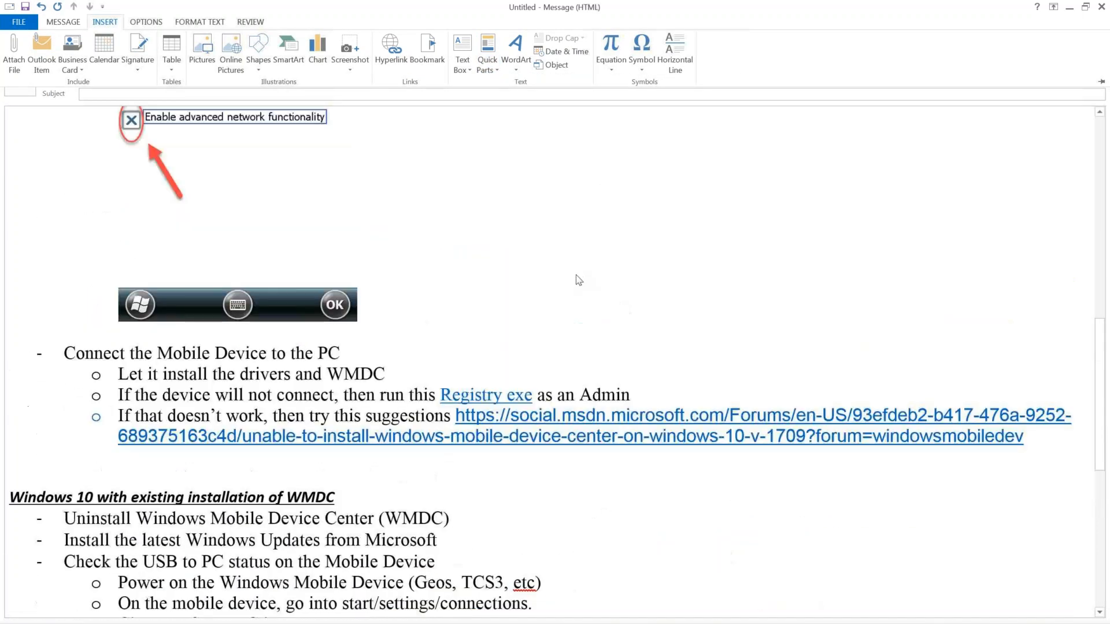
scroll(581, 284, up, 5)
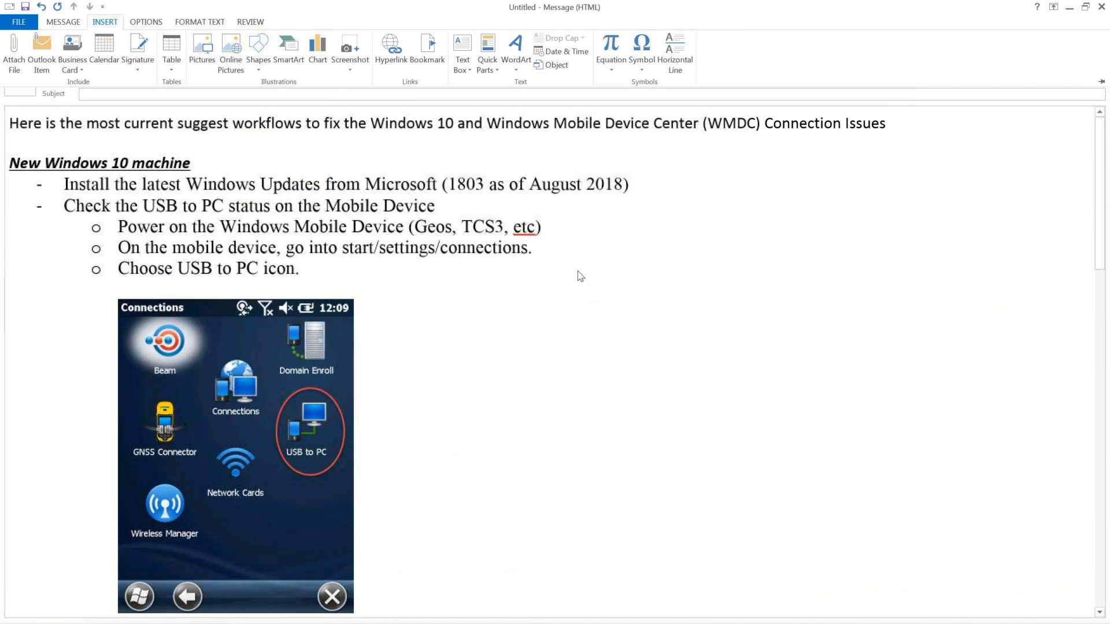
click(67, 187)
scroll(606, 264, down, 4)
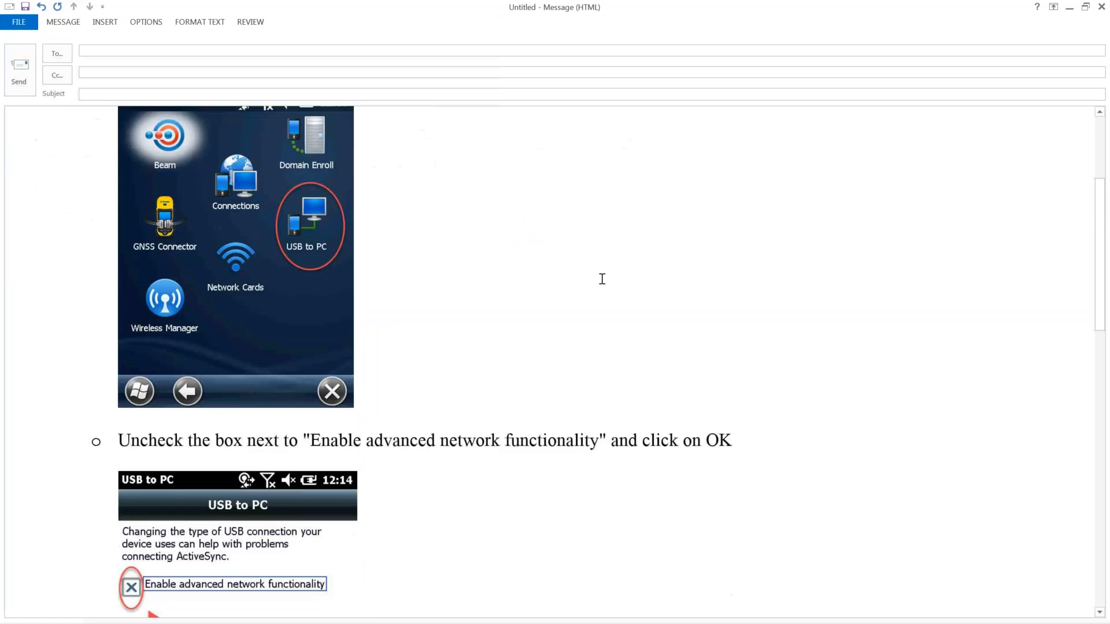
scroll(675, 285, down, 10)
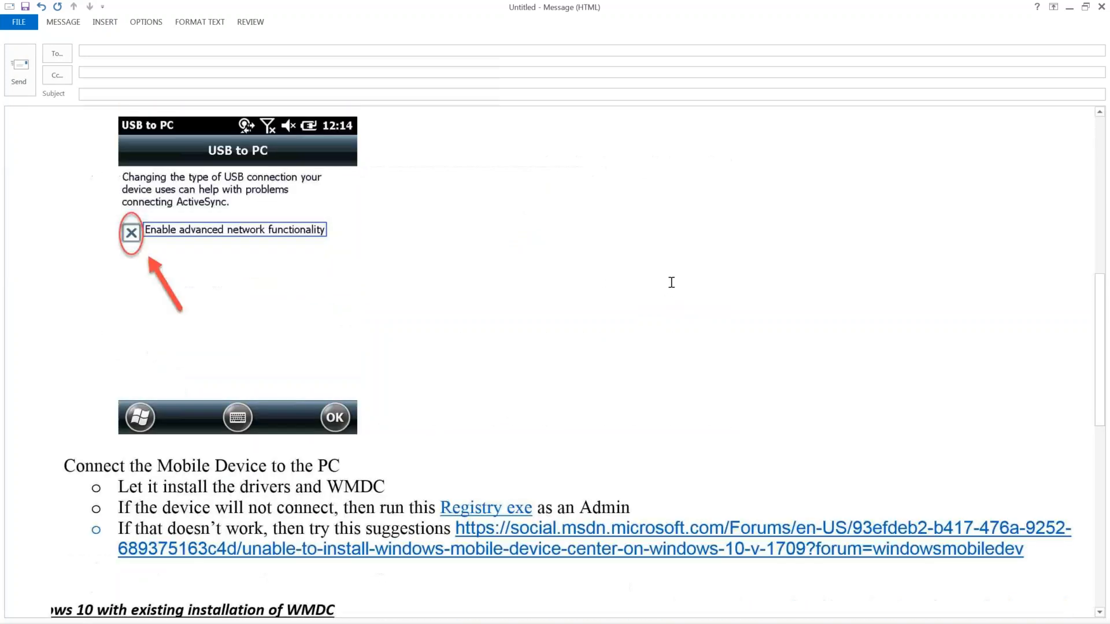
scroll(671, 282, down, 4)
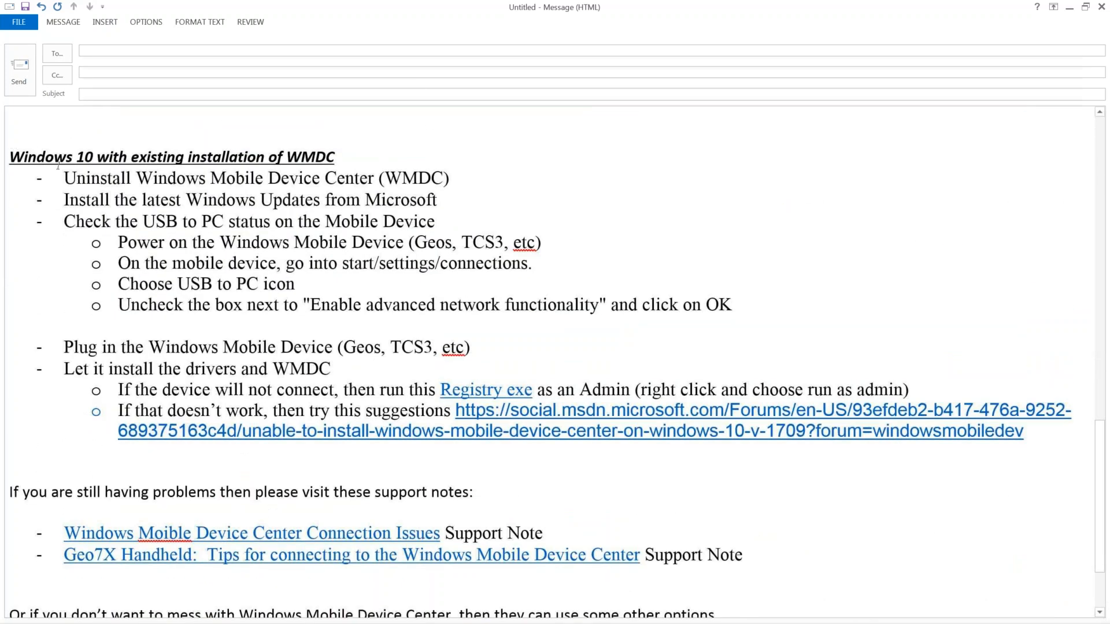
scroll(354, 302, down, 2)
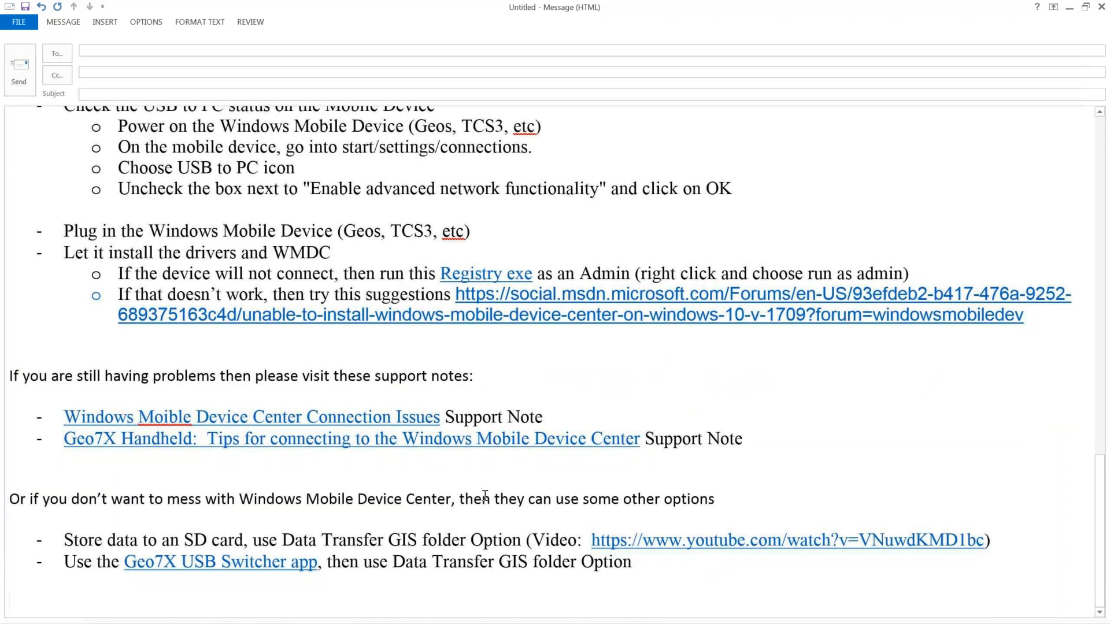
drag(636, 561, 649, 191)
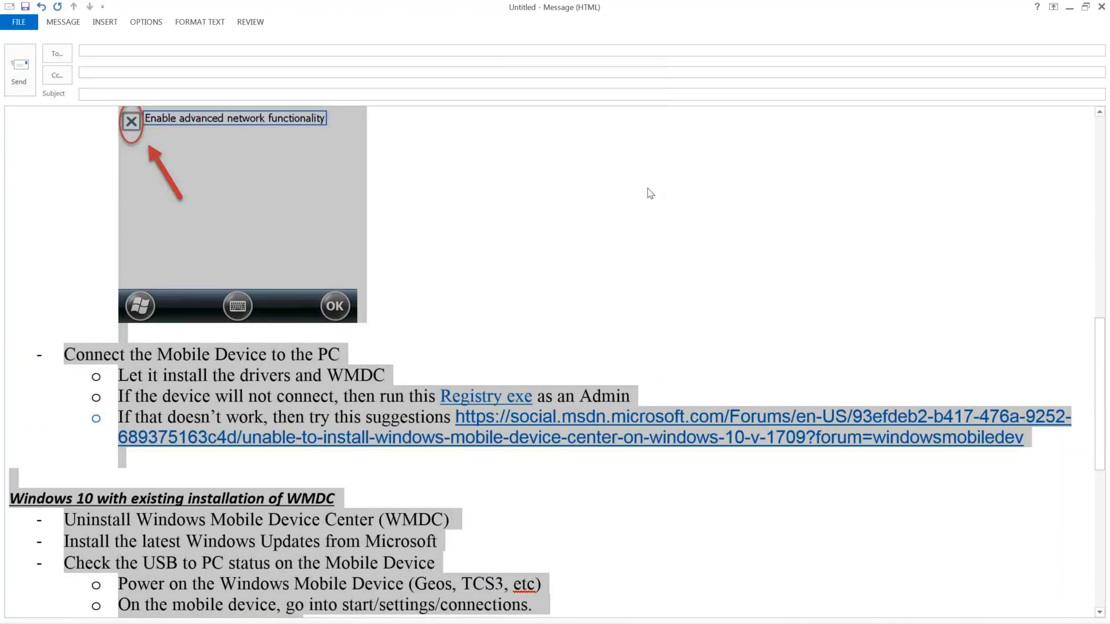
click(649, 190)
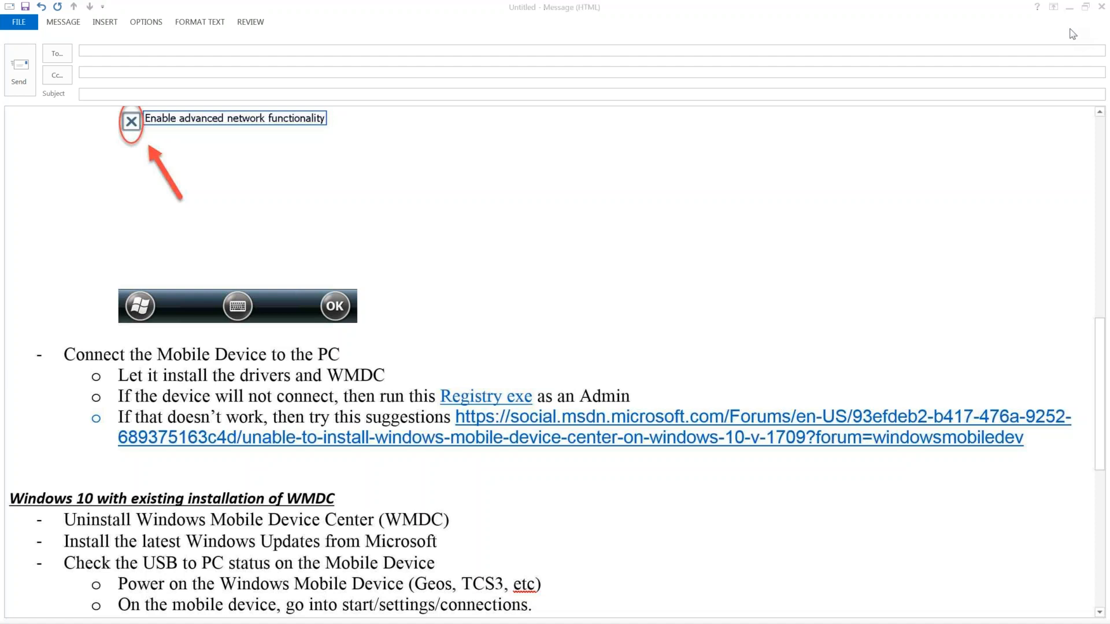
Step: Return to the top of the message and close the draft without saving
click(859, 232)
scroll(849, 211, up, 7)
scroll(845, 202, up, 4)
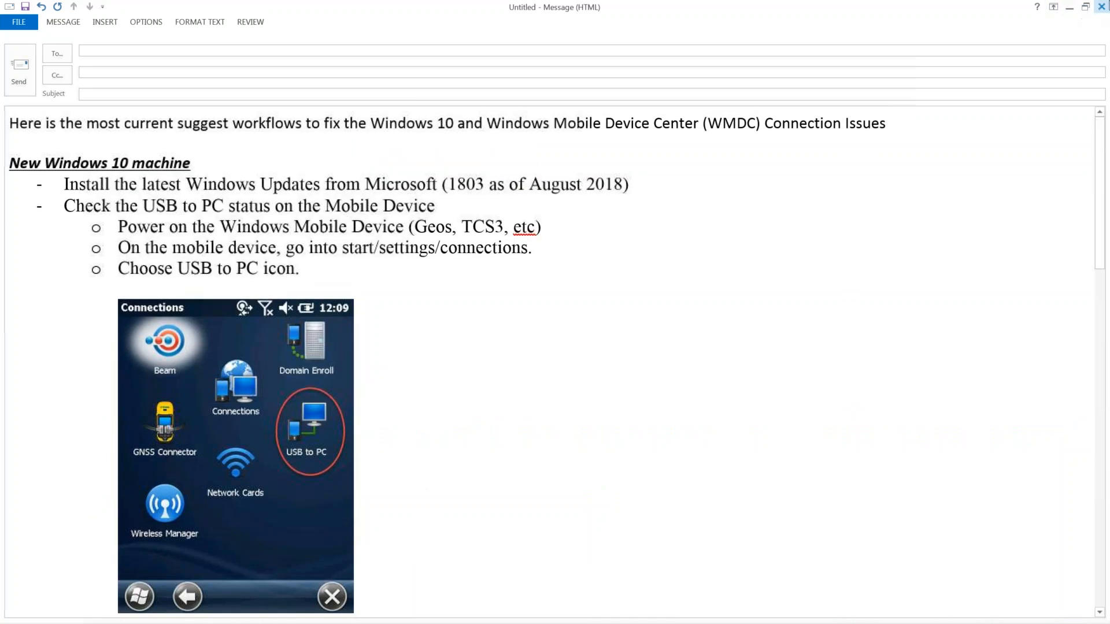
click(1101, 6)
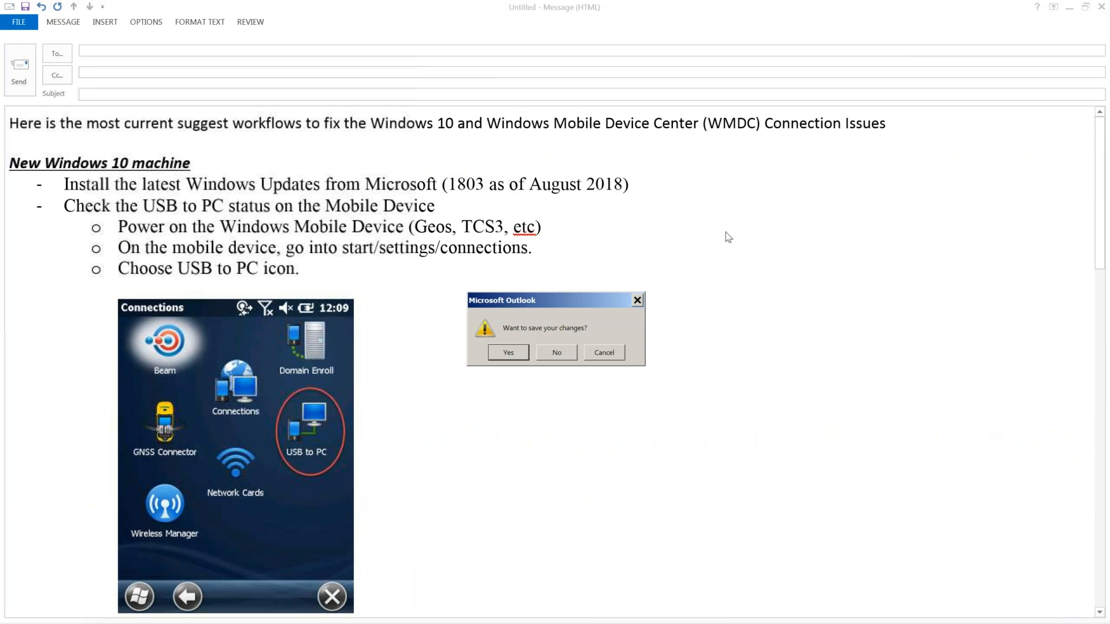
click(556, 354)
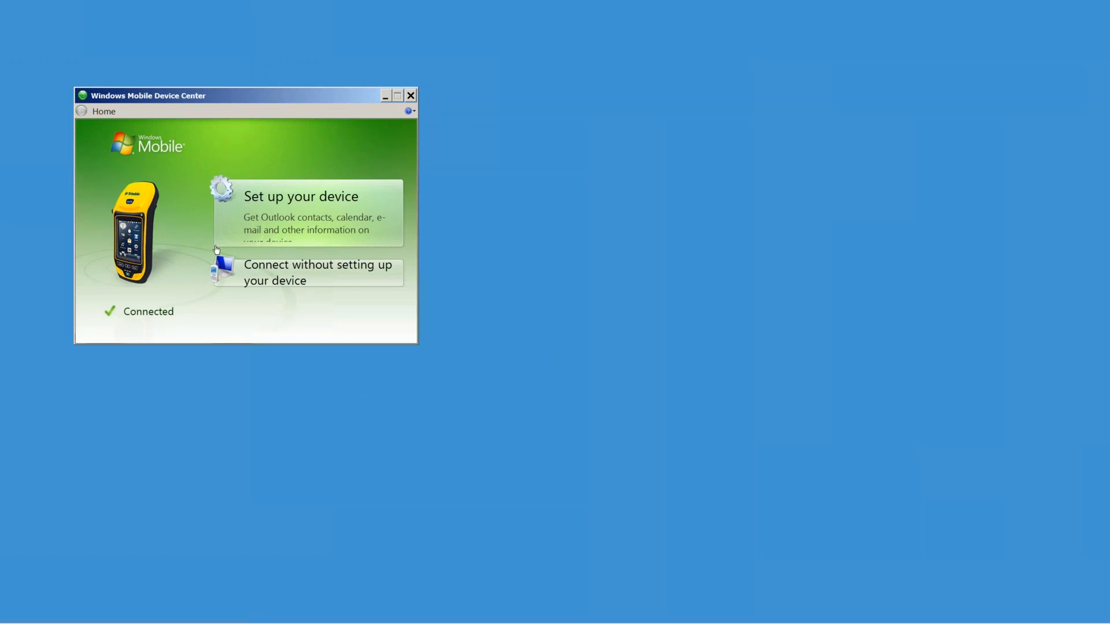
Step: Close Windows Mobile Device Center and restore GPS Pathfinder Office from the taskbar
click(410, 96)
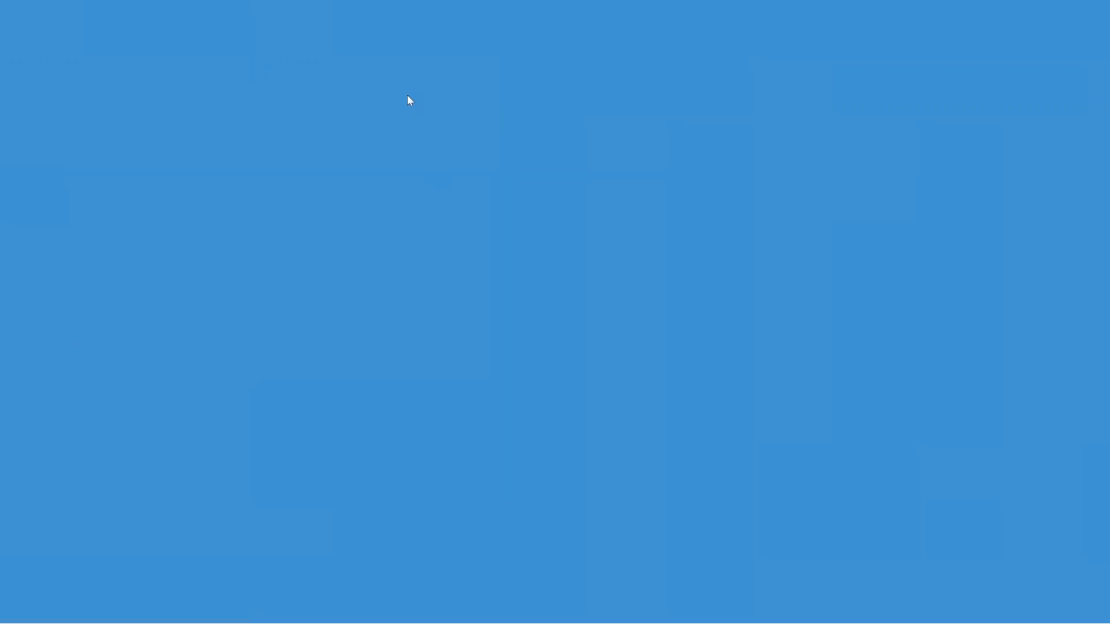
mouse_move(77, 623)
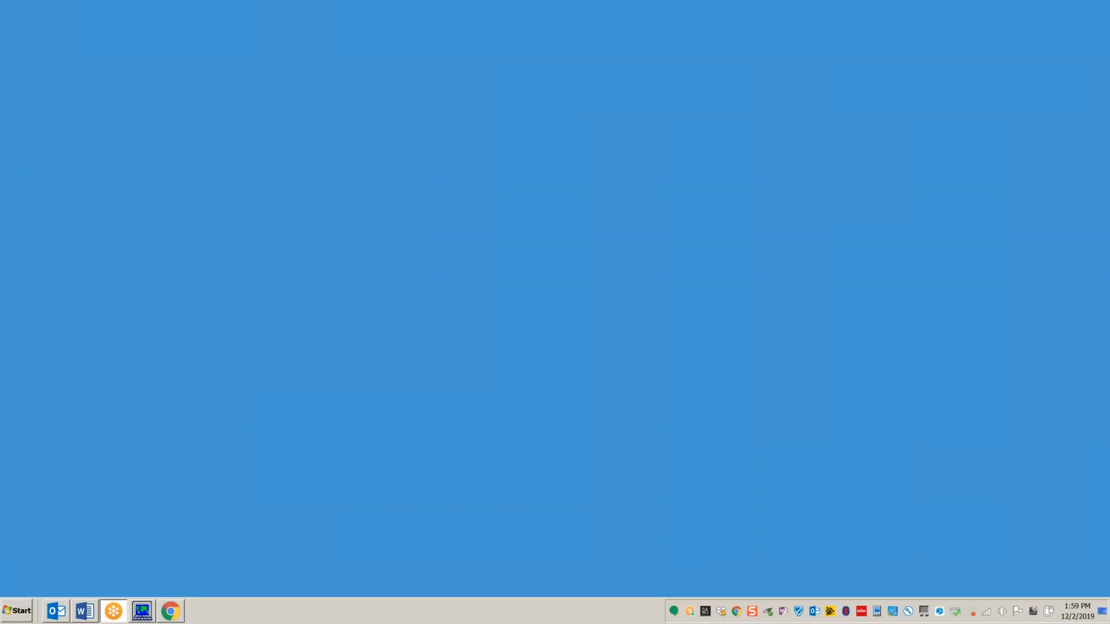
mouse_move(149, 614)
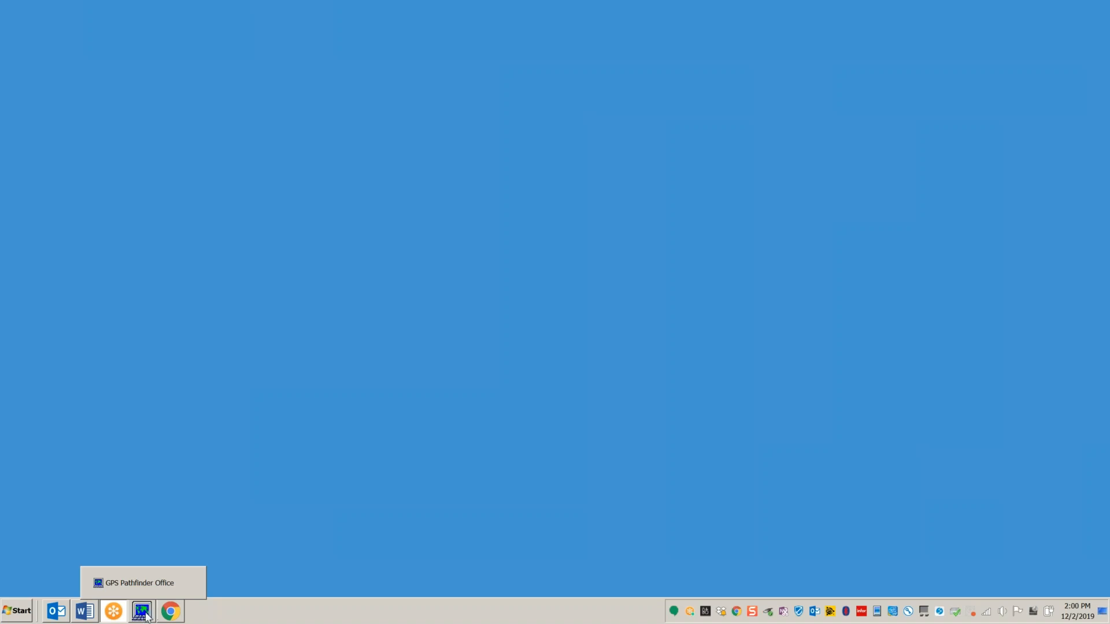
click(139, 583)
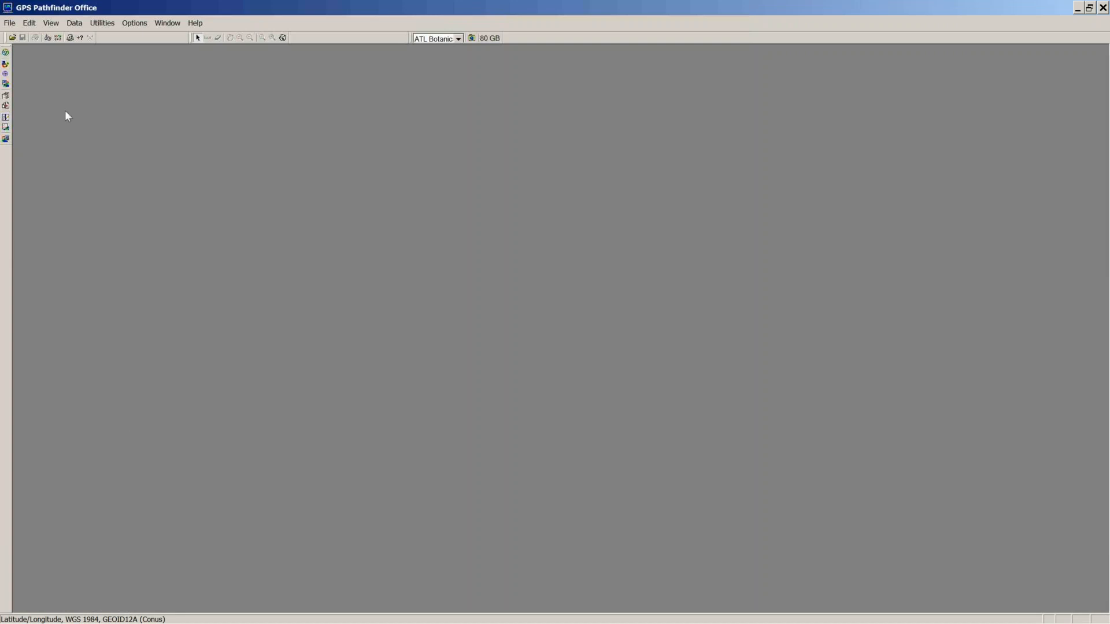
Step: Open Utilities > Data Transfer and disconnect from the local datalogger folder
click(102, 23)
mouse_move(84, 23)
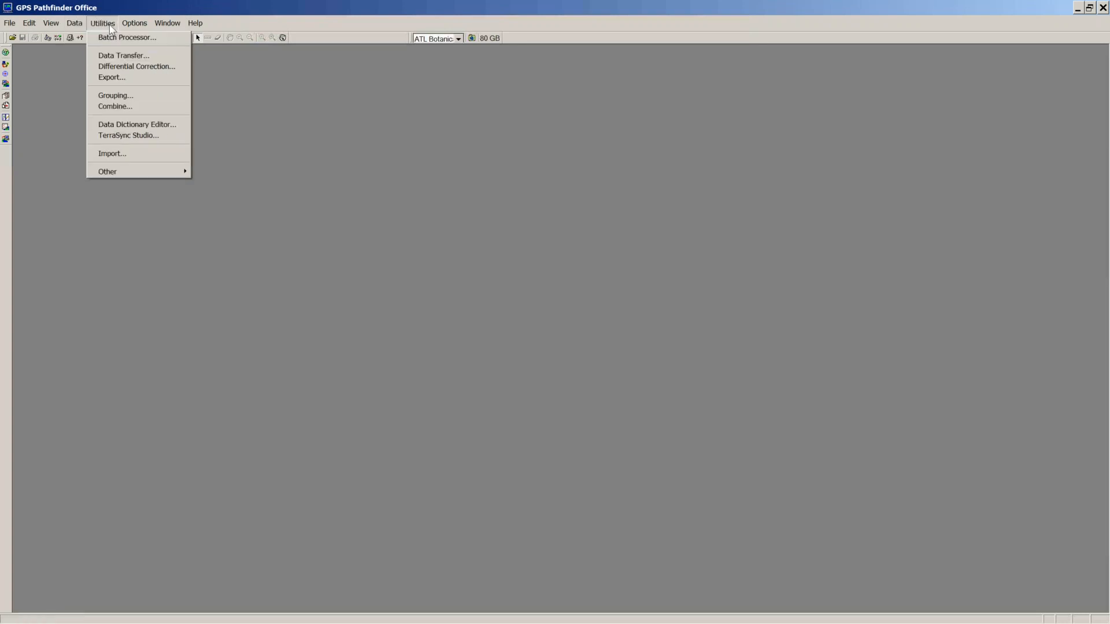
click(112, 56)
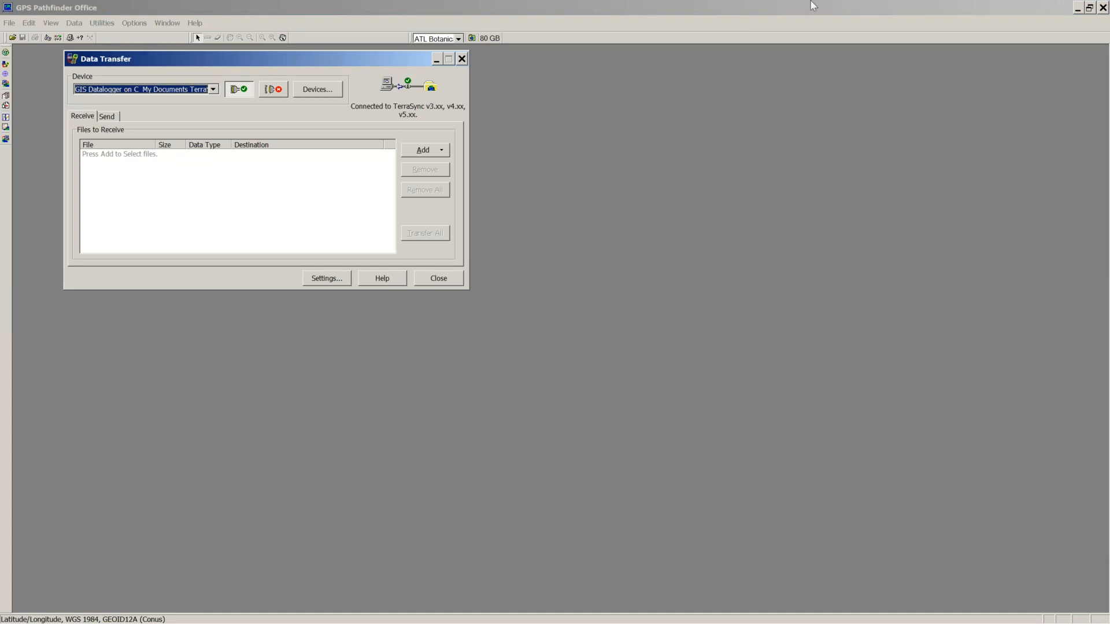
click(915, 24)
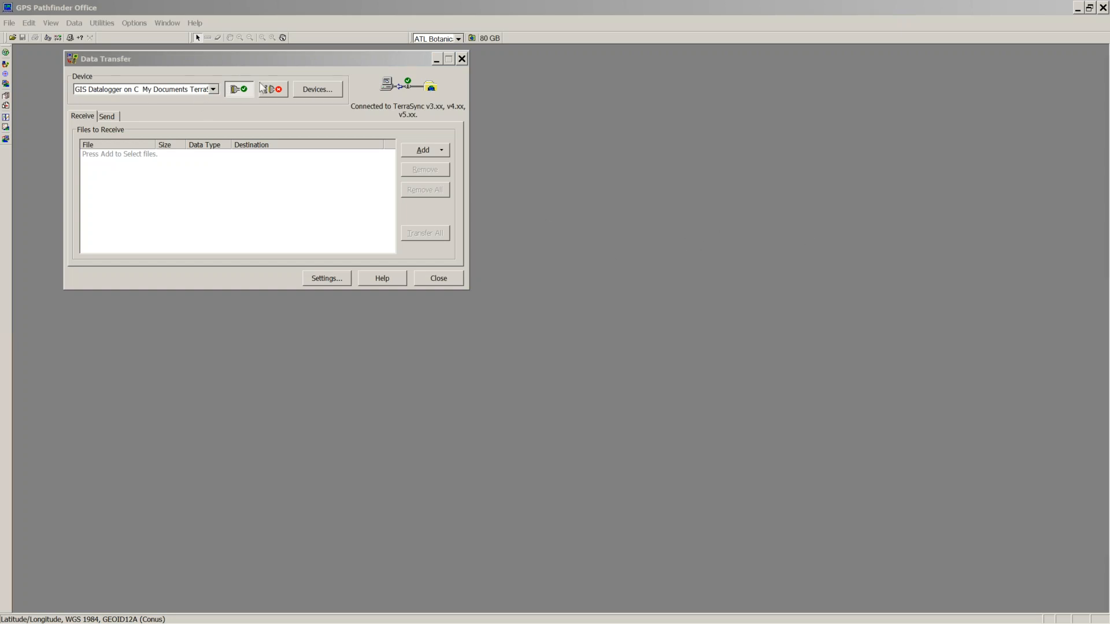
click(276, 88)
Step: Connect to GIS Datalogger on Windows Mobile, view the Send list, then disconnect and reconnect
click(213, 89)
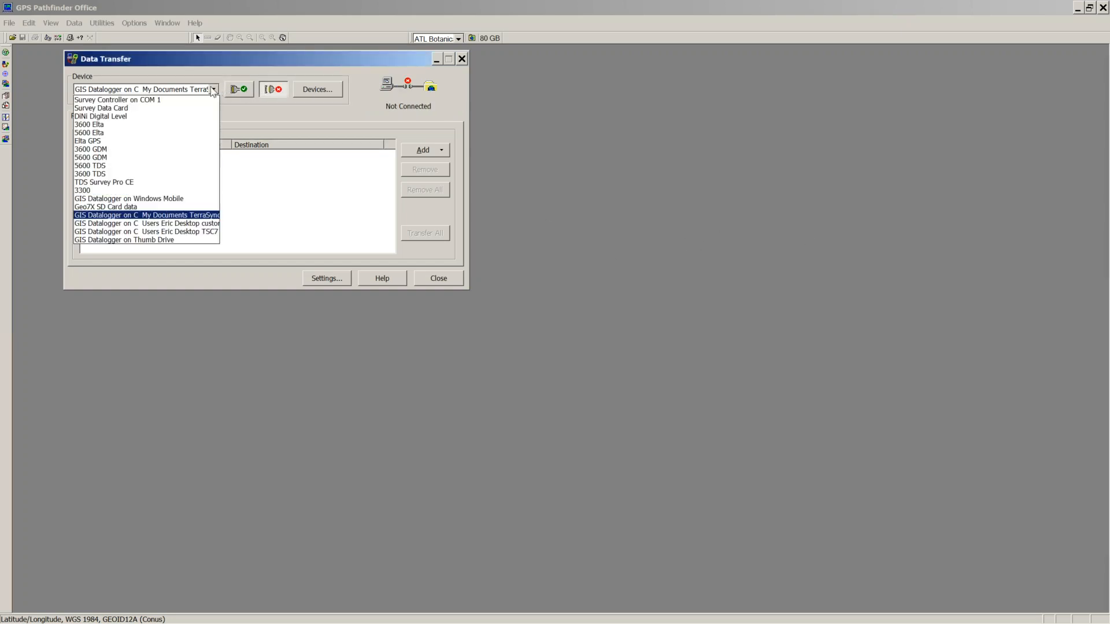
click(170, 199)
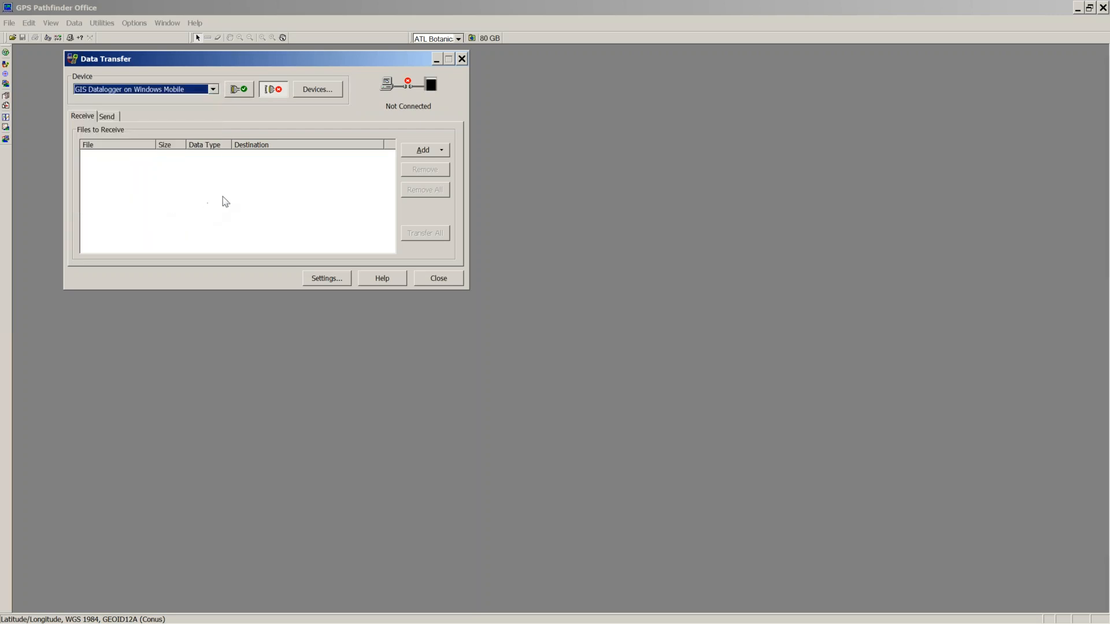
click(240, 91)
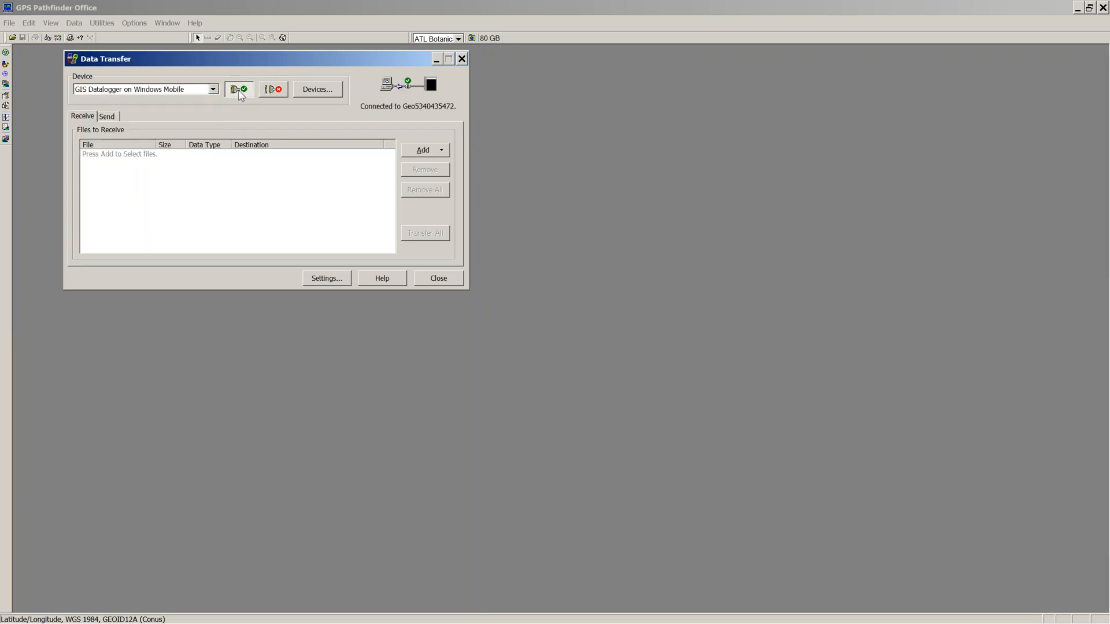
click(110, 118)
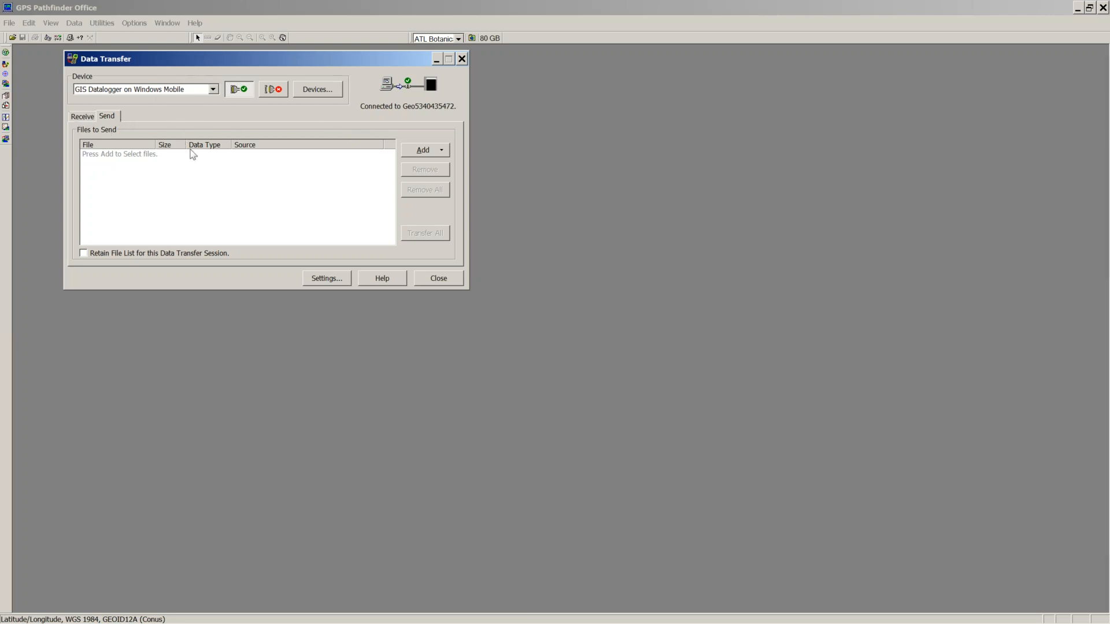
mouse_move(139, 620)
click(274, 94)
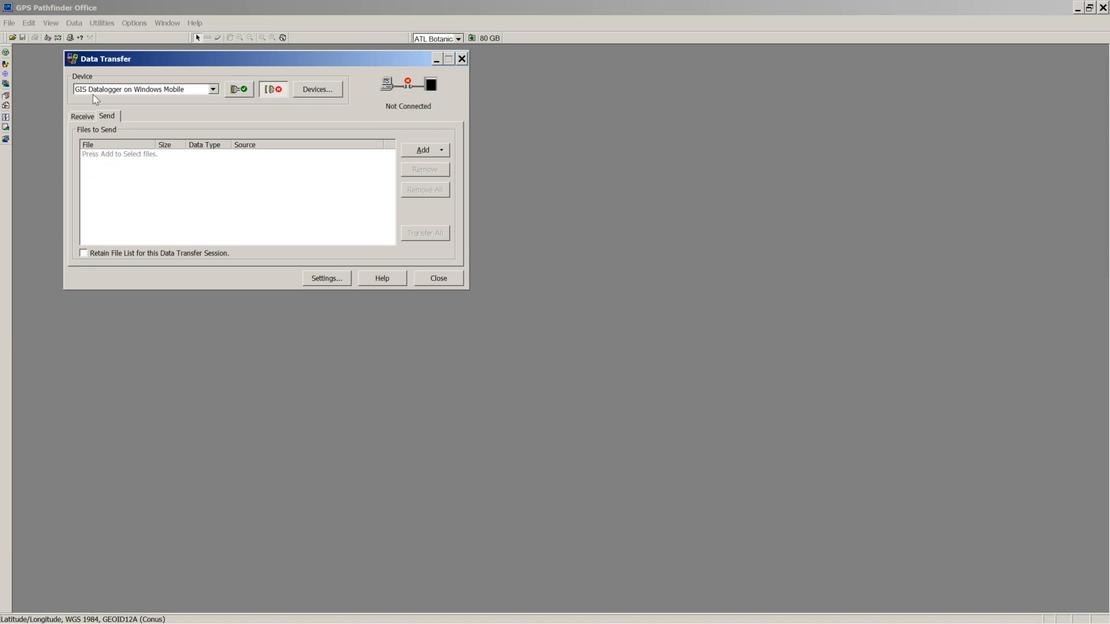
click(239, 89)
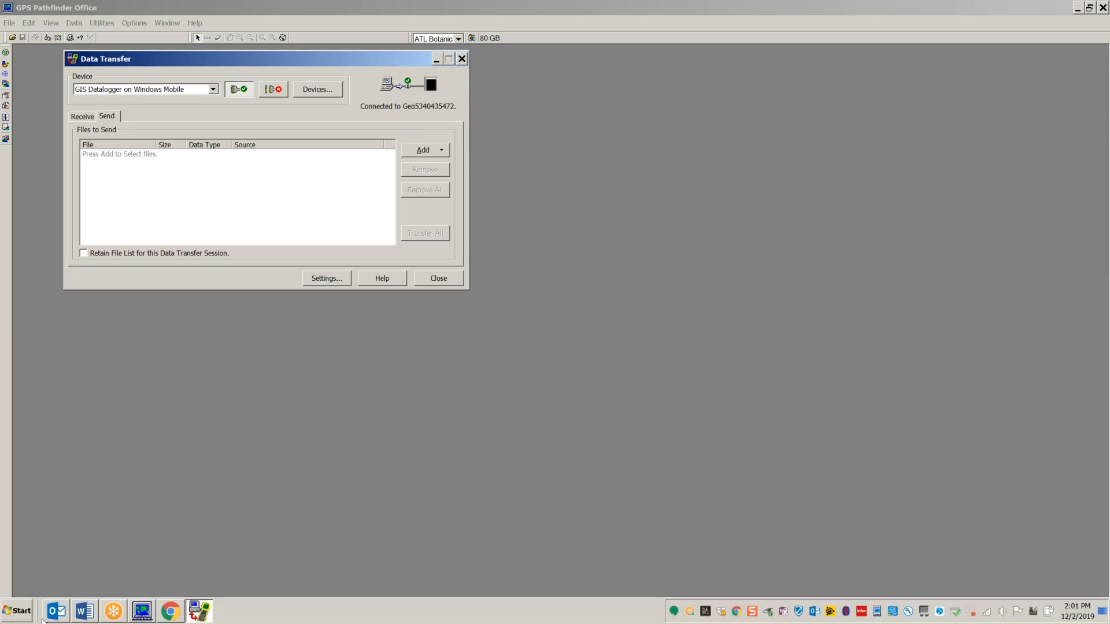
click(21, 611)
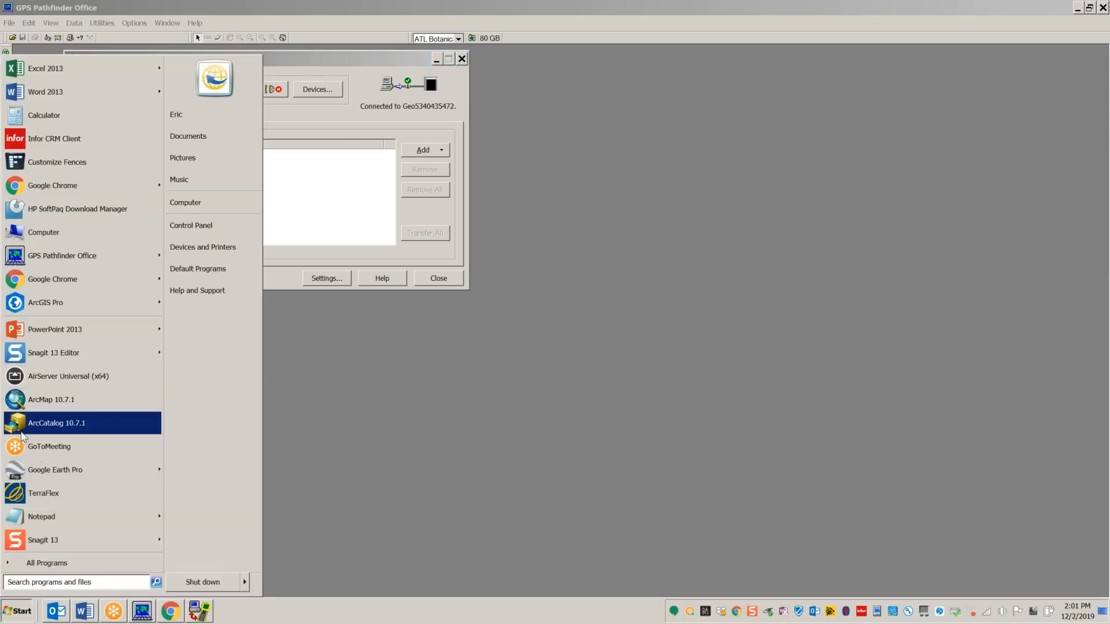
click(41, 563)
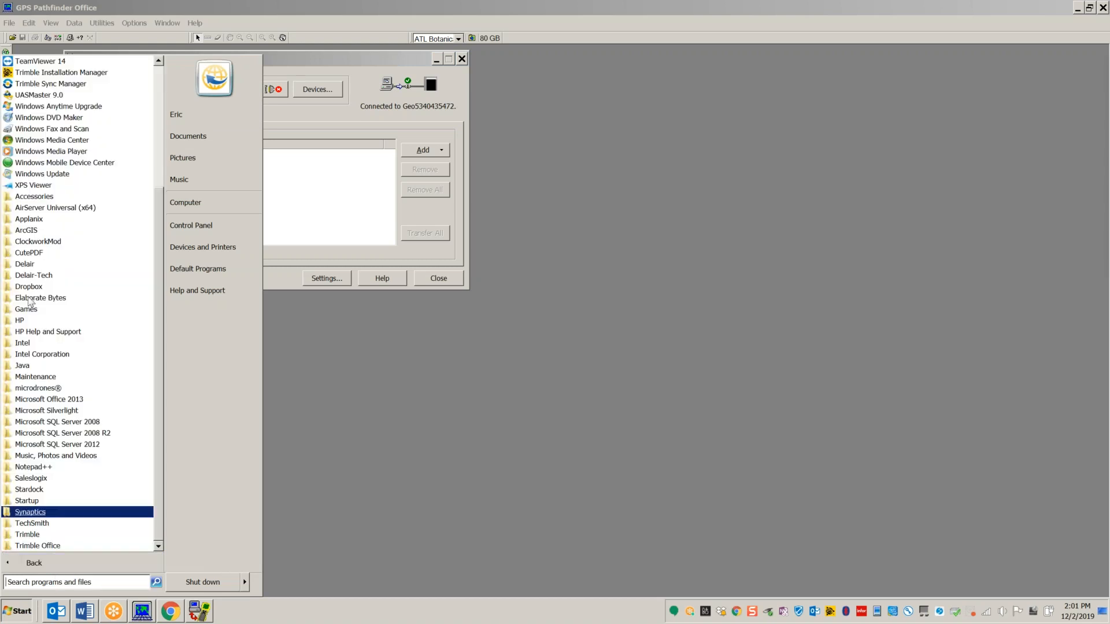
click(35, 163)
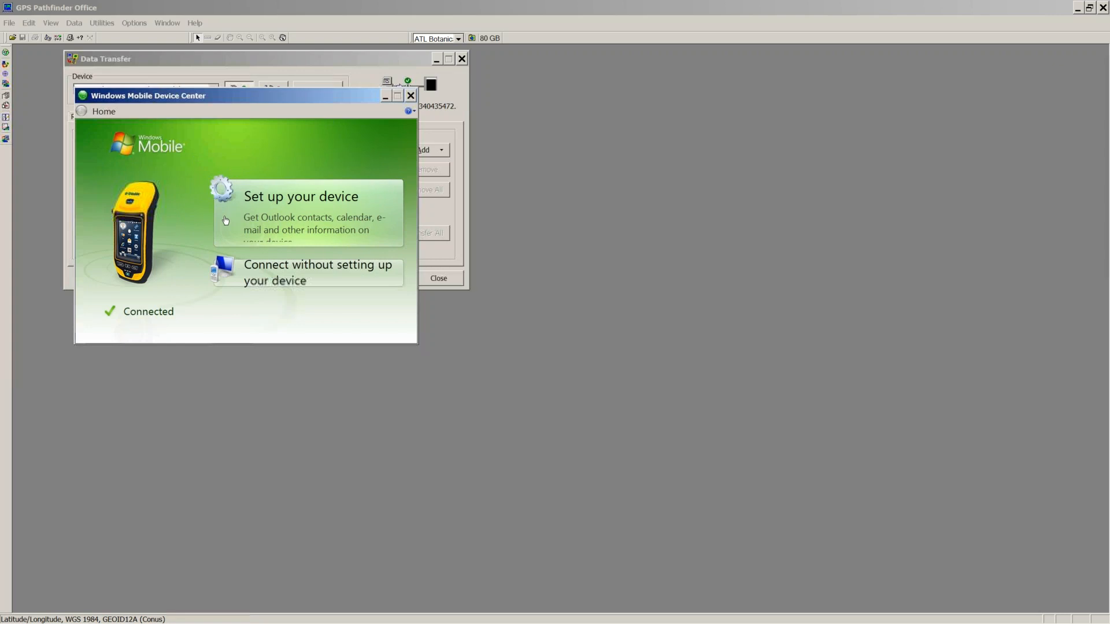
click(411, 96)
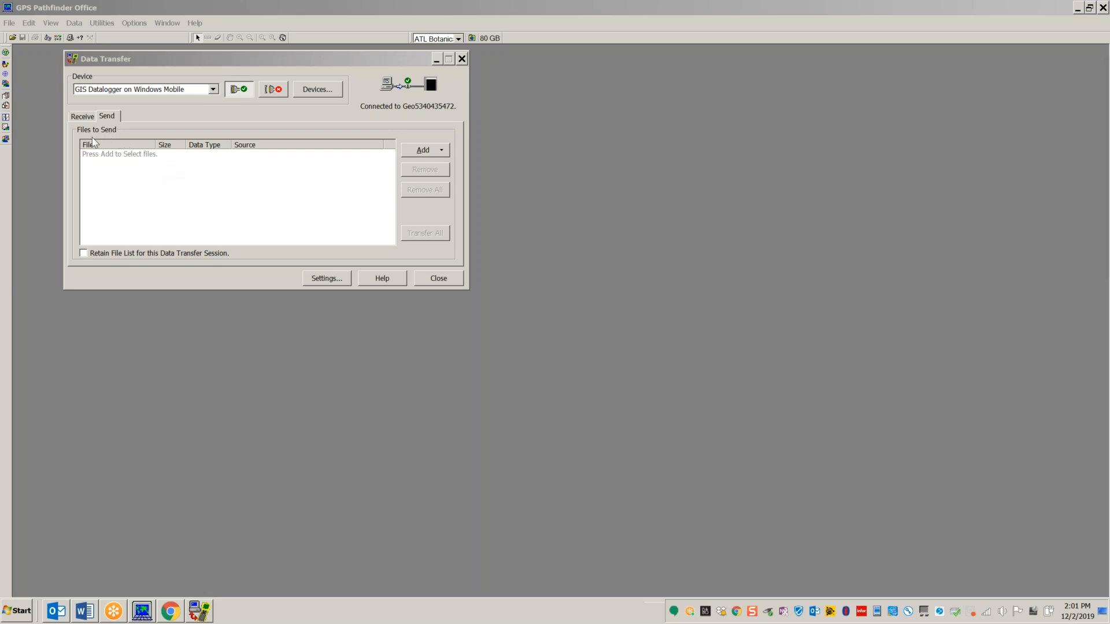
Step: Disconnect, switch the device to Geo7X SD Card data, and connect to it
click(274, 89)
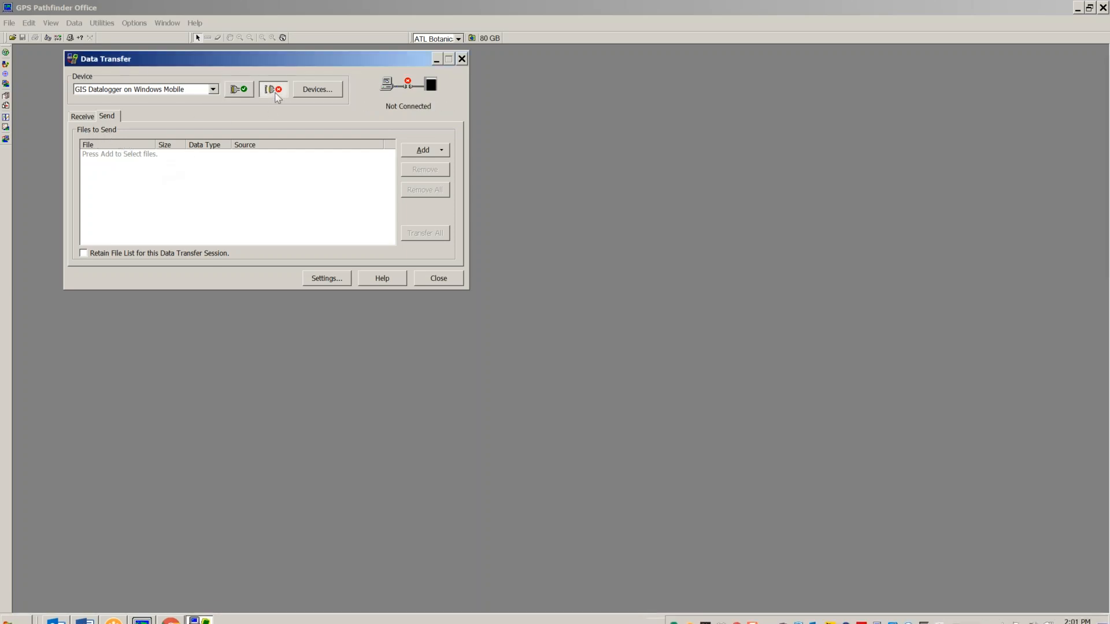
click(214, 90)
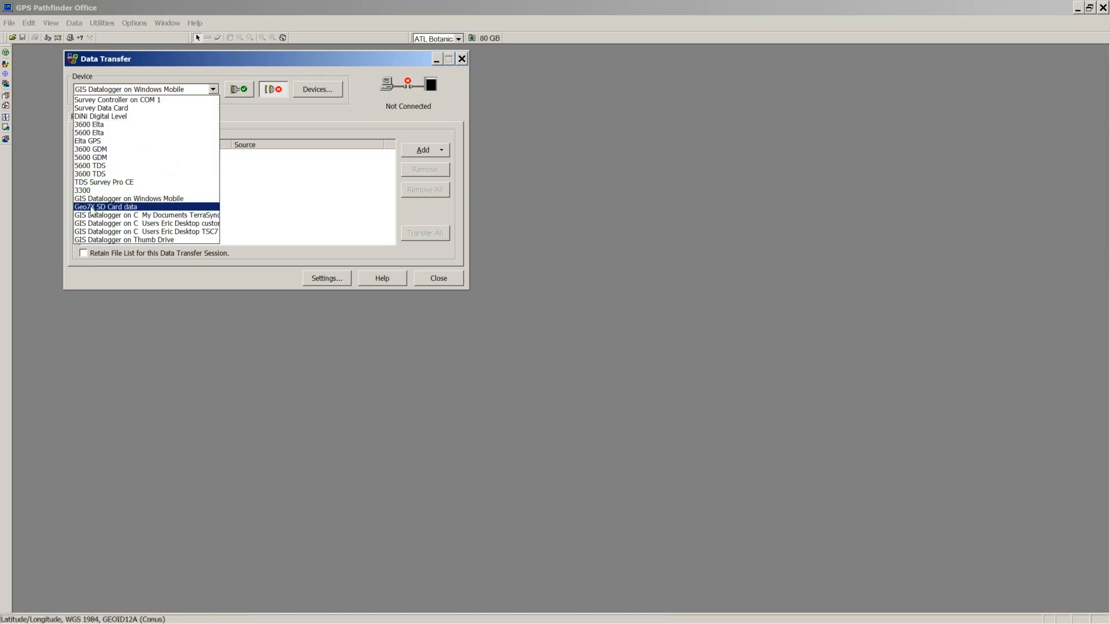
click(91, 207)
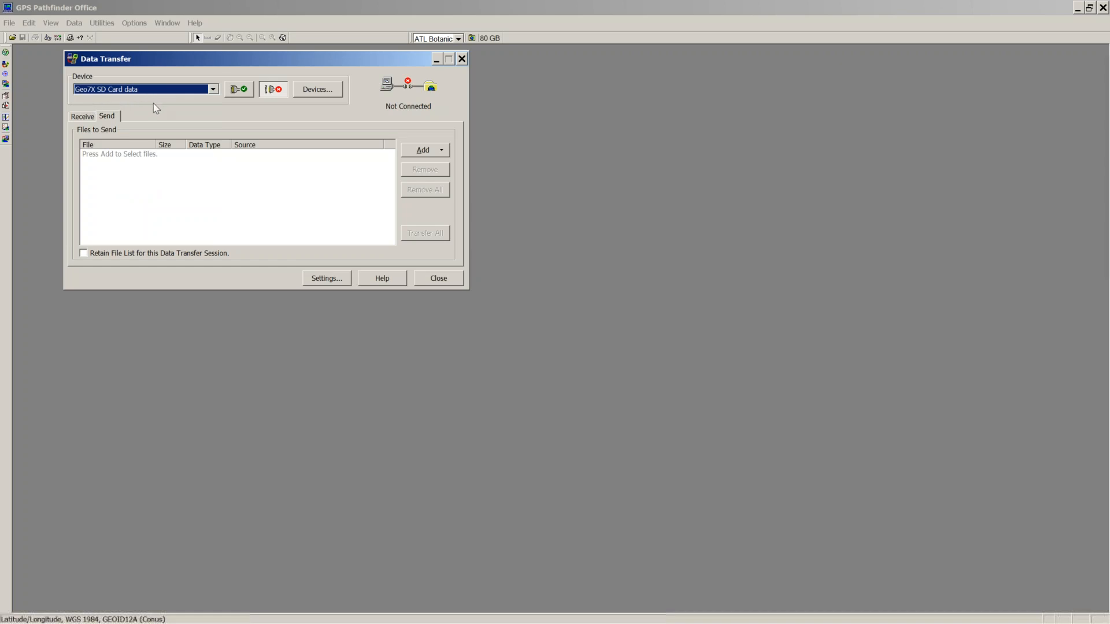
click(237, 90)
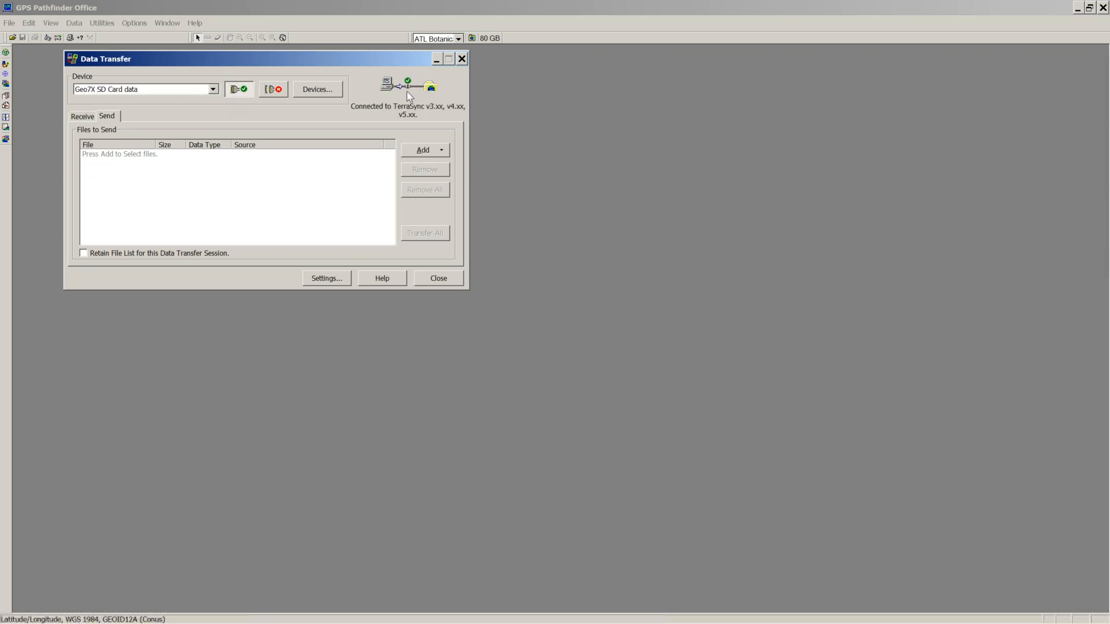
click(17, 611)
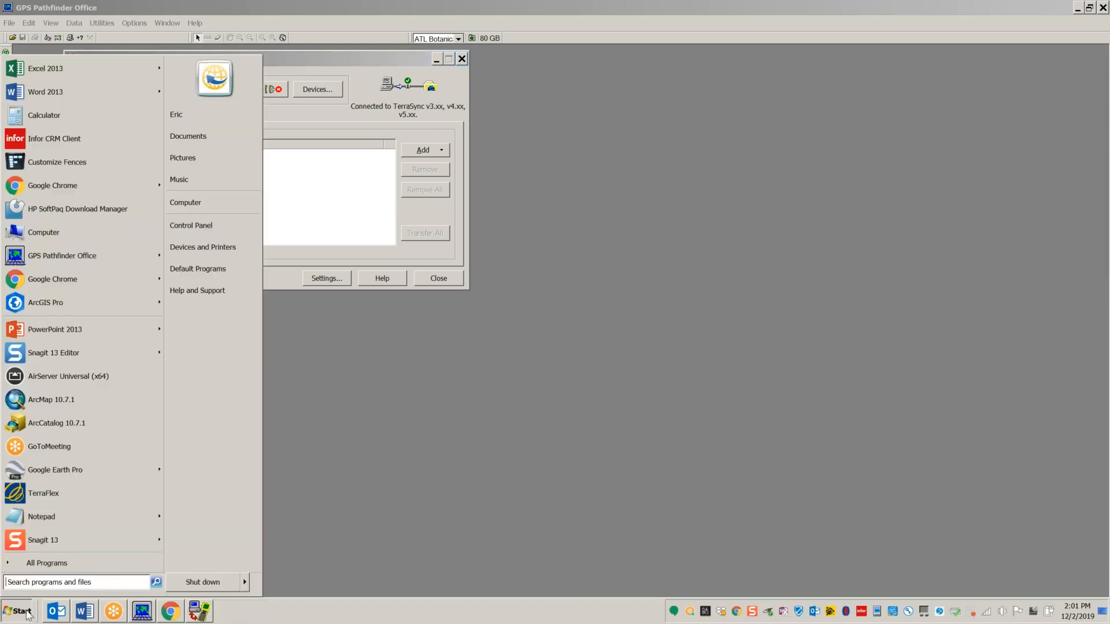
click(185, 207)
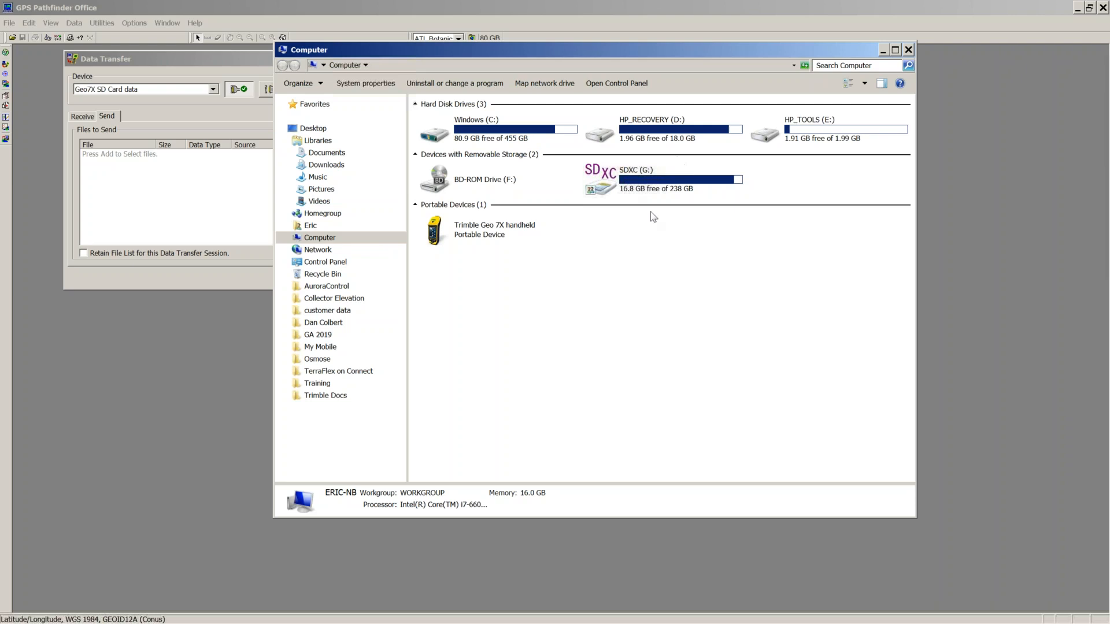
drag(847, 49, 637, 116)
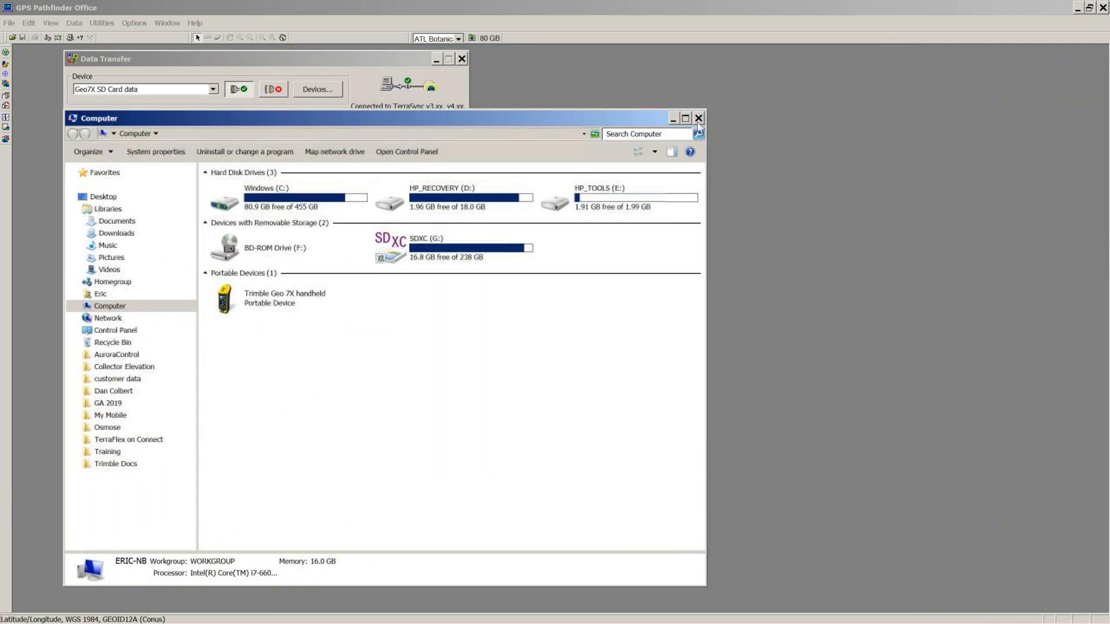
click(699, 119)
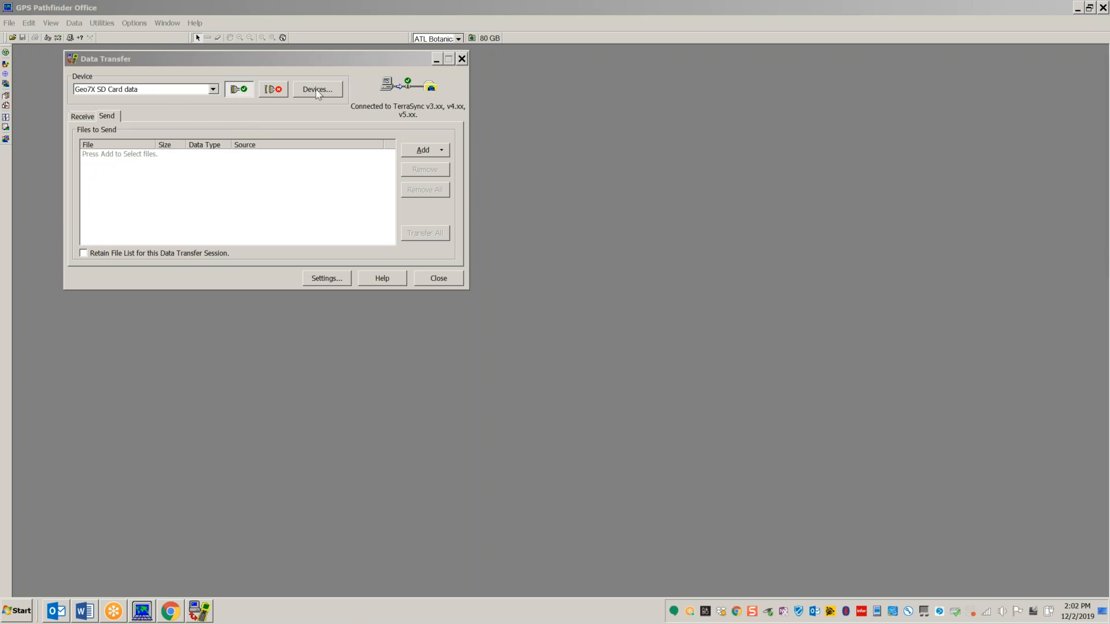
Step: Disconnect and start adding a new device of type GIS Folder
click(274, 90)
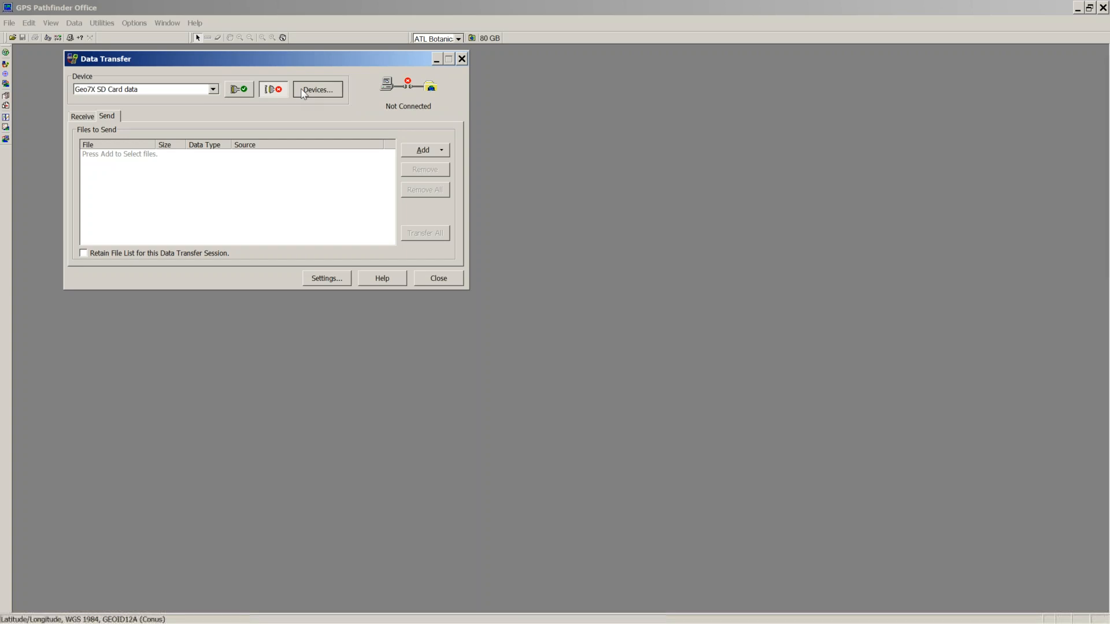
click(303, 93)
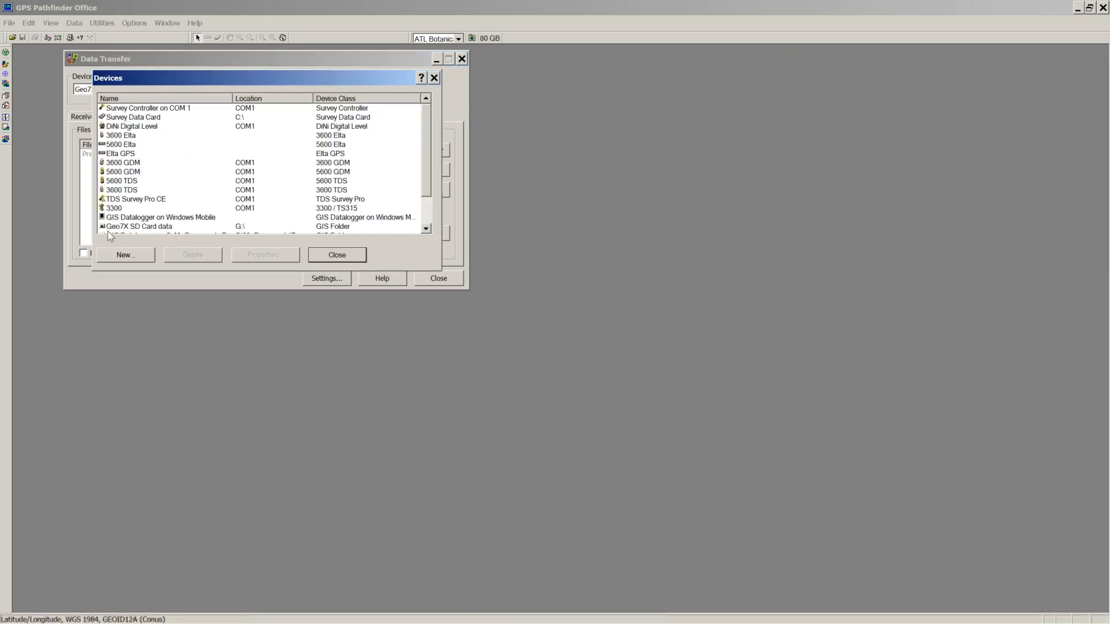
click(122, 256)
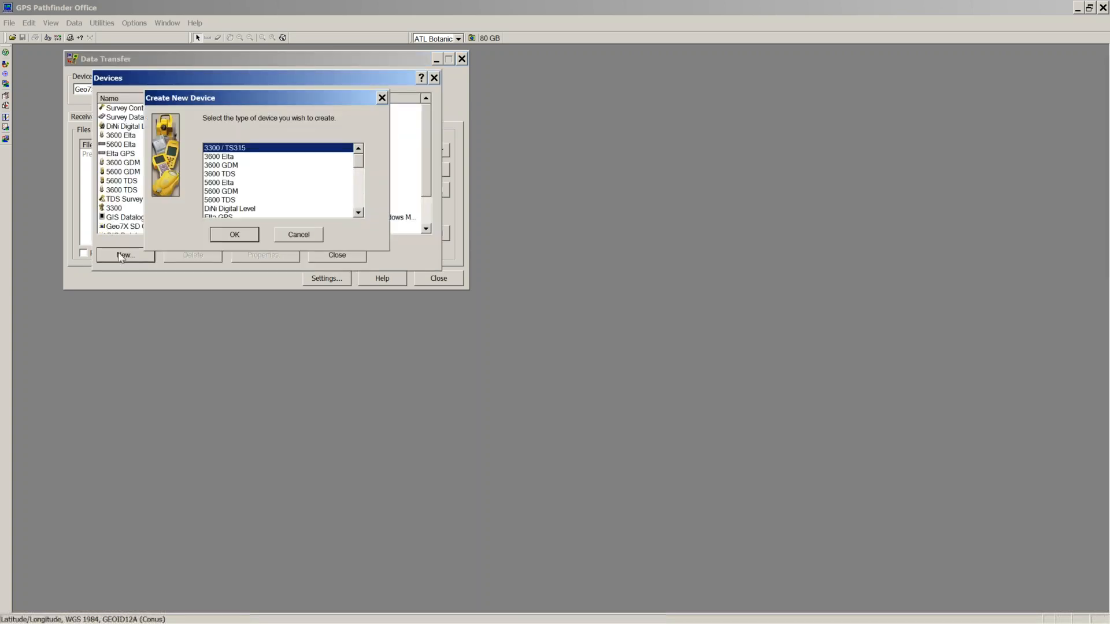
scroll(360, 167, down, 1)
drag(359, 167, 363, 185)
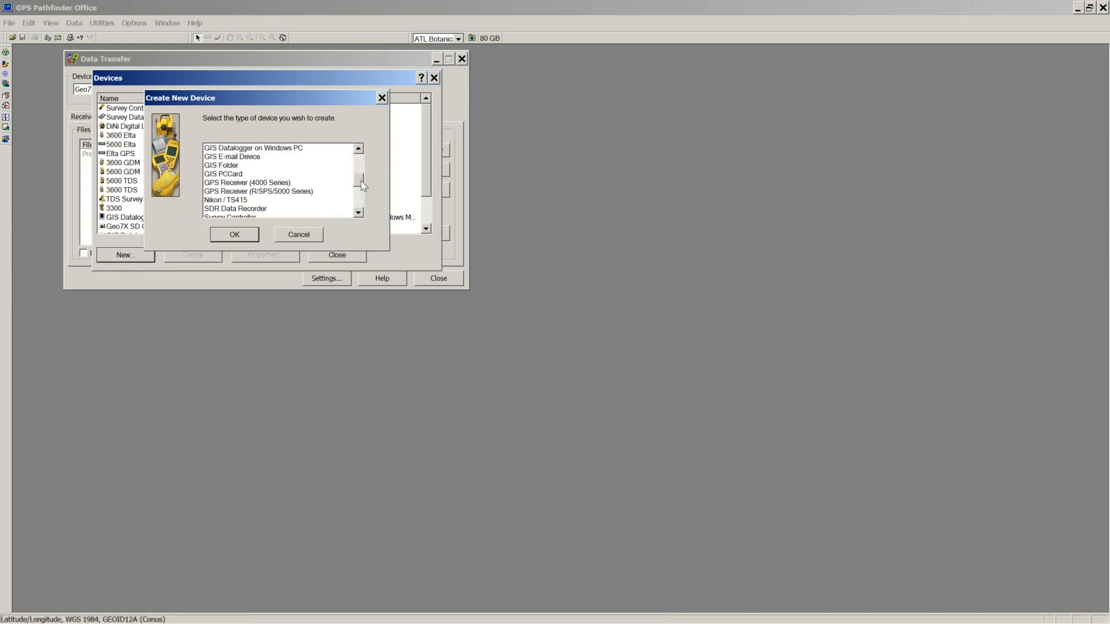
drag(362, 185, 363, 181)
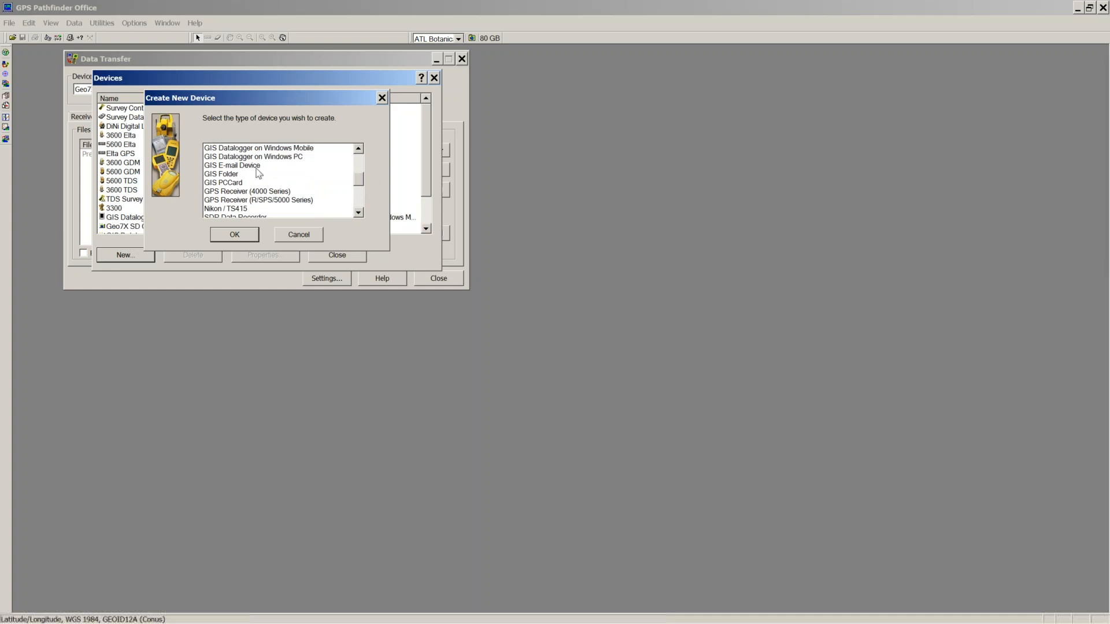
click(234, 175)
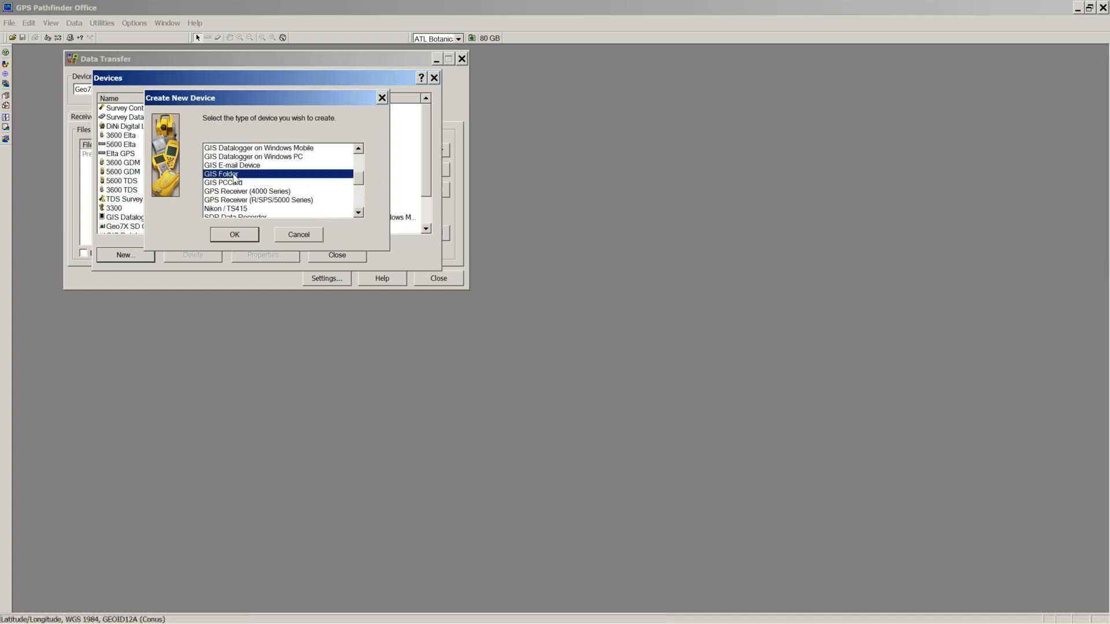
click(234, 236)
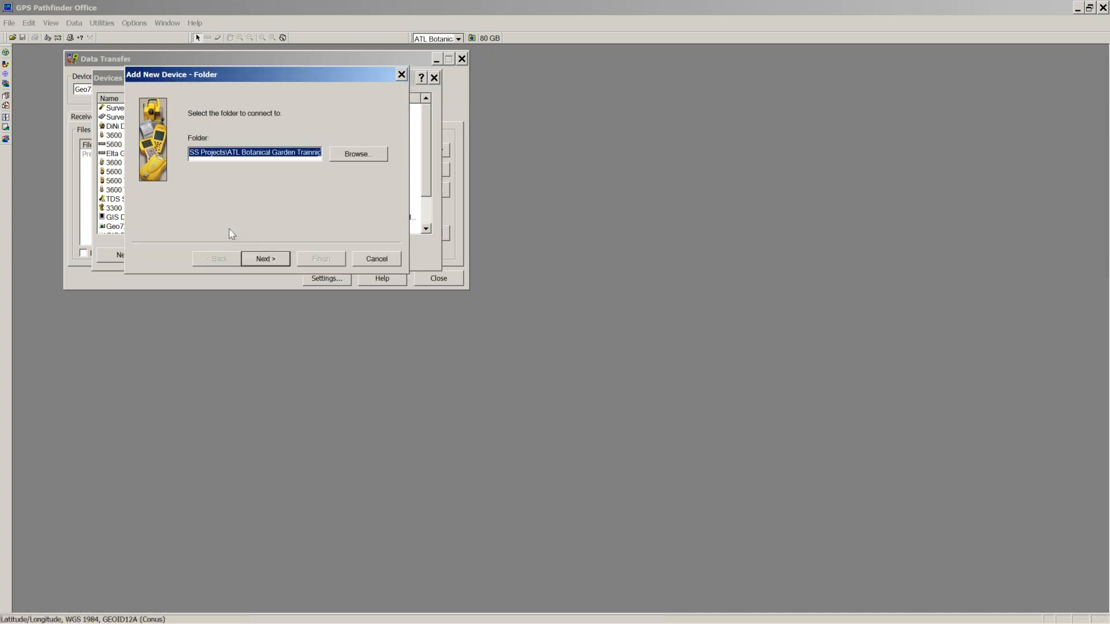
Step: Browse to the SDXC (G:) drive so the folder reads G:\
click(338, 157)
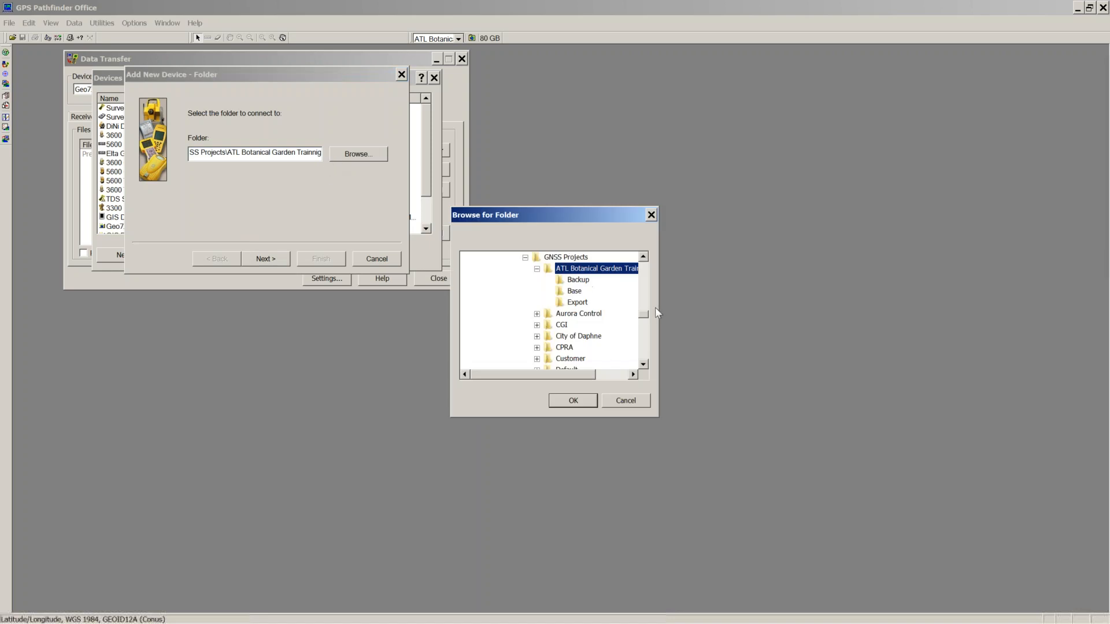
drag(643, 317, 636, 271)
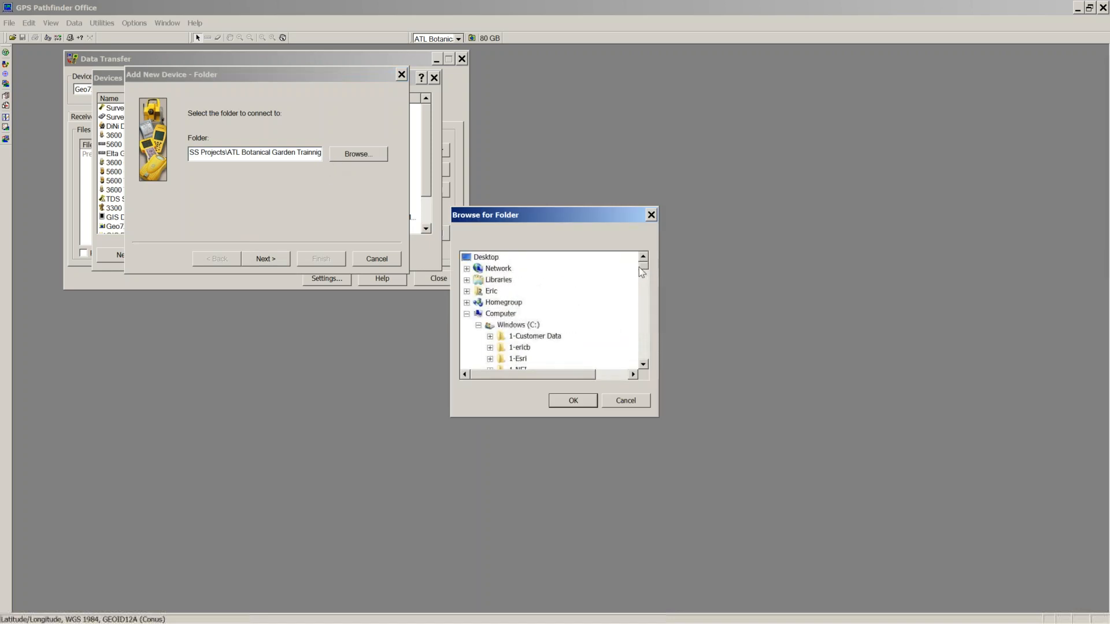
click(478, 326)
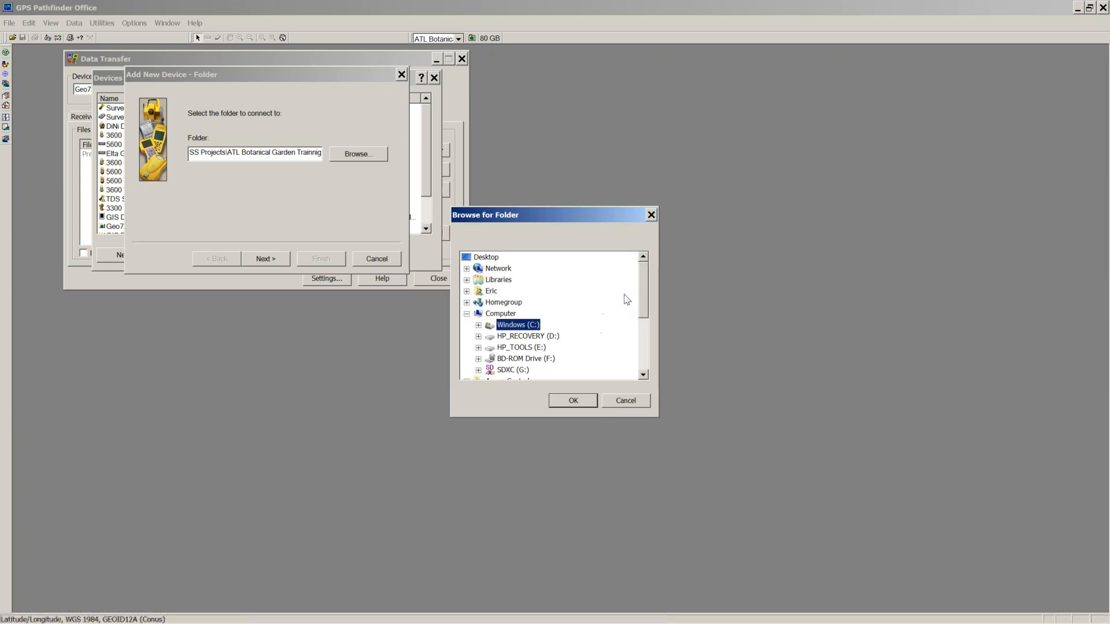
drag(640, 299, 642, 317)
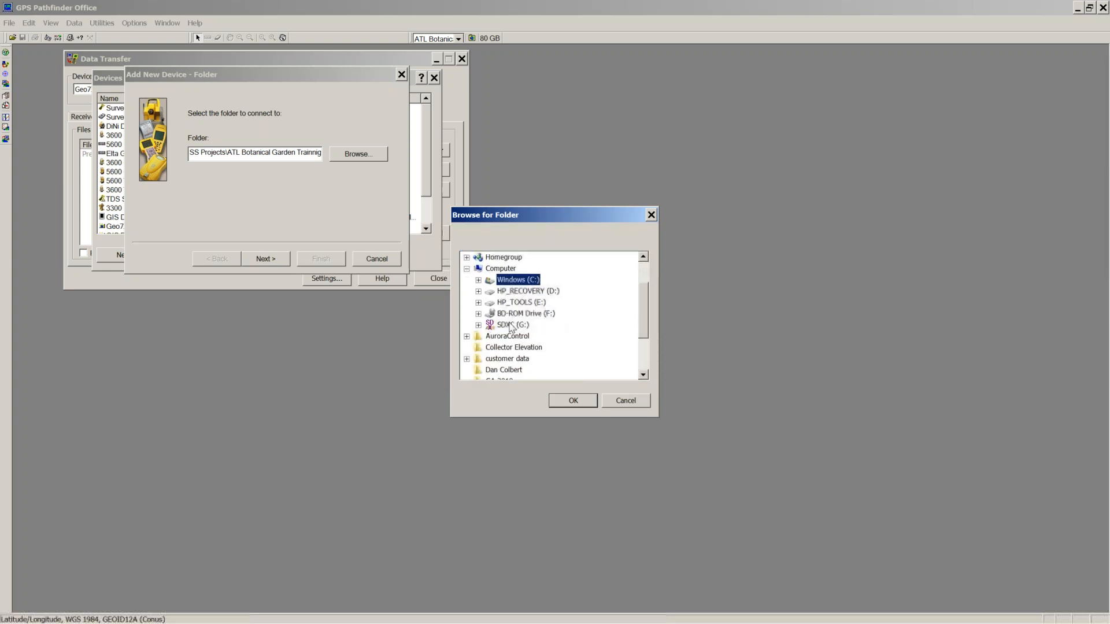
click(510, 326)
click(573, 401)
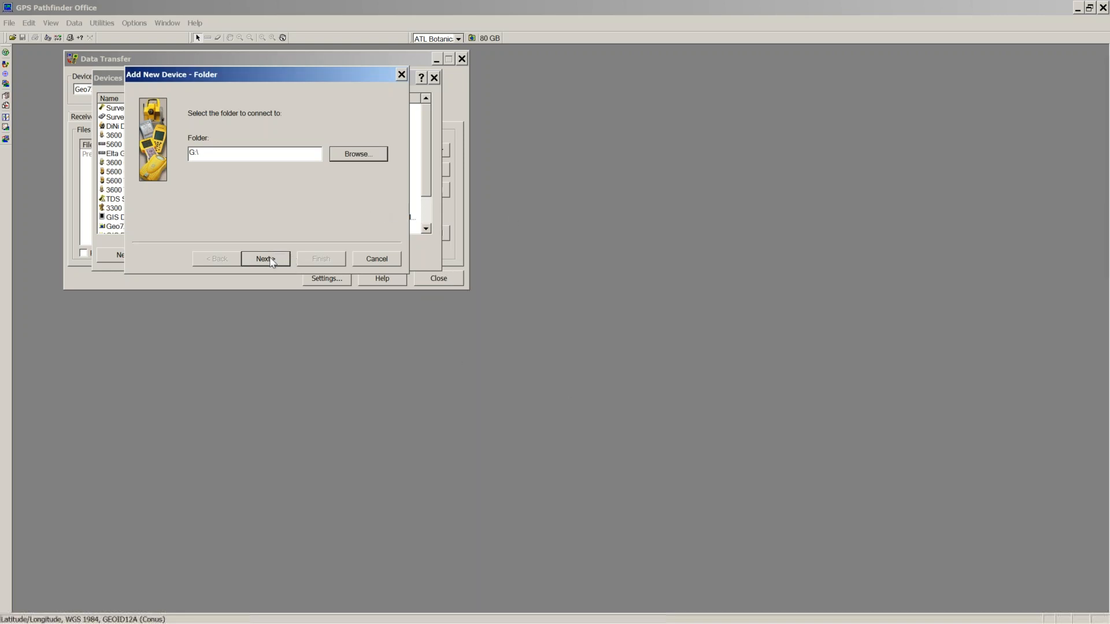
Step: Set the file type to TerraSync v3.xx, v4.xx, v5.xx, name it ATL TRaining, and finish
click(266, 260)
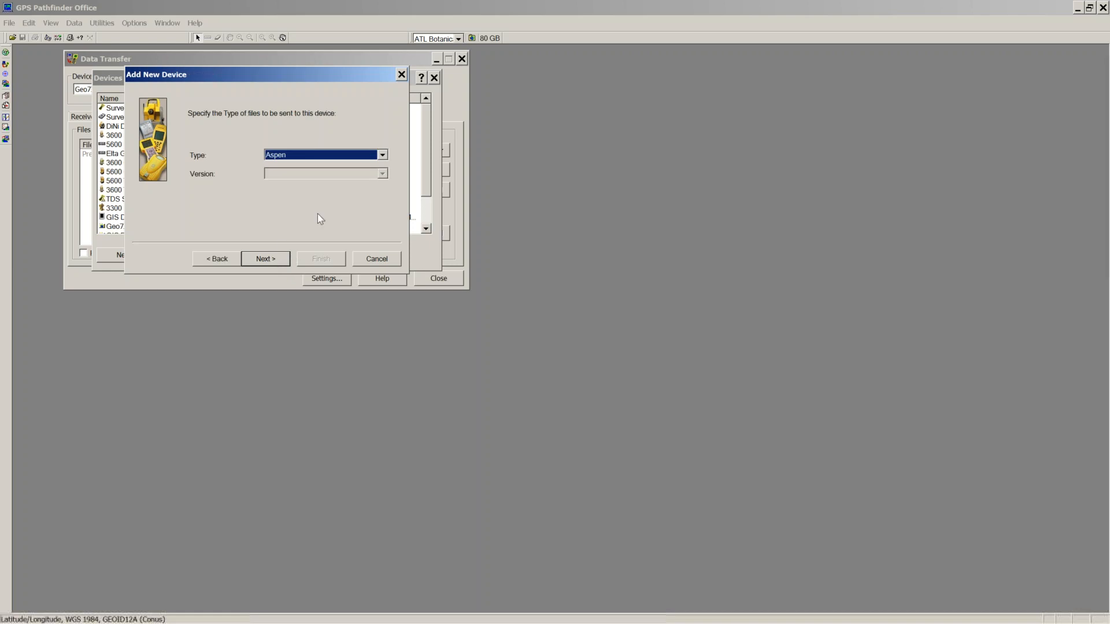
click(383, 155)
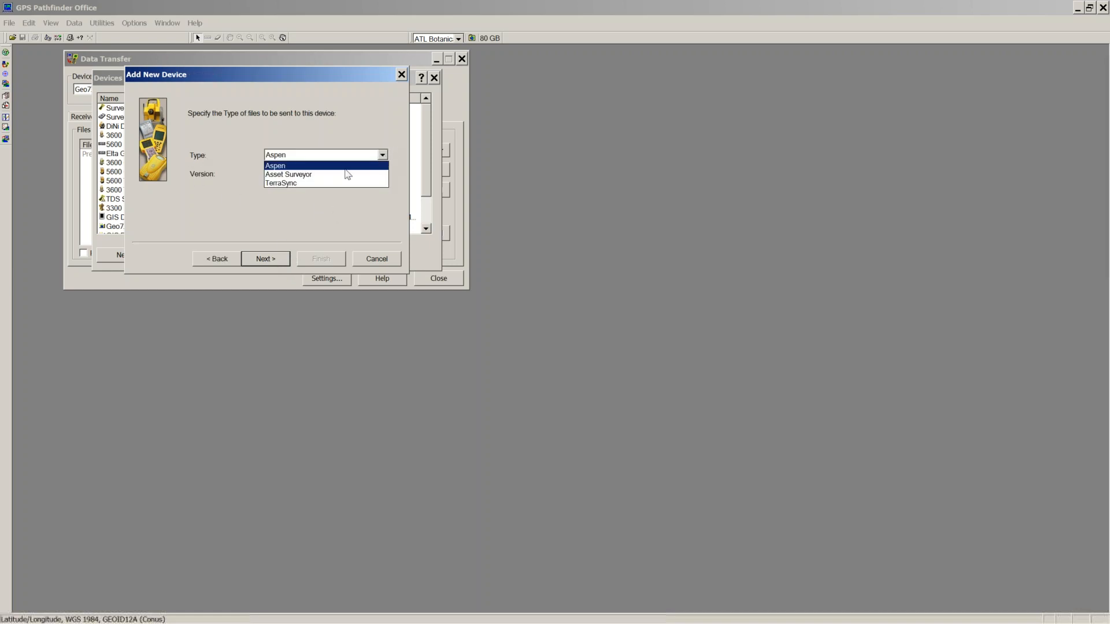
click(295, 185)
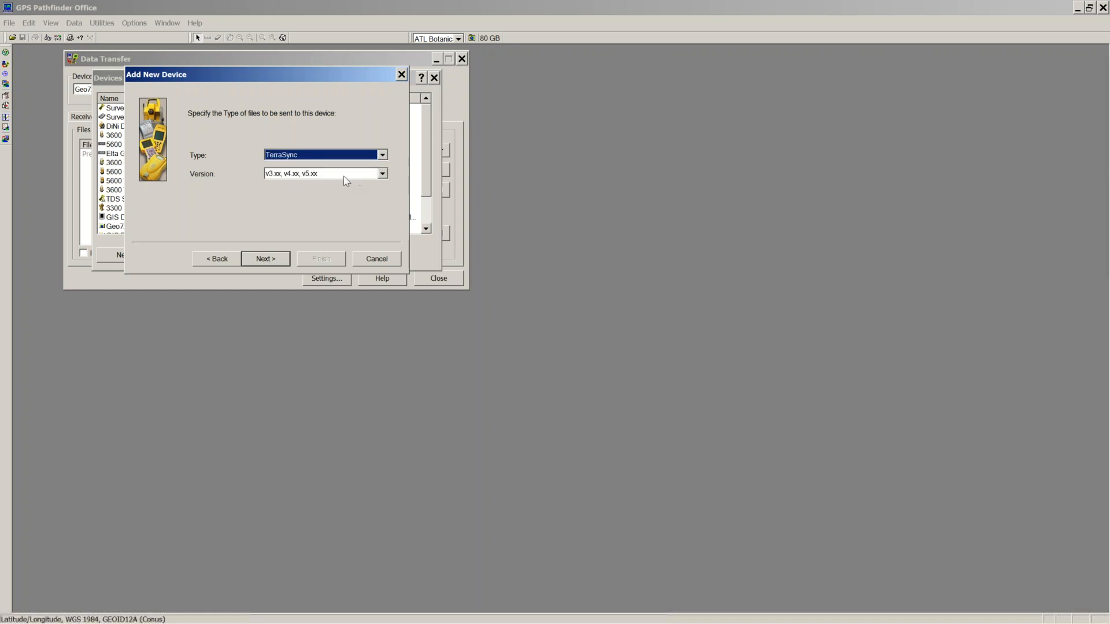
click(332, 177)
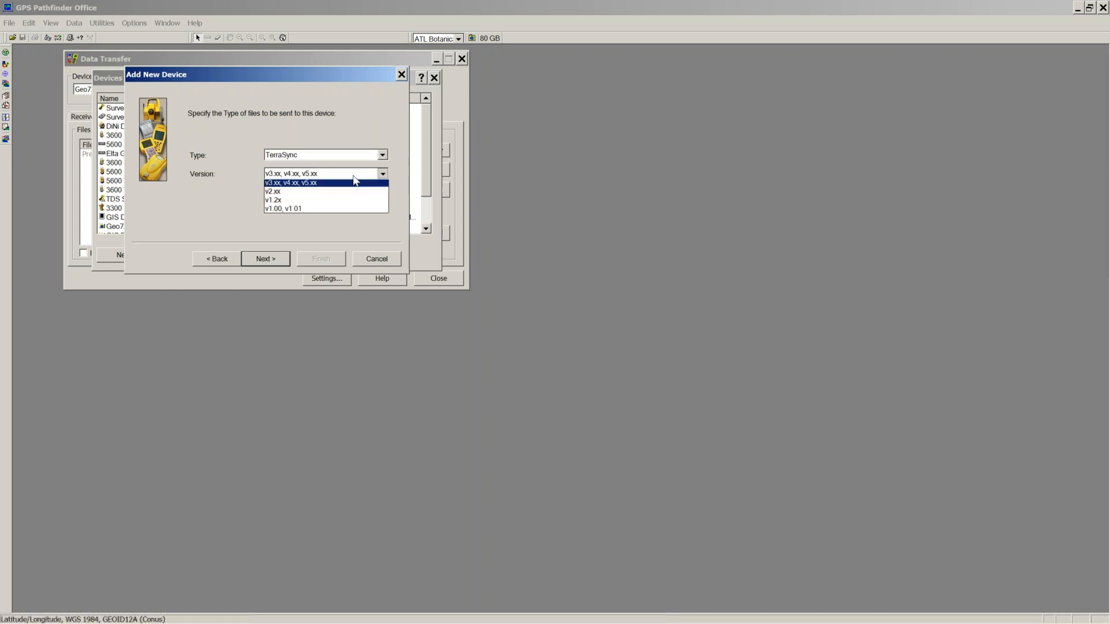
click(289, 185)
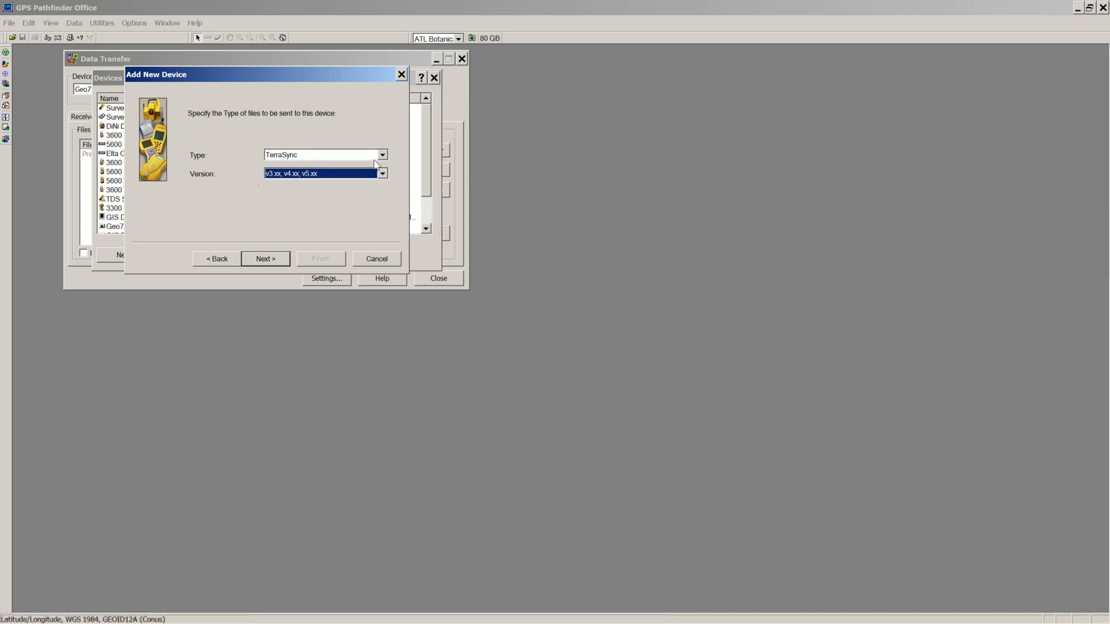
click(271, 258)
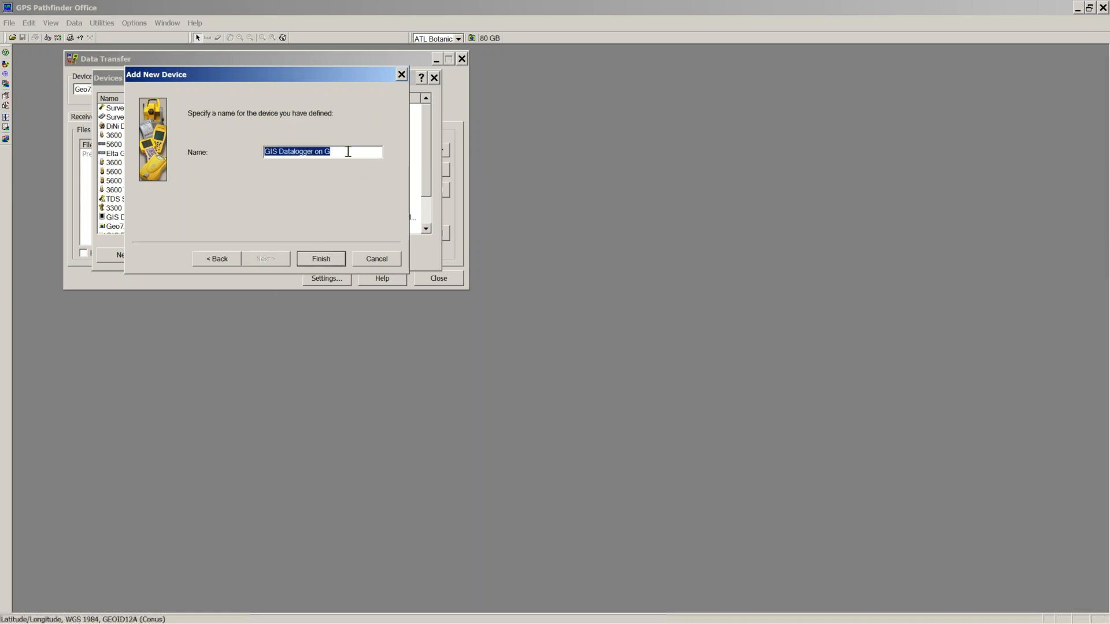
text(ATL TRaining)
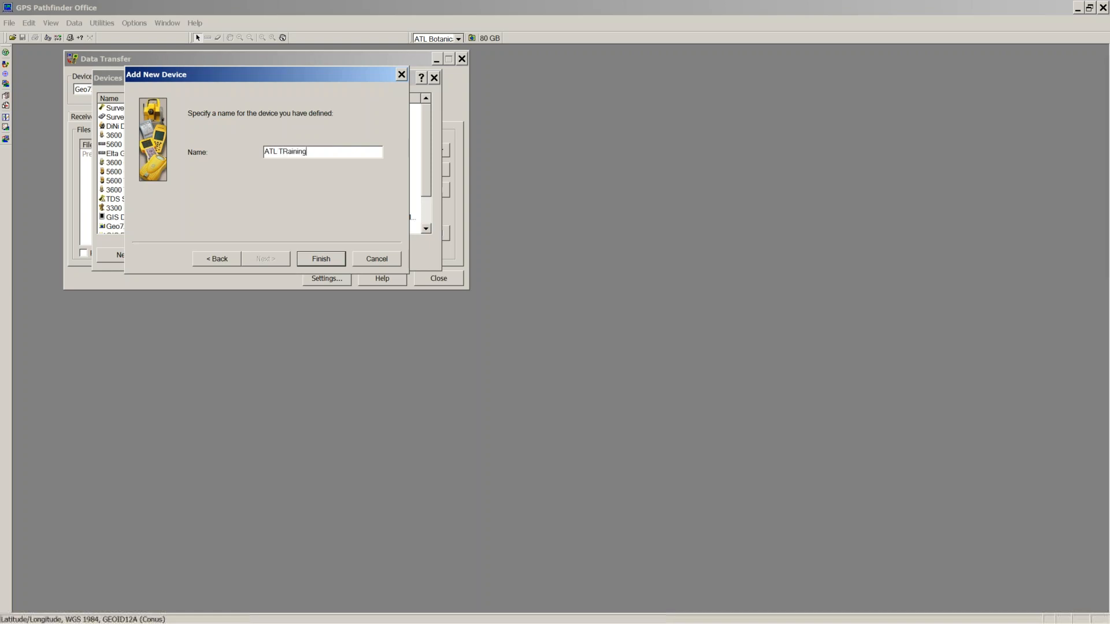
click(327, 258)
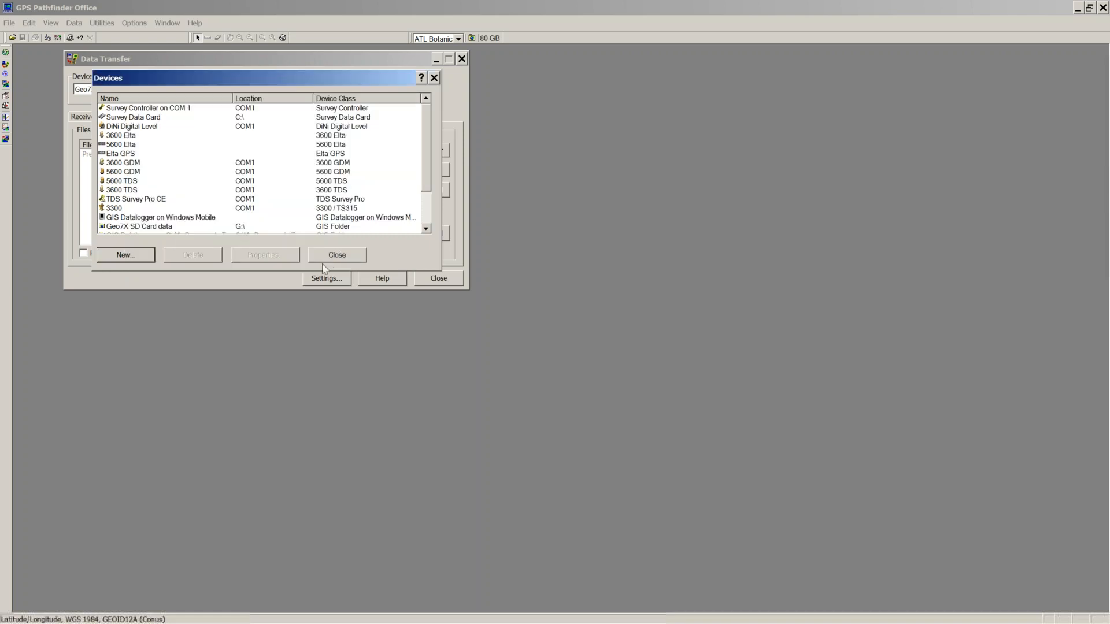
Step: Connect to the ATL TRaining device and check Receive, ending on the empty Send list
click(345, 257)
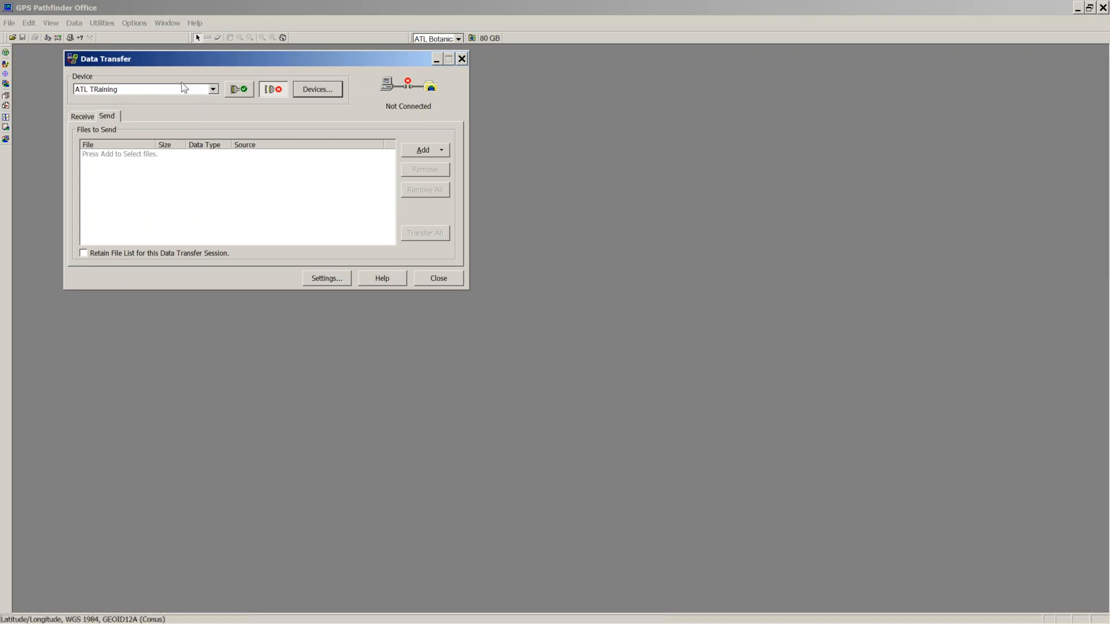
click(239, 90)
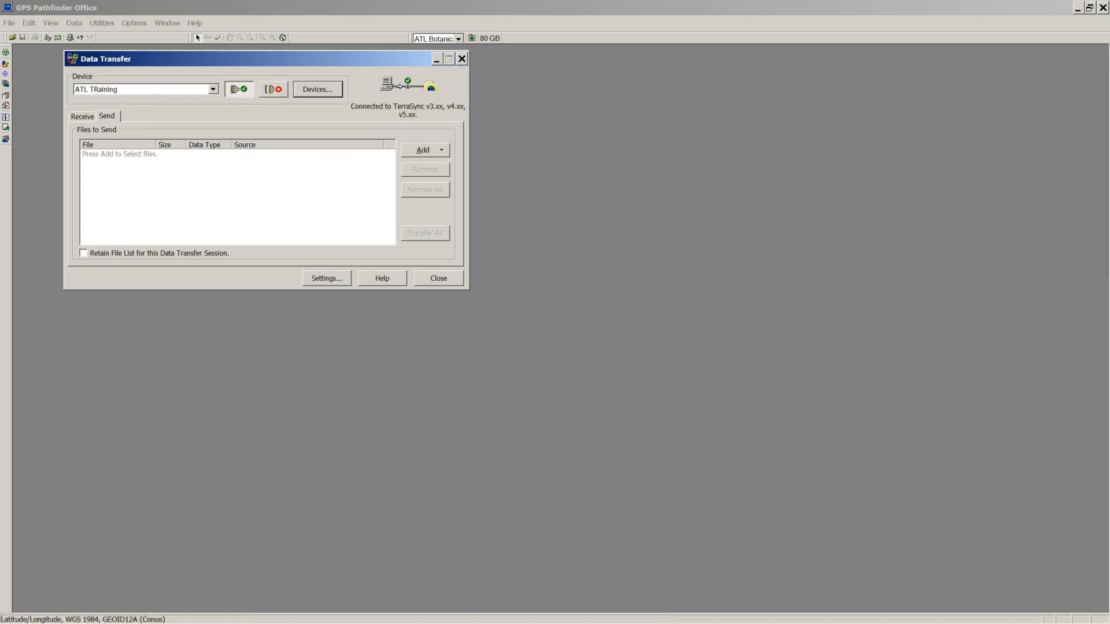
click(82, 117)
click(114, 117)
click(84, 116)
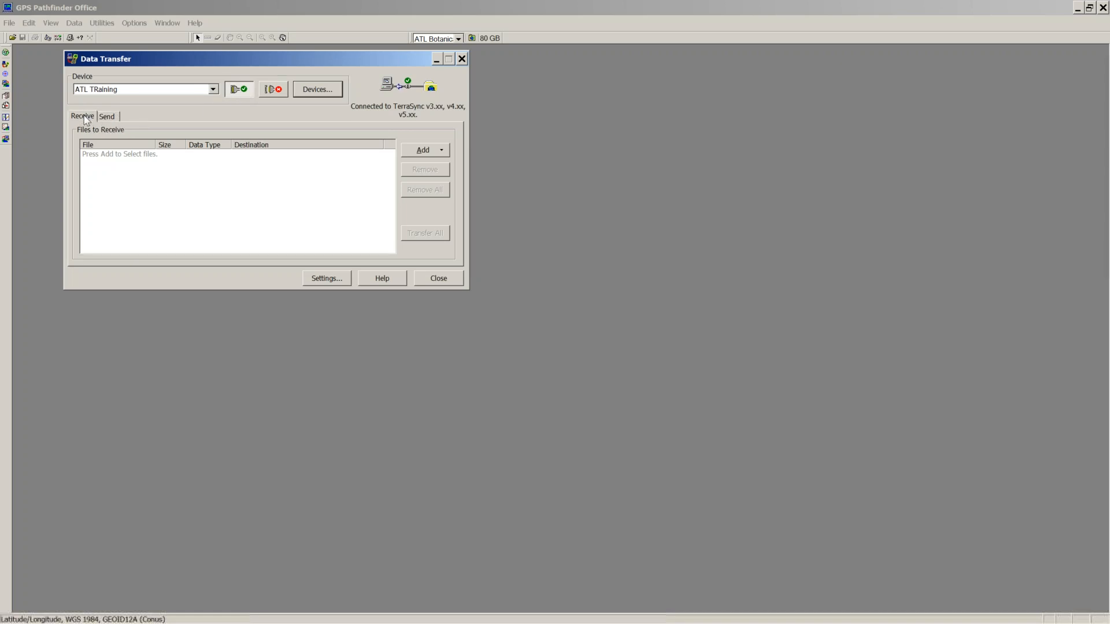
click(110, 117)
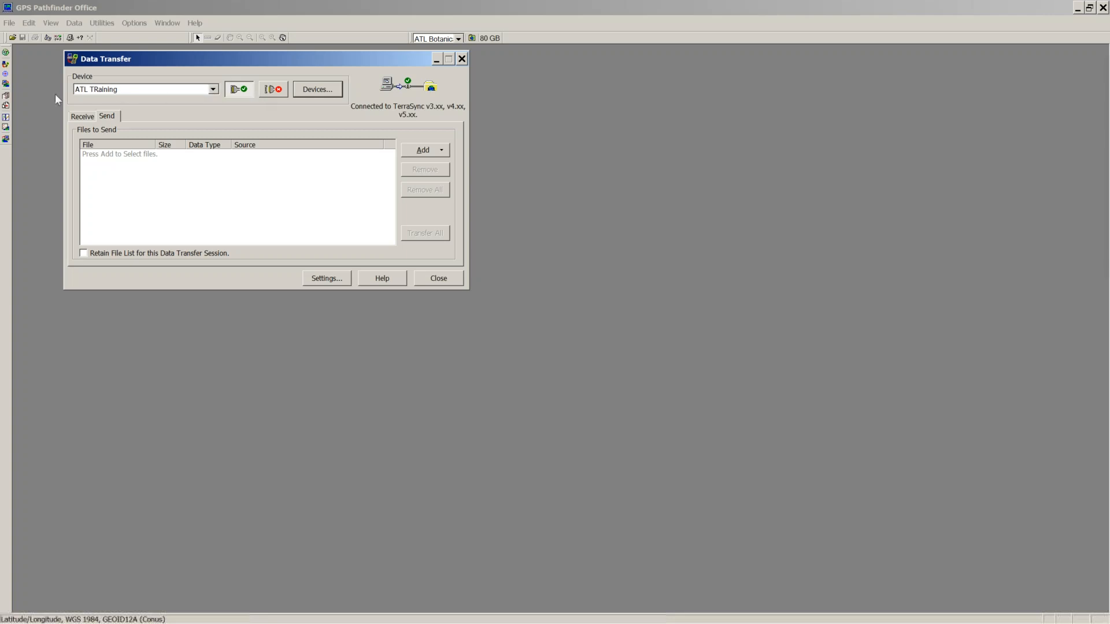
Step: Disconnect from ATL TRaining and connect to the GIS Datalogger on Windows Mobile handheld
click(264, 94)
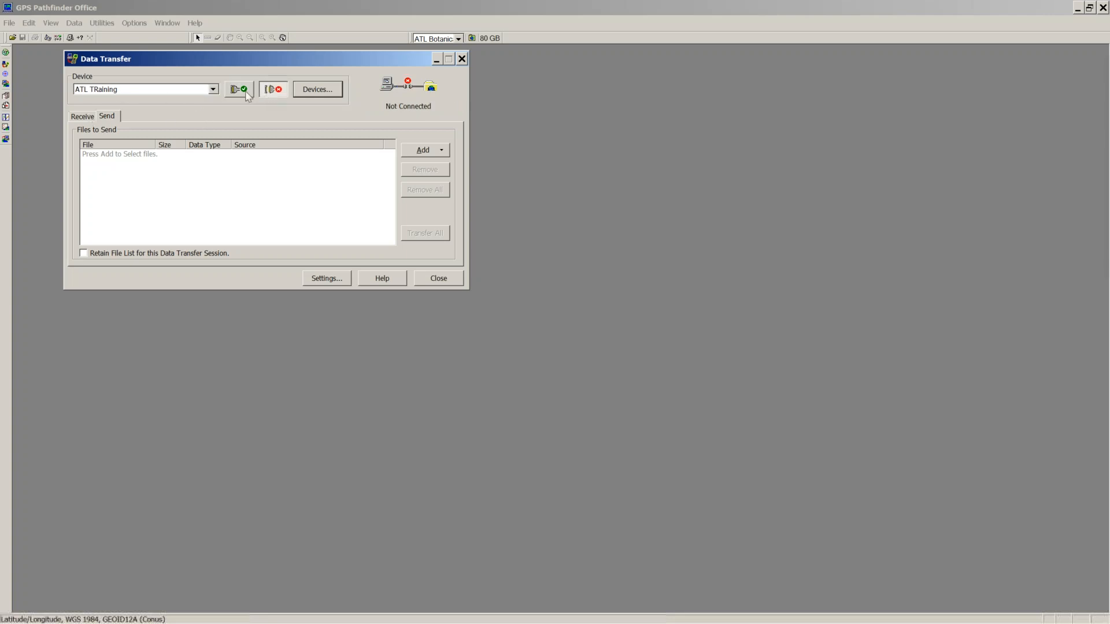
click(214, 91)
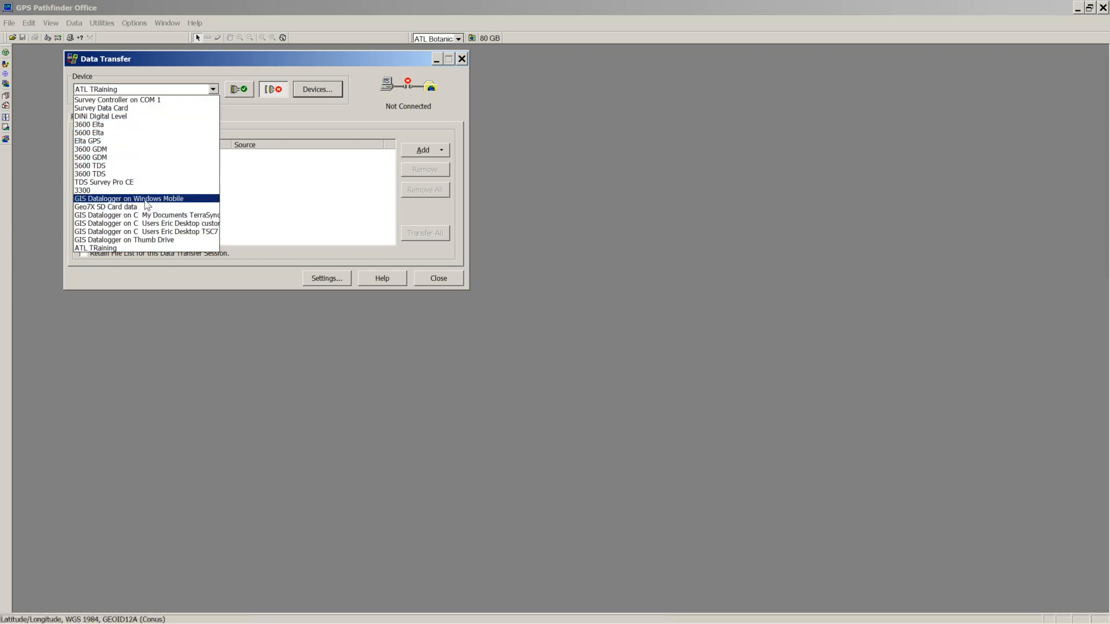
click(147, 200)
click(240, 90)
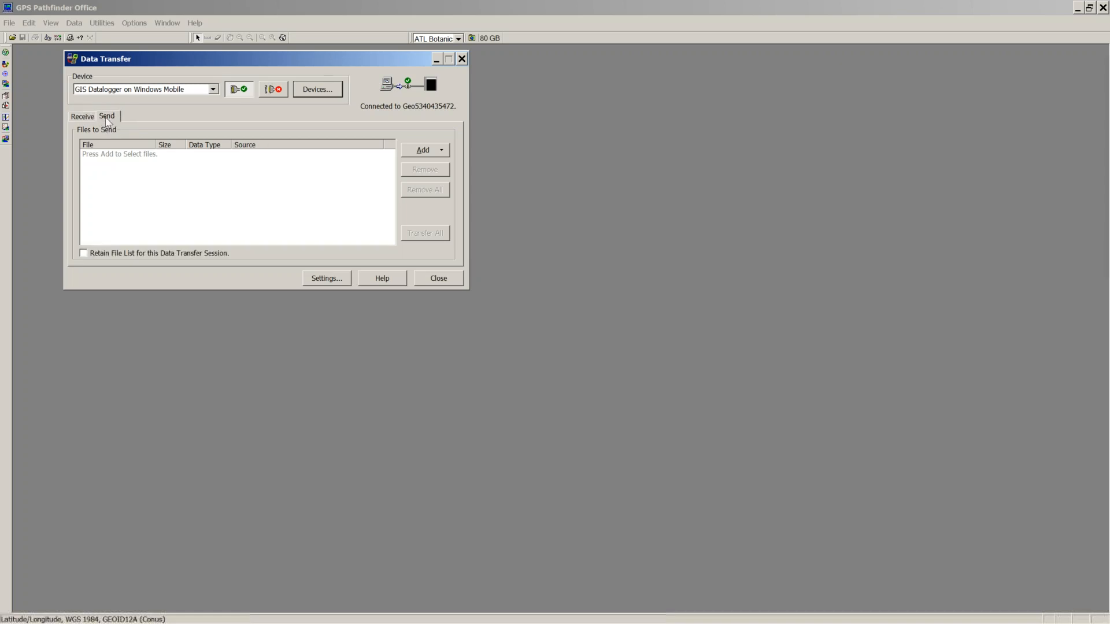
click(440, 151)
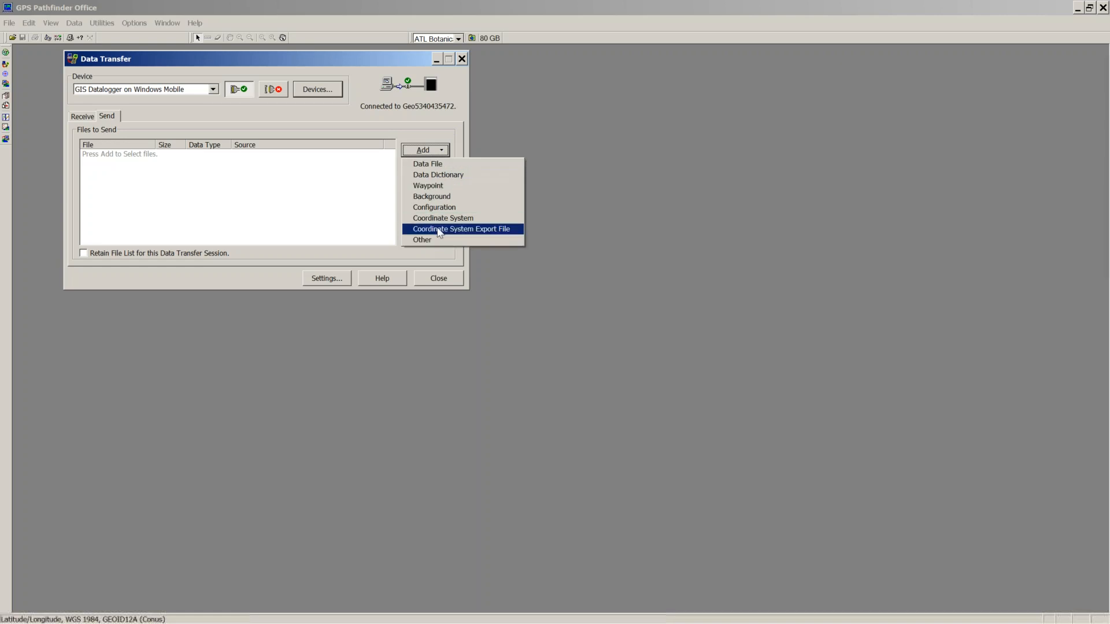
Step: Add the Training NEw.ddf data dictionary to the Send list and transfer it to the handheld
click(443, 175)
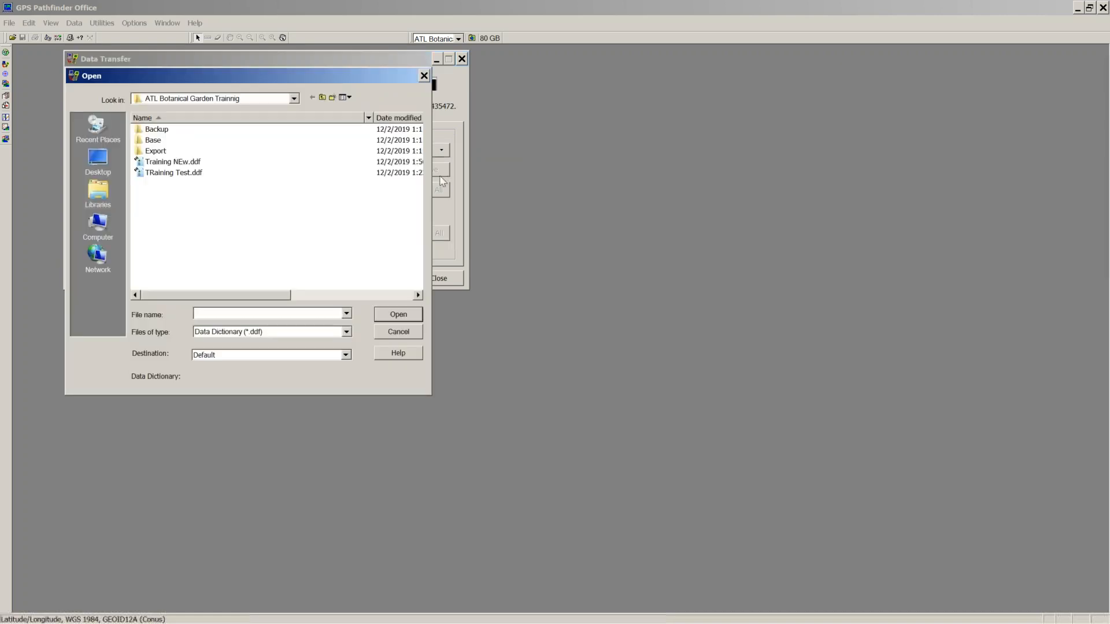
click(169, 163)
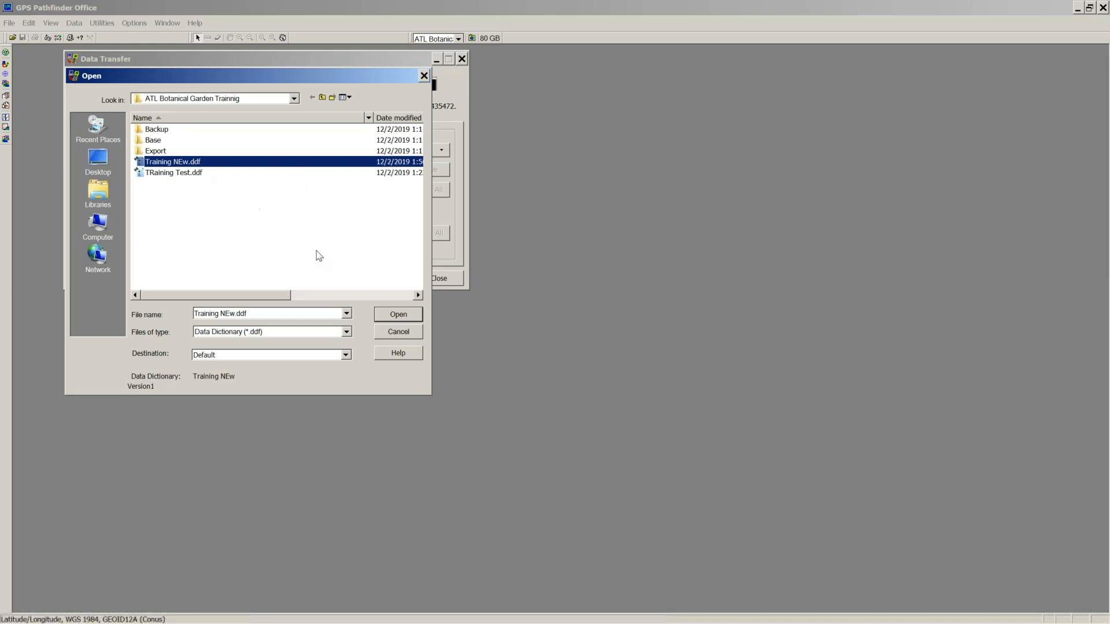
click(398, 316)
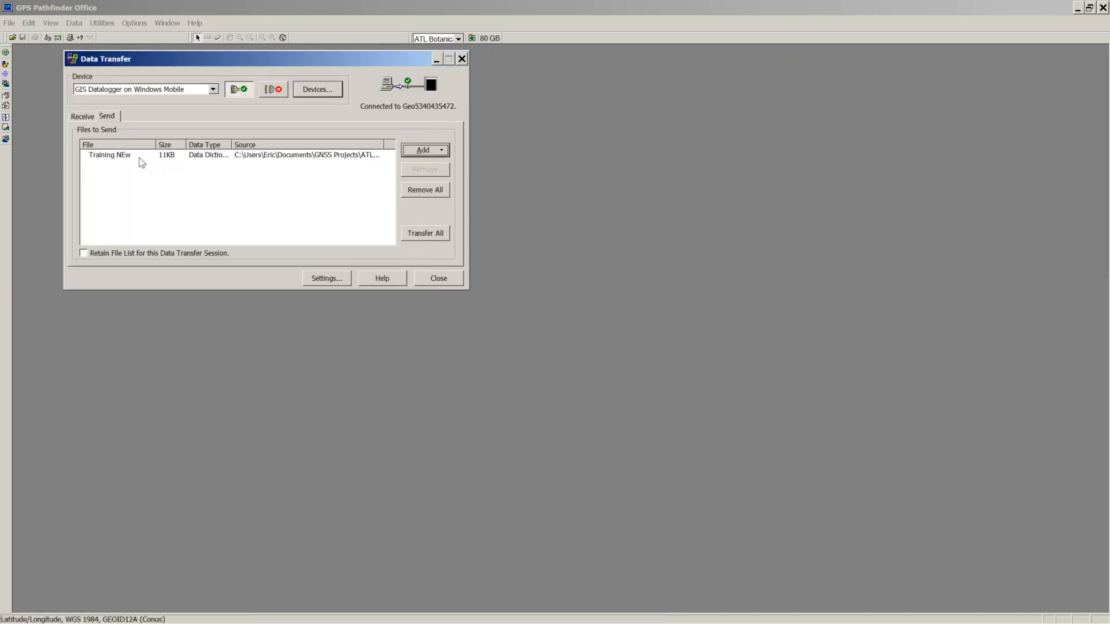
click(426, 233)
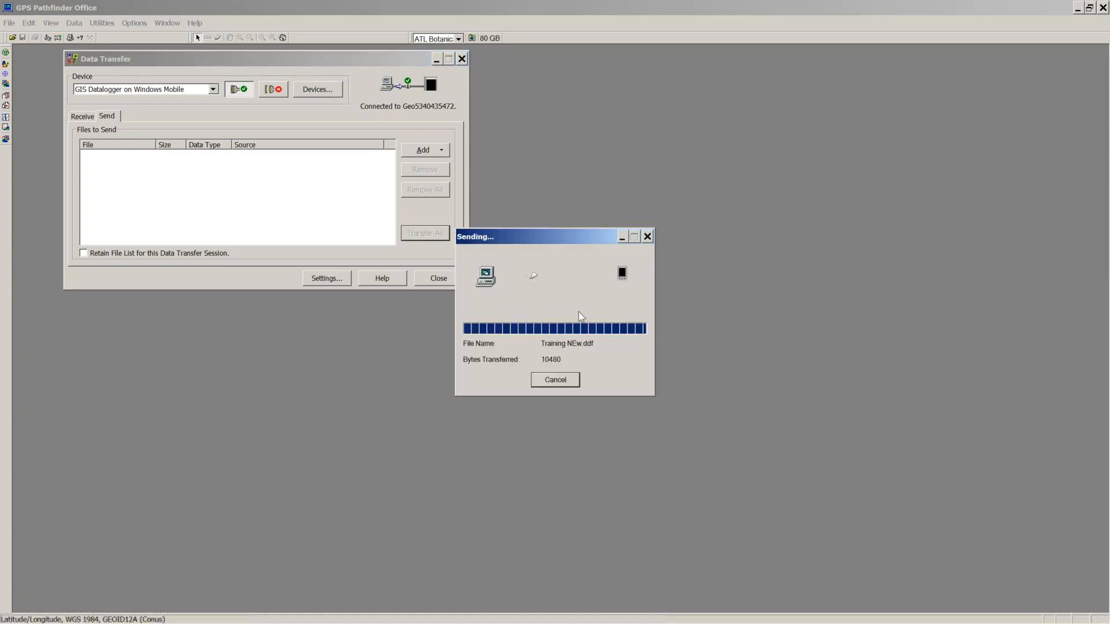
click(513, 360)
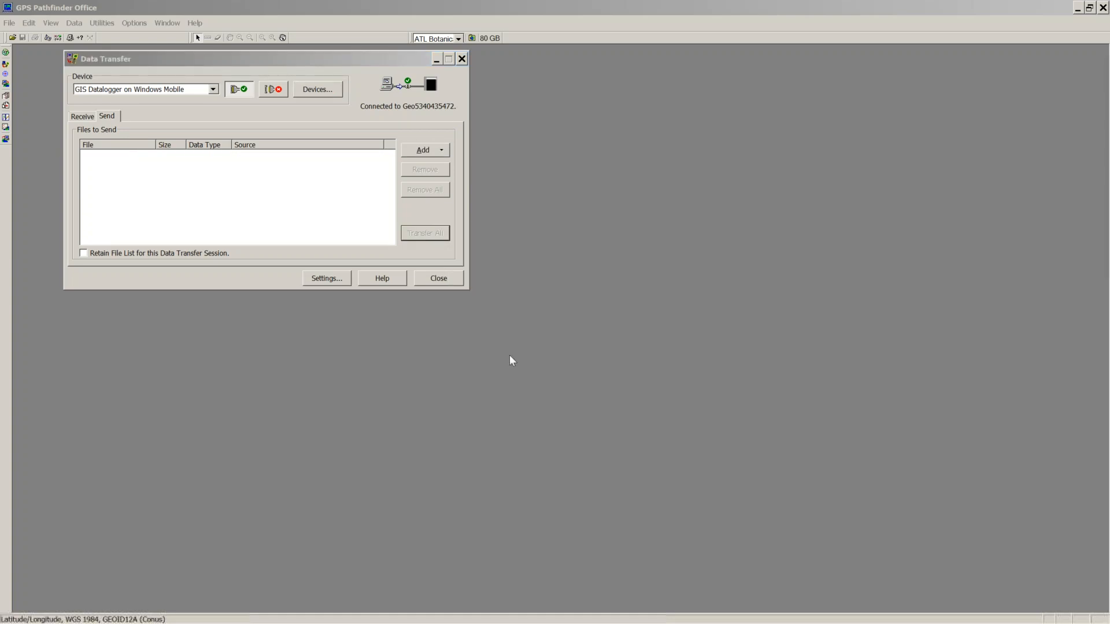
Step: Disconnect from the Geo handheld, dismiss the failed reconnection attempt, and close Data Transfer
click(273, 91)
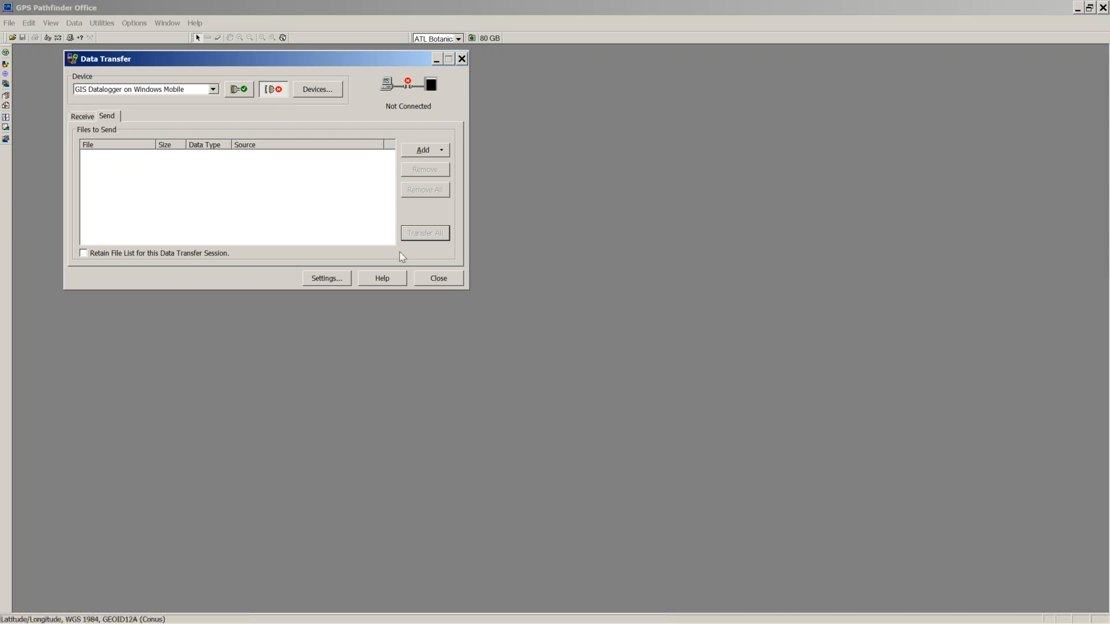
click(245, 94)
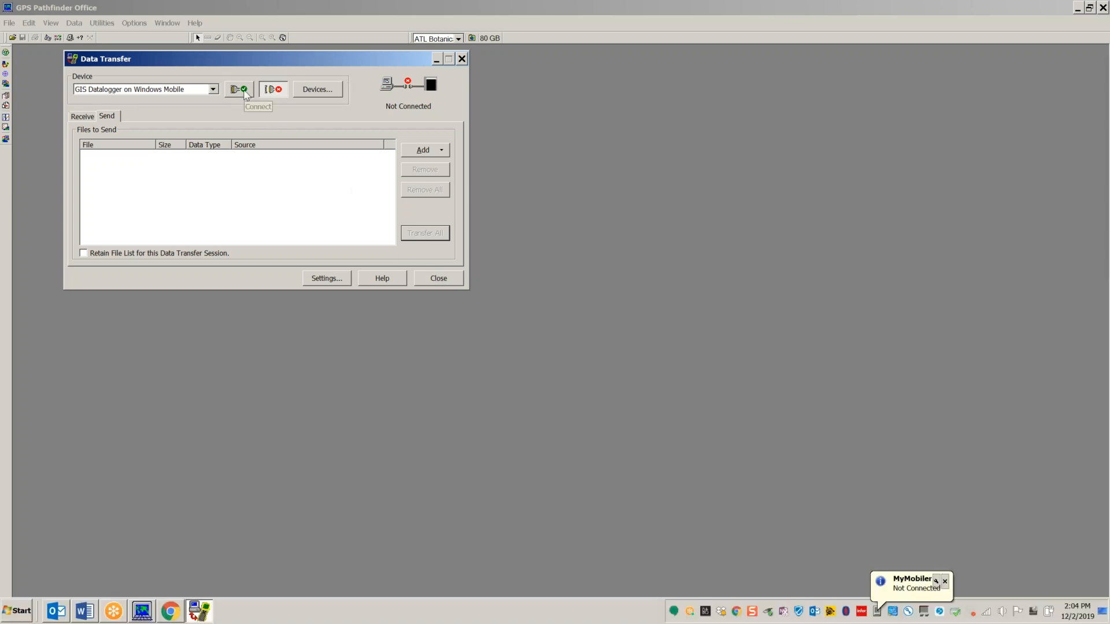
click(373, 207)
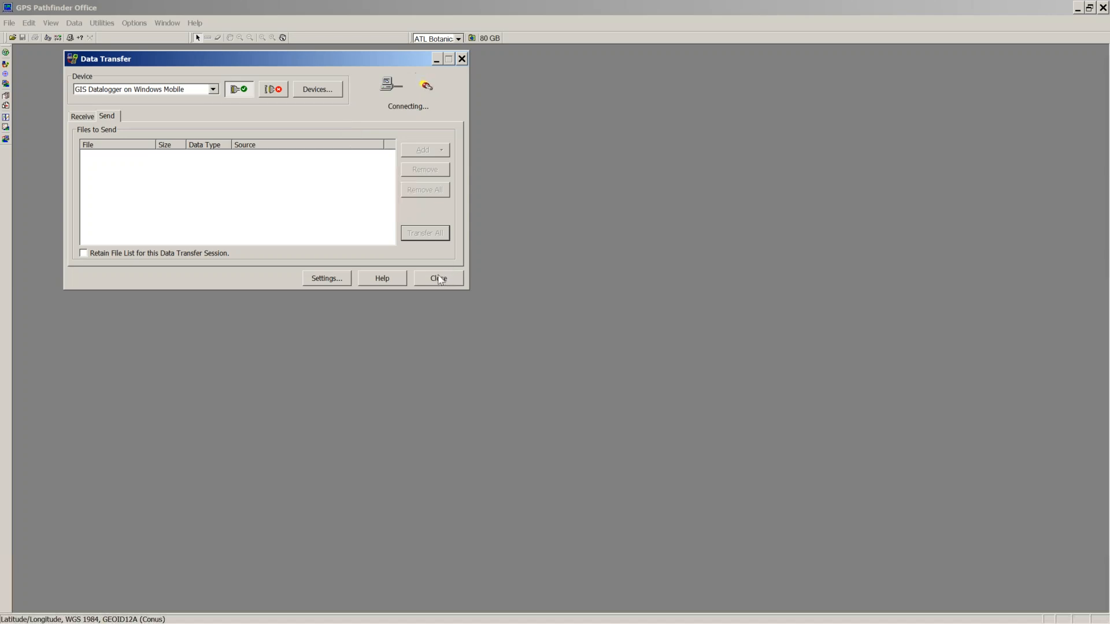
click(276, 92)
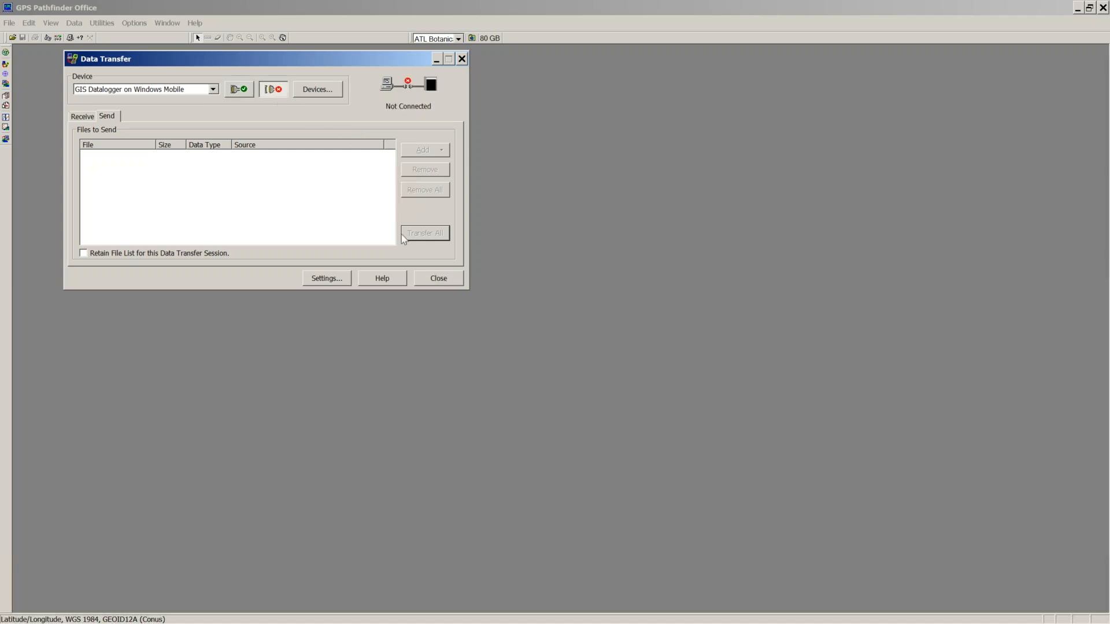
click(443, 280)
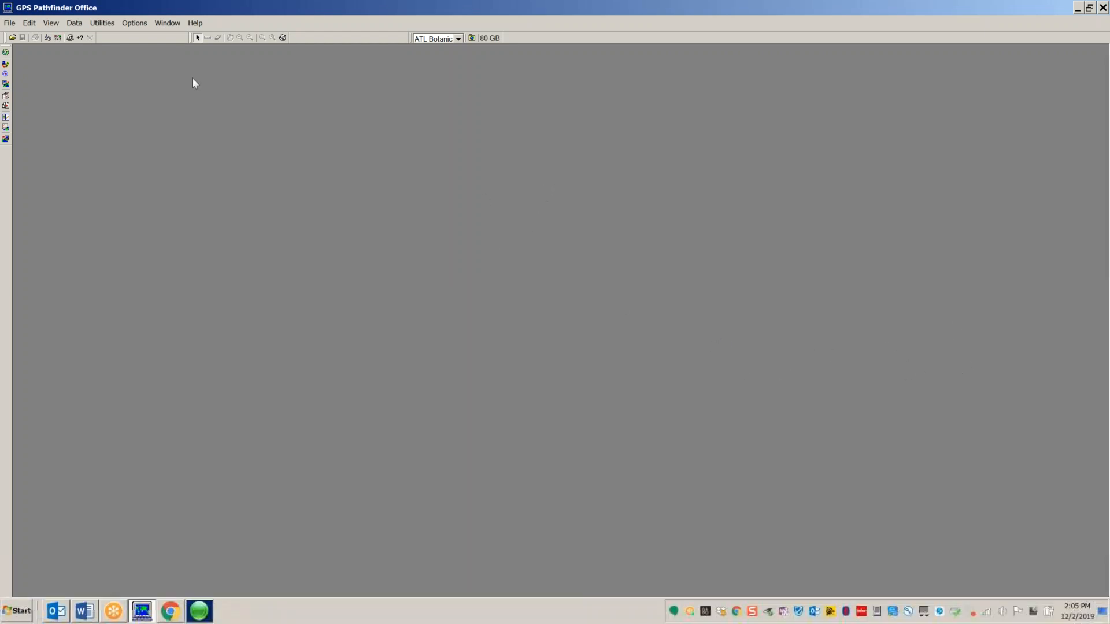
Step: Reopen Data Transfer from Utilities and dismiss the incoming e-mail alert
click(102, 23)
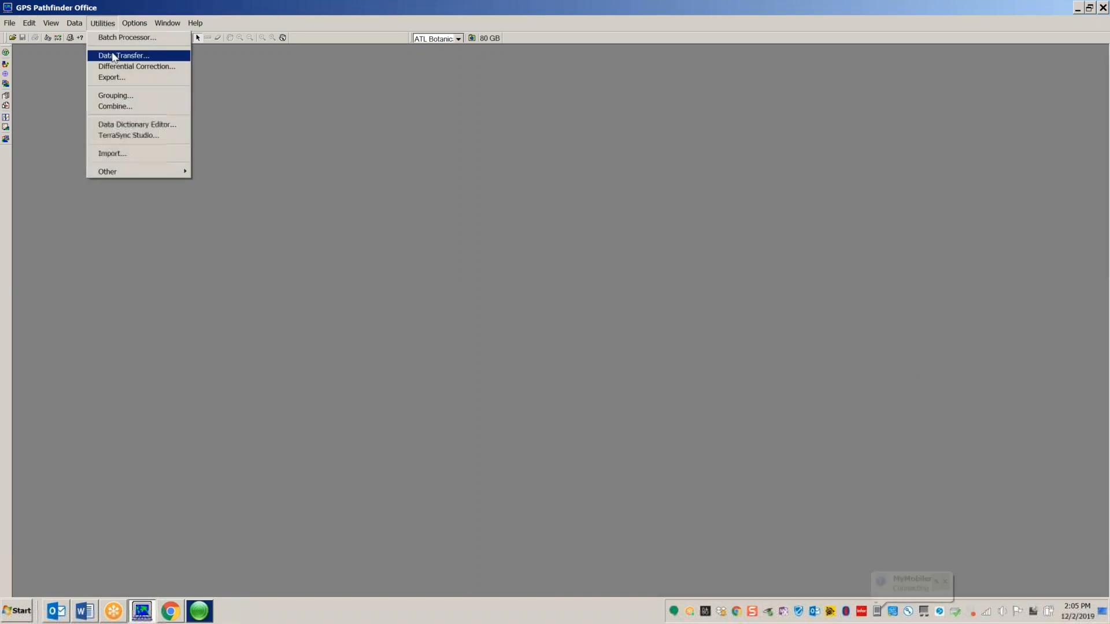
click(119, 35)
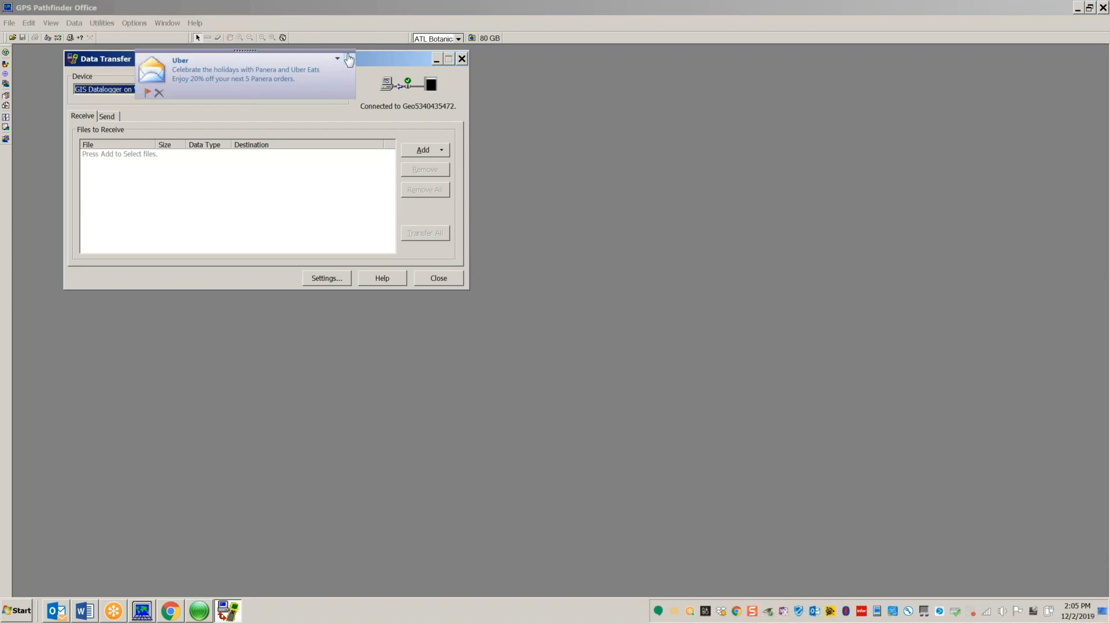
click(349, 58)
right_click(56, 616)
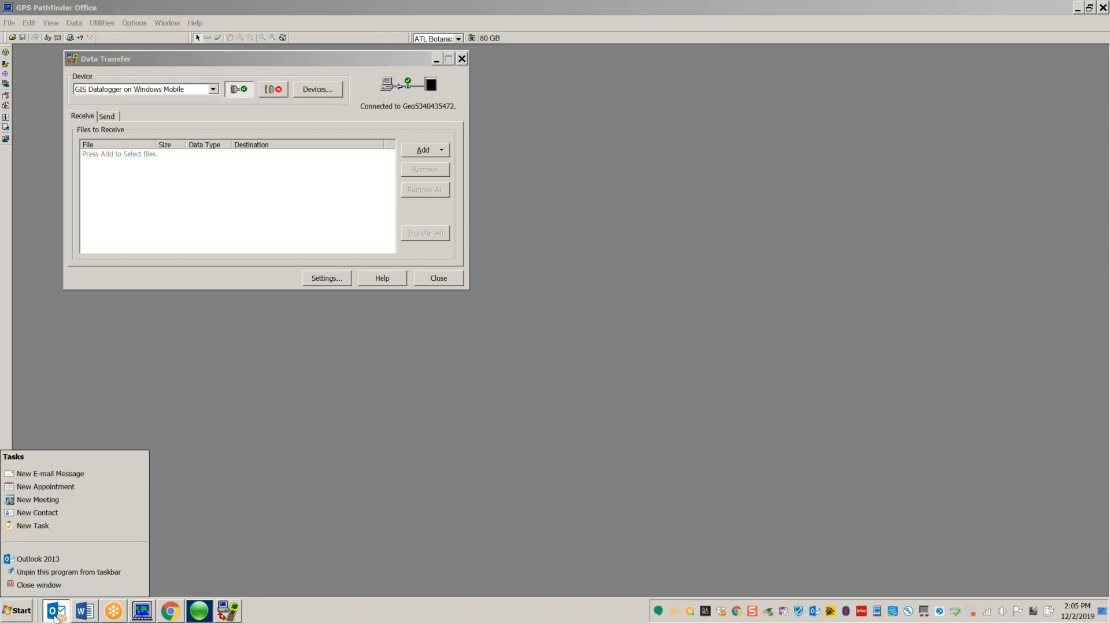
click(67, 587)
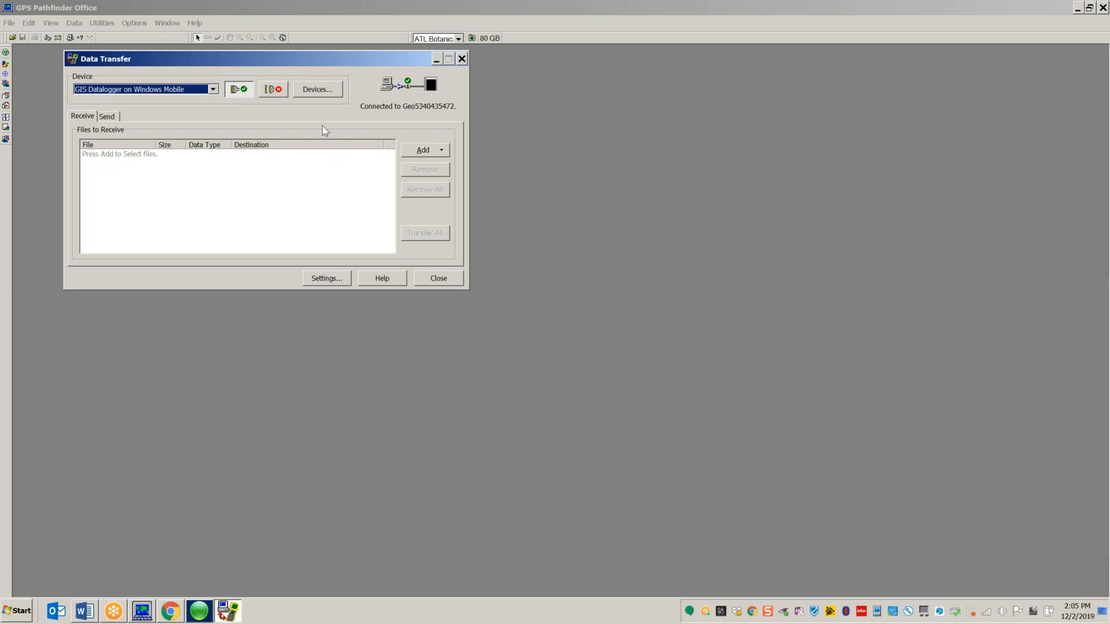
Step: Disconnect from the Geo device and close the Data Transfer window
click(273, 90)
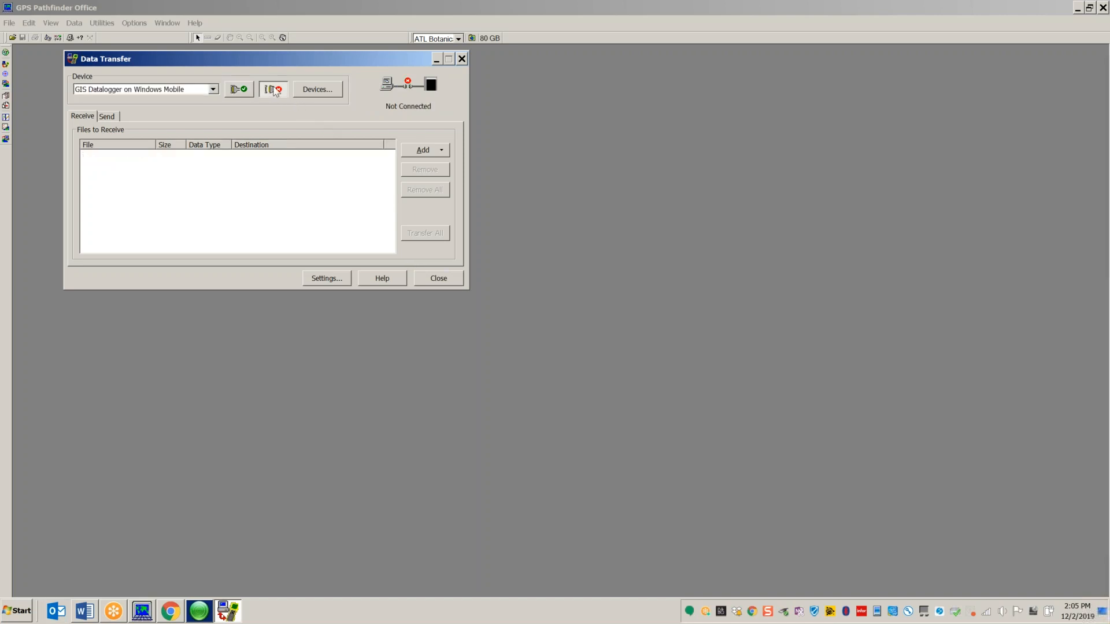
click(462, 59)
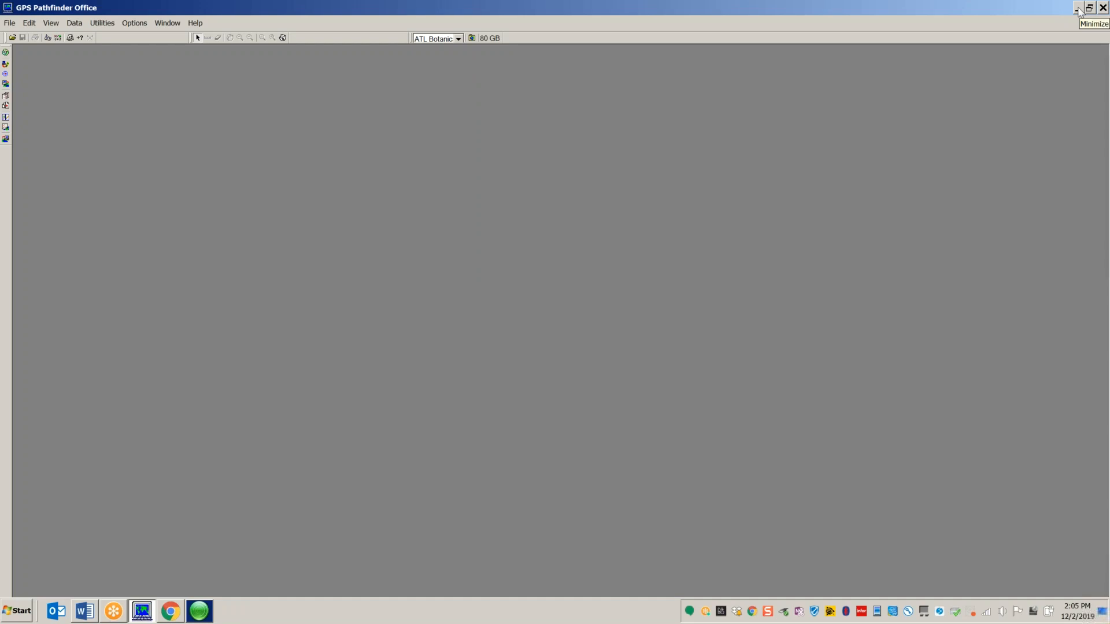
click(103, 23)
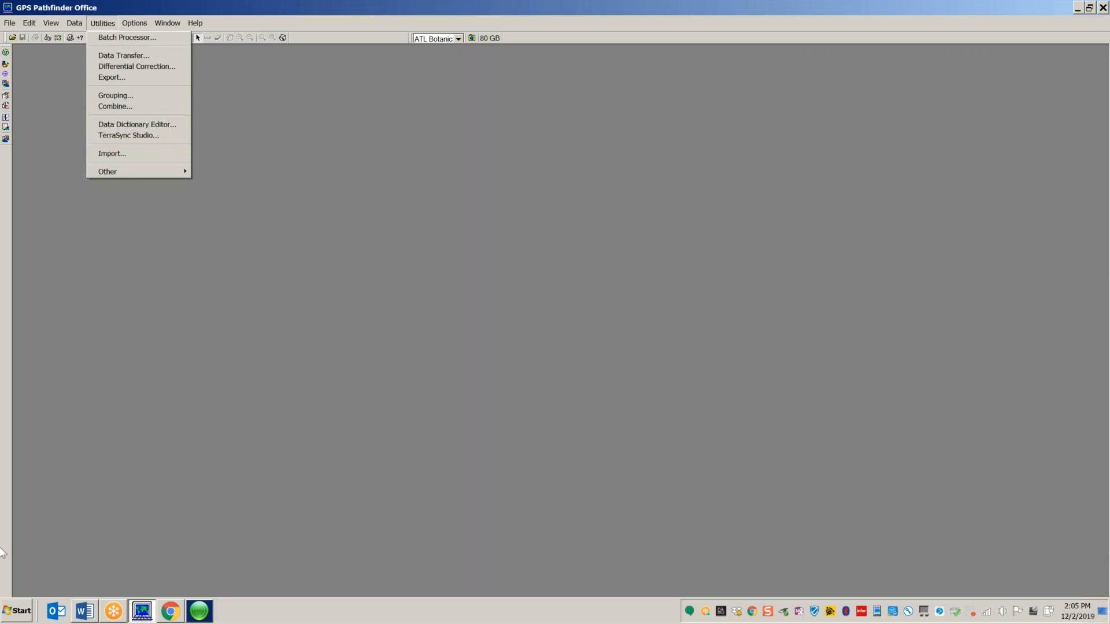
click(13, 611)
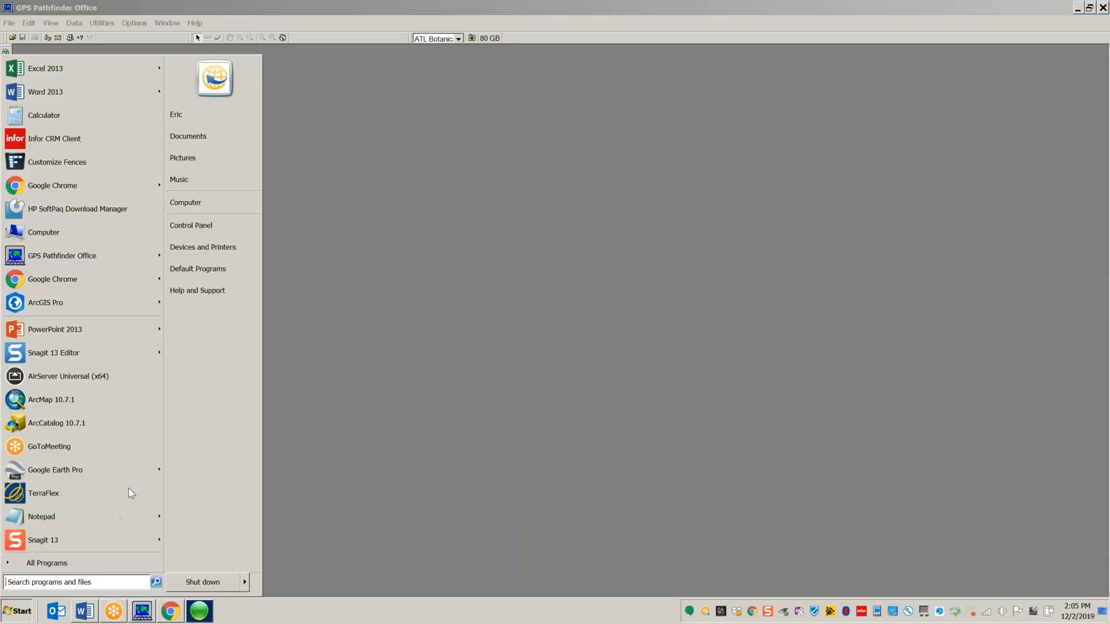
Step: Open the SDXC (G:) drive from Computer and glance into its Trimble folder
click(209, 204)
click(406, 258)
double_click(406, 259)
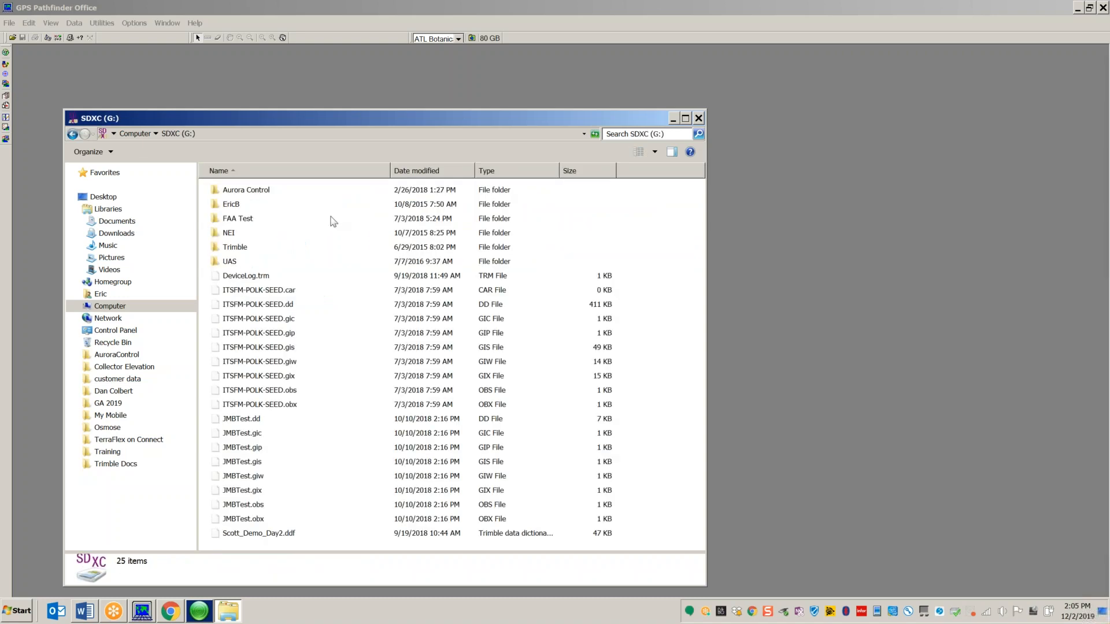
double_click(233, 248)
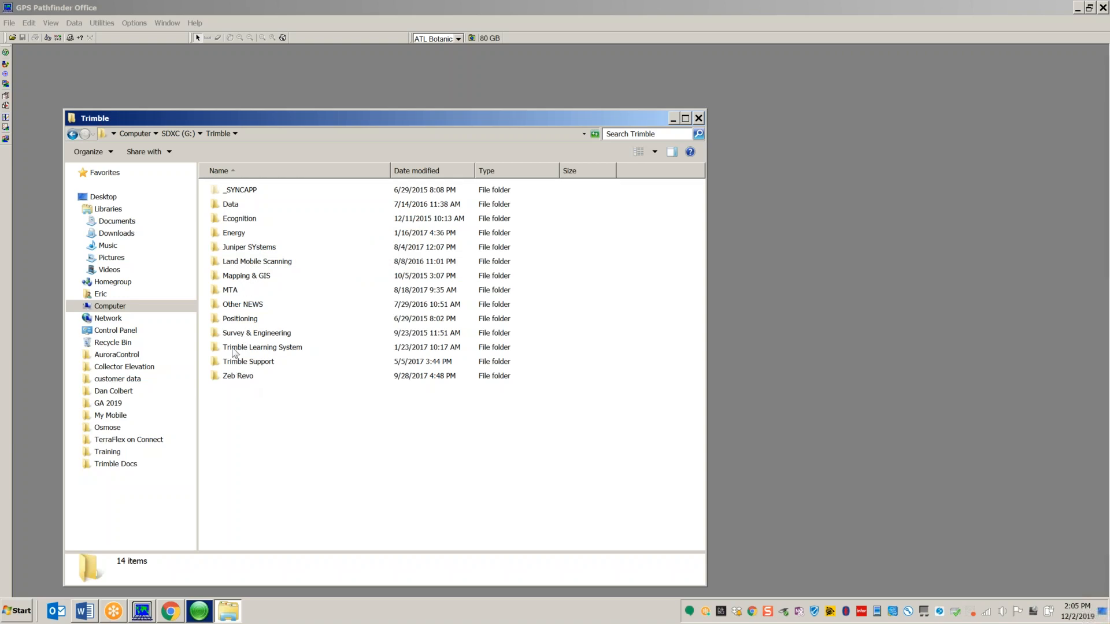
click(72, 134)
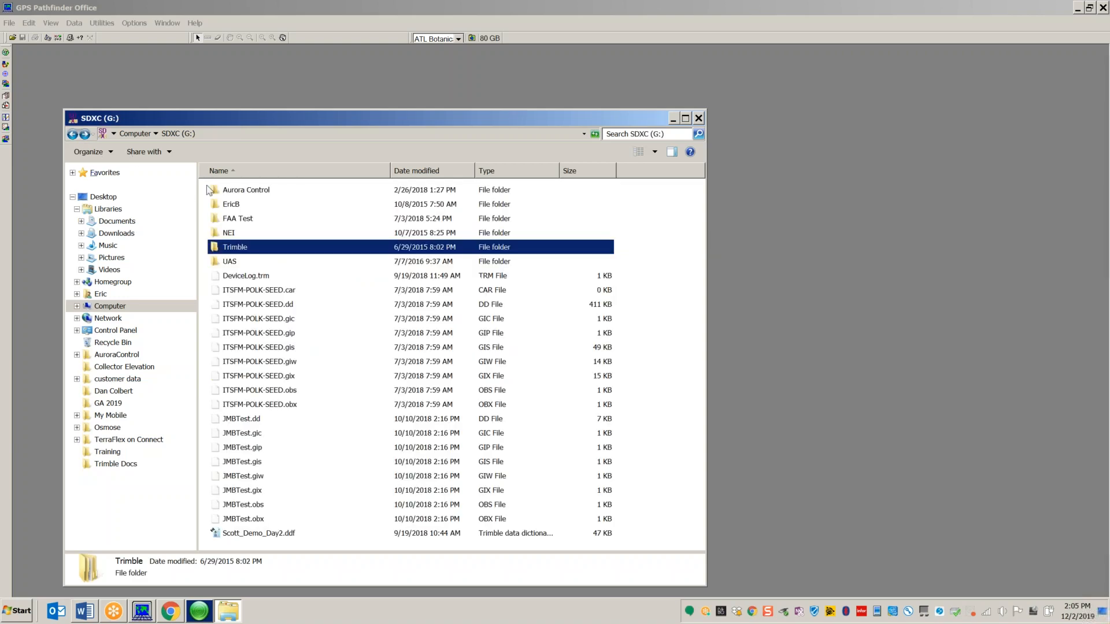
Step: Navigate NEI > General > Training > Training Modules > Mapping > TerraSync and Pathfinder Office > Data Dictionaries
double_click(229, 234)
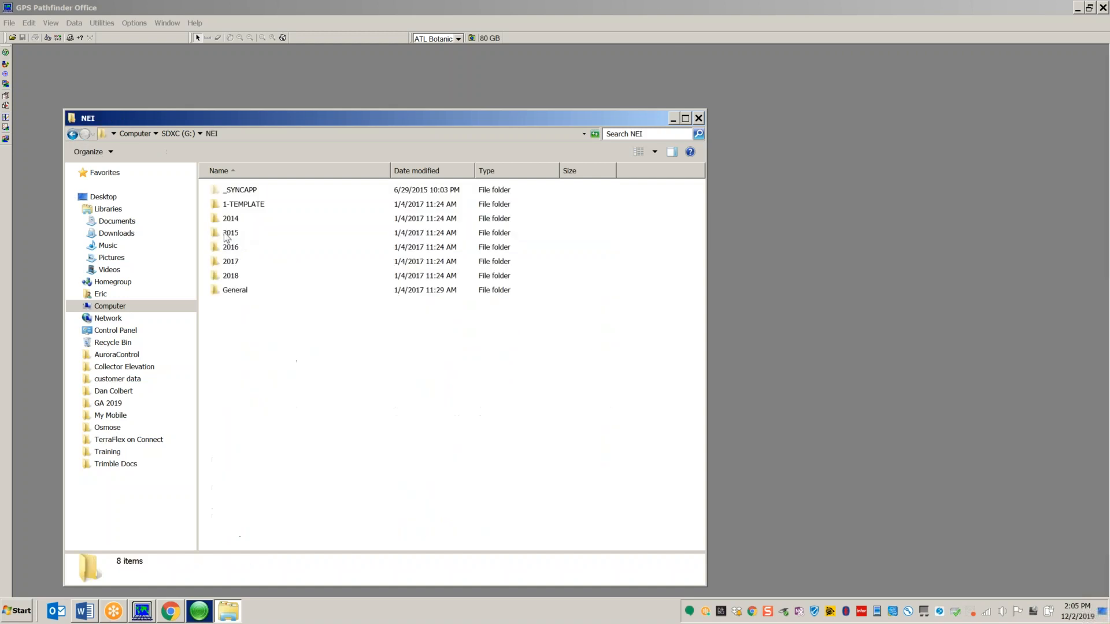
click(226, 293)
double_click(227, 293)
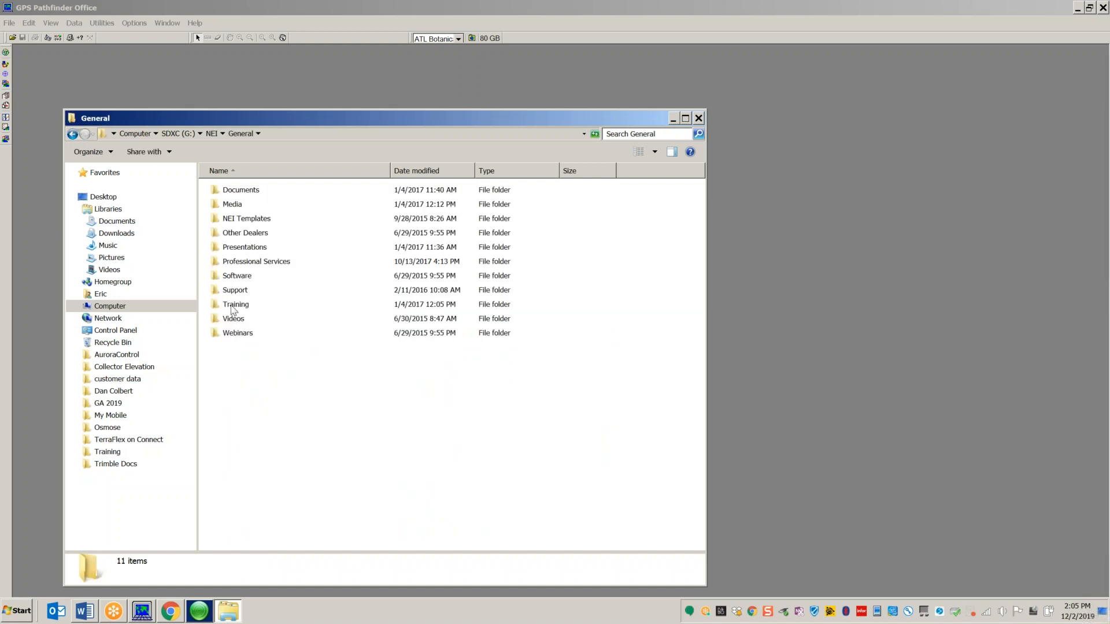
double_click(231, 305)
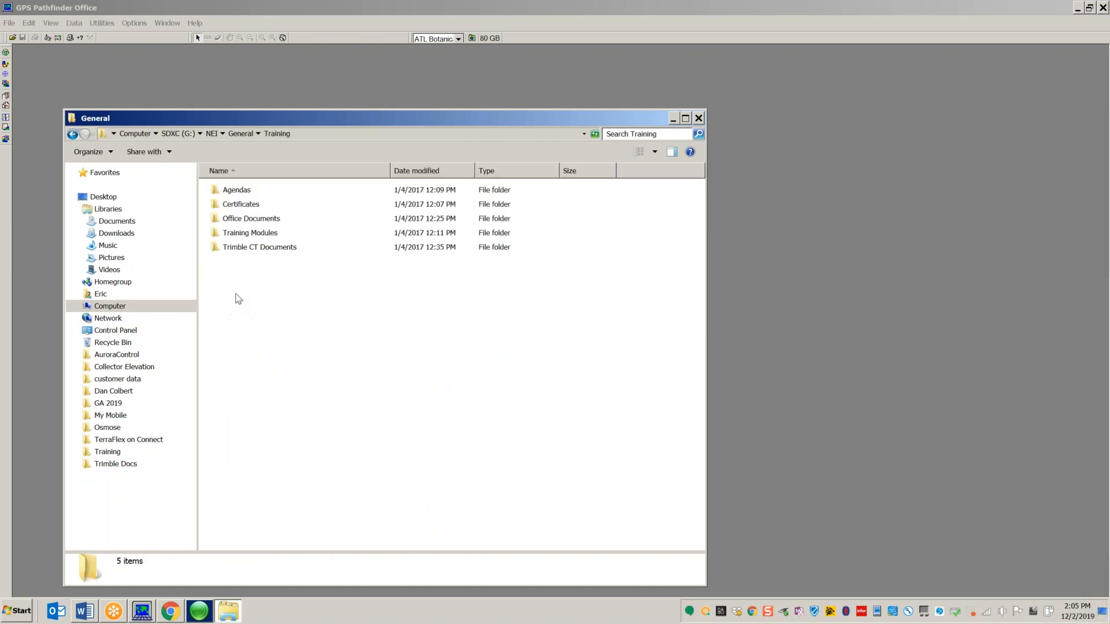
double_click(234, 234)
double_click(236, 221)
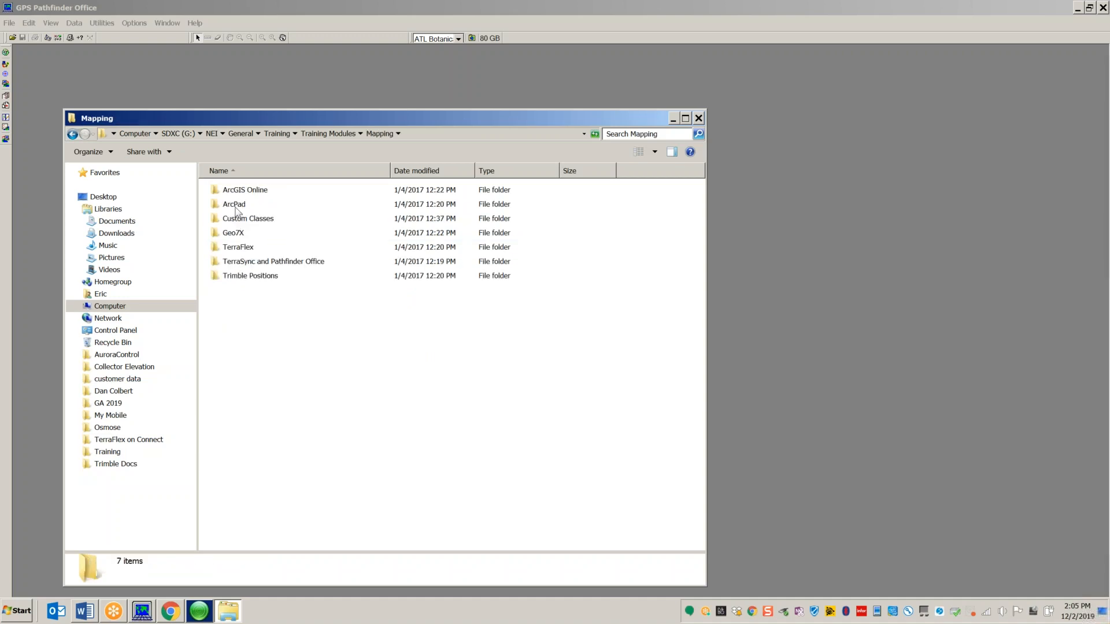
double_click(237, 263)
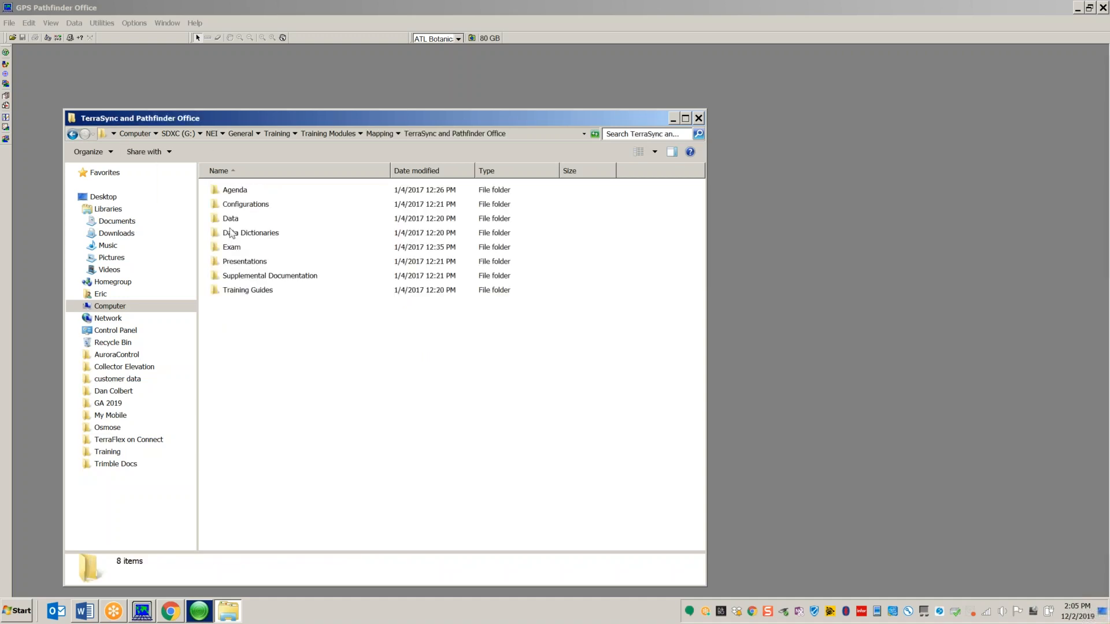
double_click(237, 233)
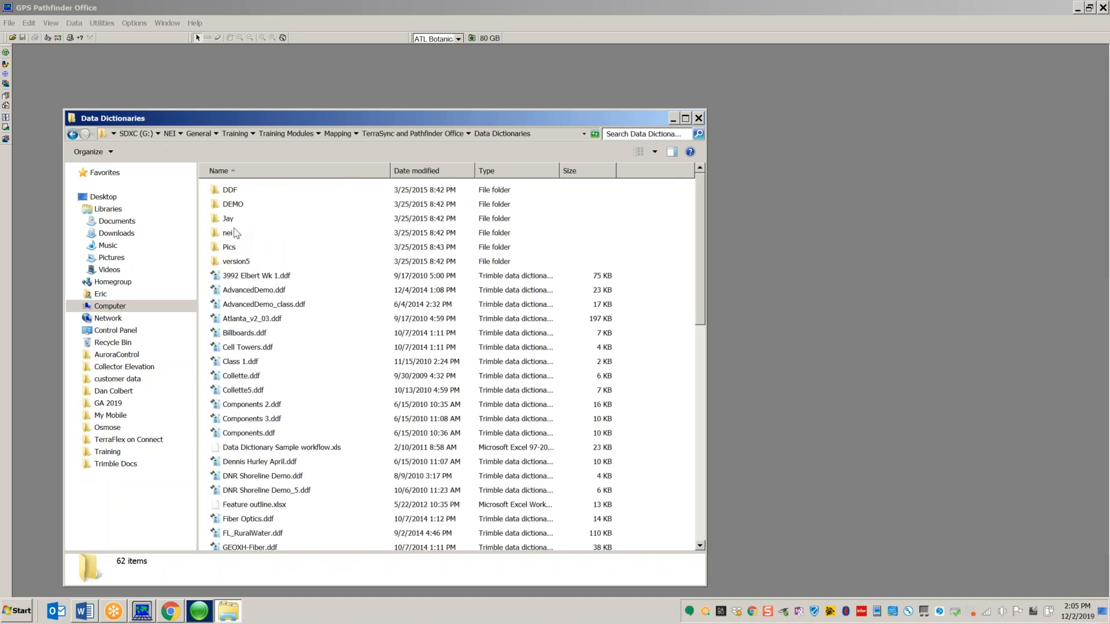
Step: Browse DEMO > Tree > TType tree photos, then return to Data Dictionaries
double_click(235, 207)
double_click(234, 207)
double_click(237, 193)
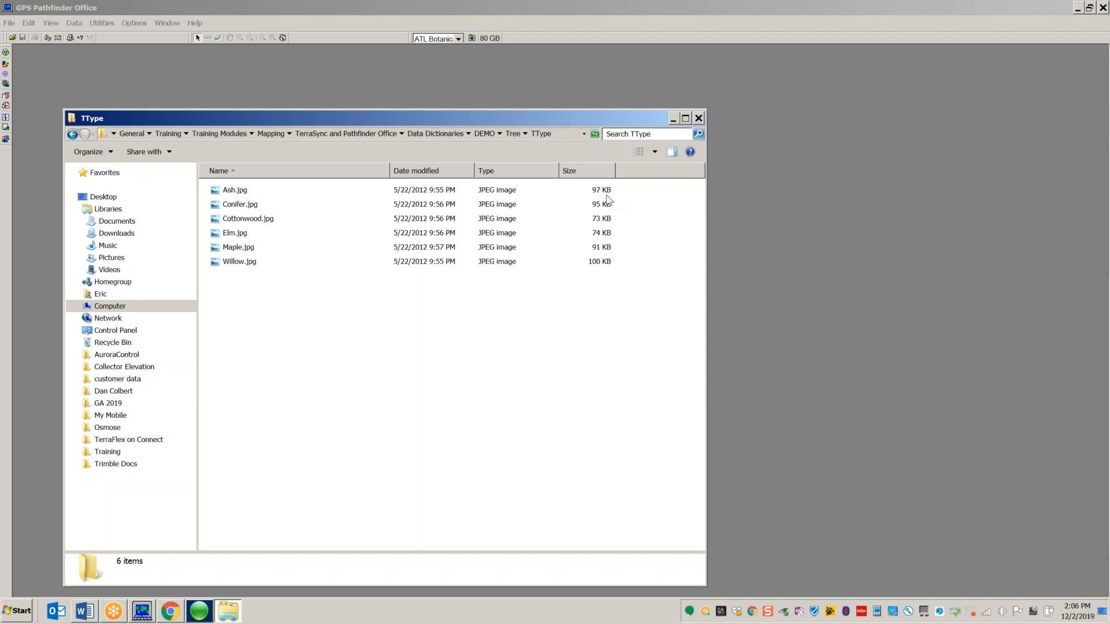
click(72, 135)
click(73, 135)
click(73, 135)
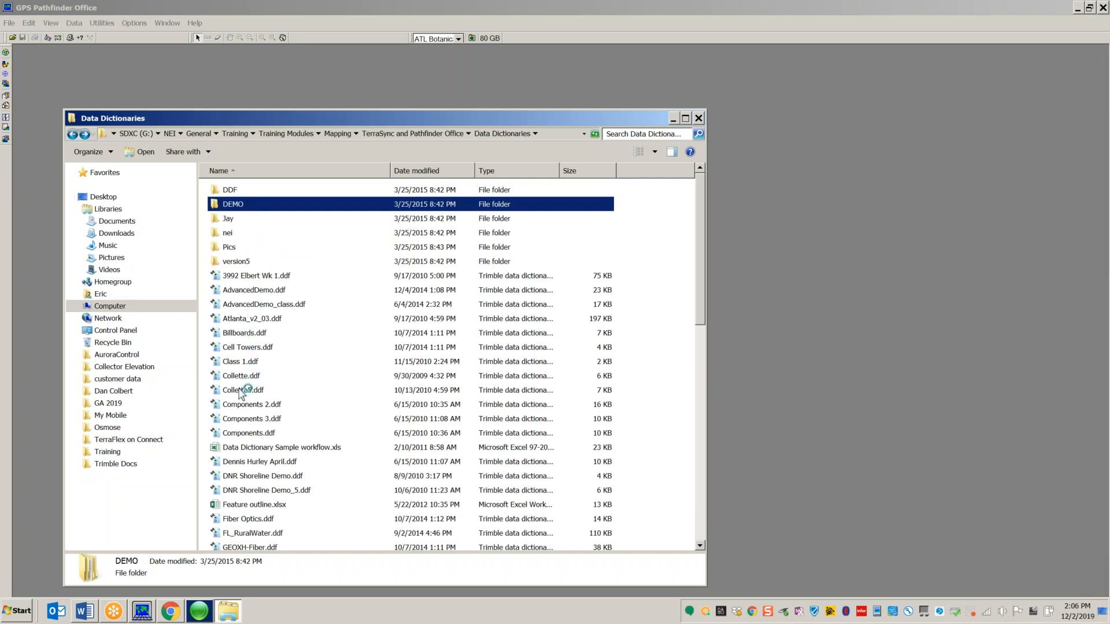
Step: Open the DDF folder and select the tree.ddf dictionary
click(242, 449)
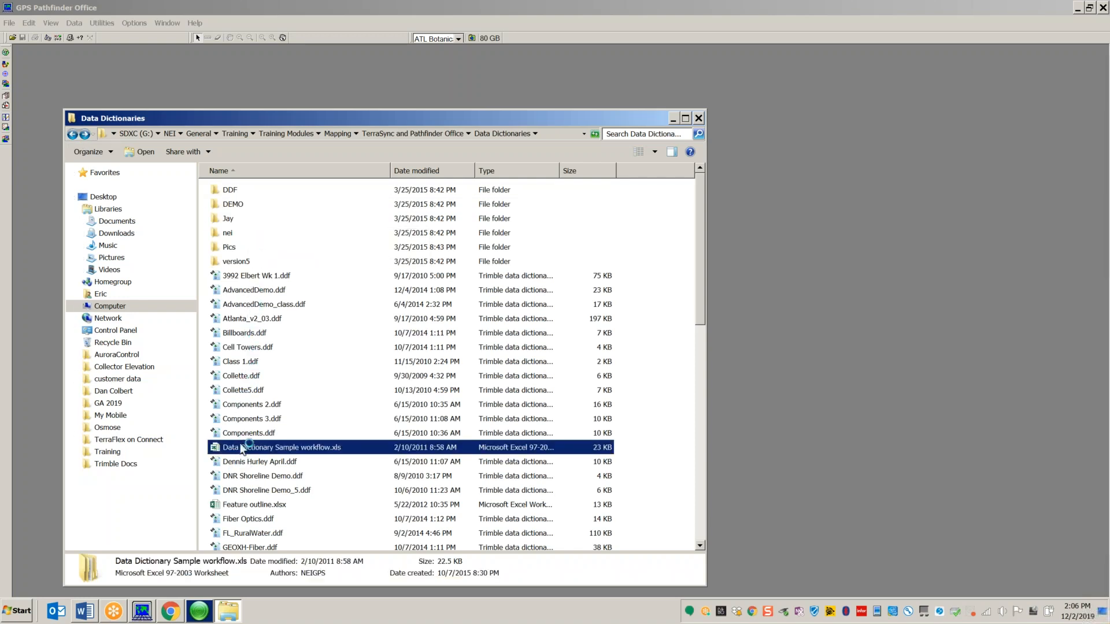
scroll(315, 398, down, 5)
scroll(315, 397, up, 3)
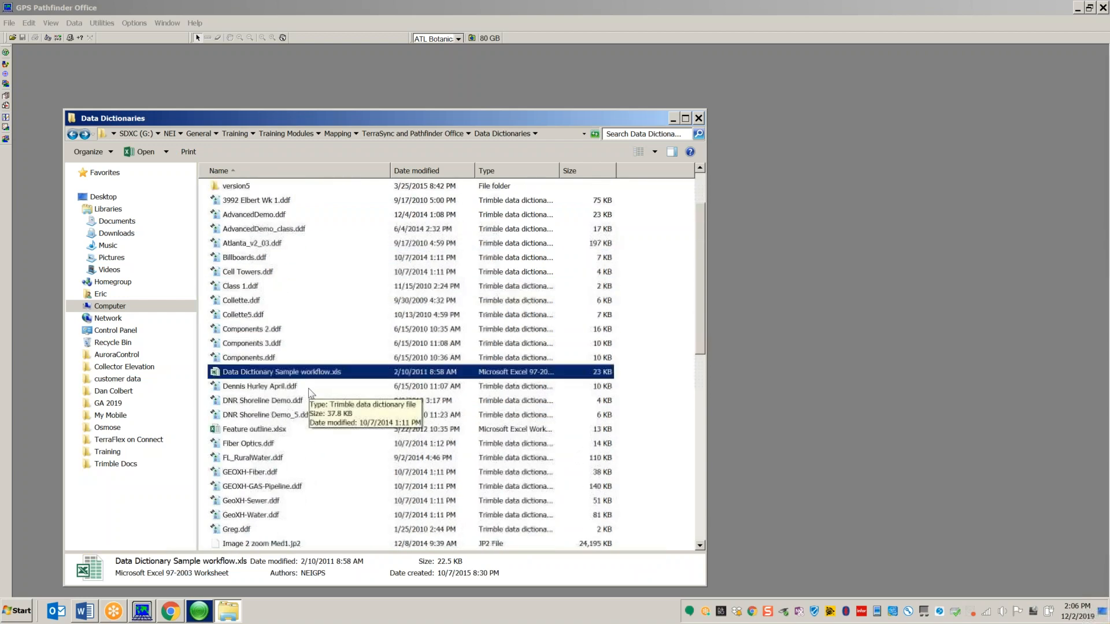
scroll(291, 379, down, 4)
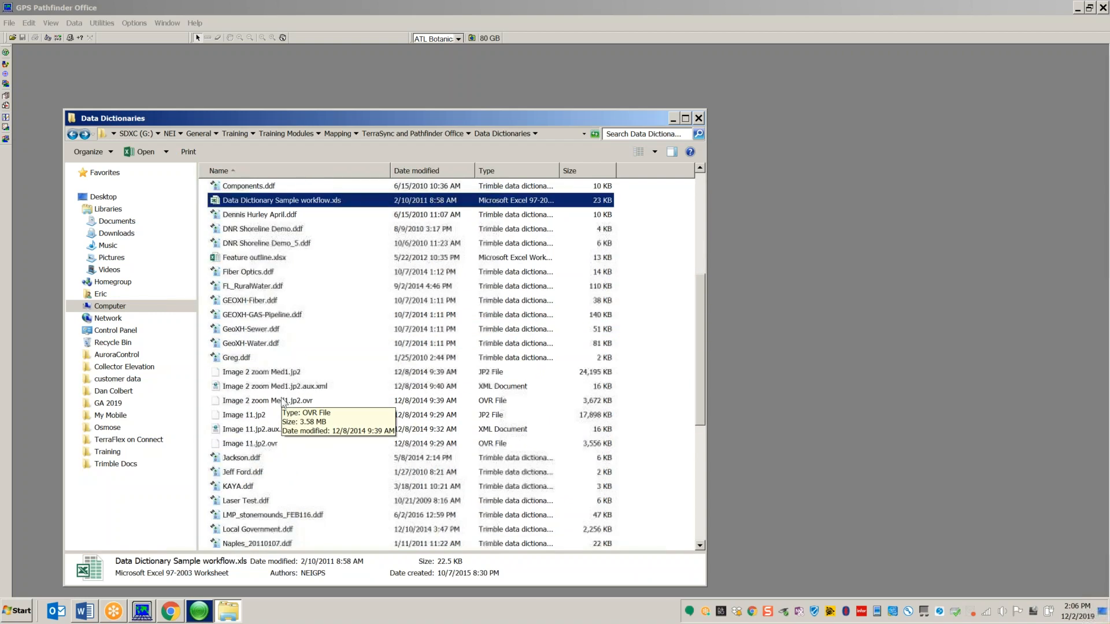
scroll(283, 401, down, 6)
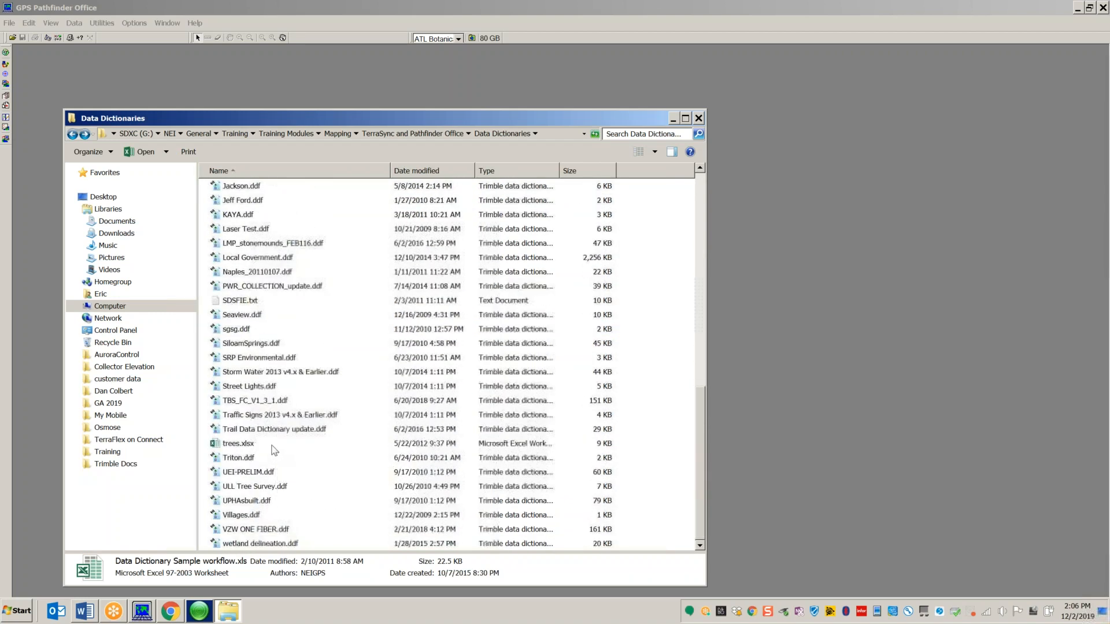
scroll(271, 446, up, 12)
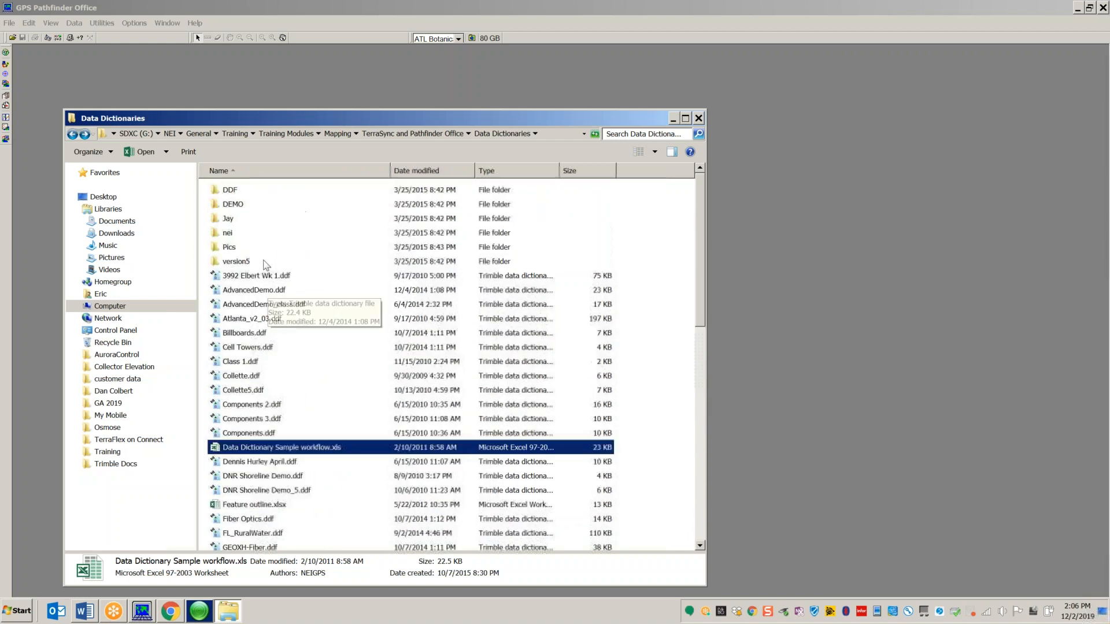
double_click(241, 191)
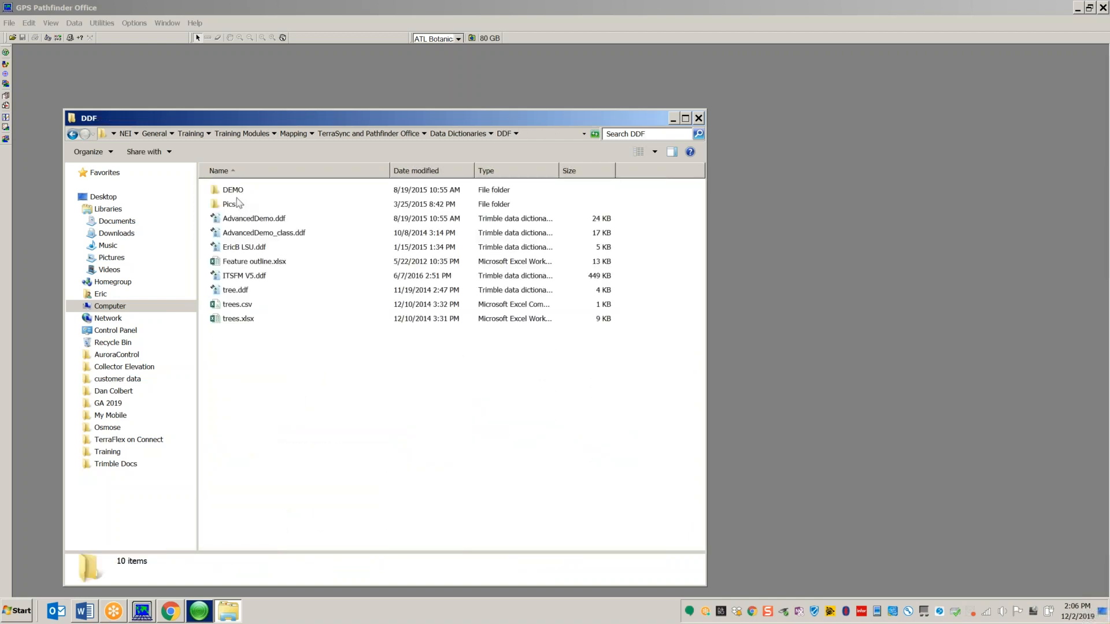
click(238, 294)
double_click(237, 292)
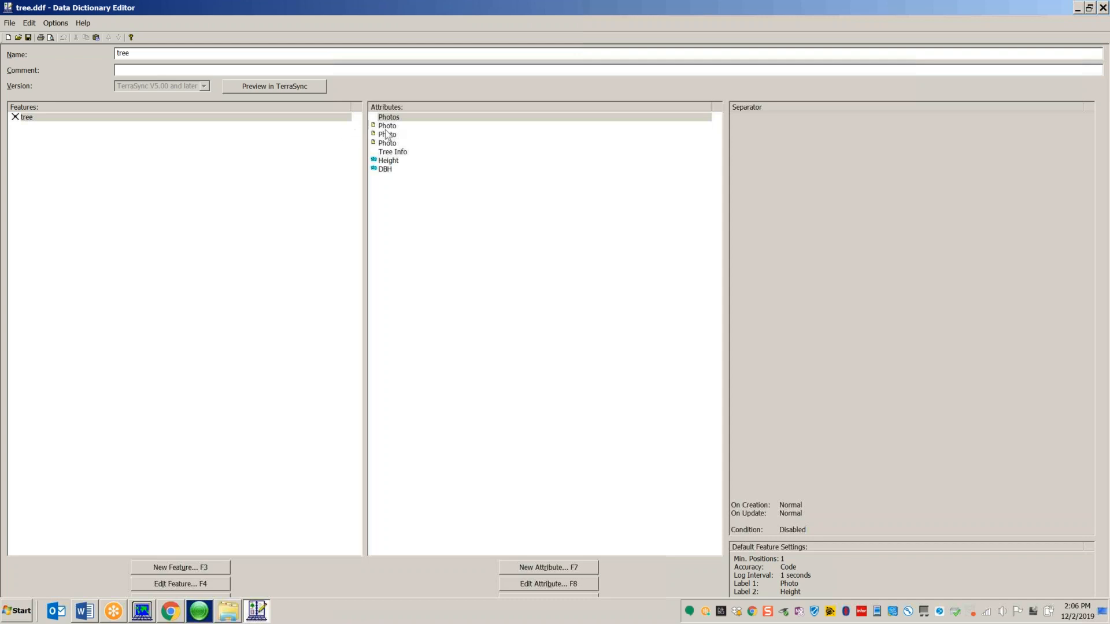
click(1102, 8)
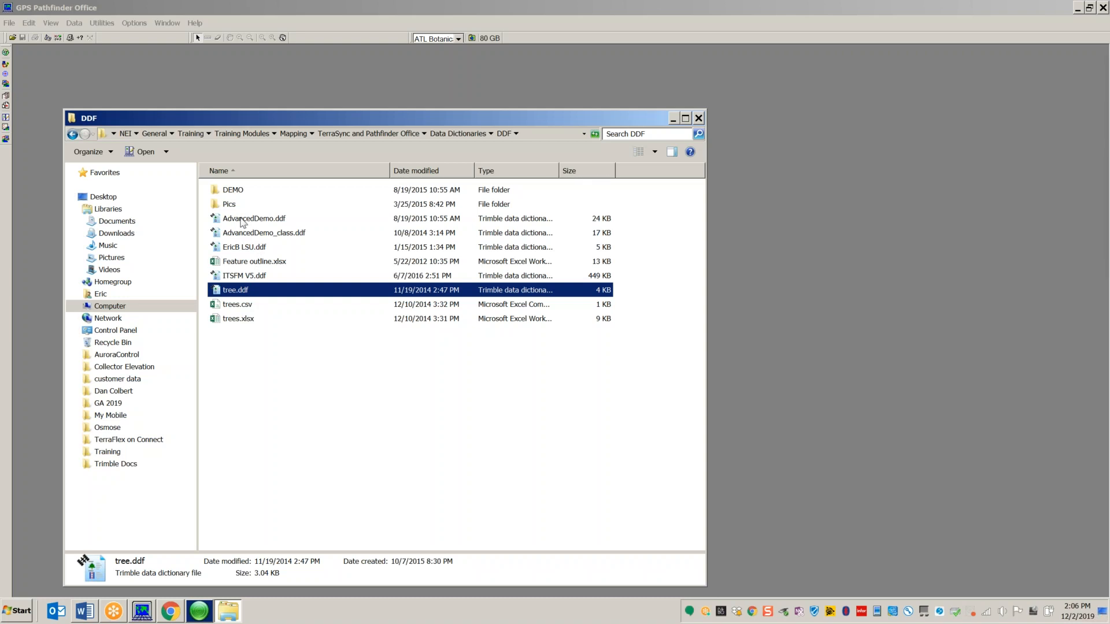
click(241, 223)
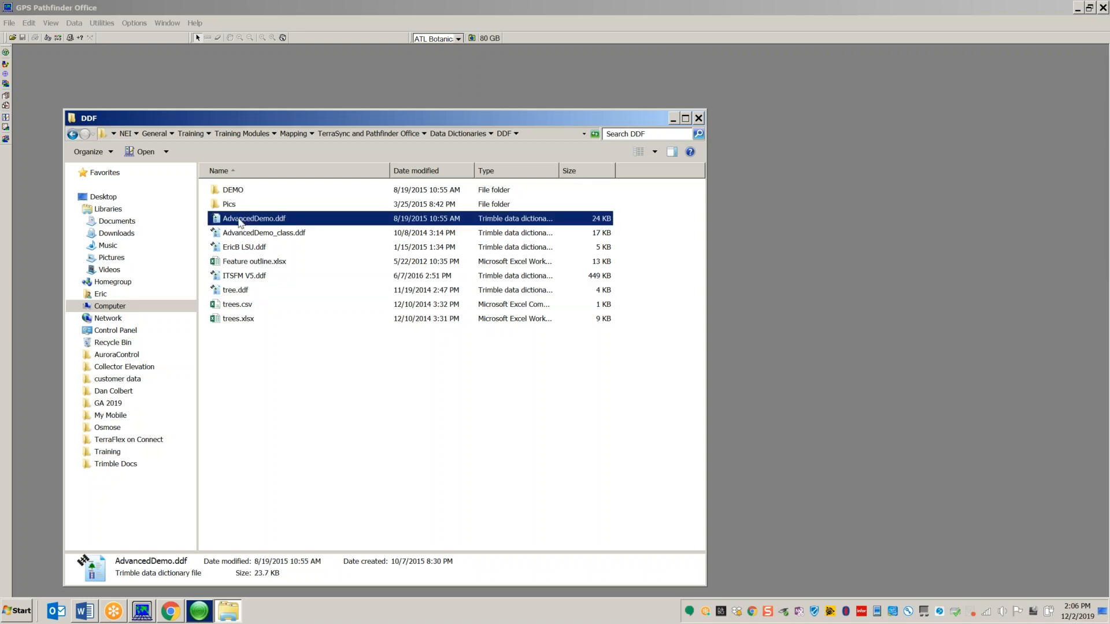
Step: Open AdvancedDemo.ddf and preview it in TerraSync Professional Edition
double_click(241, 223)
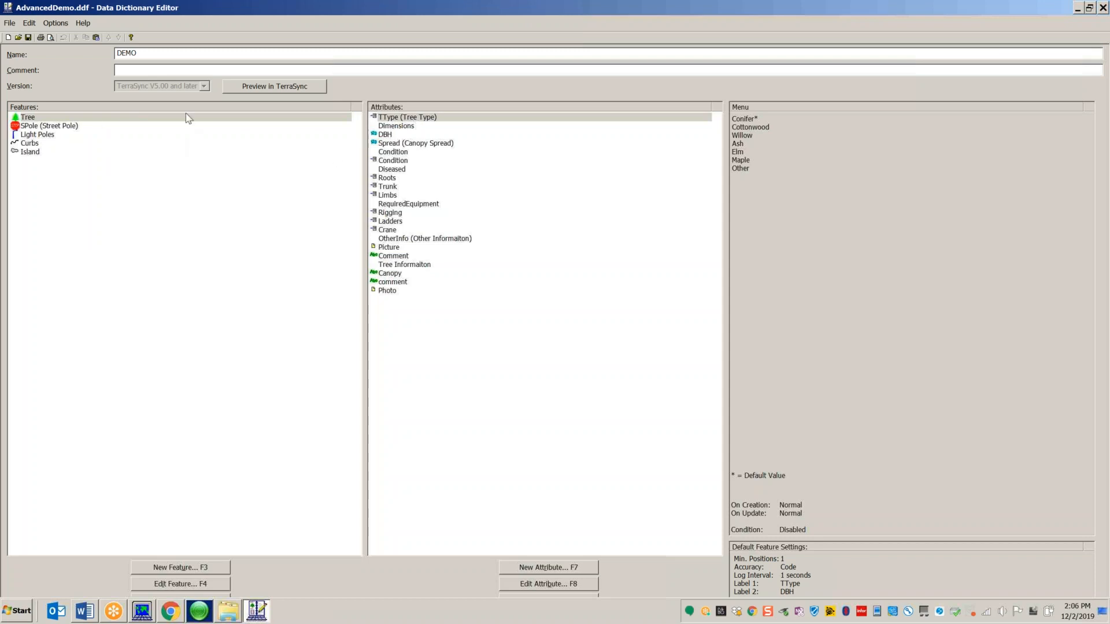
click(297, 88)
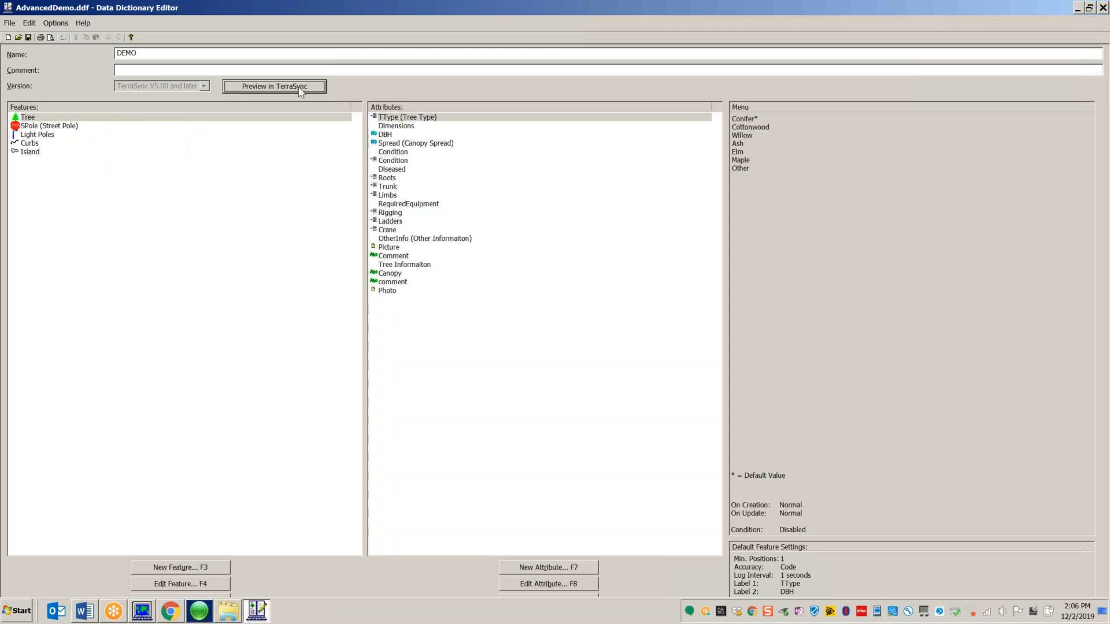
click(558, 289)
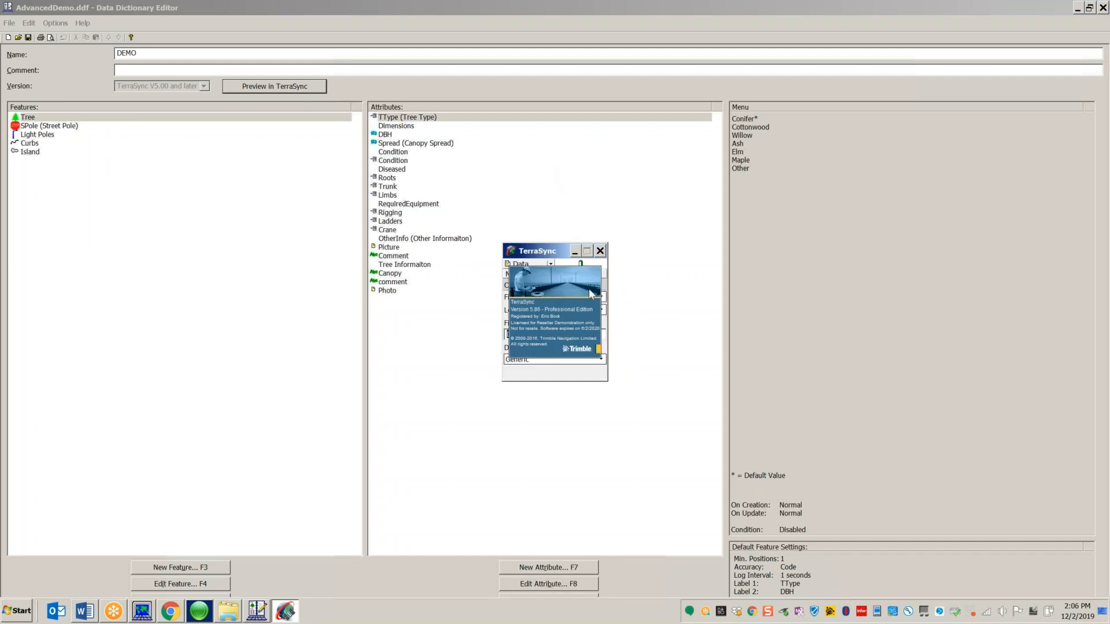
Step: Dock the dictionary editor left, hide other windows, and place TerraSync upper right
drag(559, 252, 570, 179)
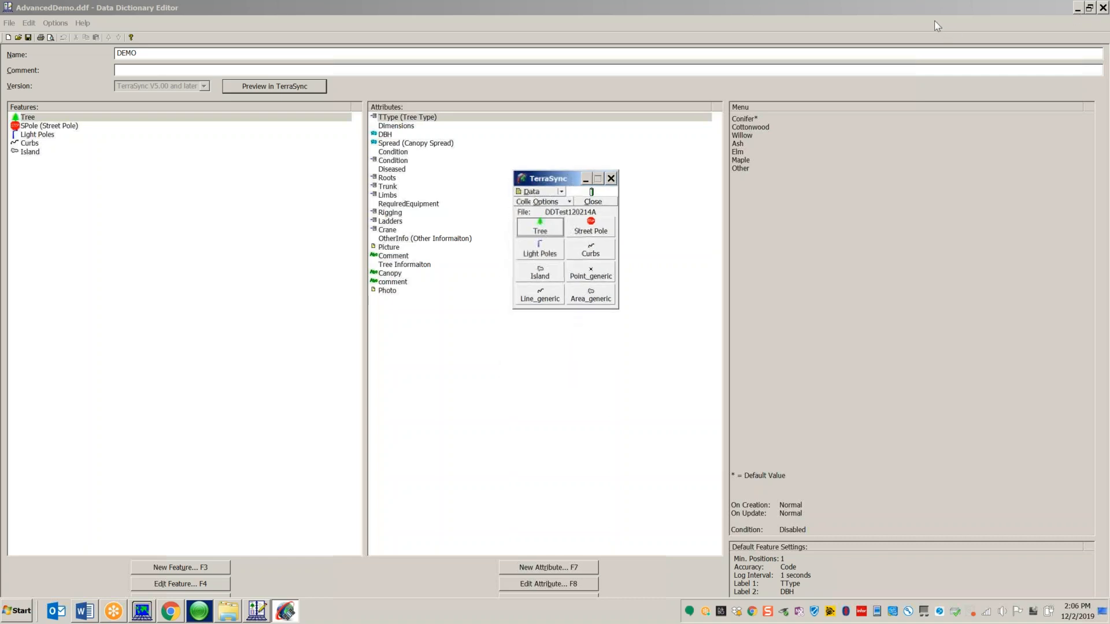
key(super+Left)
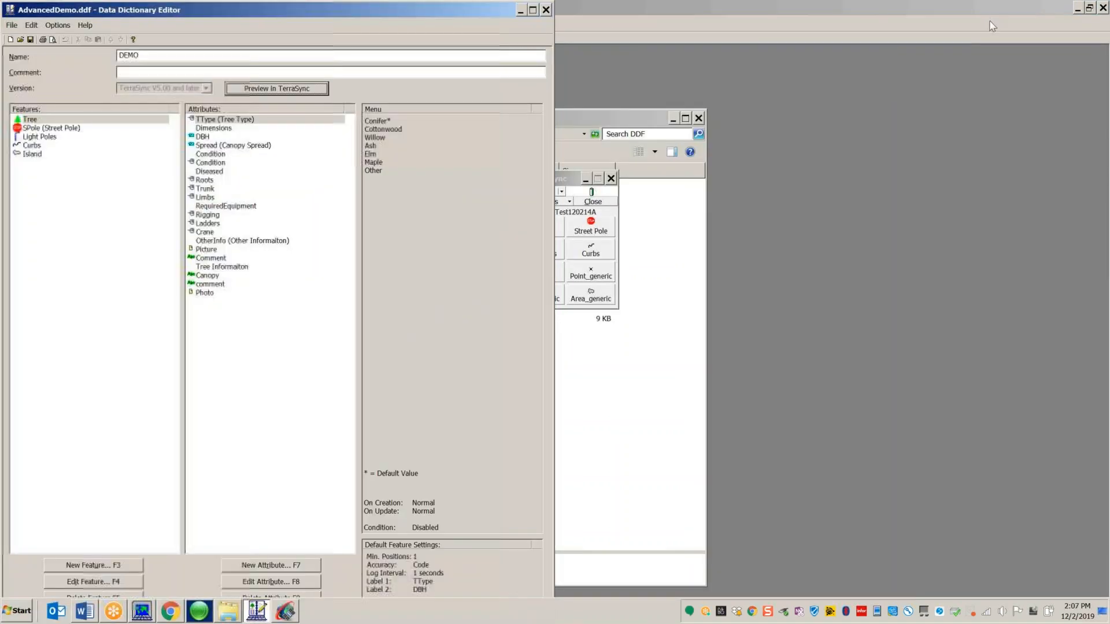
click(1078, 8)
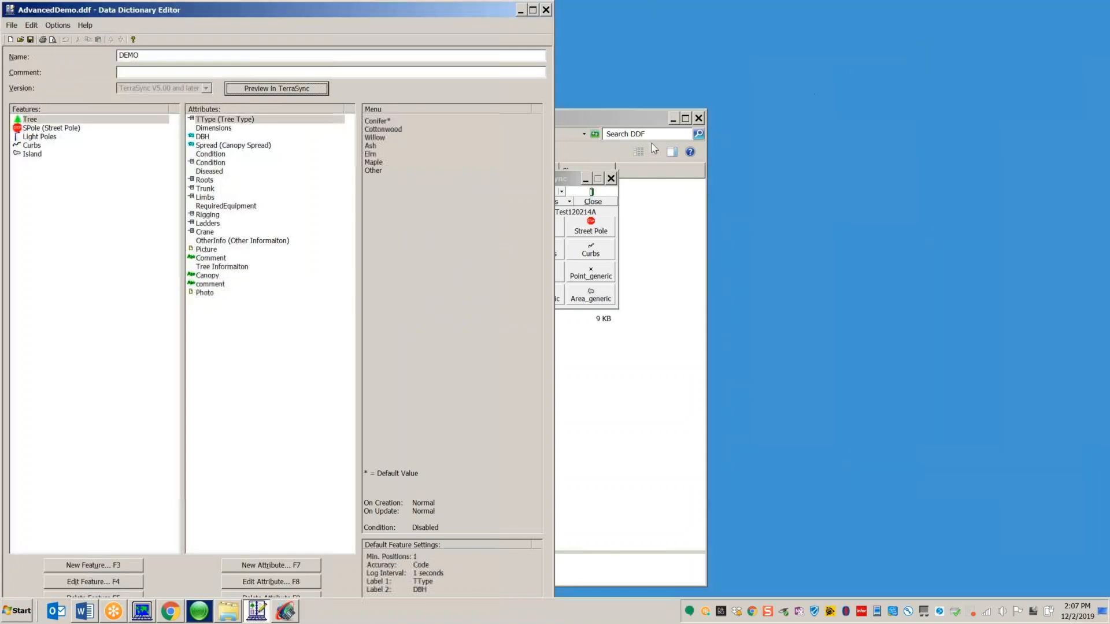
click(673, 118)
drag(574, 178, 671, 79)
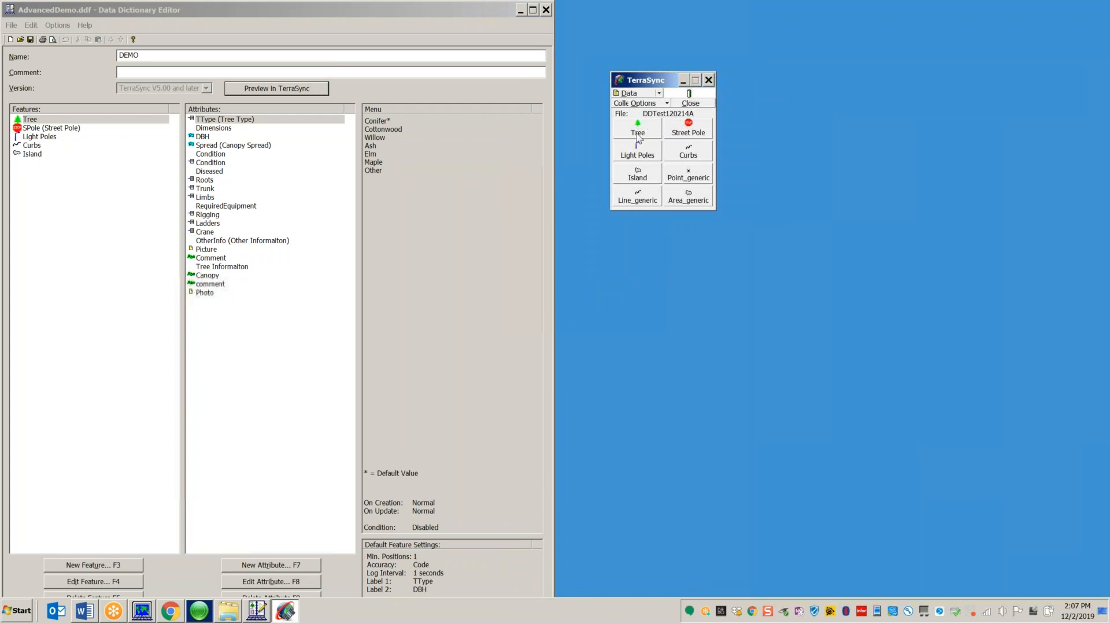
Step: Start a new Tree feature in the TerraSync preview
click(637, 130)
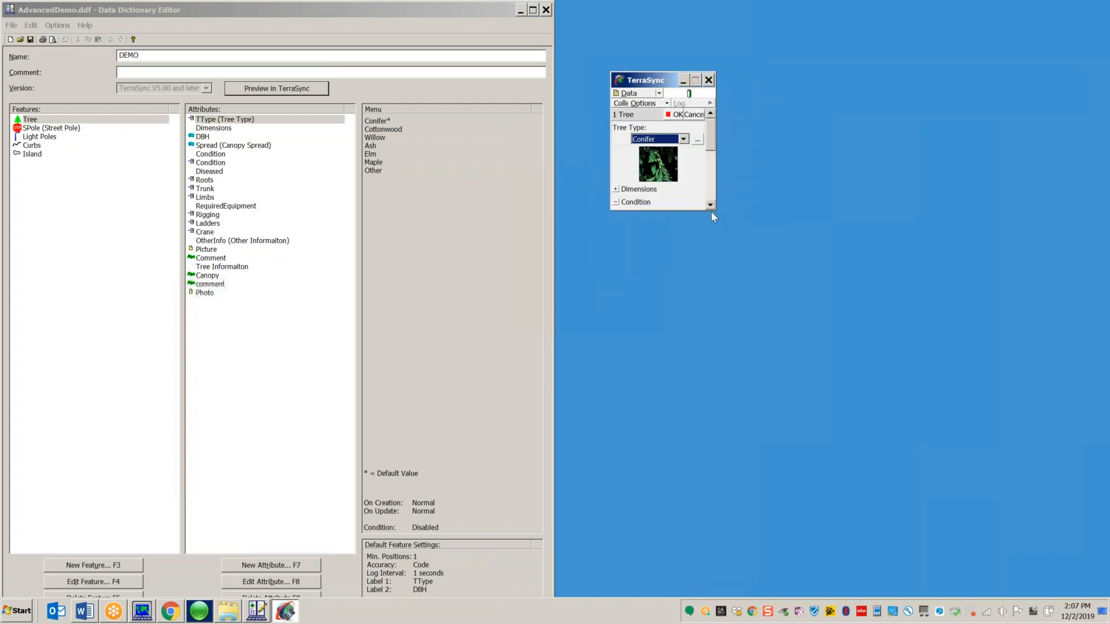
click(712, 155)
click(711, 127)
mouse_move(714, 140)
mouse_down()
mouse_move(716, 168)
mouse_move(719, 134)
mouse_up()
Step: Inspect the Dimensions separator settings and the DBH and Canopy Spread limits
double_click(222, 128)
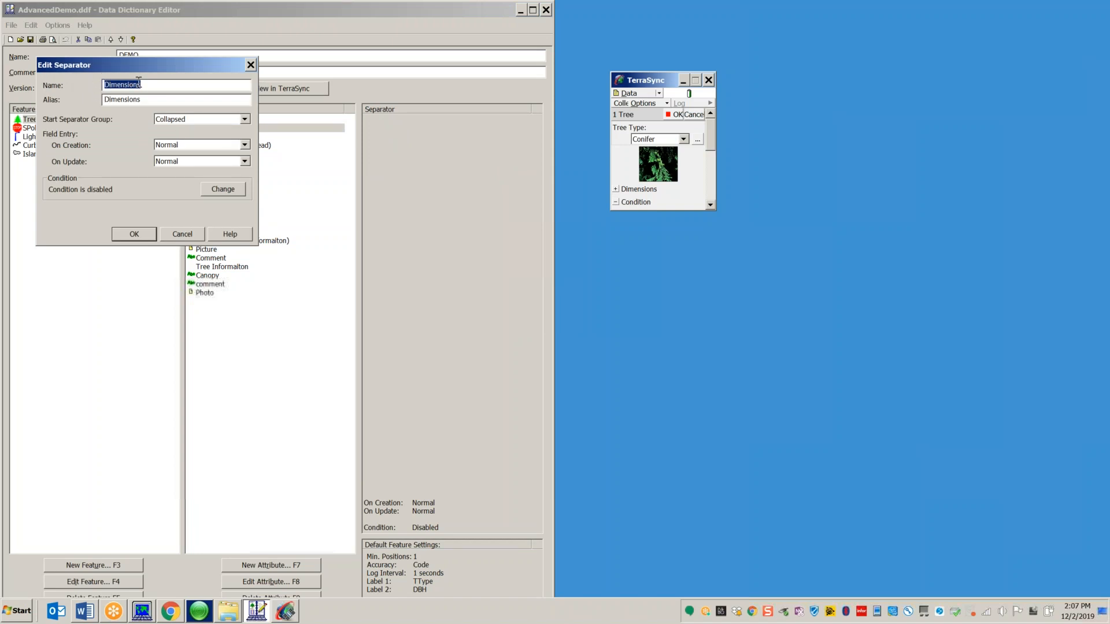
click(180, 234)
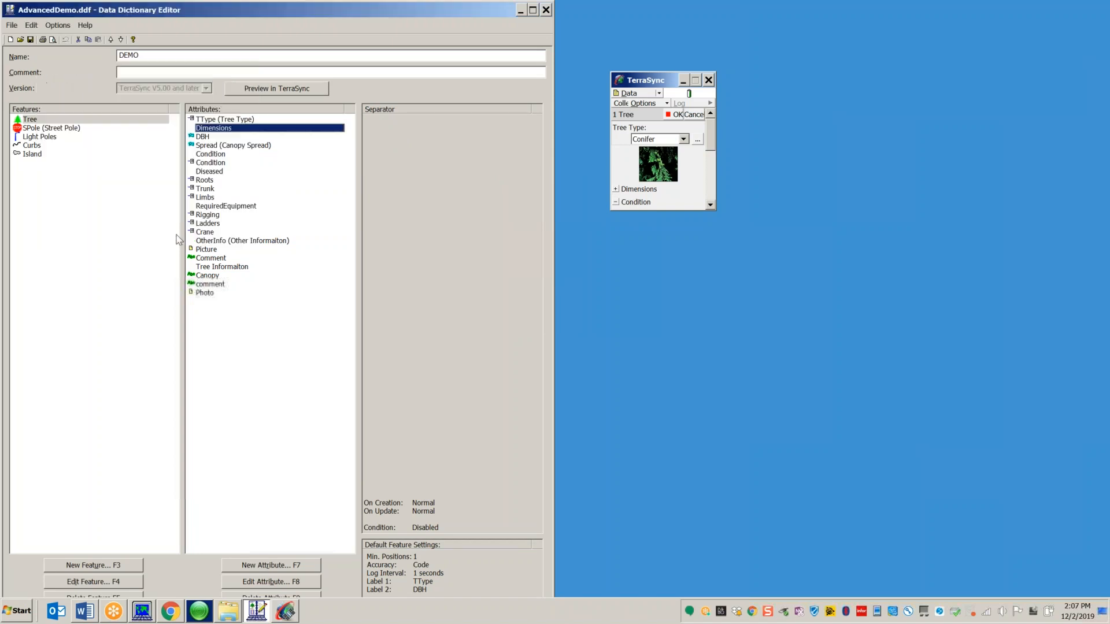
click(207, 137)
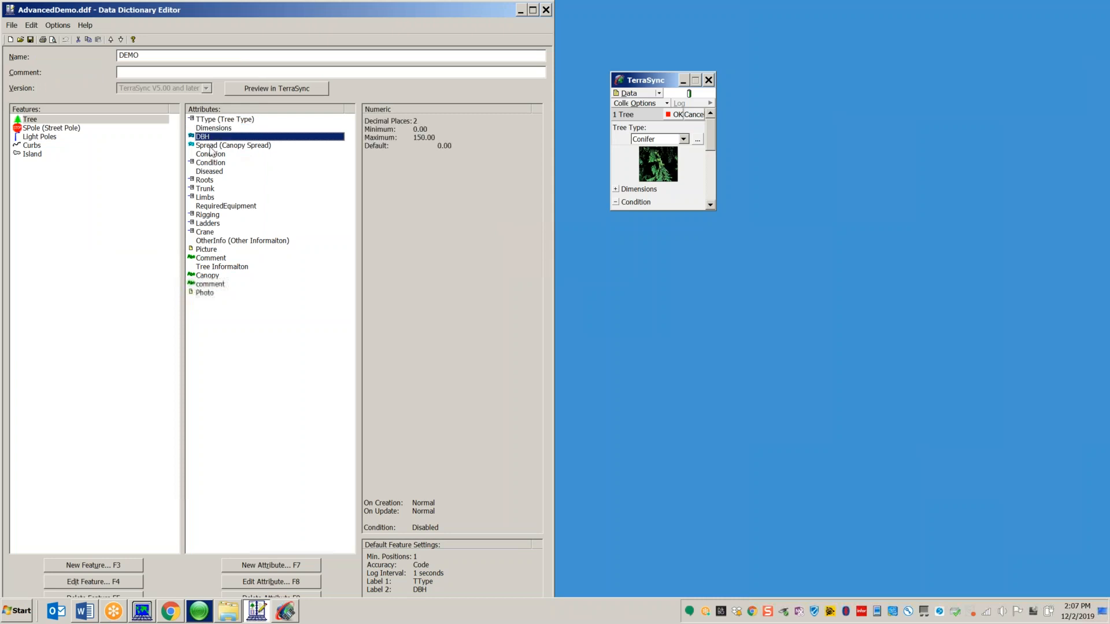
click(212, 147)
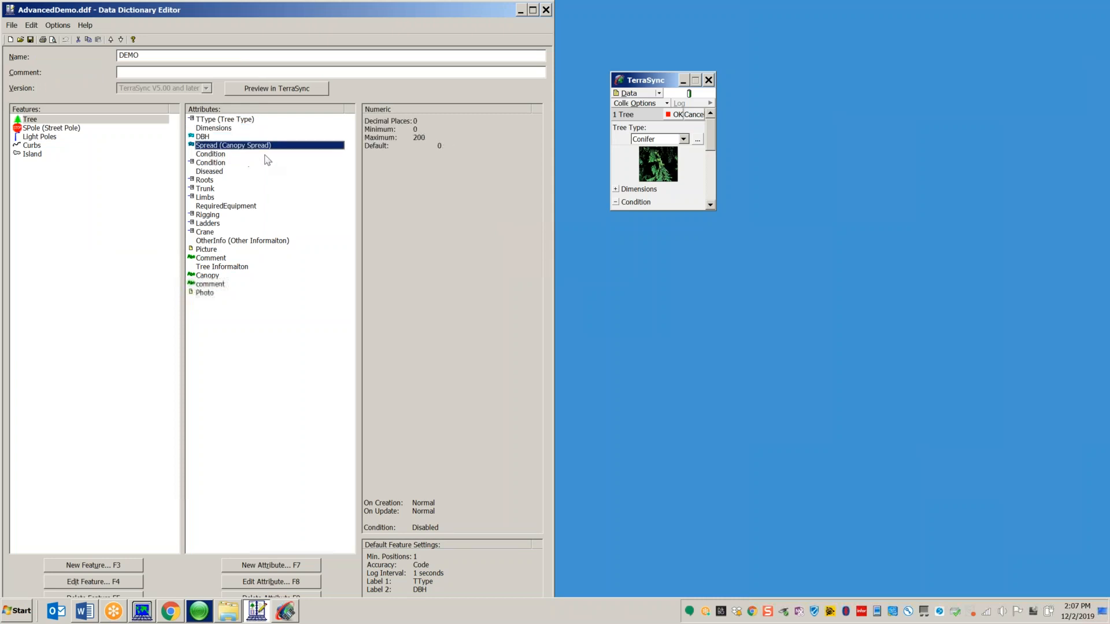
Step: Expand the Dimensions group in the Tree preview form
click(615, 189)
drag(714, 133, 714, 141)
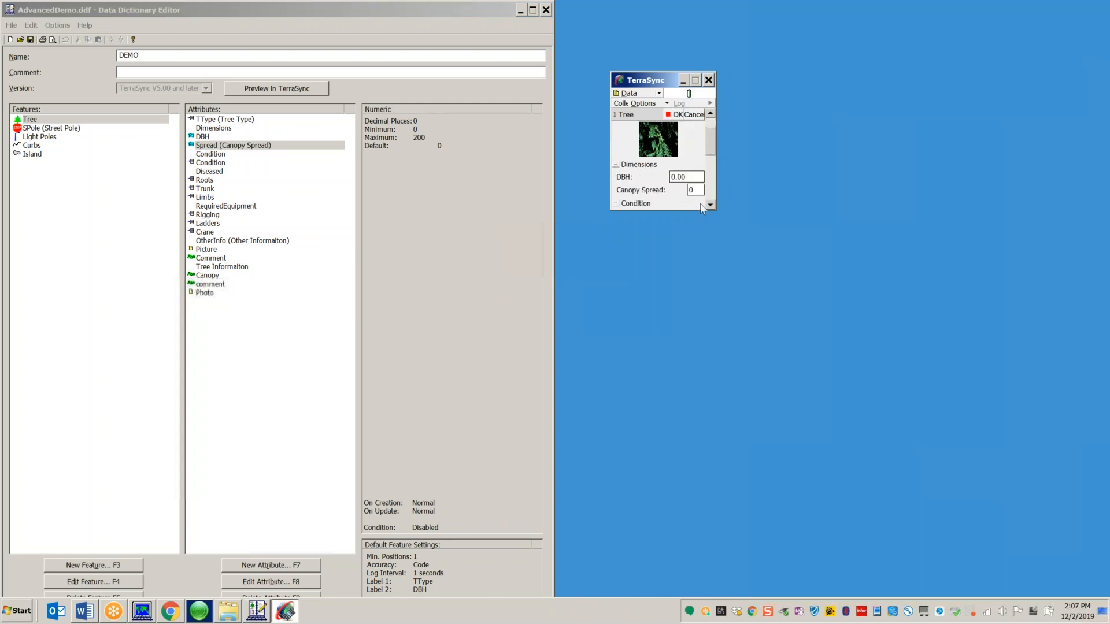
click(615, 164)
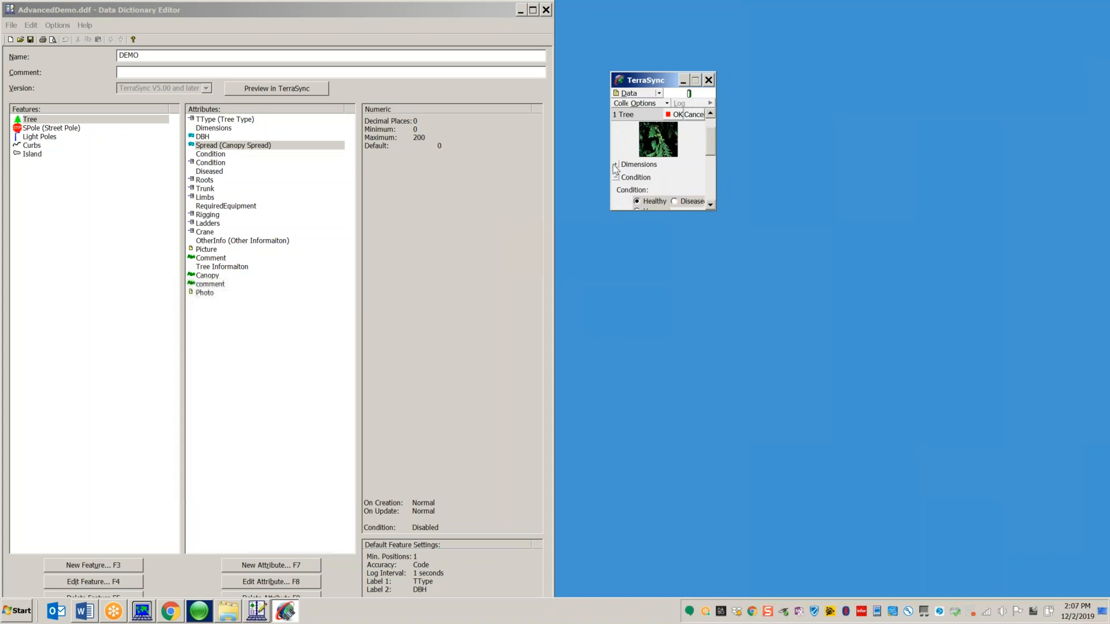
click(616, 164)
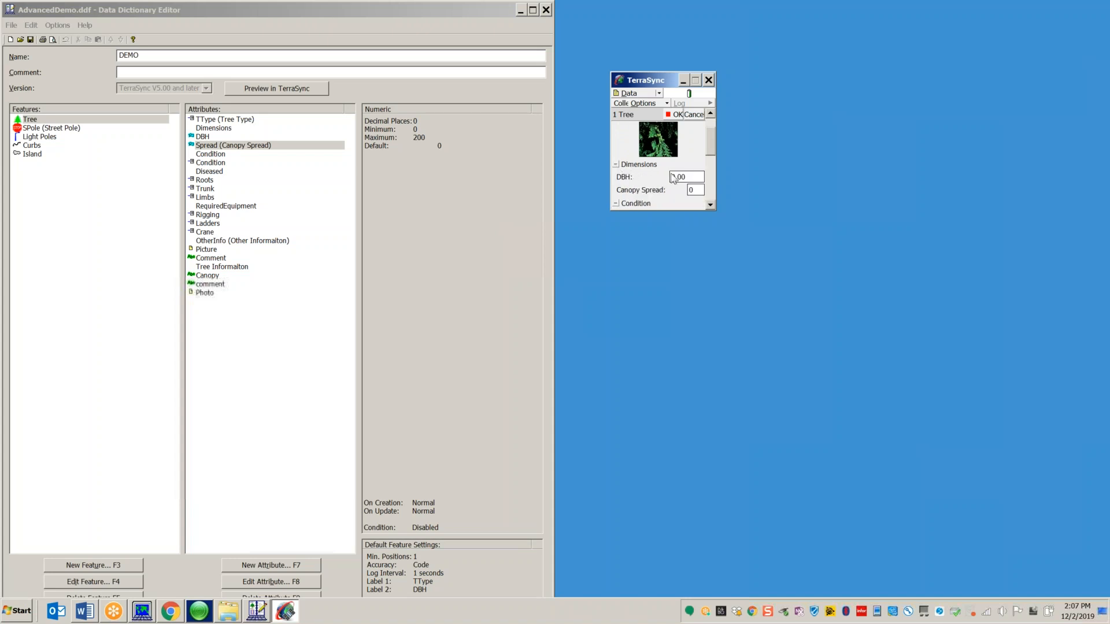
Step: Enter DBH 25.70 and Canopy Spread 60 in the Dimensions group
click(684, 178)
text(25.70)
click(694, 190)
text(60)
drag(713, 149, 711, 141)
click(616, 165)
click(616, 165)
click(616, 165)
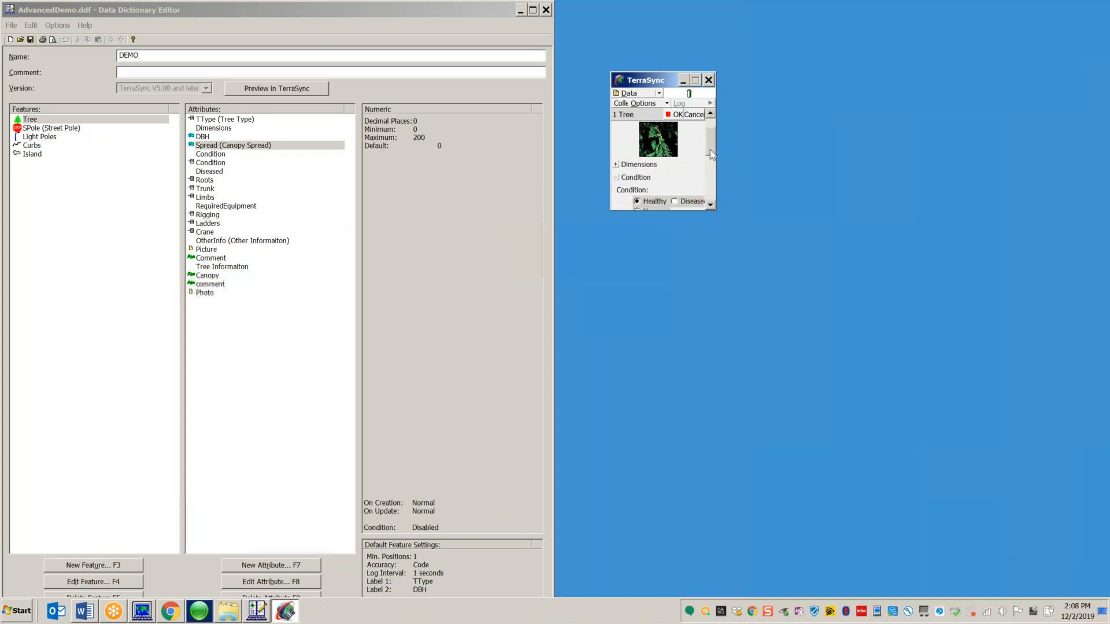
drag(710, 152, 711, 145)
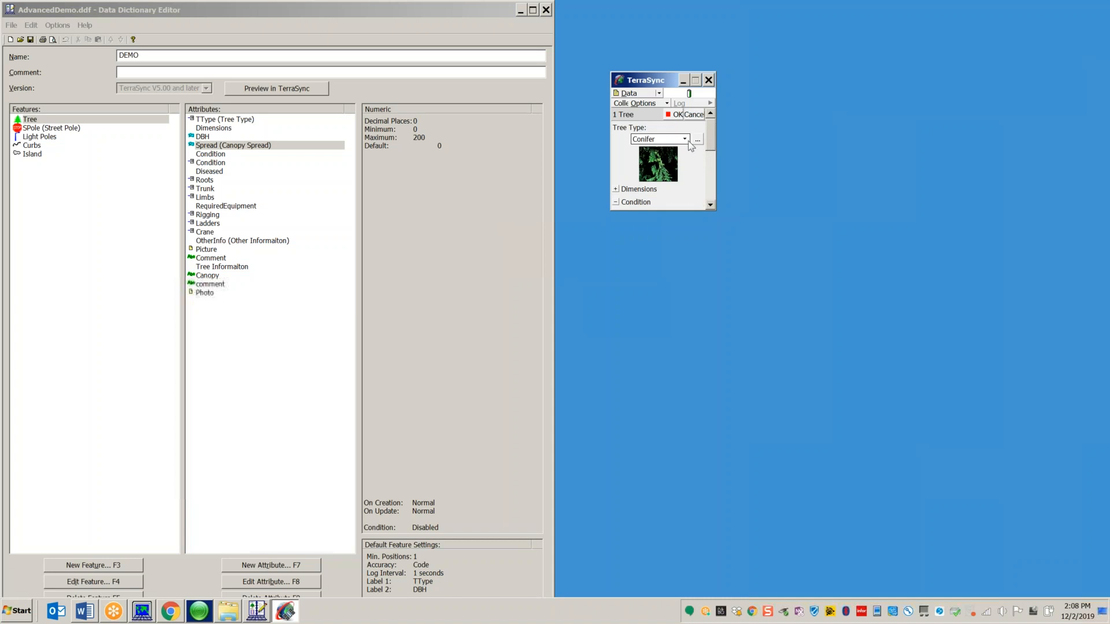
Step: Set Tree Type to Cottonwood by choosing the Cottonwood picture from extra large thumbnails
click(698, 141)
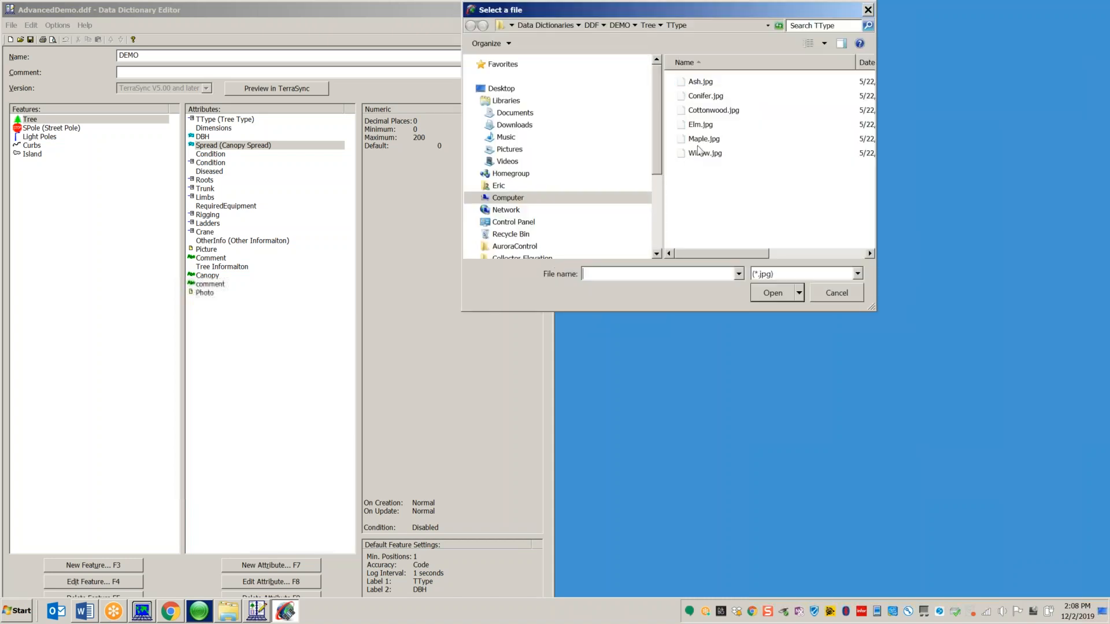
click(825, 44)
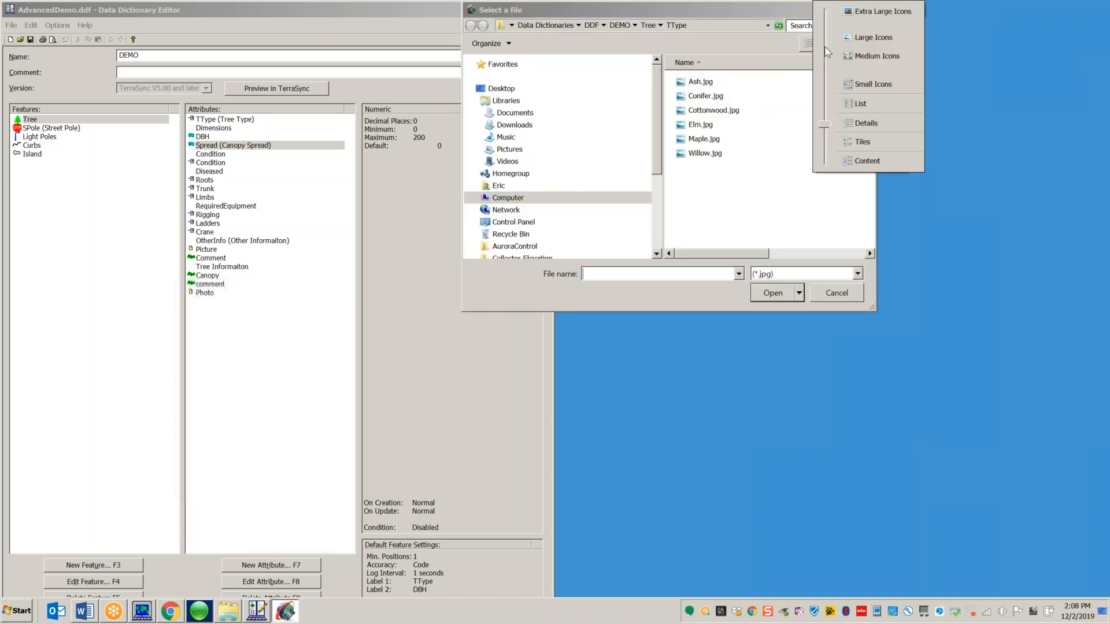
click(870, 12)
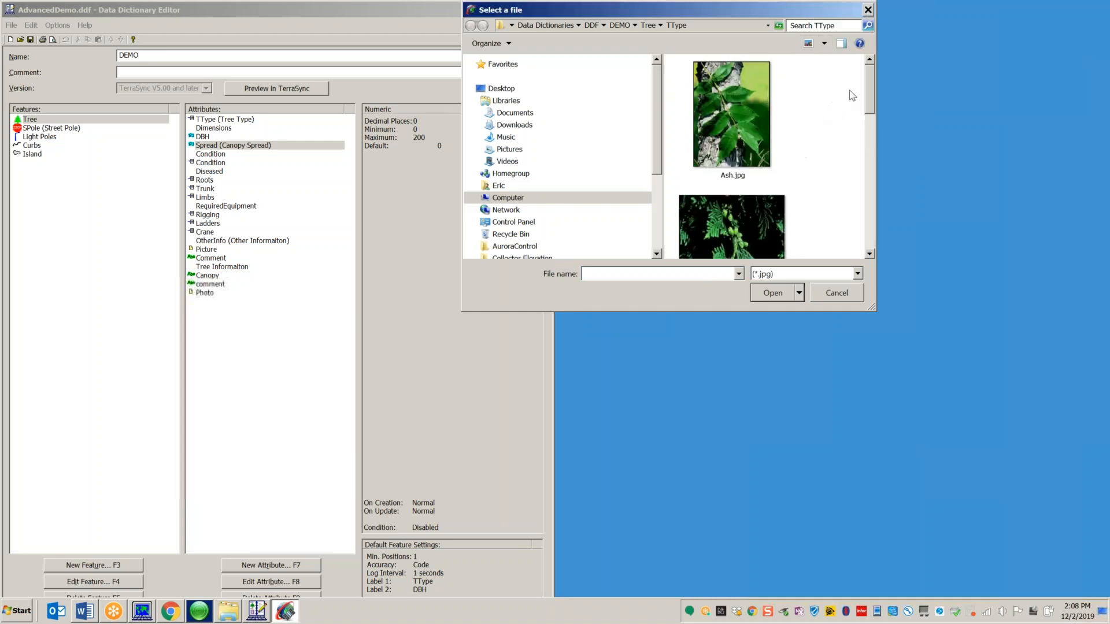
drag(868, 91, 869, 162)
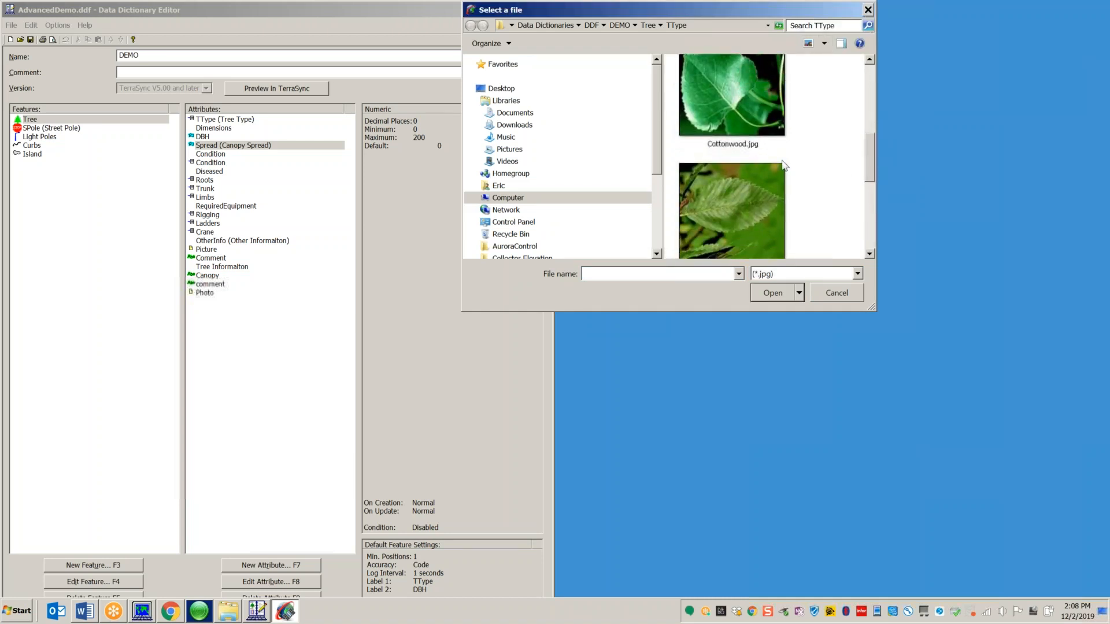
click(753, 114)
click(773, 293)
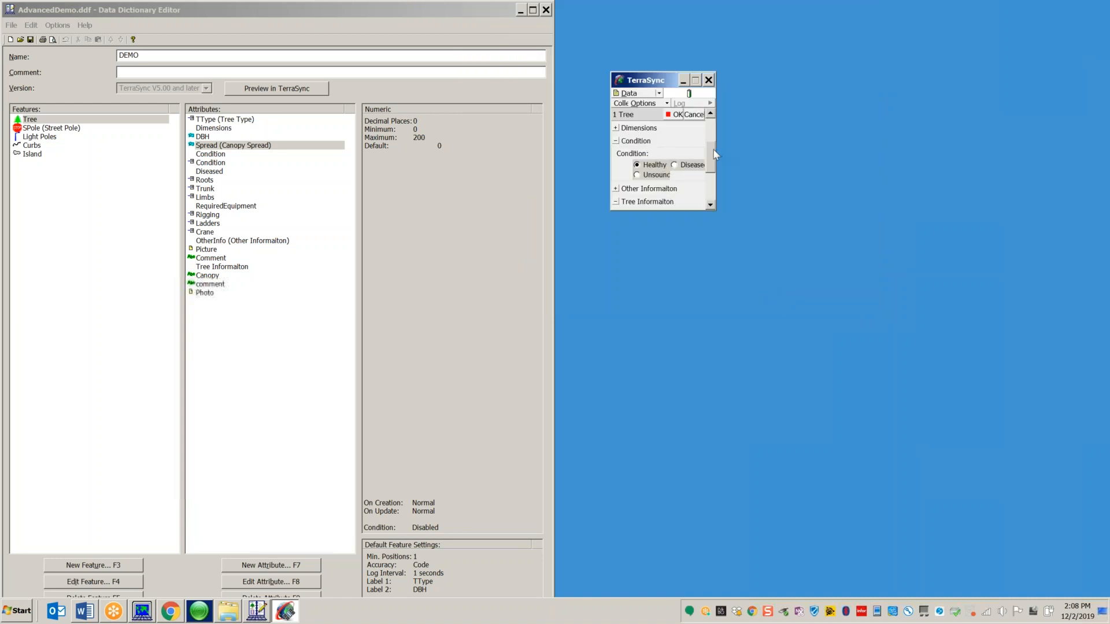
scroll(712, 145, up, 3)
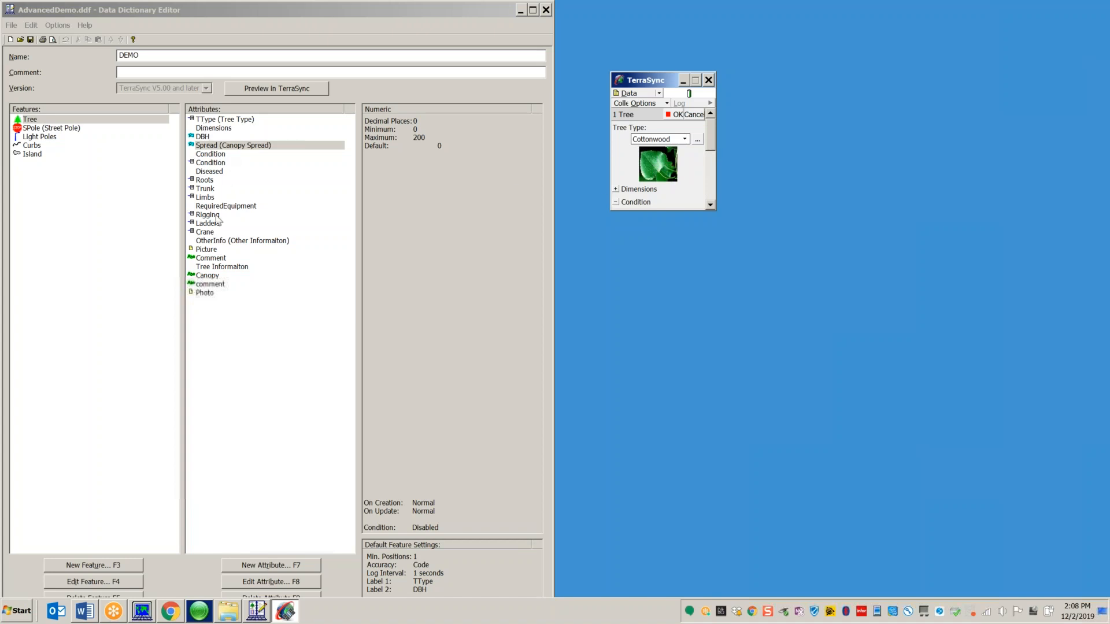
click(218, 119)
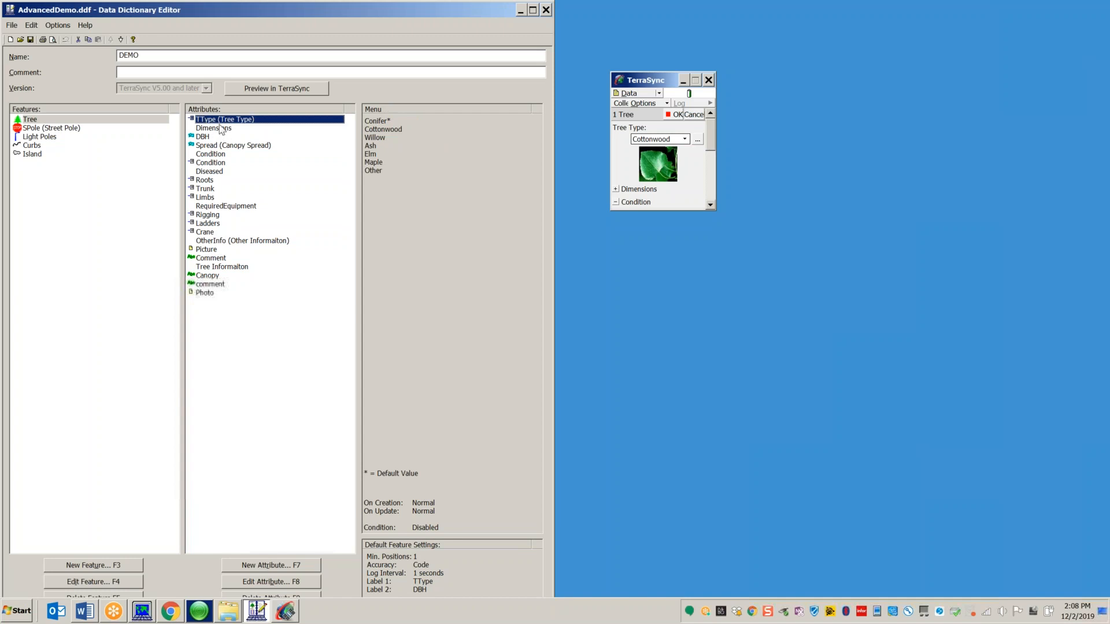
double_click(215, 122)
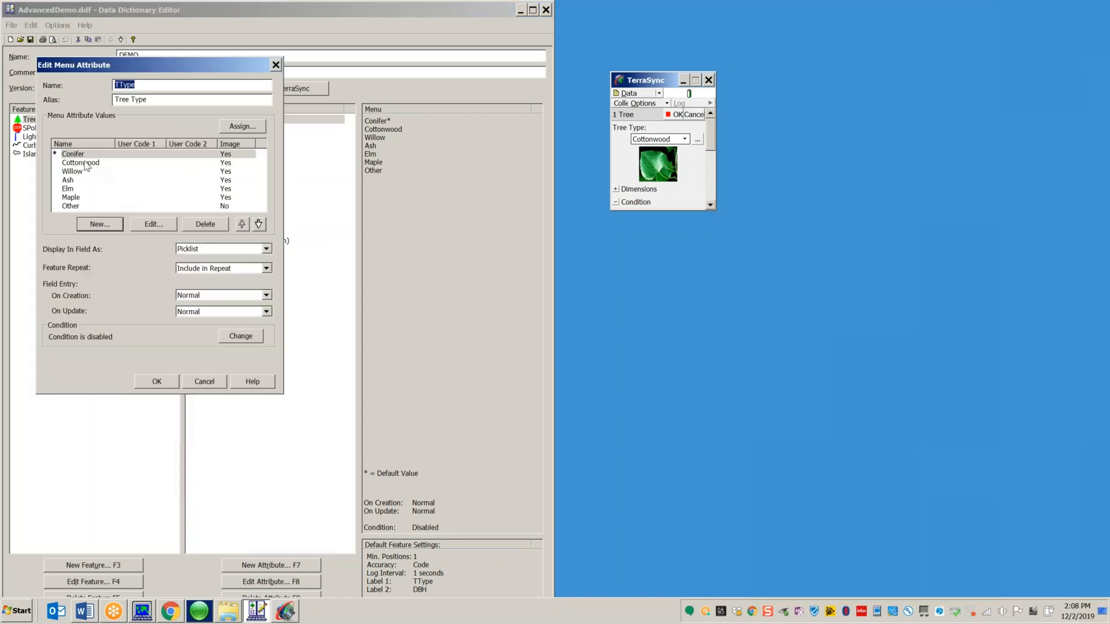
double_click(81, 165)
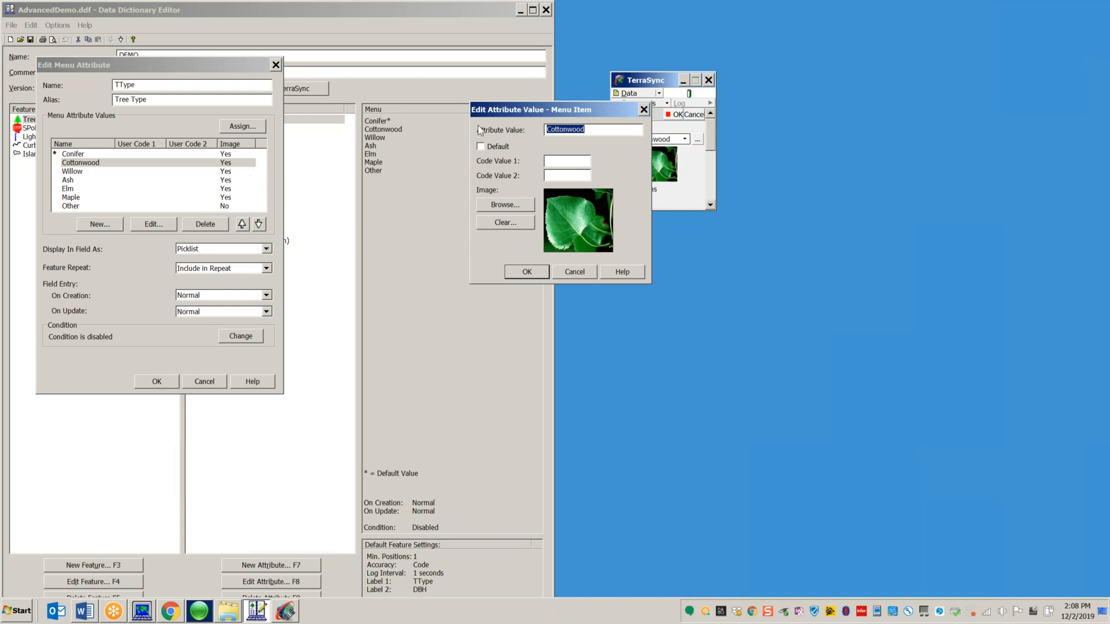
drag(558, 110, 380, 86)
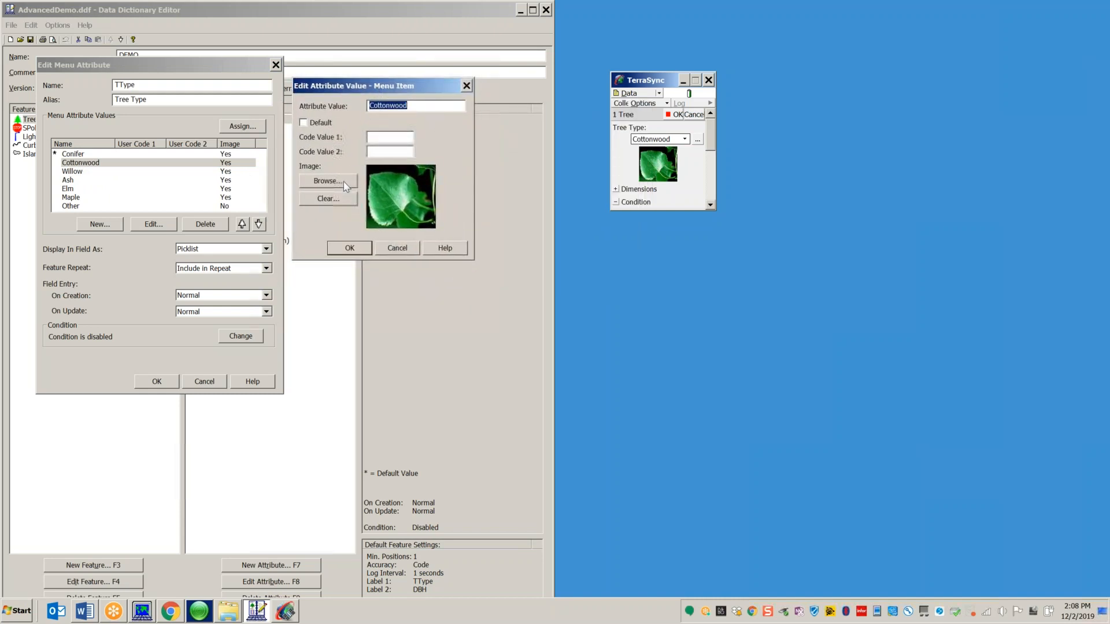
click(405, 252)
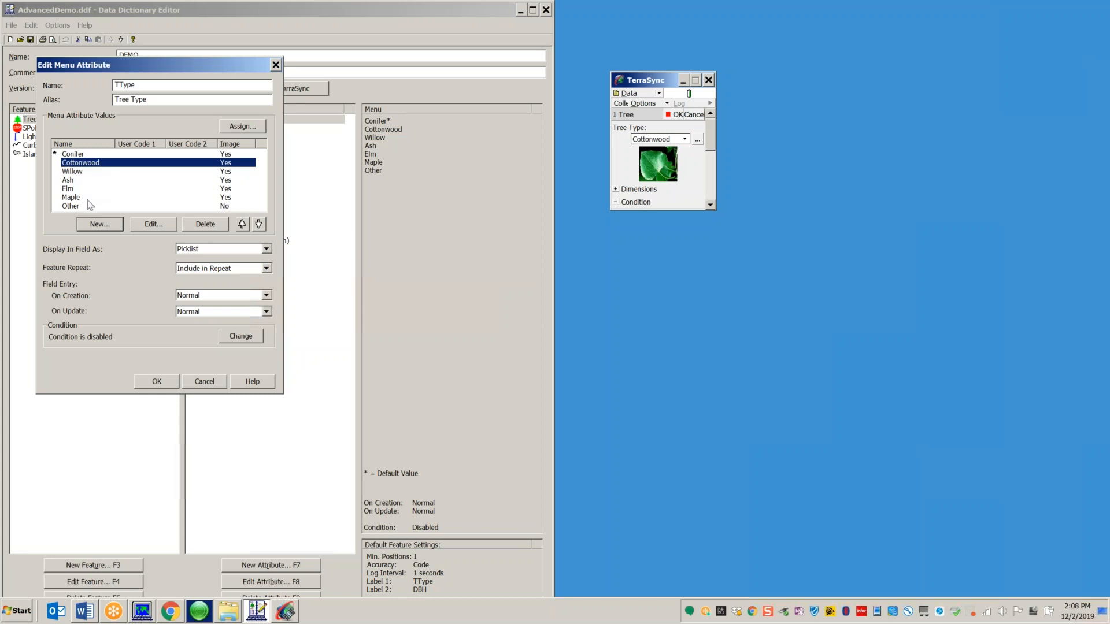
click(204, 382)
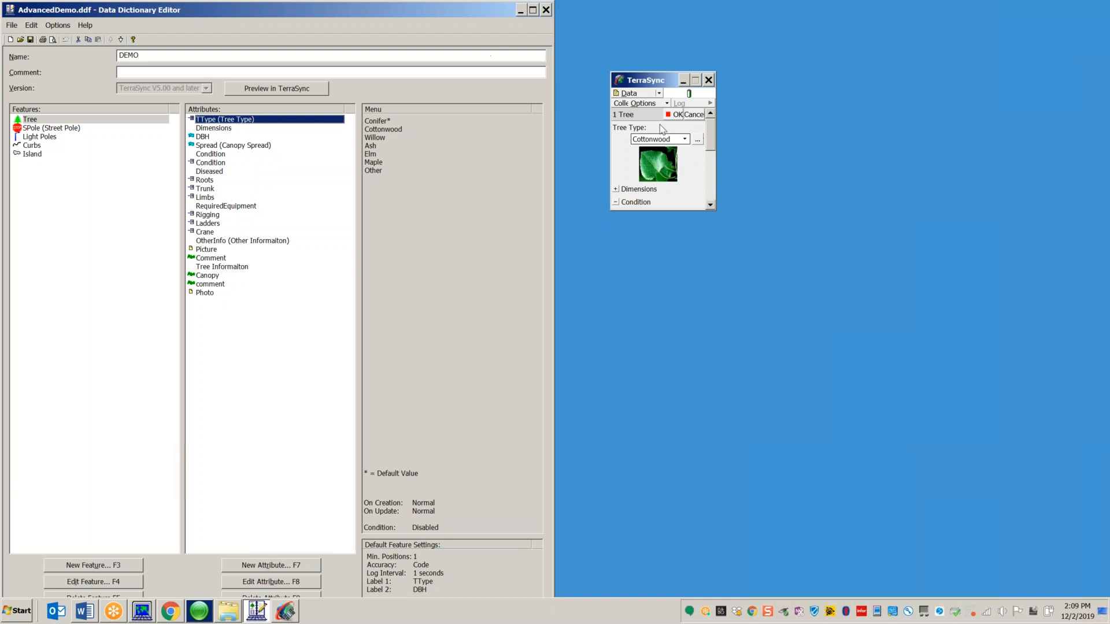
Step: Set the tree's condition to Diseased in the preview
click(711, 147)
drag(711, 147, 711, 167)
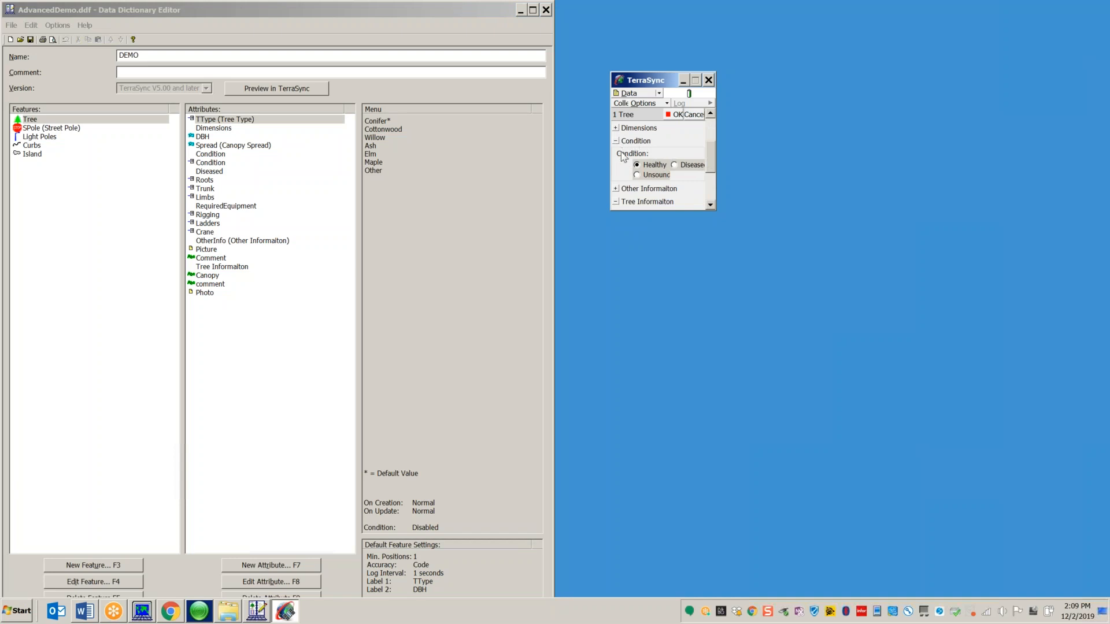
click(674, 166)
Step: Tick Roots and Limbs as the diseased parts
scroll(712, 154, down, 1)
drag(711, 153, 713, 161)
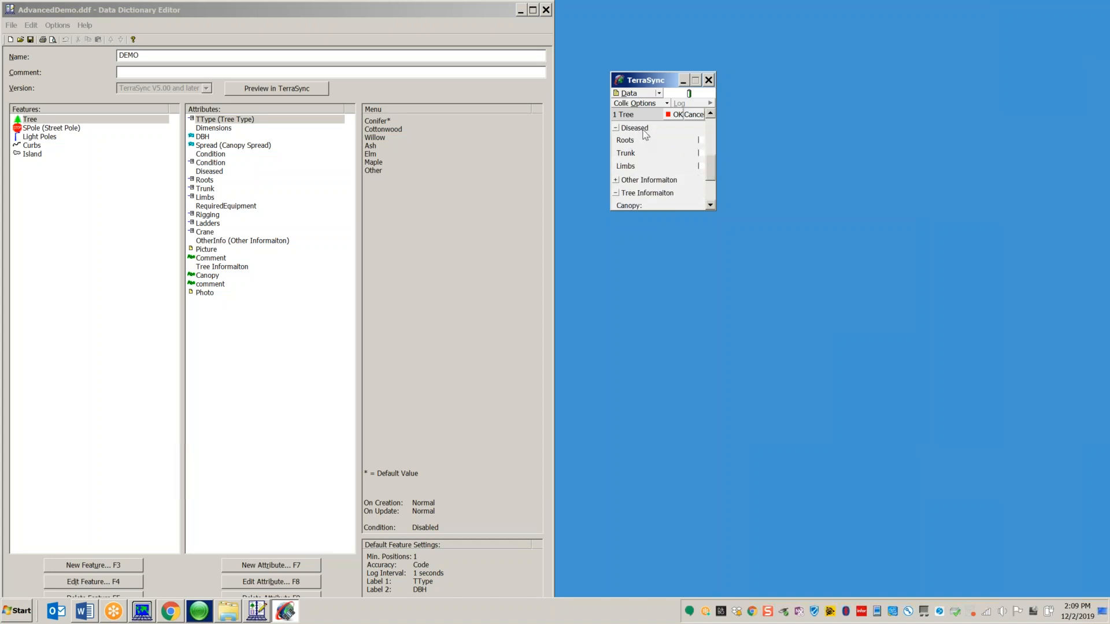
click(700, 140)
click(698, 166)
double_click(209, 172)
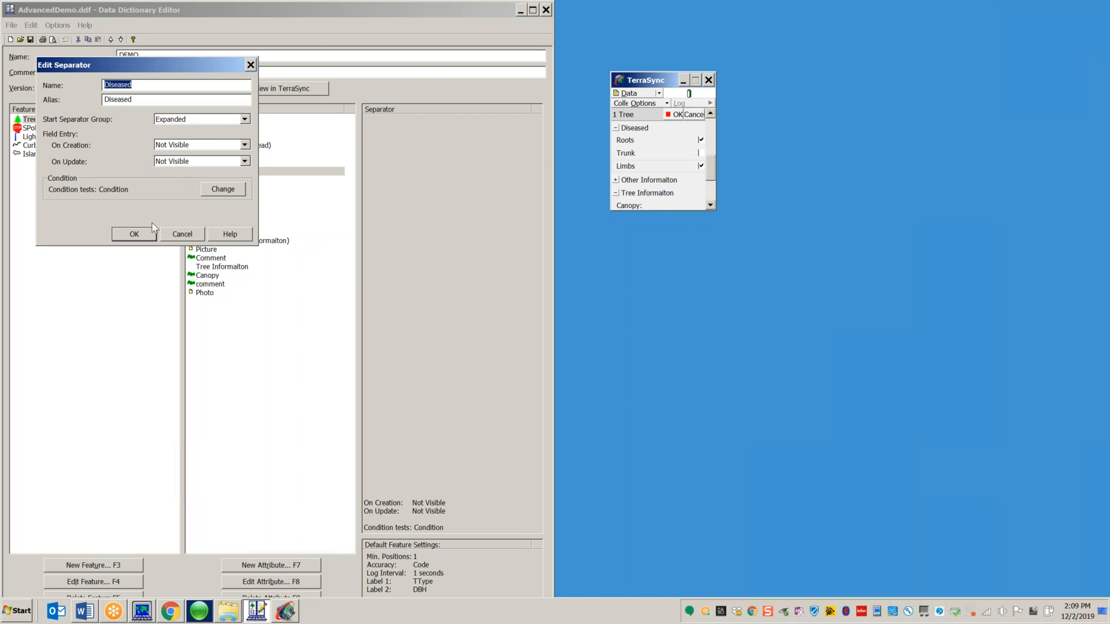
click(178, 237)
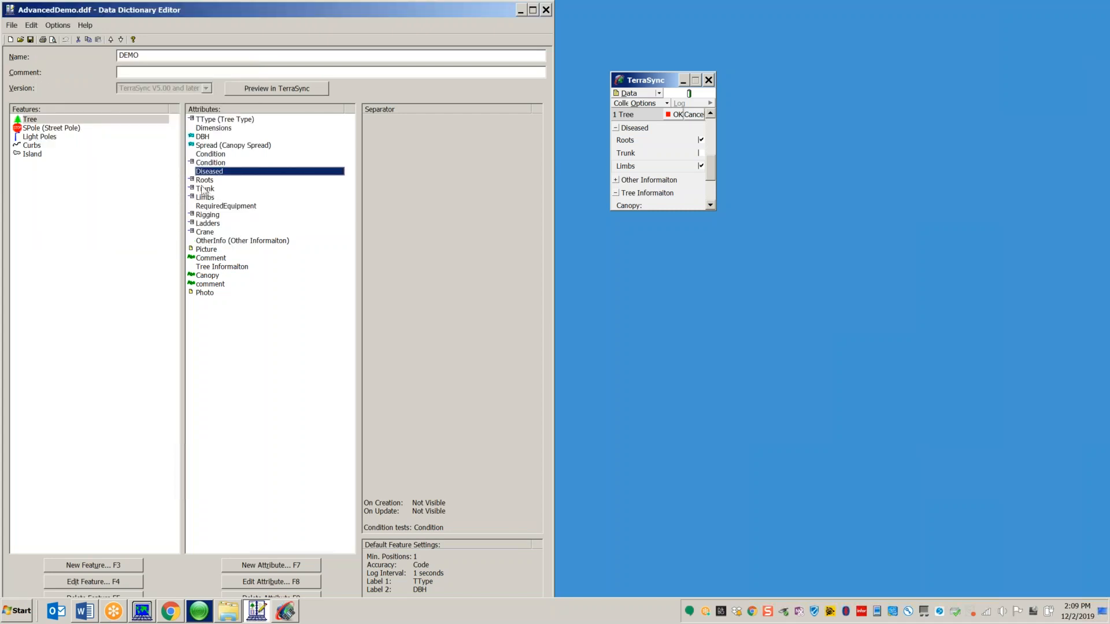
double_click(205, 182)
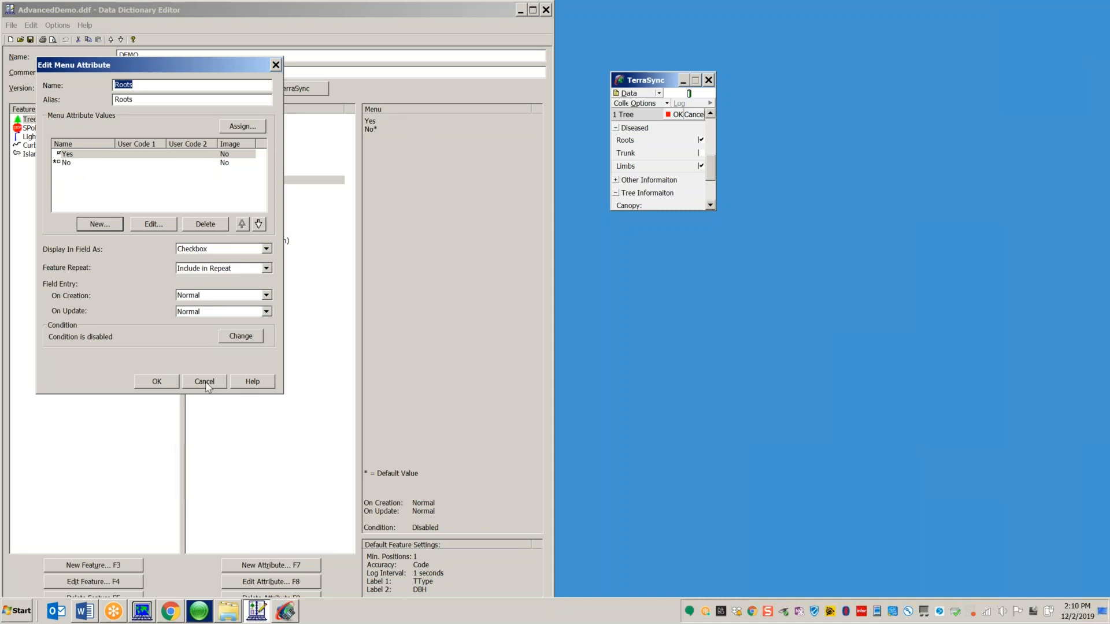
click(171, 384)
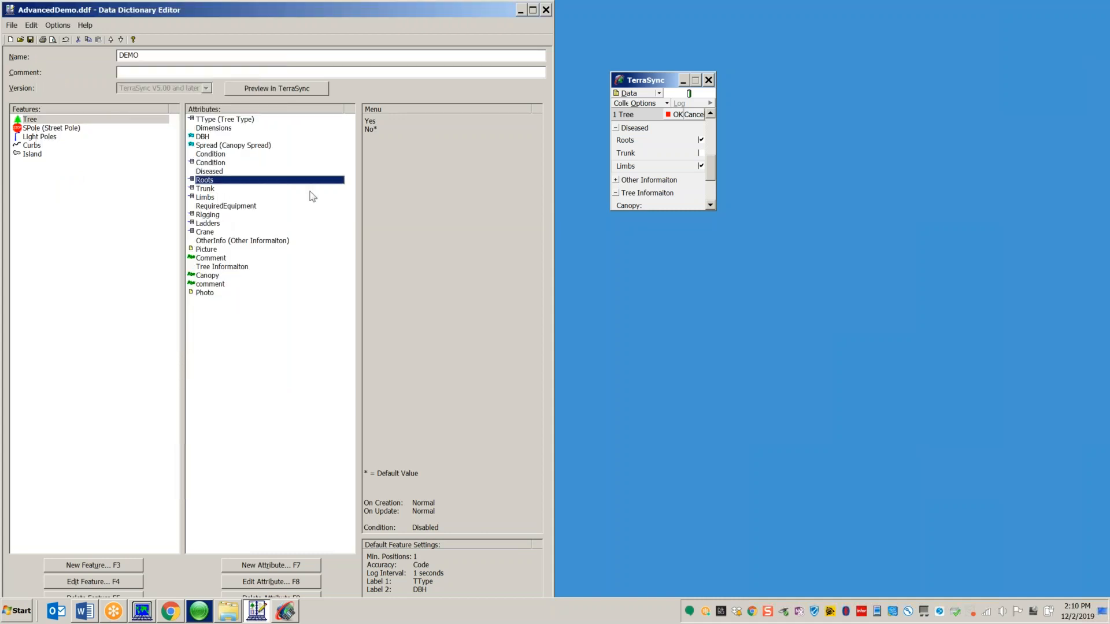
Step: Clear the Roots tick and scroll through the Tree preview form
click(700, 141)
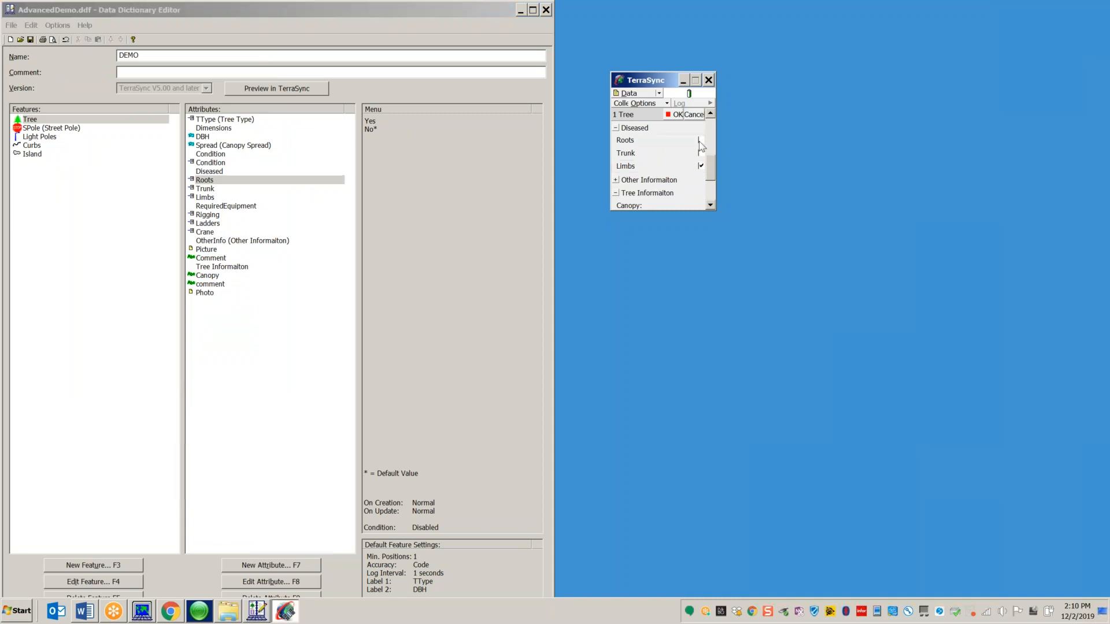
drag(713, 165, 716, 151)
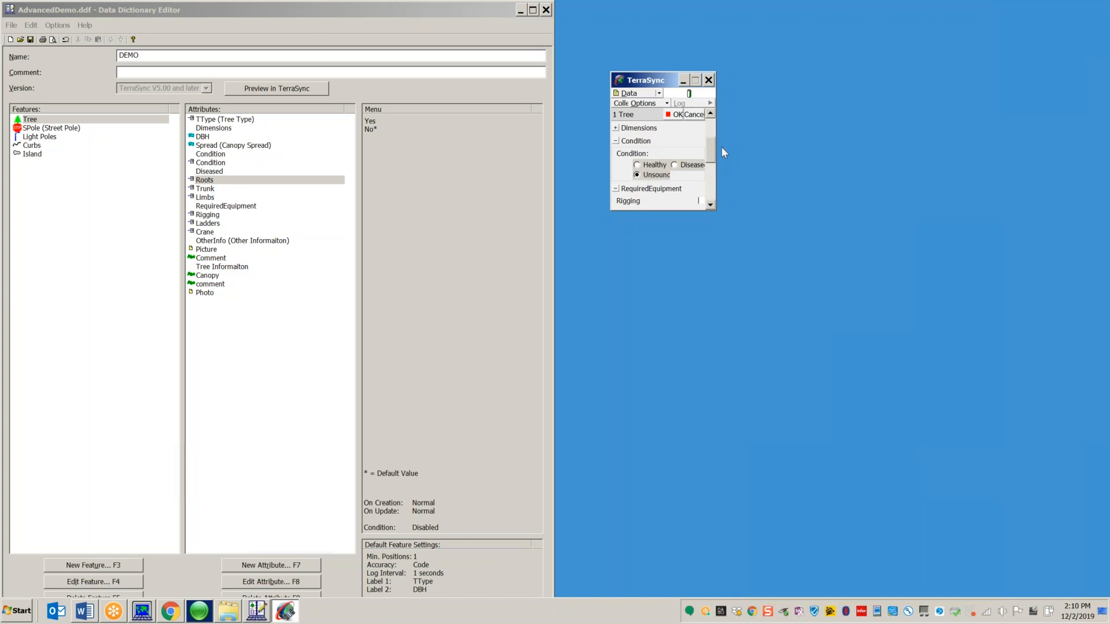
drag(713, 152, 712, 167)
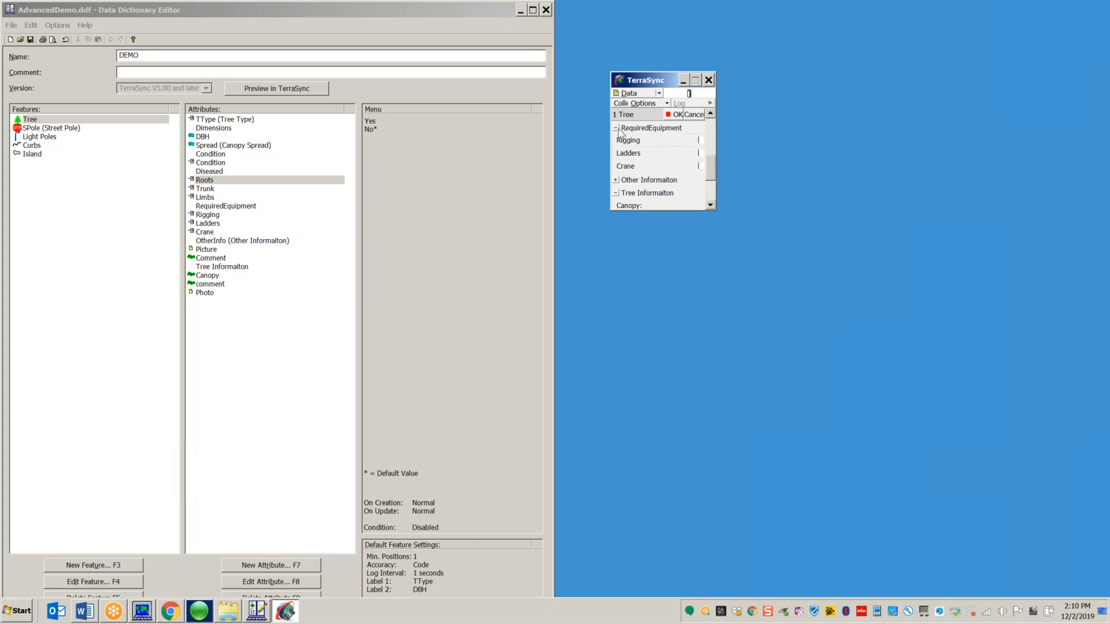
drag(710, 179, 710, 162)
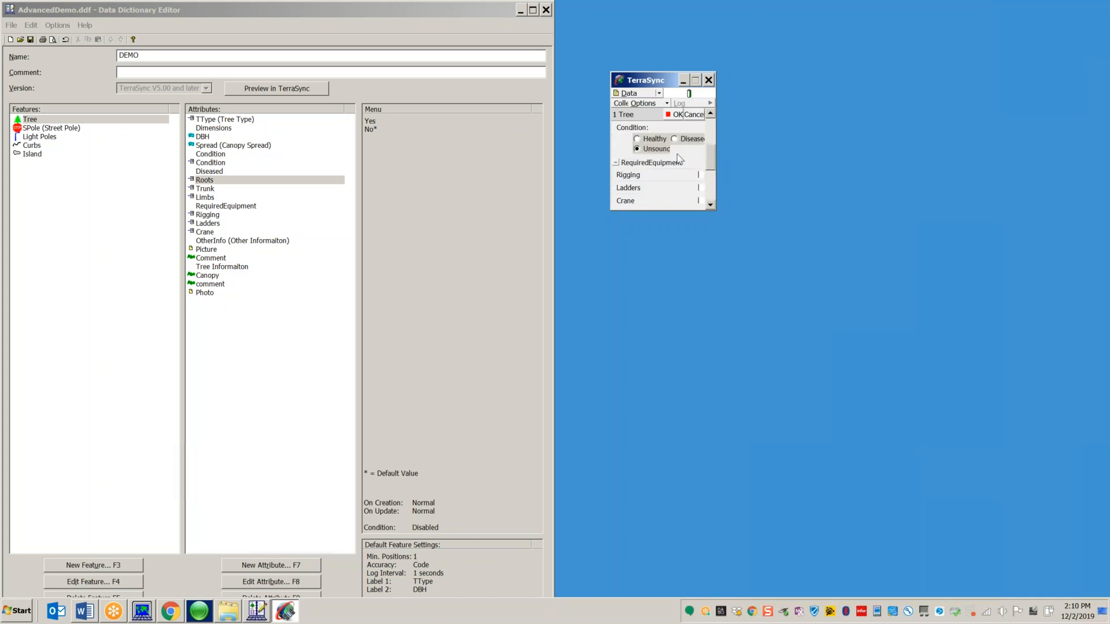
Step: Switch the condition to Healthy, then Unsound, and view the Condition attribute's choices
click(638, 140)
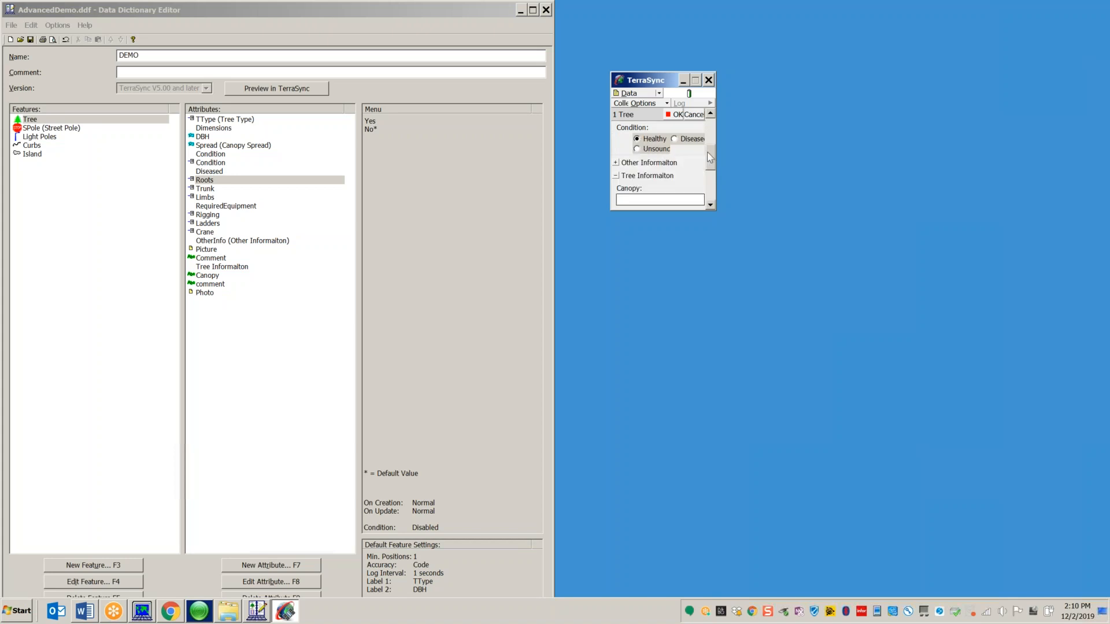
click(636, 149)
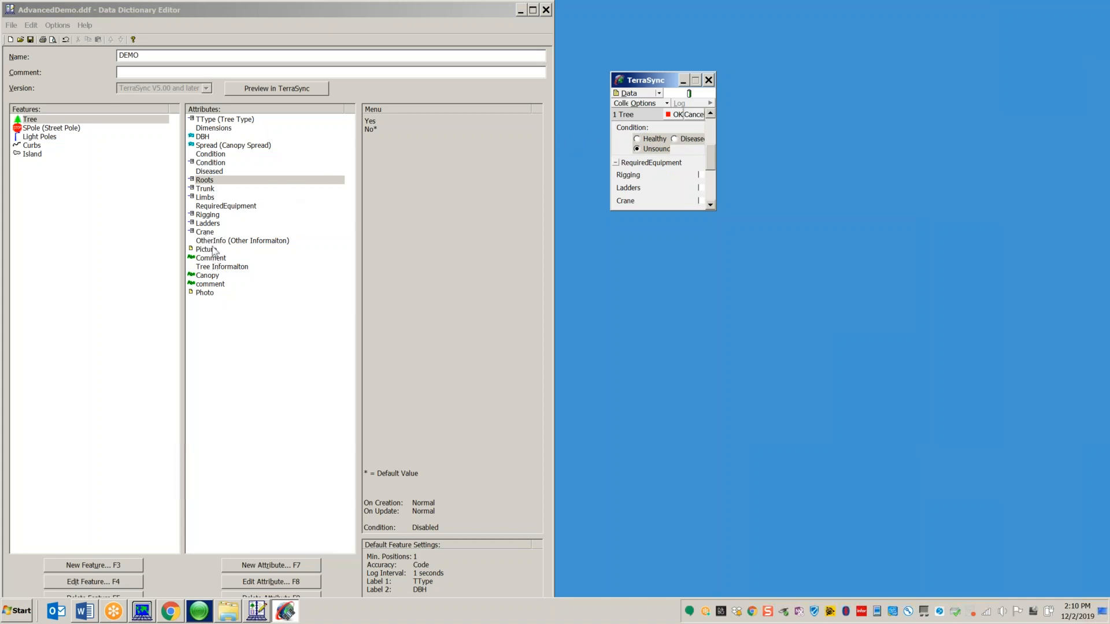
click(216, 164)
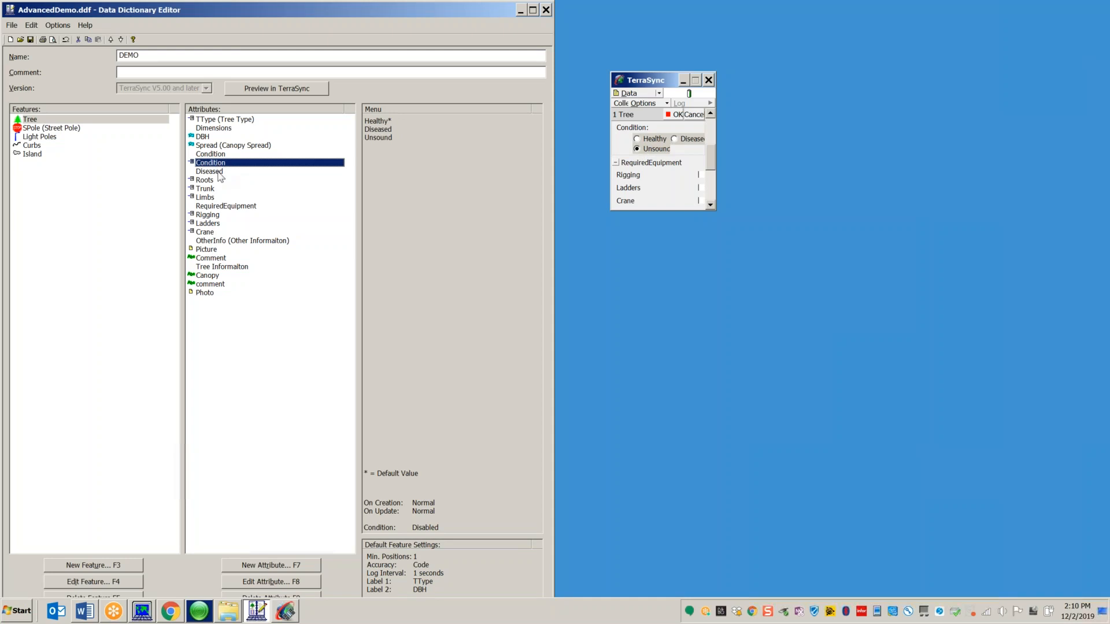
double_click(219, 172)
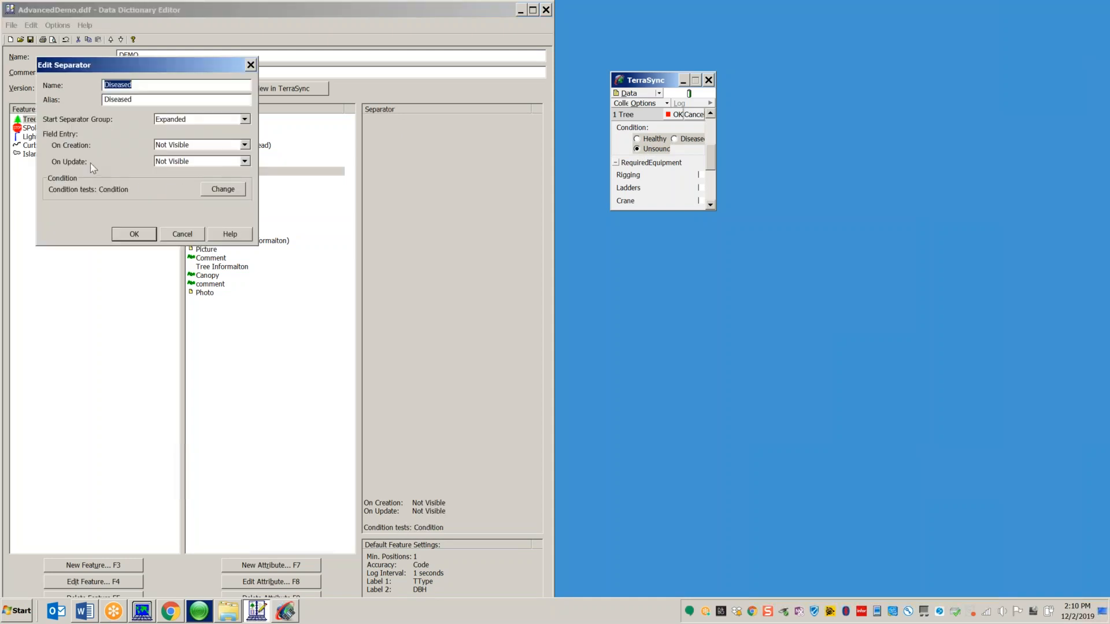
click(222, 190)
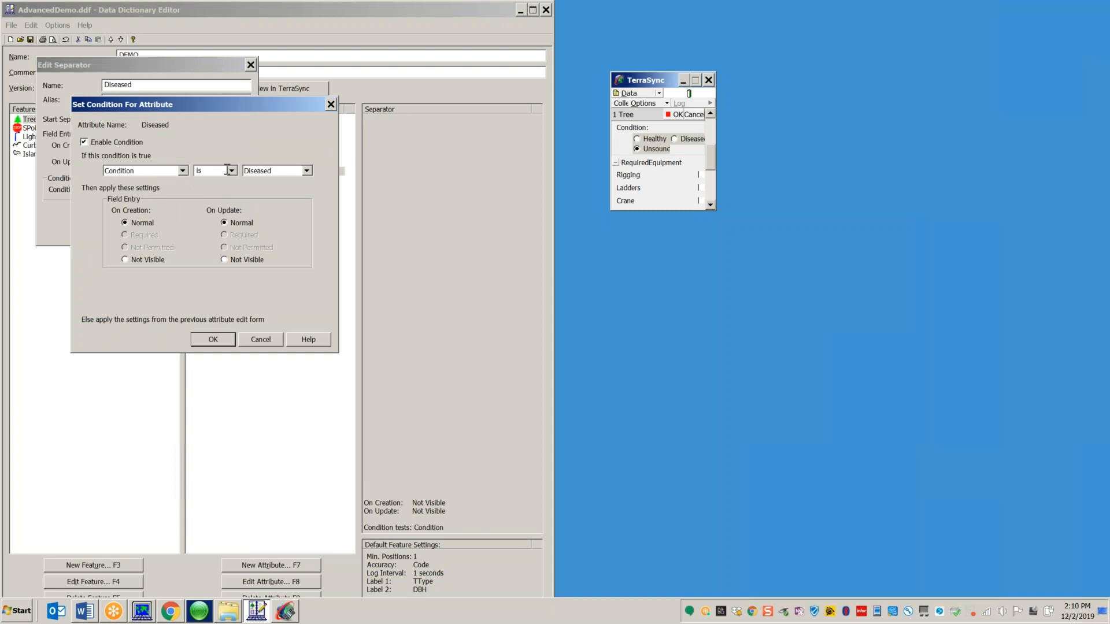
click(237, 259)
click(215, 341)
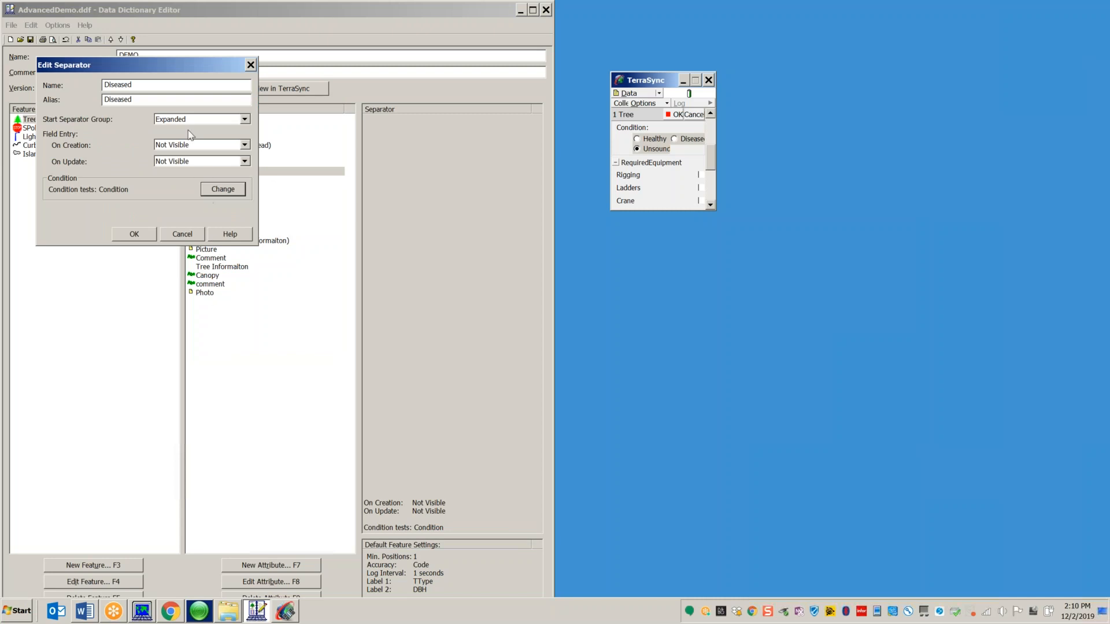
click(181, 235)
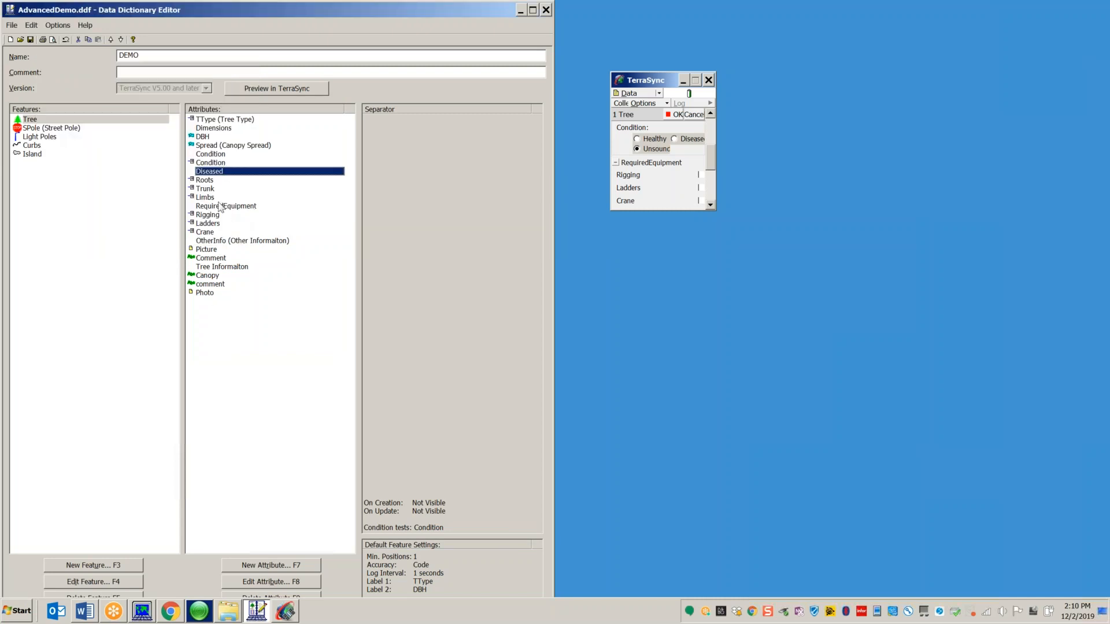
double_click(191, 207)
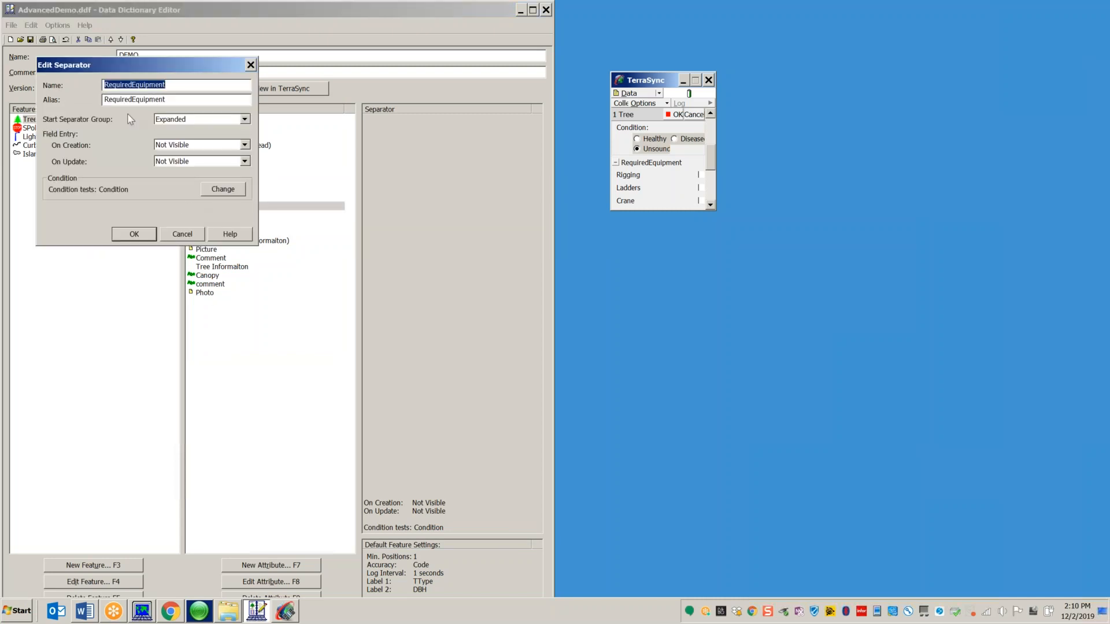
click(220, 190)
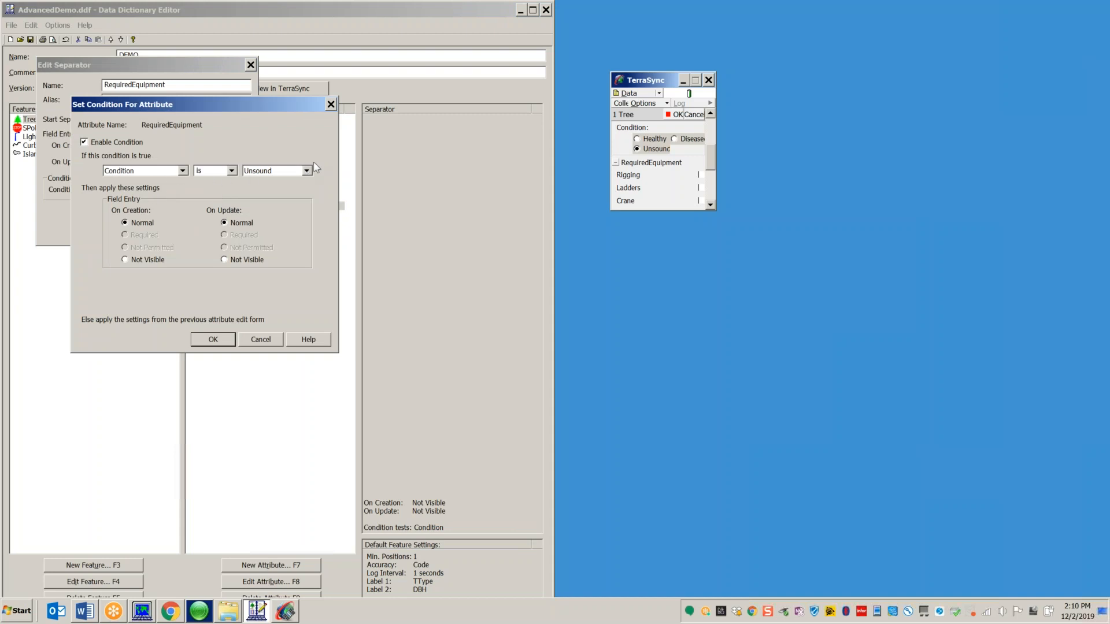
click(261, 339)
click(191, 236)
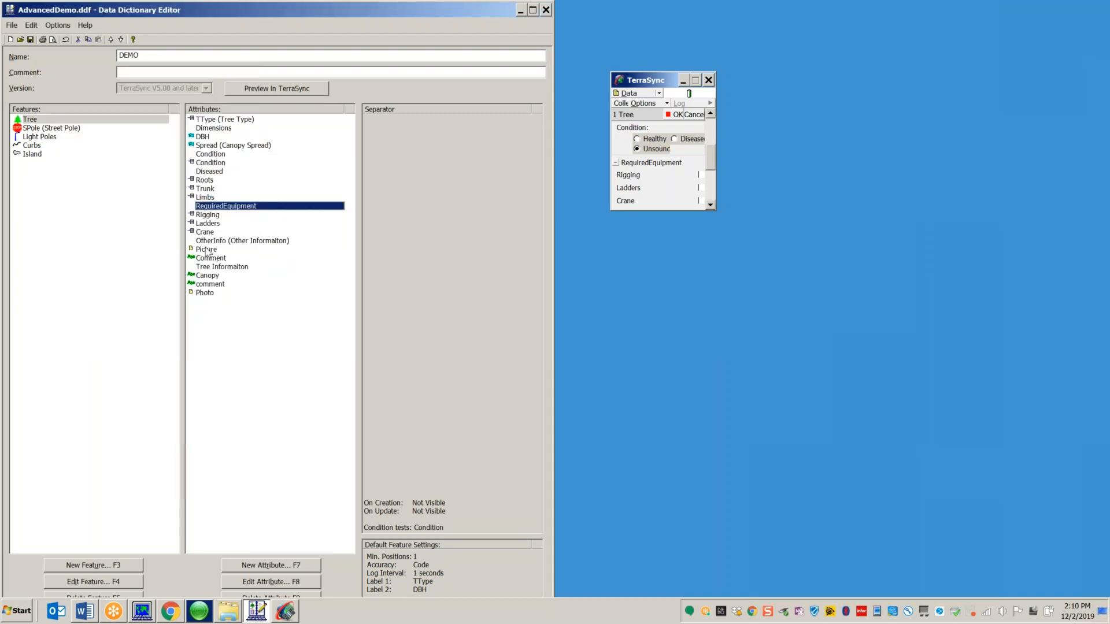
Step: Expand Other Informaiton, collapse Tree Informaiton, then close TerraSync abandoning the Tree feature
drag(711, 162, 720, 176)
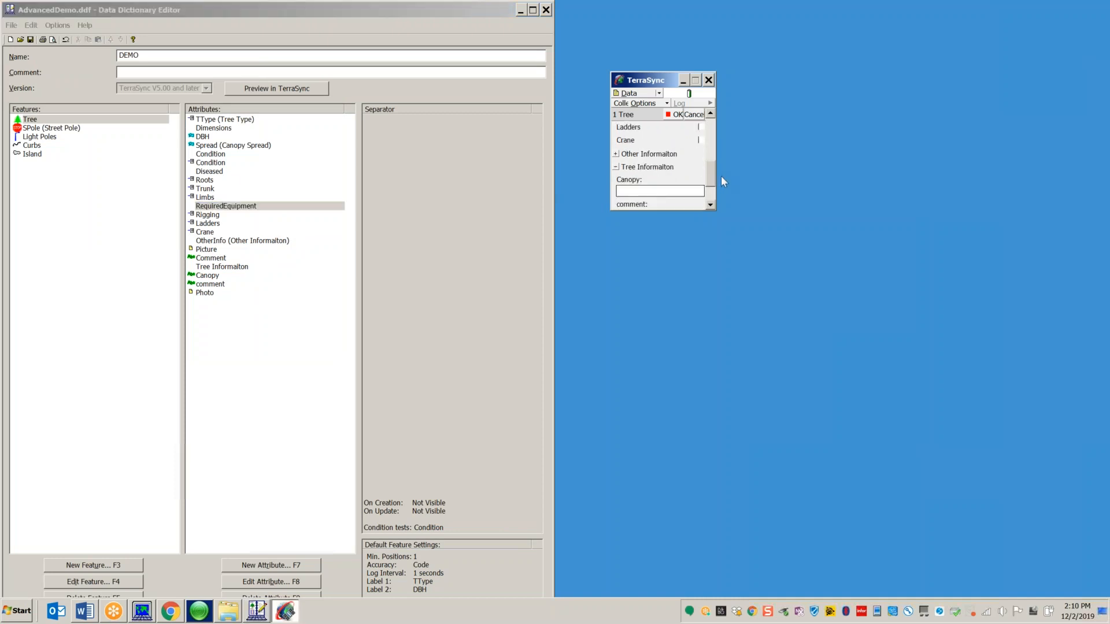
click(617, 153)
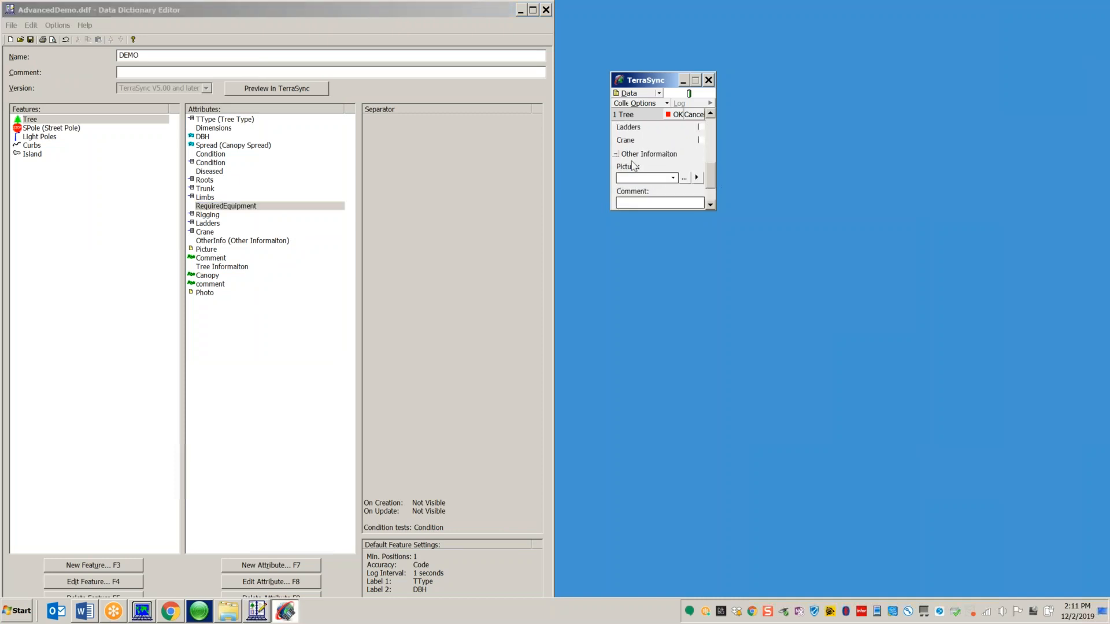
scroll(712, 171, down, 2)
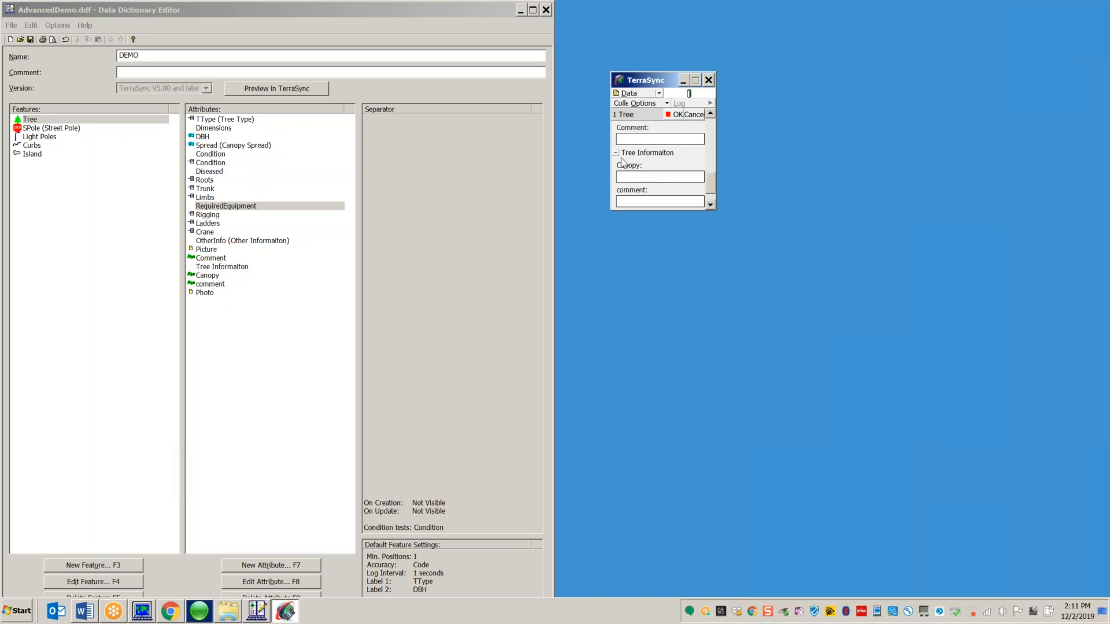
click(616, 155)
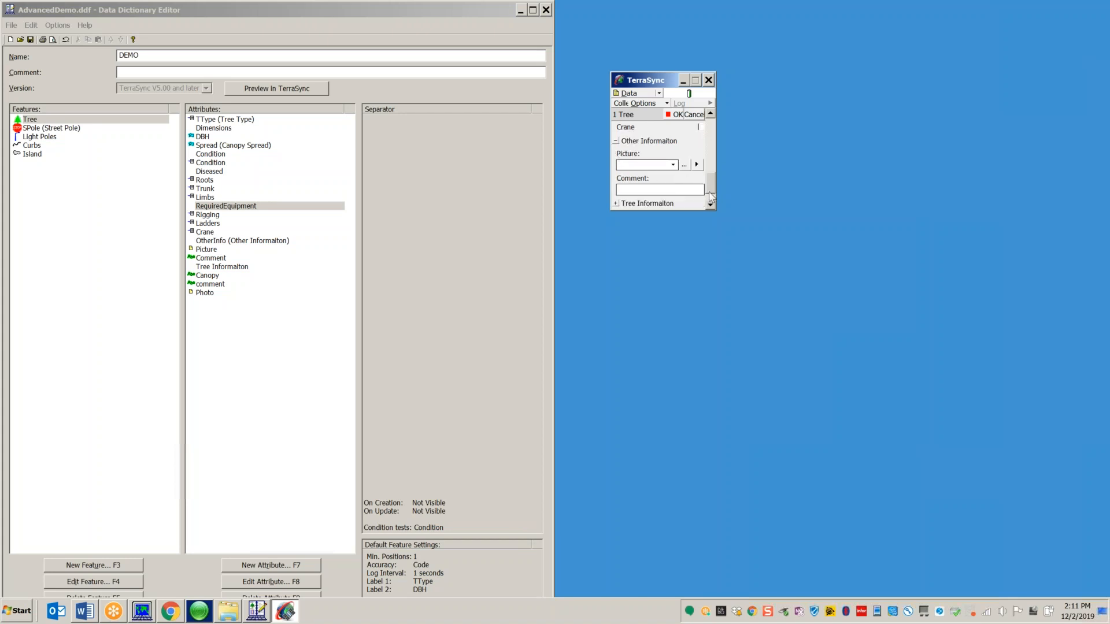
click(708, 81)
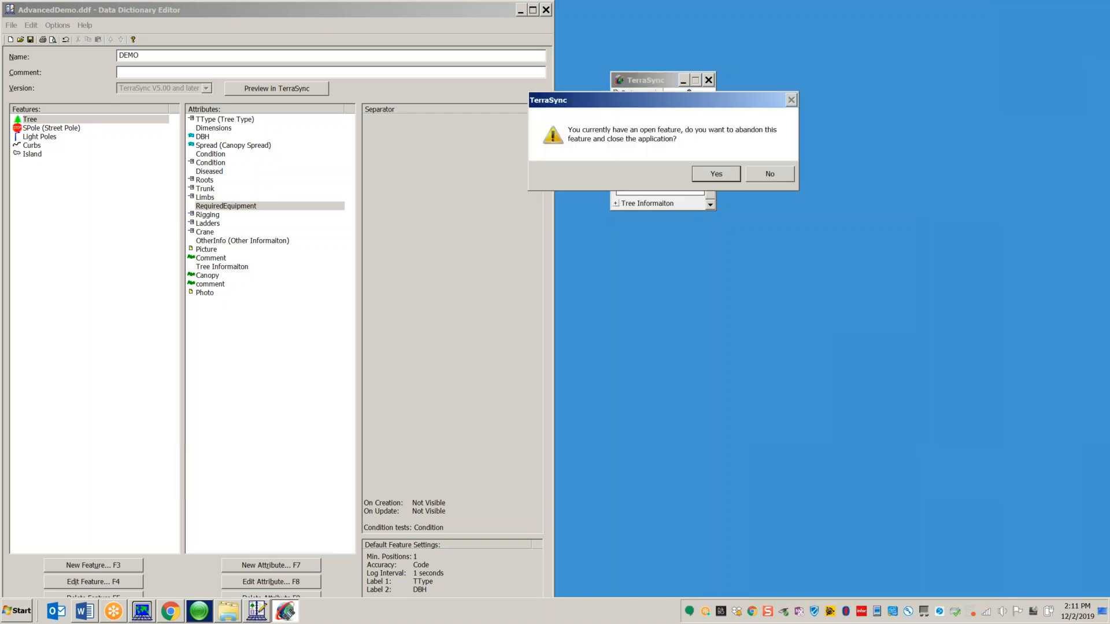
click(715, 172)
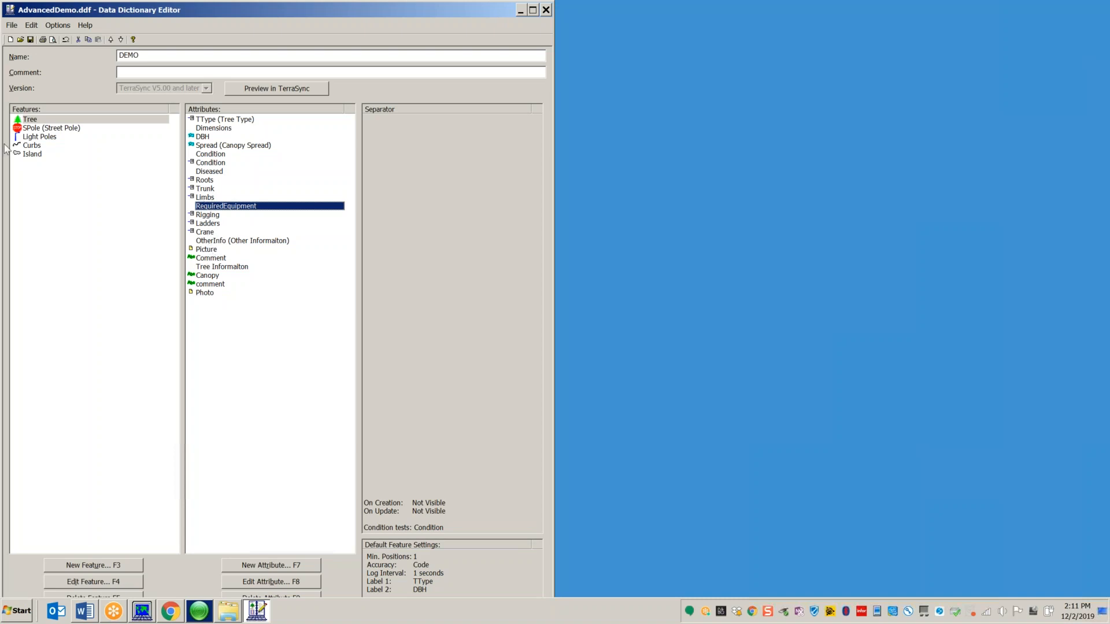
Step: Save AdvancedDemo.ddf and relaunch the TerraSync Professional Edition preview
click(36, 128)
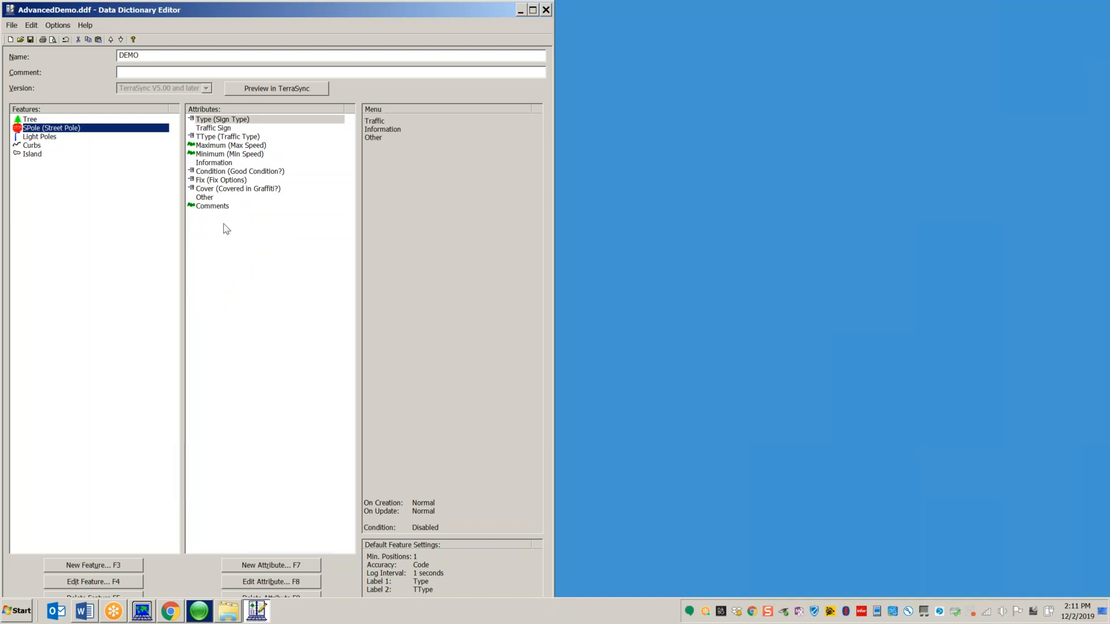
click(266, 93)
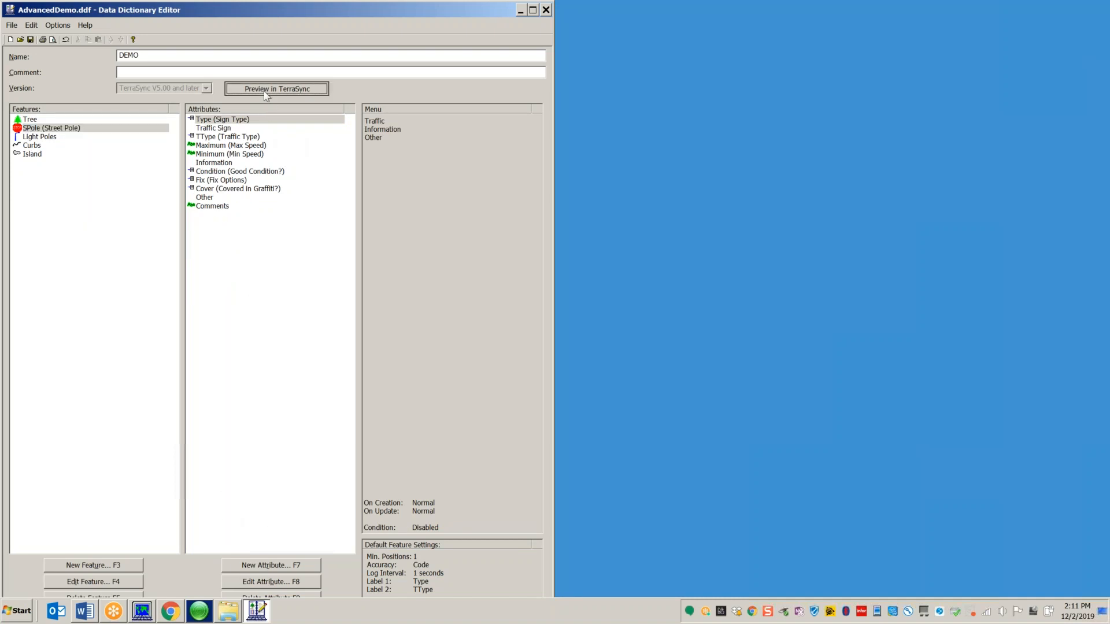
click(240, 346)
drag(491, 11, 453, 51)
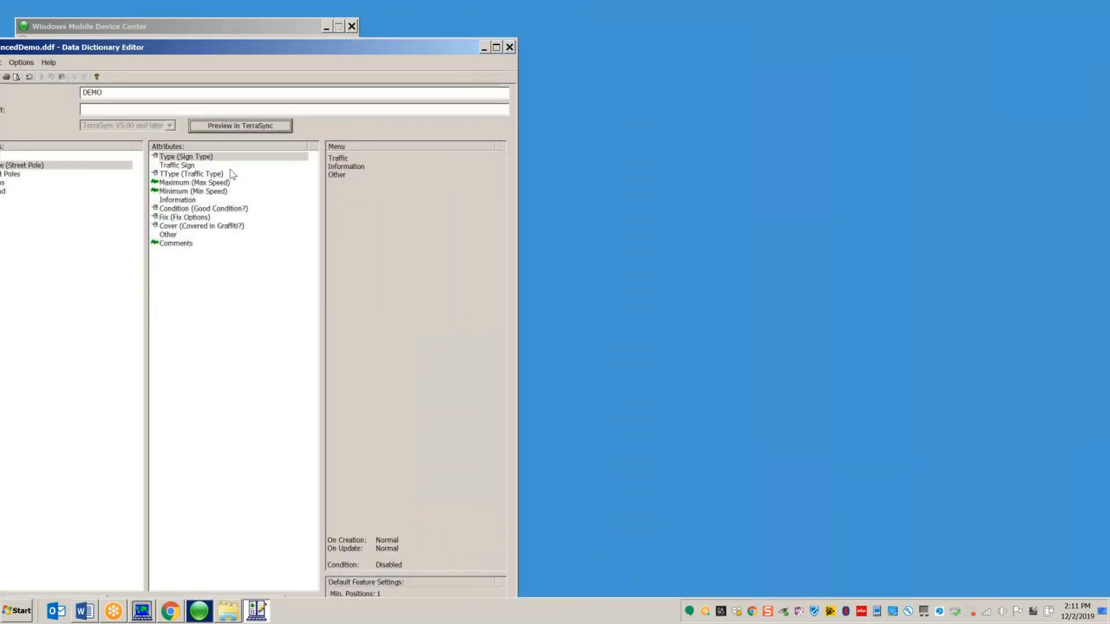
click(246, 130)
click(552, 289)
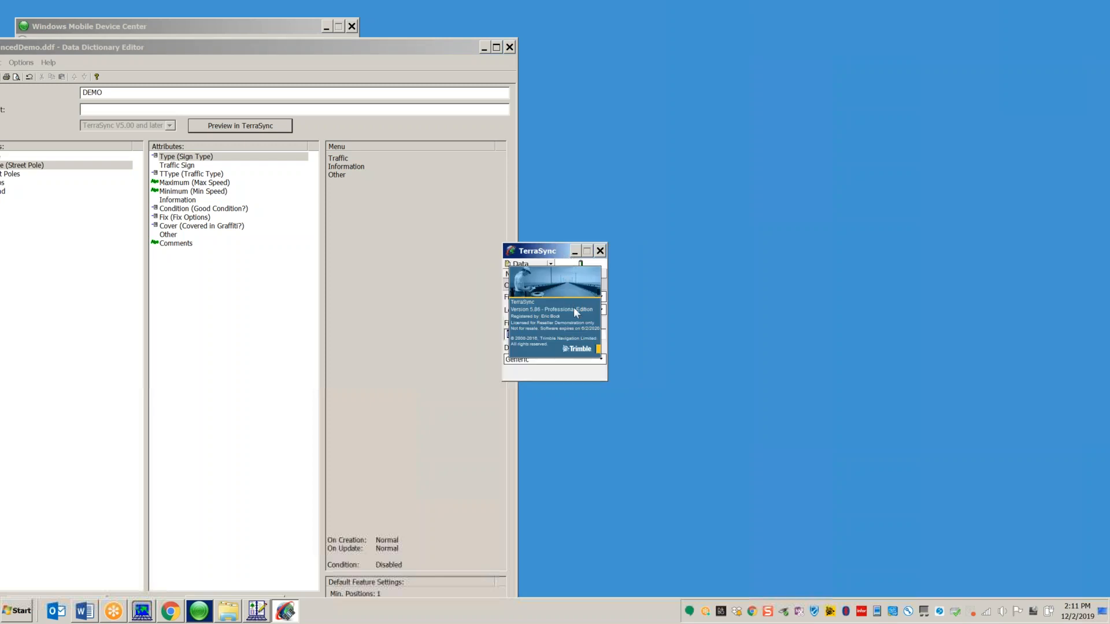
Step: Start a Street Pole feature, abandon it, restart it and set sign type to Traffic
click(588, 296)
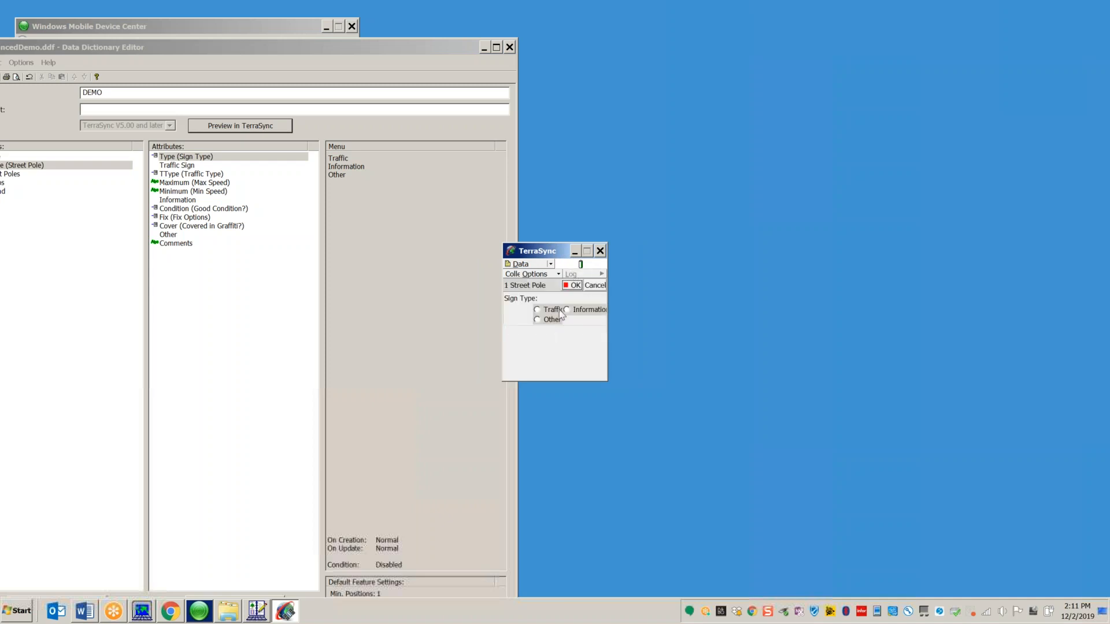
click(595, 285)
click(542, 345)
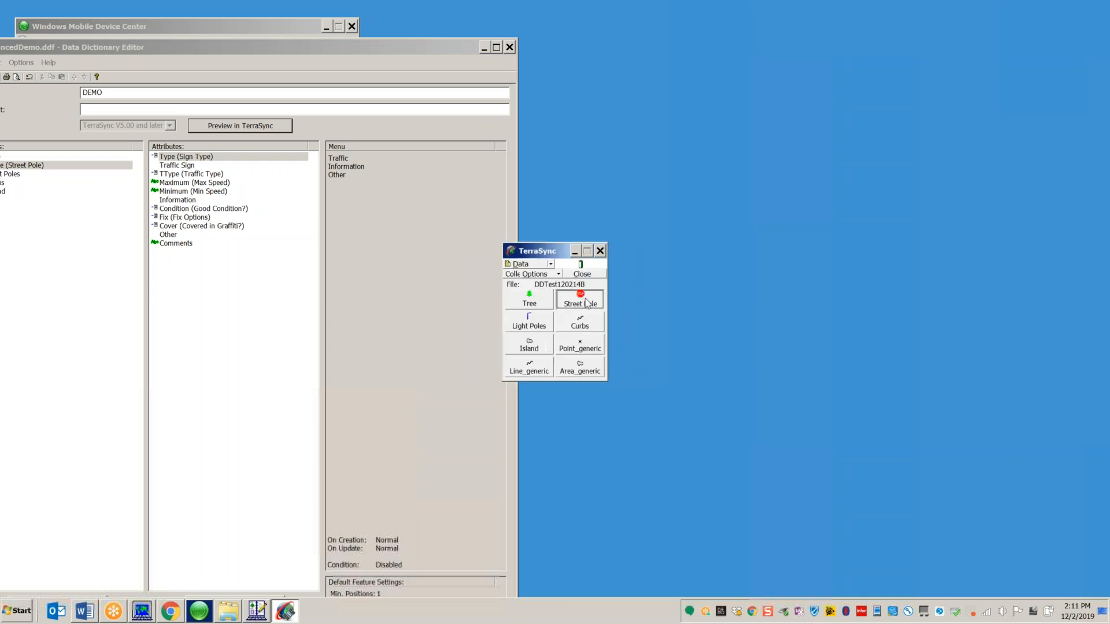
click(587, 304)
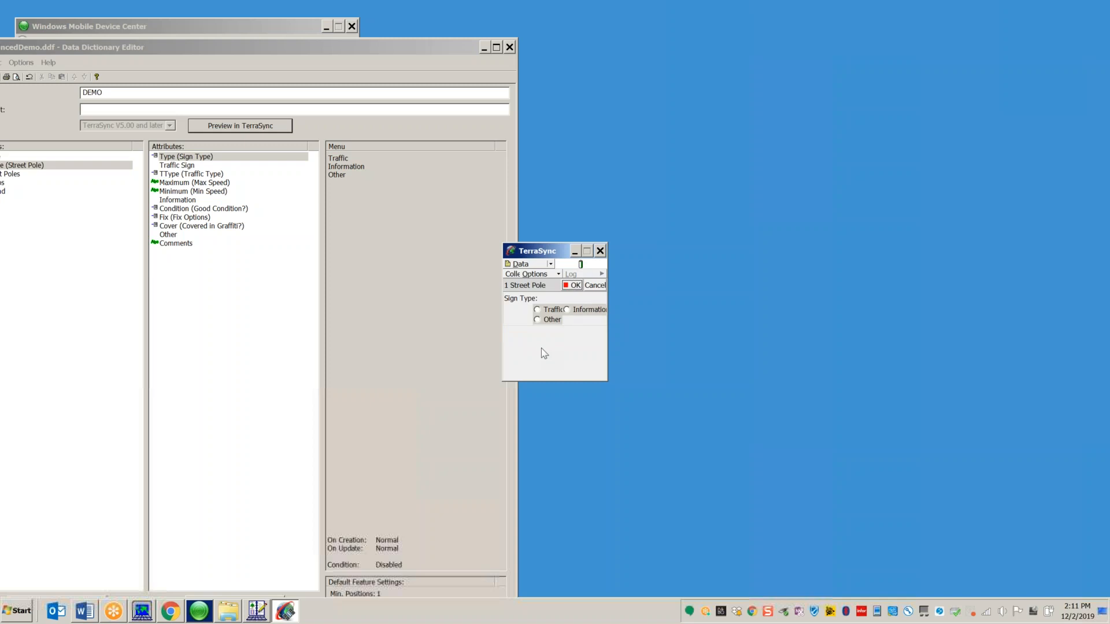
click(537, 311)
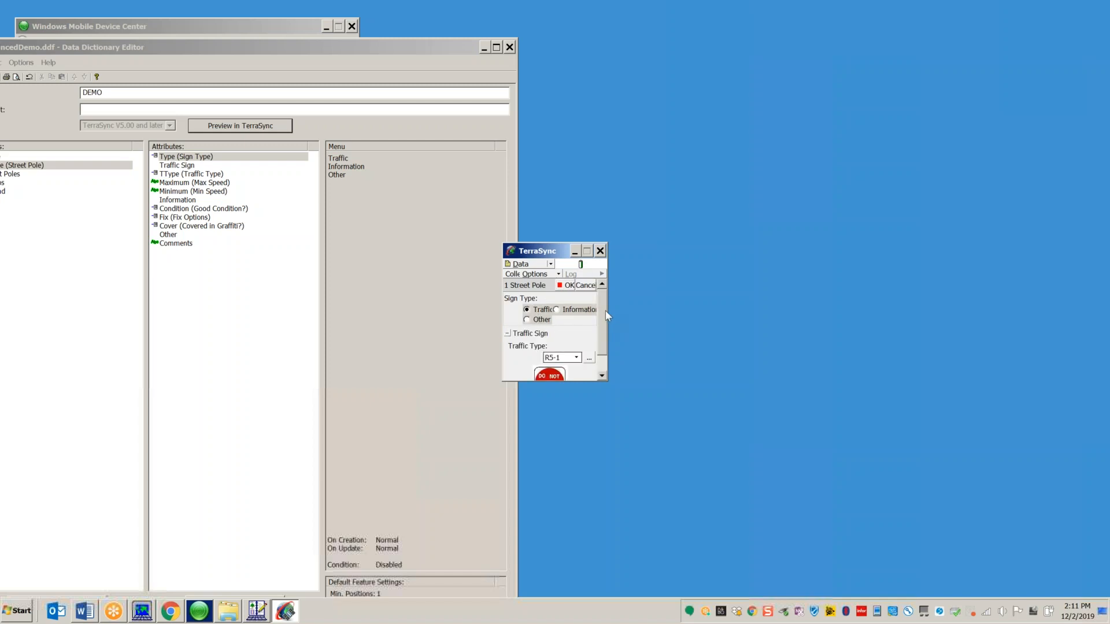
Step: View the sign image full size, then attach the STOP sign image R1-1.jpg
scroll(604, 318, down, 2)
click(559, 349)
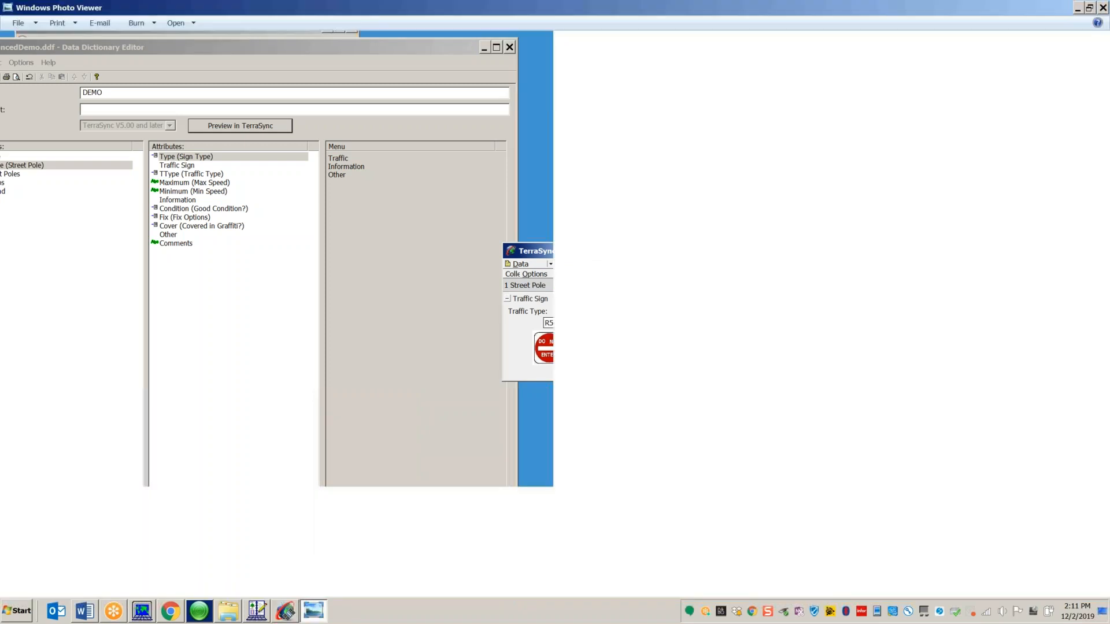
click(1103, 7)
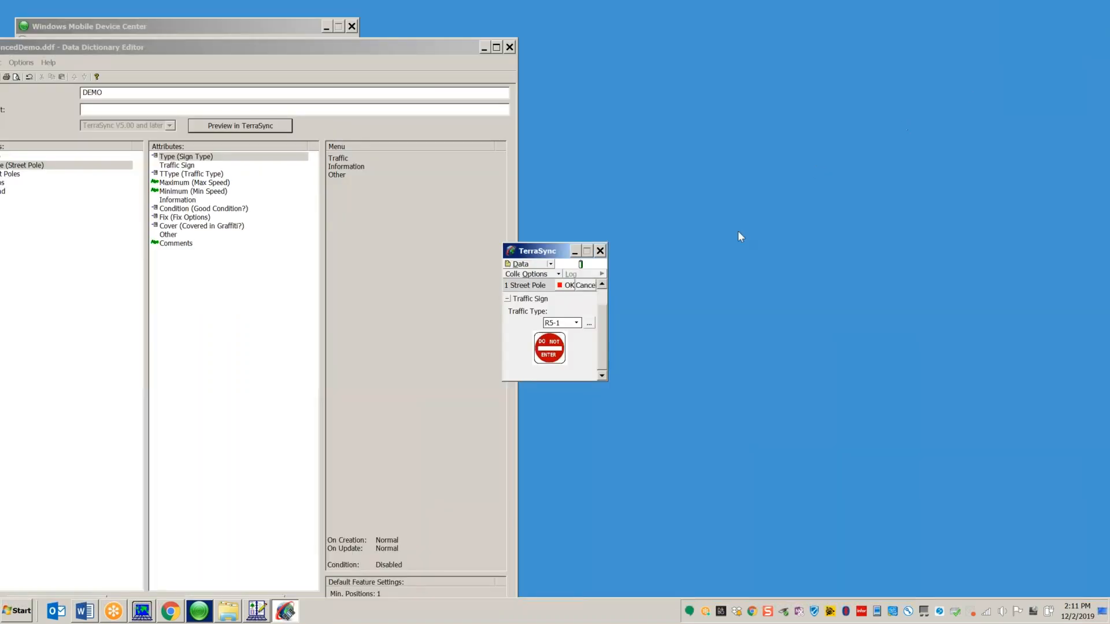
click(590, 324)
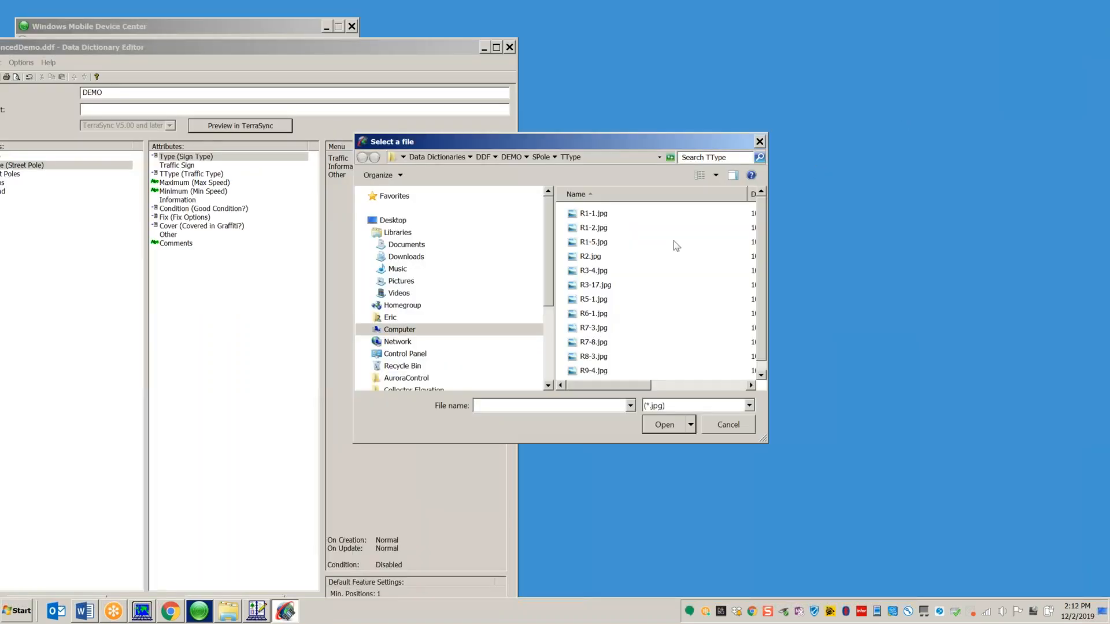
click(715, 176)
click(760, 66)
click(635, 288)
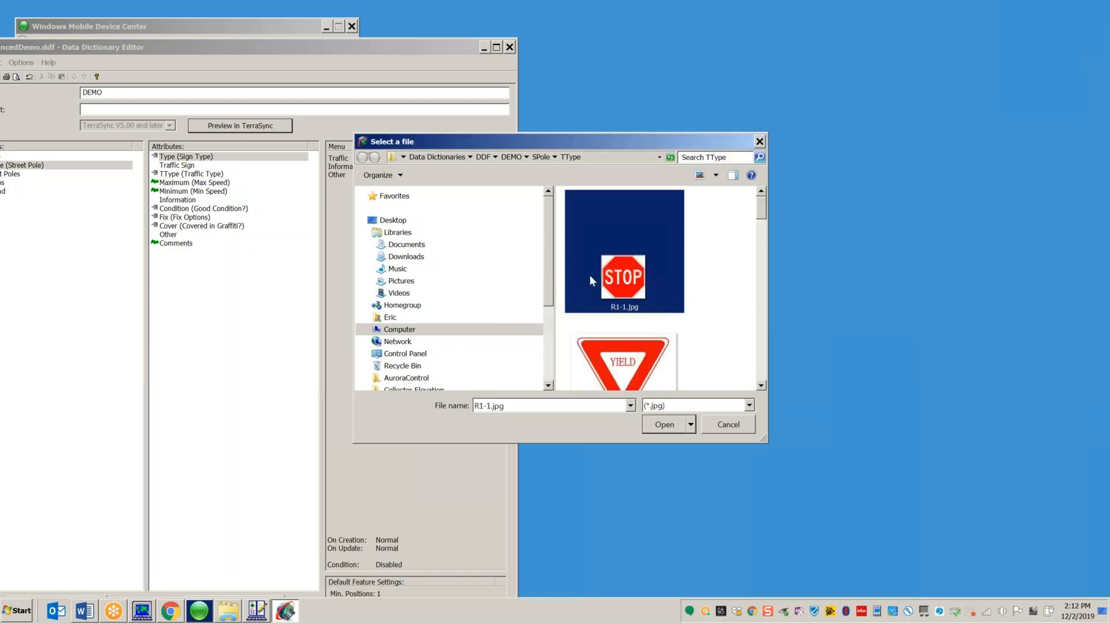
click(662, 425)
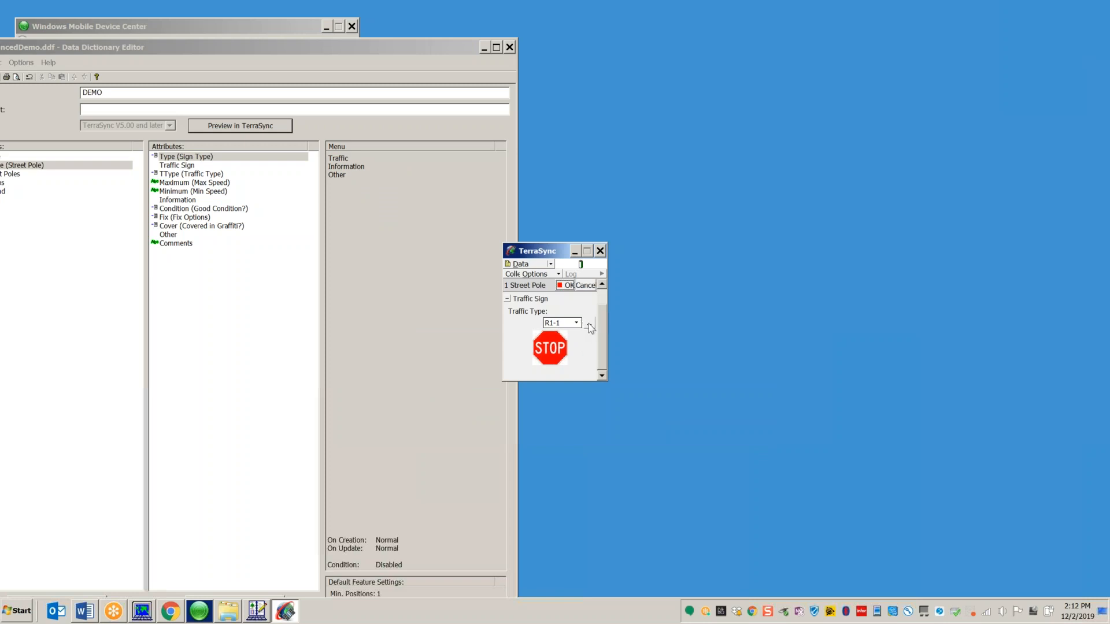
Step: Attach the R2.jpg speed limit sign and enter Max Speed 70
click(589, 324)
drag(765, 212, 759, 253)
click(619, 263)
click(664, 426)
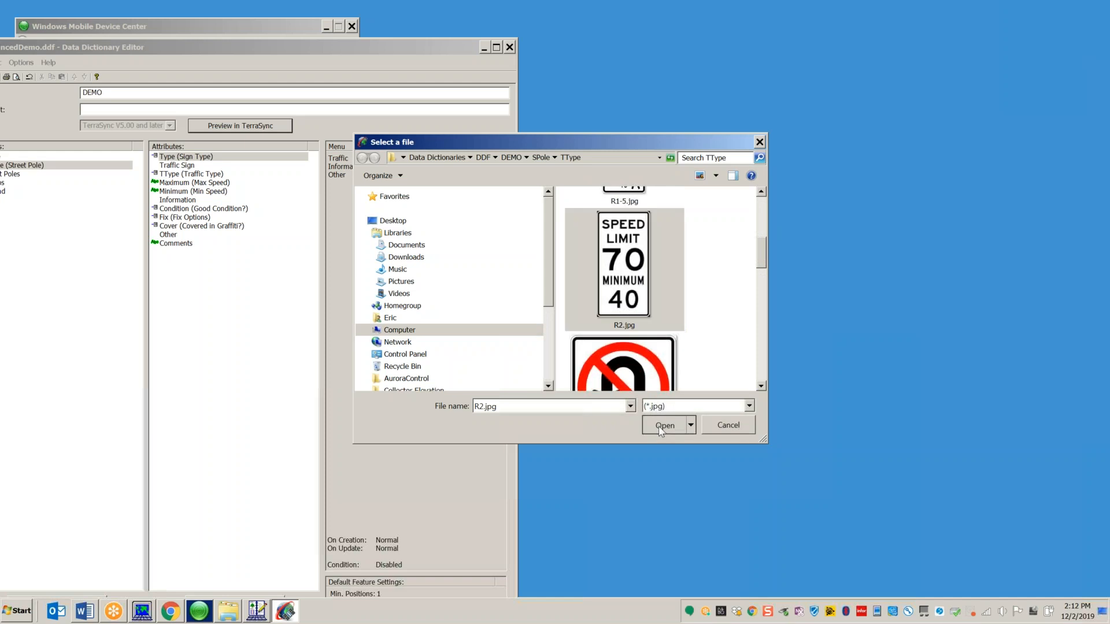
scroll(603, 341, down, 1)
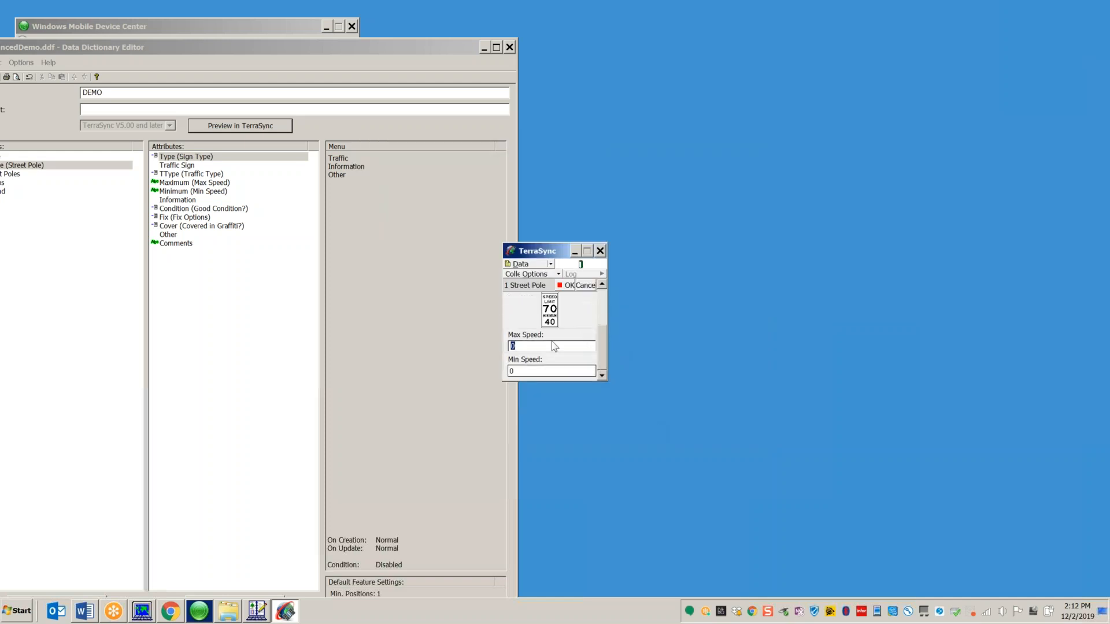
text(70)
click(514, 372)
Step: Abandon the Street Pole feature, exit TerraSync, and move the Data Dictionary Editor window
click(584, 287)
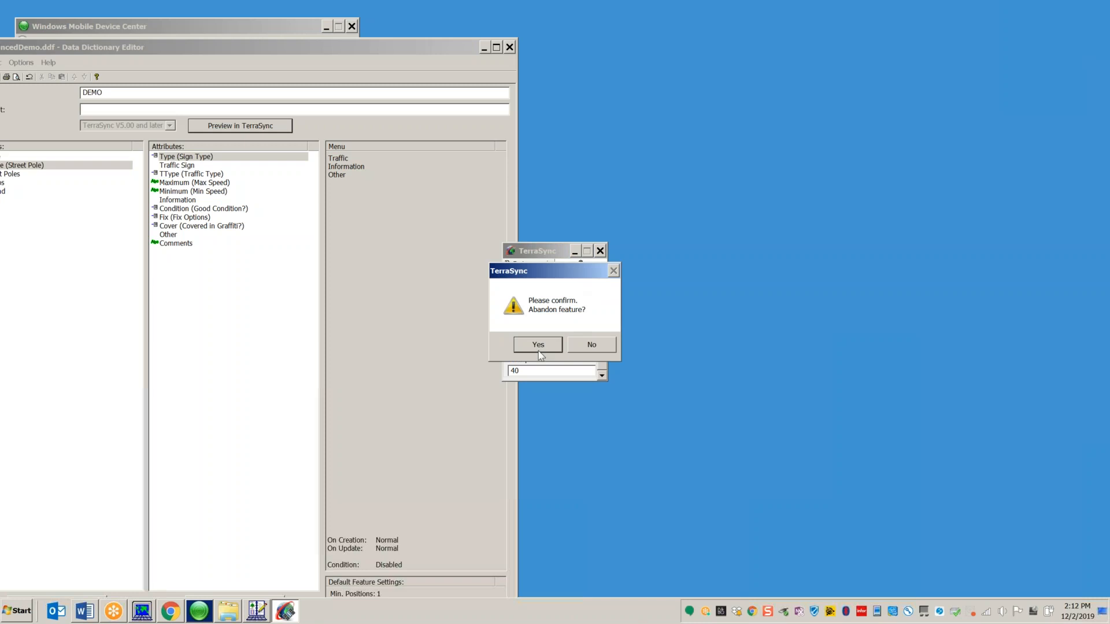
click(539, 344)
click(600, 252)
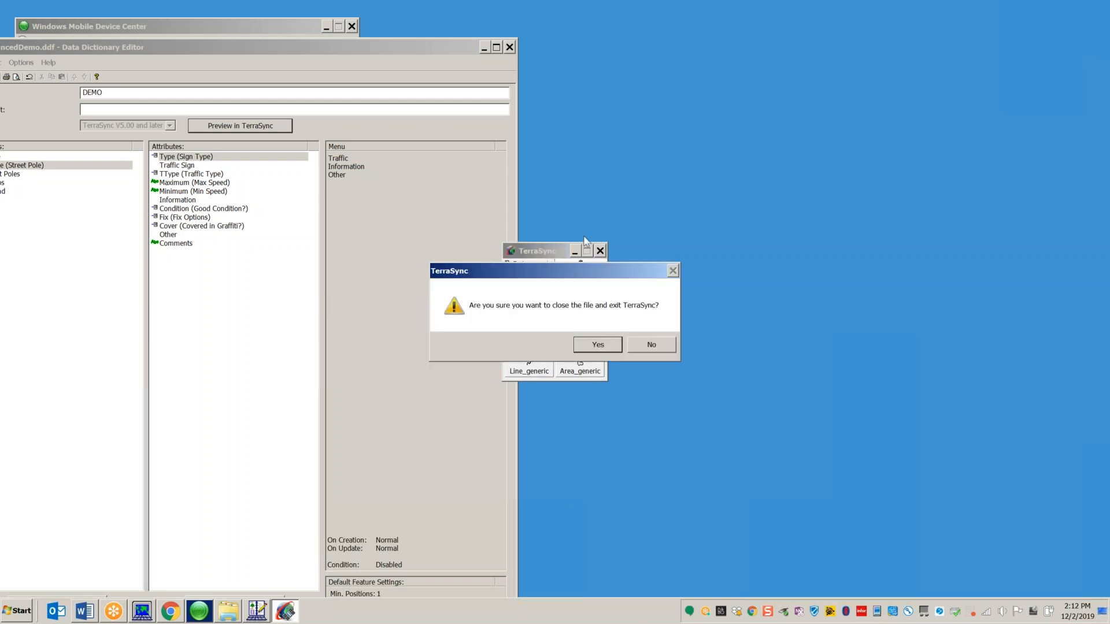
click(595, 345)
drag(424, 51, 588, 24)
Step: Close the Data Dictionary Editor and bring Windows Mobile Device Center to the front
click(672, 21)
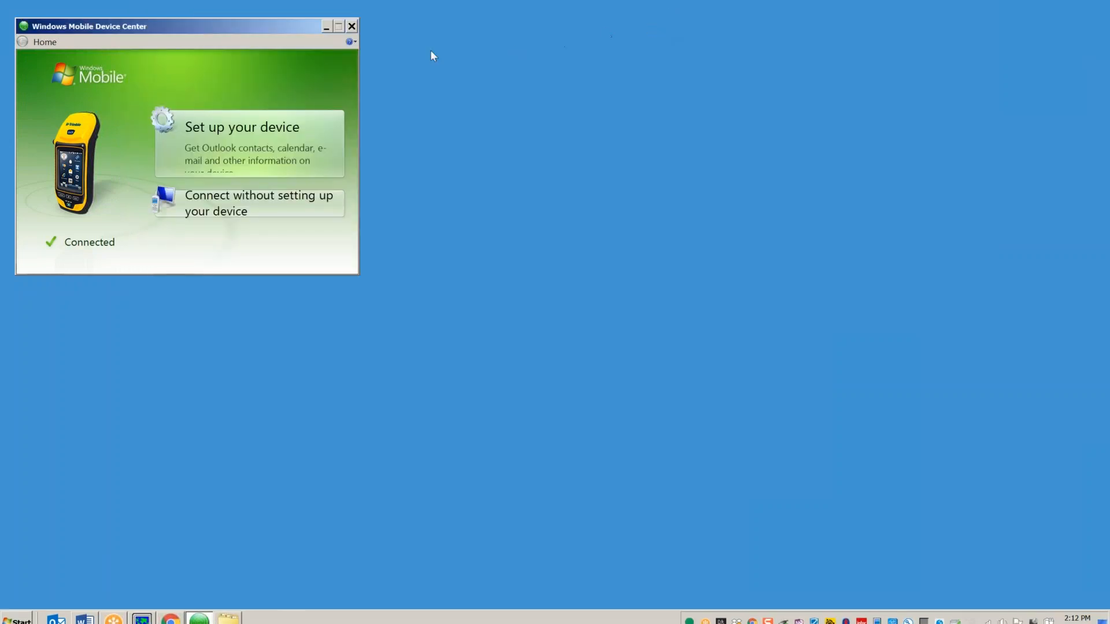
drag(272, 23, 524, 39)
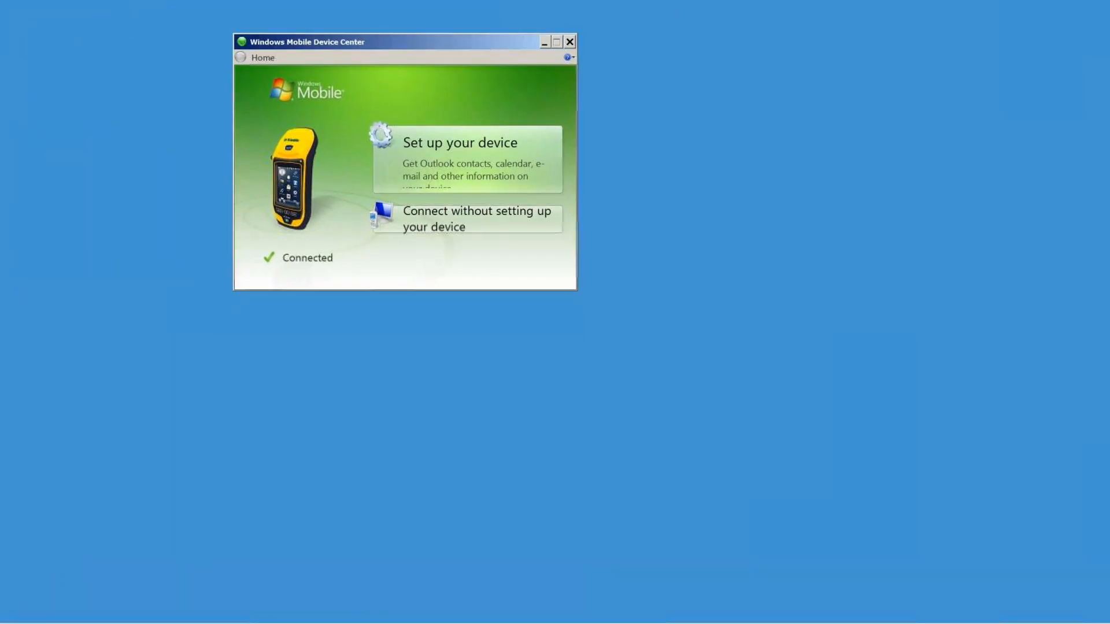
mouse_move(88, 623)
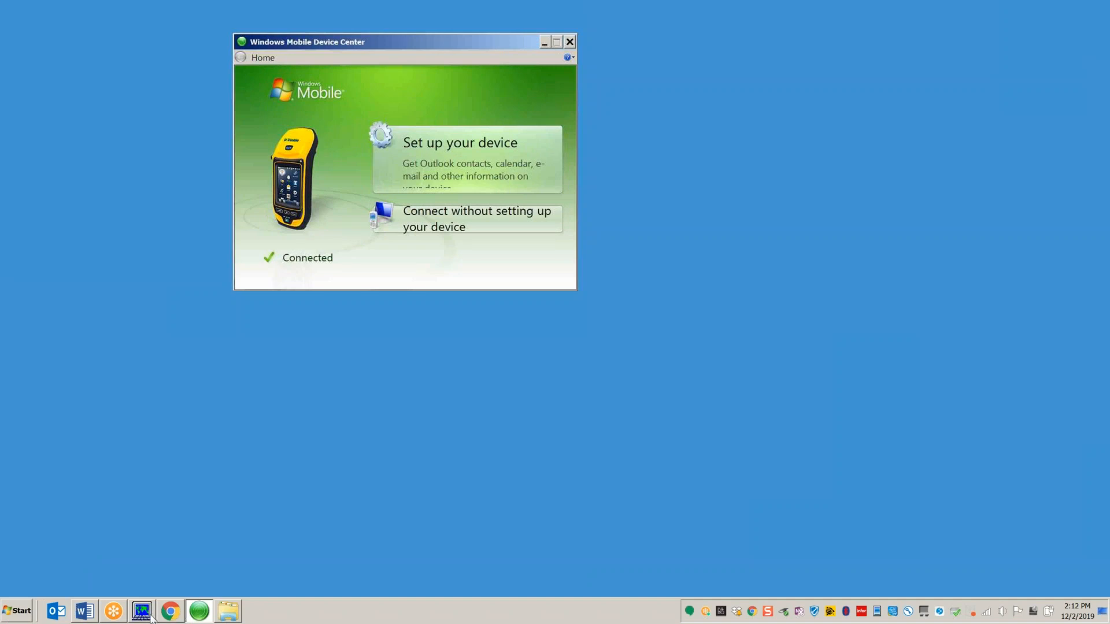
mouse_move(145, 617)
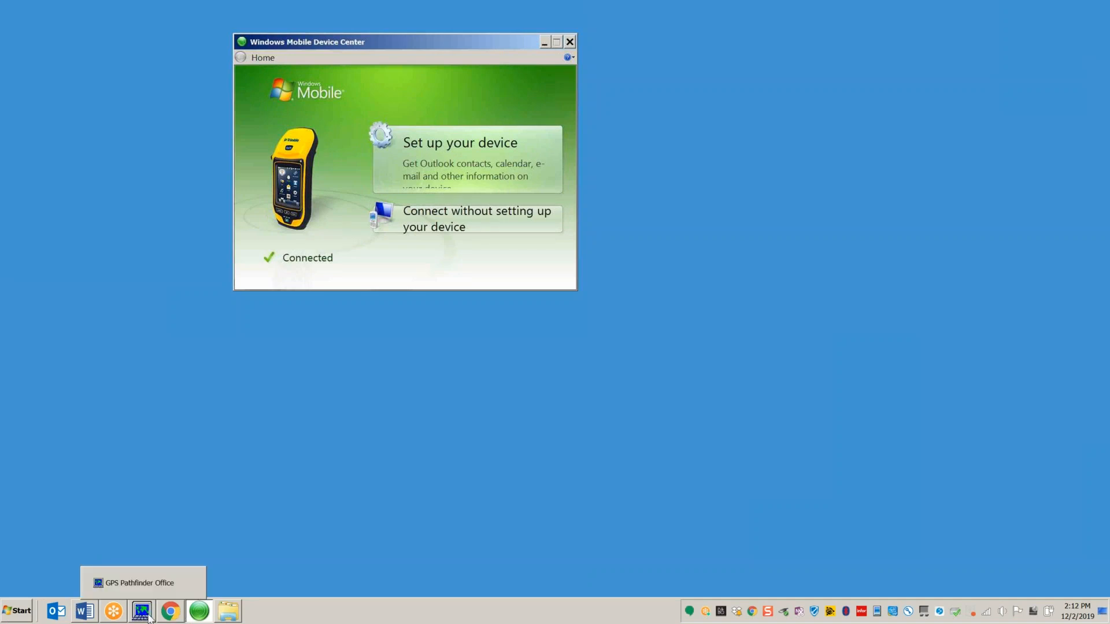
click(147, 584)
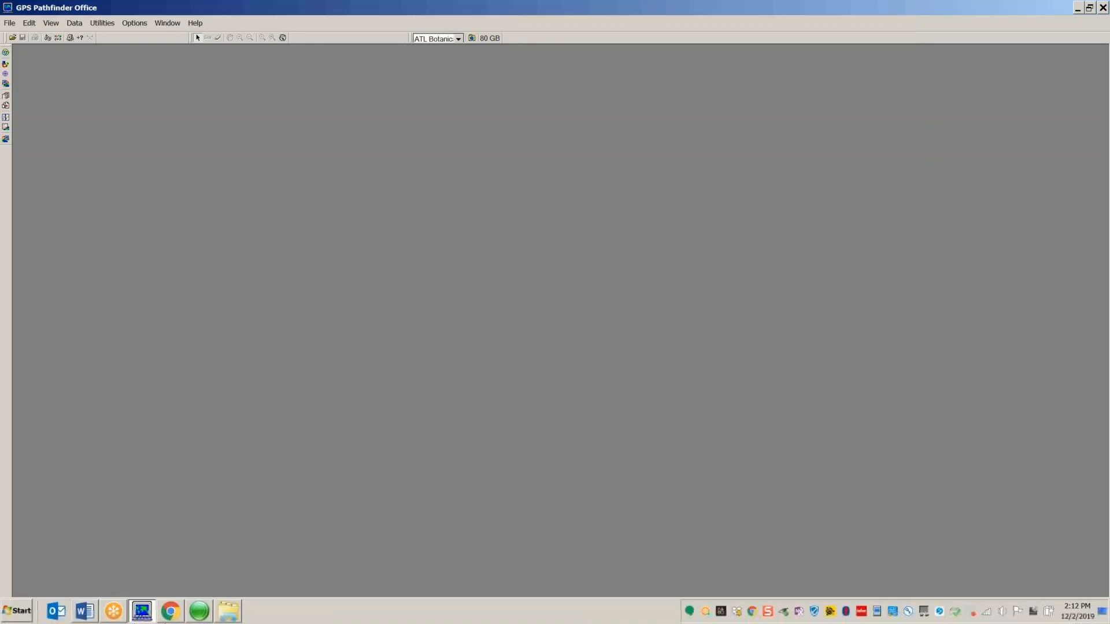
click(199, 612)
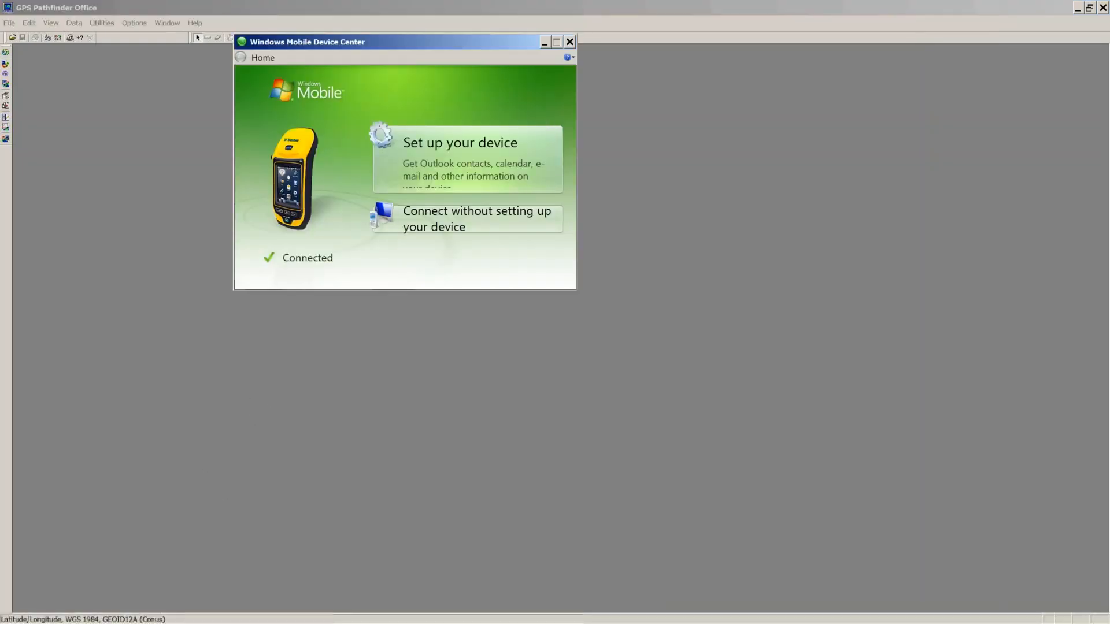
Step: Mirror the device screen in MyMobiler, close Device Center and minimize Pathfinder Office
mouse_move(733, 613)
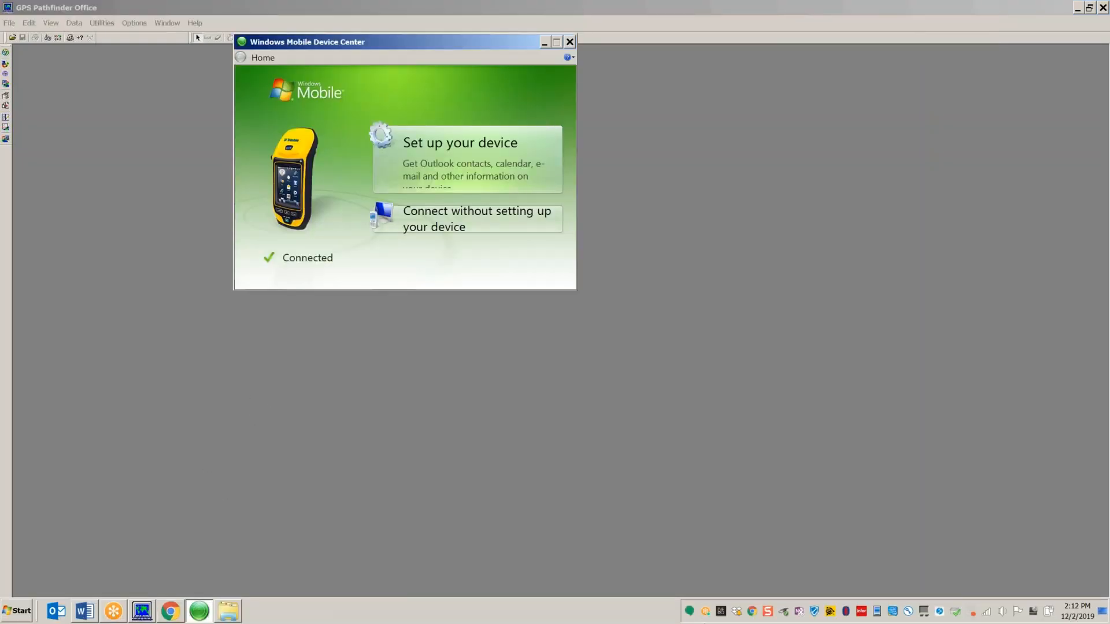
right_click(882, 612)
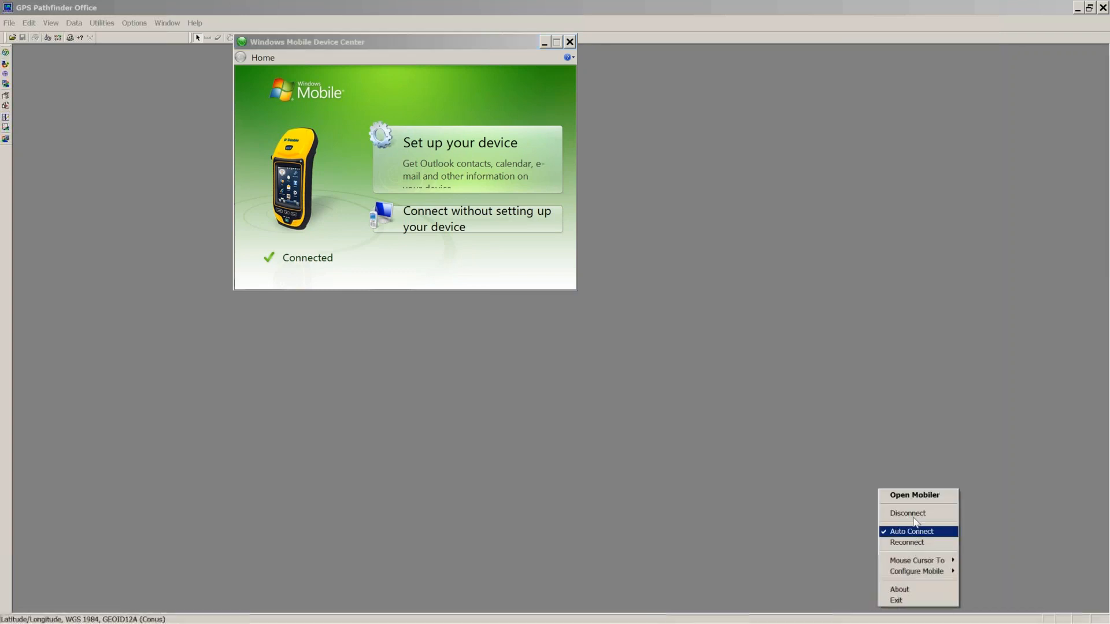
click(916, 501)
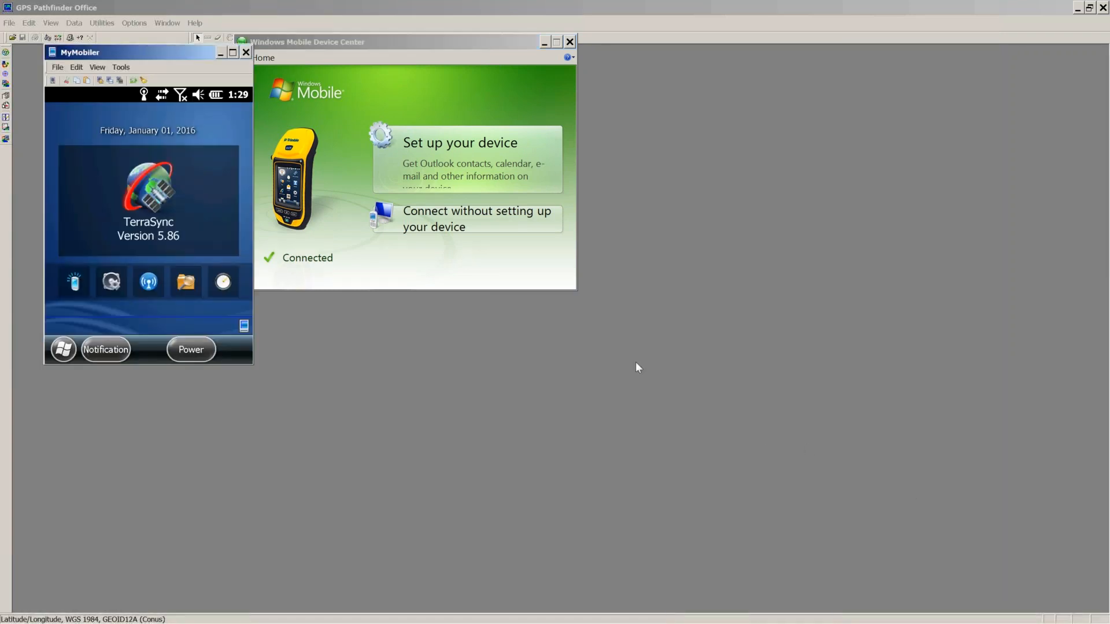
click(570, 42)
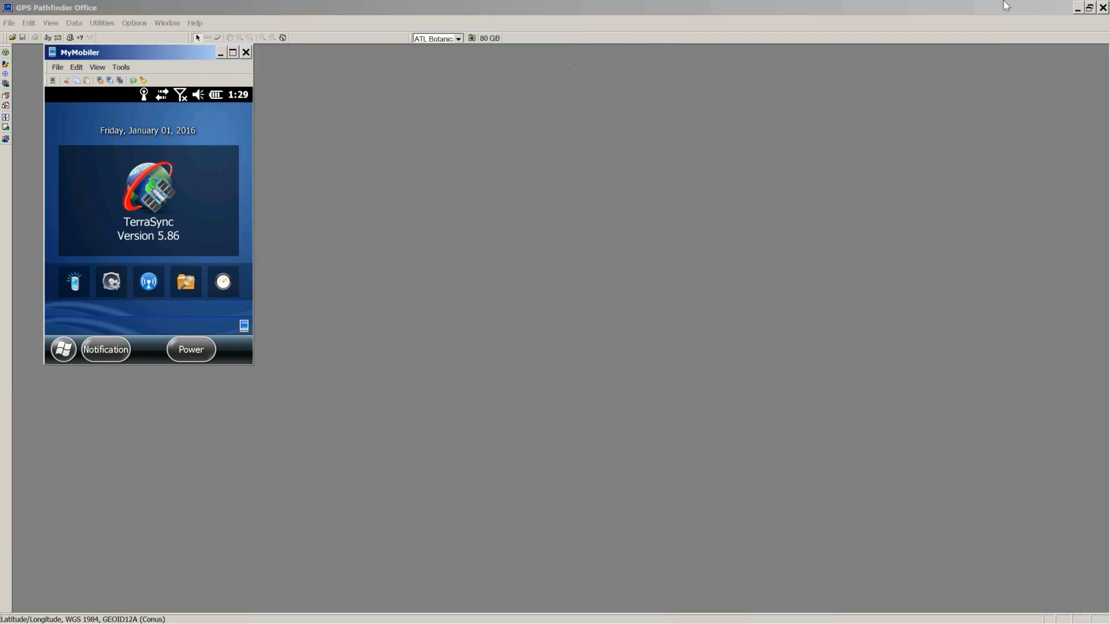
click(1077, 8)
drag(137, 53, 460, 66)
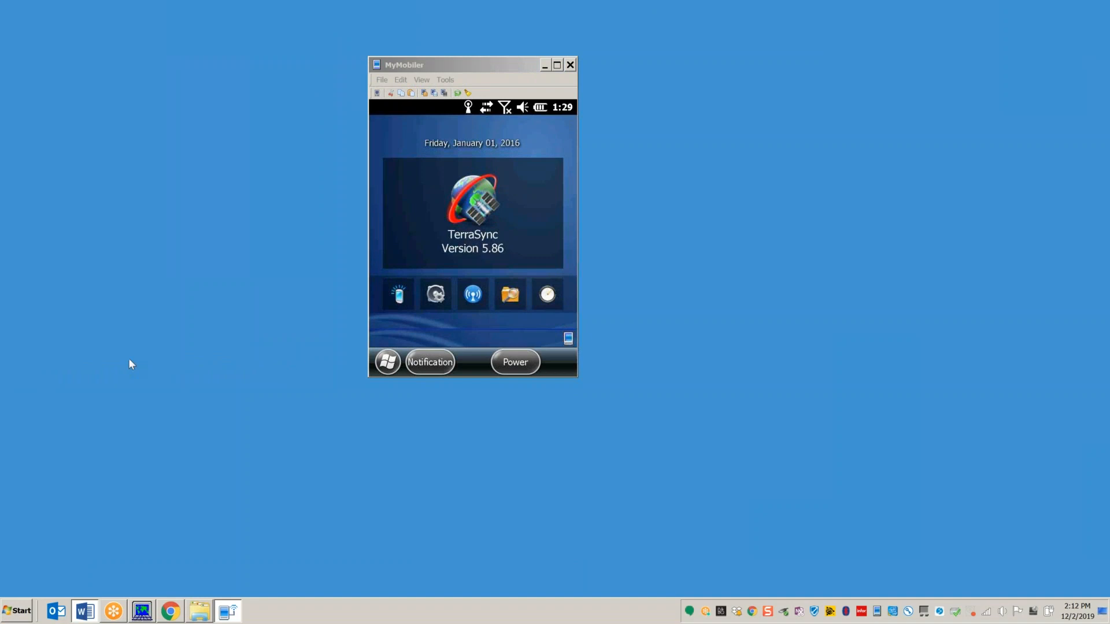
Step: Bring up the Atlanta Botanical Garden.docx outline and scroll to the TerraSync section
click(84, 611)
click(232, 520)
scroll(258, 468, down, 1)
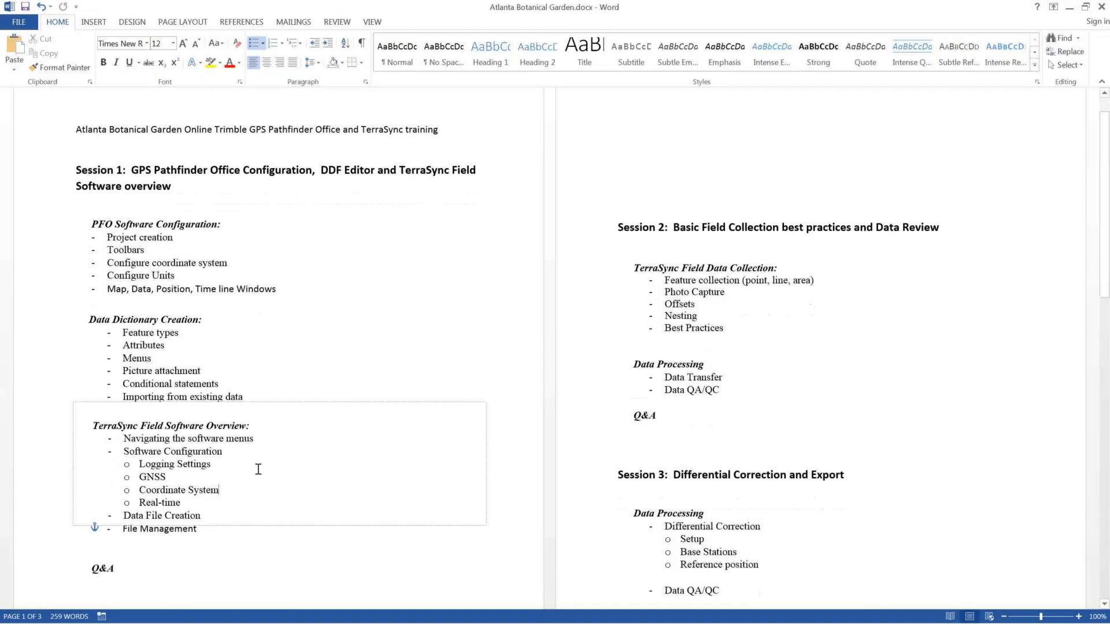
Step: Highlight the TerraSync Field Software Overview section and its list items
click(197, 524)
drag(196, 524, 93, 424)
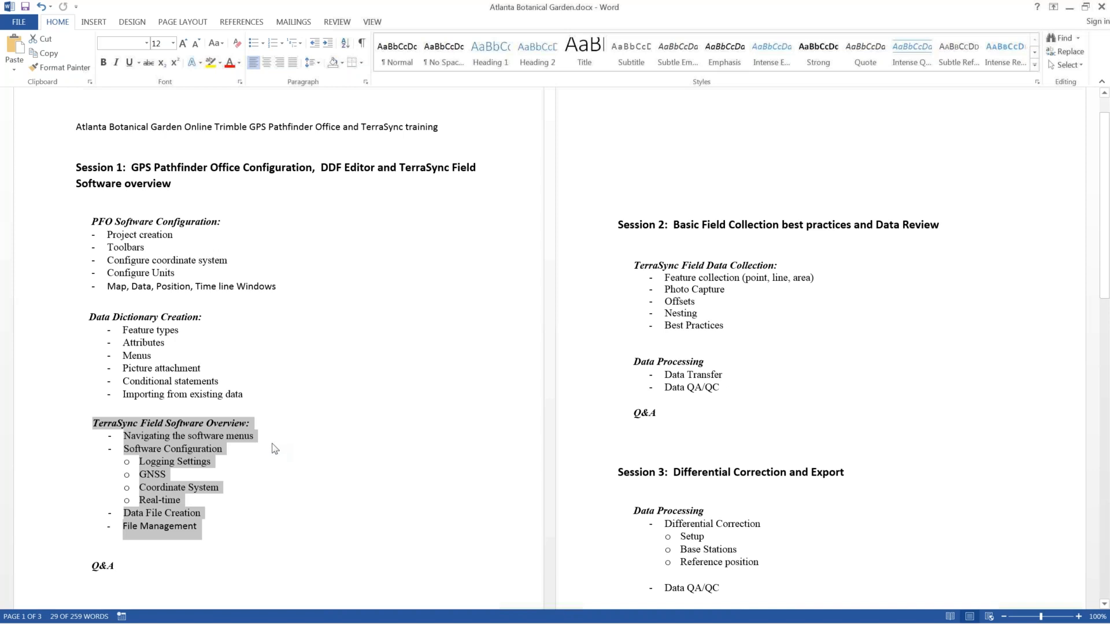
click(250, 437)
drag(220, 532, 92, 423)
Step: Highlight the Session 2 Field Data Collection and Data Processing topics, then minimize Word
drag(728, 325, 654, 268)
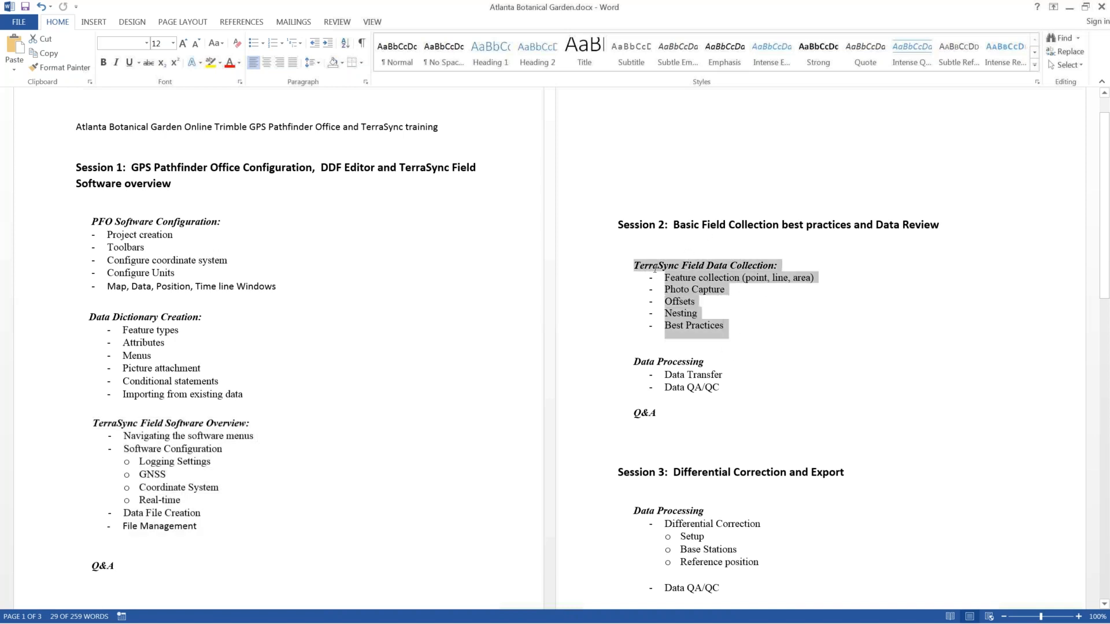
click(695, 368)
drag(695, 368, 707, 396)
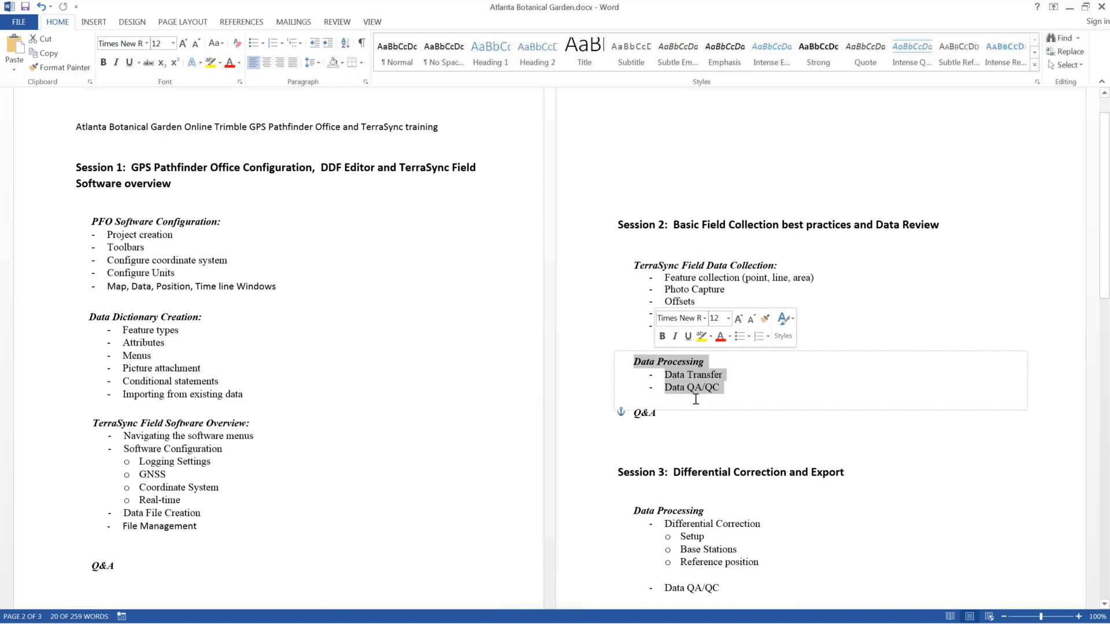
click(668, 416)
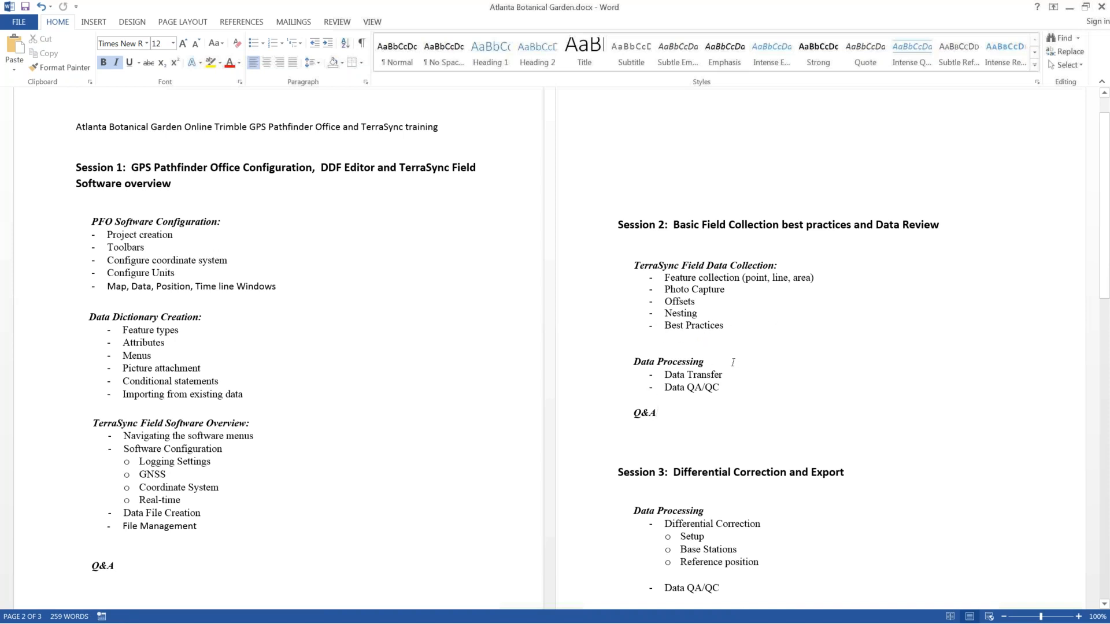
drag(665, 407, 618, 219)
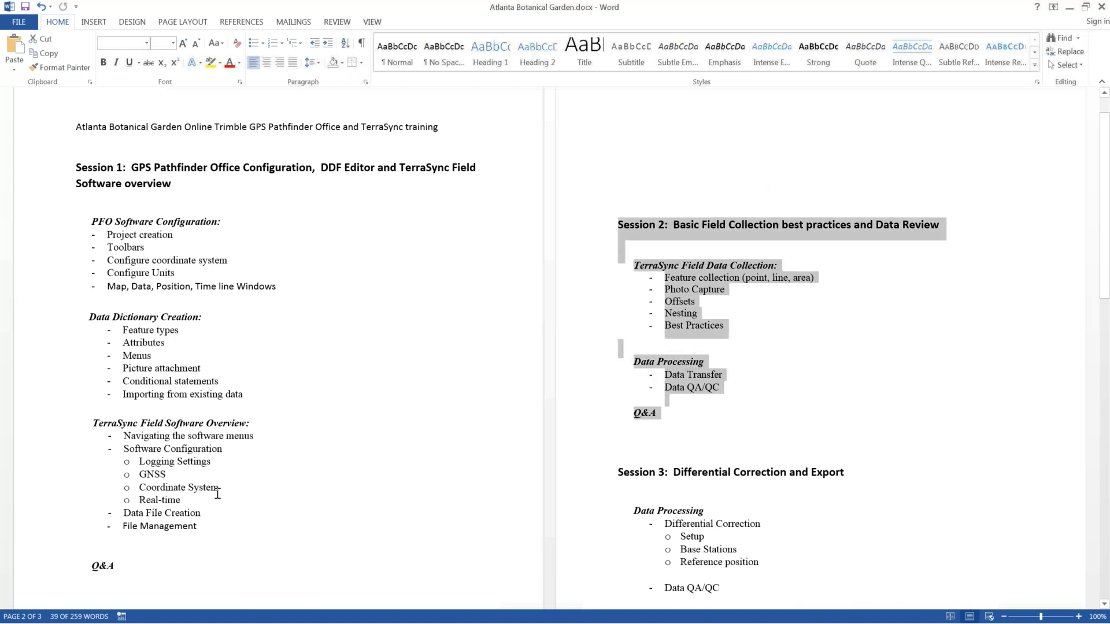
drag(206, 527, 95, 423)
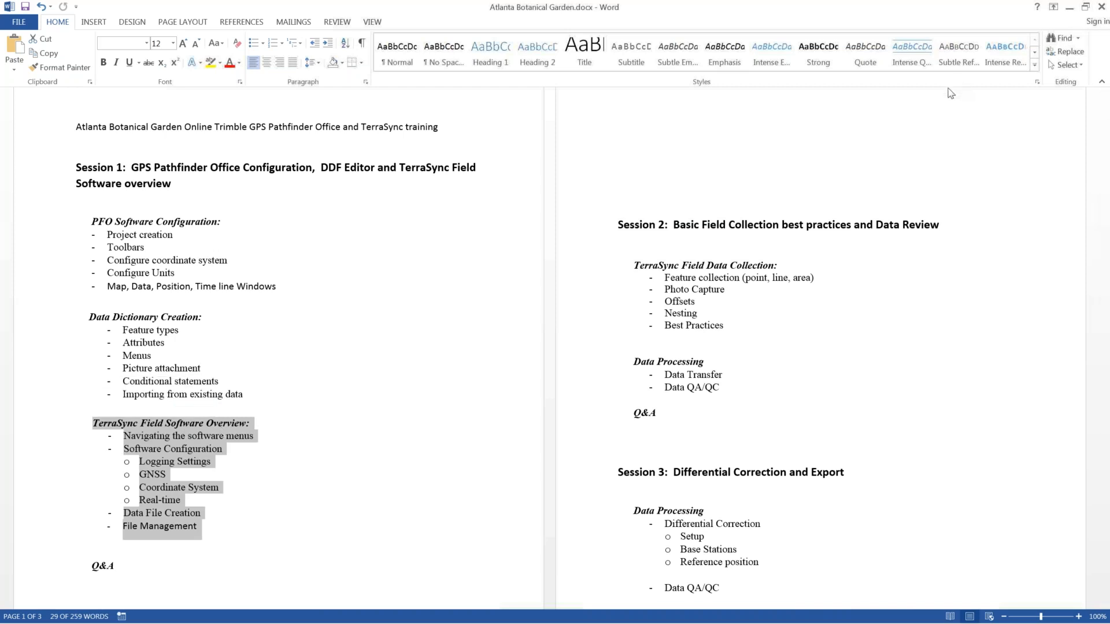
click(1069, 8)
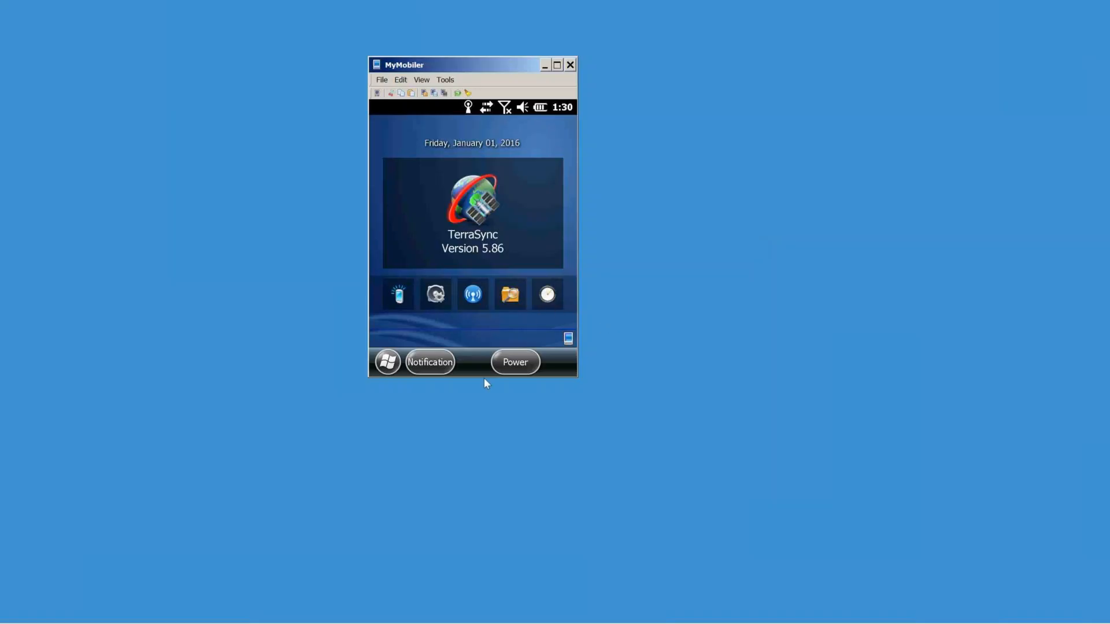
Step: Zoom the MyMobiler device view to 200% and reposition the enlarged window
click(421, 80)
mouse_move(445, 132)
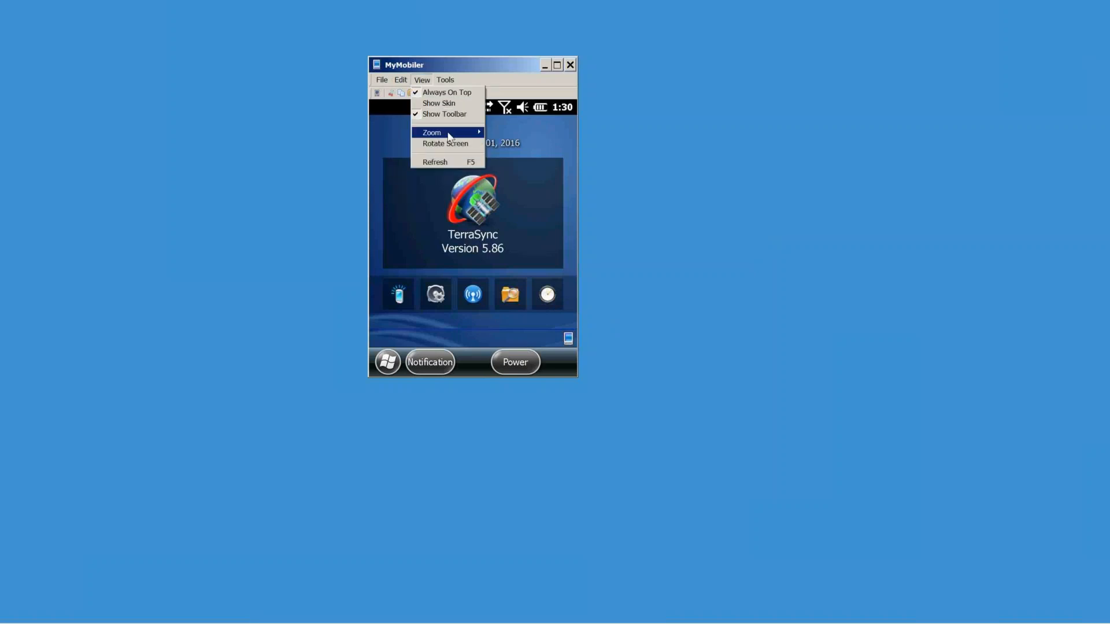
click(506, 184)
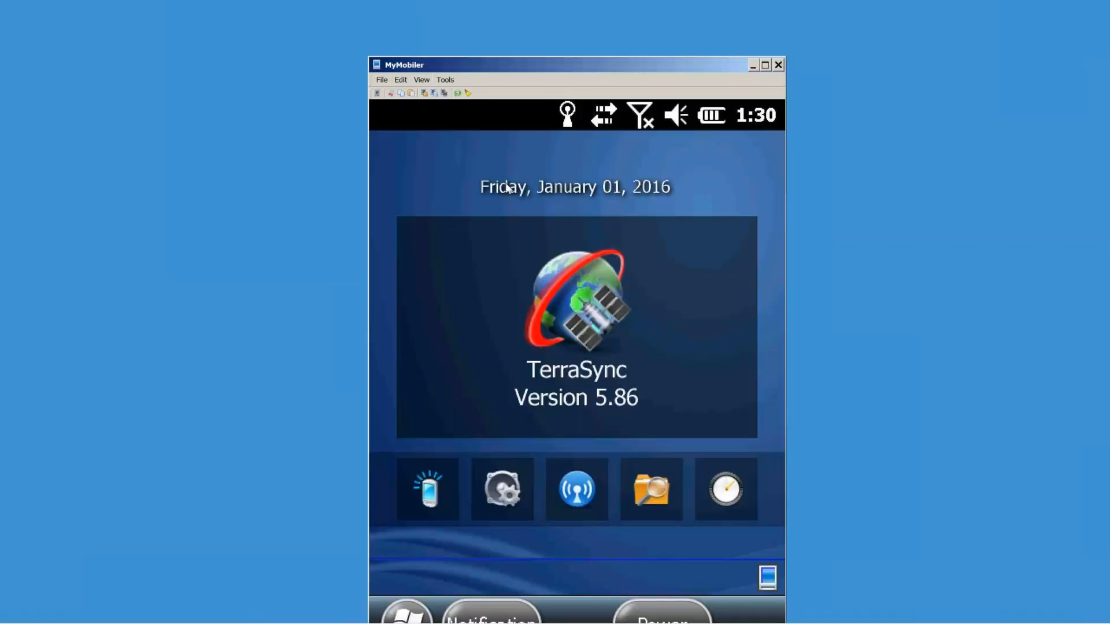
drag(611, 62, 529, 16)
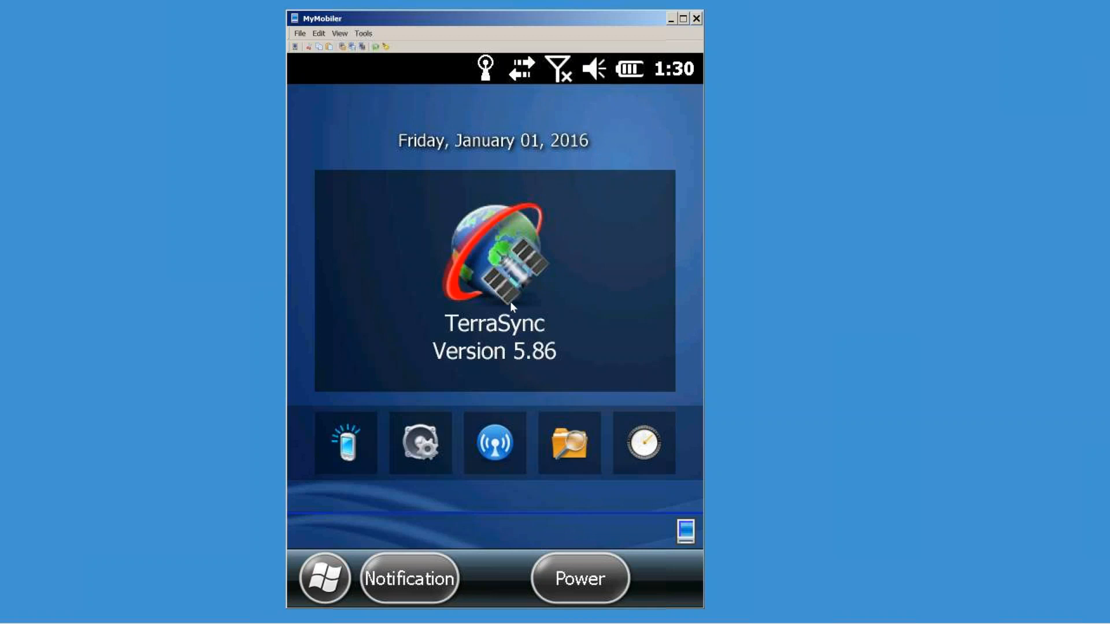
Step: Open and close the device Start screen, then launch TerraSync to its edition chooser
click(326, 578)
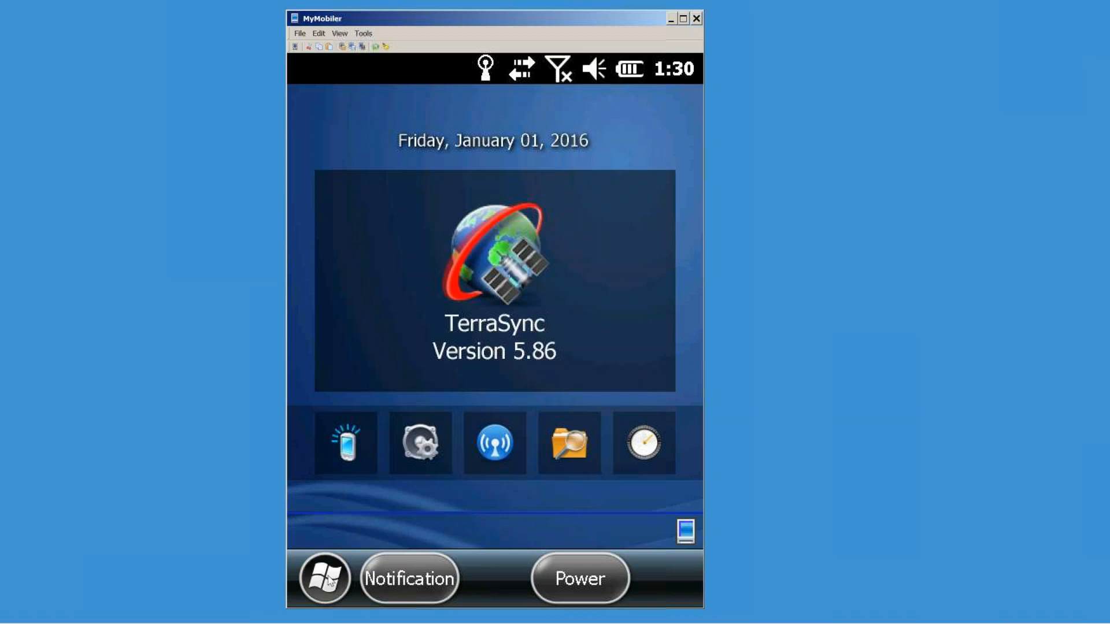
scroll(570, 400, down, 5)
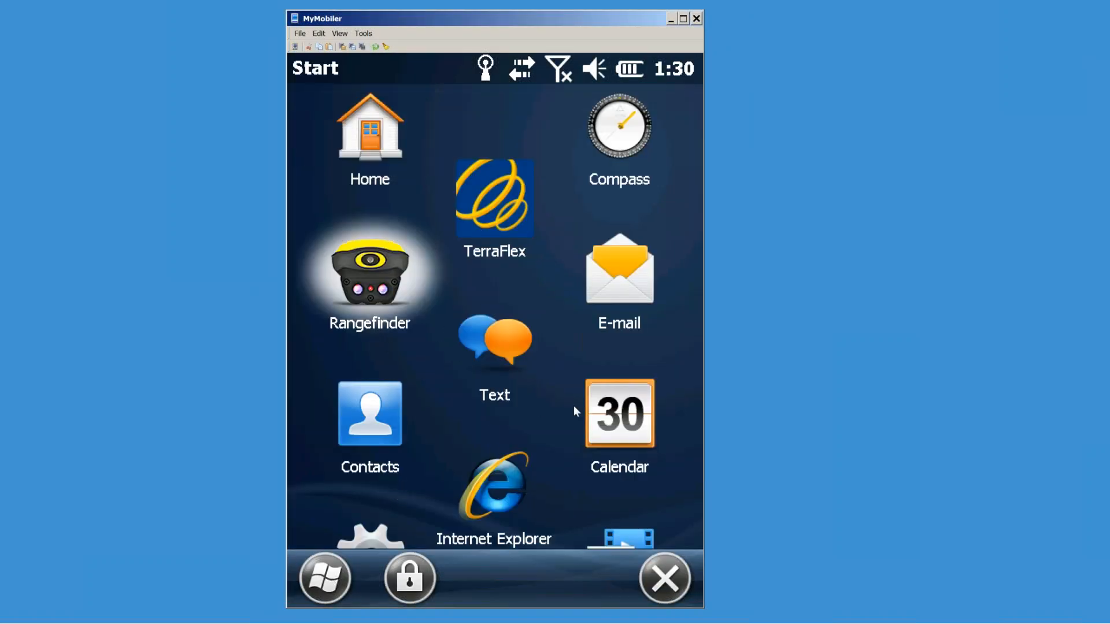
click(656, 586)
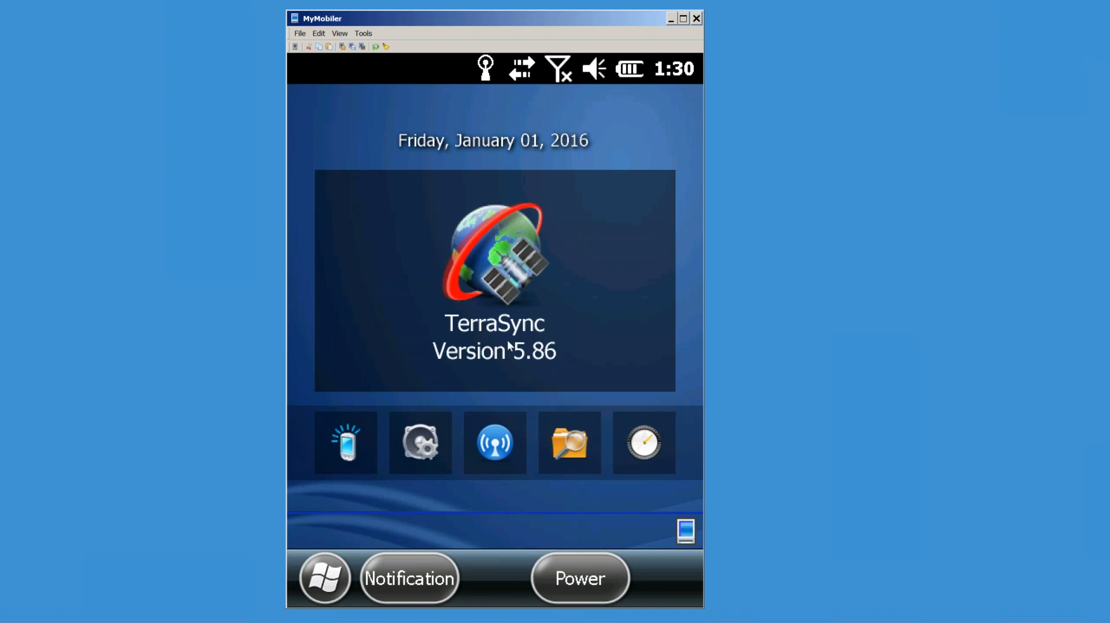
click(504, 296)
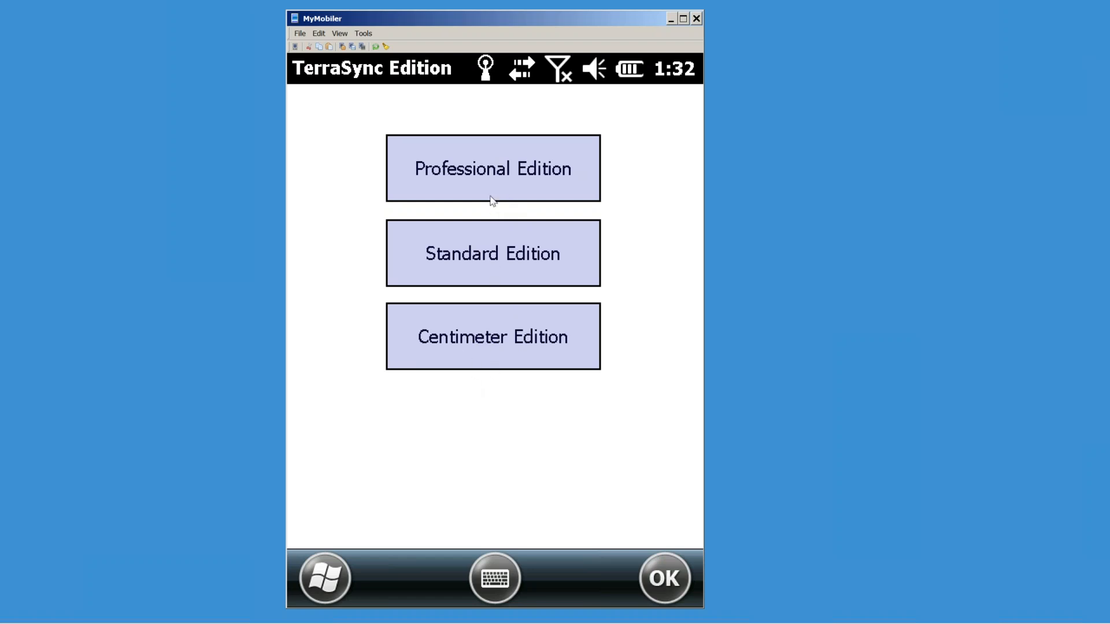
Step: Start TerraSync's Professional Edition, dismiss the unsupported receiver warning, and quit TerraSync
click(487, 178)
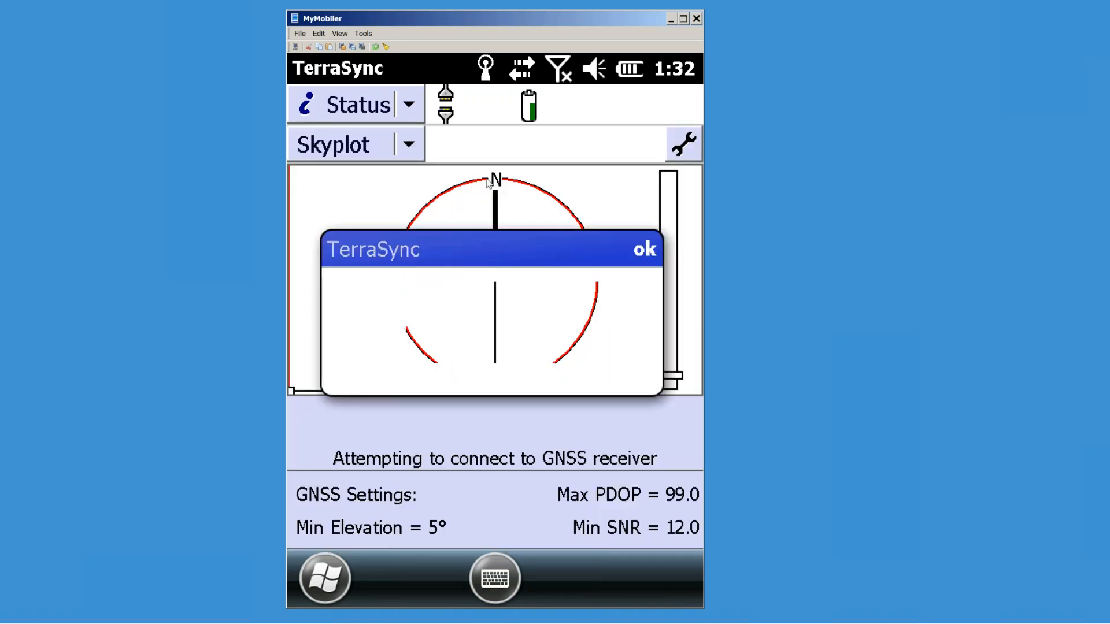
click(646, 251)
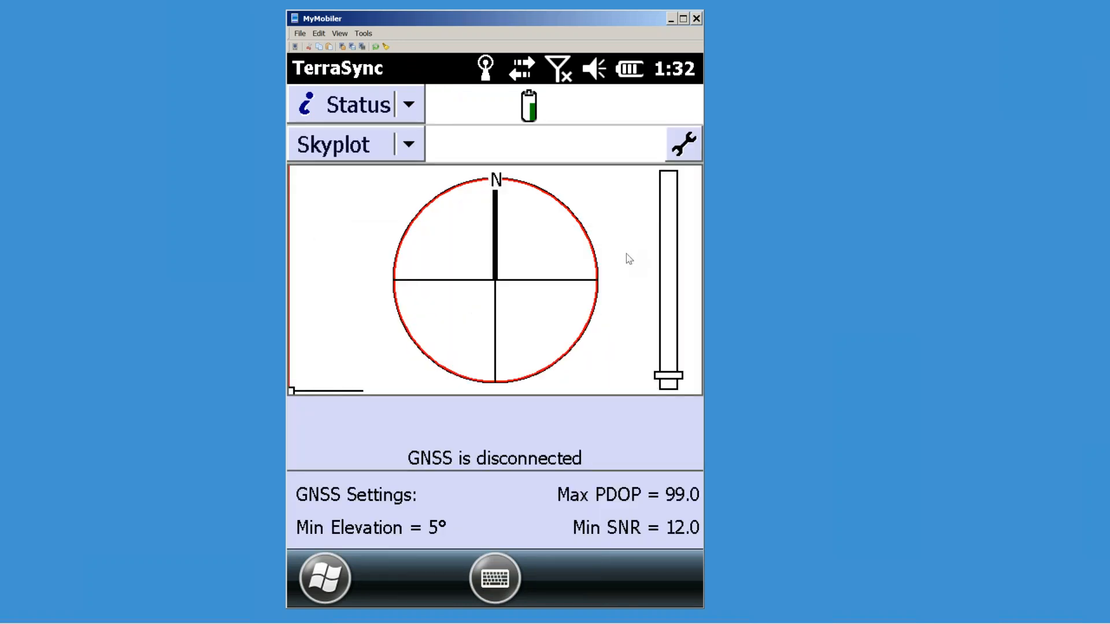
click(408, 106)
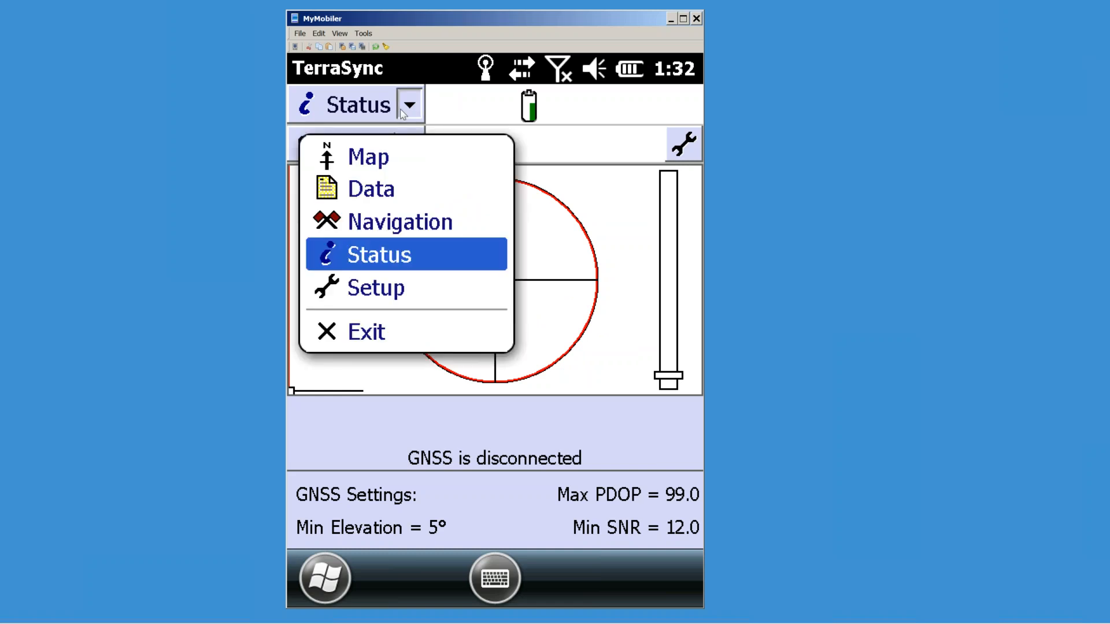
click(387, 332)
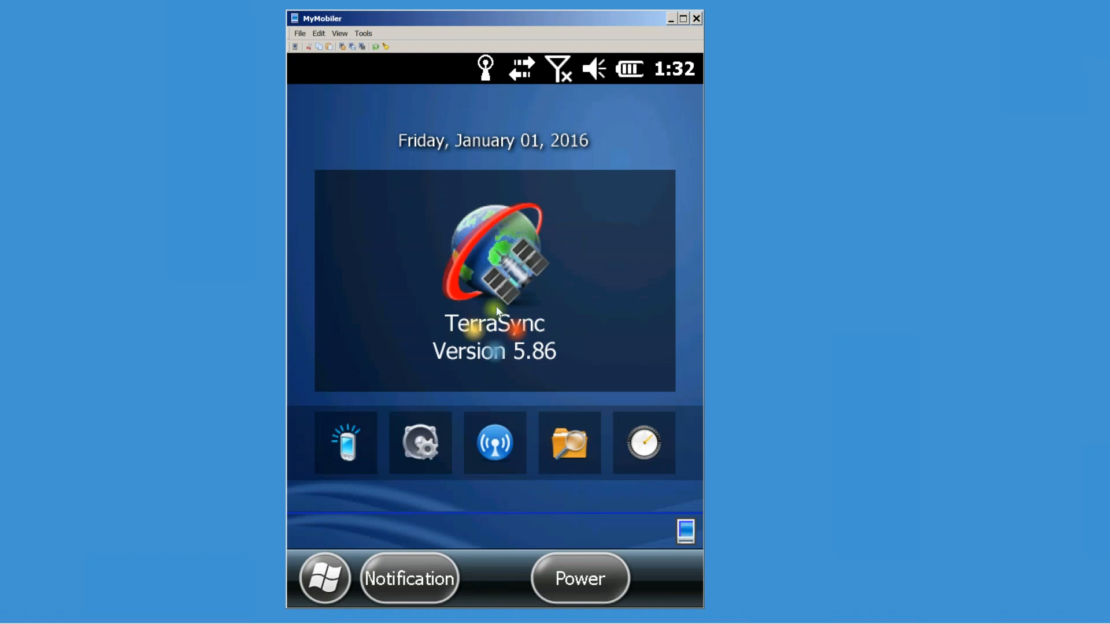
Step: Relaunch TerraSync in the Centimeter Edition and open its section list
click(497, 311)
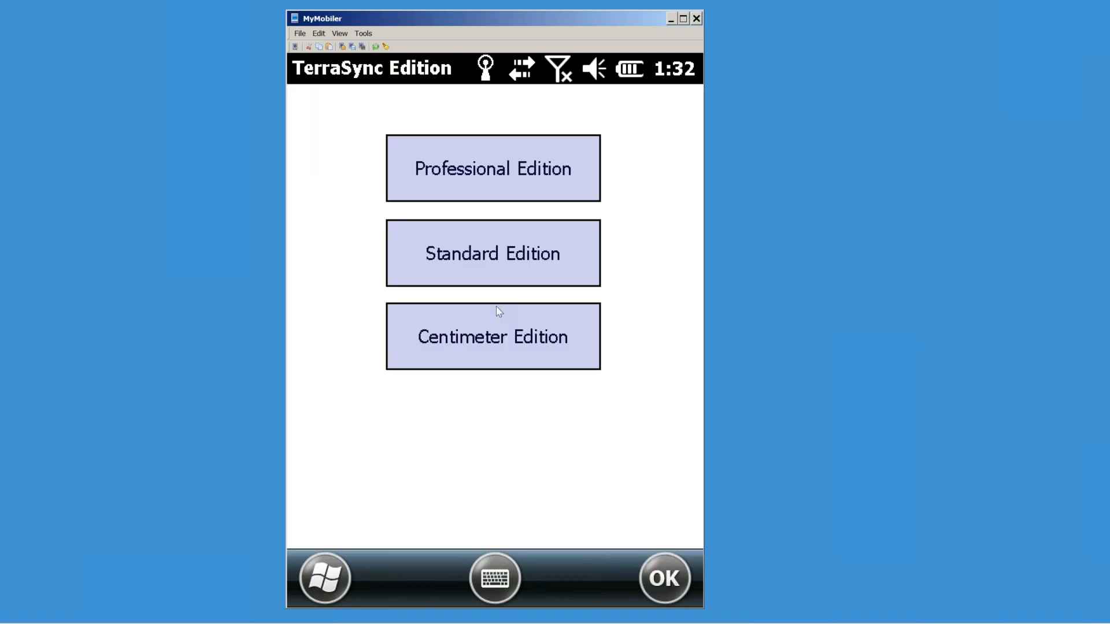
click(554, 343)
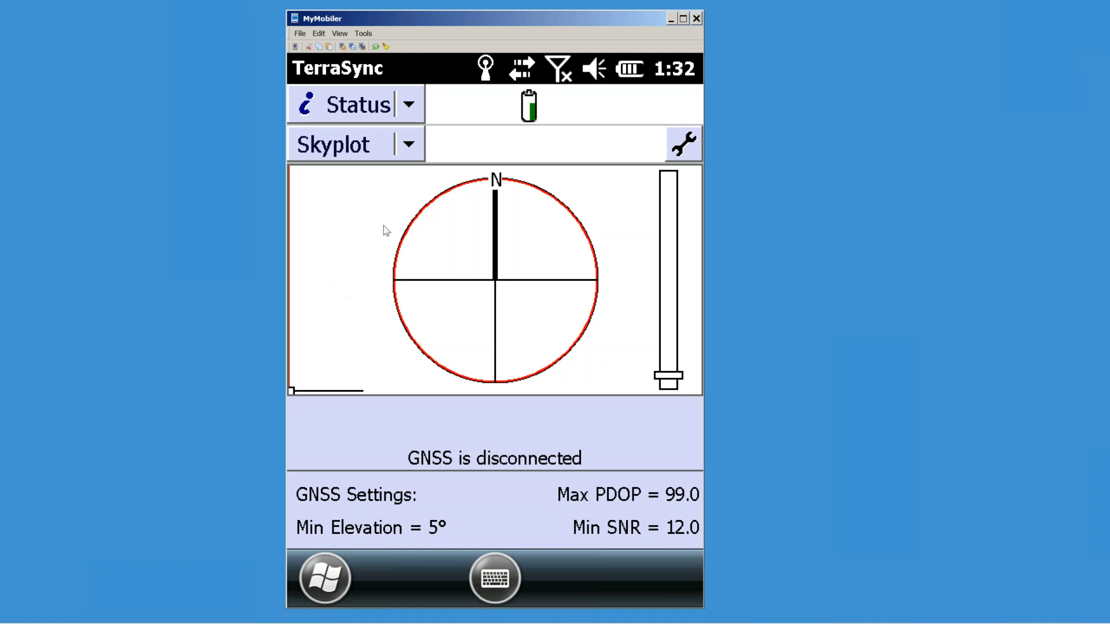
click(410, 106)
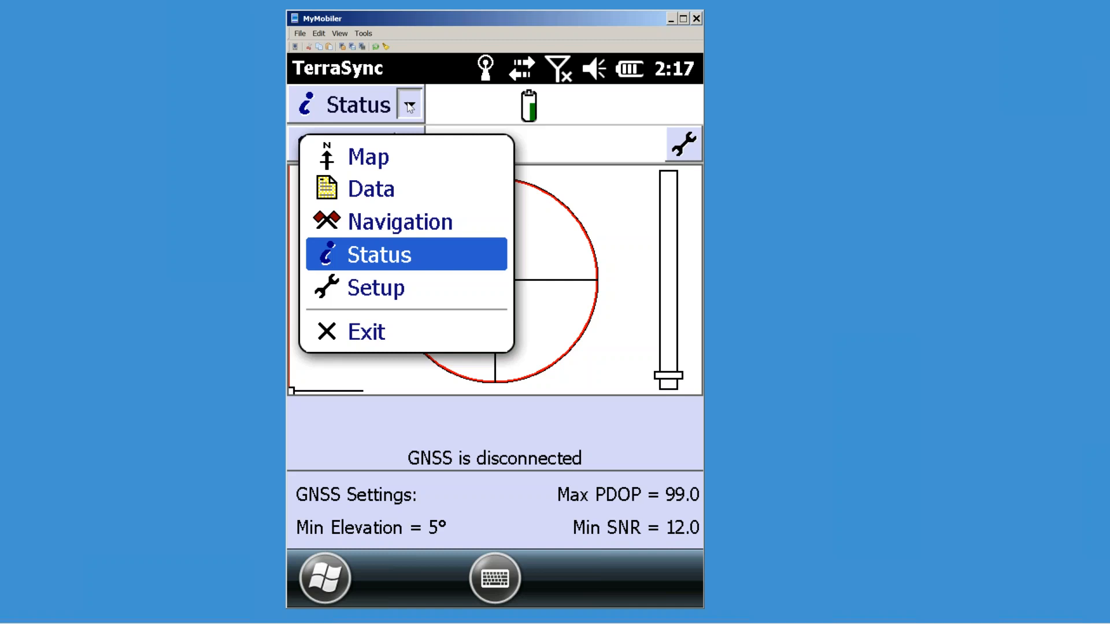
Step: Look through the Navigation and Data sections, then switch to the Setup section
click(414, 223)
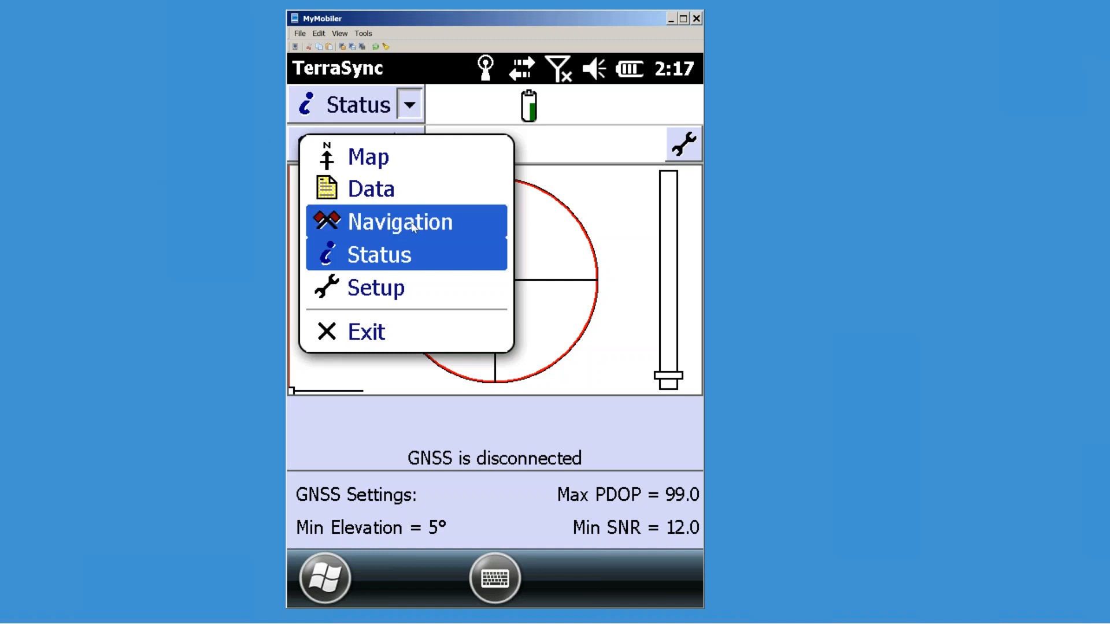
click(408, 106)
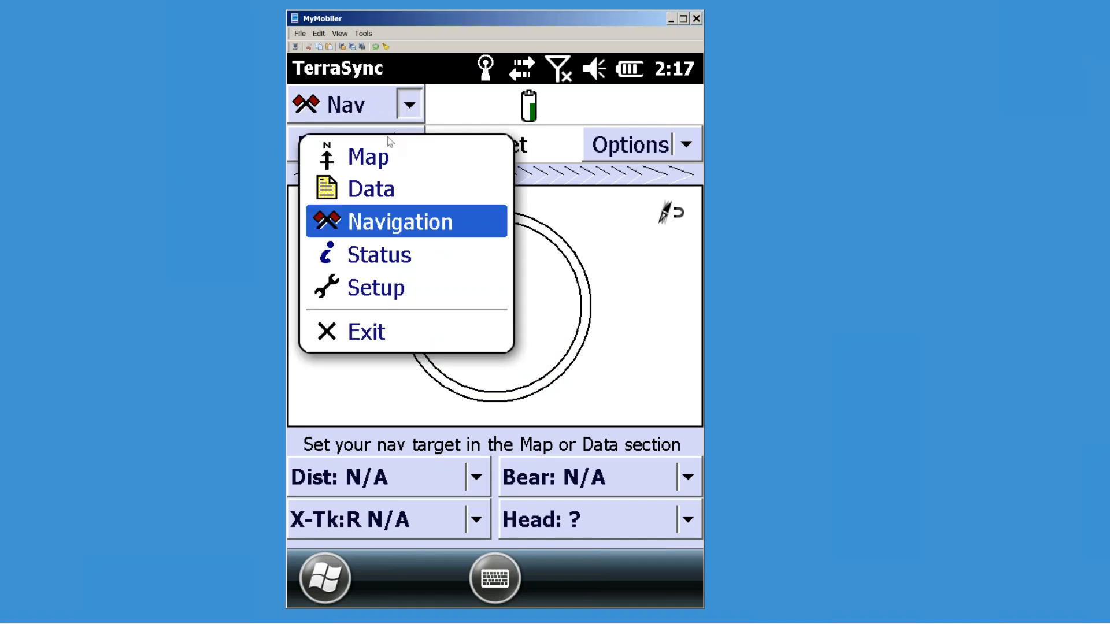
click(373, 193)
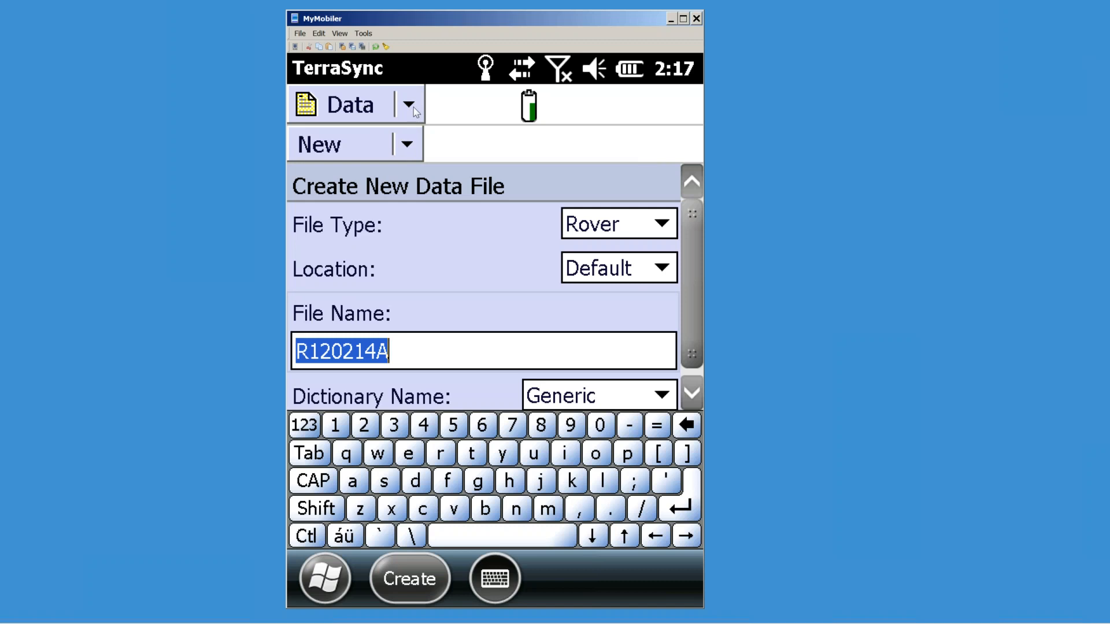
click(408, 144)
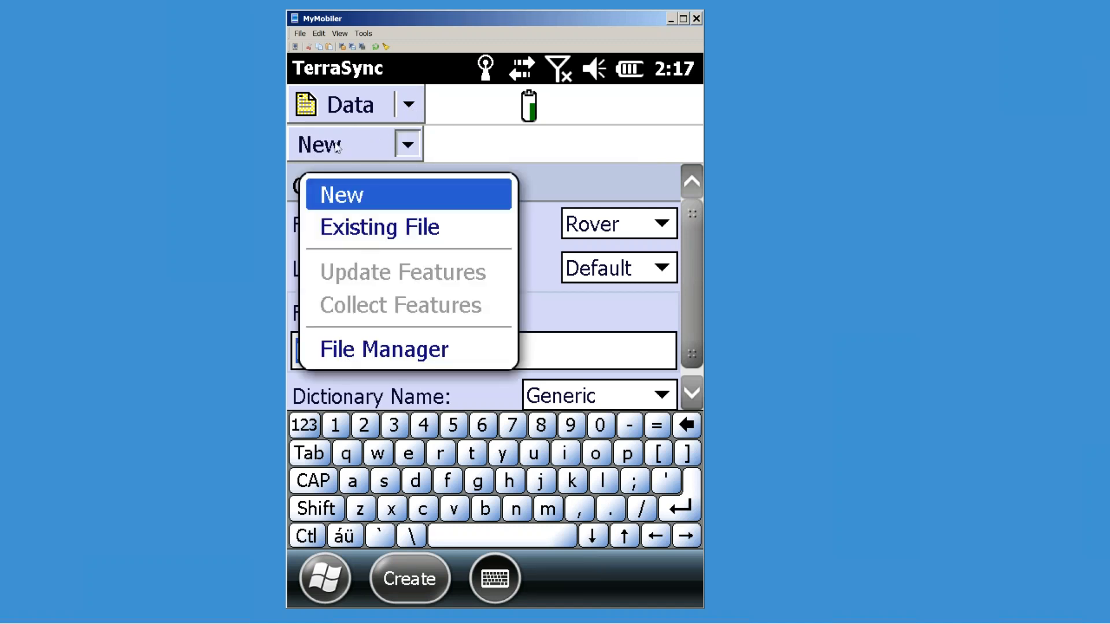
click(407, 111)
click(408, 107)
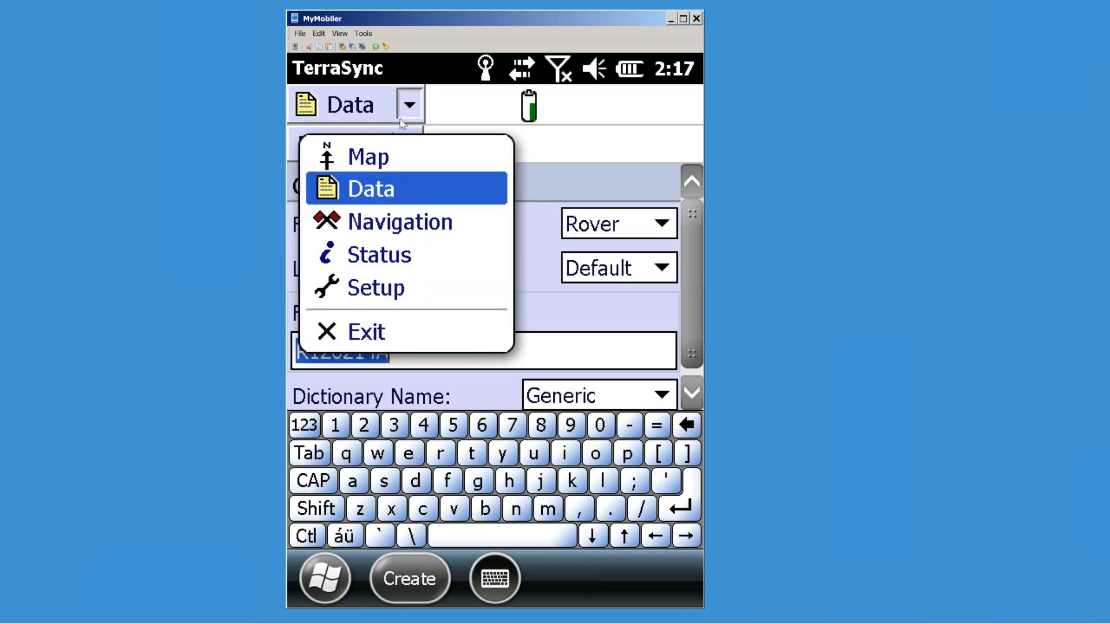
click(392, 296)
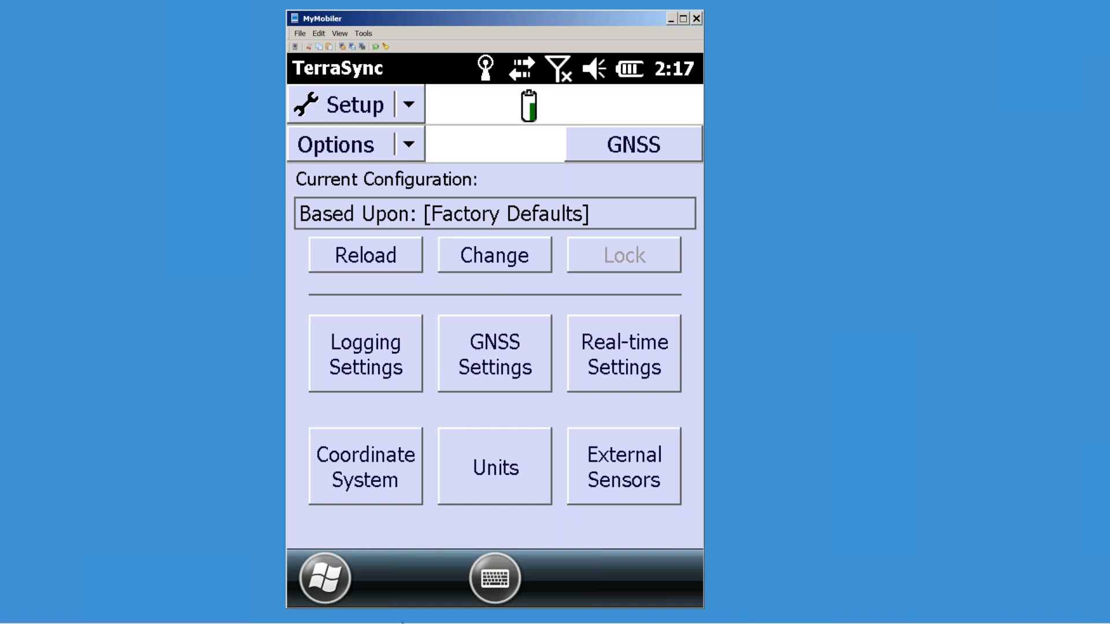
click(149, 614)
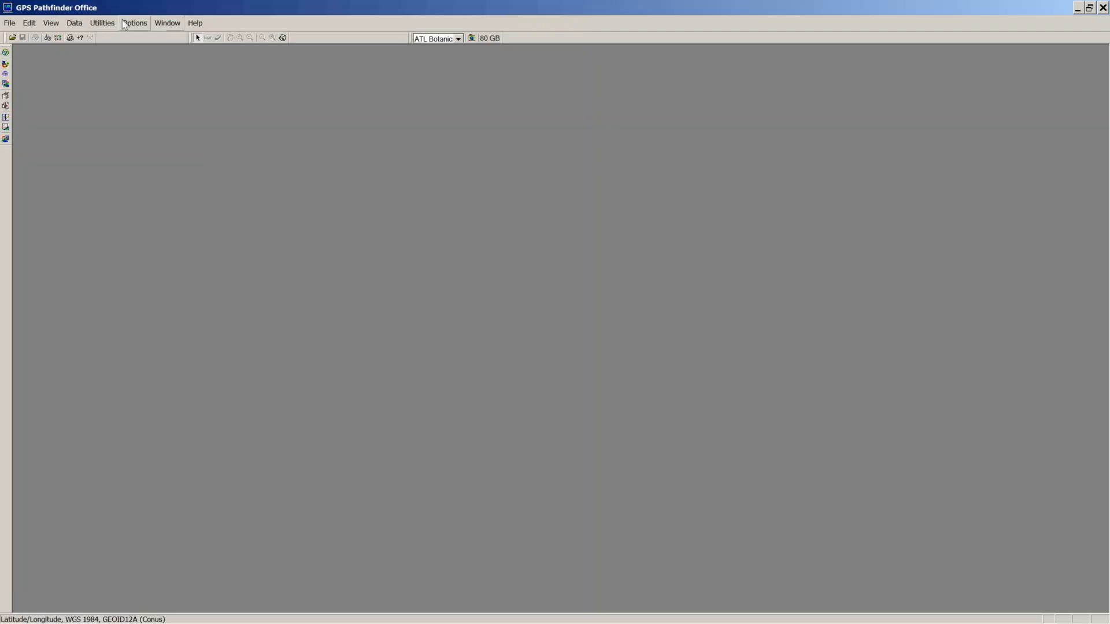
click(102, 23)
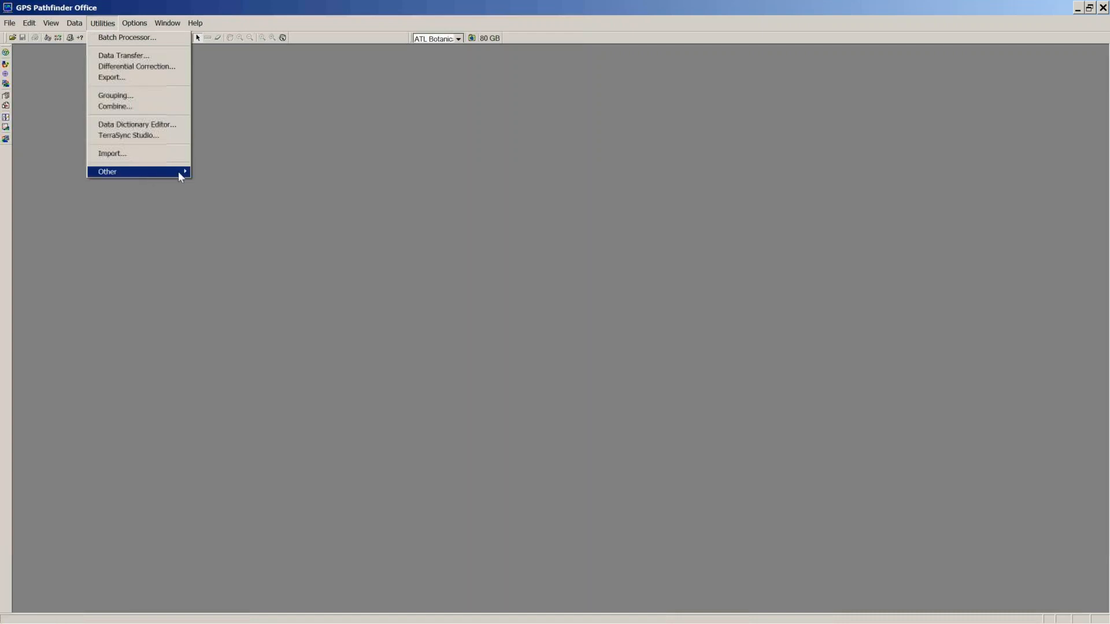
mouse_move(175, 172)
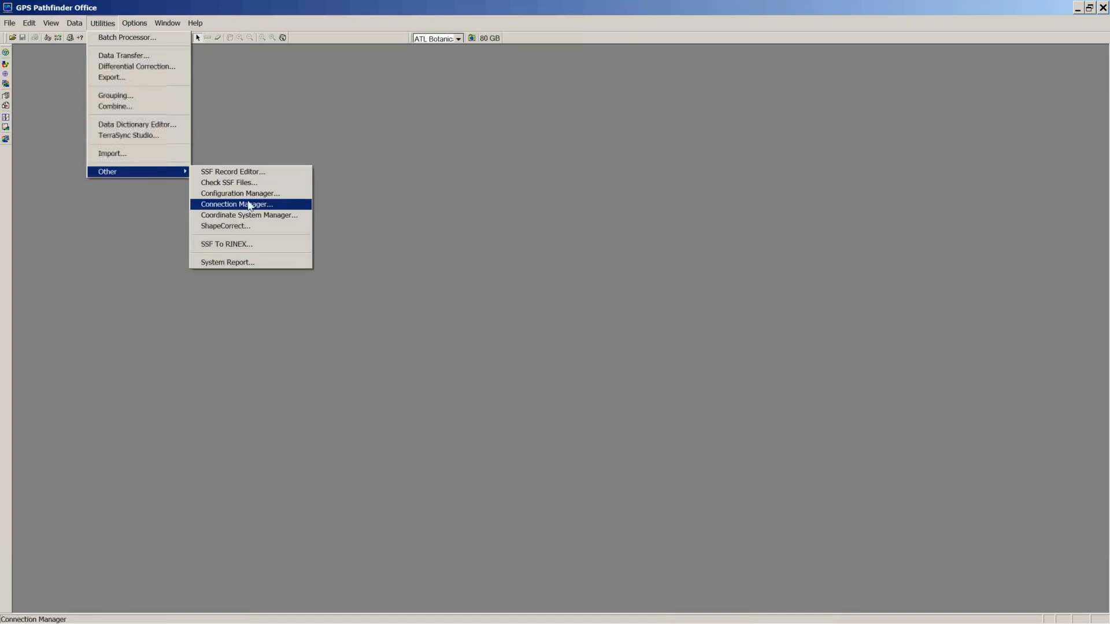
click(243, 193)
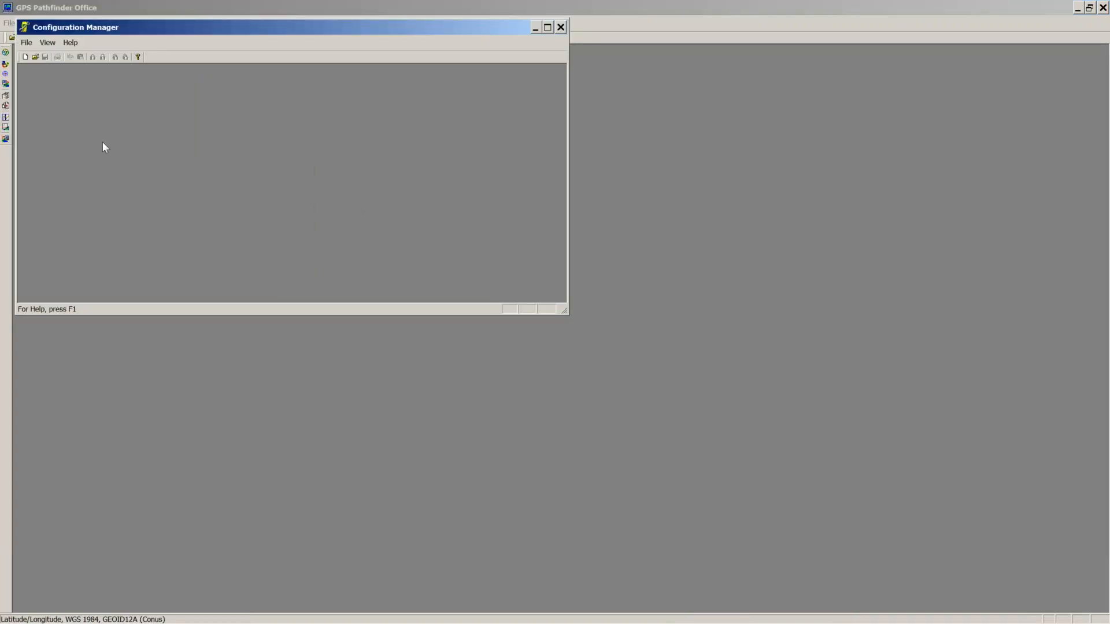
click(27, 45)
click(42, 57)
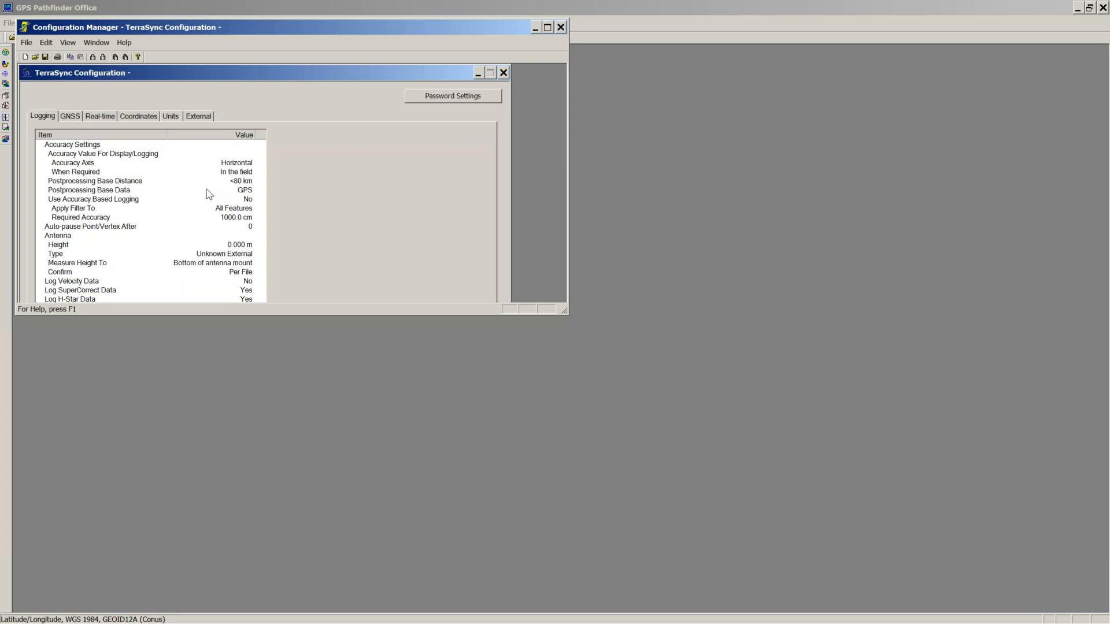
click(560, 28)
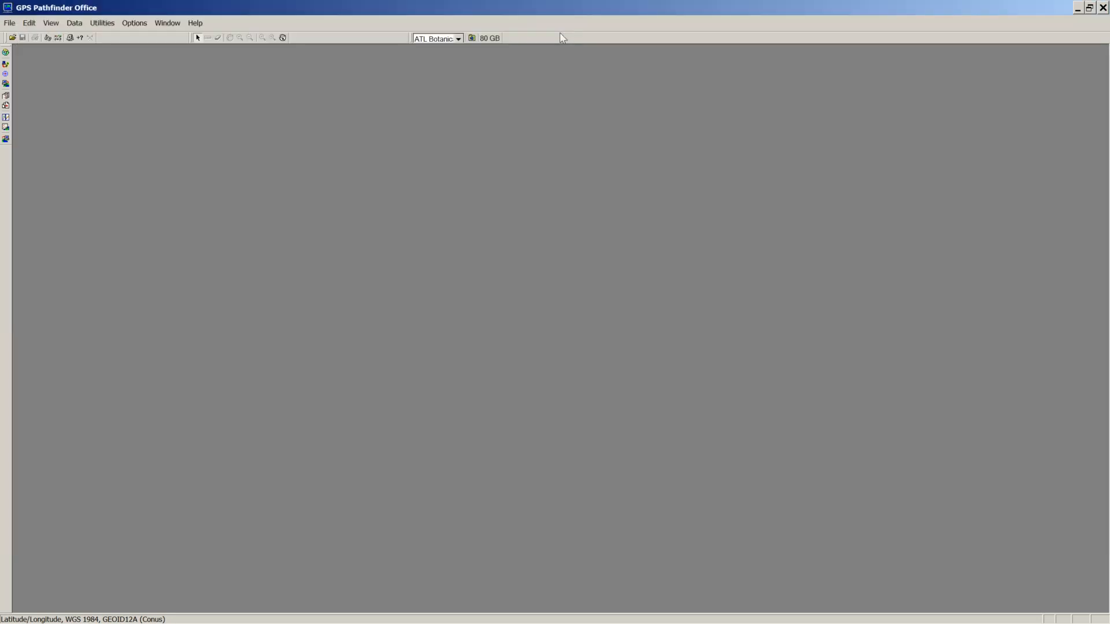
click(1078, 8)
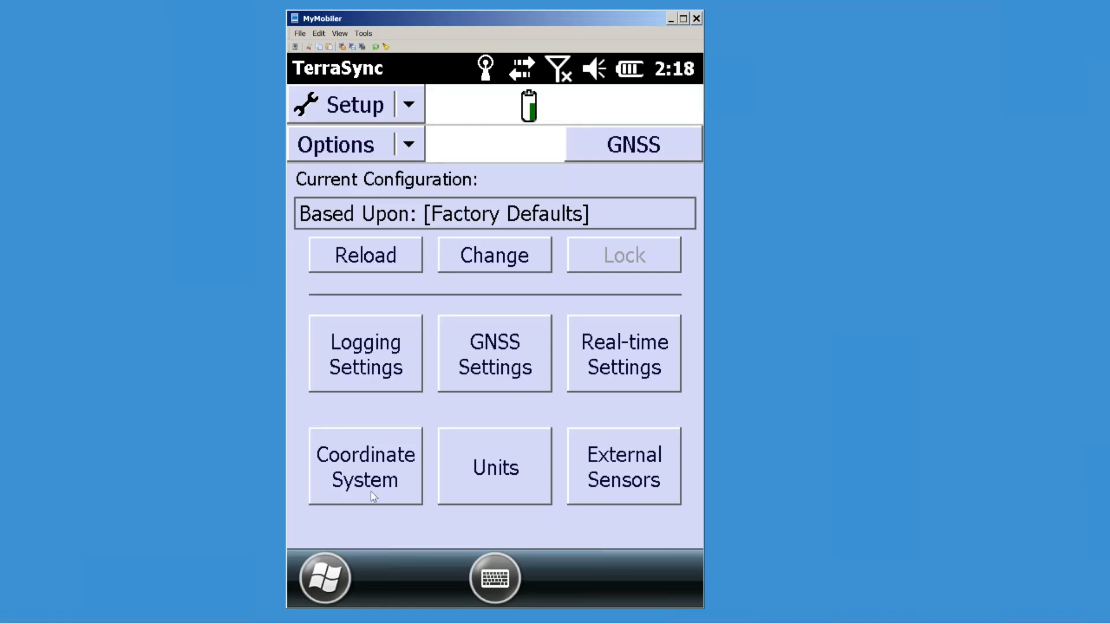
Step: Reload the Factory Defaults configuration, cancelling the configuration chooser before and after
click(502, 260)
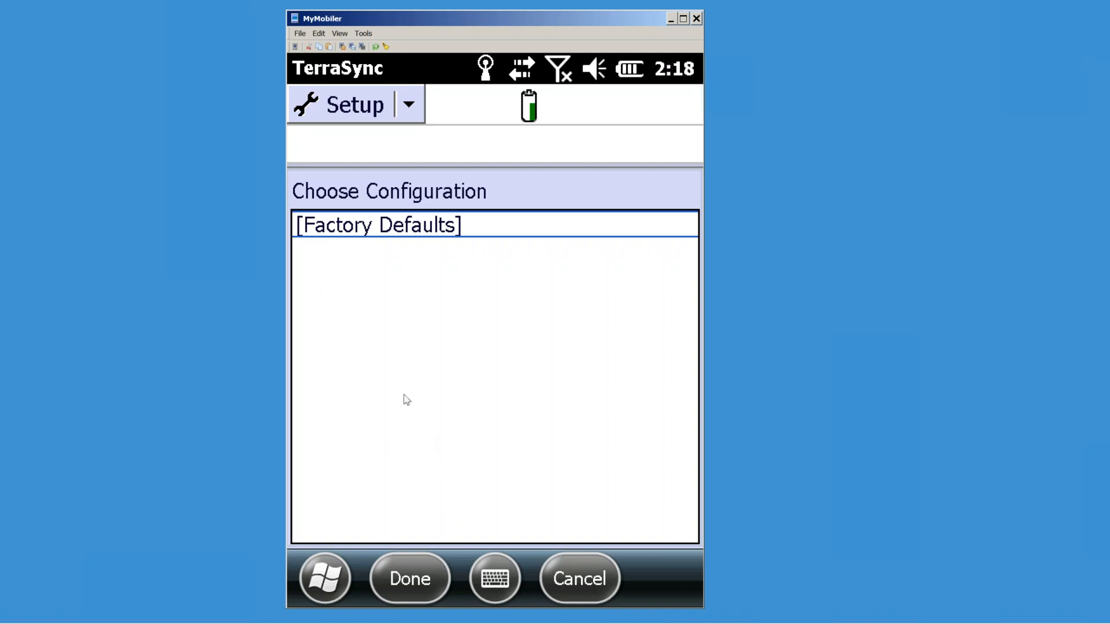
click(577, 584)
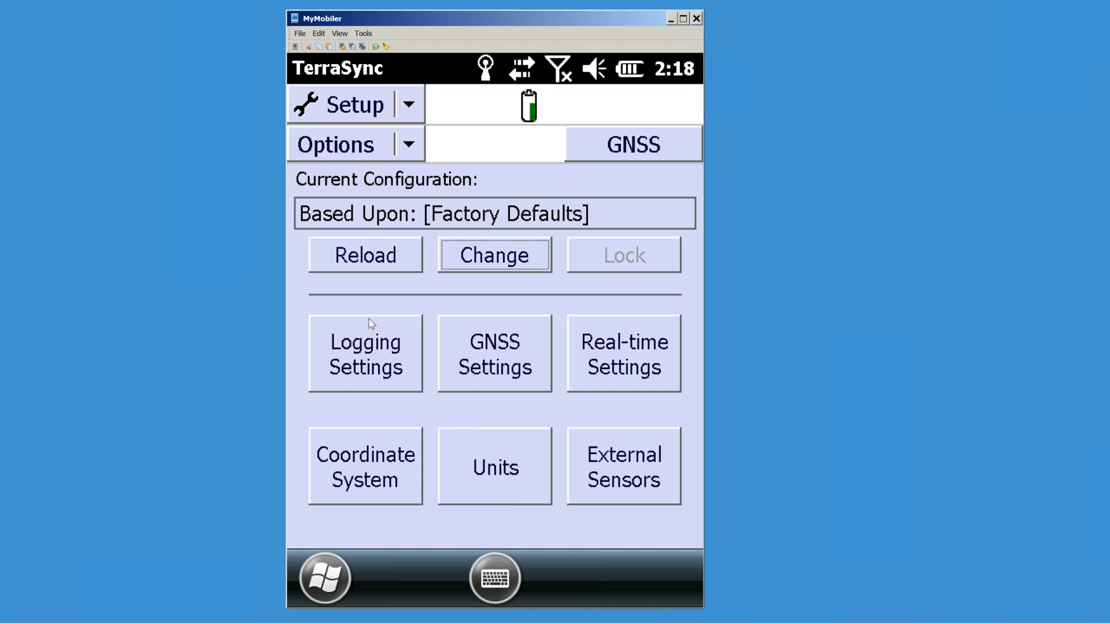
click(377, 260)
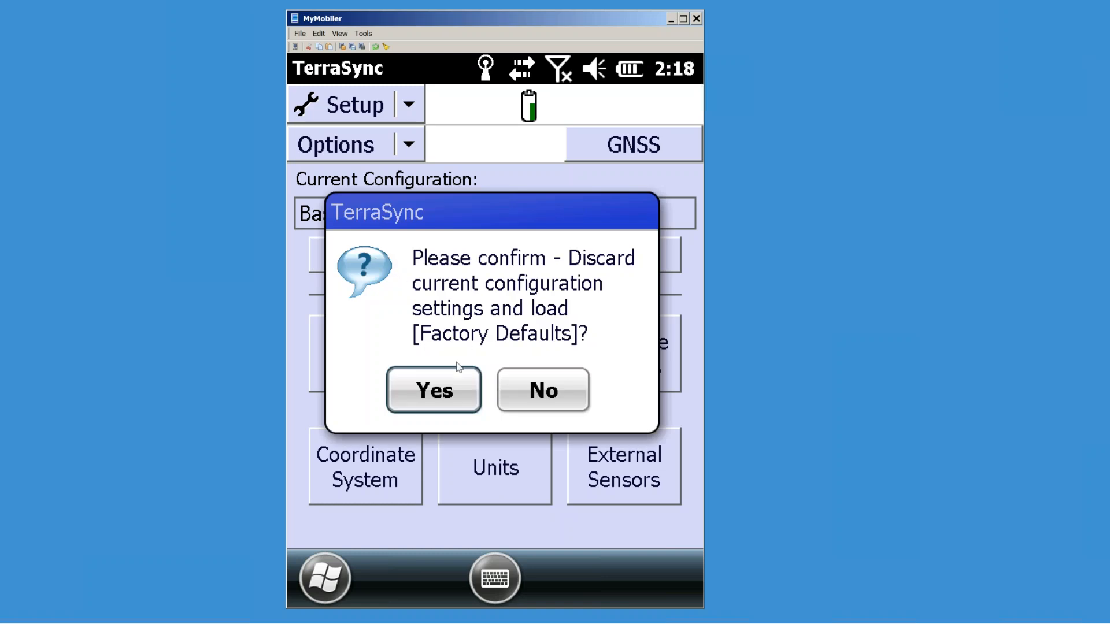
click(439, 392)
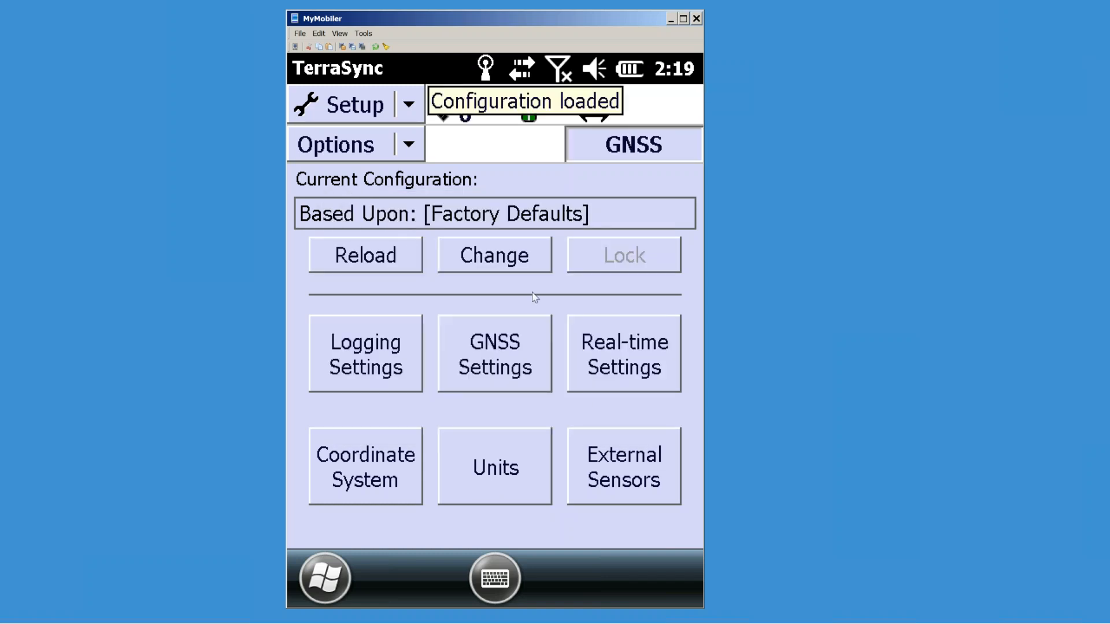
click(500, 260)
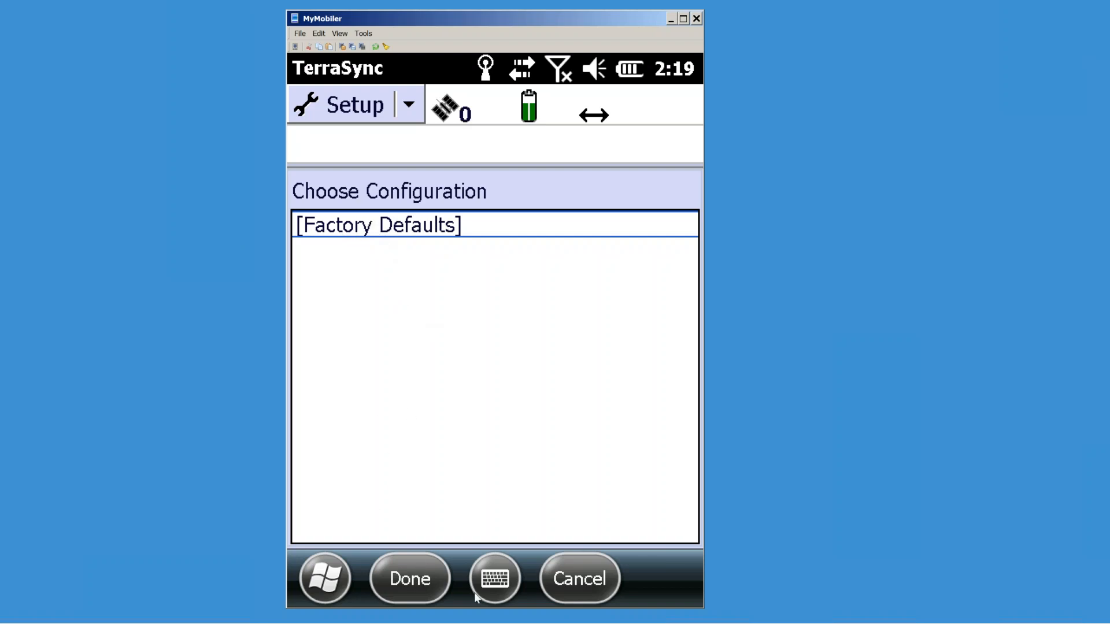
click(601, 589)
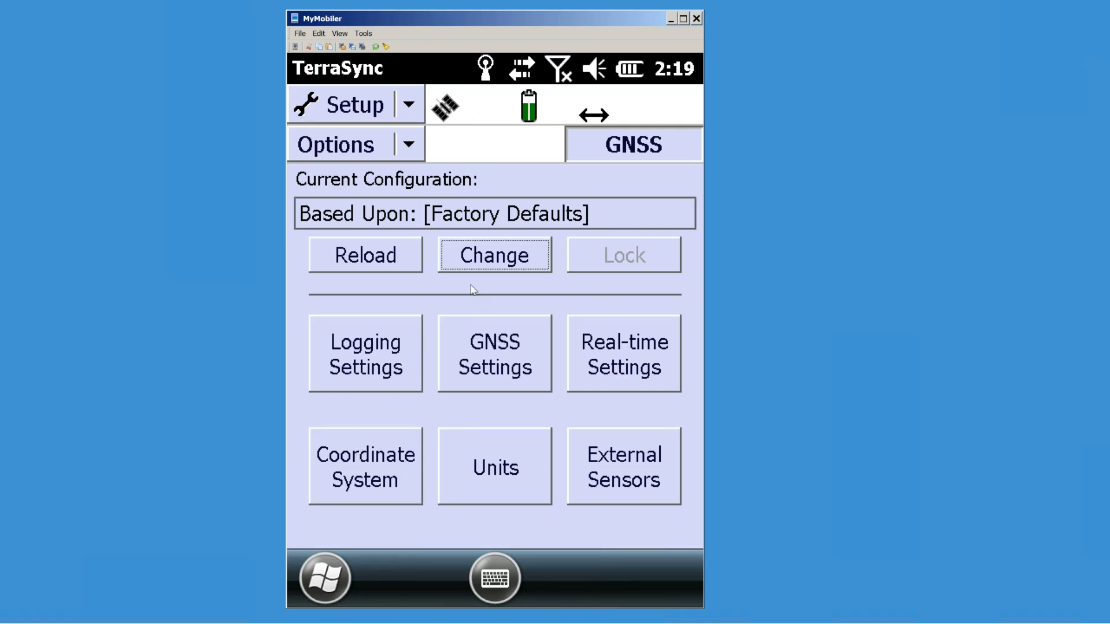
Step: Set units to US Survey Feet distance, Square Feet area and Miles per Hour velocity
click(507, 469)
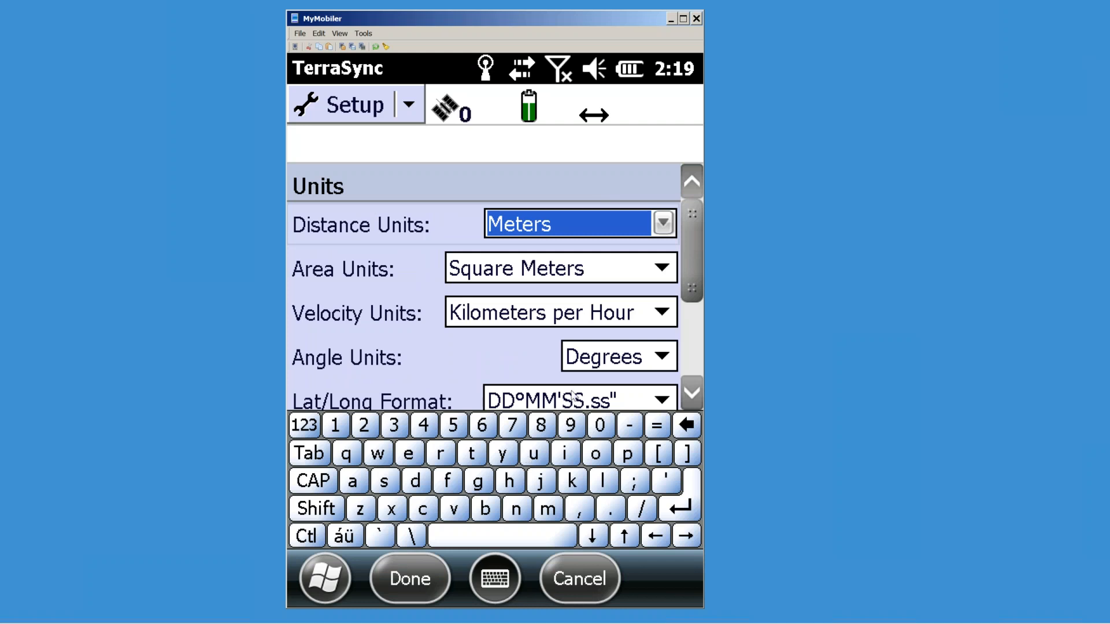
click(663, 223)
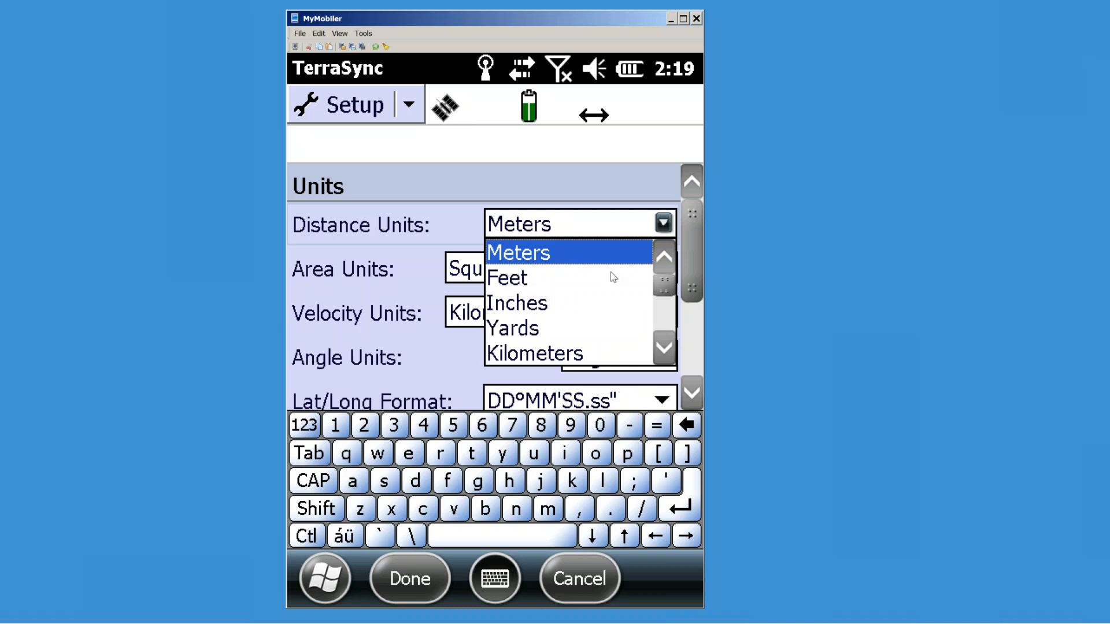
drag(664, 283, 664, 317)
click(559, 331)
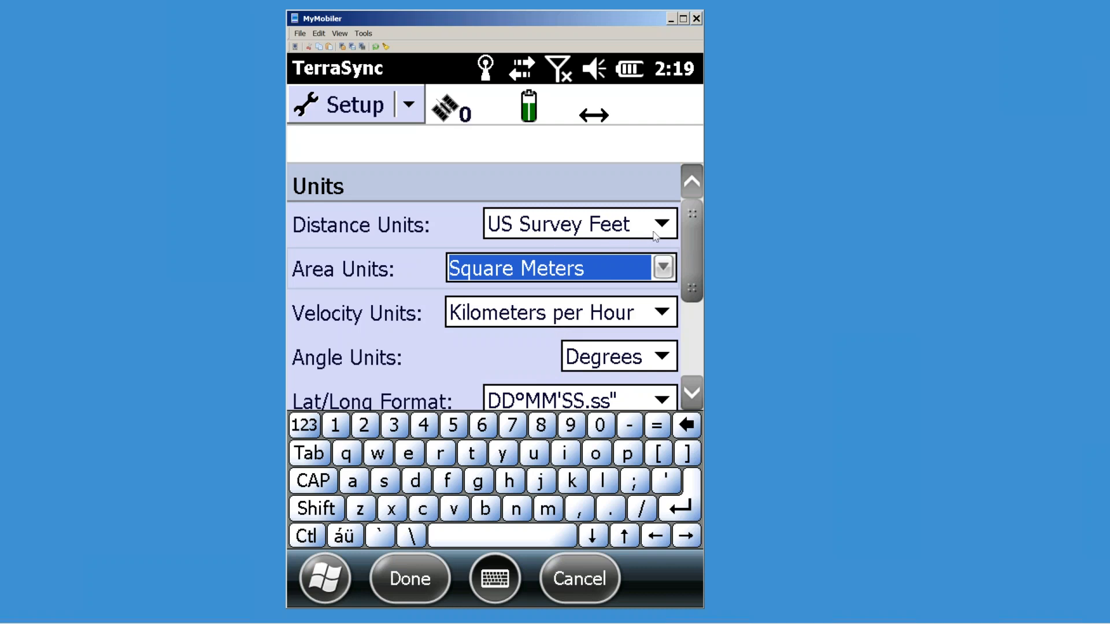
click(646, 275)
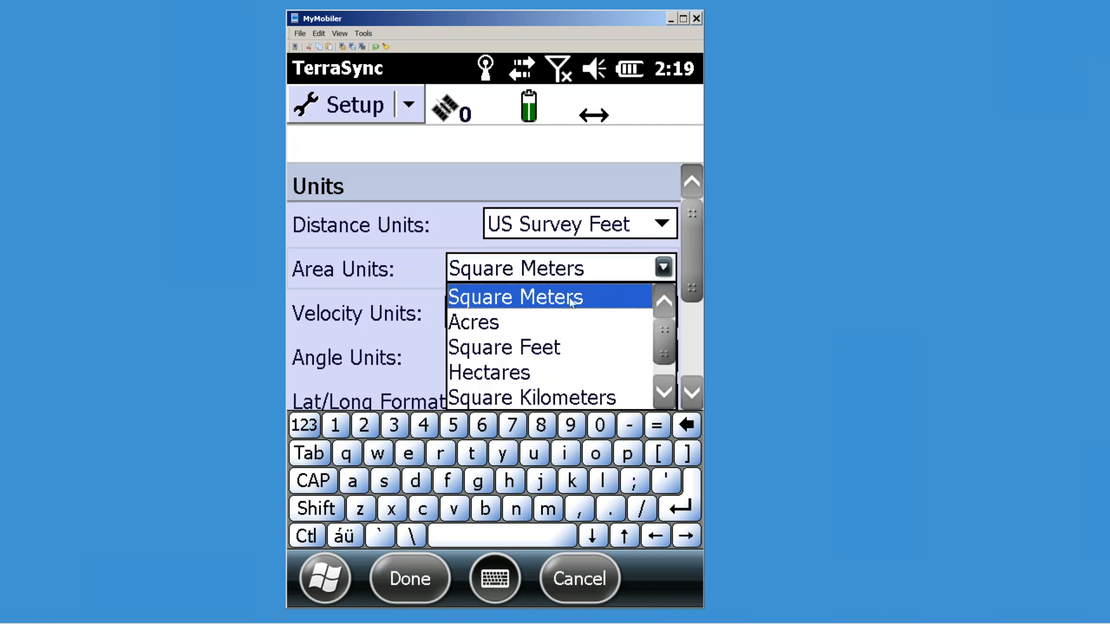
click(516, 350)
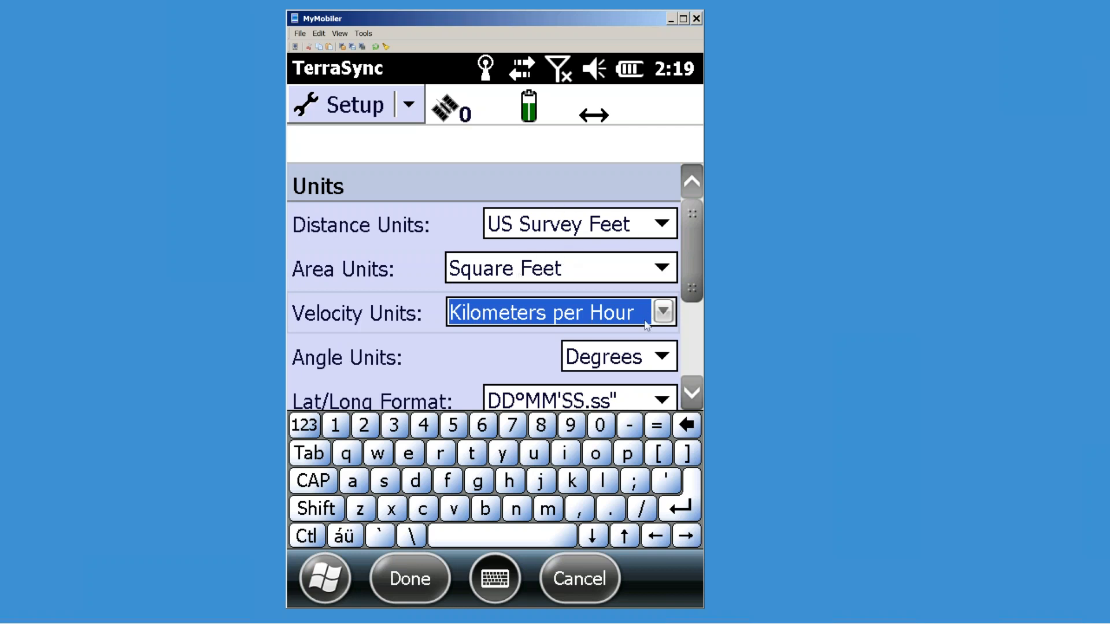
click(662, 312)
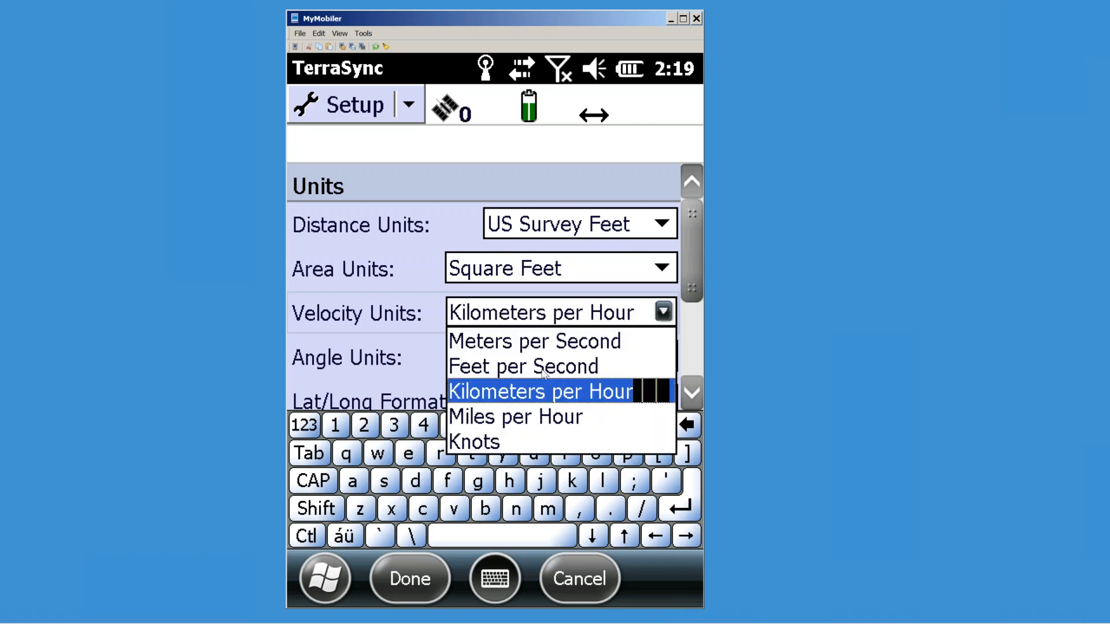
click(508, 420)
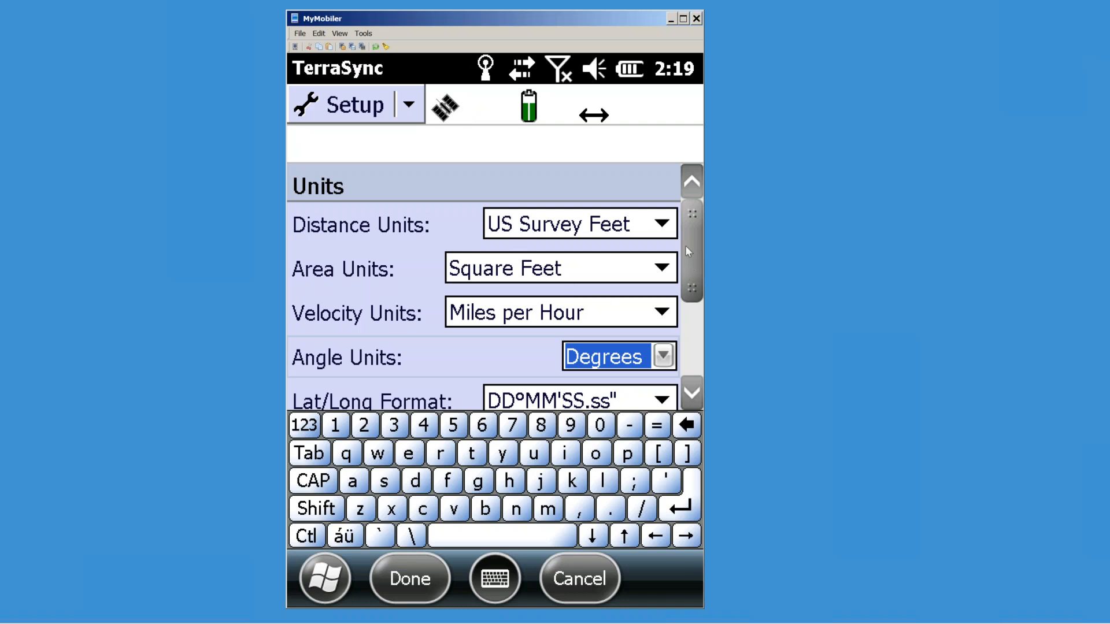
Step: Set lat/long format to DD.ddd°, keep Horizontal/Vertical offsets, and save the units
drag(689, 240, 693, 272)
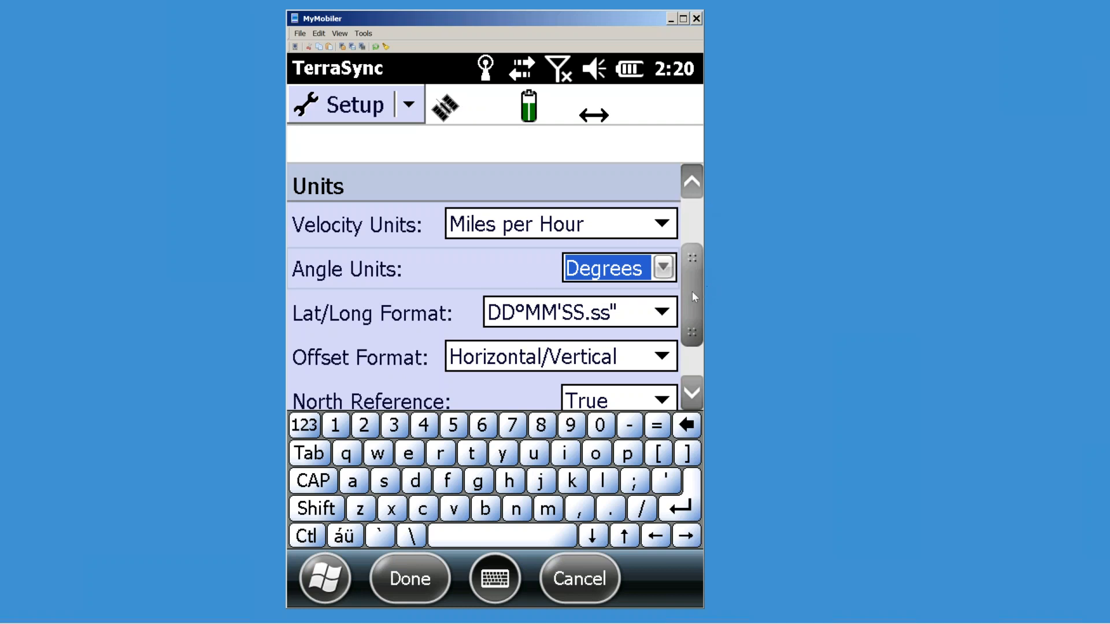
click(663, 314)
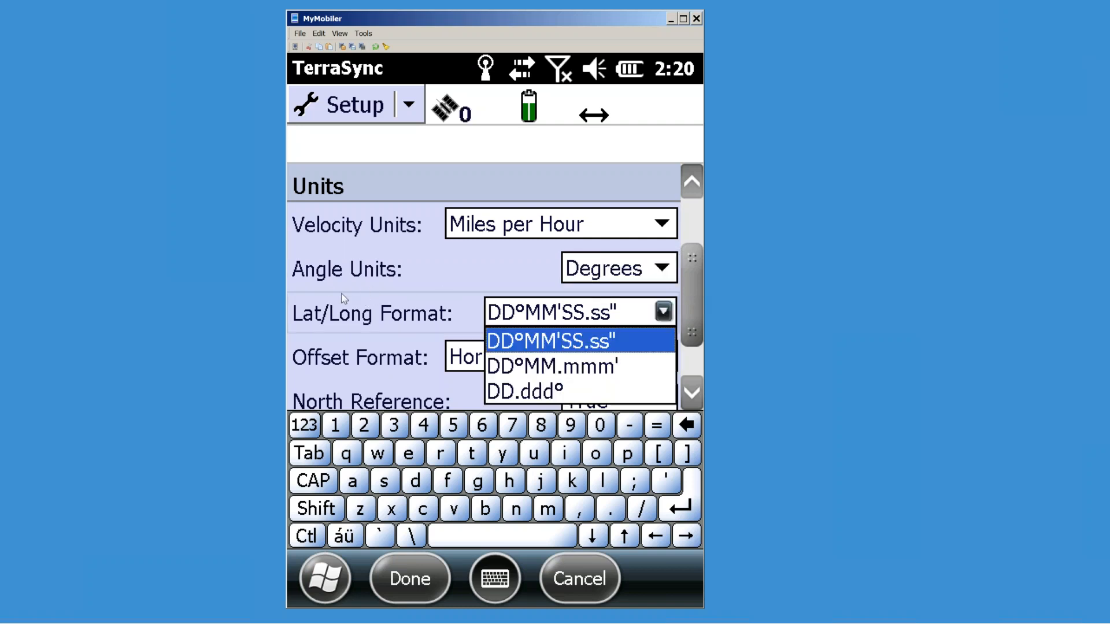
click(543, 393)
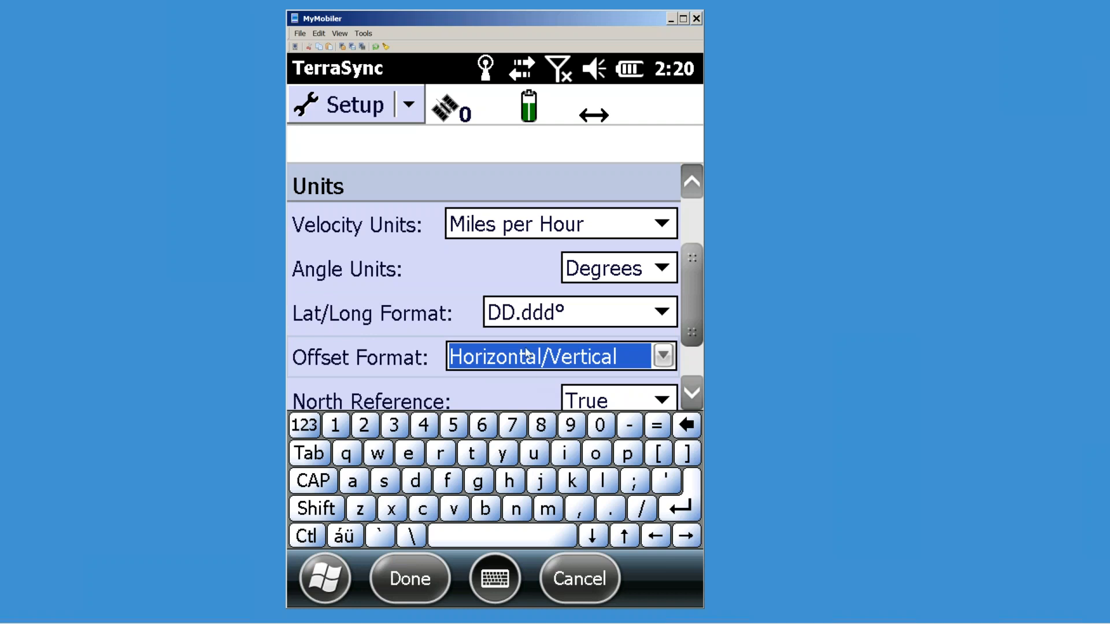
click(634, 311)
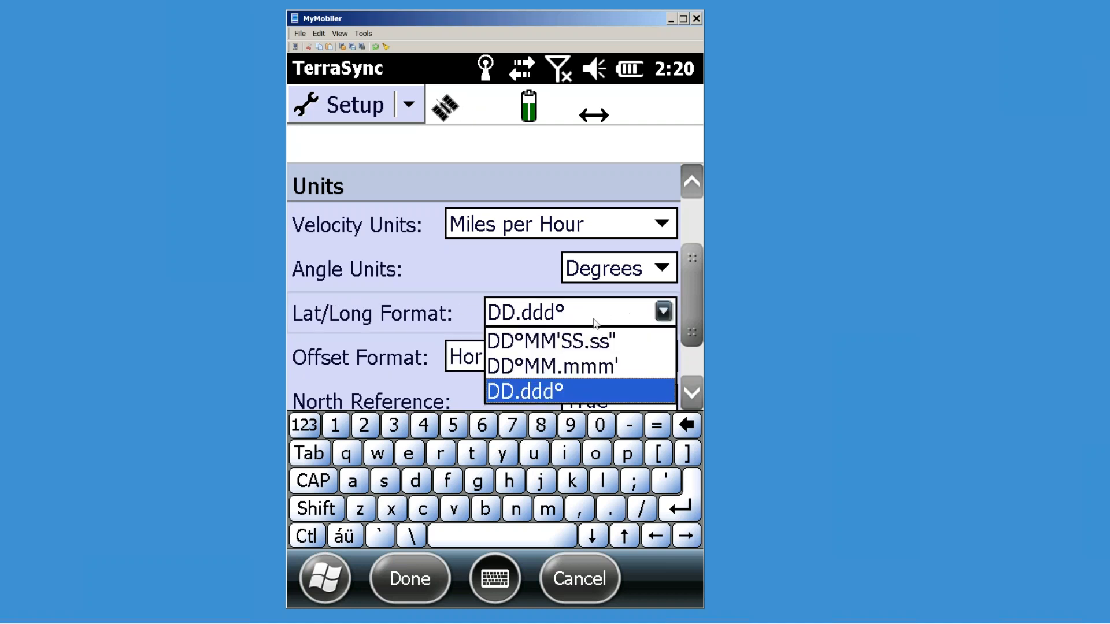
click(617, 383)
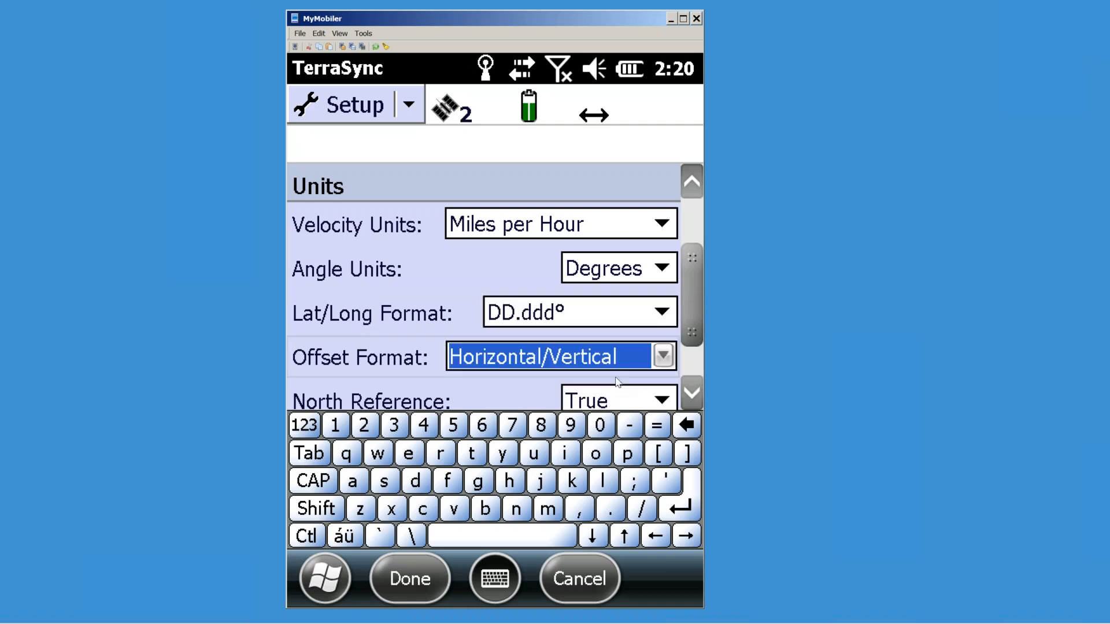
drag(694, 301, 692, 314)
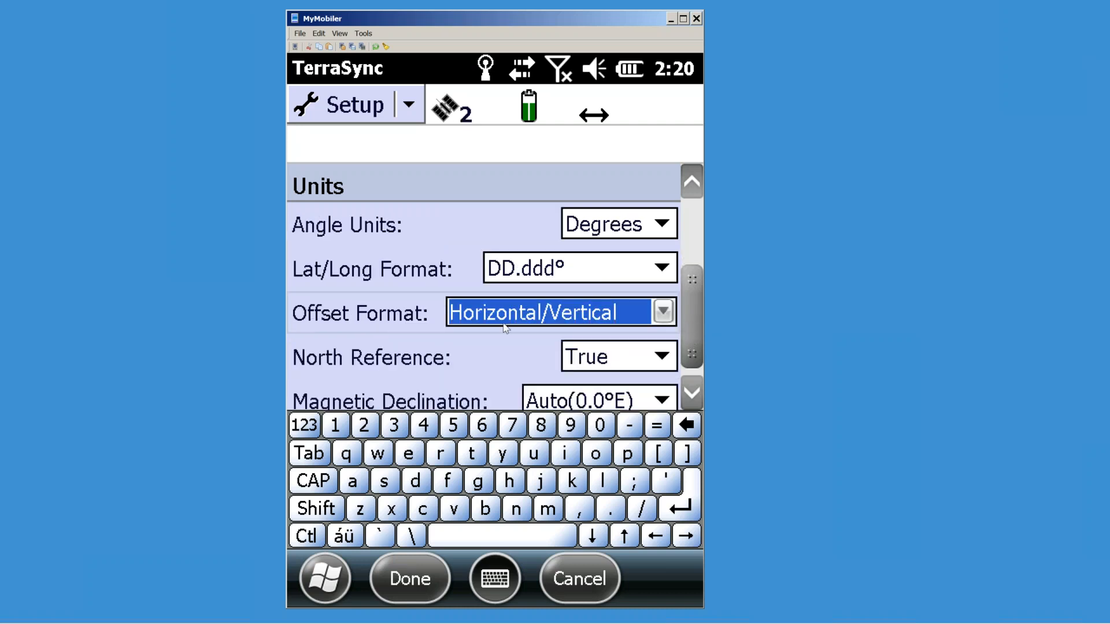
click(662, 313)
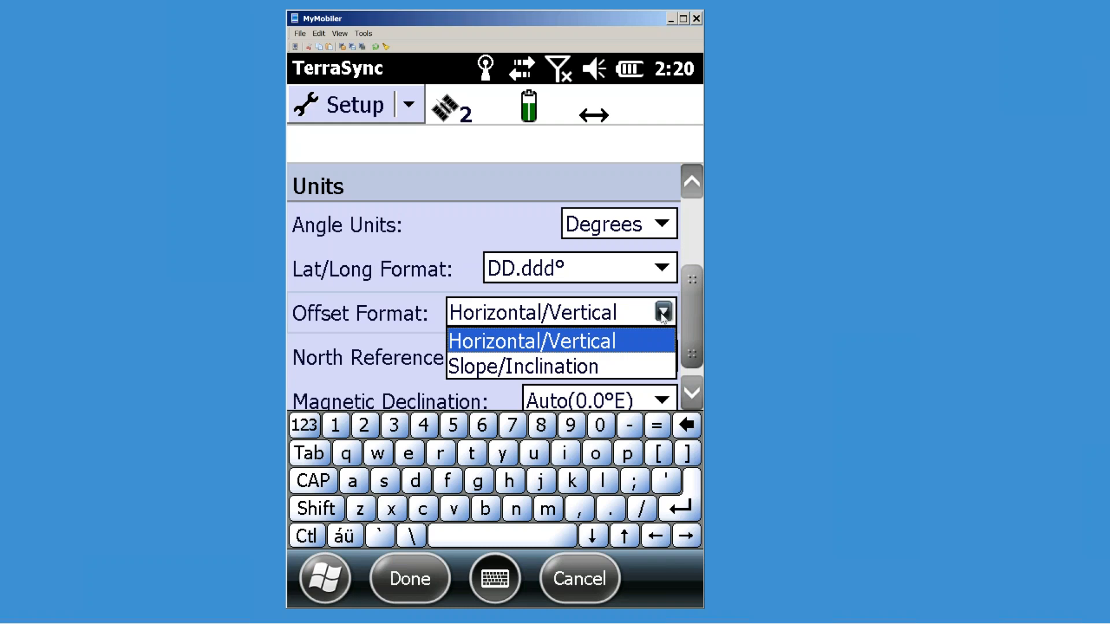
click(647, 318)
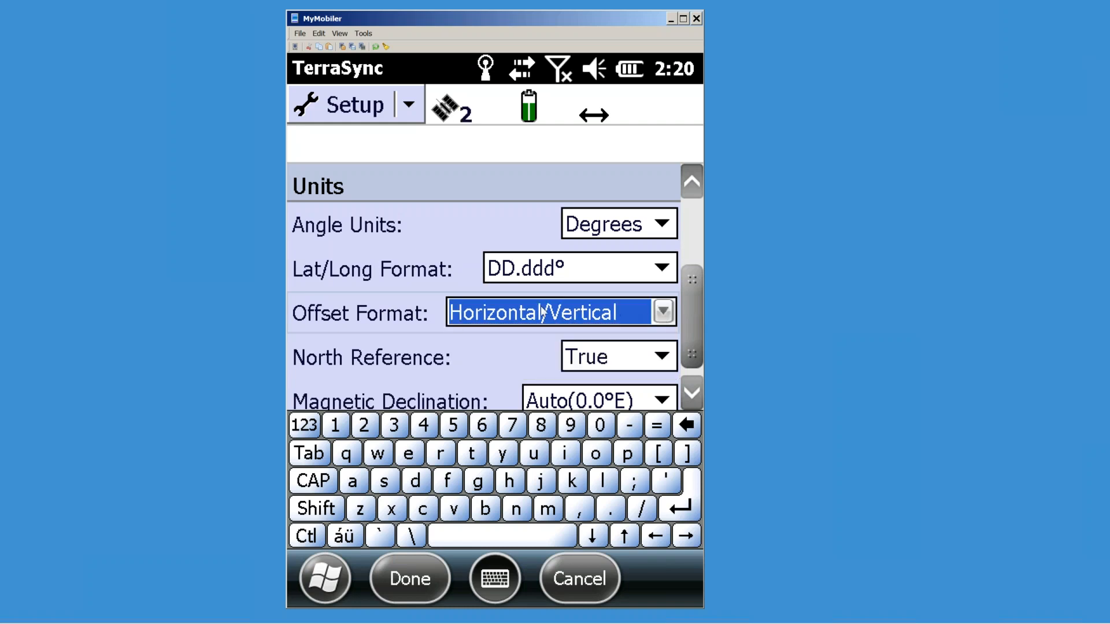
drag(693, 321, 661, 358)
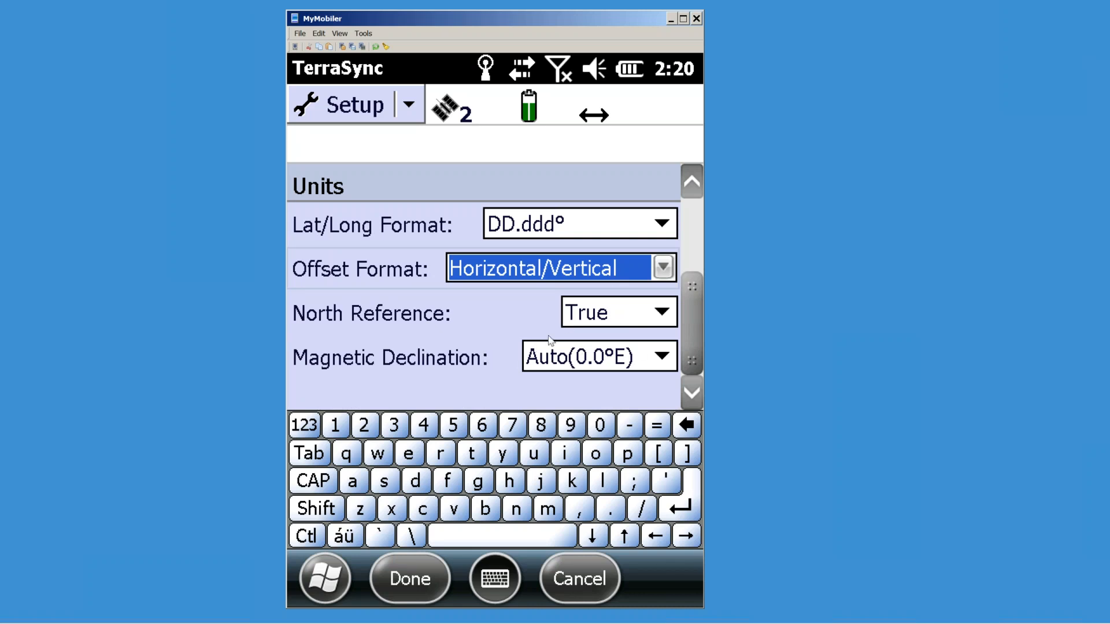
drag(681, 309, 689, 204)
click(427, 579)
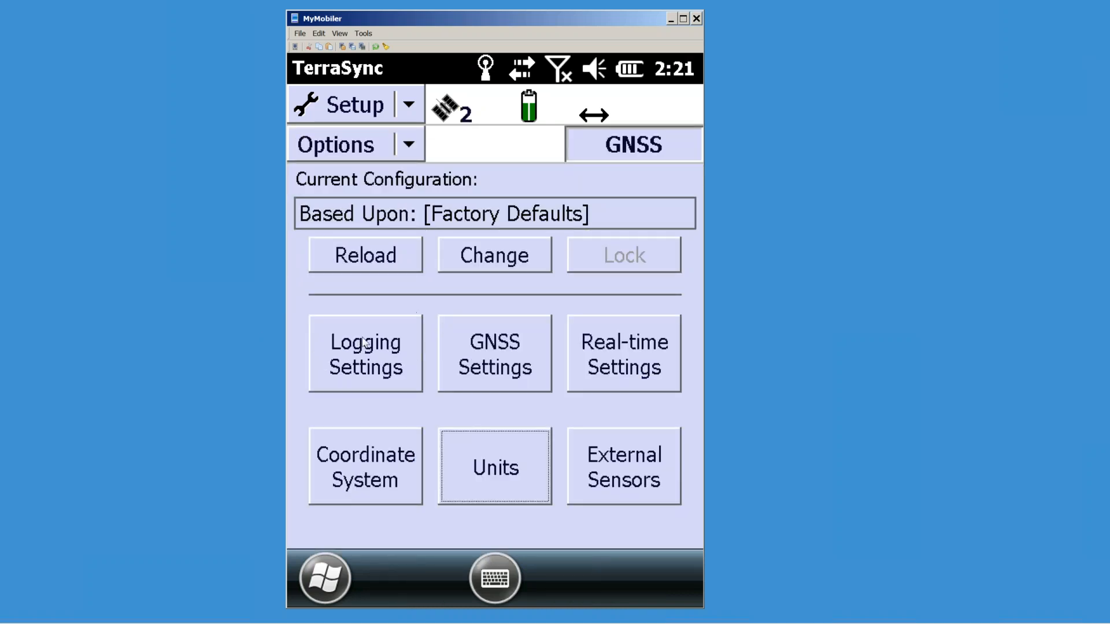
Step: Review the Logging Settings twice, leaving them unchanged
click(373, 357)
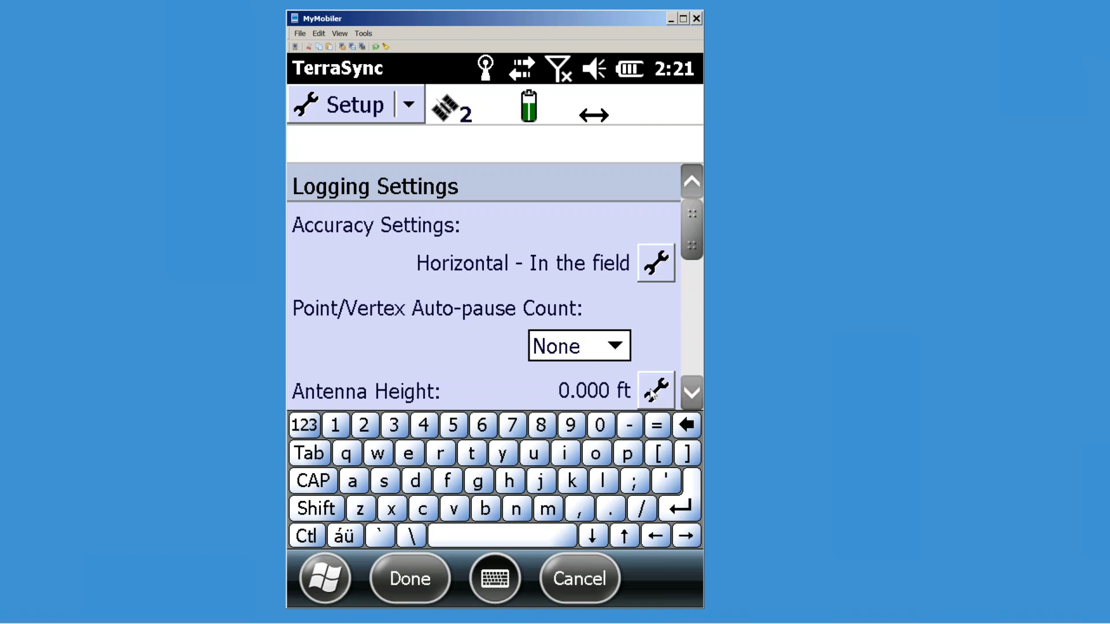
click(580, 581)
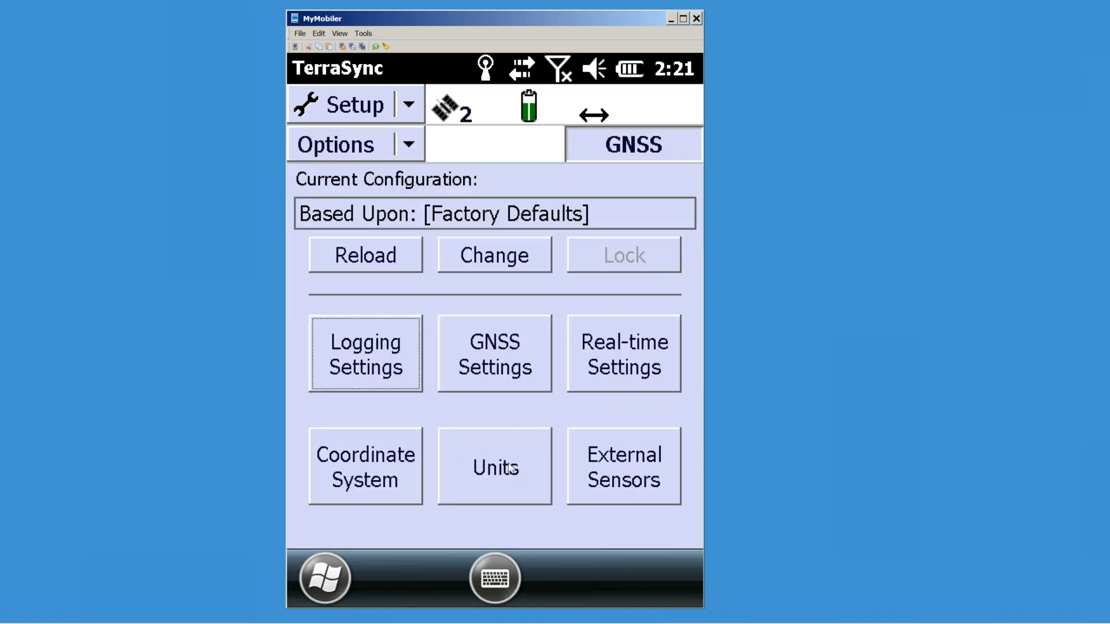
click(364, 366)
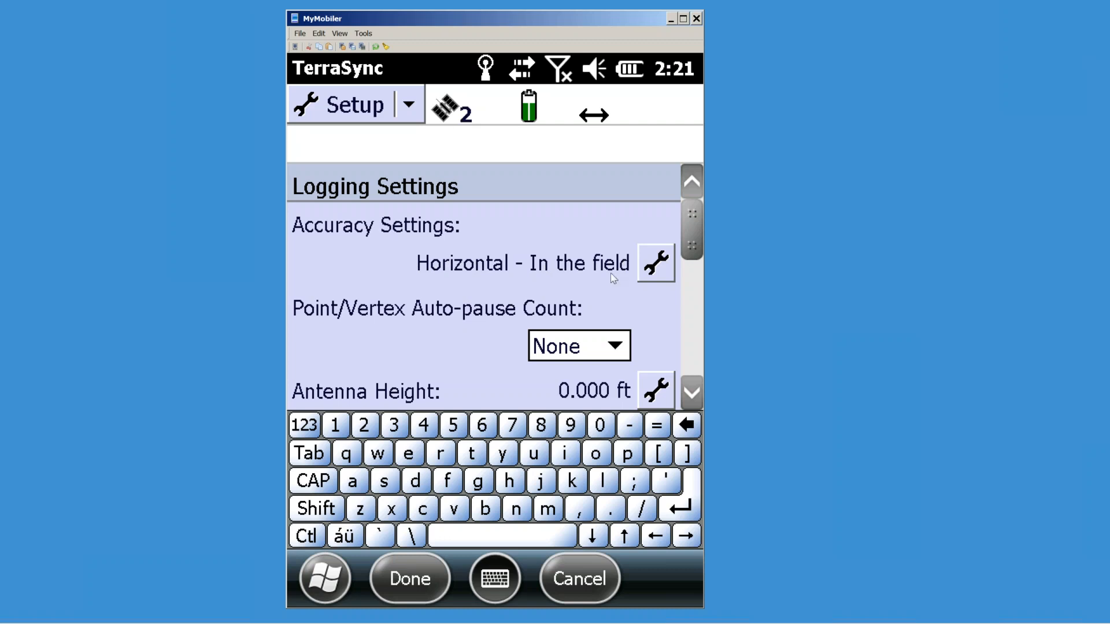
click(563, 578)
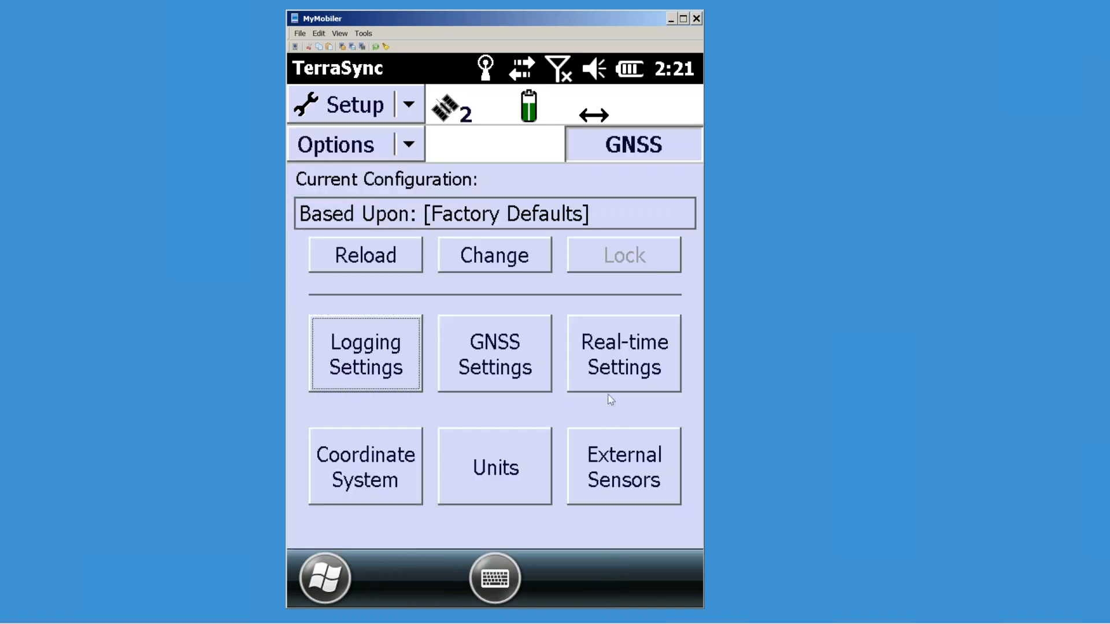
Step: Keep Real-time Settings at Use Uncorrected GNSS, then reopen Logging Settings
click(616, 357)
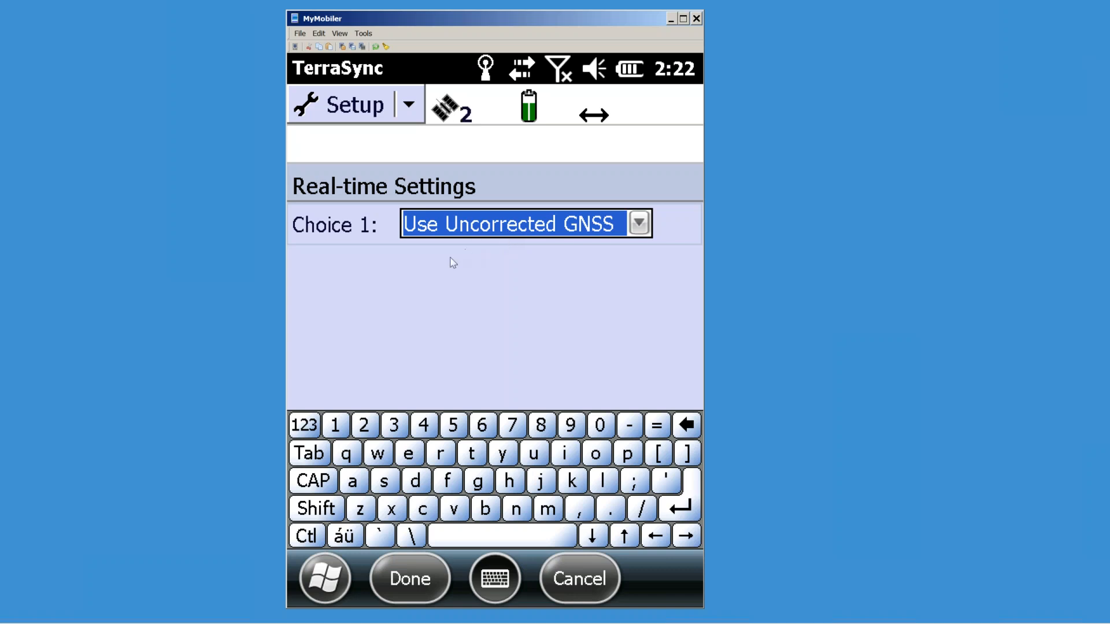
click(419, 581)
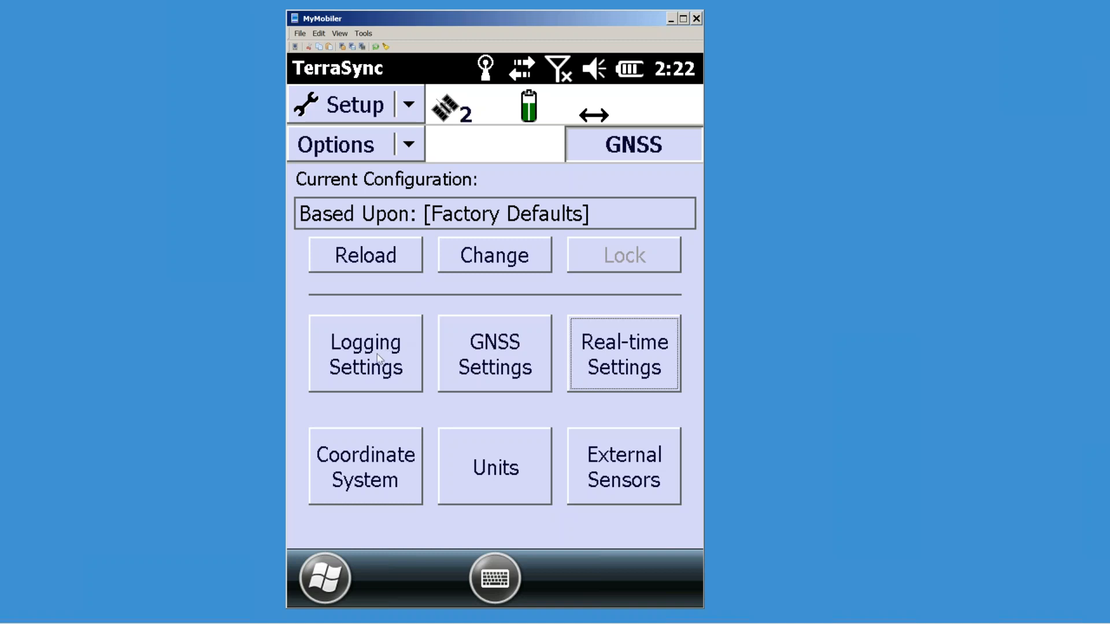
click(378, 359)
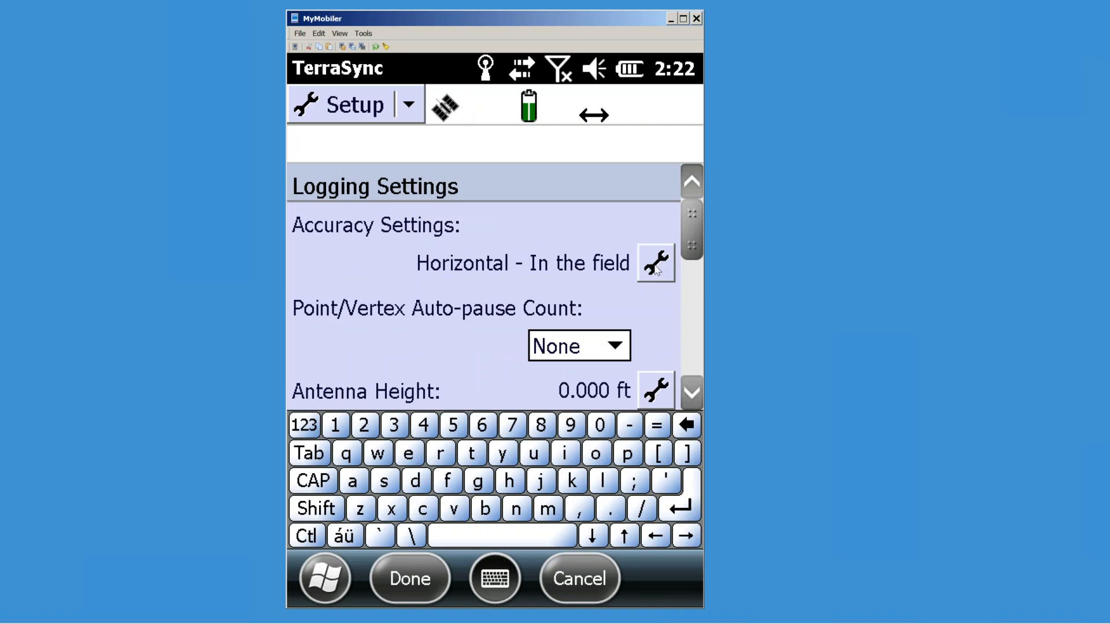
Step: Switch accuracy to Postprocessed, keeping Horizontal, and check the postprocessing base distance choices
click(656, 263)
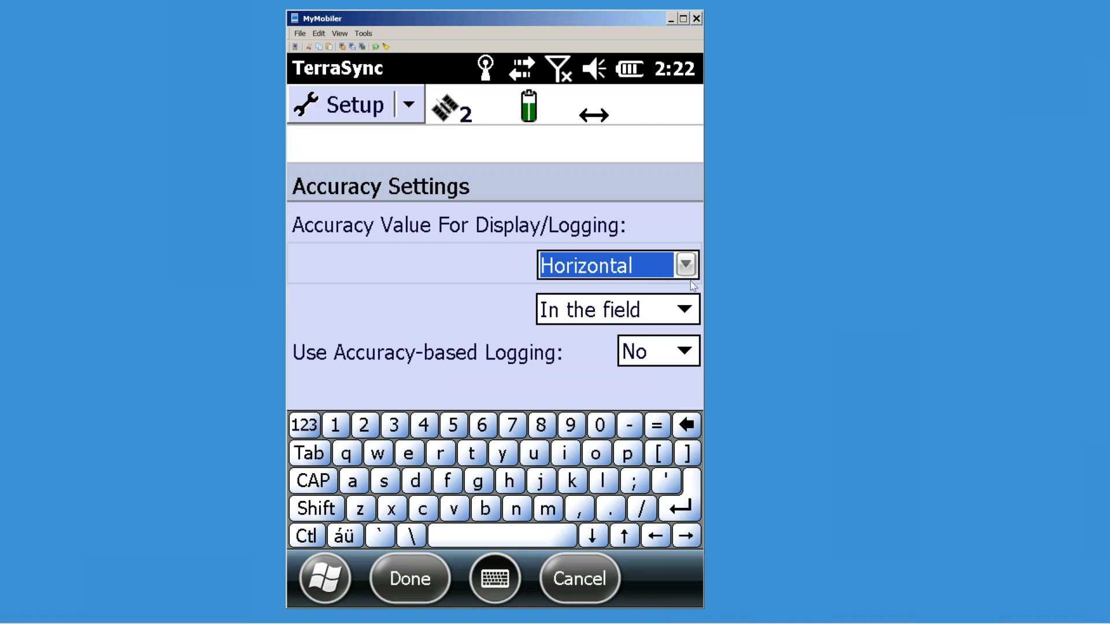
click(685, 312)
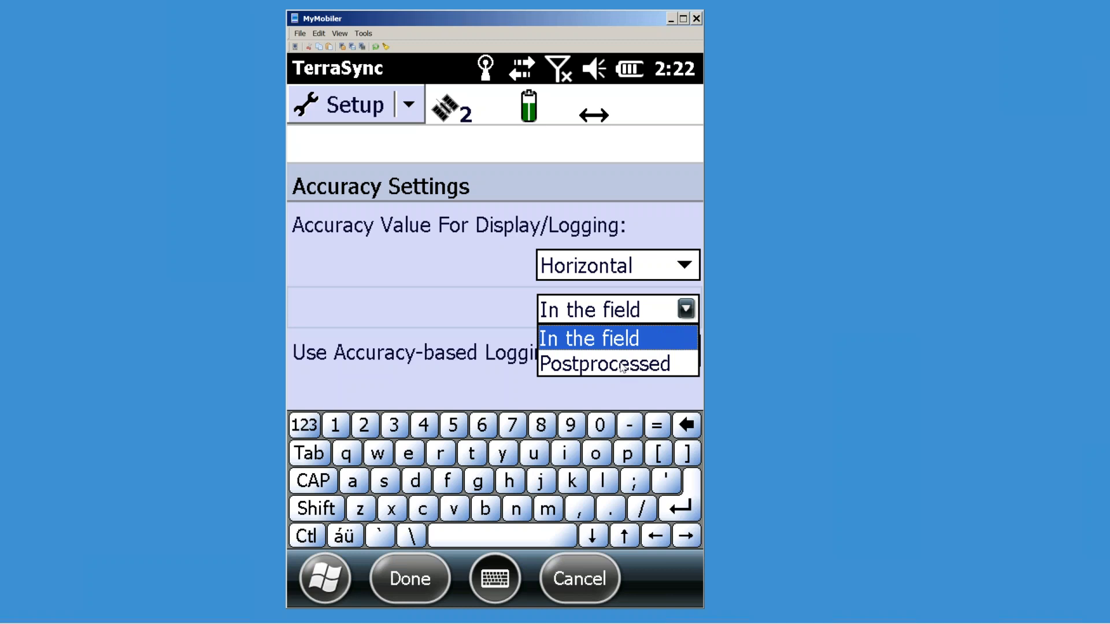
click(622, 365)
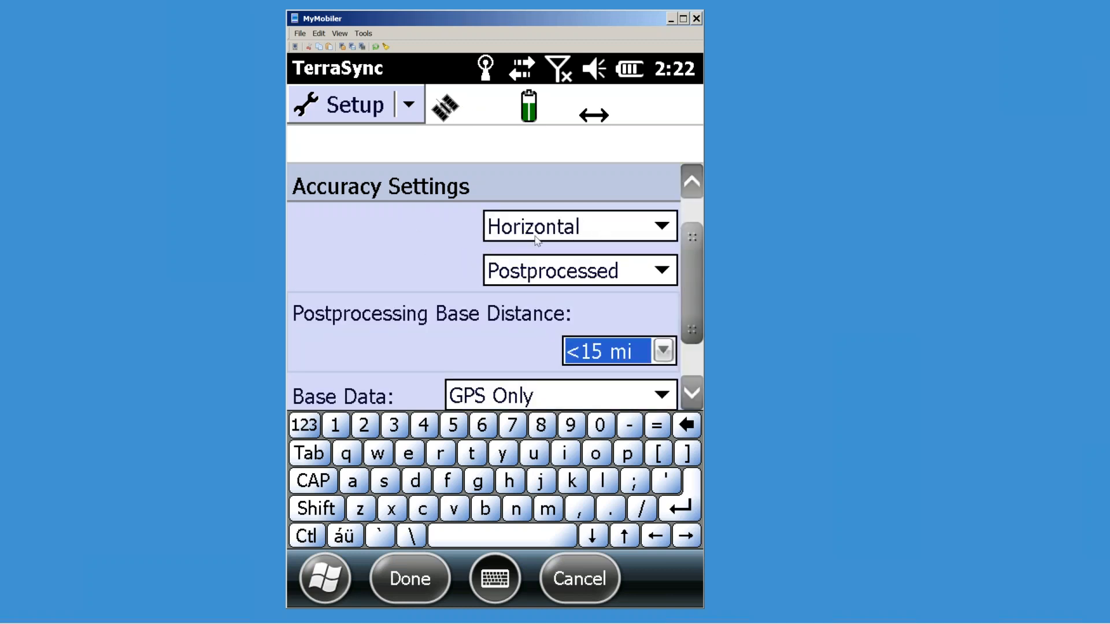
click(664, 227)
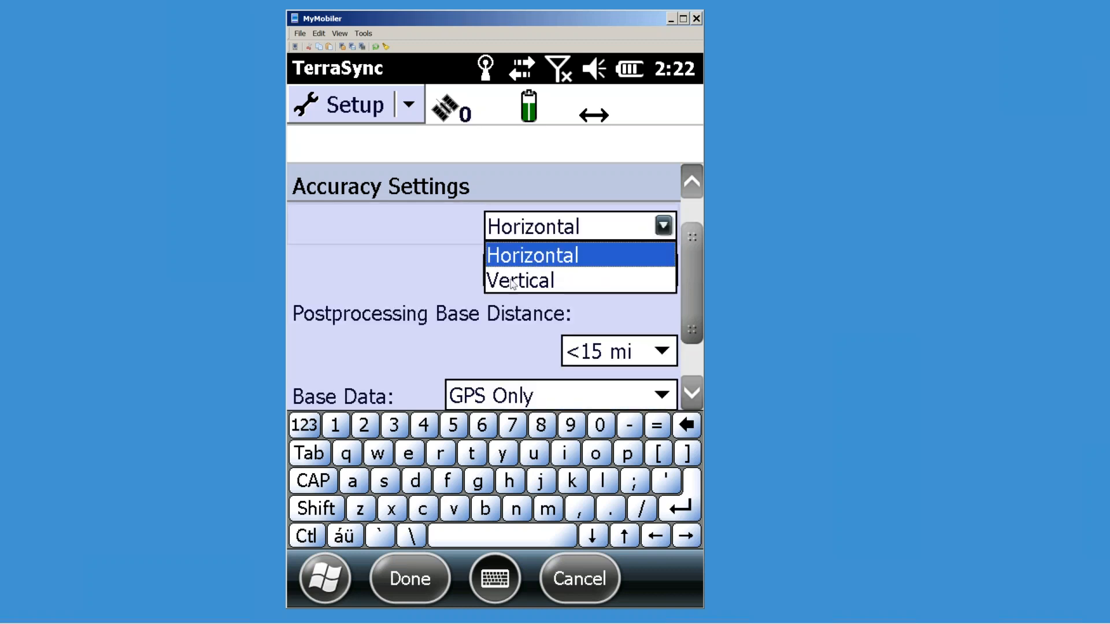
click(469, 276)
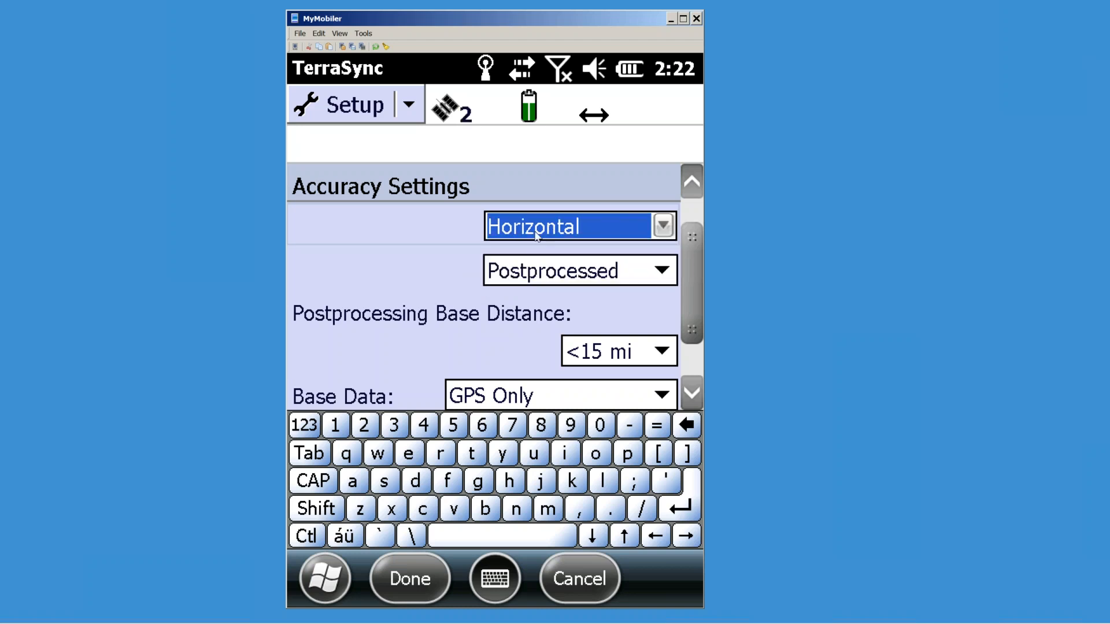
scroll(692, 272, down, 1)
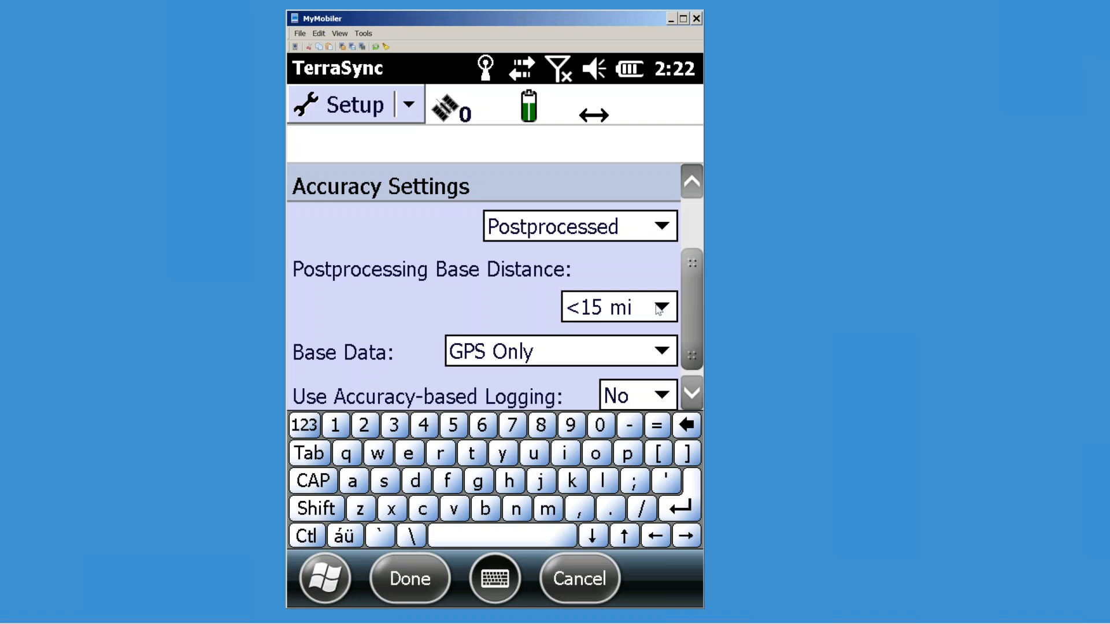
click(662, 308)
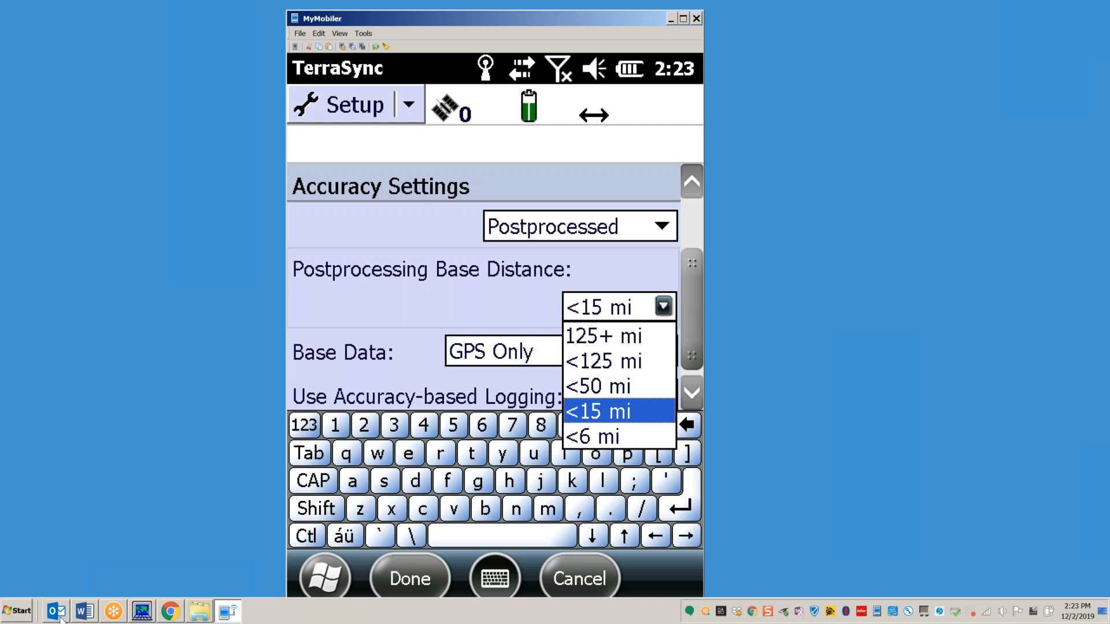
click(175, 615)
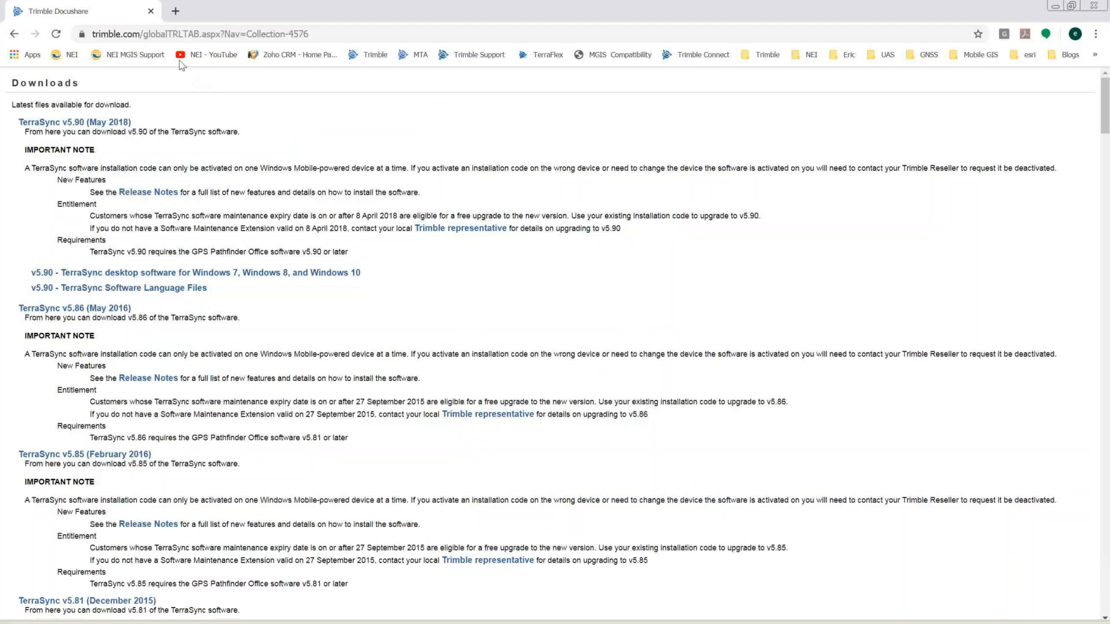
Step: Search 'ngs noaa' and open the NGS CORS station map, dismissing the browser warning
click(176, 11)
text(n)
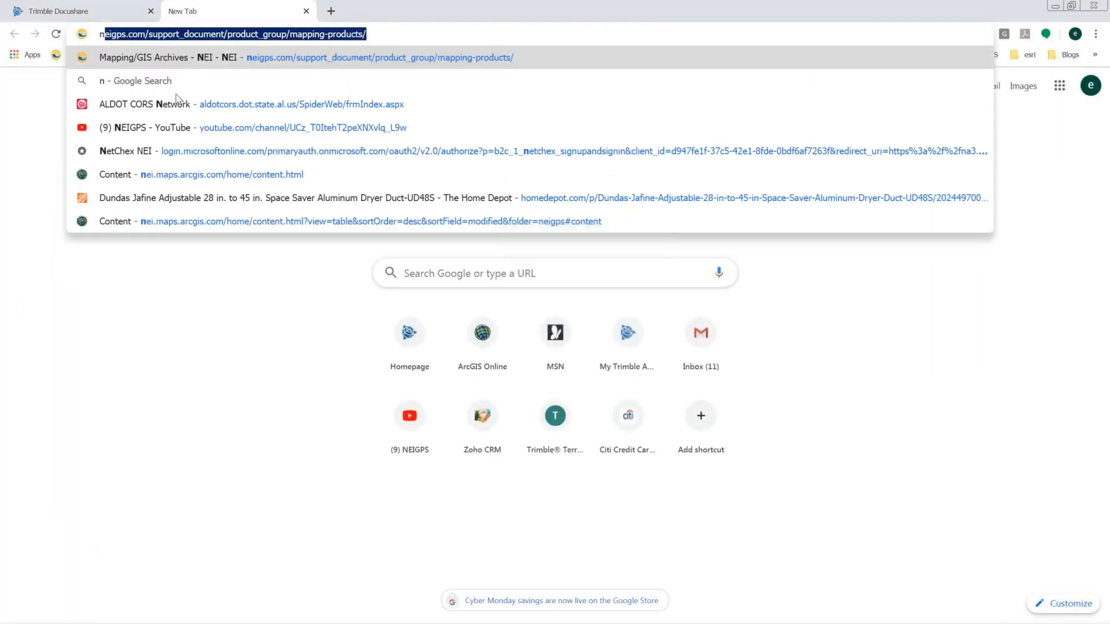
text(gs noaa)
key(Return)
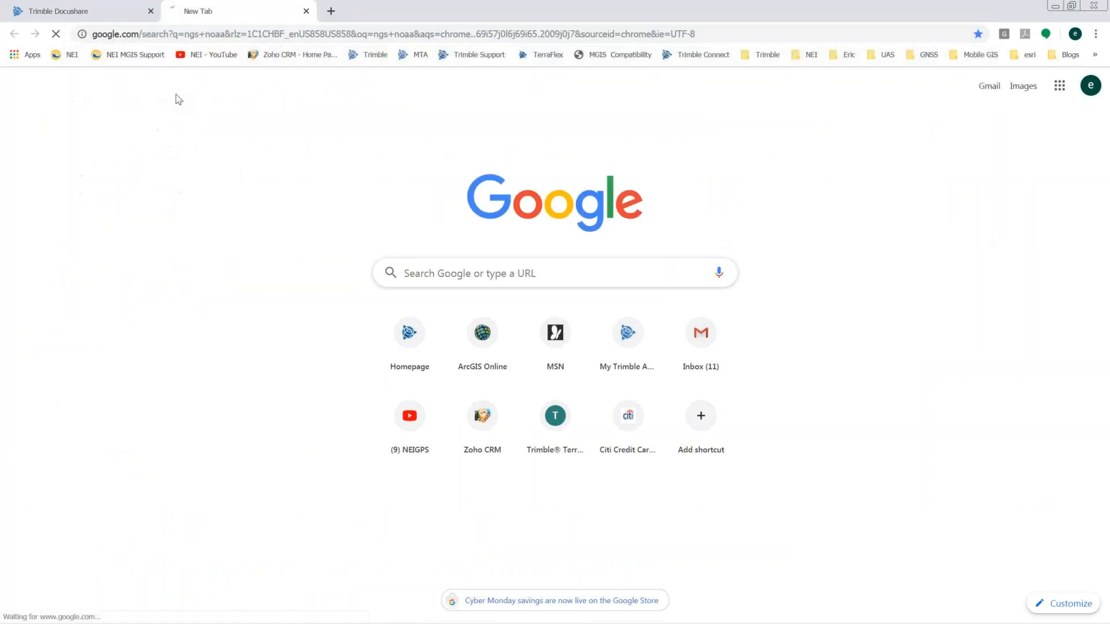
click(178, 191)
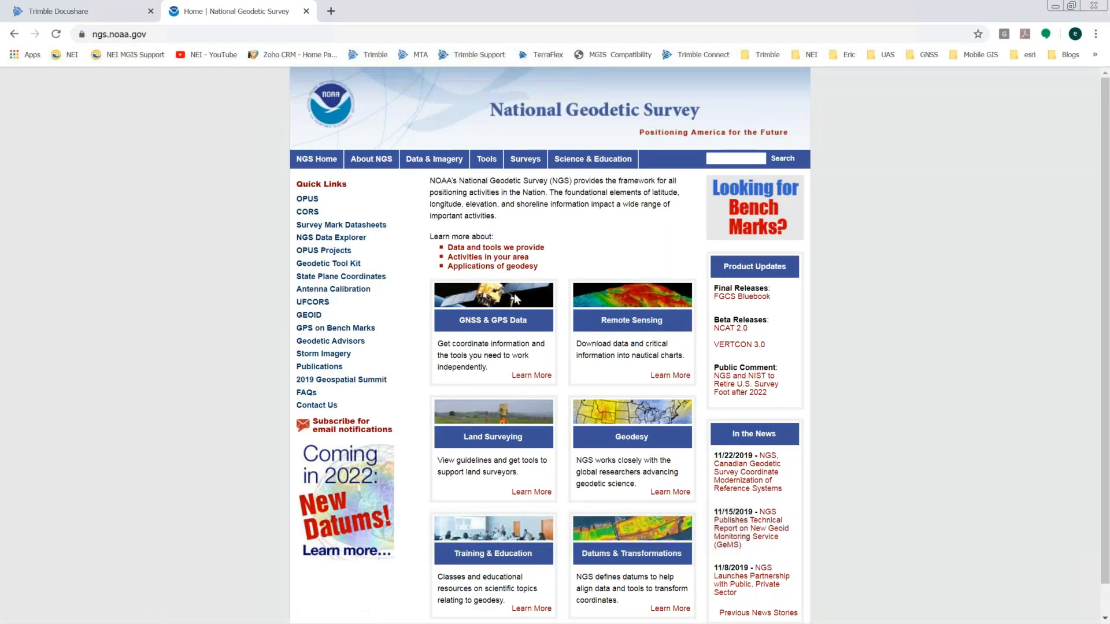
click(312, 215)
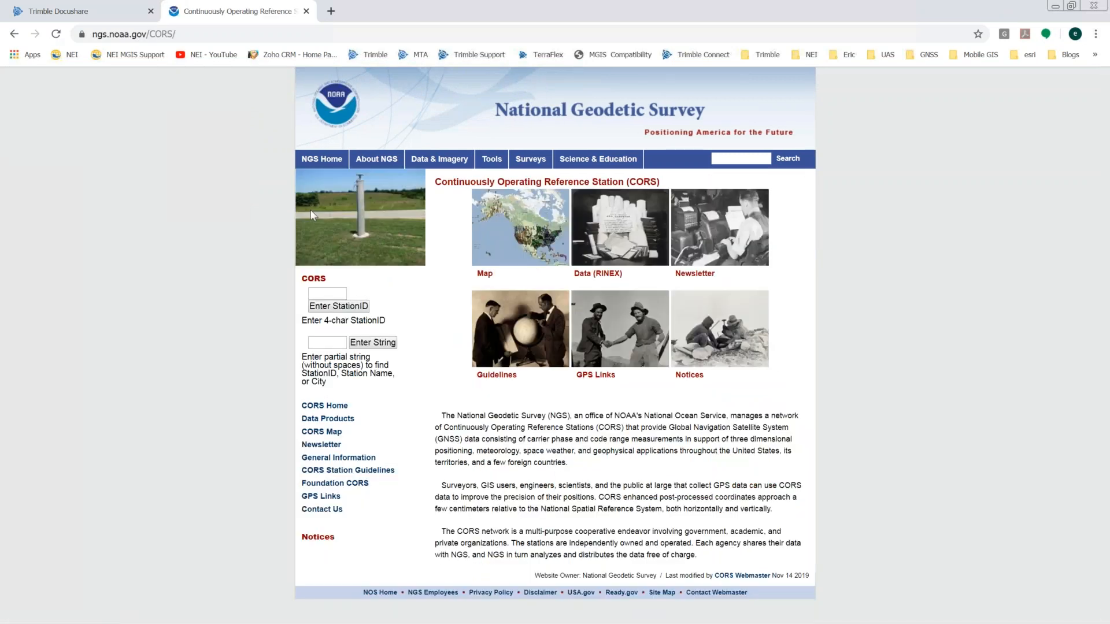
click(547, 241)
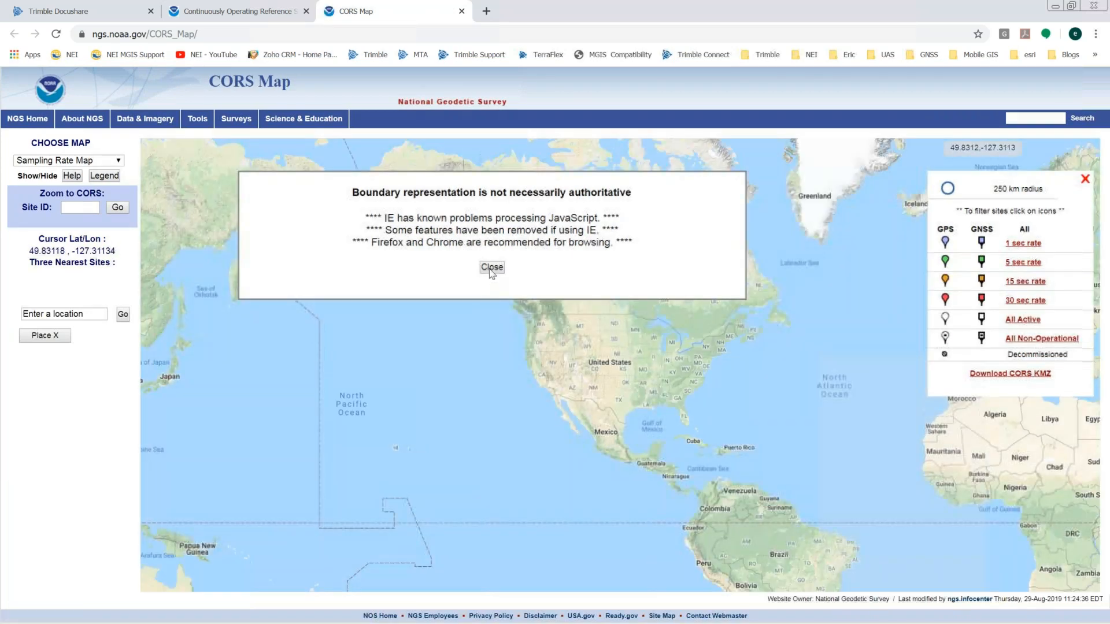
click(492, 267)
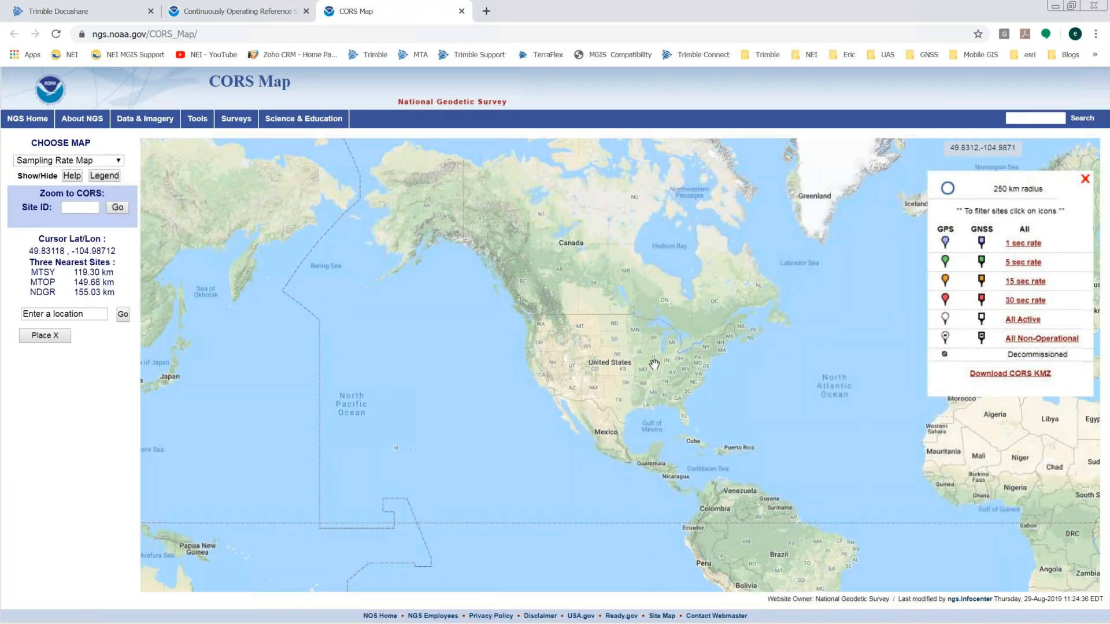
Step: Pan and zoom the CORS map along the Florida panhandle from Apalachicola to Pensacola
click(647, 412)
scroll(656, 407, up, 3)
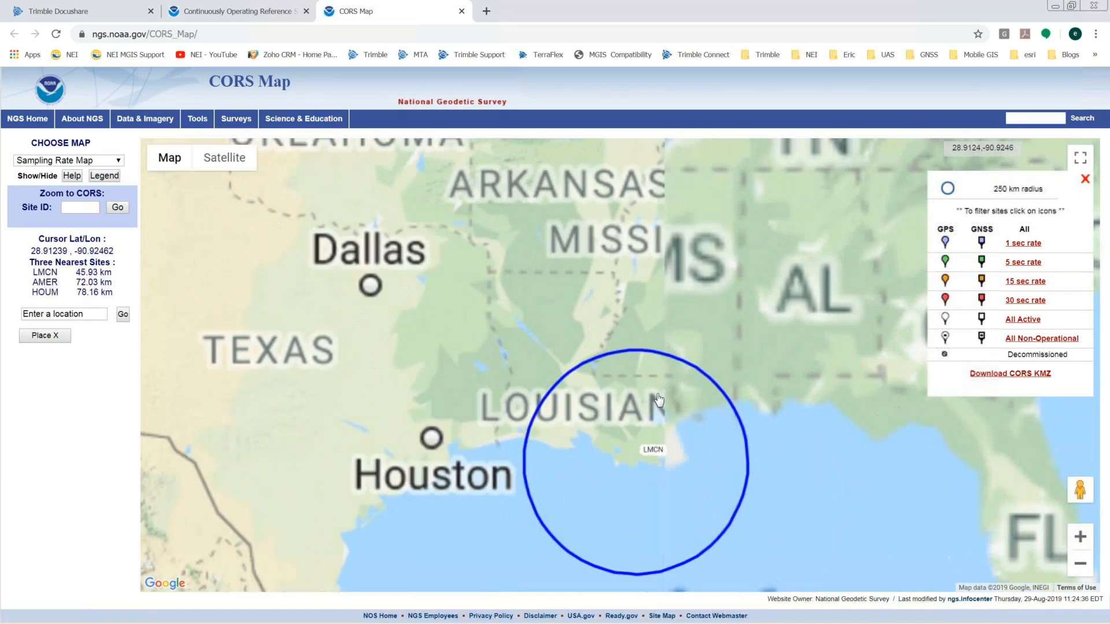
scroll(659, 398, down, 3)
drag(588, 404, 545, 395)
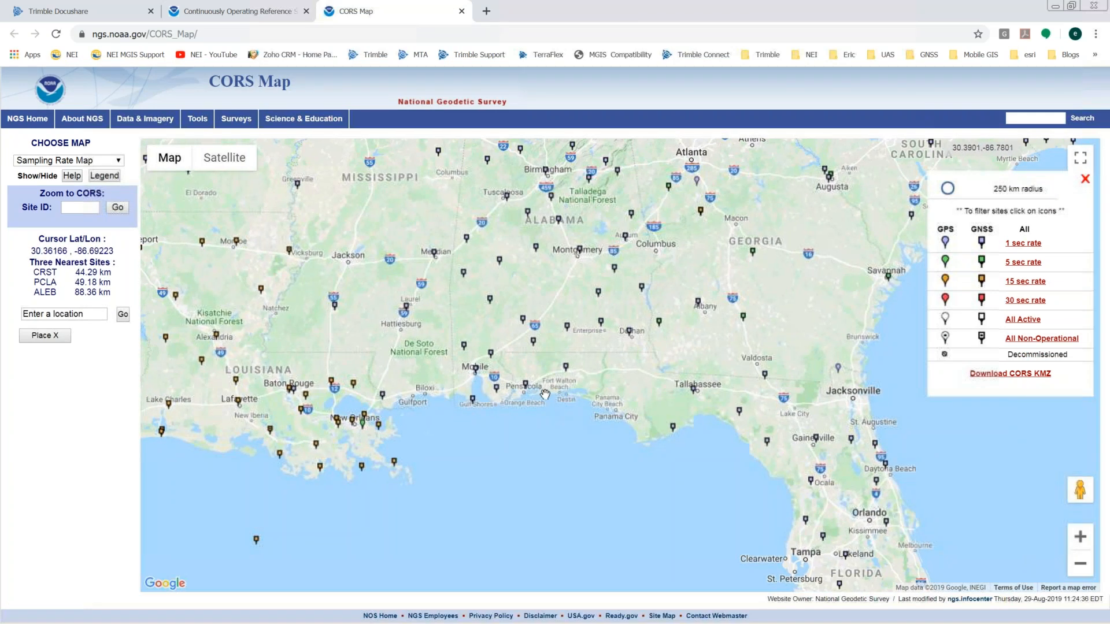
scroll(545, 395, up, 3)
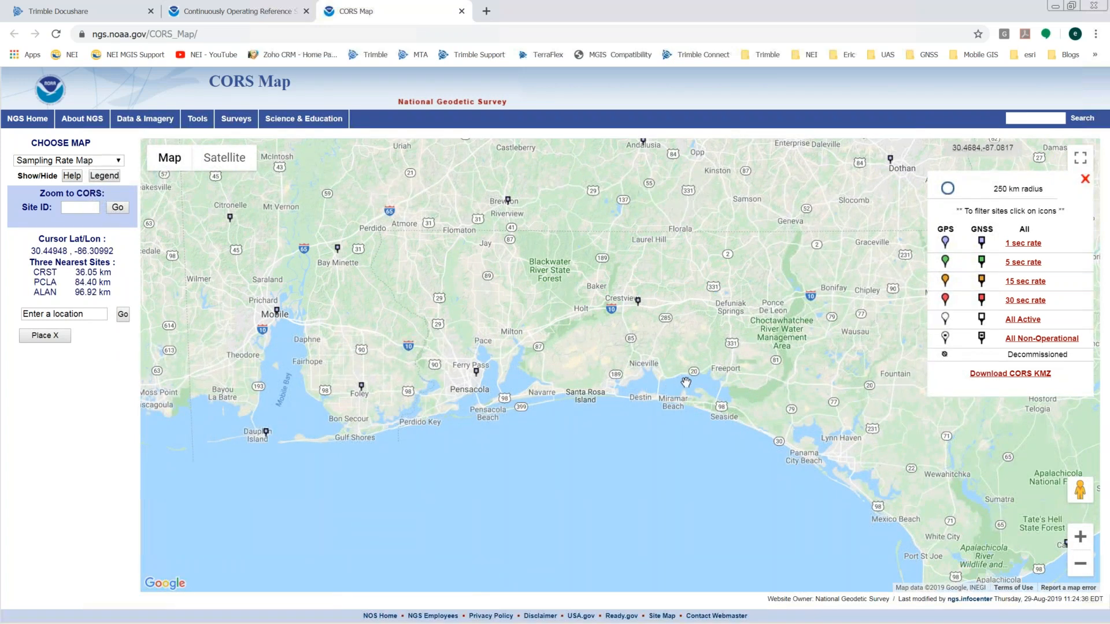
drag(555, 380, 261, 318)
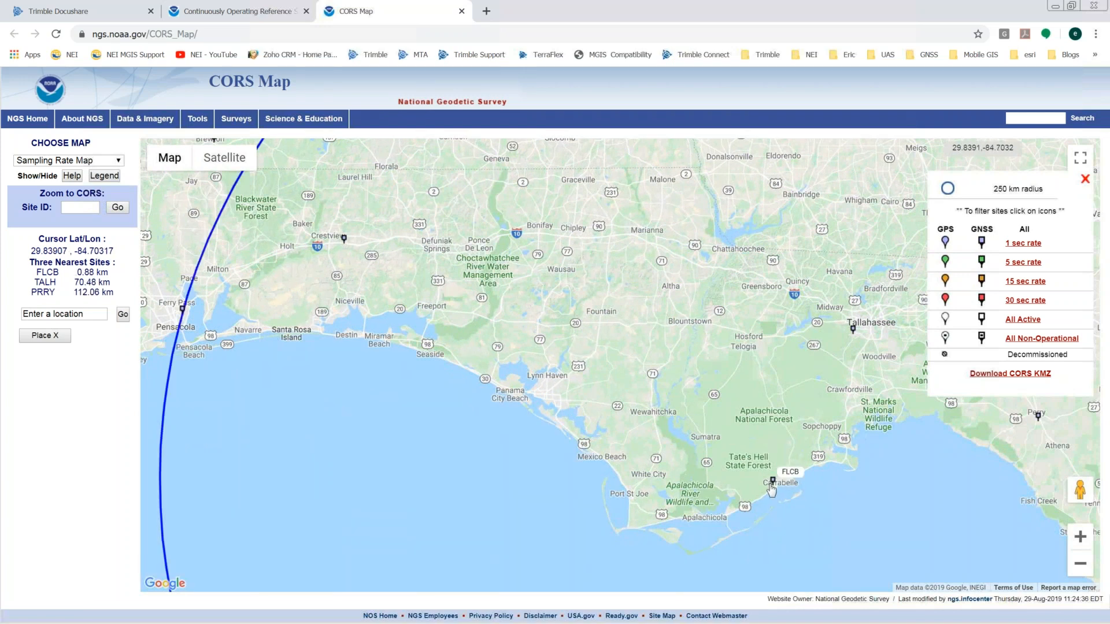
mouse_move(774, 488)
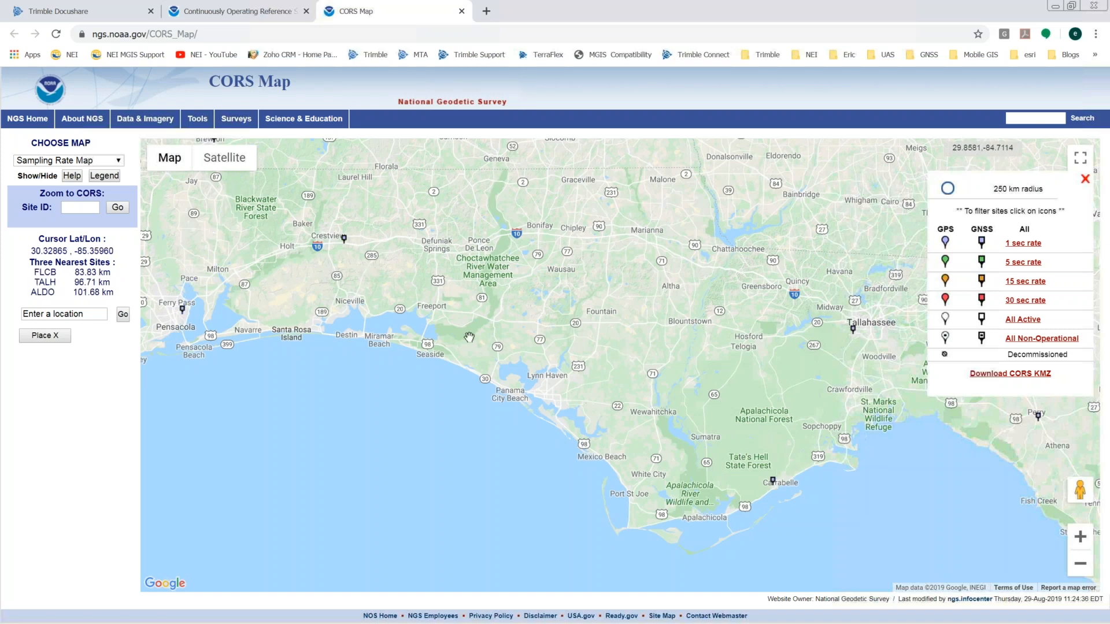
drag(616, 357, 821, 376)
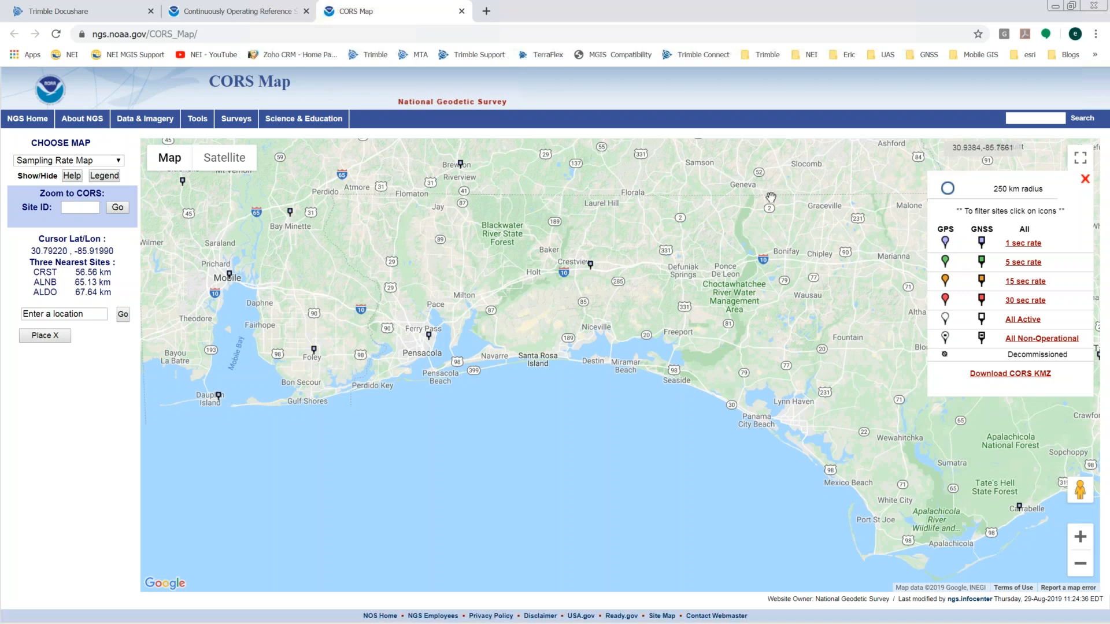
Step: Set TerraSync's postprocessing base distance to <50 mi, then return to the CORS map
click(1056, 8)
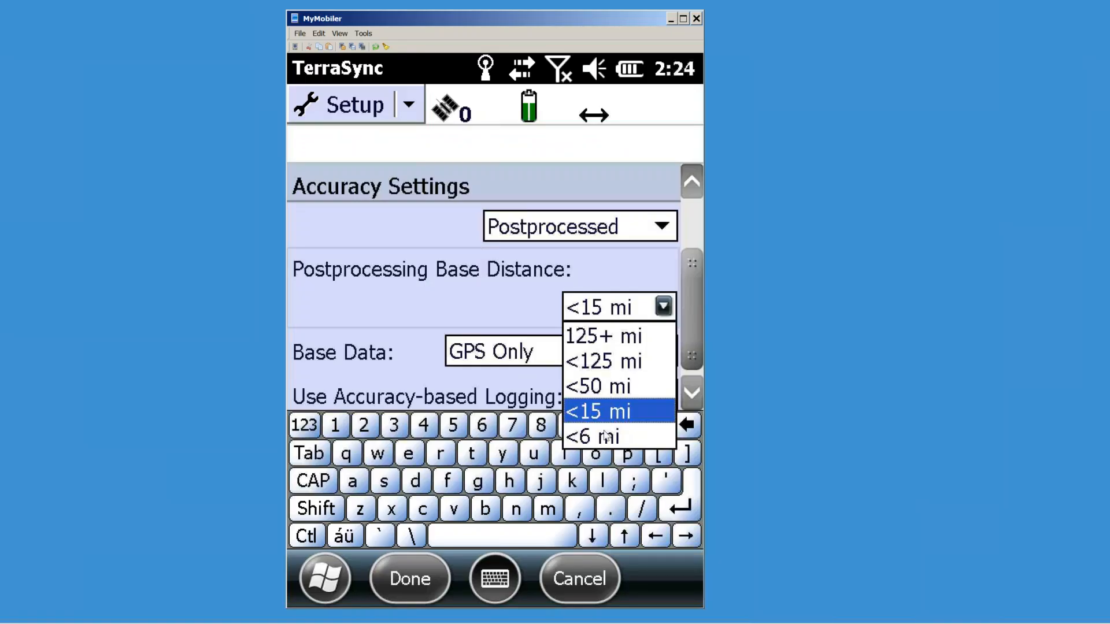
click(604, 388)
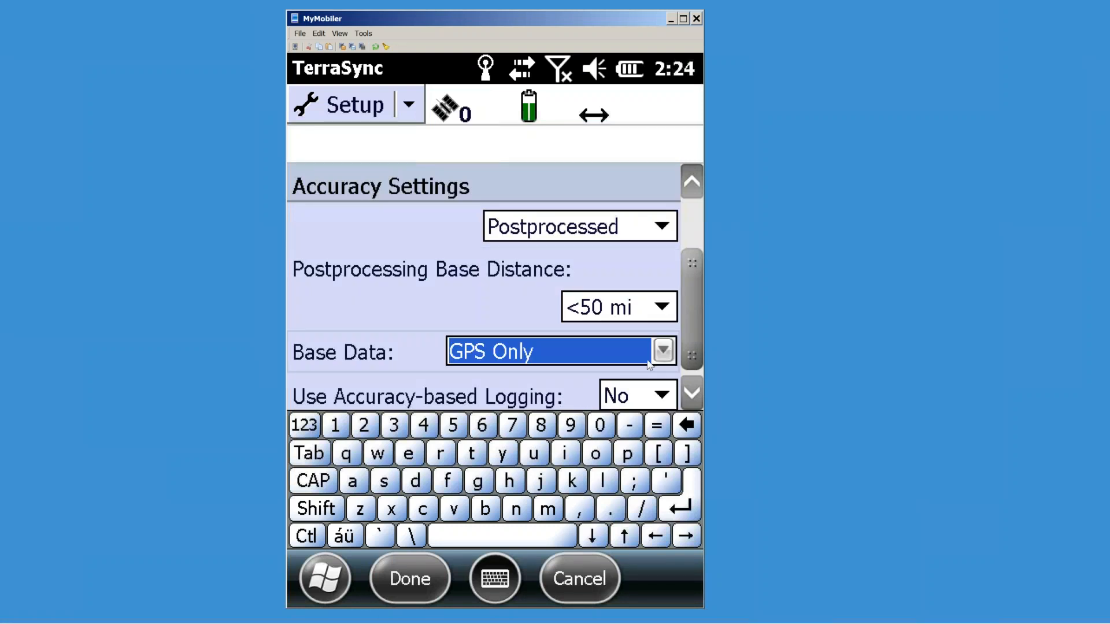
mouse_move(138, 620)
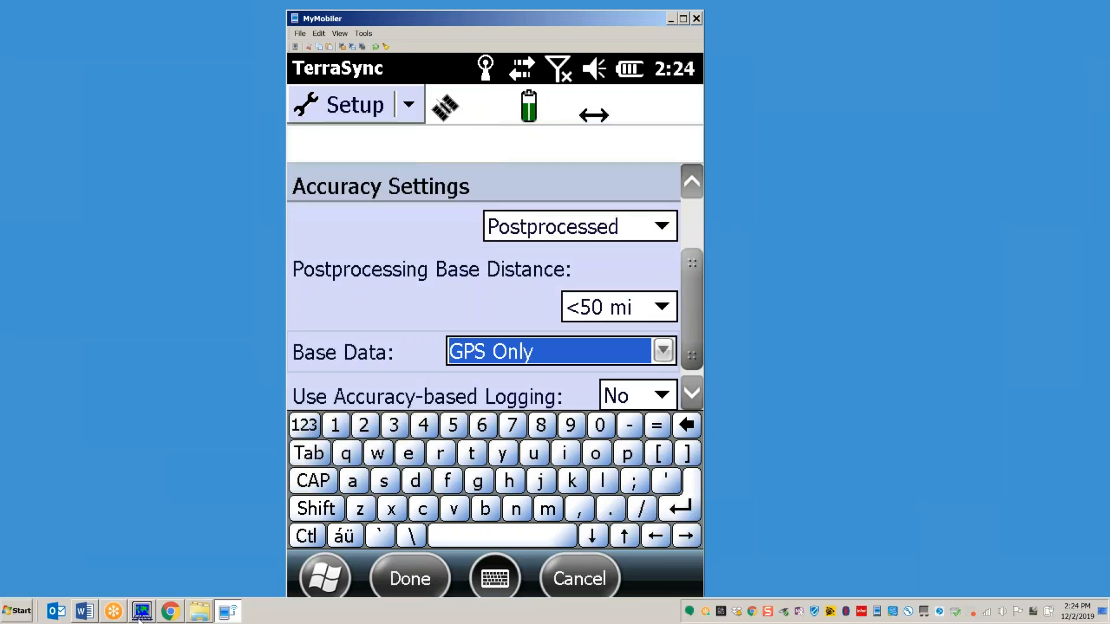
click(170, 614)
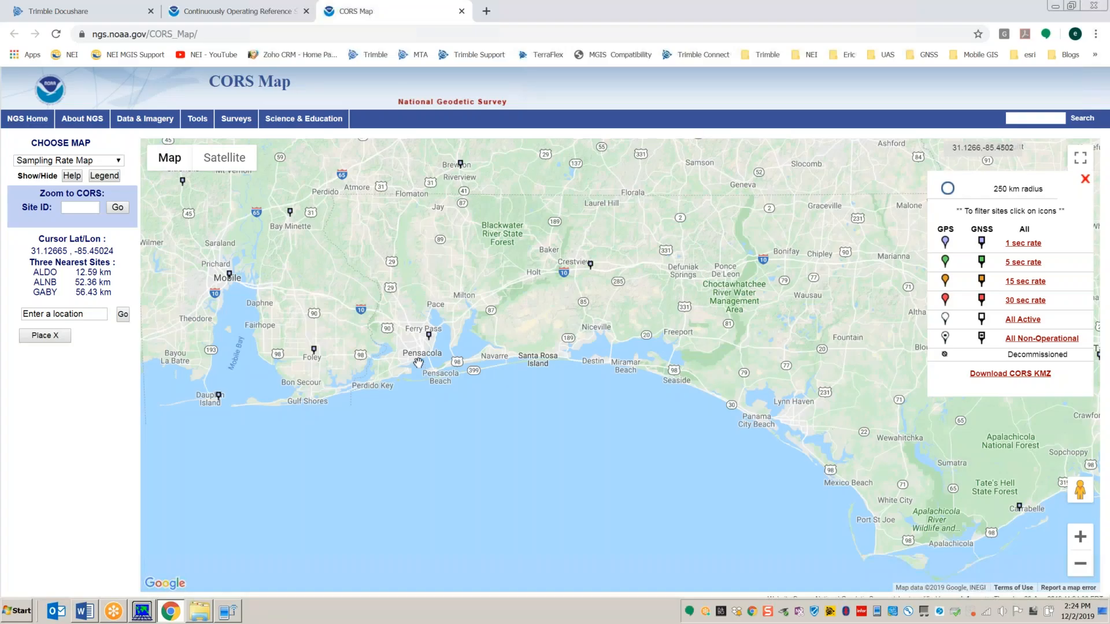
Step: Check the Crestview CRST station details (GPS+GLO at 1 sec) and close the popup
mouse_move(429, 337)
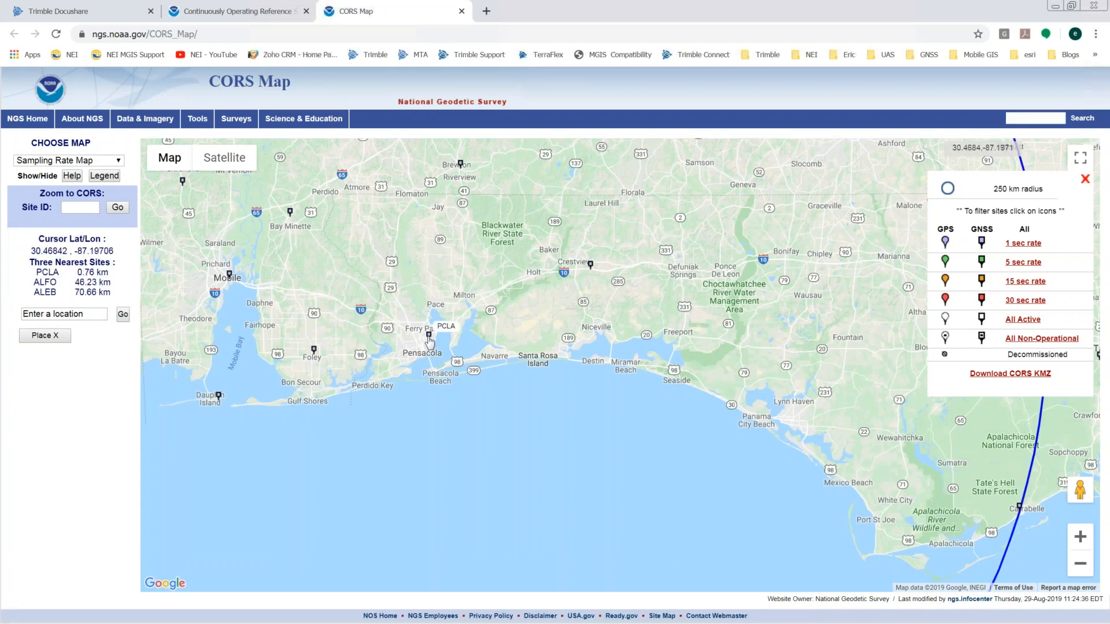
click(590, 267)
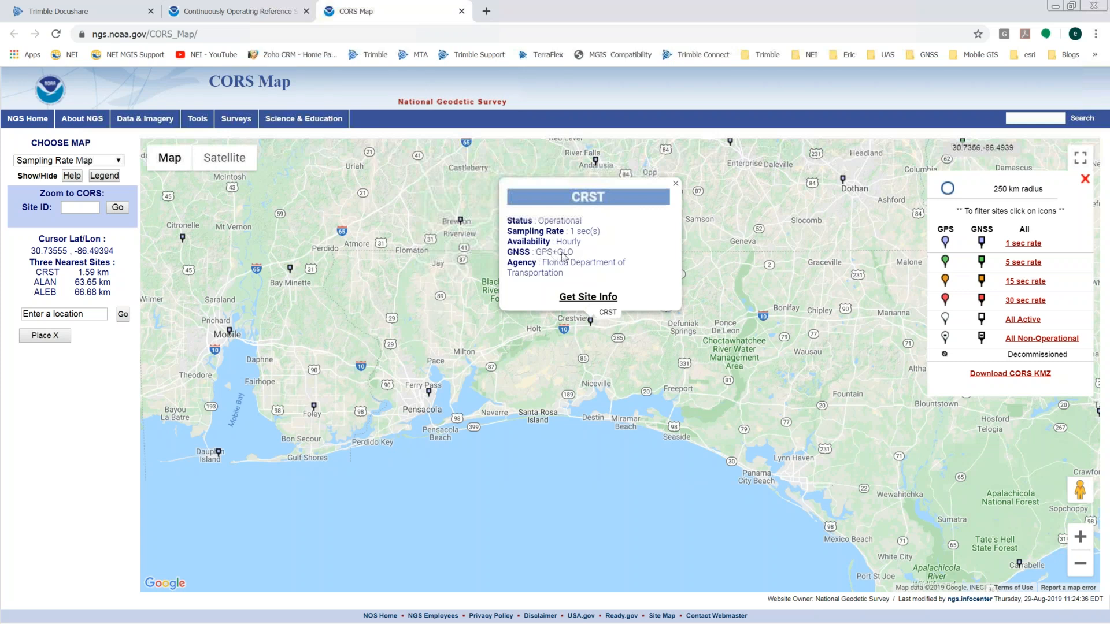
click(675, 183)
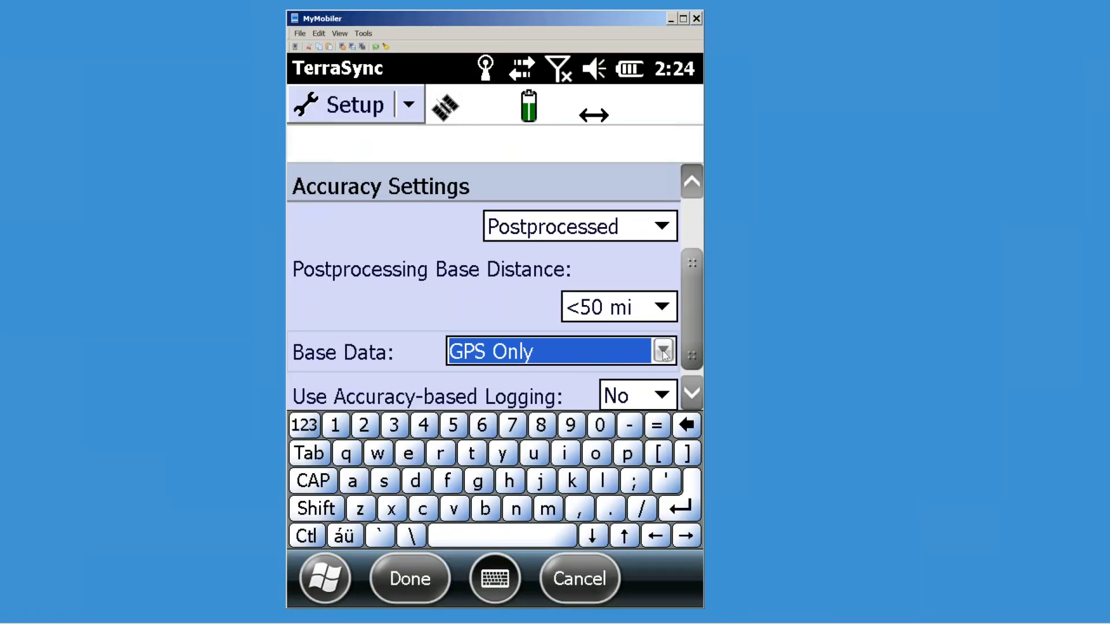
Step: Set postprocessing base data to Multi-constellation and revisit the base distance choices
click(659, 351)
click(522, 407)
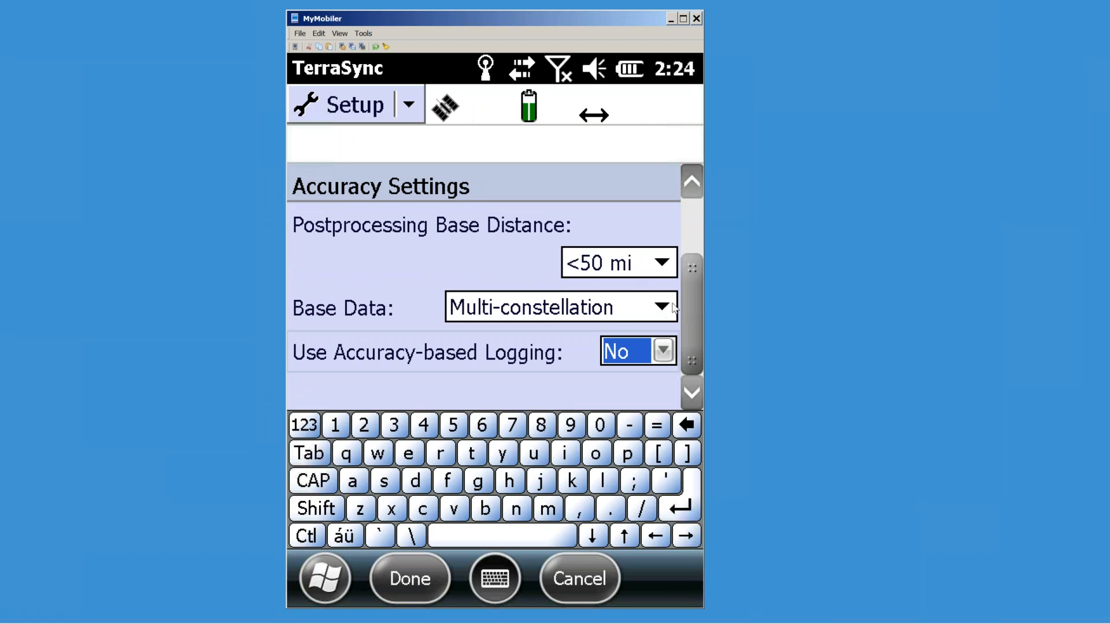
scroll(693, 296, up, 2)
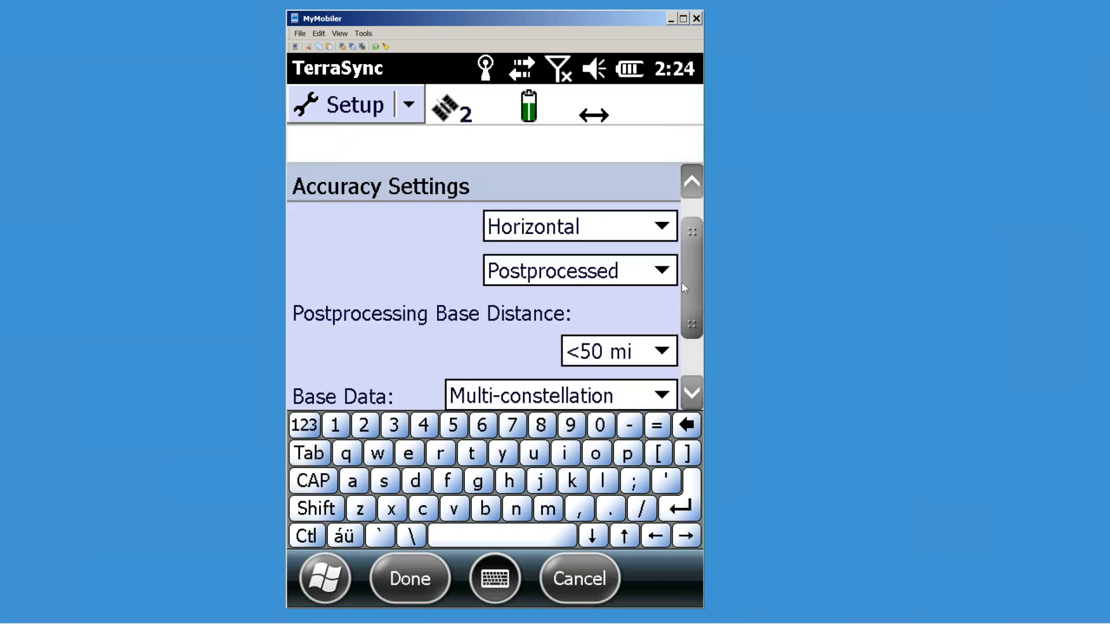
scroll(691, 289, down, 2)
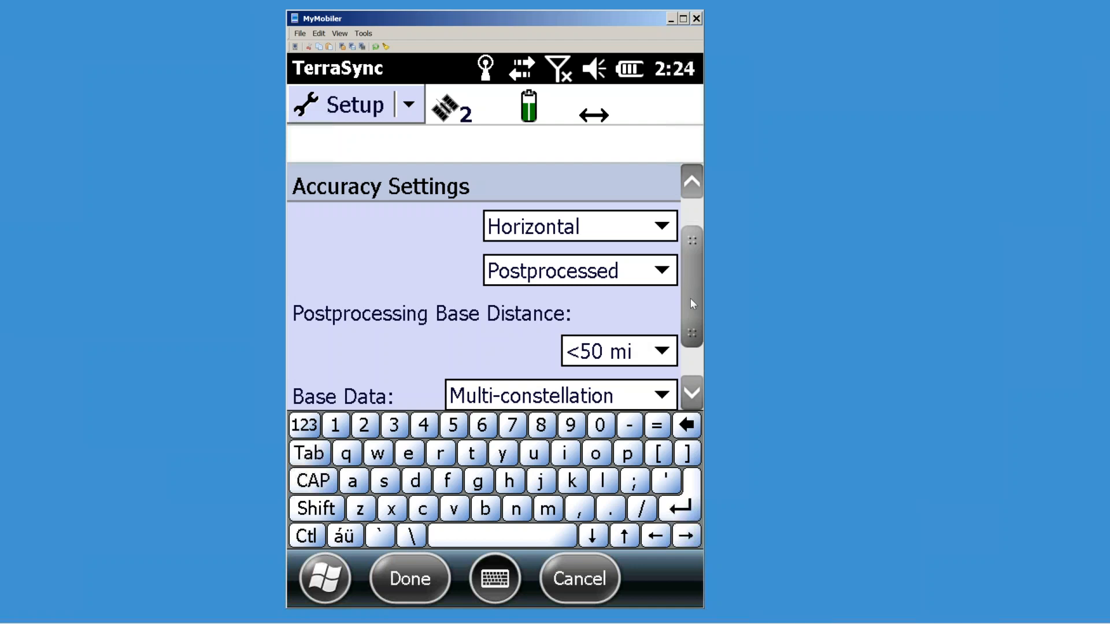
scroll(689, 309, up, 1)
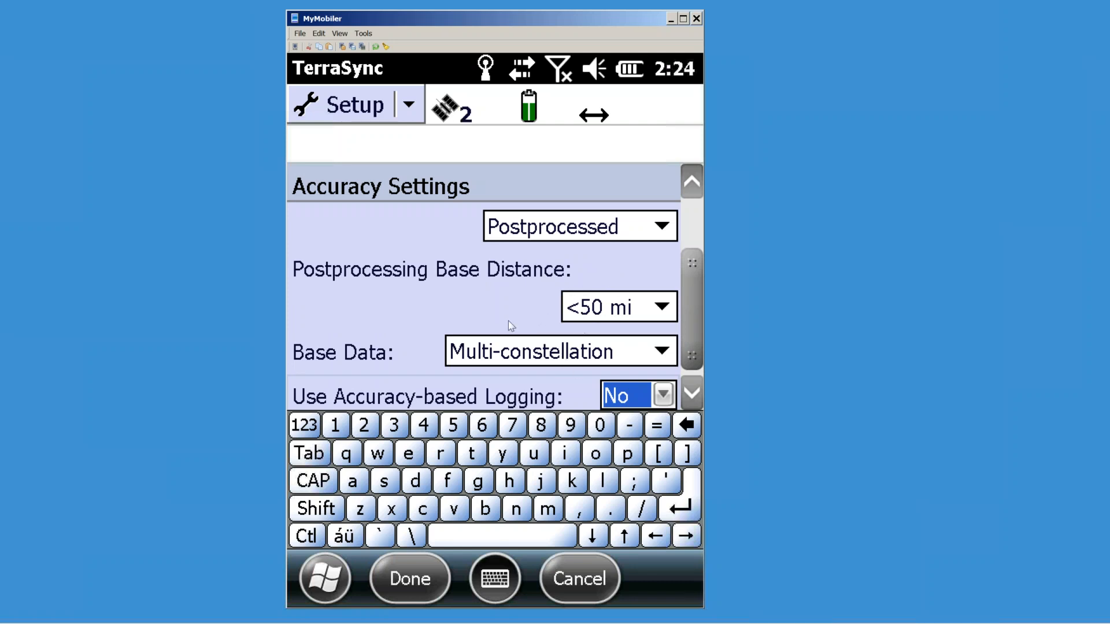
drag(689, 293, 696, 261)
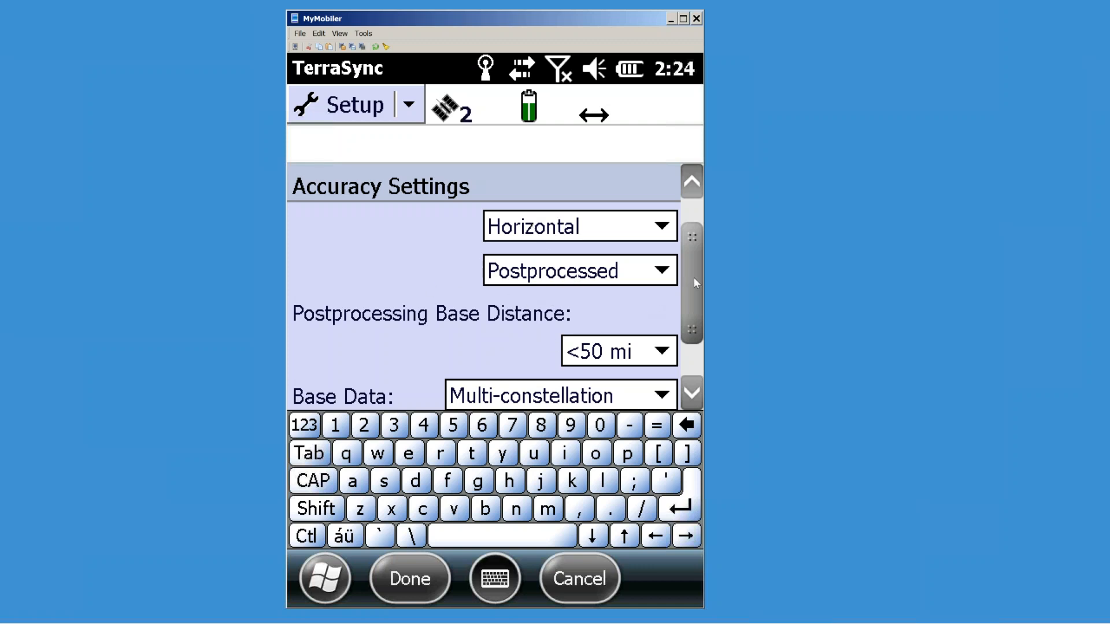
click(662, 354)
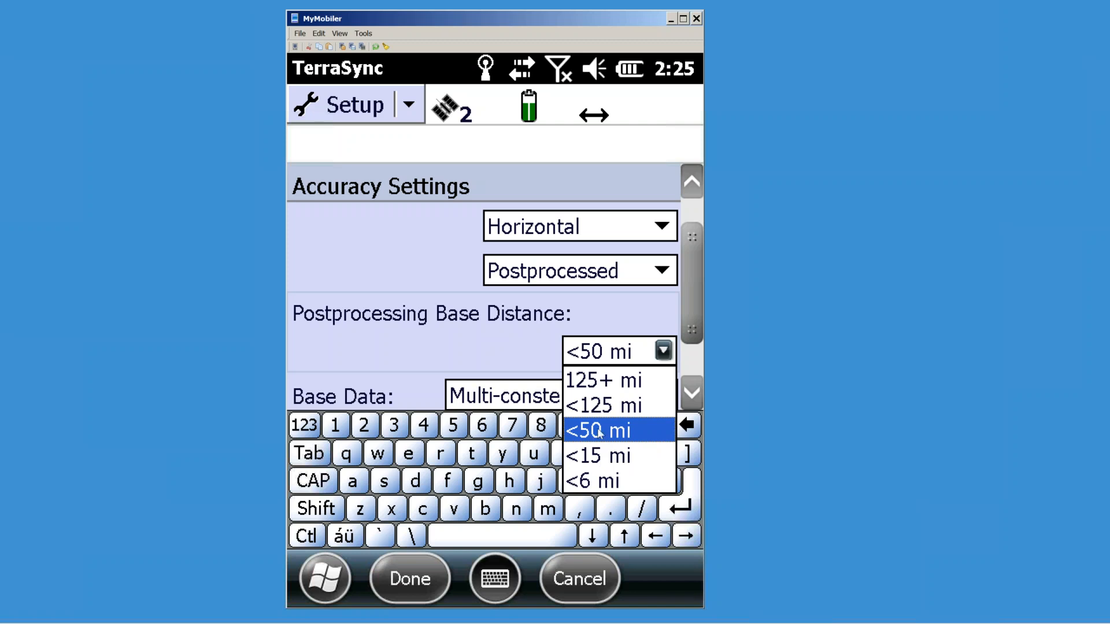
click(585, 411)
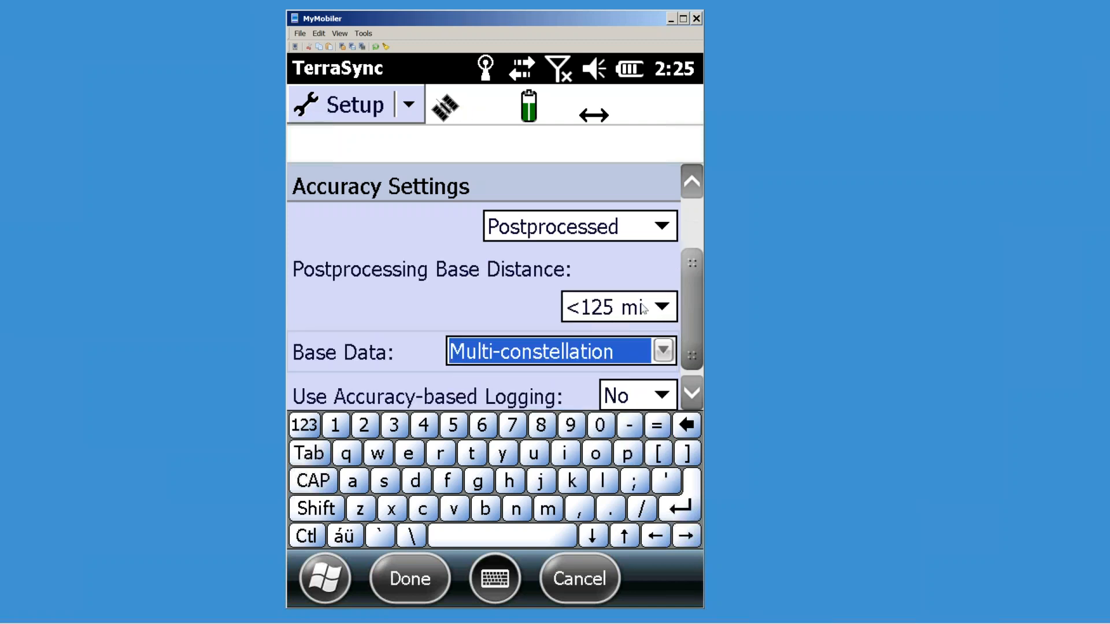
click(663, 306)
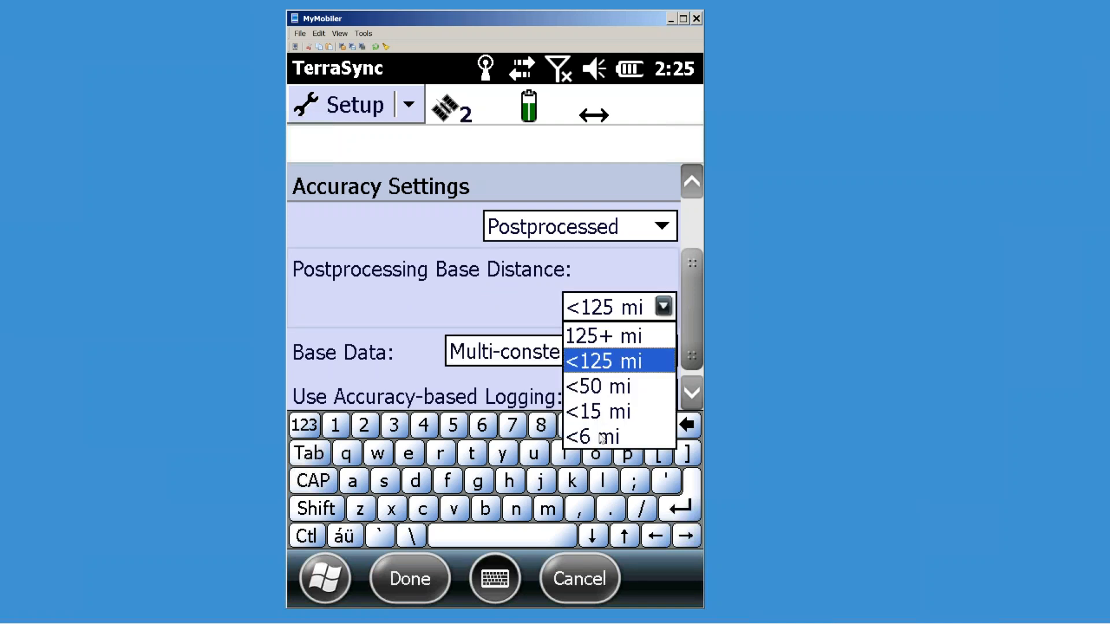
click(616, 393)
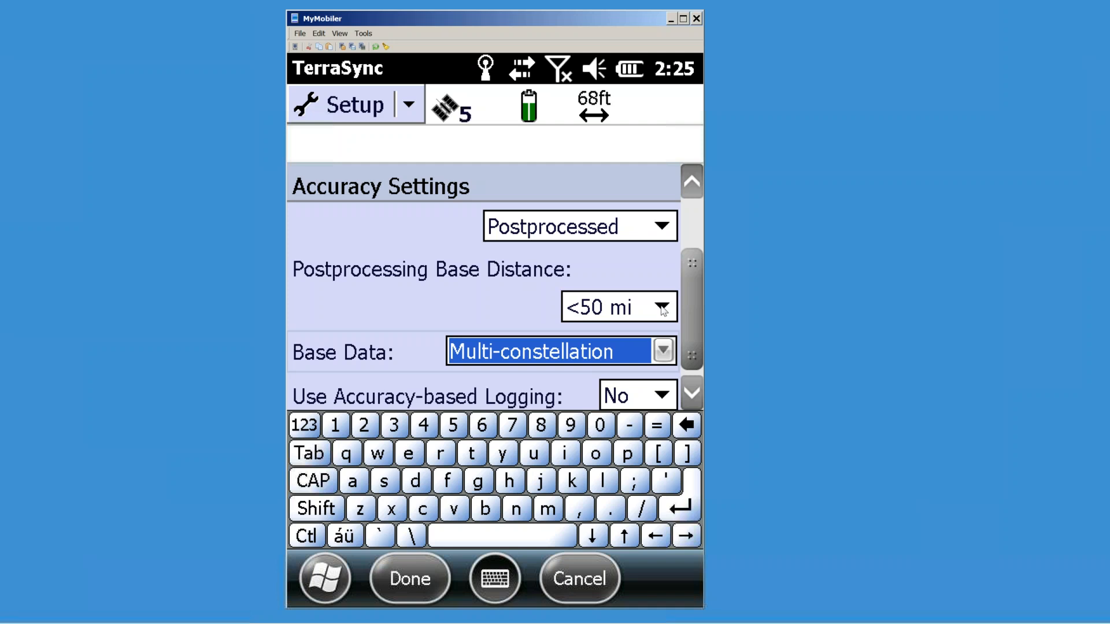
click(663, 309)
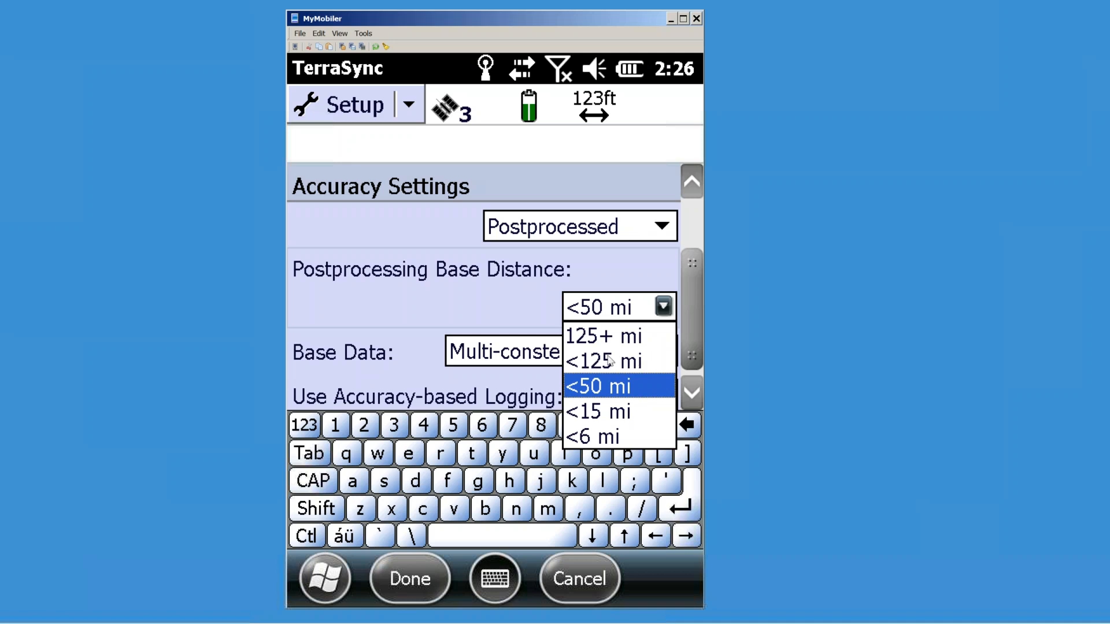
Step: Pan the CORS map across Alabama, Georgia, Florida, Mississippi and Louisiana
mouse_move(171, 614)
click(170, 611)
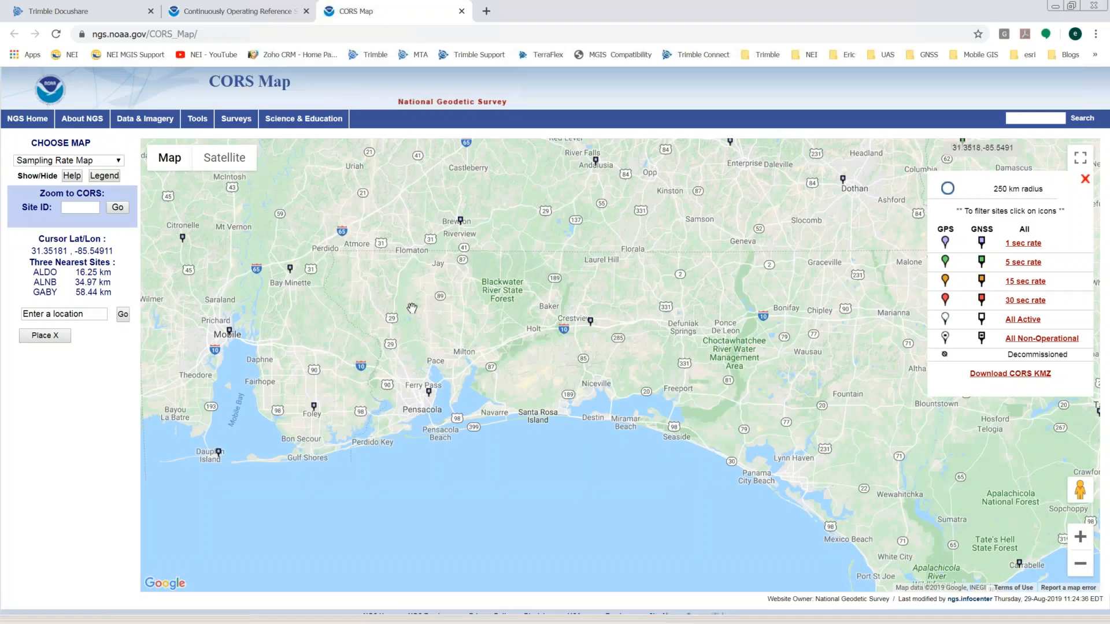
scroll(502, 307, down, 1)
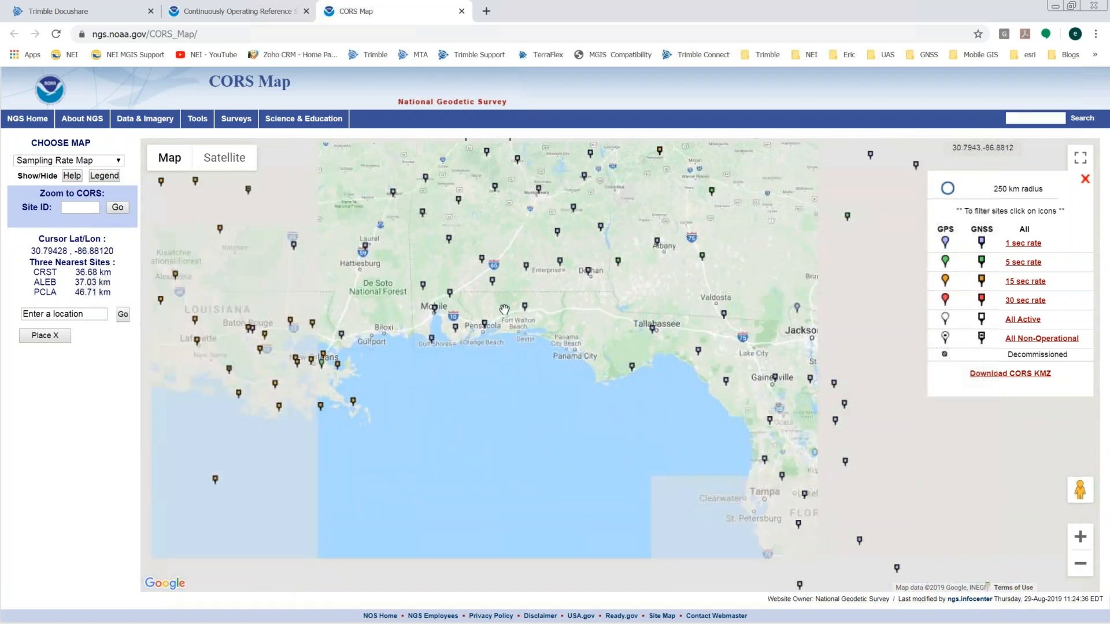
drag(601, 305, 525, 504)
drag(696, 409, 564, 284)
scroll(564, 307, down, 1)
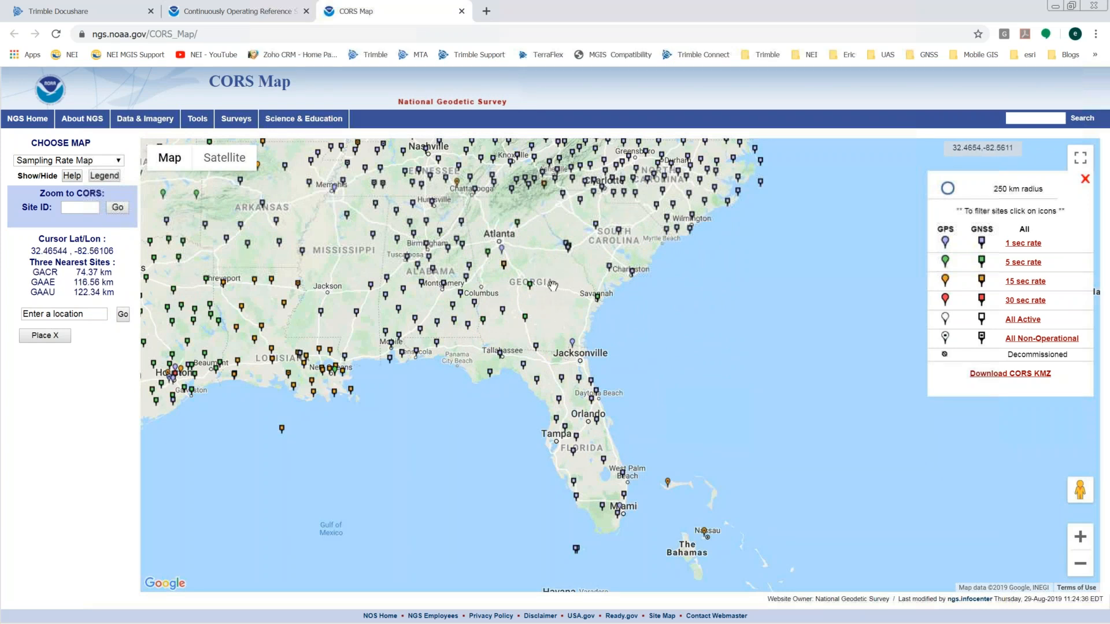
scroll(552, 285, up, 2)
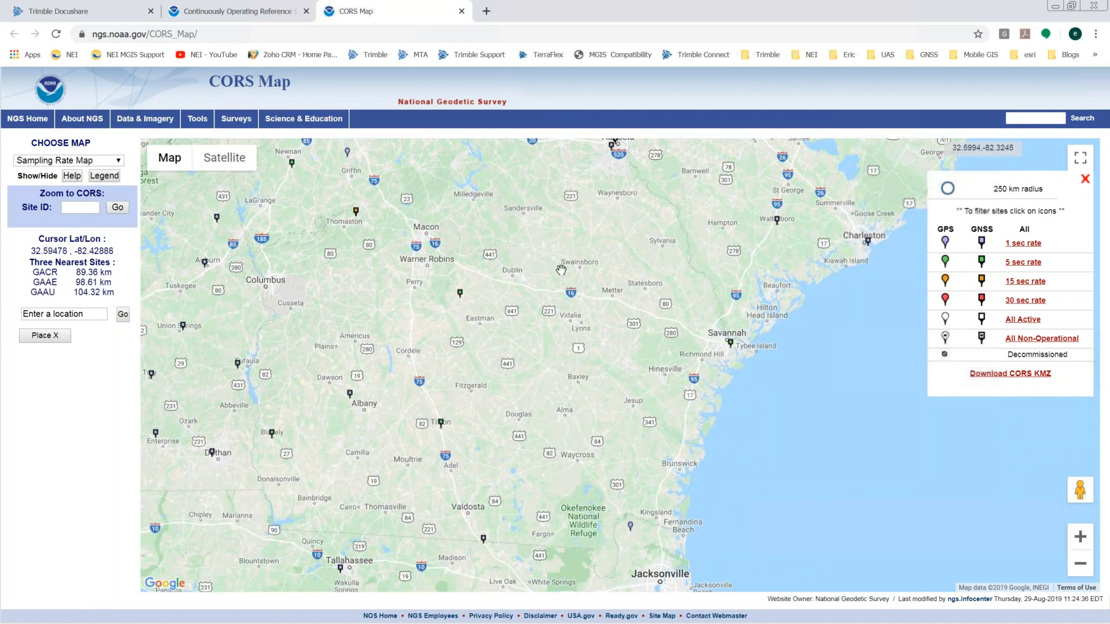
scroll(523, 299, down, 2)
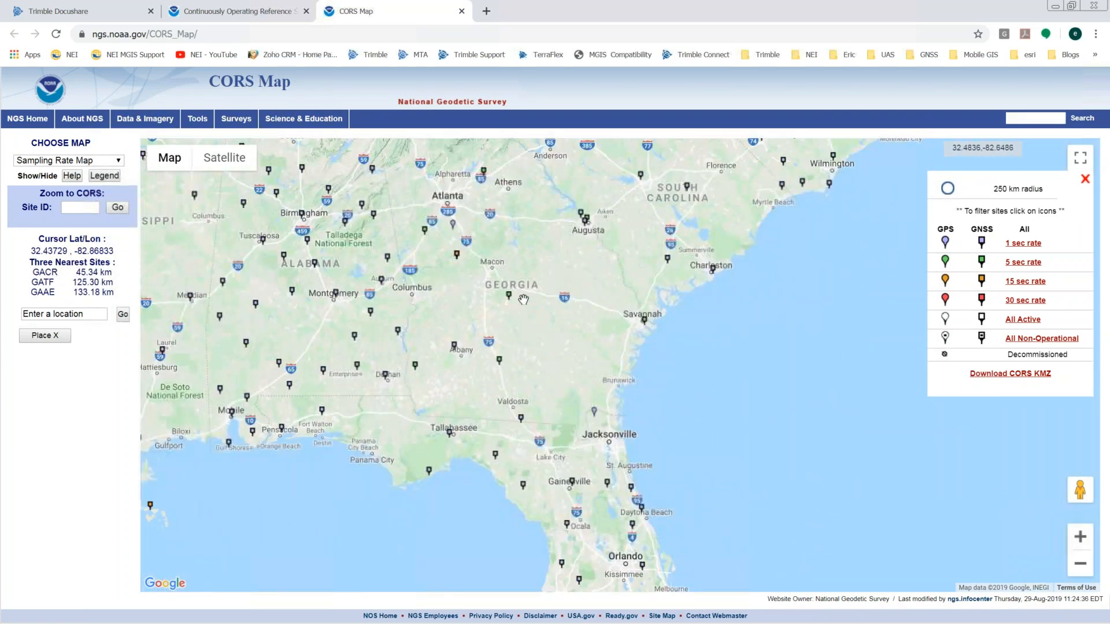
drag(364, 378, 535, 363)
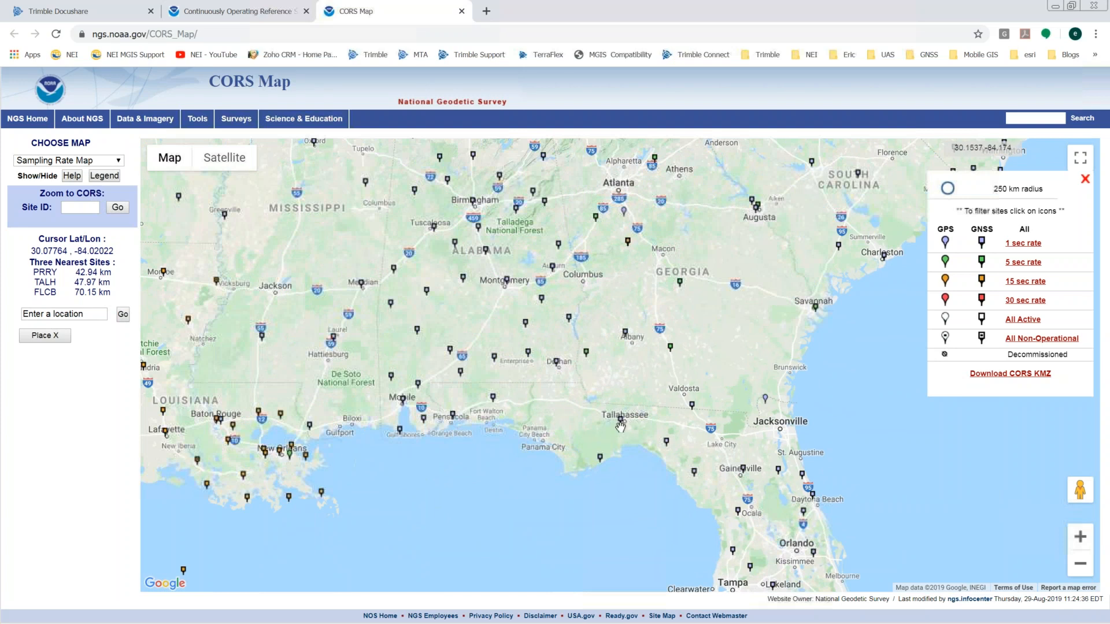
drag(359, 361, 541, 355)
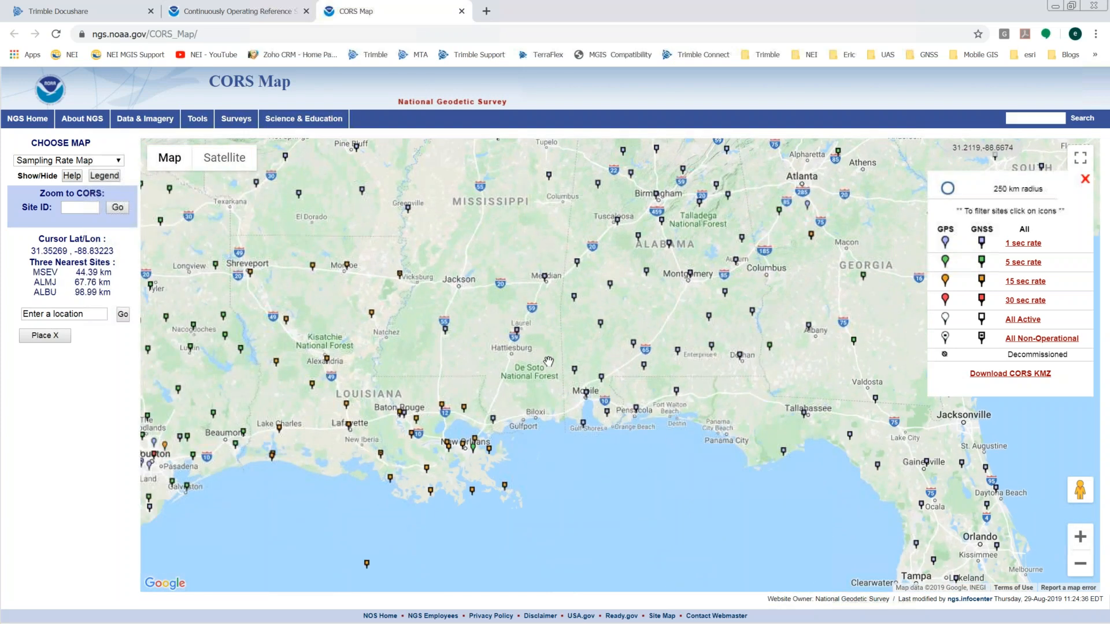
scroll(547, 362, down, 1)
Step: Survey the whole Southeast up to the Carolinas and Charlotte, then minimize the browser
drag(837, 295, 609, 365)
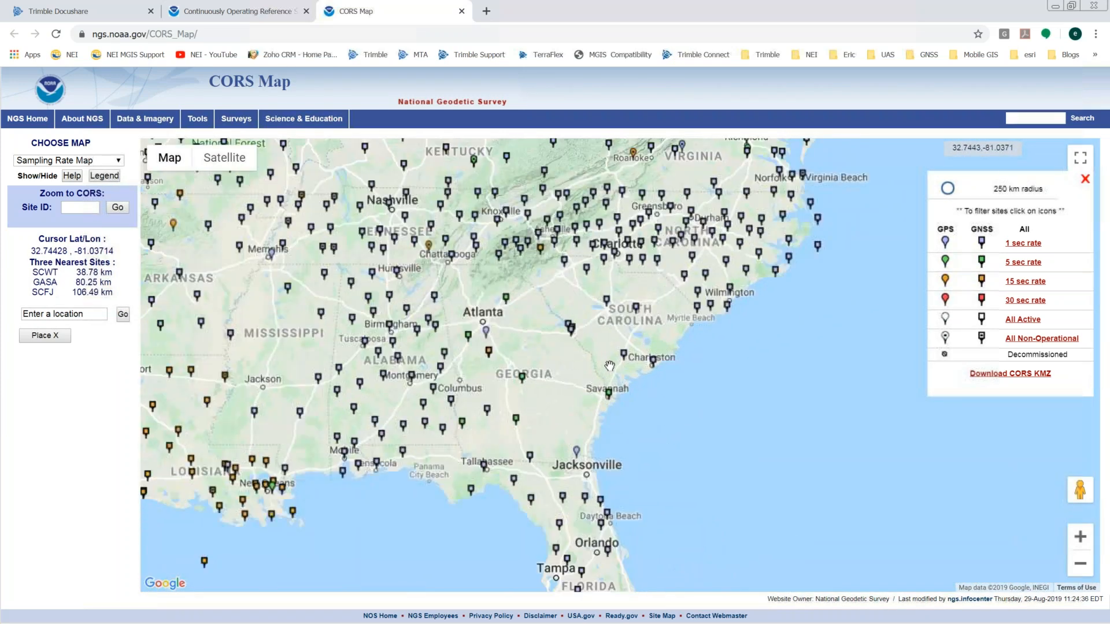
scroll(609, 366, up, 2)
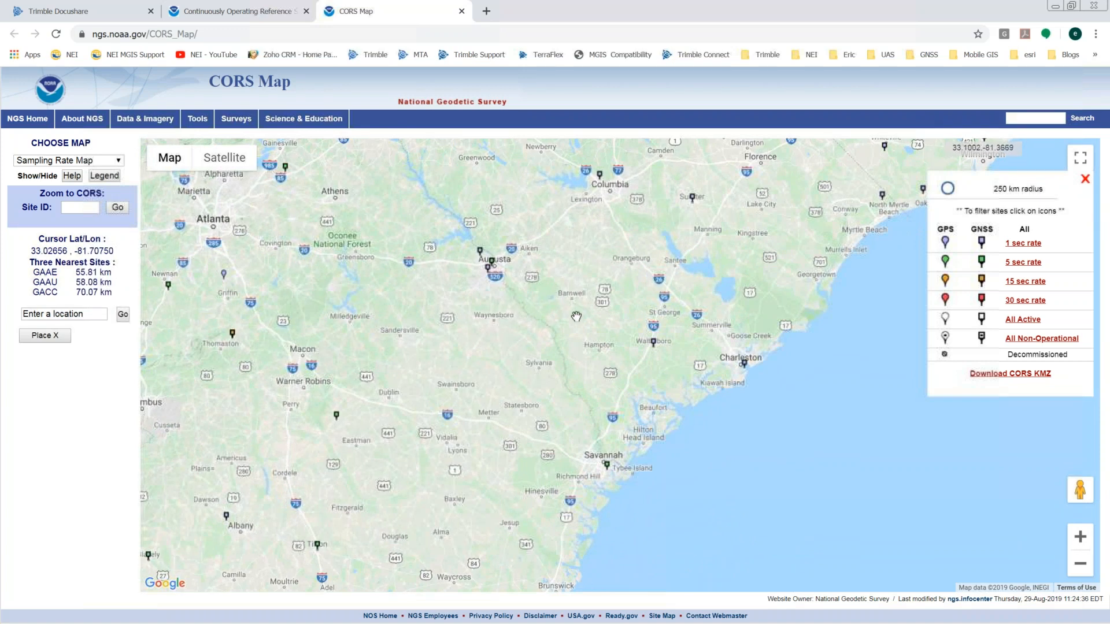
drag(425, 398, 478, 551)
scroll(494, 370, up, 2)
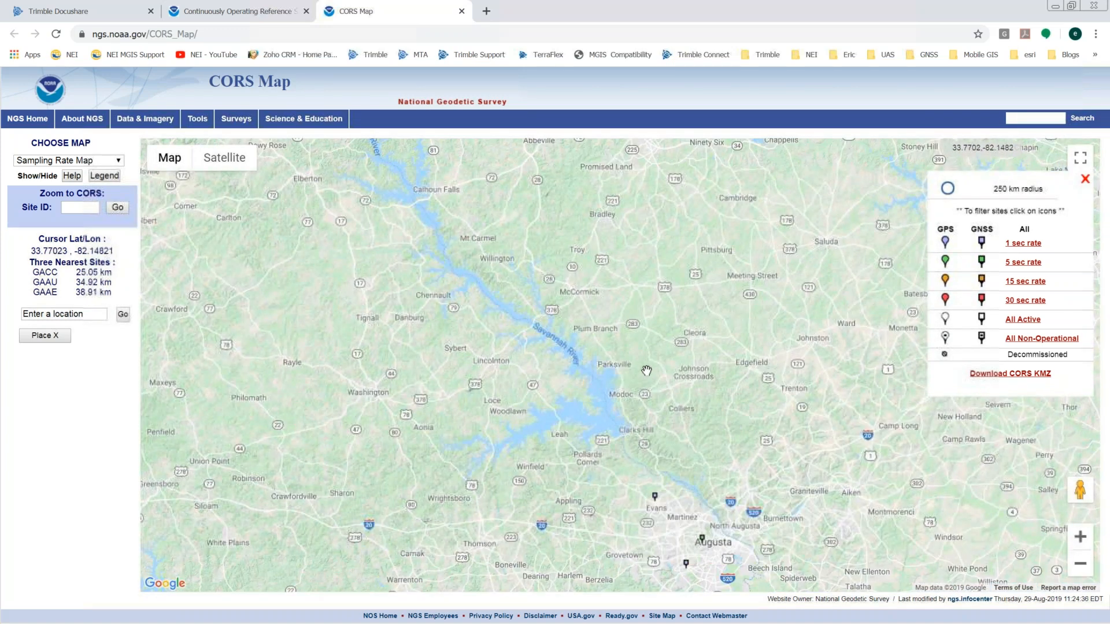
scroll(636, 368, down, 1)
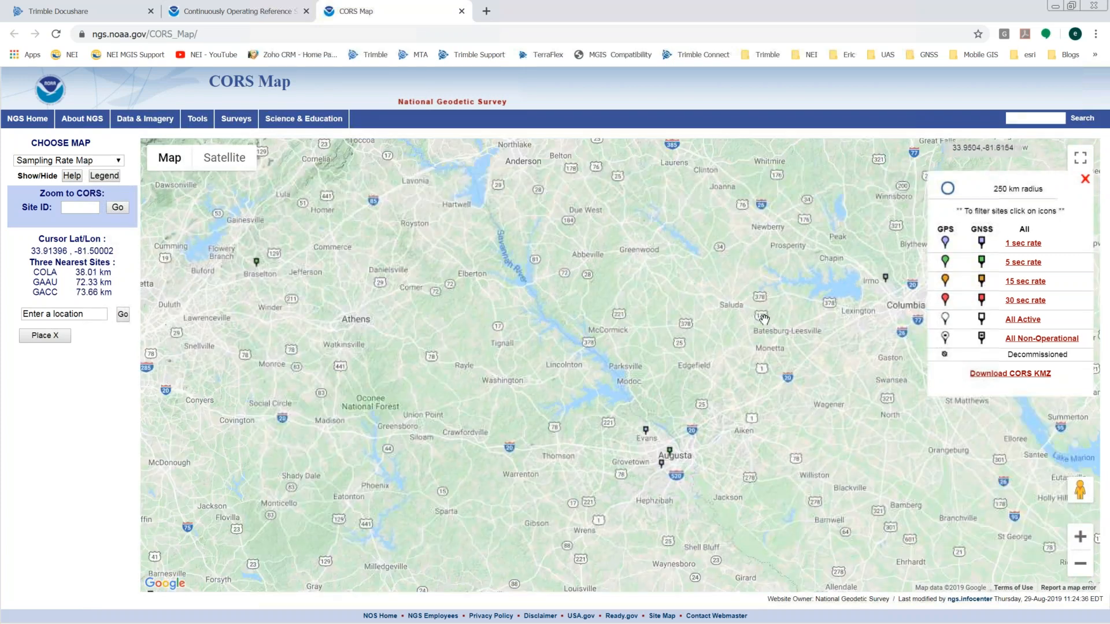
scroll(763, 318, down, 1)
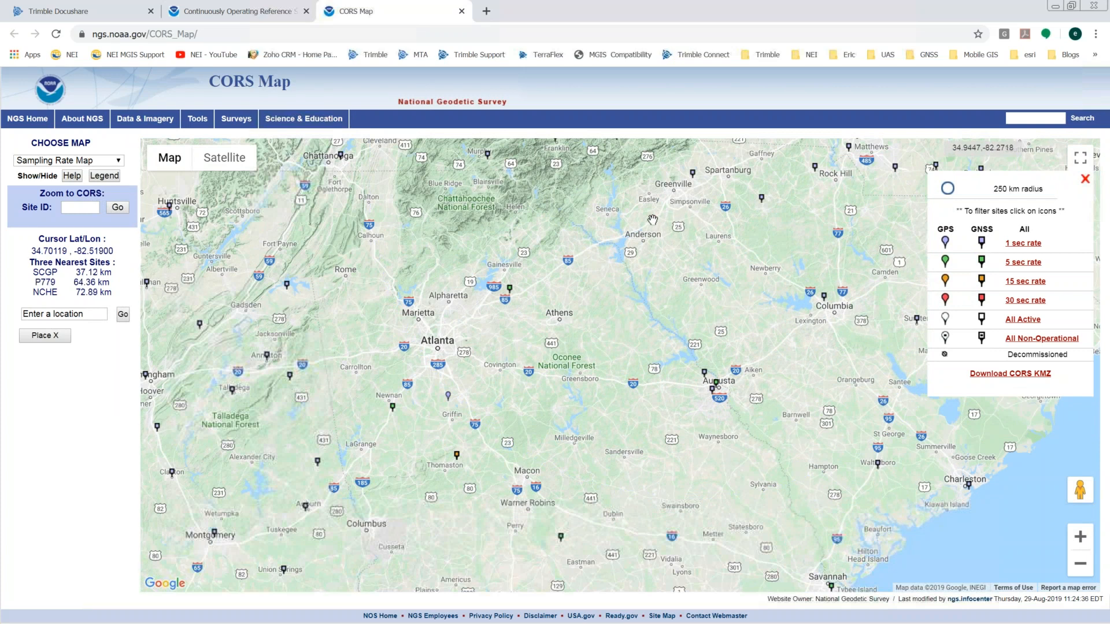
drag(745, 147, 693, 248)
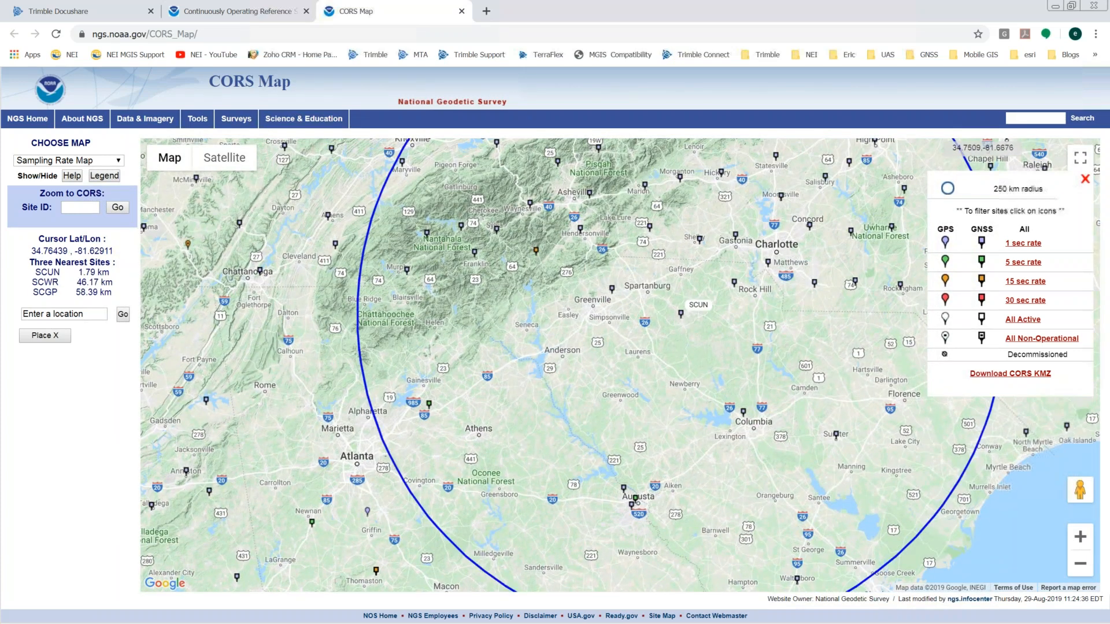
click(1056, 6)
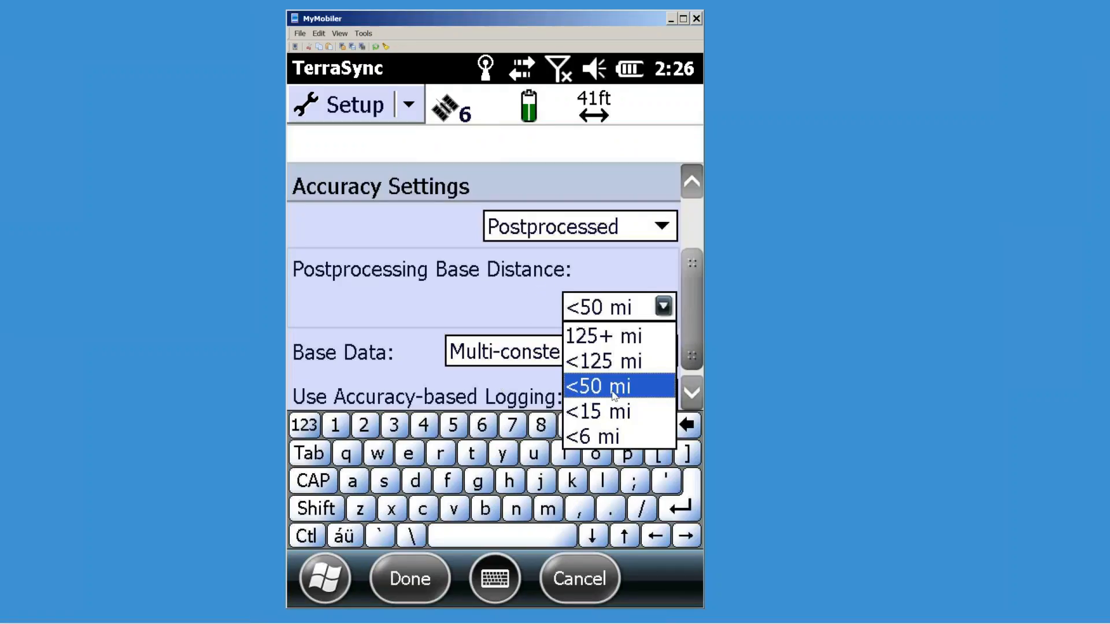
Step: Keep base distance at <50 mi and enable accuracy-based logging with 3 ft required accuracy
click(572, 350)
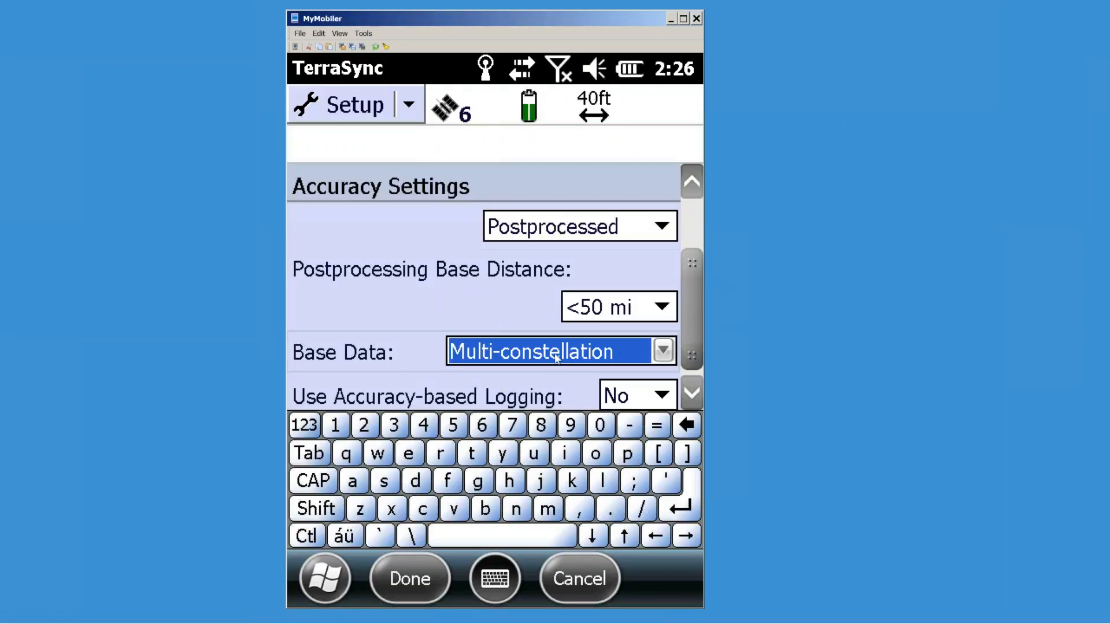
drag(695, 327, 694, 341)
click(670, 355)
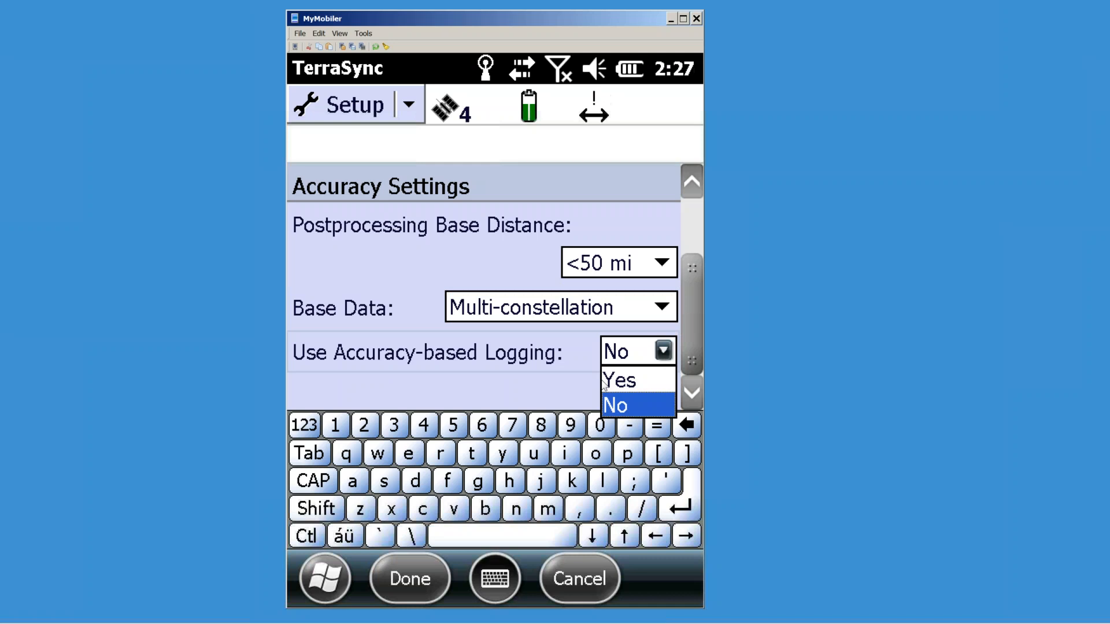
click(634, 386)
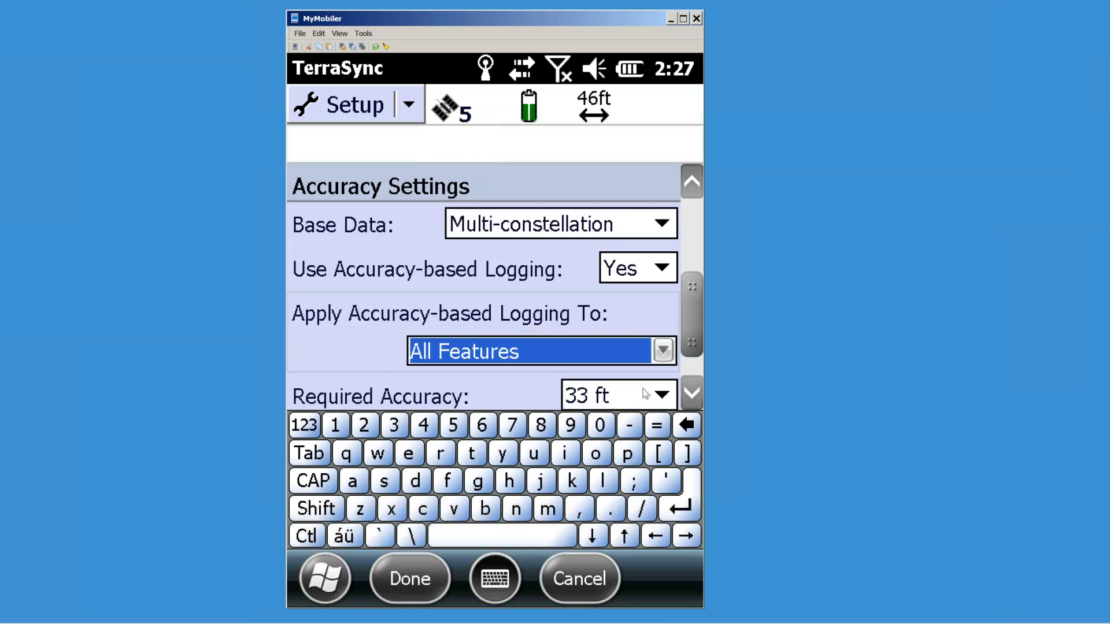
click(692, 391)
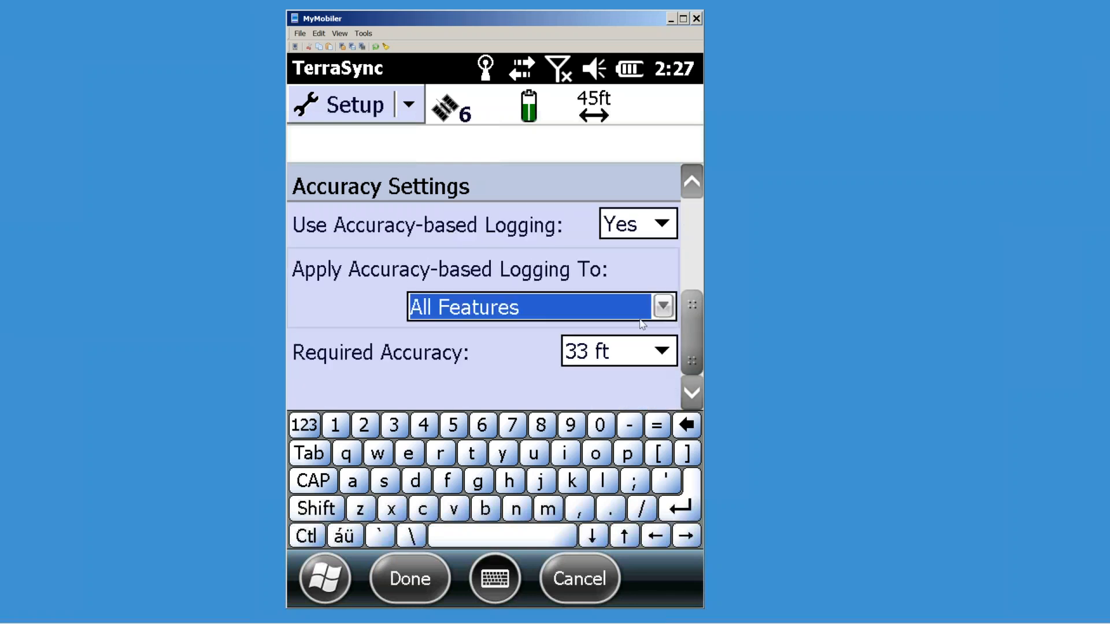
click(659, 355)
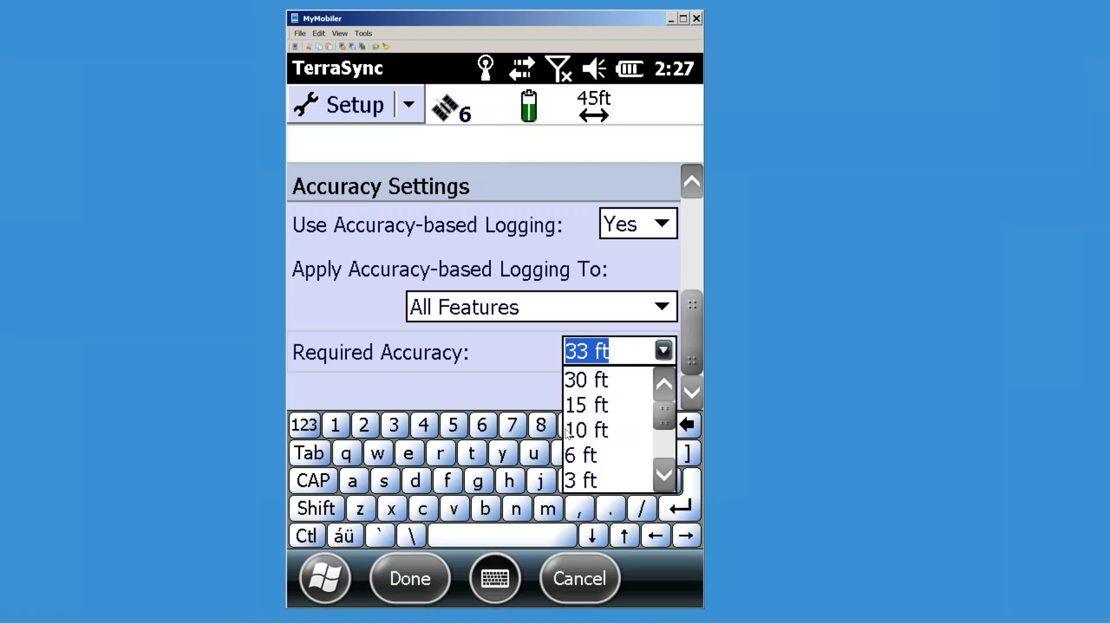
click(601, 481)
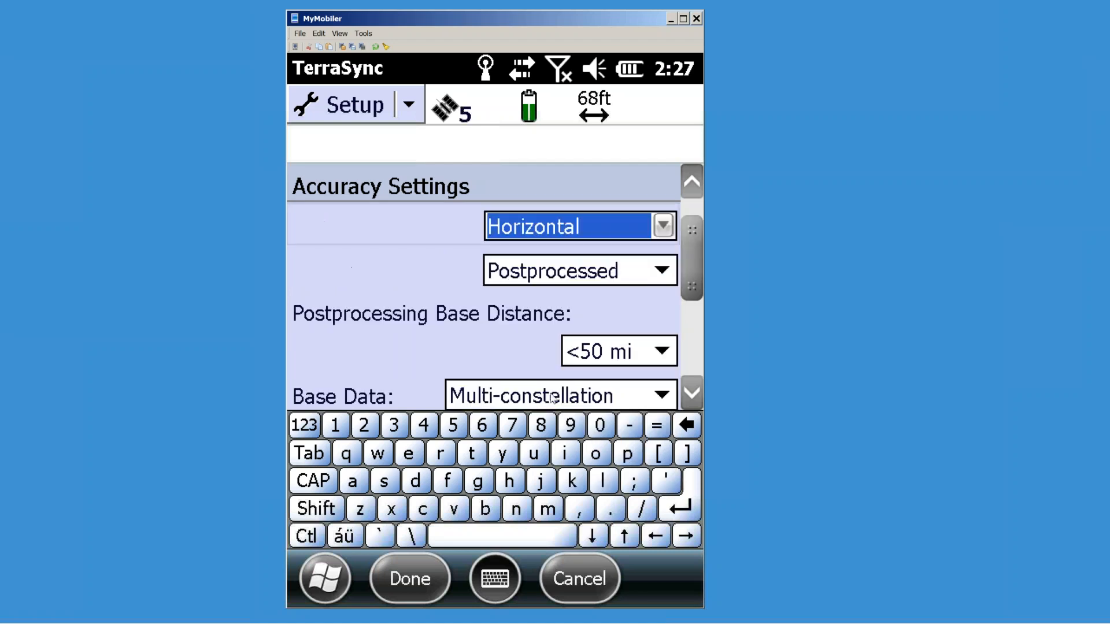
drag(578, 226, 563, 261)
drag(691, 240, 701, 311)
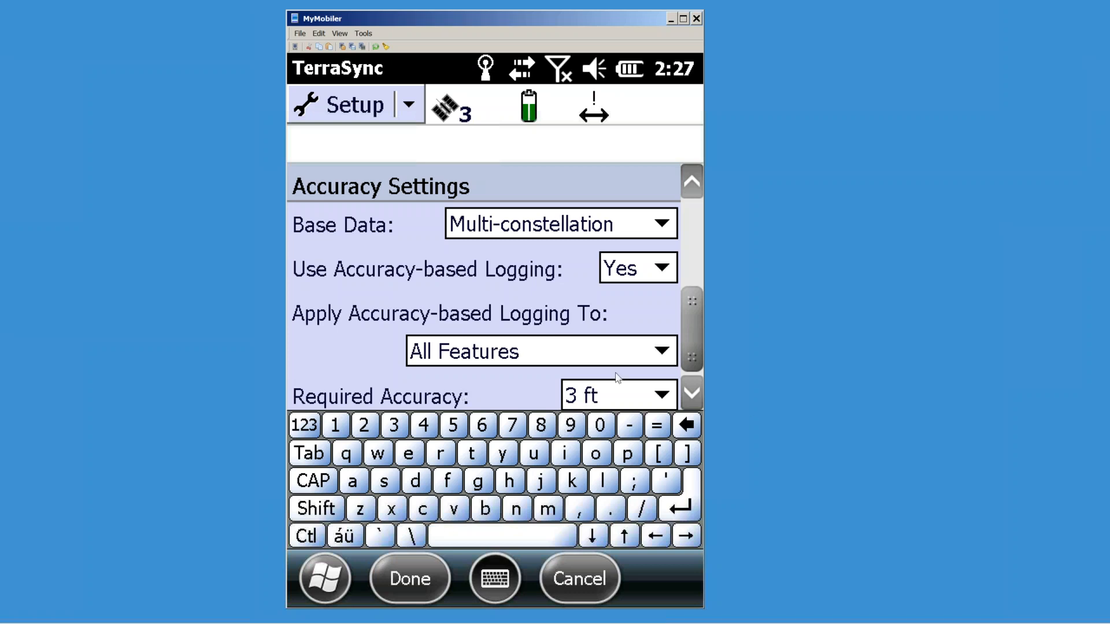
Step: Change the required accuracy from 3 ft to 6 ft
click(653, 399)
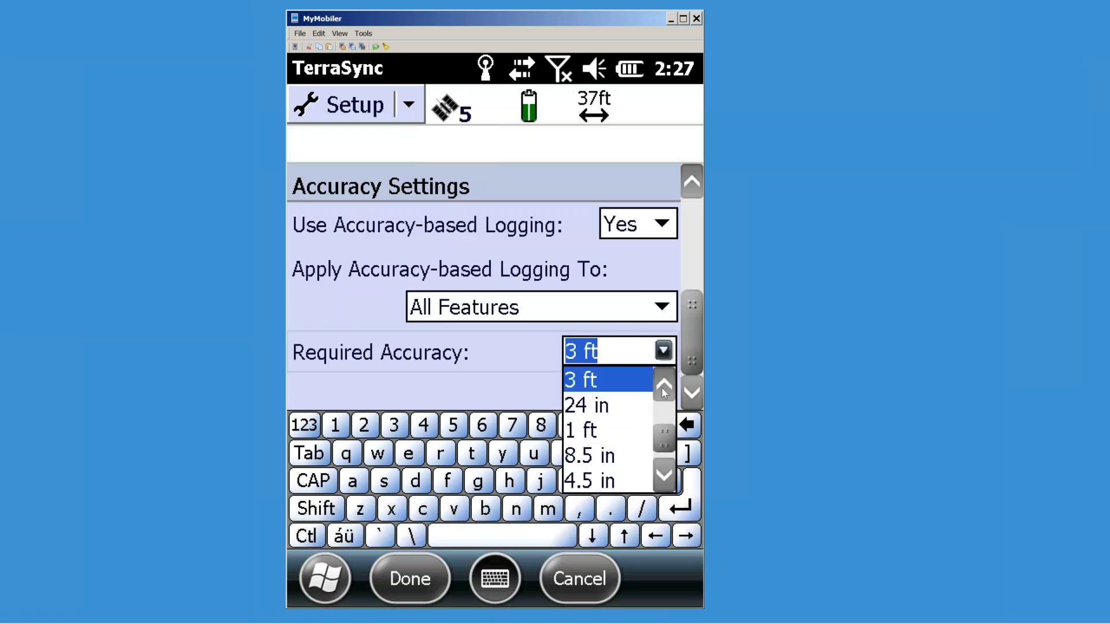
click(663, 385)
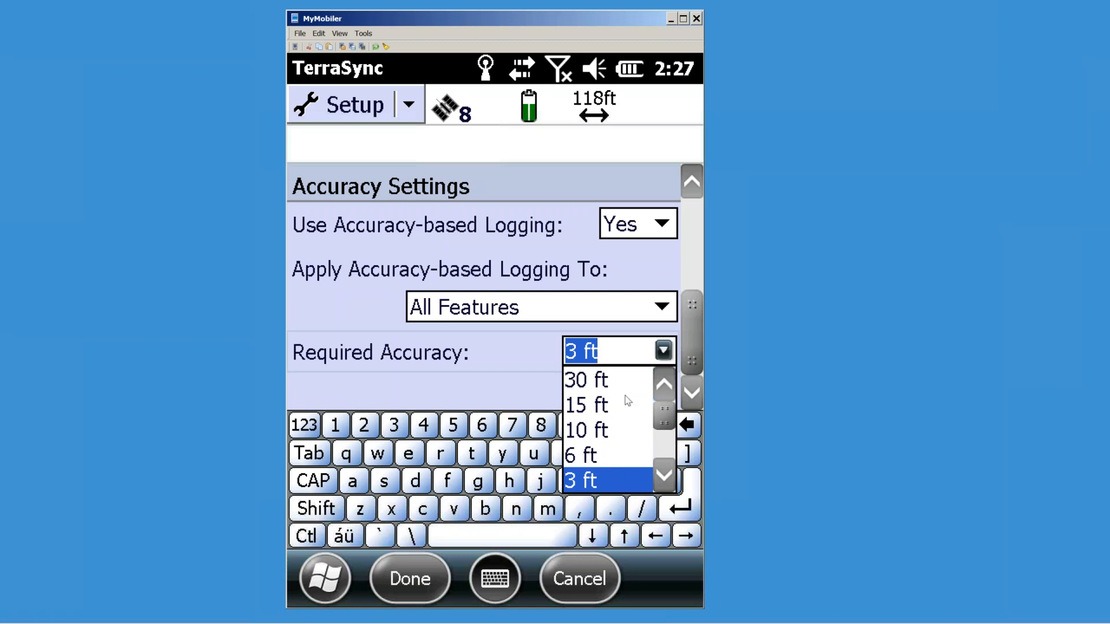
drag(665, 412, 664, 421)
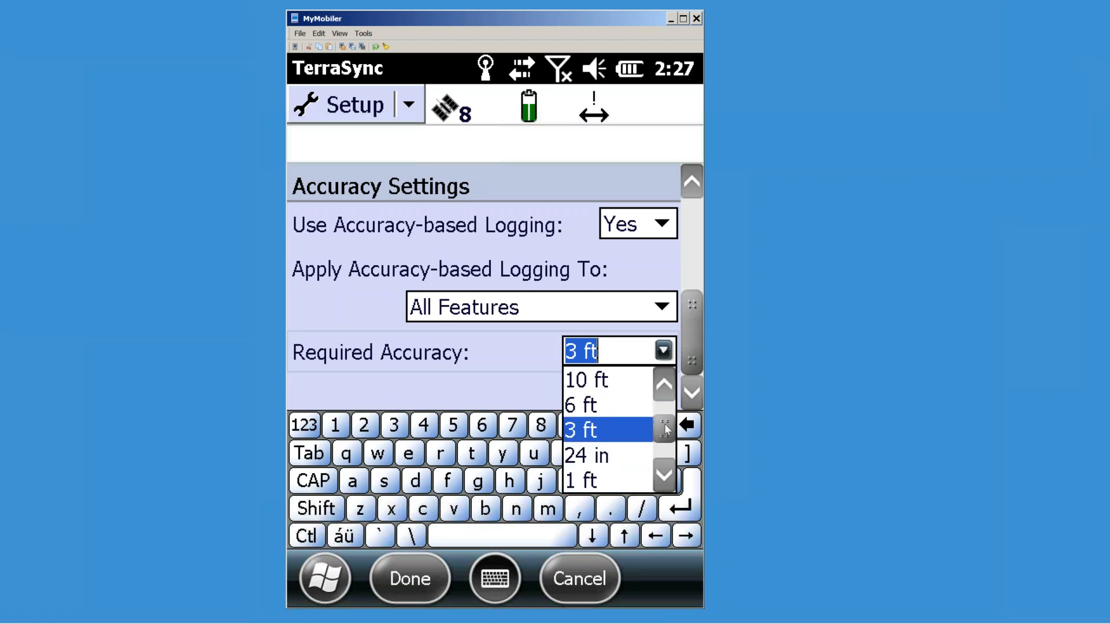
click(588, 407)
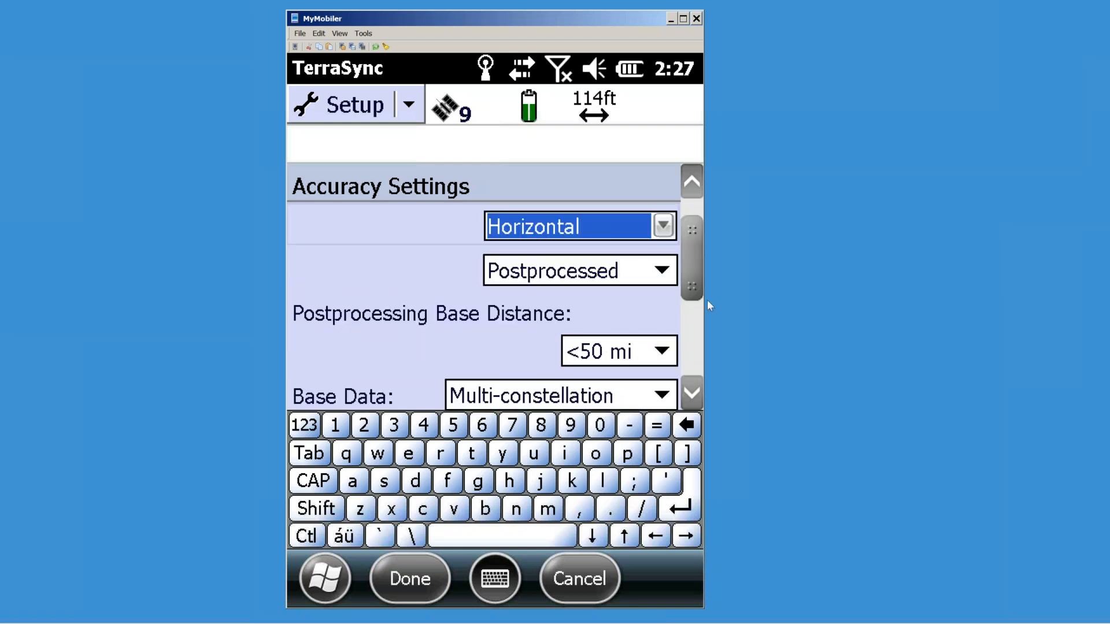
drag(690, 278, 691, 367)
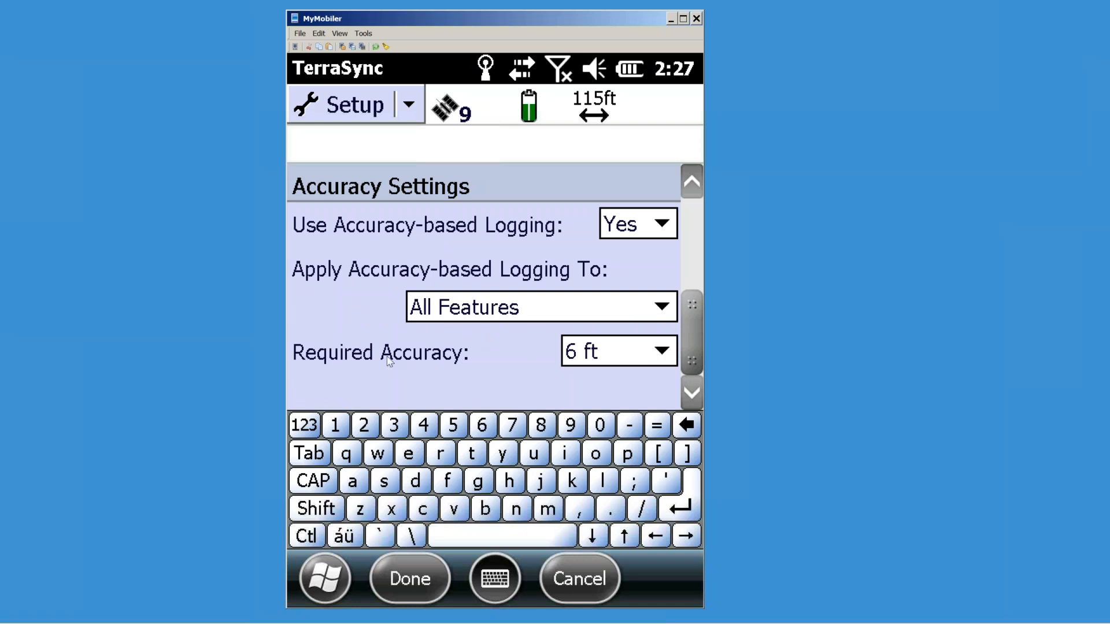
click(660, 352)
scroll(630, 393, up, 3)
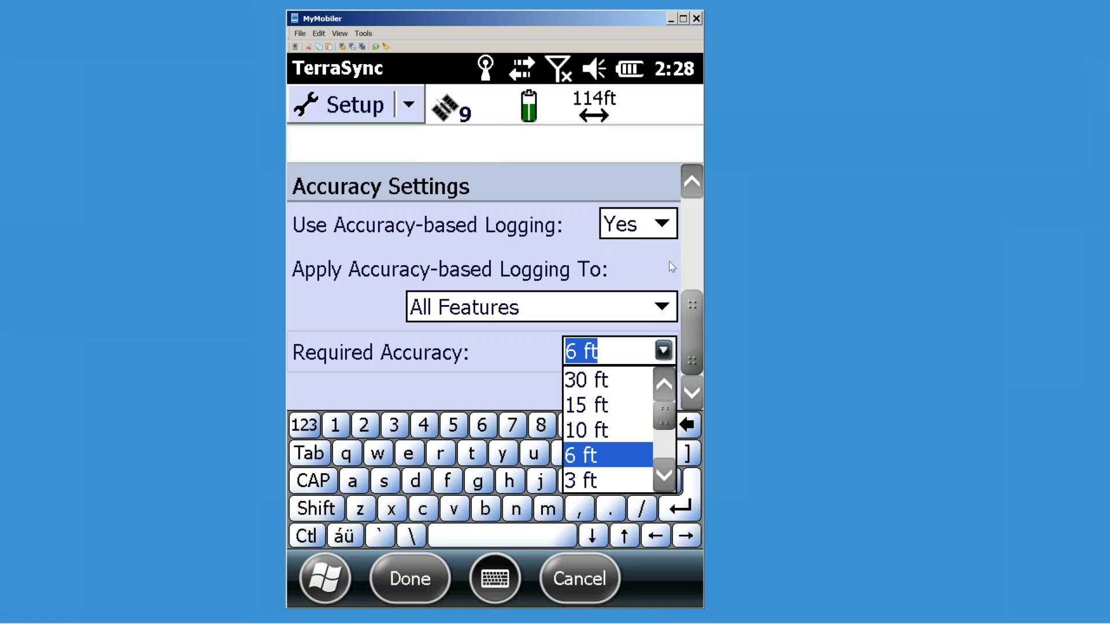
click(660, 230)
Step: Set Use Accuracy-based Logging to No and close the accuracy settings
click(662, 227)
click(617, 279)
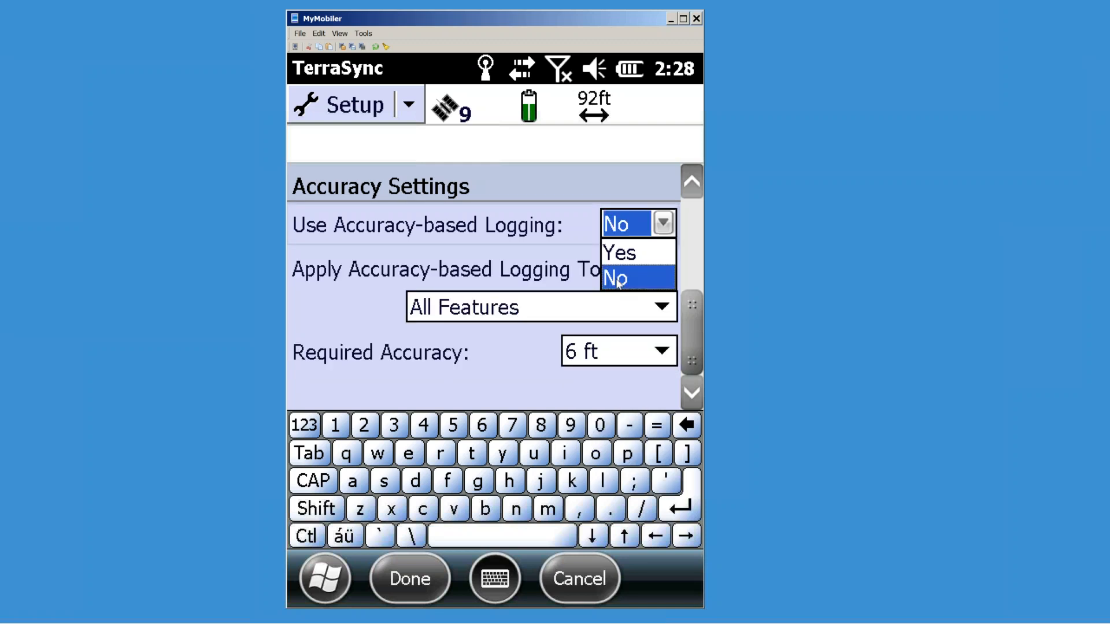
drag(692, 275, 694, 248)
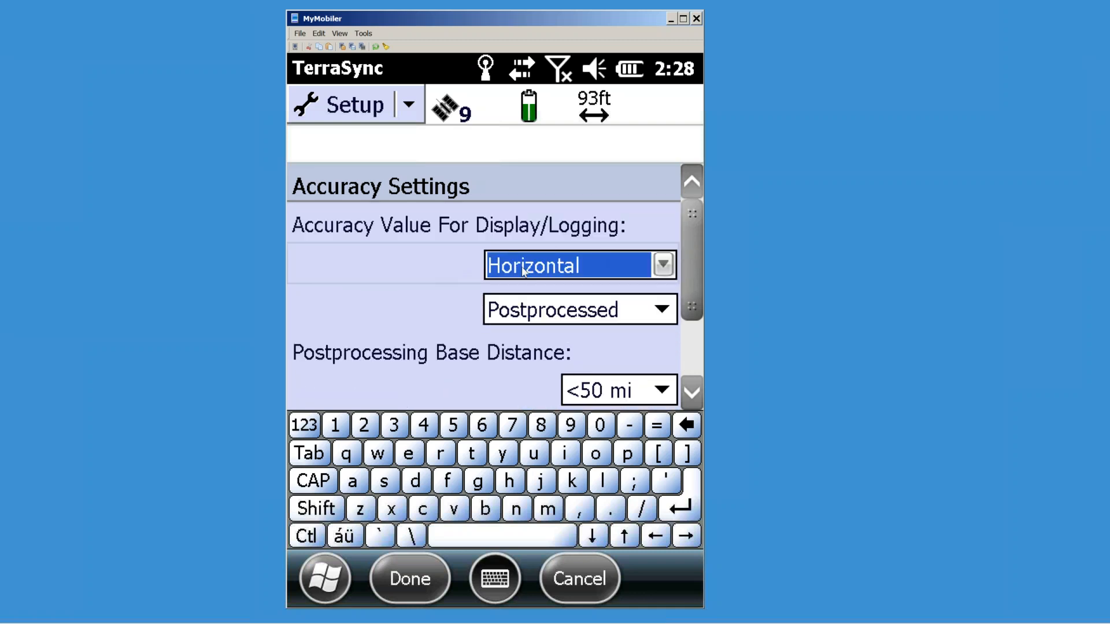
drag(697, 296, 704, 363)
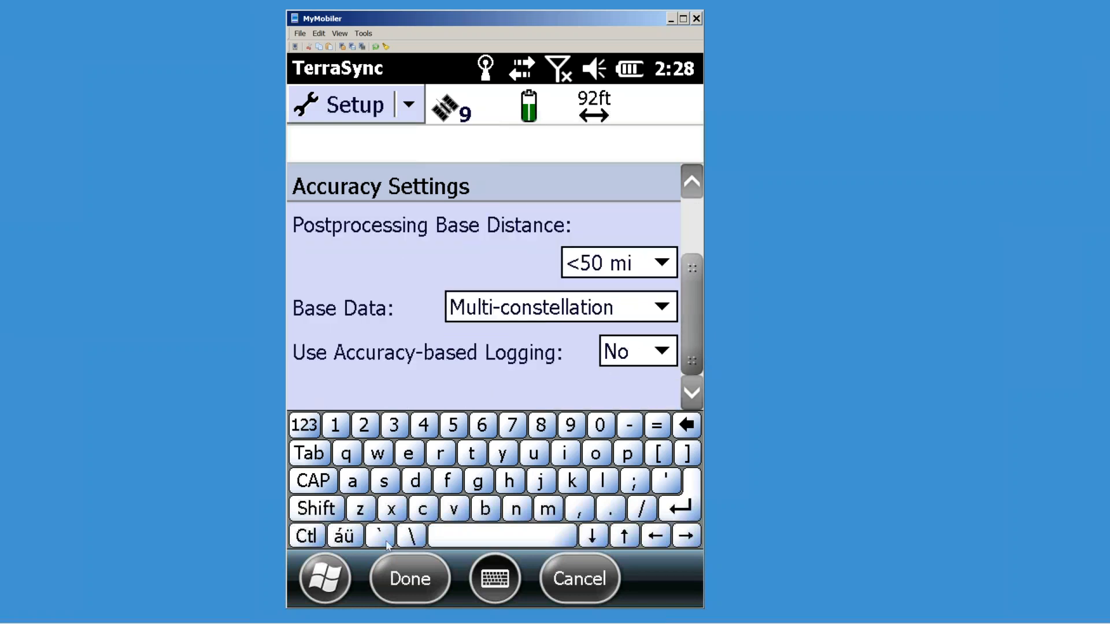
click(414, 580)
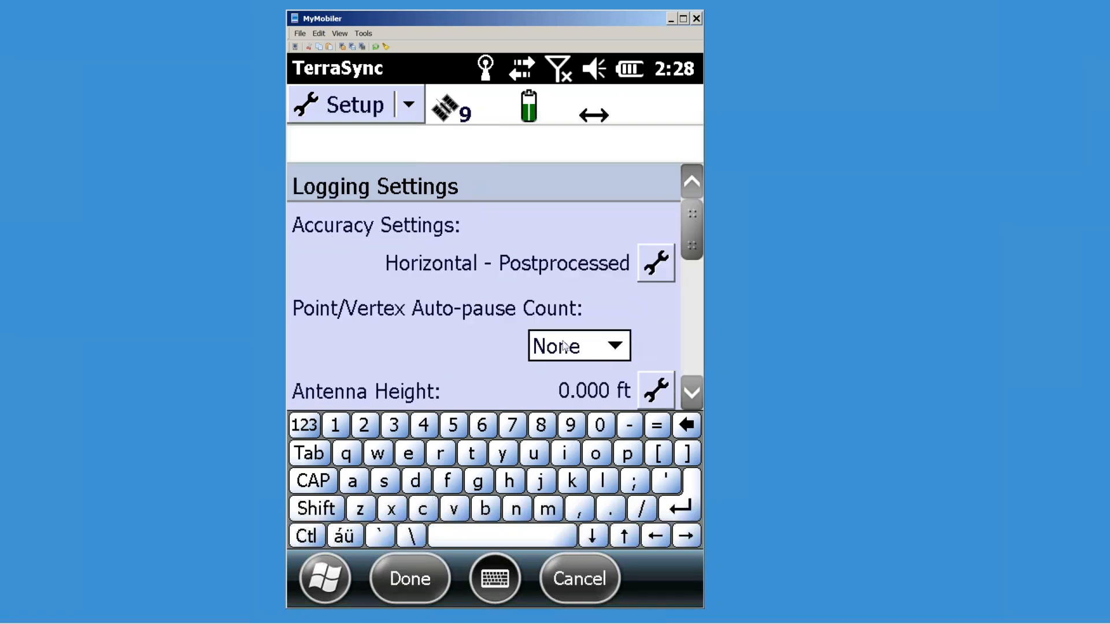
Step: Set the point/vertex auto-pause count to 5, return it to None, and open antenna settings
click(613, 349)
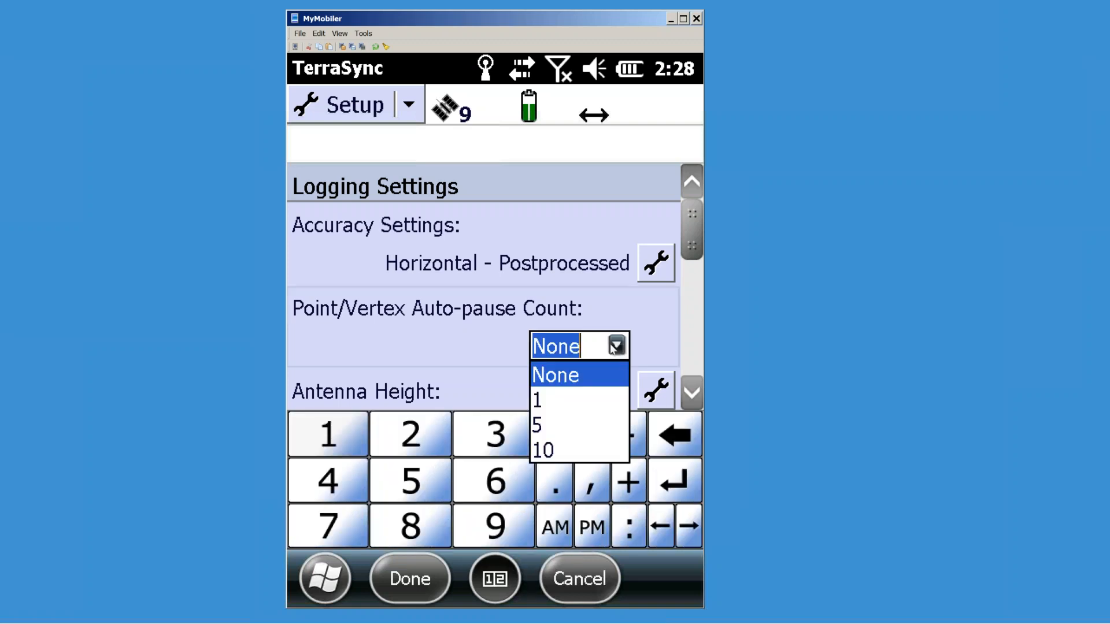
click(539, 426)
key(Tab)
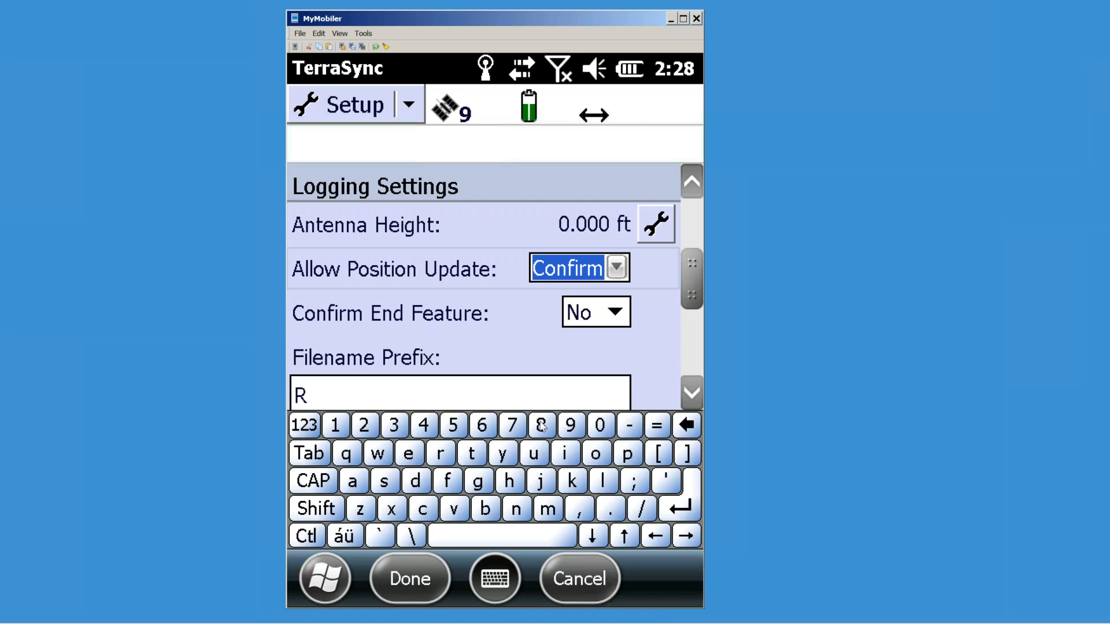
drag(698, 296, 697, 271)
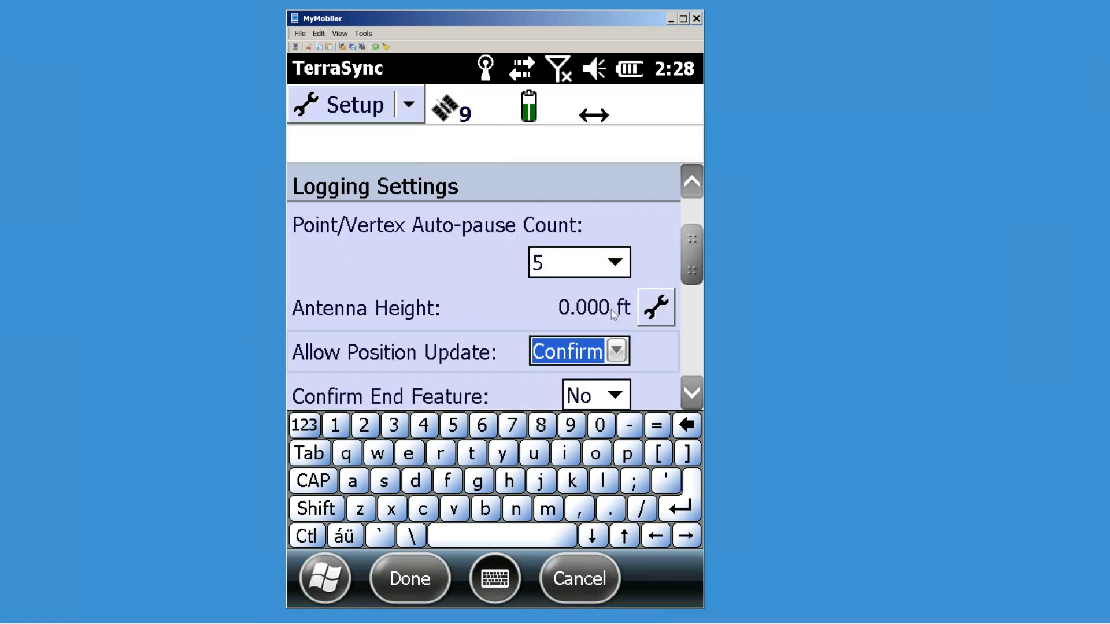
click(616, 264)
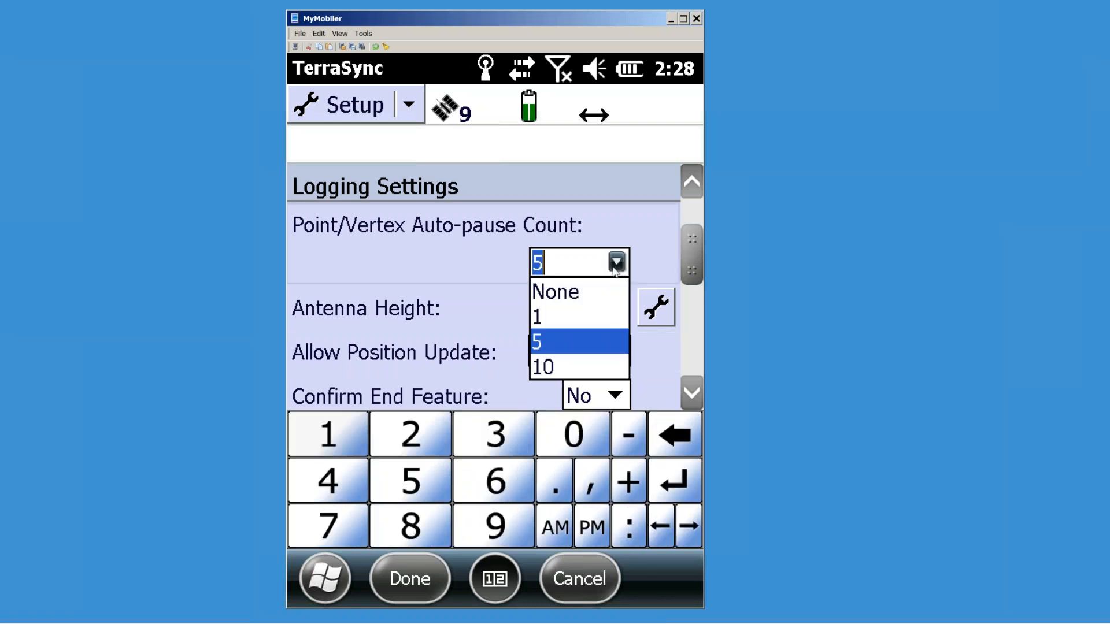
click(564, 290)
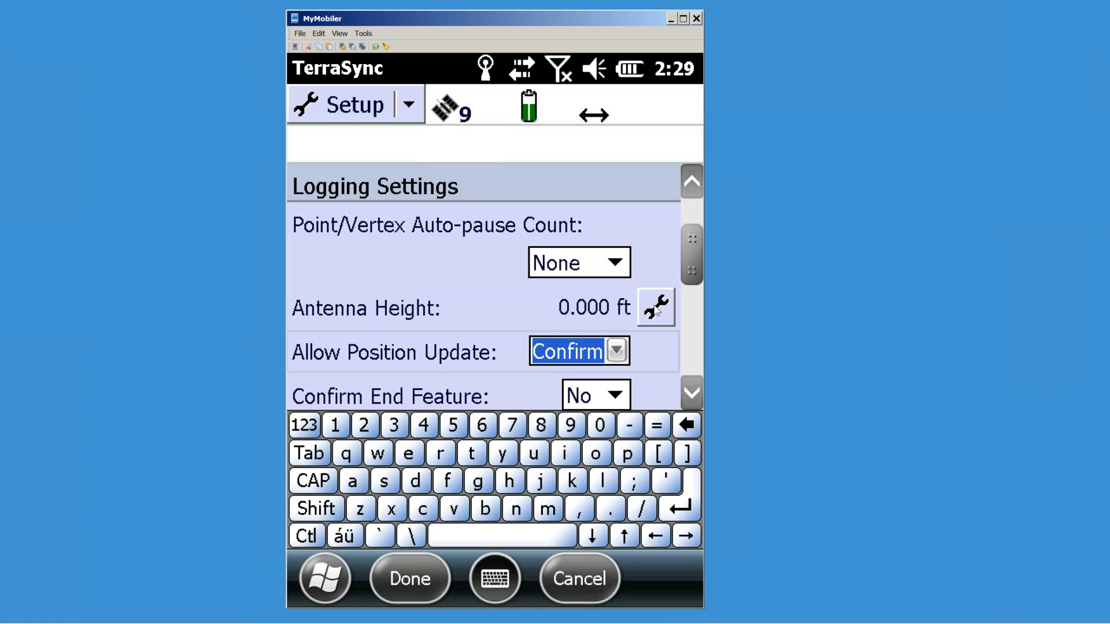
click(668, 314)
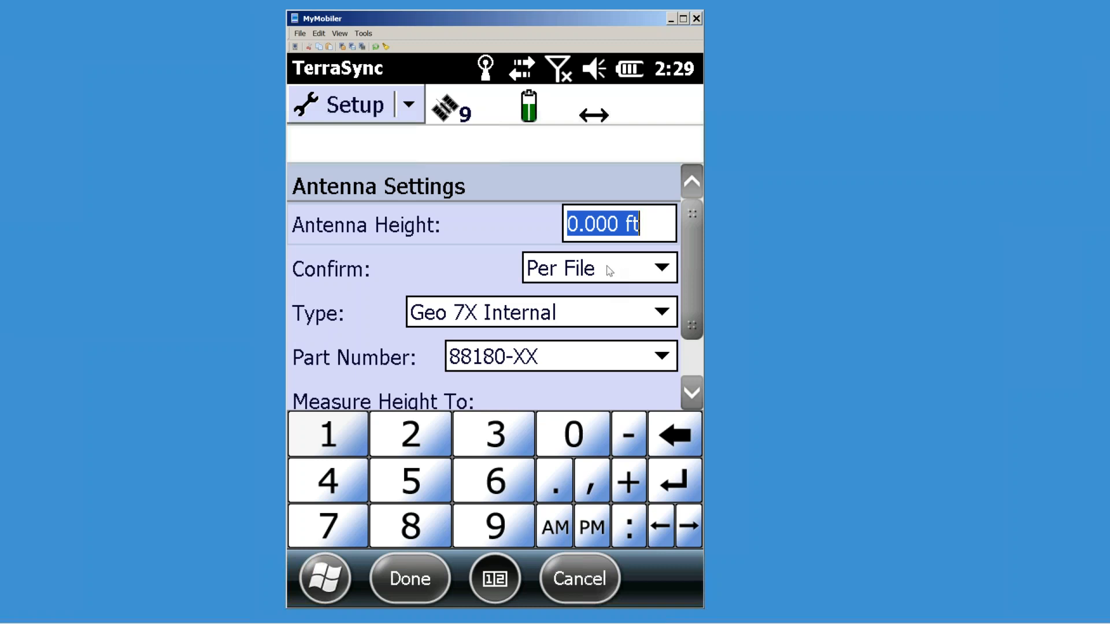
Step: Enter antenna height 6.562, try the Zephyr - Model 2 antenna, then change the height to 4
text(6)
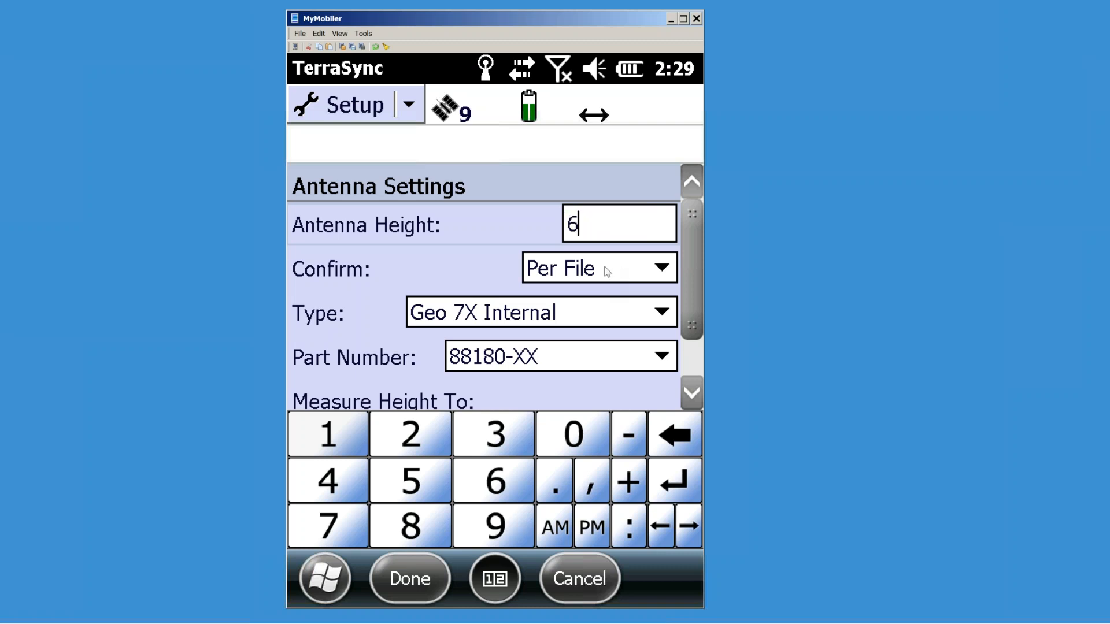
text(.562)
click(664, 315)
scroll(525, 424, down, 4)
scroll(514, 425, down, 4)
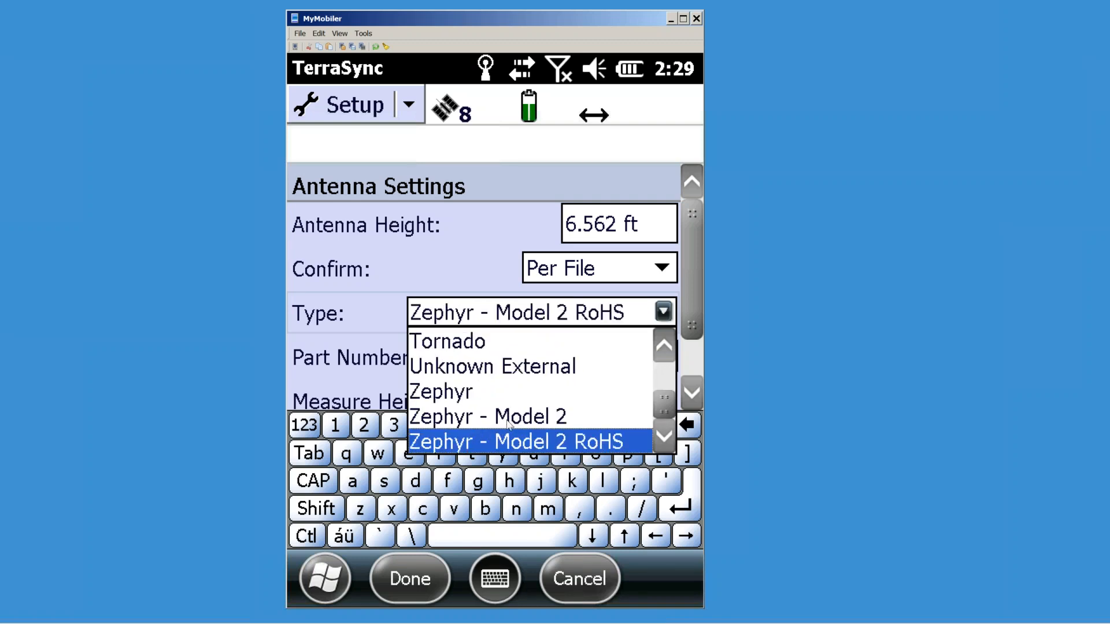
click(508, 418)
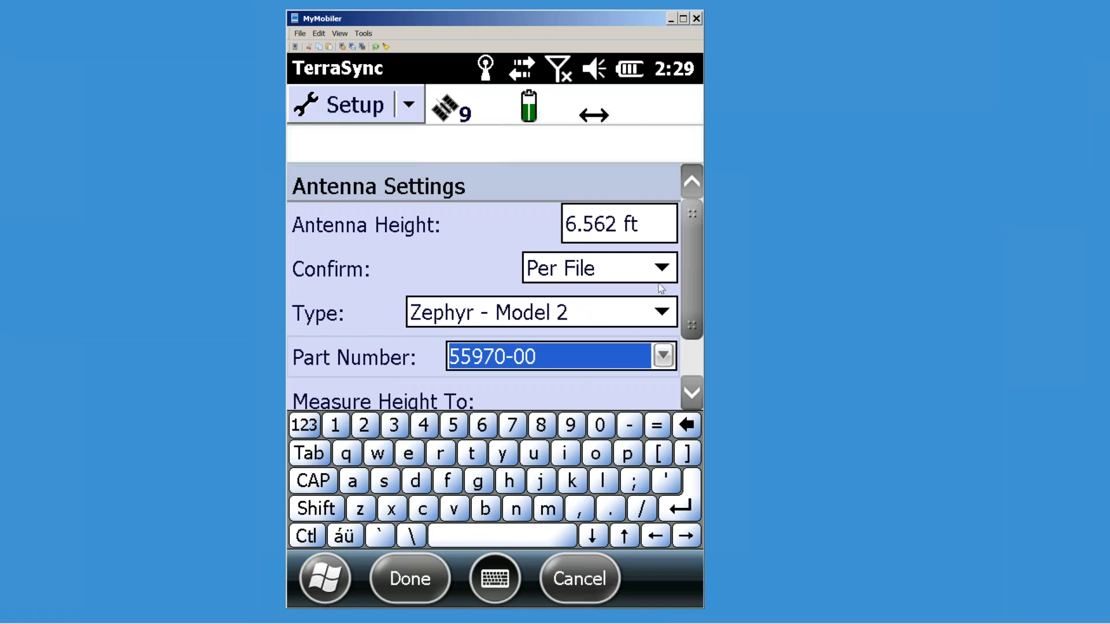
click(622, 226)
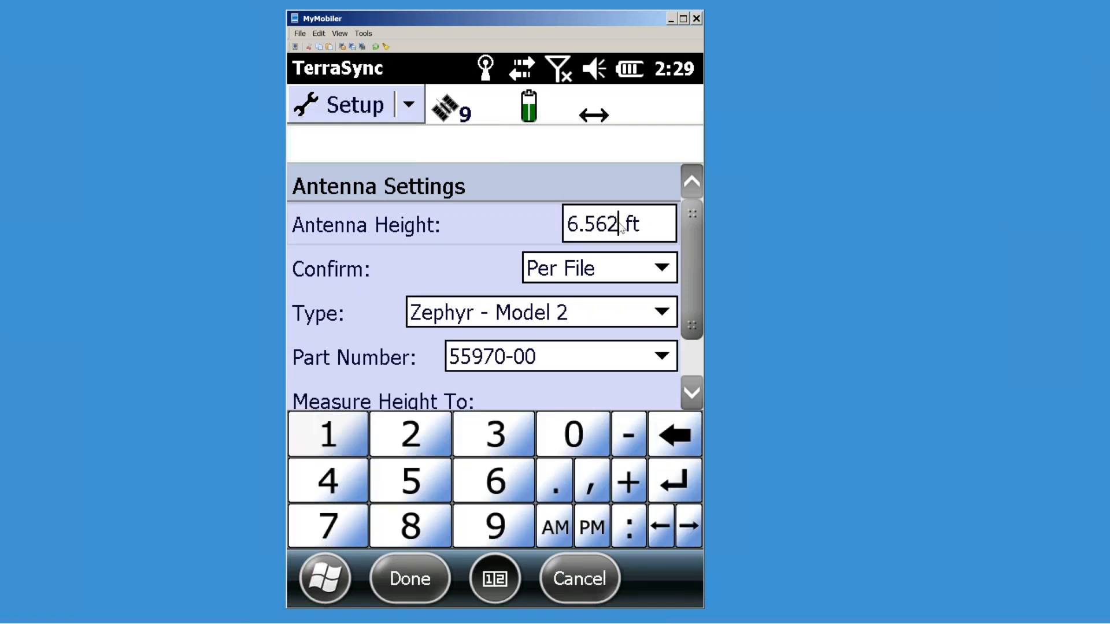
drag(622, 227, 530, 236)
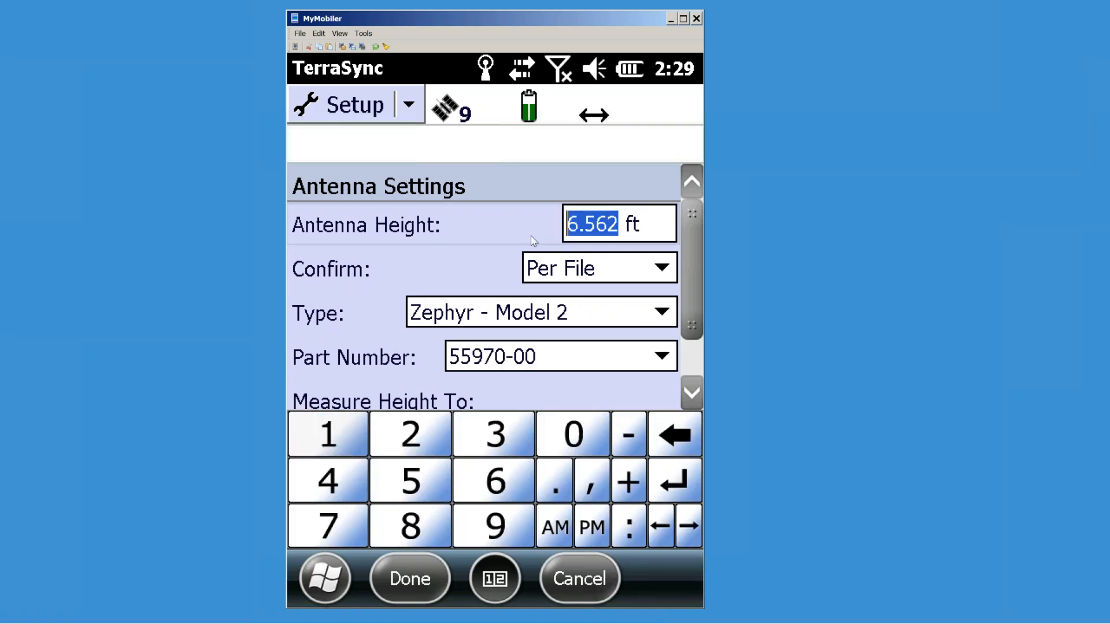
text(4)
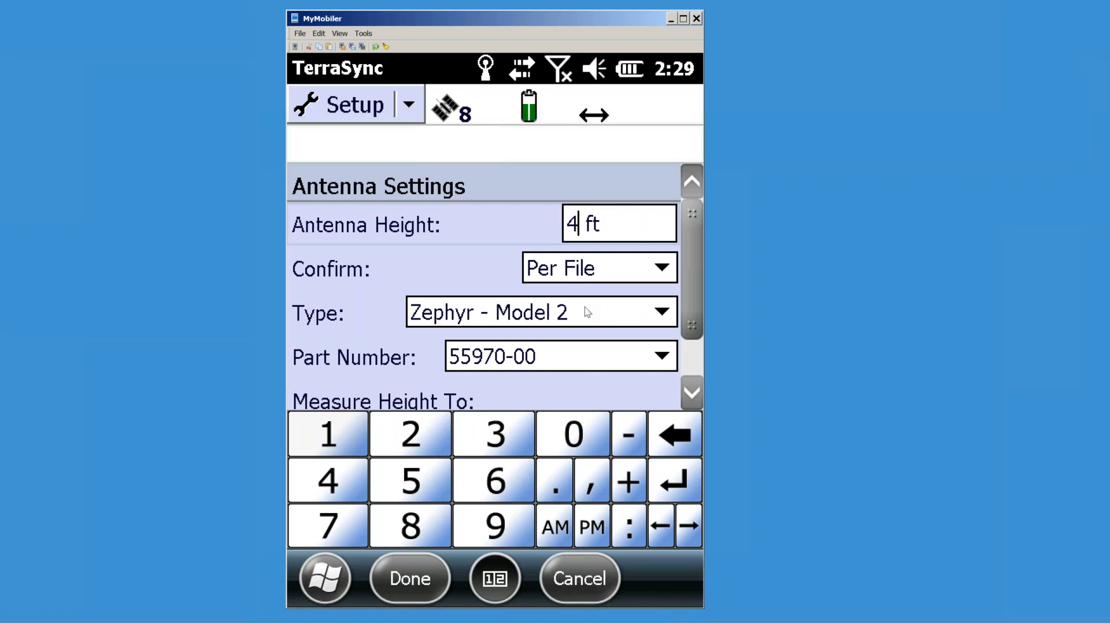
Step: Set the antenna type to Geo 7X Internal
click(653, 318)
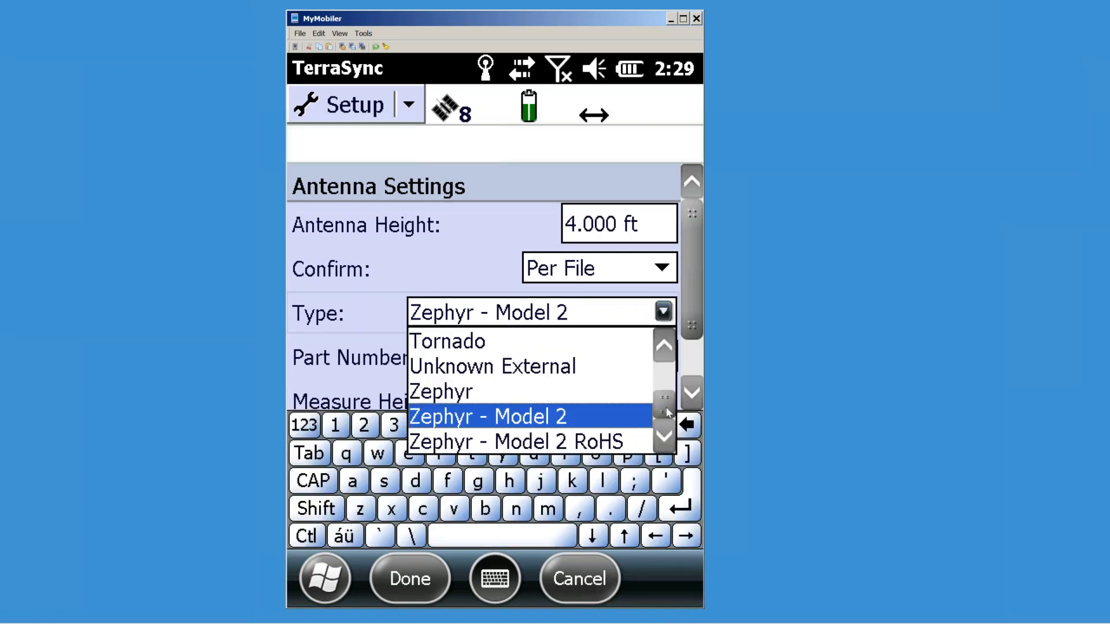
drag(666, 407, 670, 380)
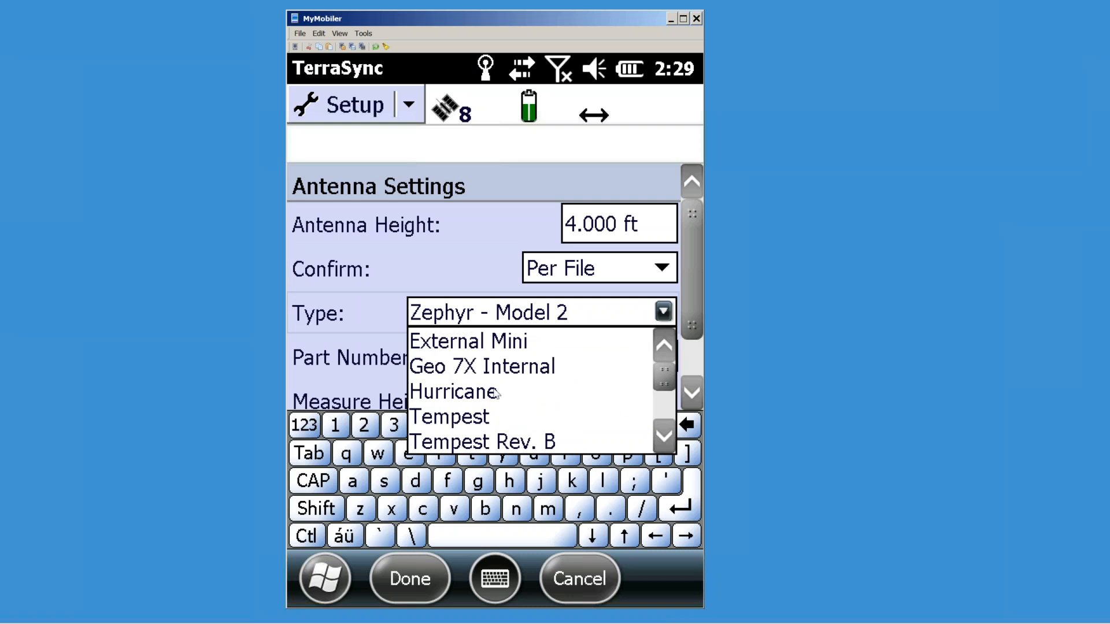
click(478, 370)
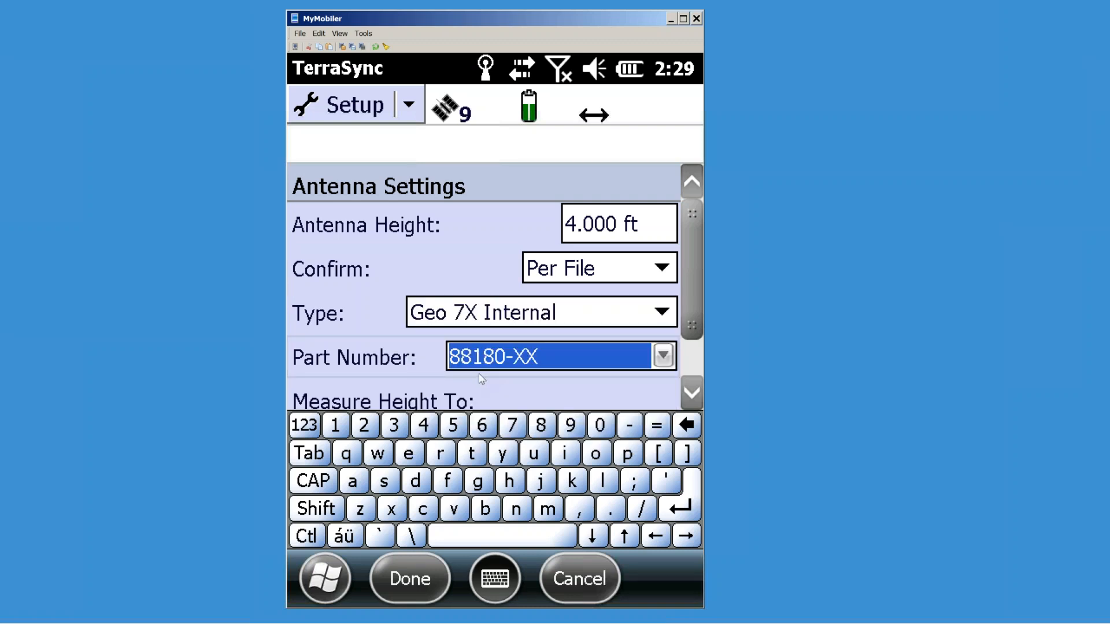
click(662, 314)
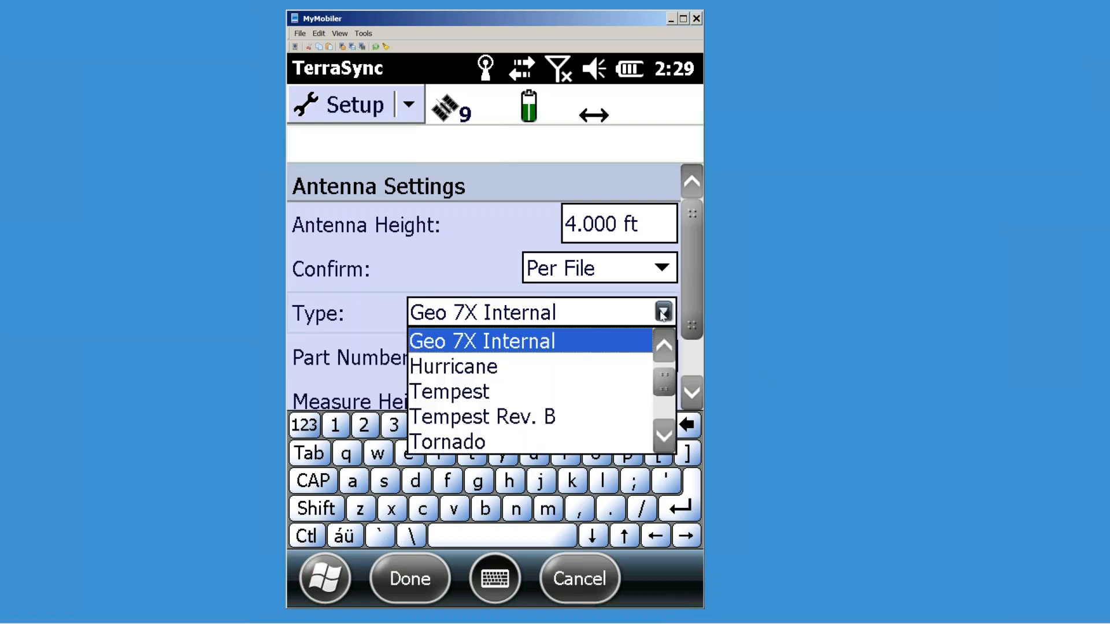
click(665, 346)
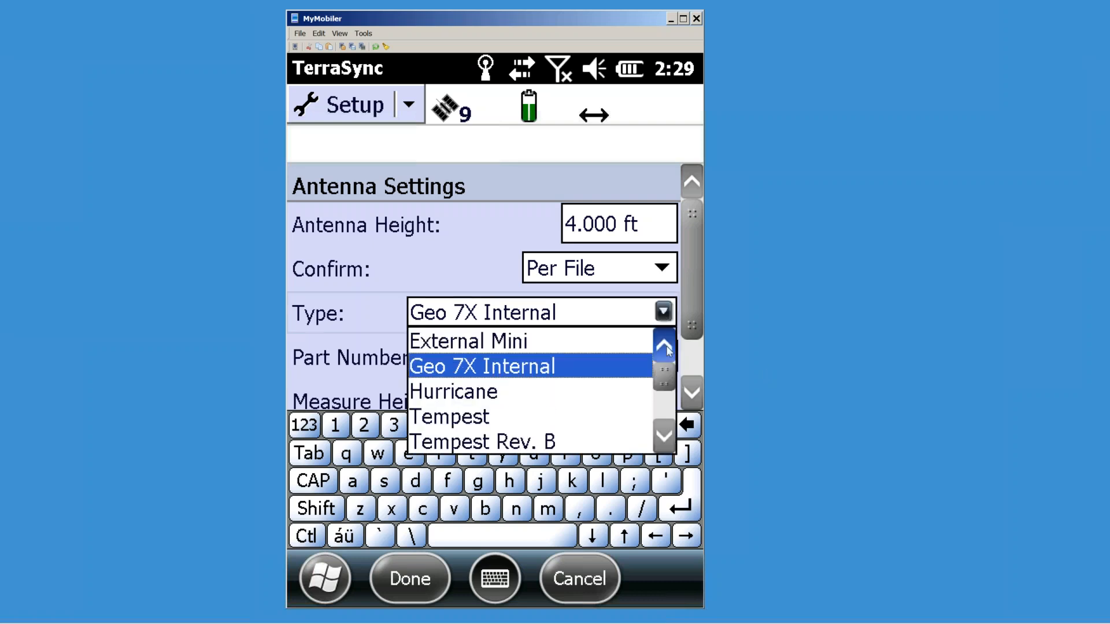
click(668, 441)
click(668, 441)
click(668, 440)
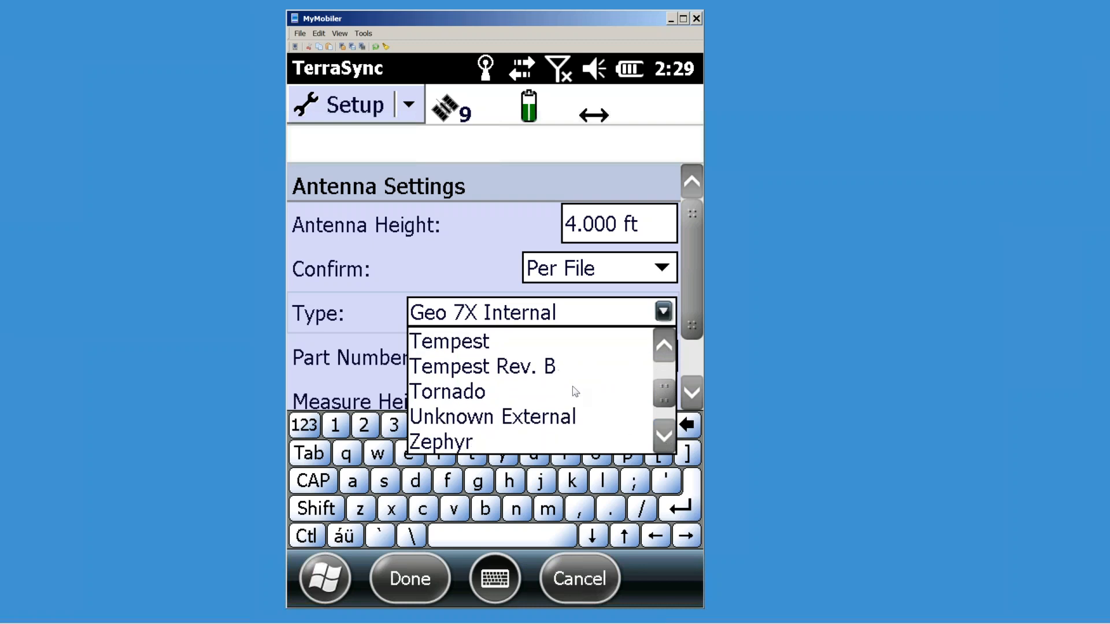
click(663, 438)
click(663, 437)
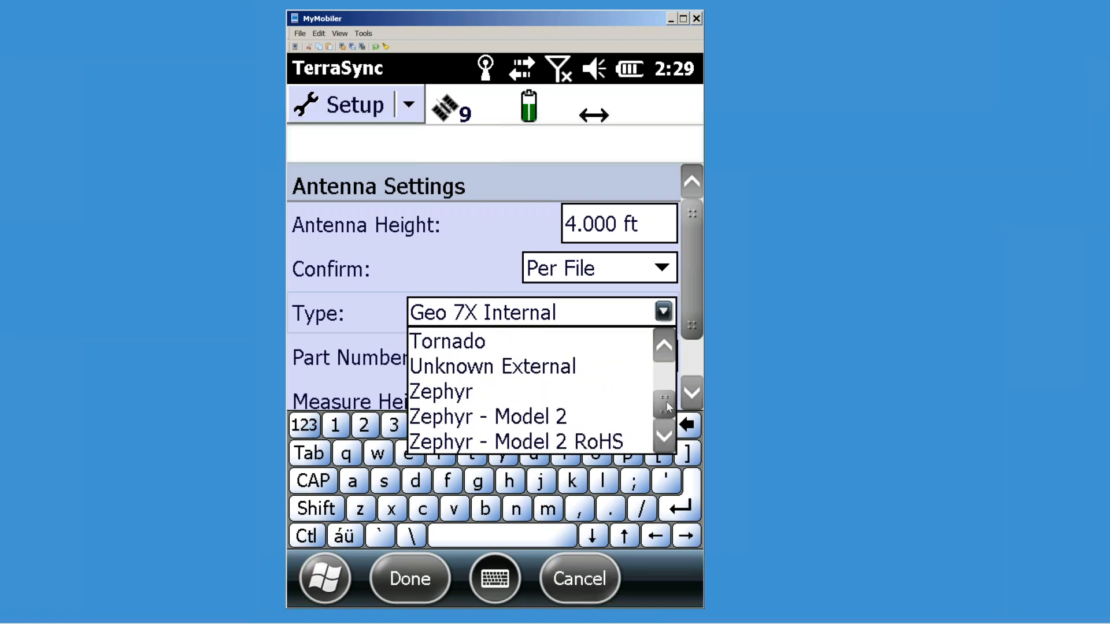
drag(666, 401, 667, 358)
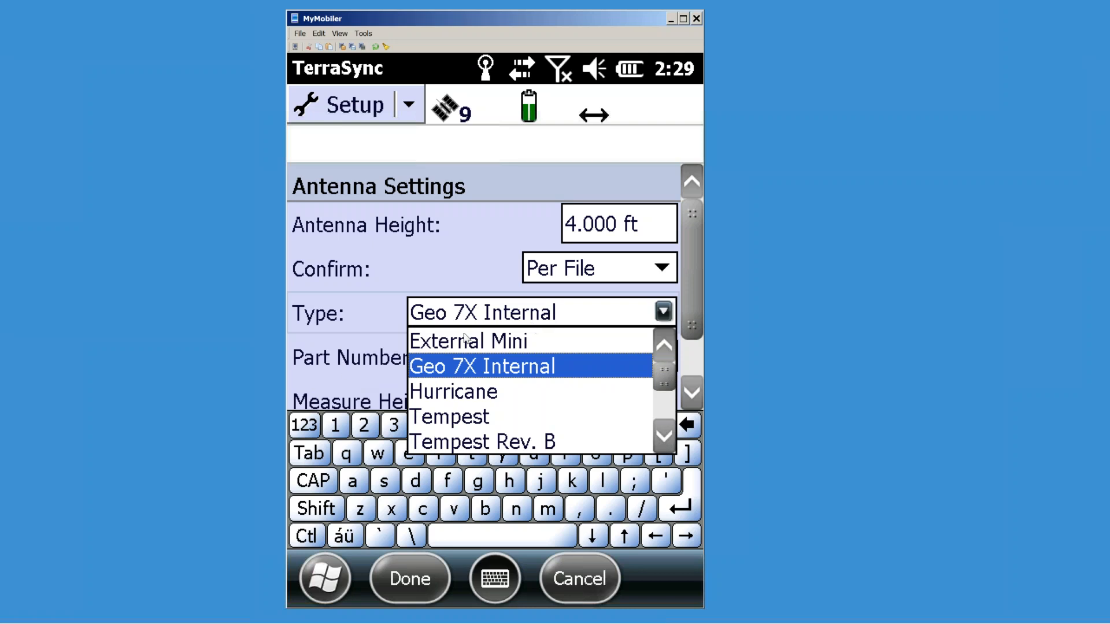
click(518, 366)
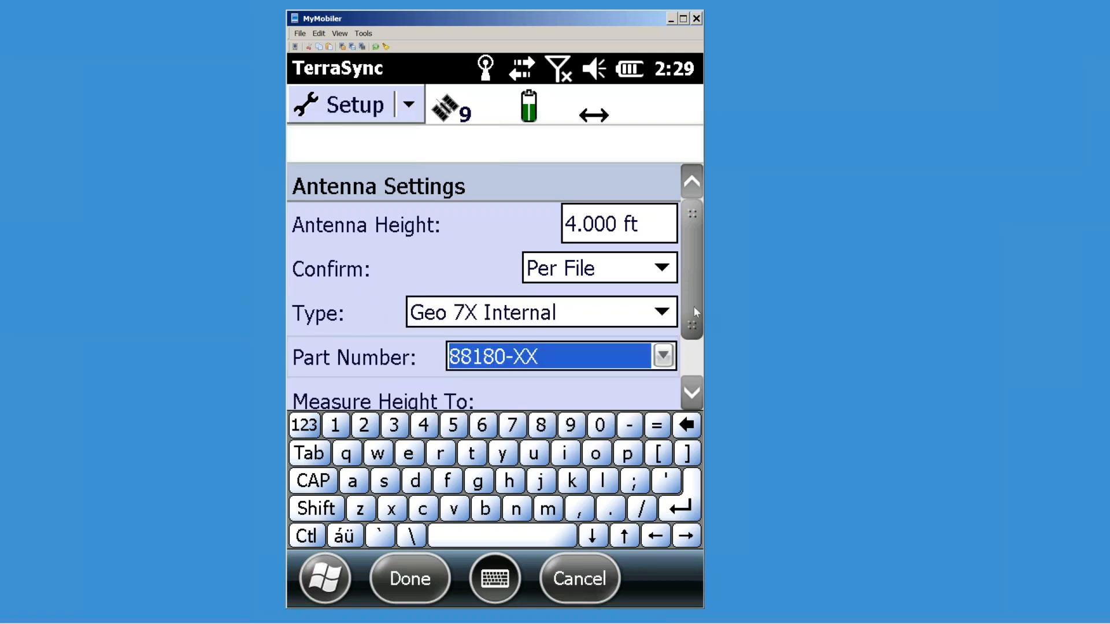
Step: Keep antenna height confirmation at Per File and save the antenna settings
drag(688, 314, 687, 347)
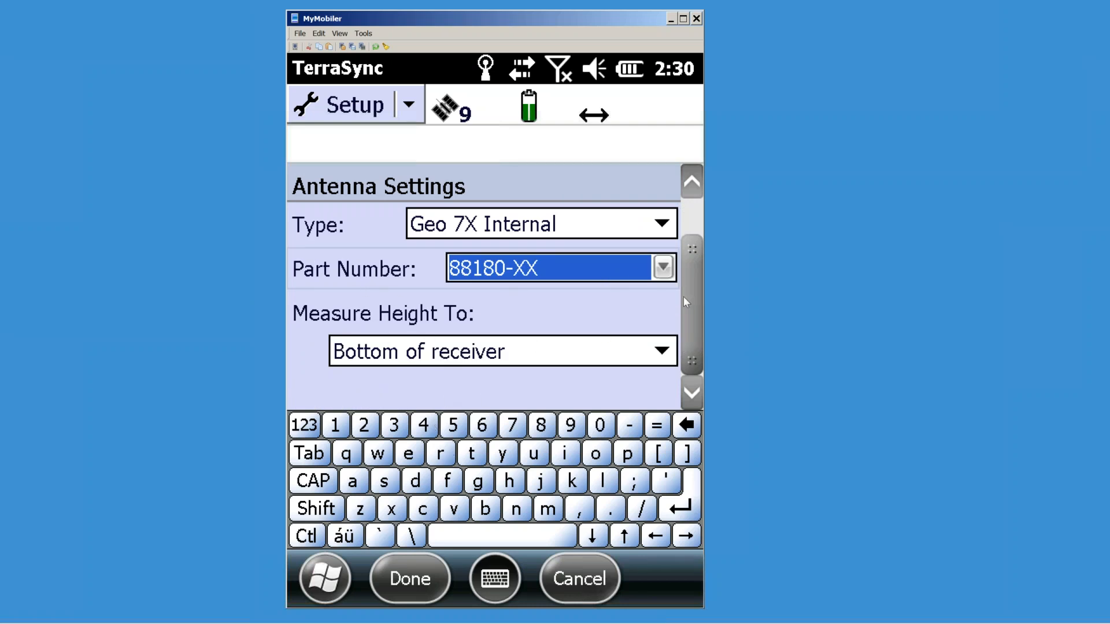
drag(687, 300, 699, 230)
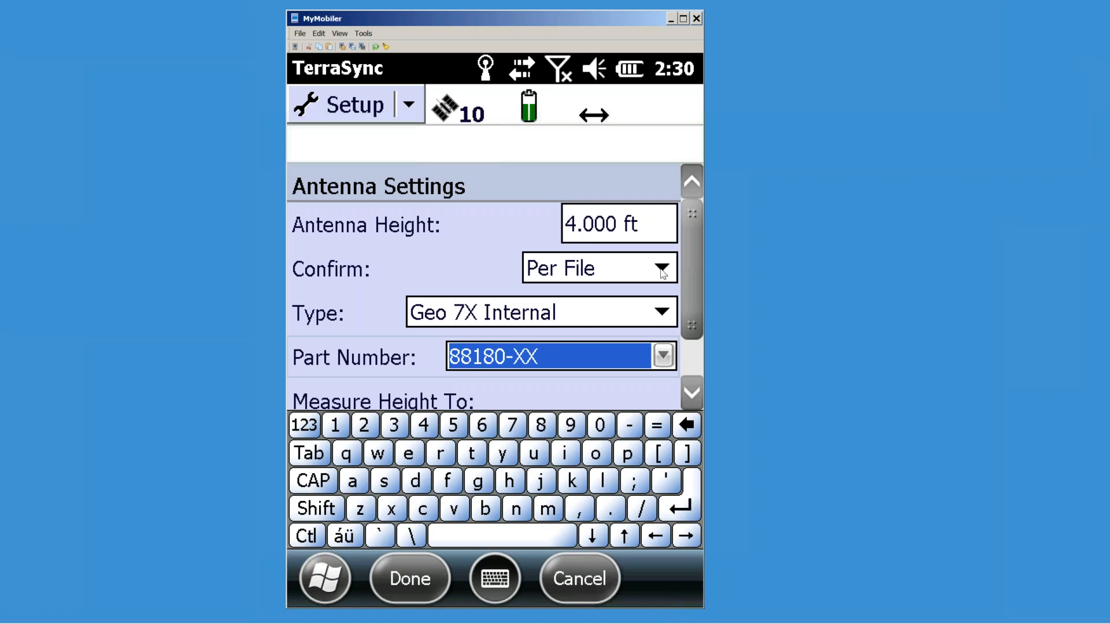
click(663, 269)
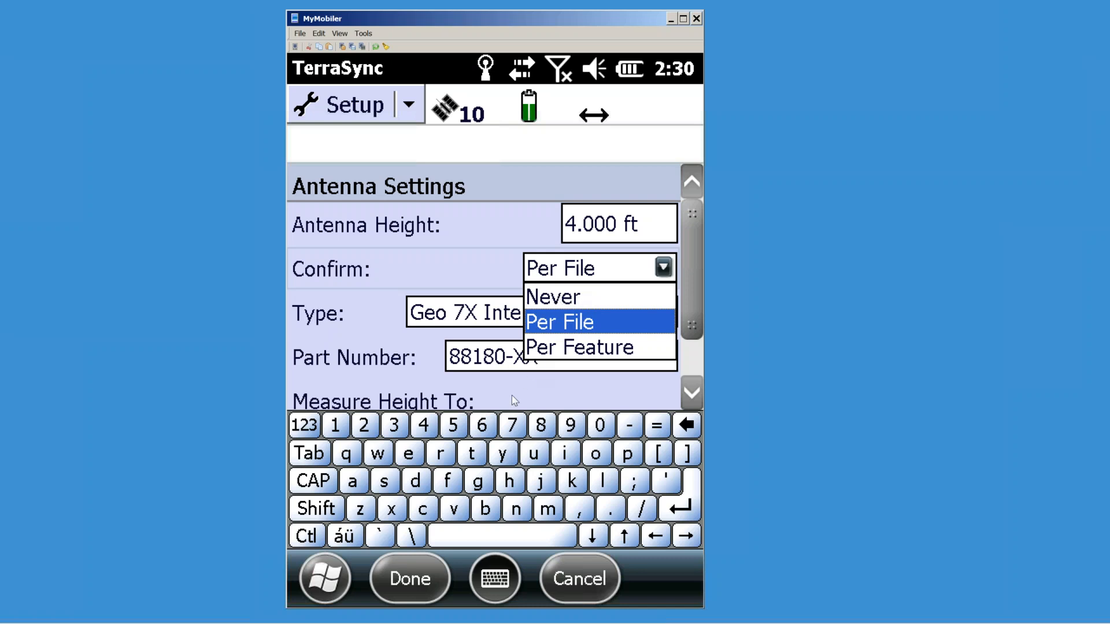
click(399, 590)
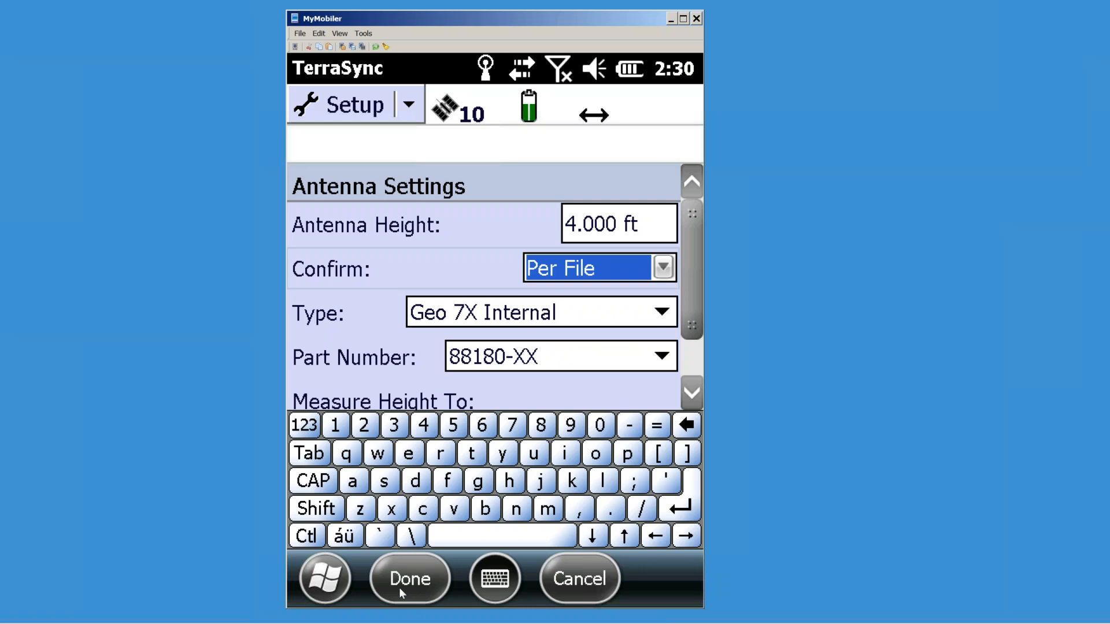
click(405, 587)
click(696, 214)
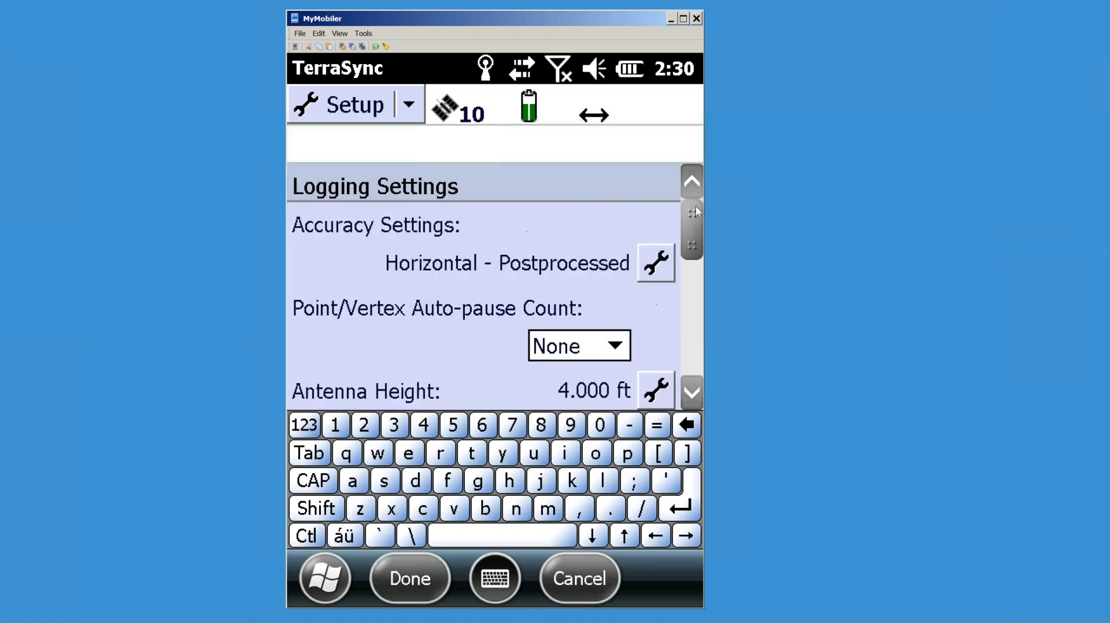
drag(695, 206, 706, 244)
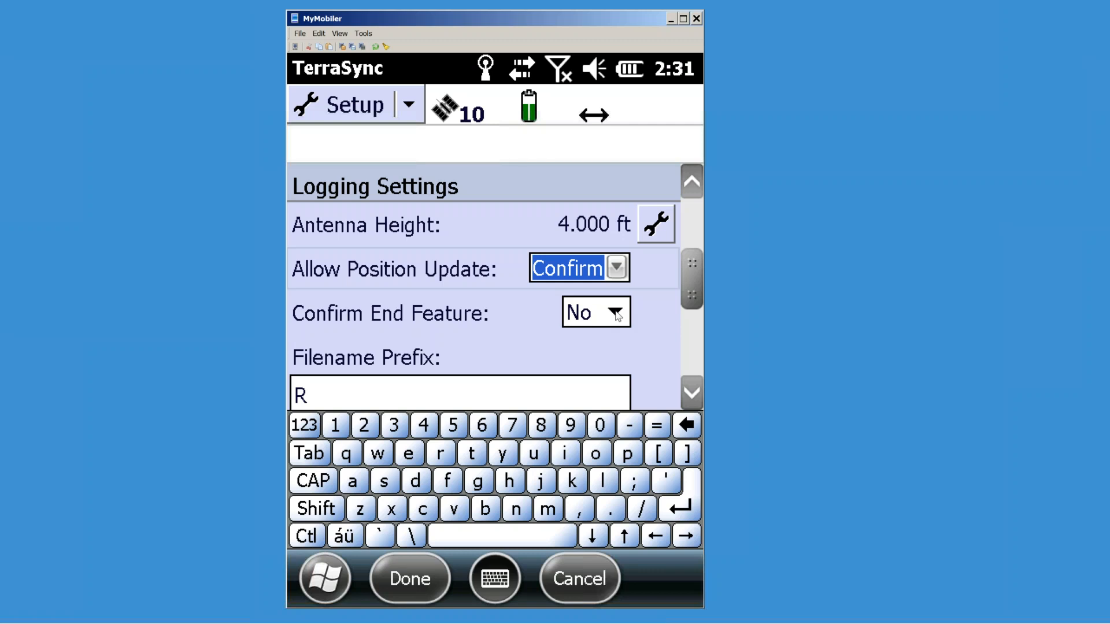
drag(693, 290, 693, 317)
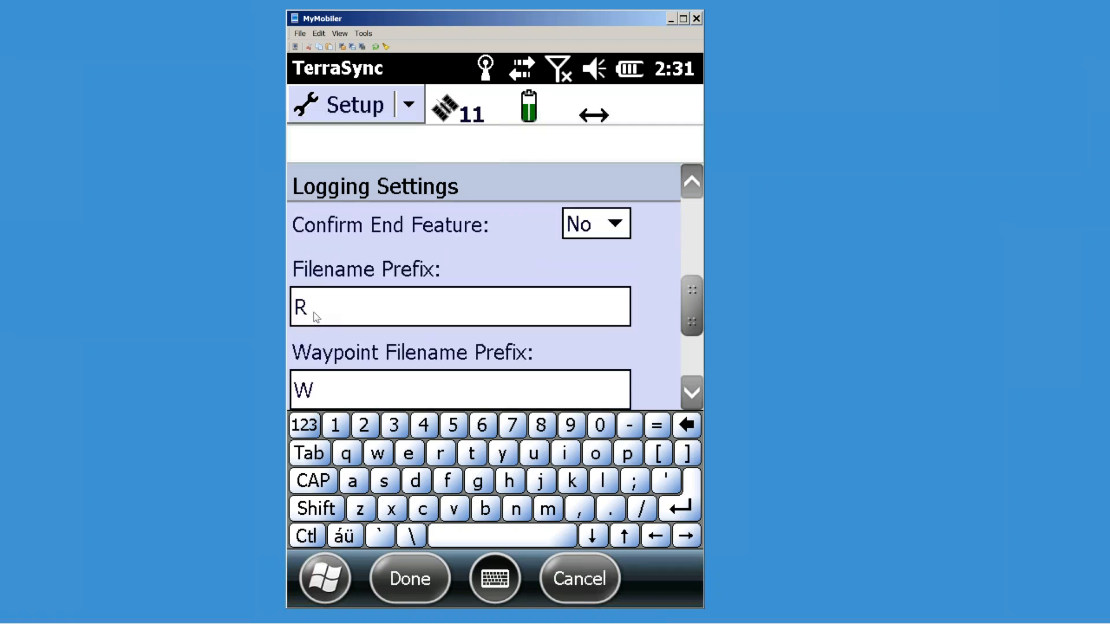
click(314, 312)
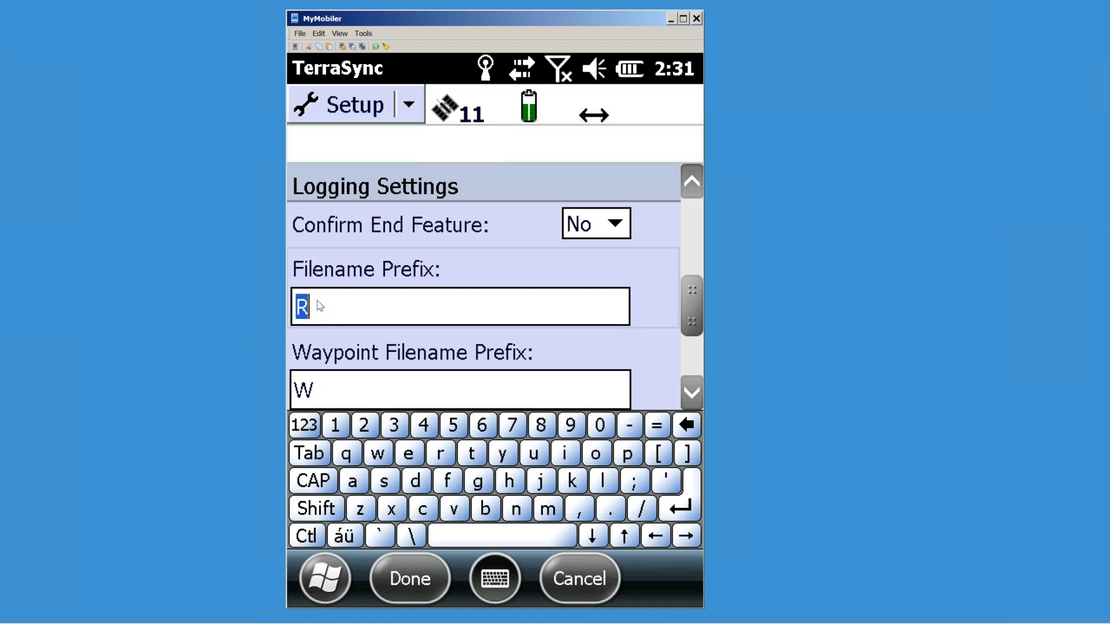
click(314, 311)
double_click(303, 313)
mouse_move(518, 619)
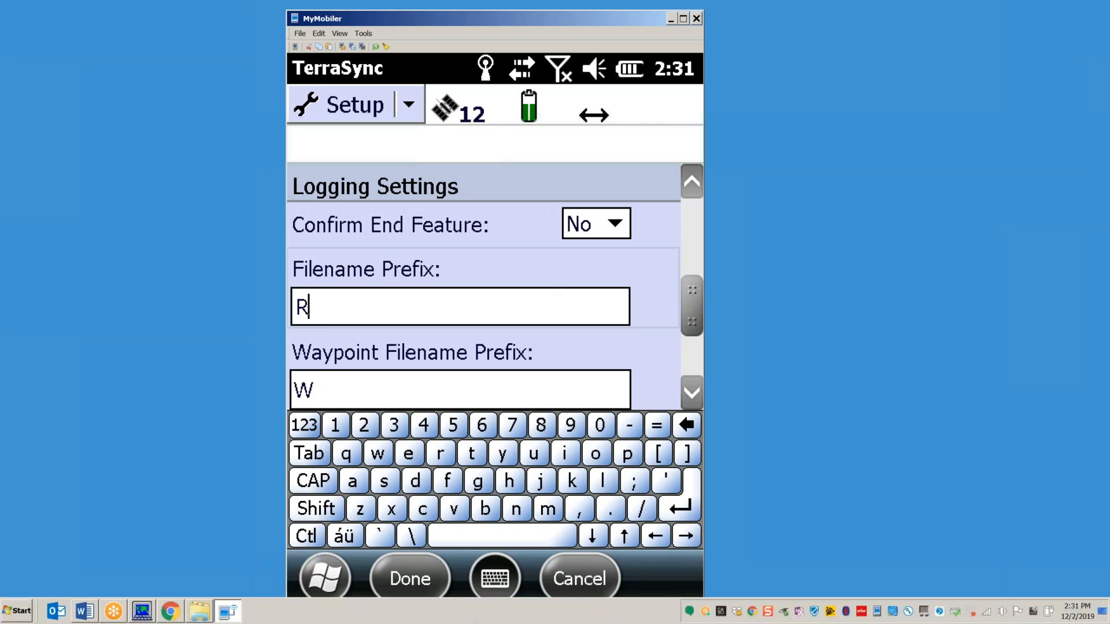
key(BackSpace)
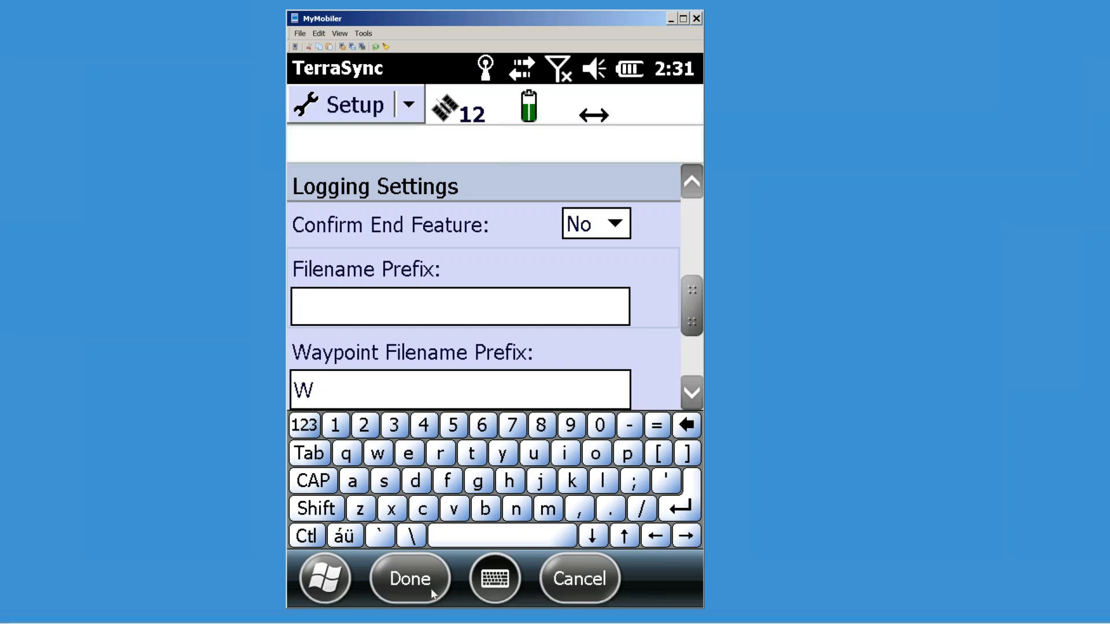
text(Eric_)
key(BackSpace)
key(BackSpace)
key(BackSpace)
key(BackSpace)
key(BackSpace)
text(A)
key(BackSpace)
text(I)
key(BackSpace)
text(UNIT1_)
key(BackSpace)
key(BackSpace)
key(BackSpace)
key(BackSpace)
key(BackSpace)
key(BackSpace)
text(E)
key(BackSpace)
text(R)
Step: Set the between-feature logging interval to 1s and the logging style to Distance
drag(692, 306, 699, 356)
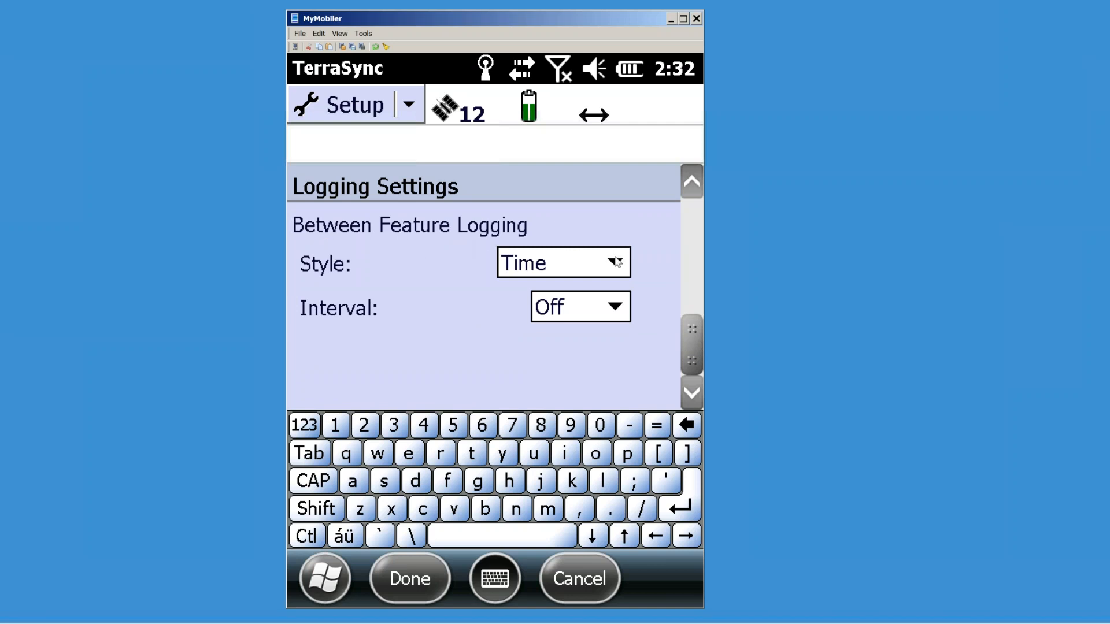
click(615, 312)
click(565, 358)
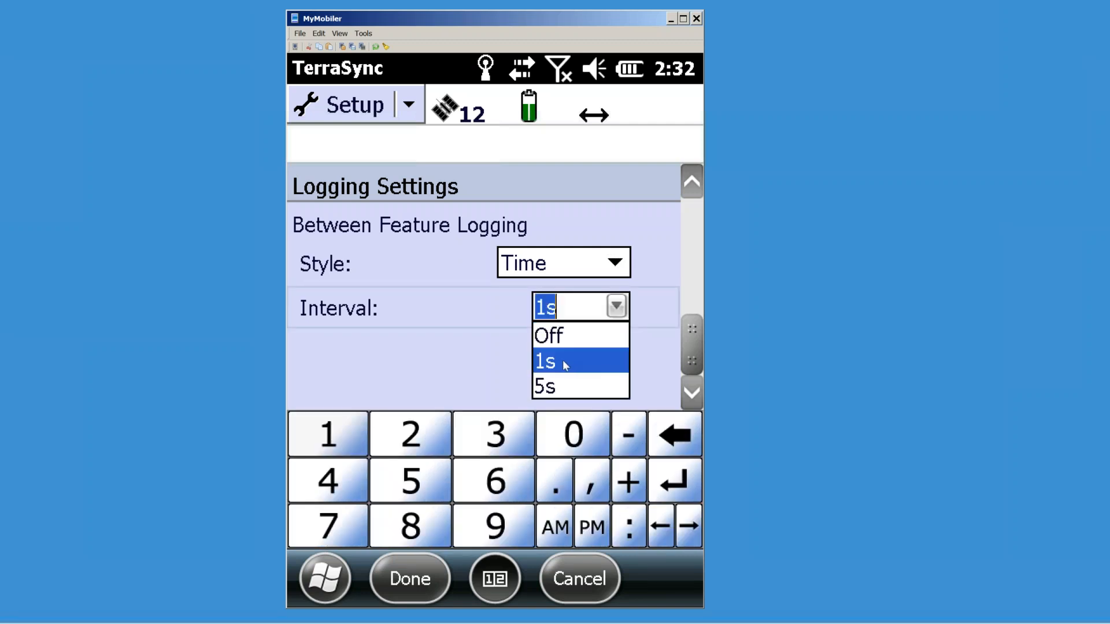
drag(694, 265, 692, 284)
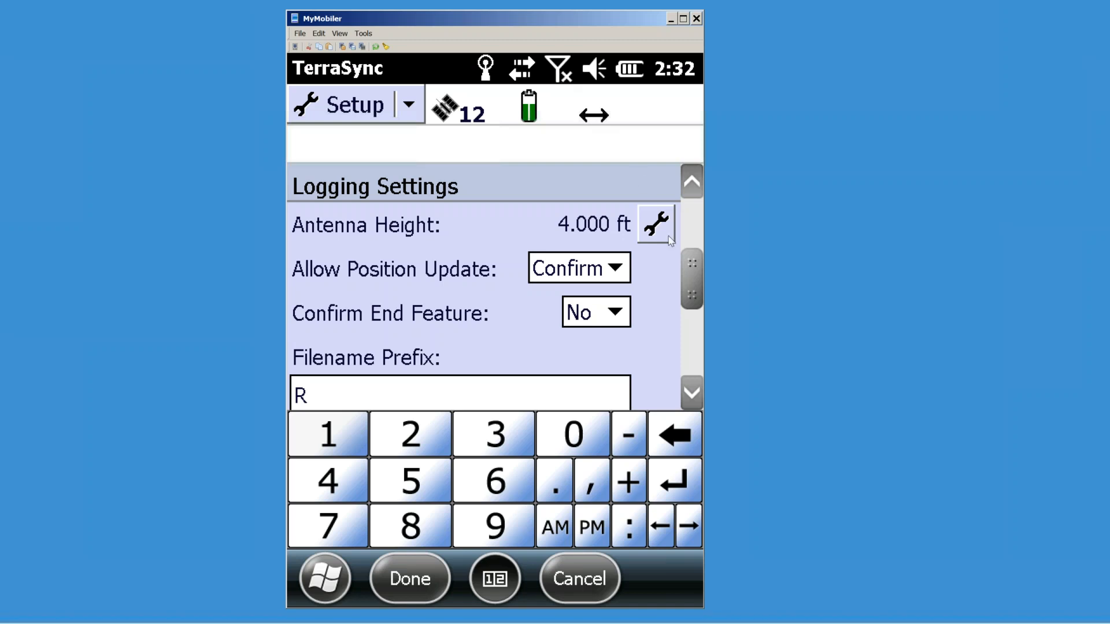
drag(692, 282, 699, 361)
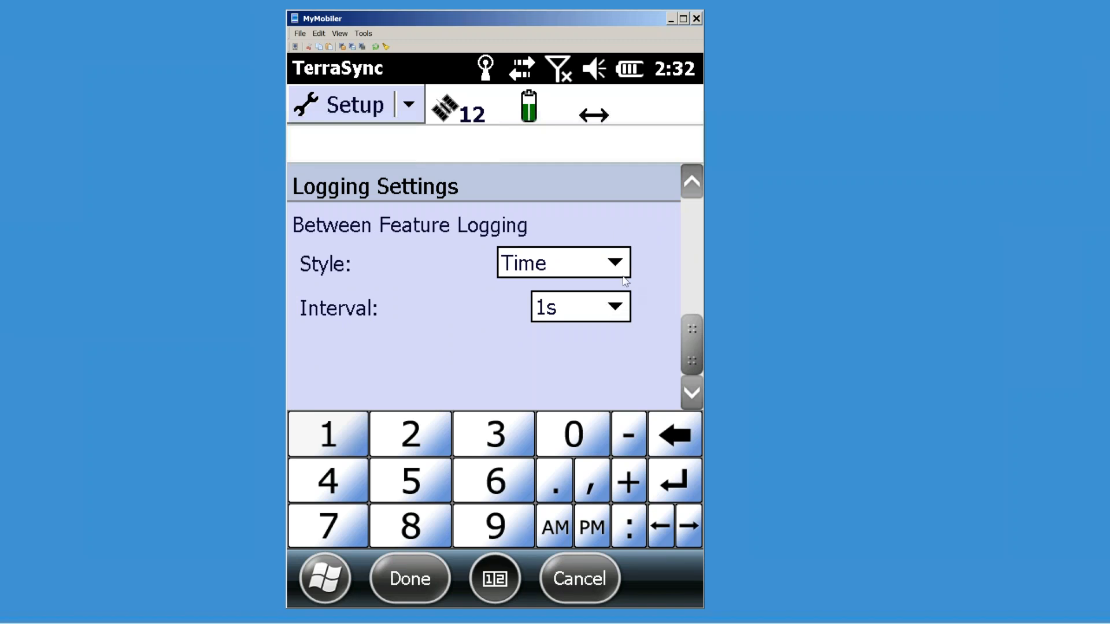
click(592, 276)
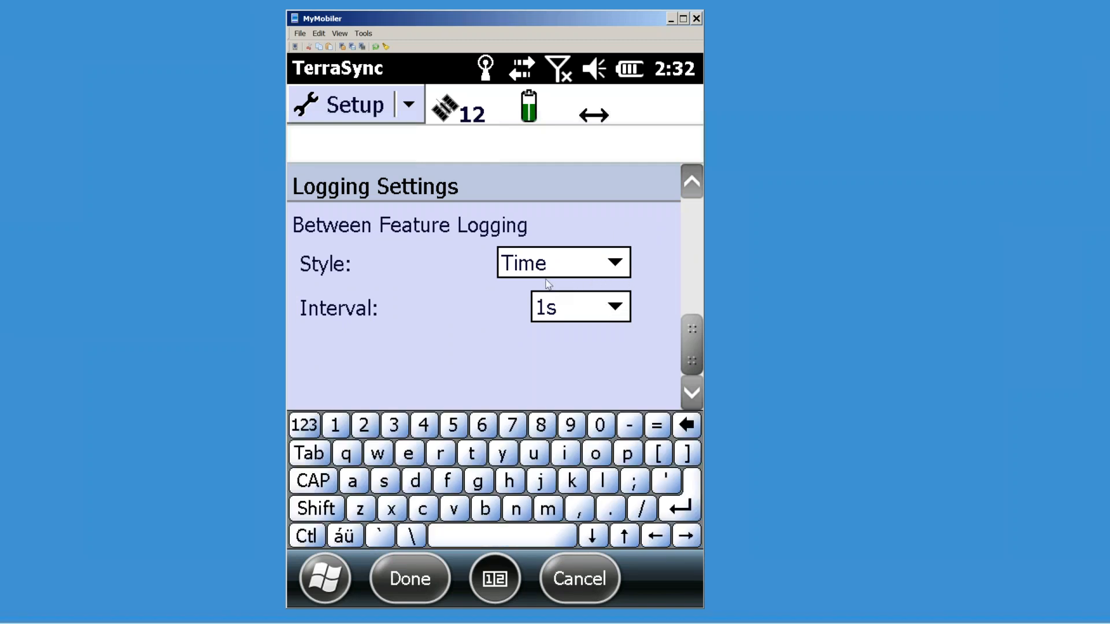
click(548, 318)
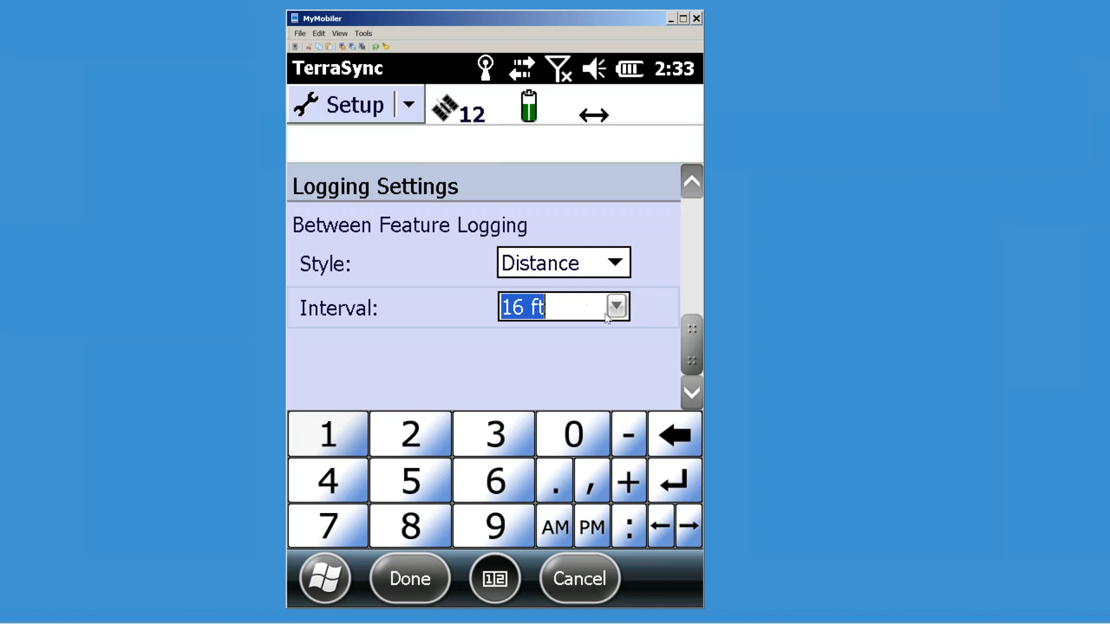
Step: Turn the between-feature logging interval Off and save the logging settings
click(618, 307)
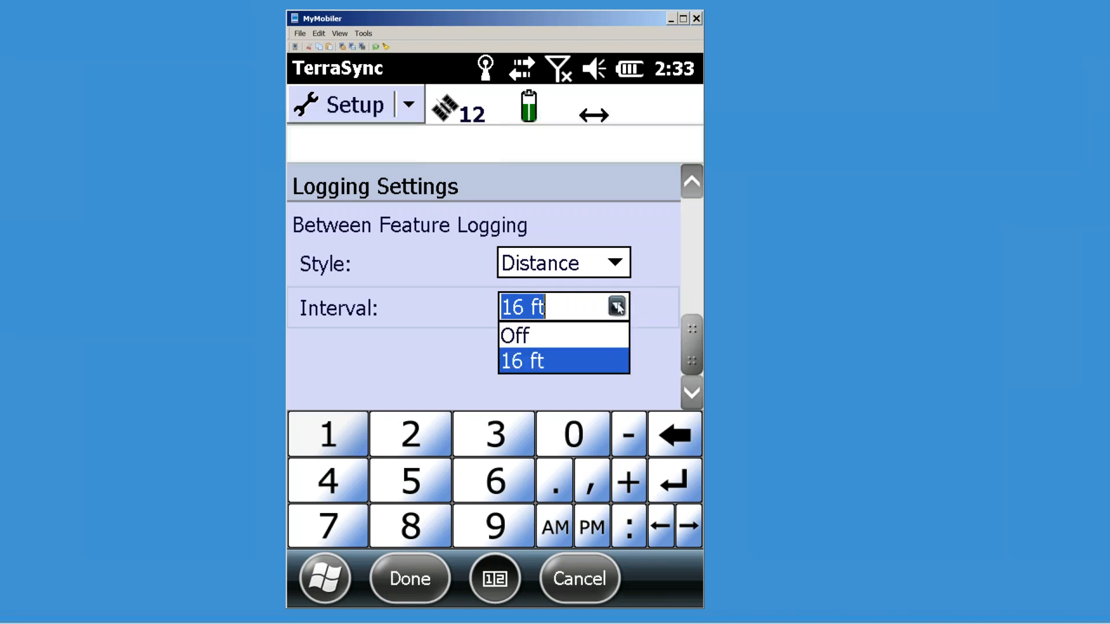
click(532, 339)
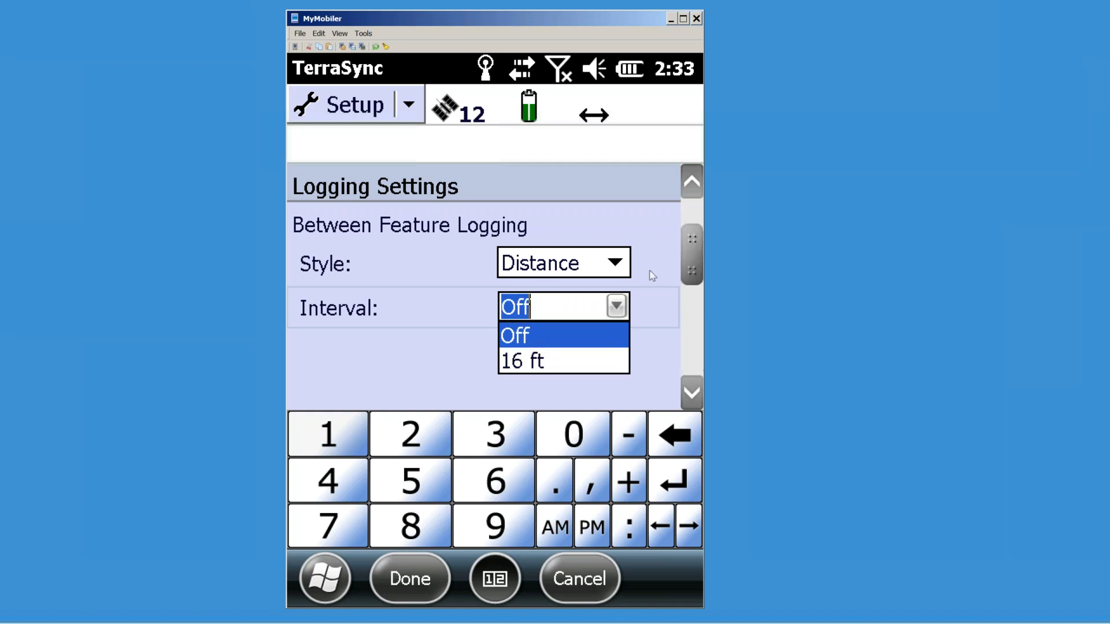
click(694, 356)
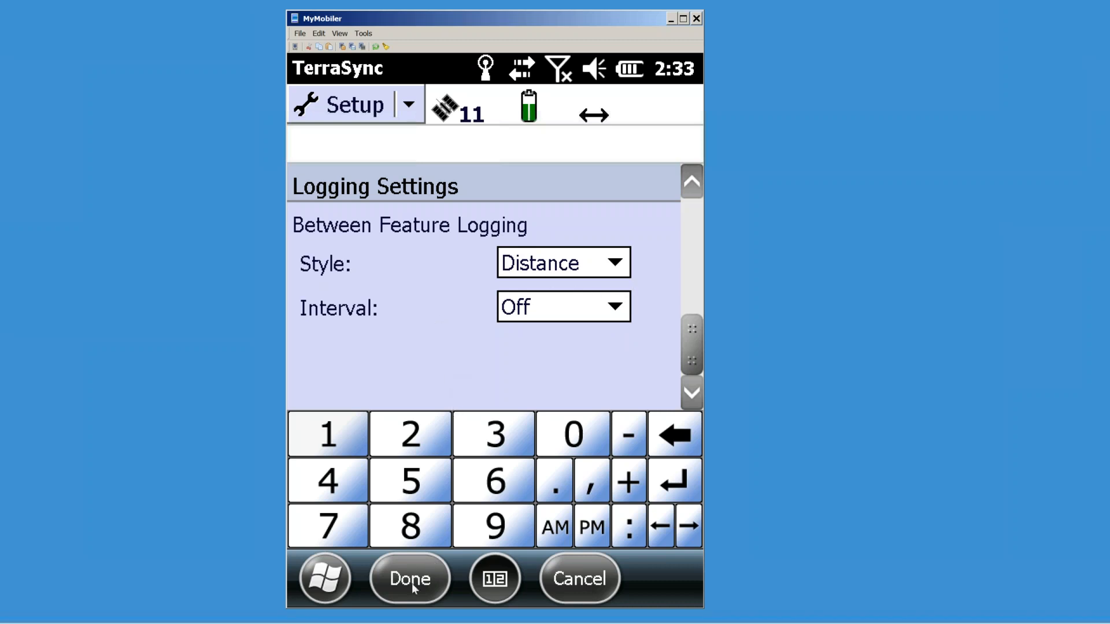
drag(688, 338, 696, 235)
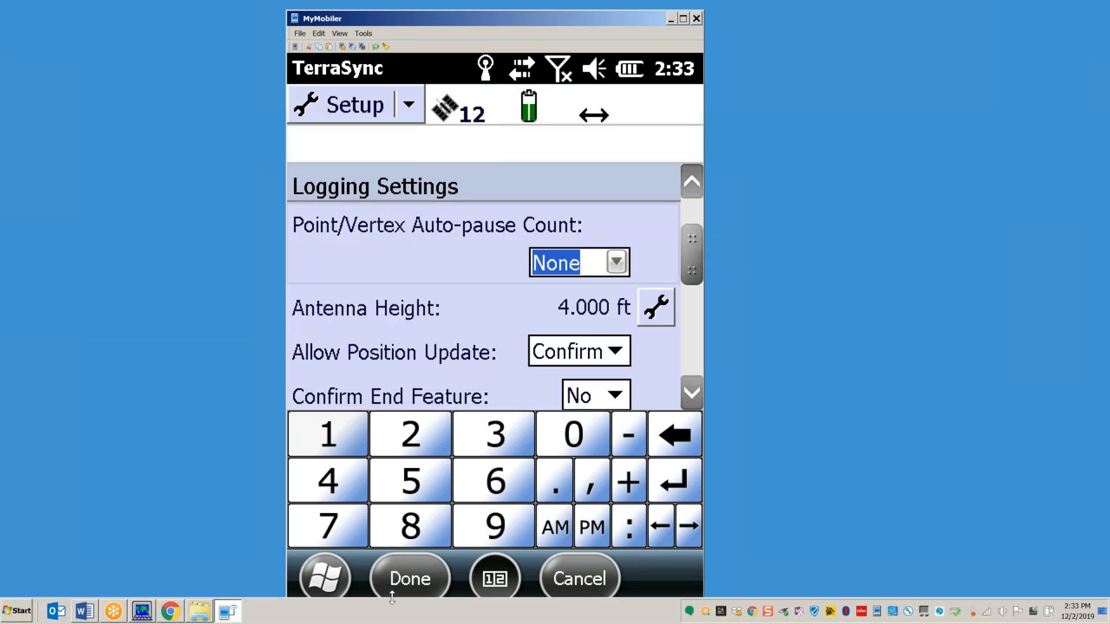
click(403, 584)
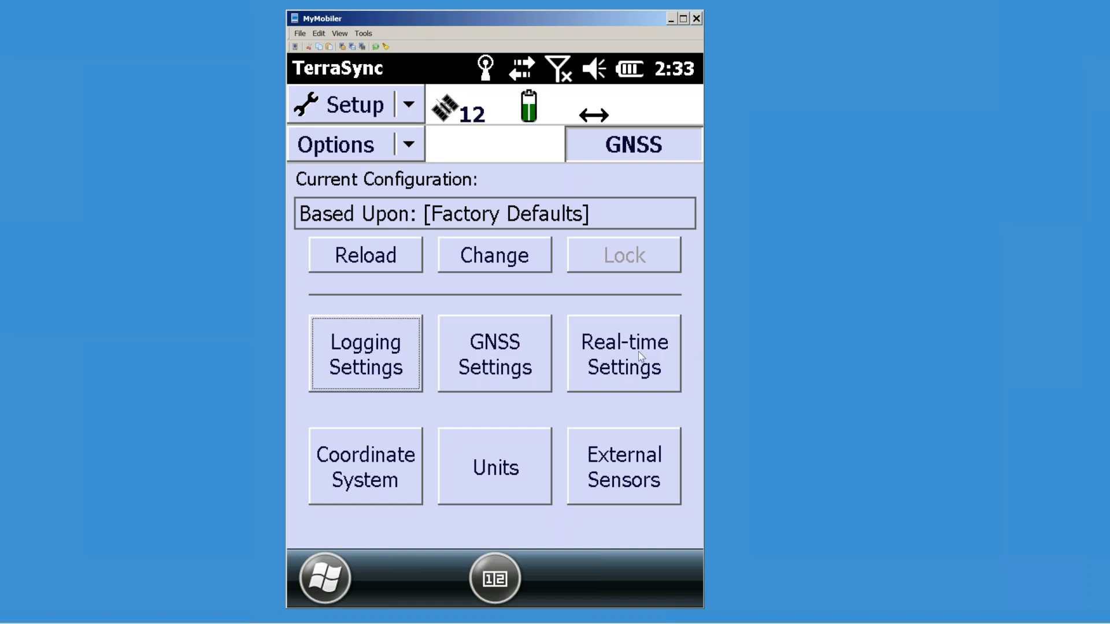
Step: Switch the GNSS receiver port to the COM1 serial cable and check the Status section
click(511, 364)
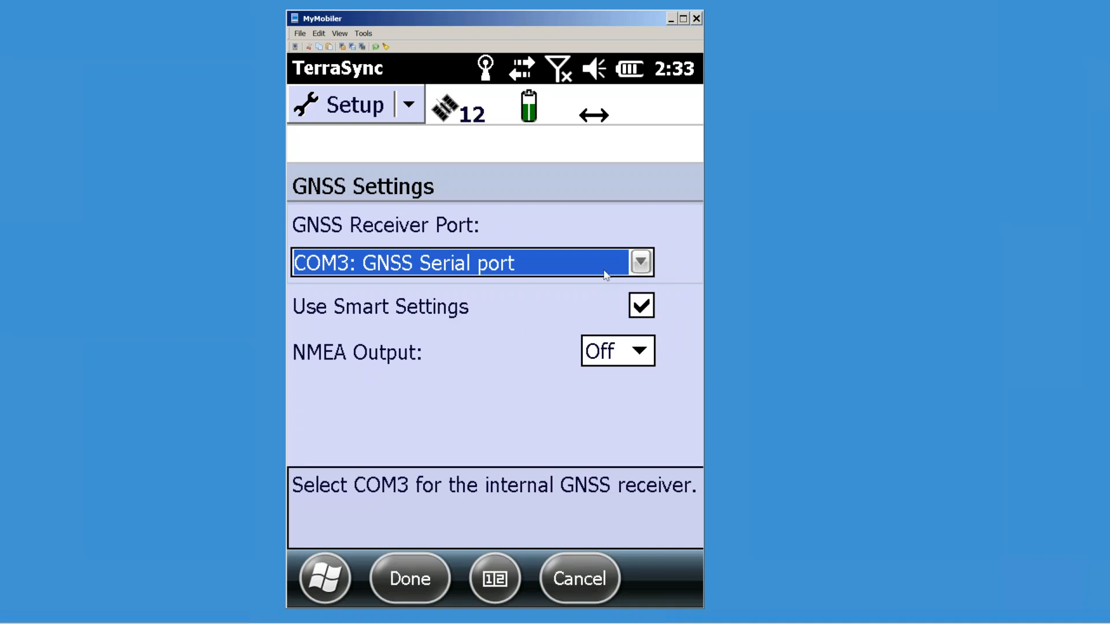
click(640, 264)
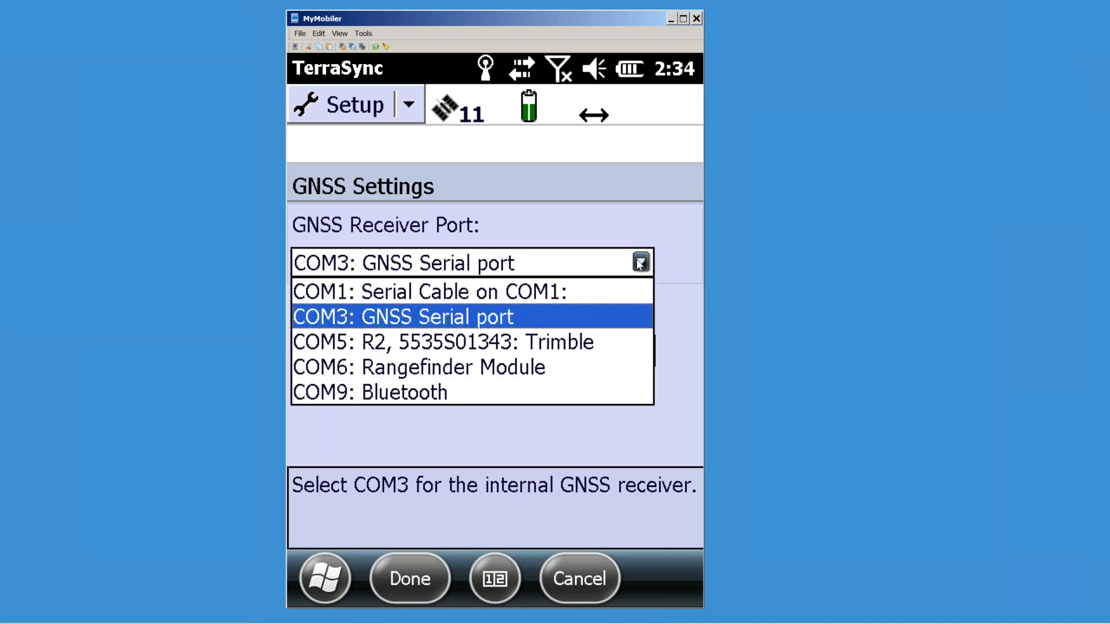
click(482, 295)
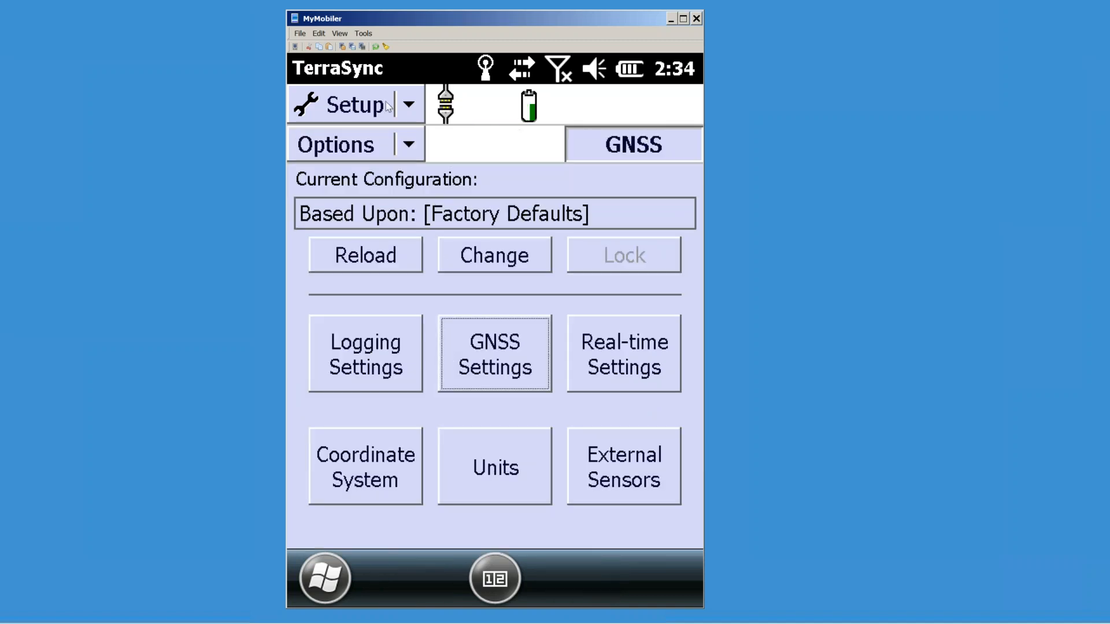
click(412, 106)
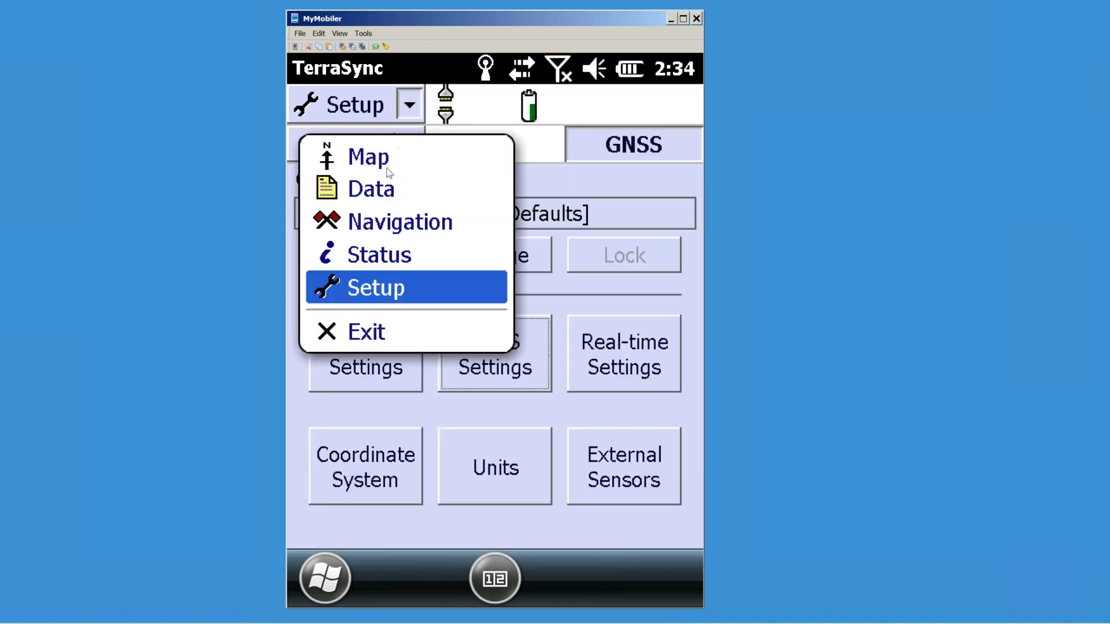
click(379, 256)
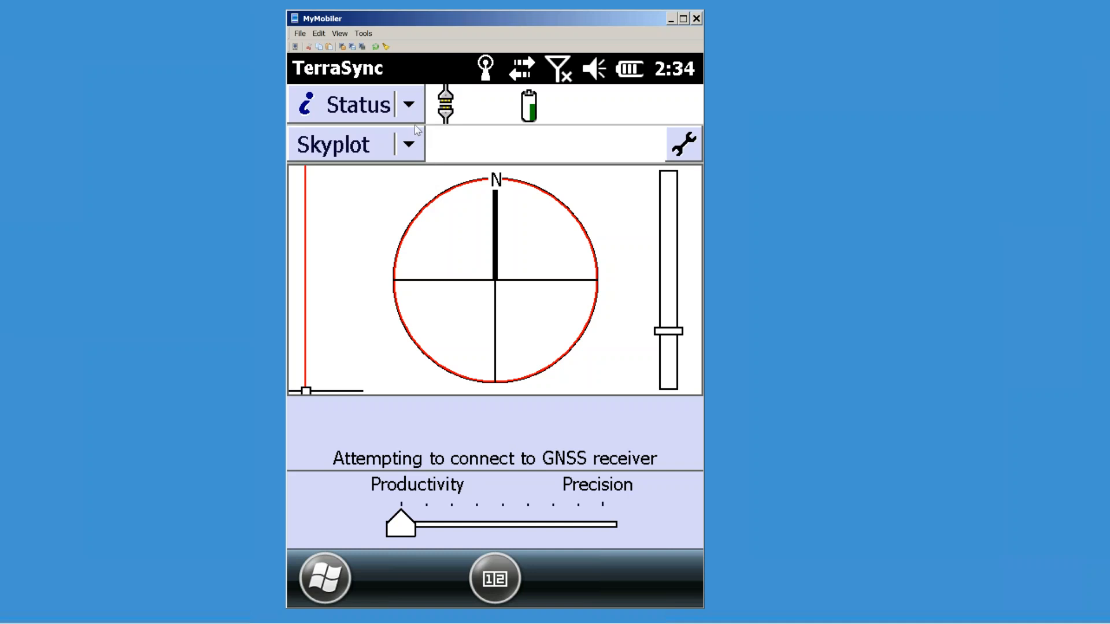
click(409, 106)
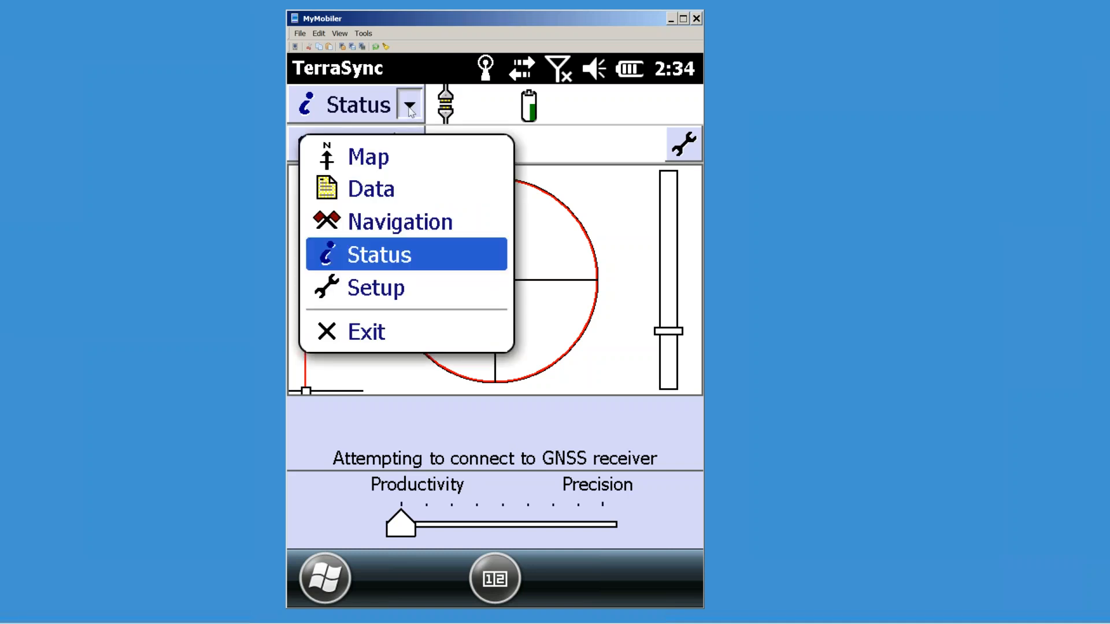
click(389, 291)
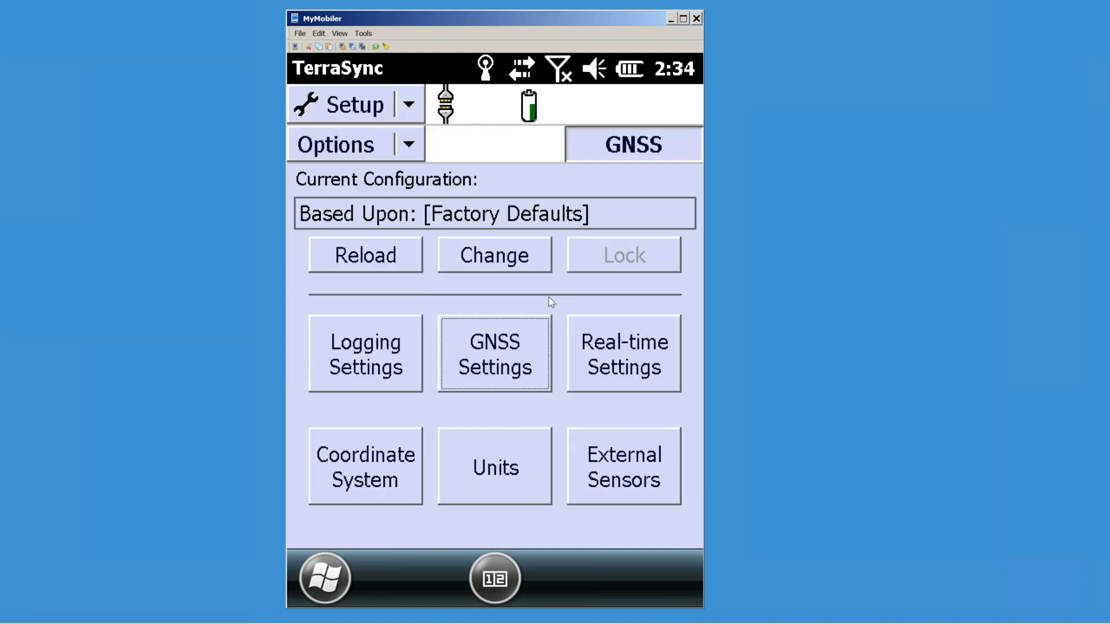
Step: Set the GNSS receiver port back to COM3: GNSS Serial port and save
click(511, 357)
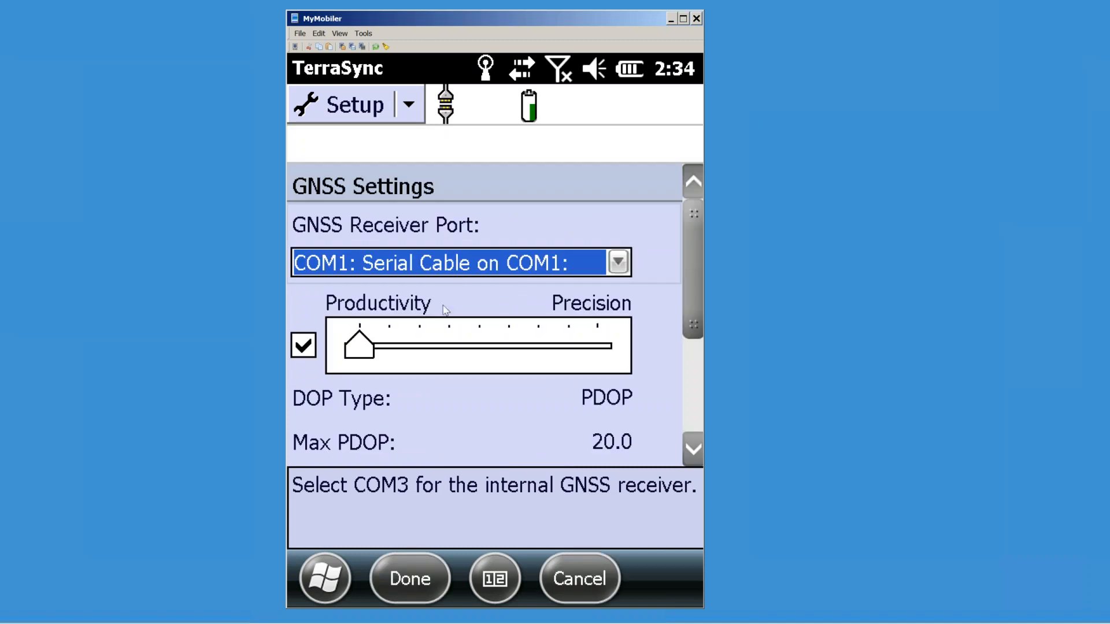
click(618, 265)
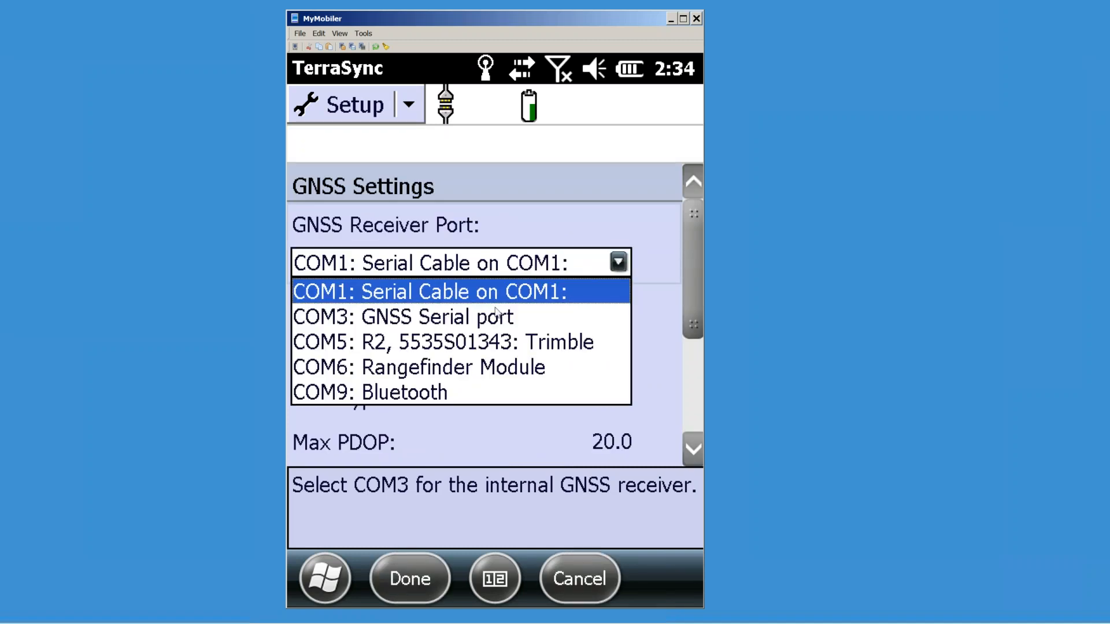
click(423, 324)
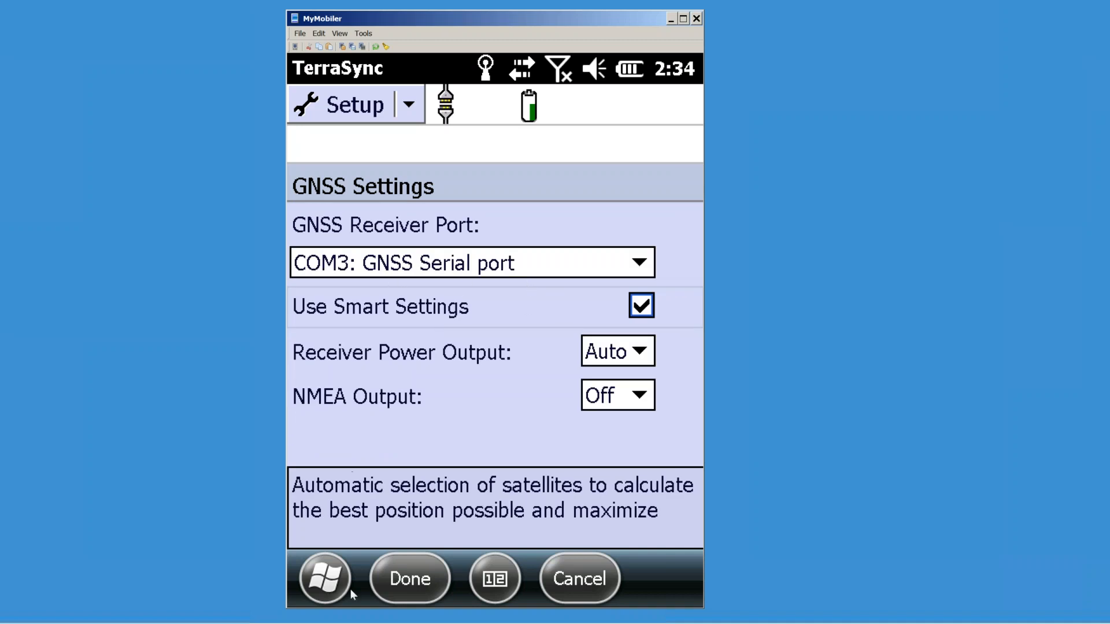
click(410, 579)
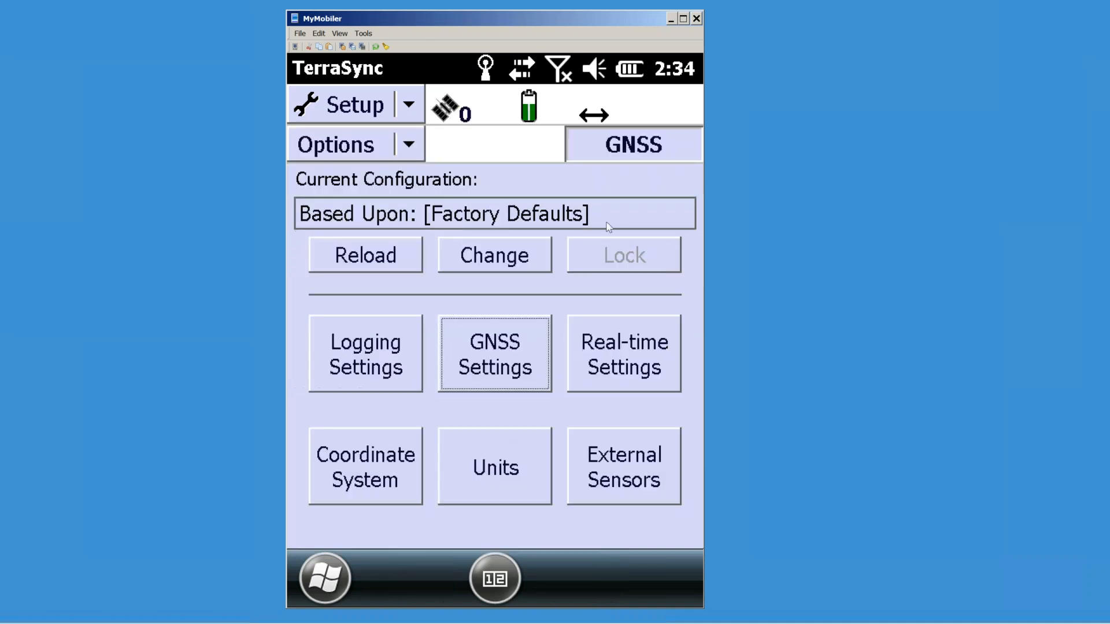
Step: Disconnect from the GNSS receiver and confirm it on the Status skyplot
click(614, 149)
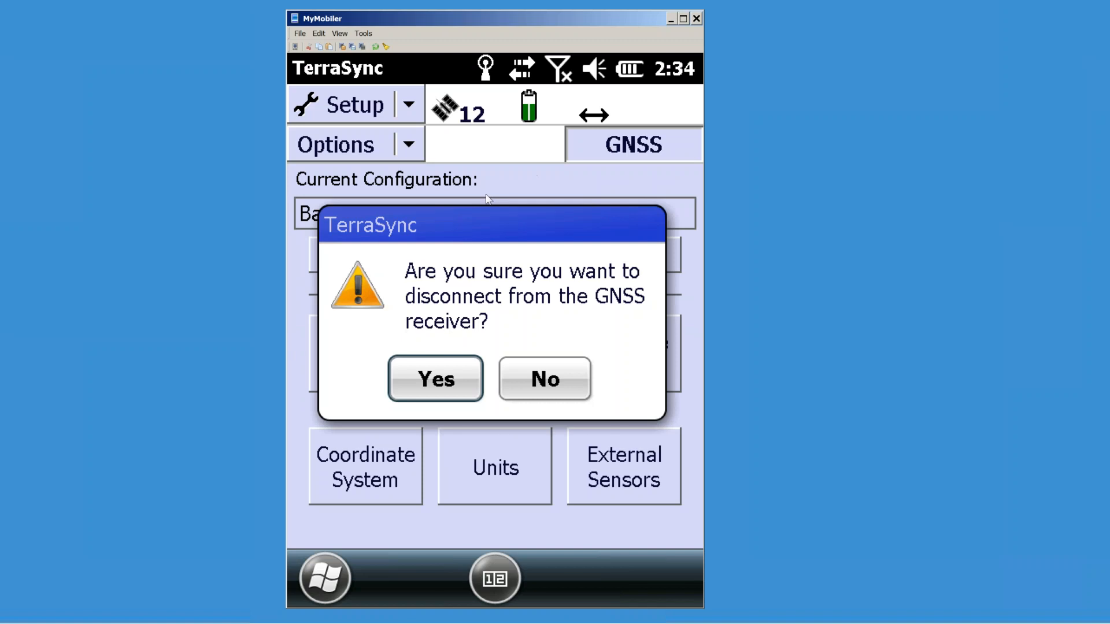
click(459, 377)
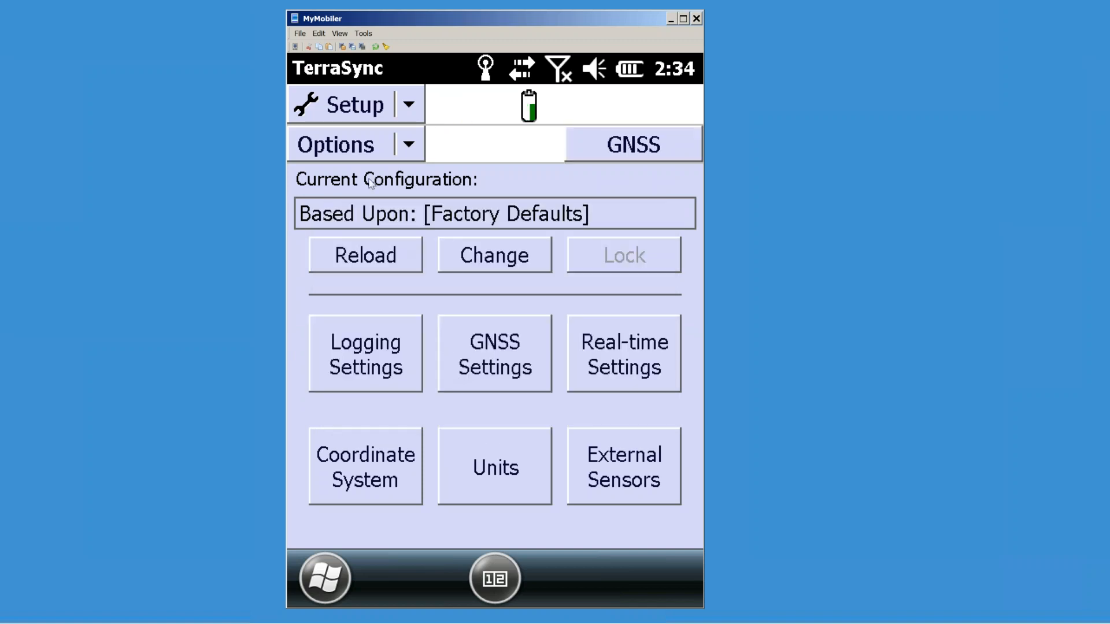
click(410, 107)
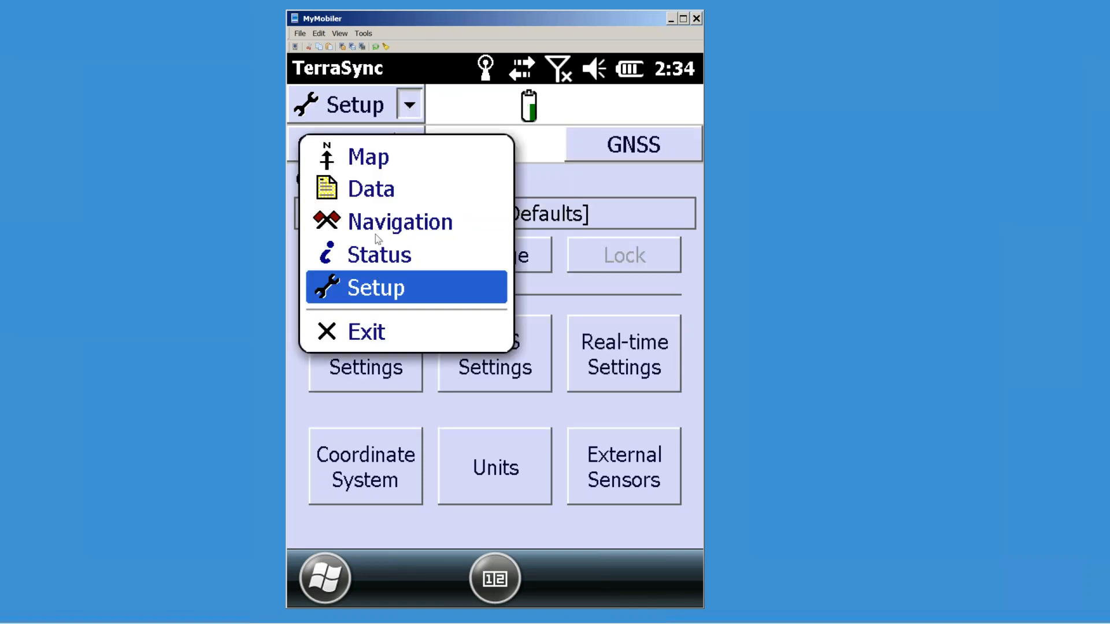
click(428, 261)
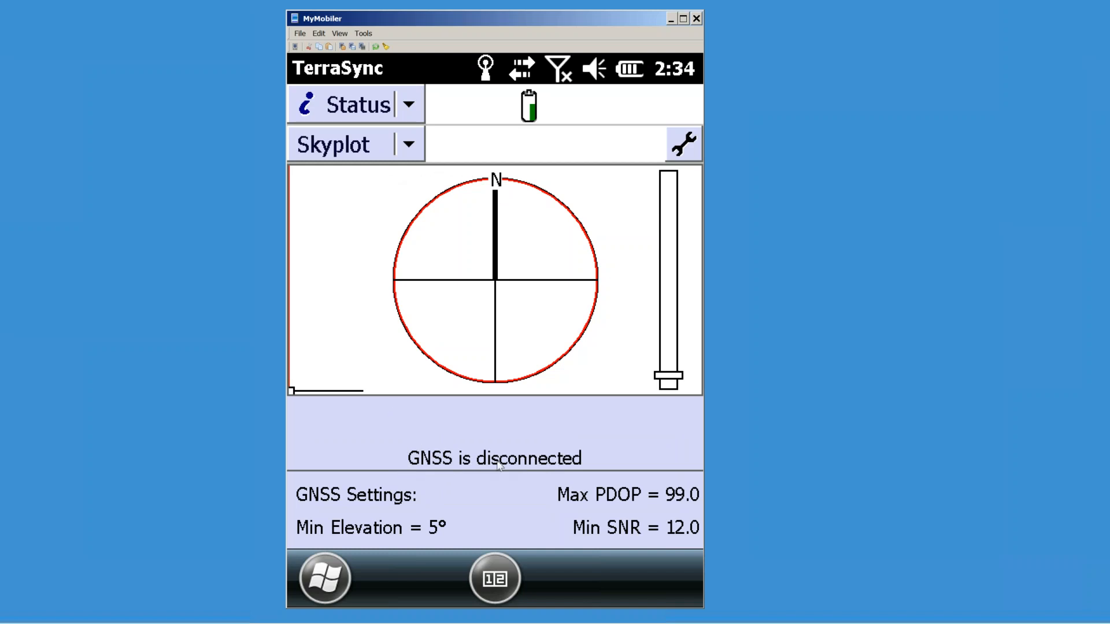
click(409, 105)
click(391, 292)
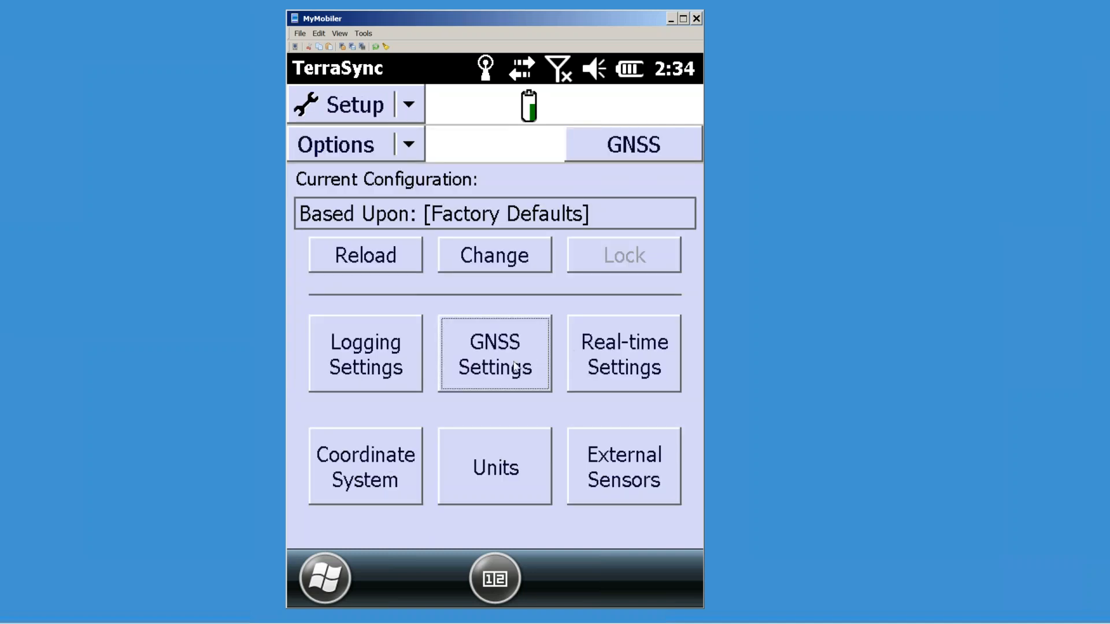
click(501, 364)
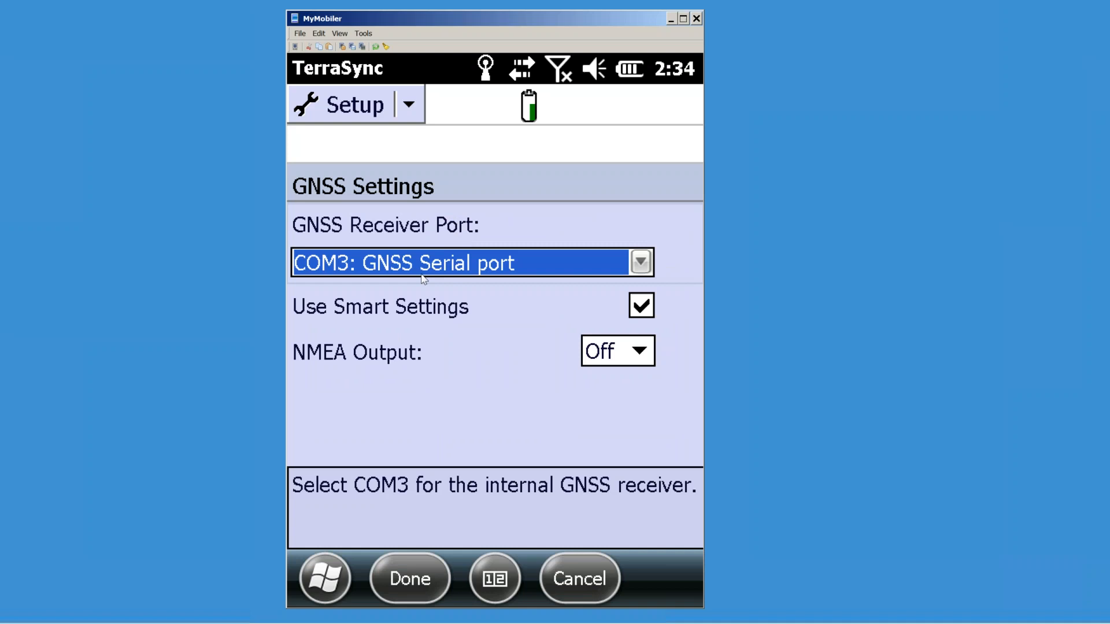
click(432, 573)
click(630, 155)
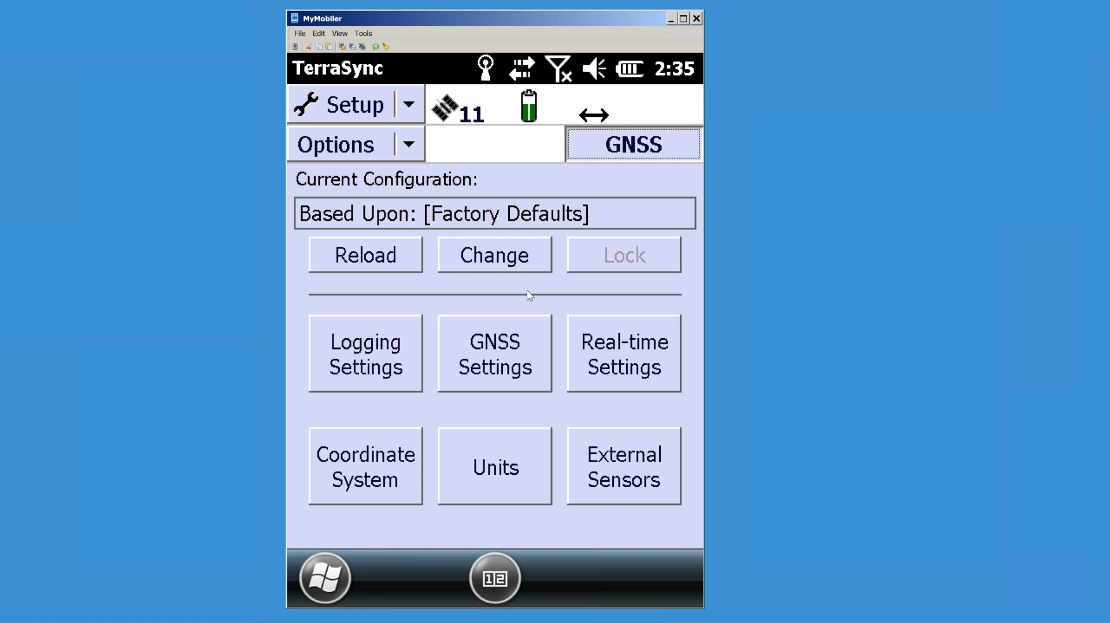
click(512, 348)
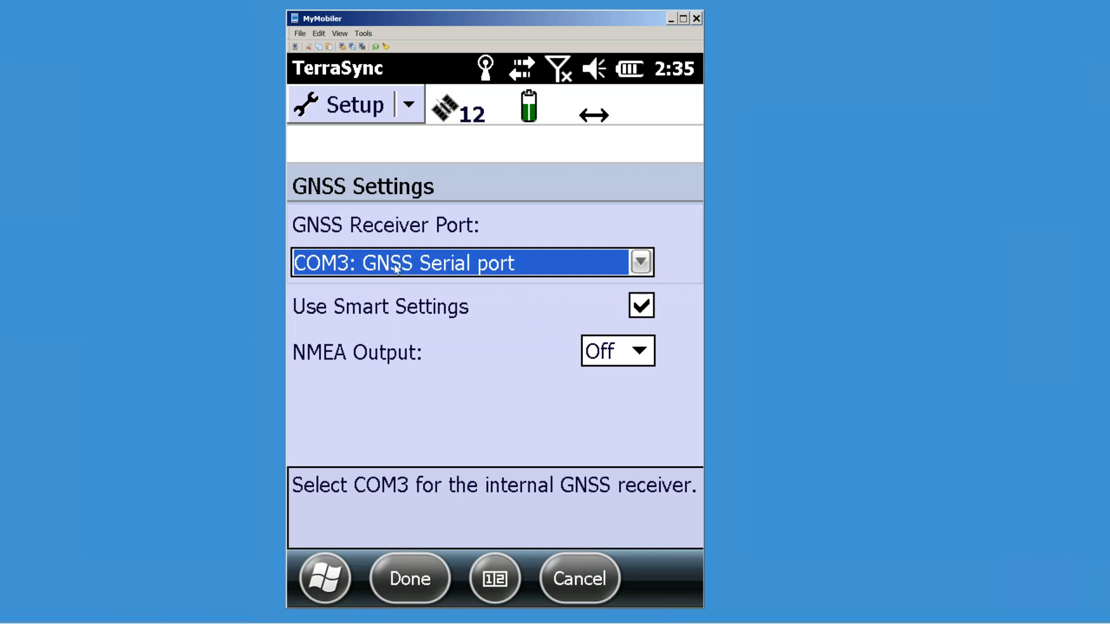
click(641, 307)
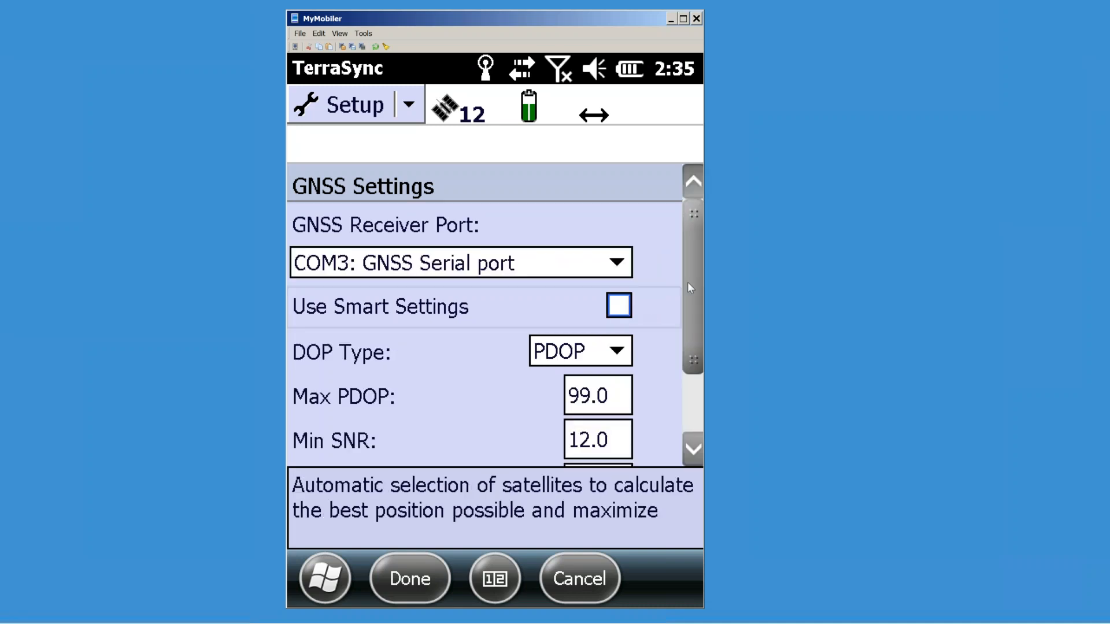
drag(694, 274, 701, 318)
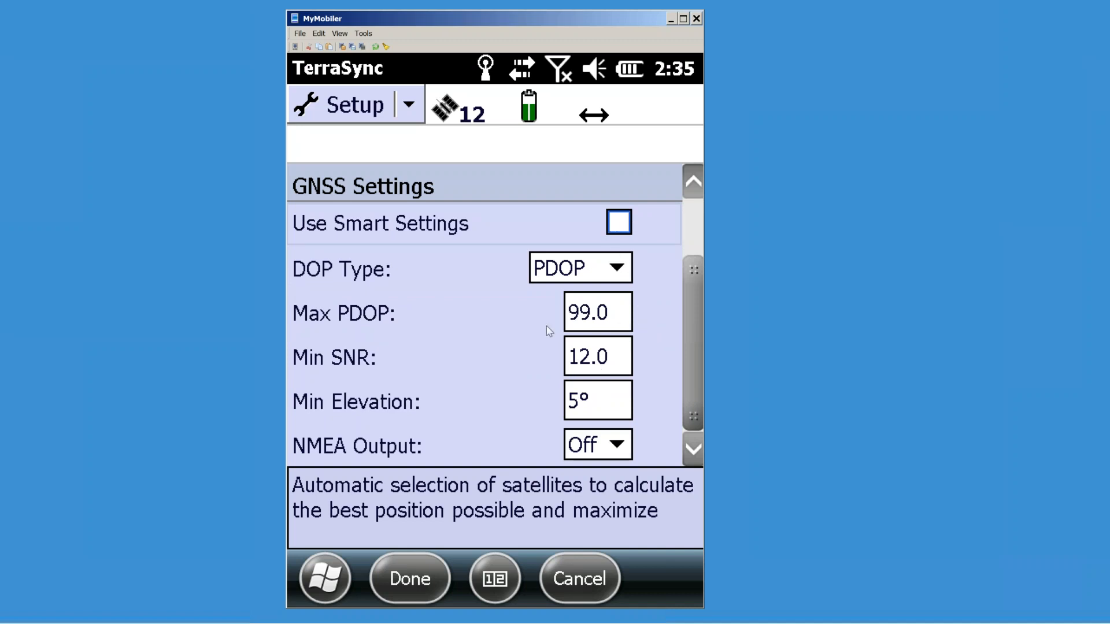
click(617, 222)
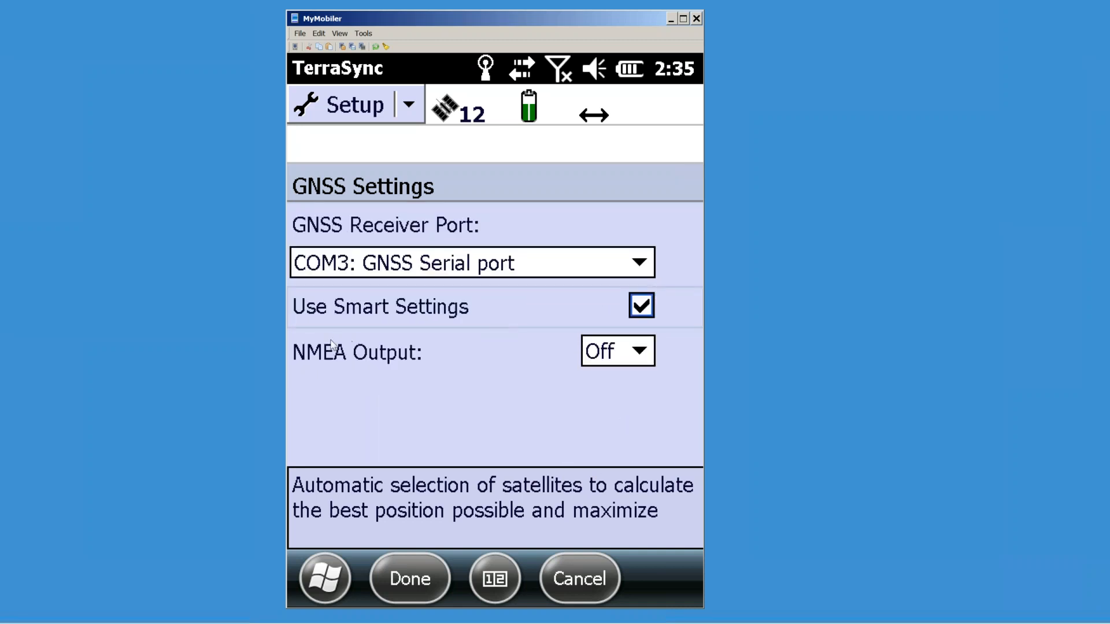
click(639, 352)
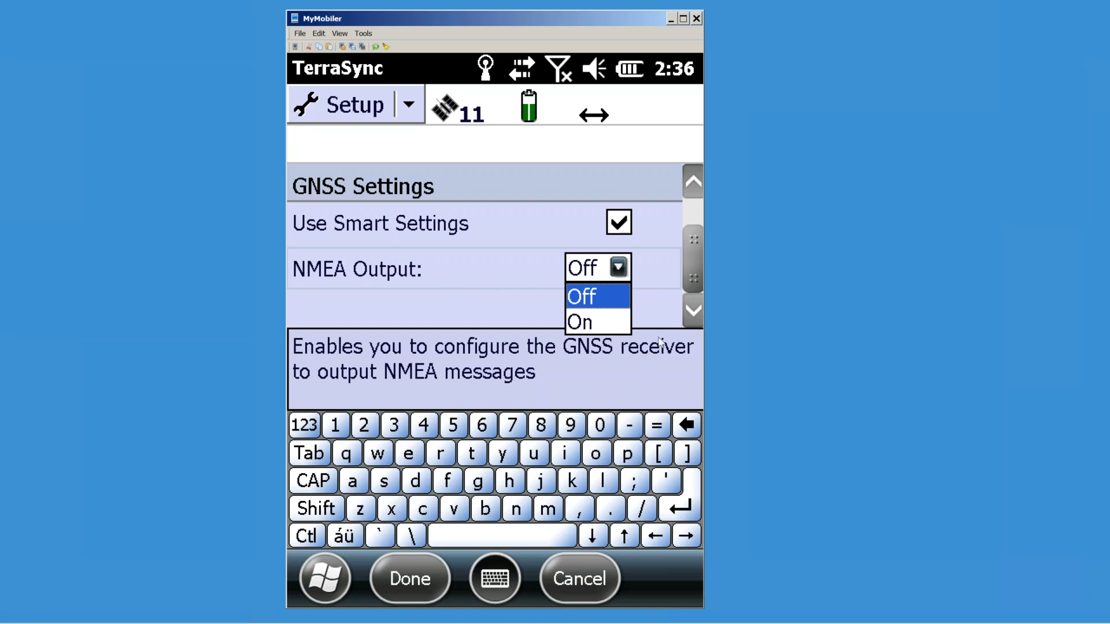
click(544, 296)
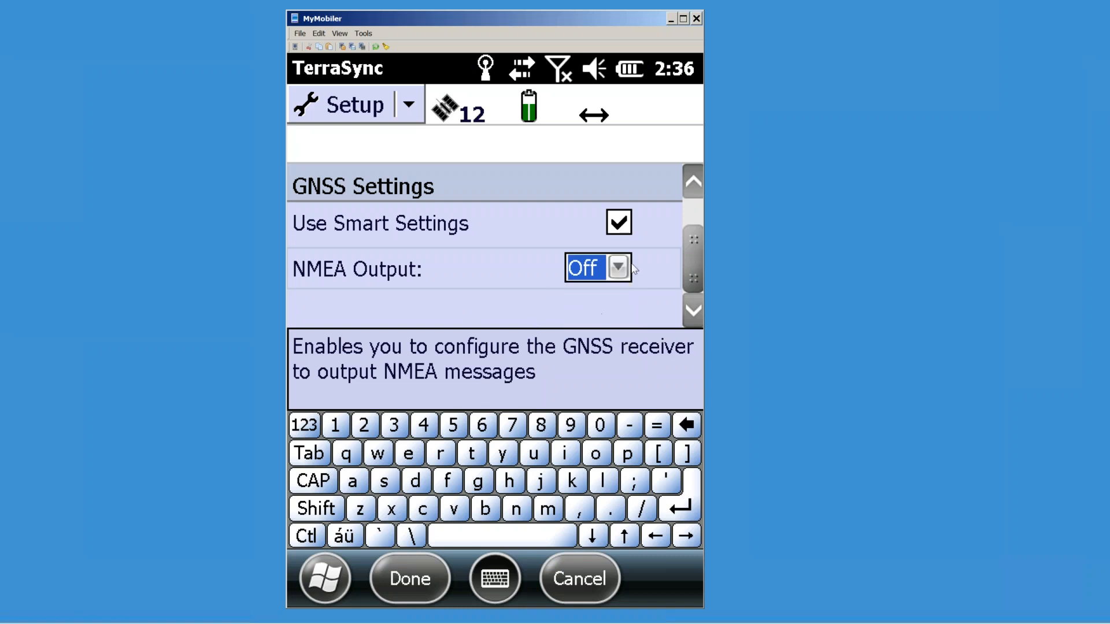
drag(692, 258, 665, 220)
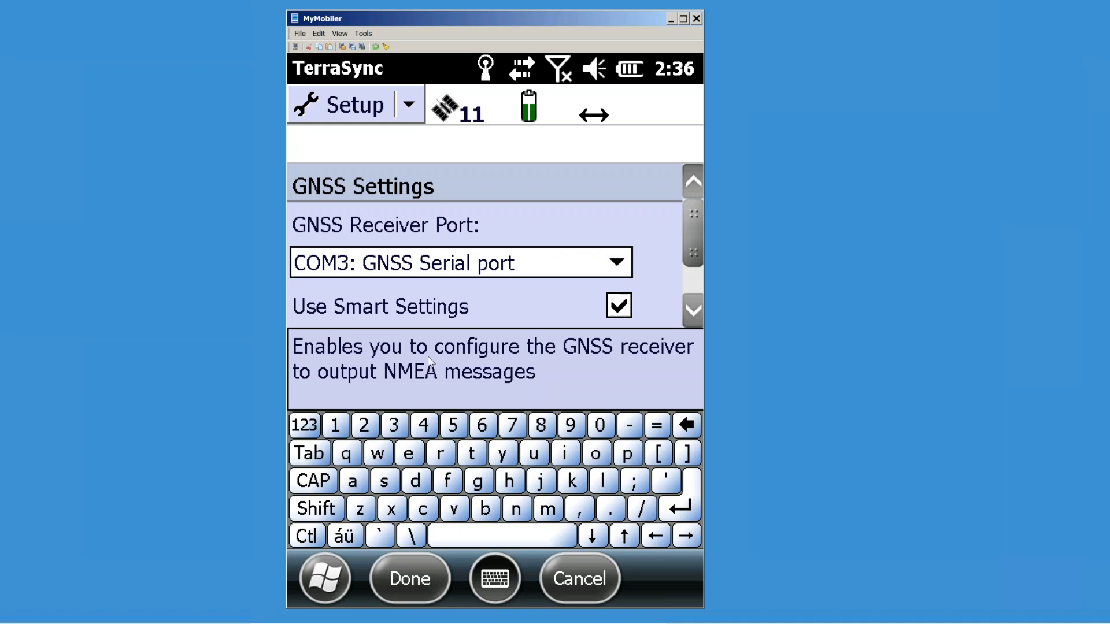
click(418, 580)
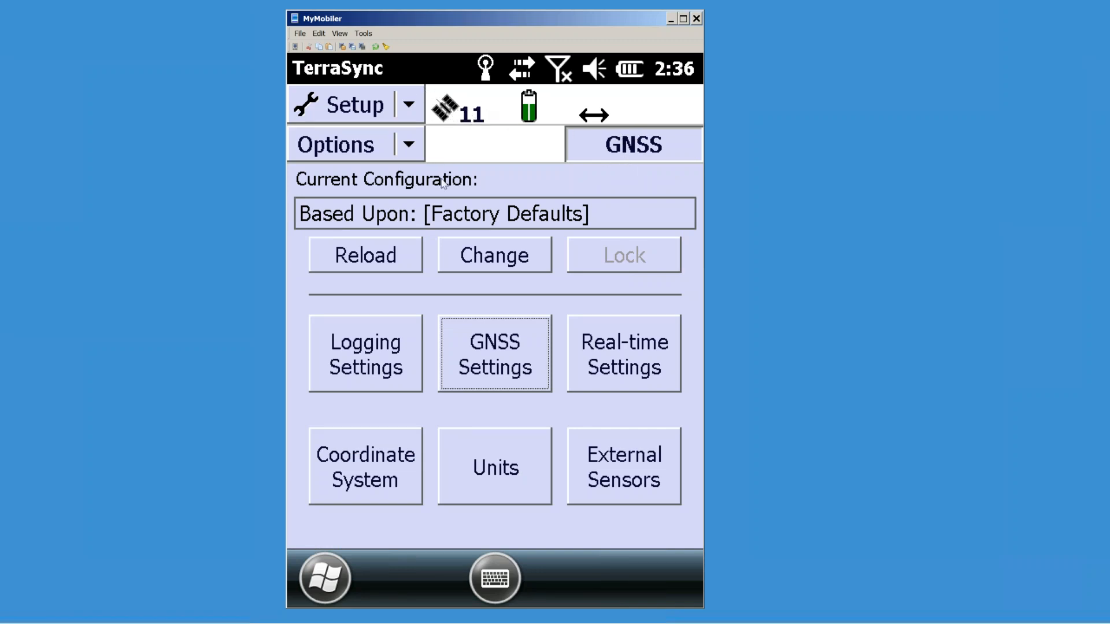
Step: Set Choice 1 of the real-time correction sources to Integrated SBAS and save
mouse_move(611, 623)
click(605, 361)
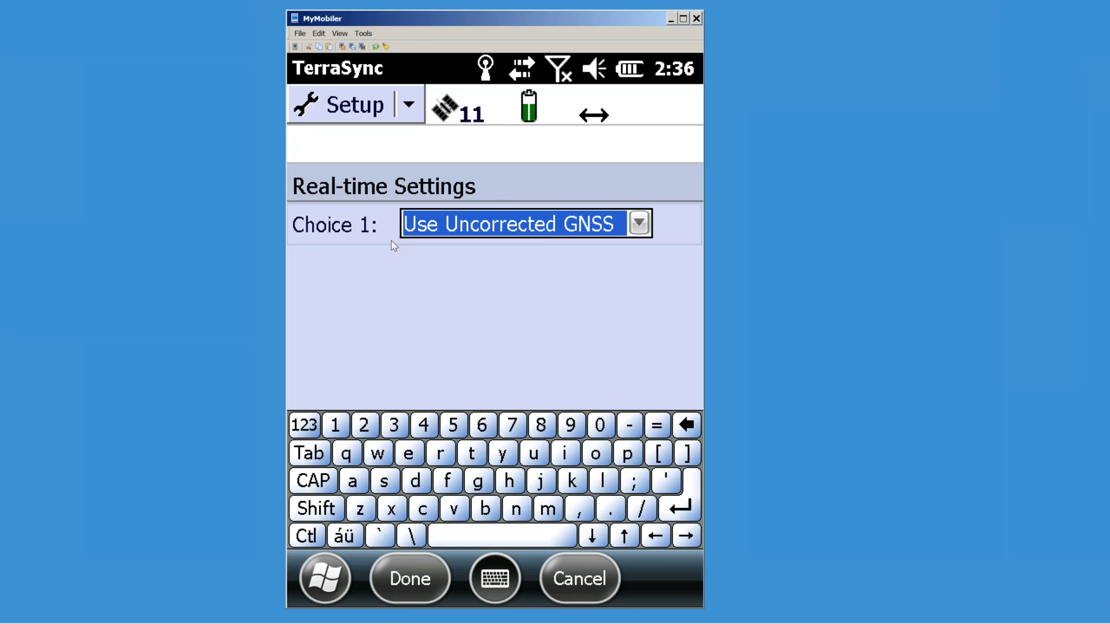
click(638, 225)
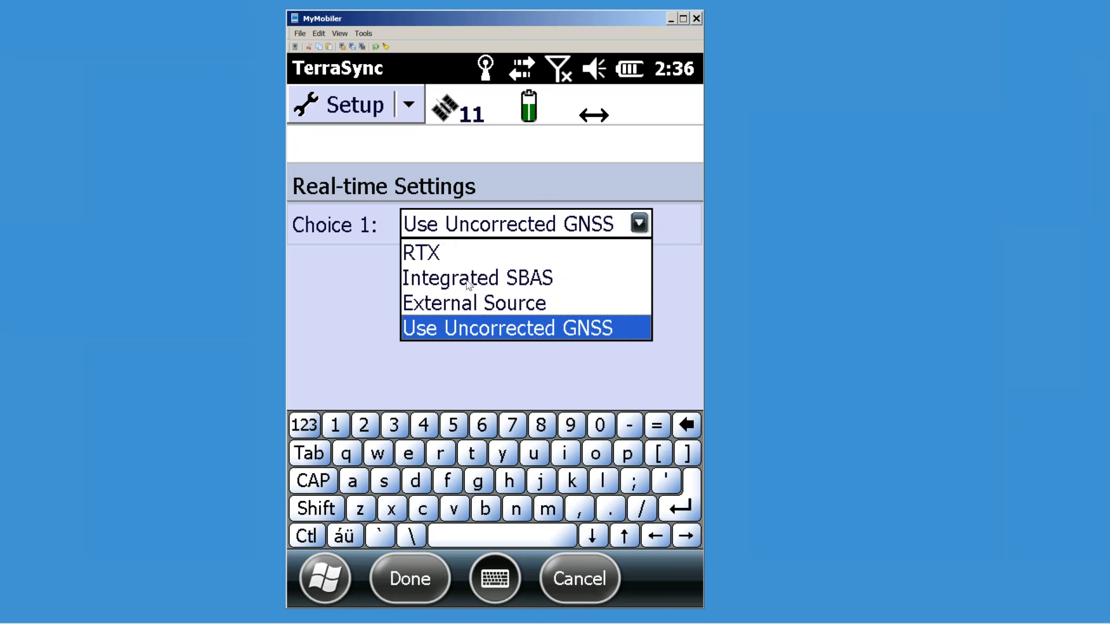
click(503, 282)
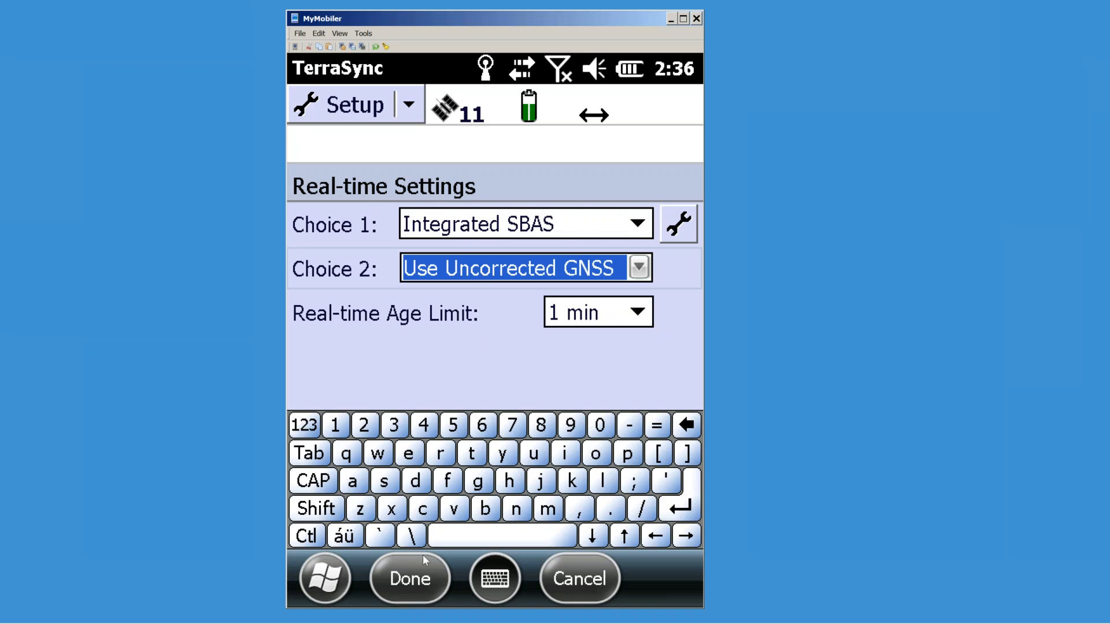
click(414, 579)
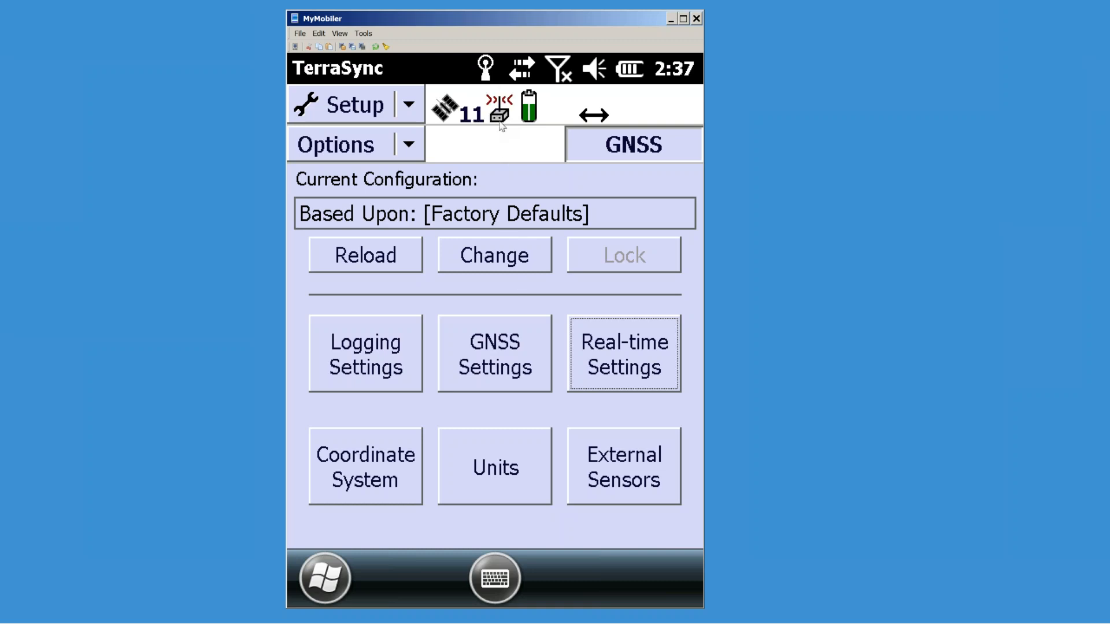
Step: Set Choice 1 to External Source, open its settings, and start a new Chrome tab
click(608, 357)
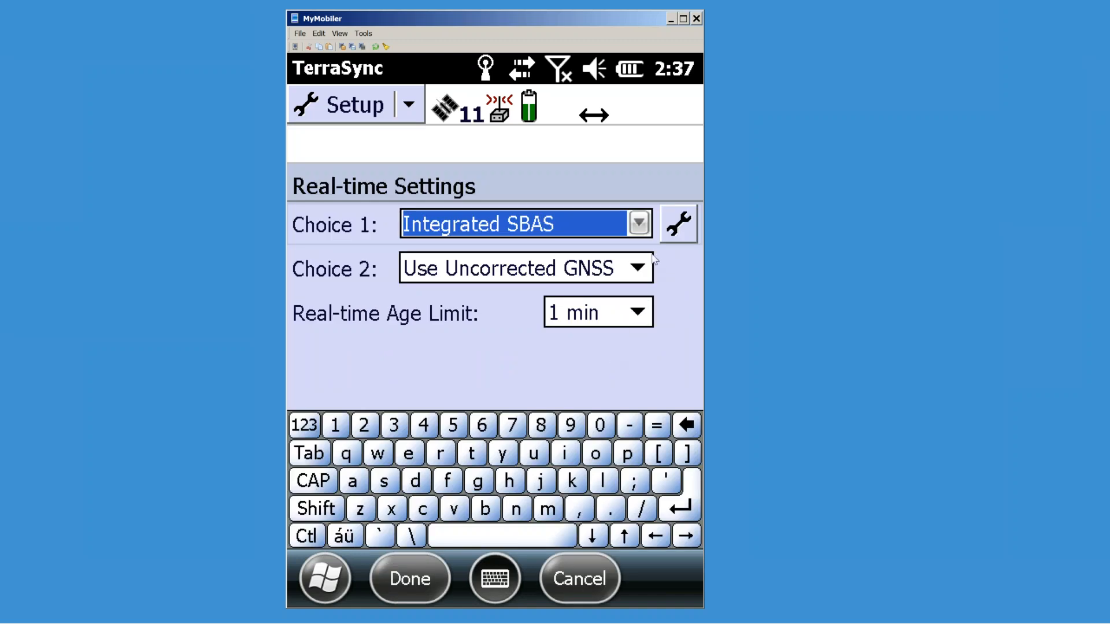
click(640, 226)
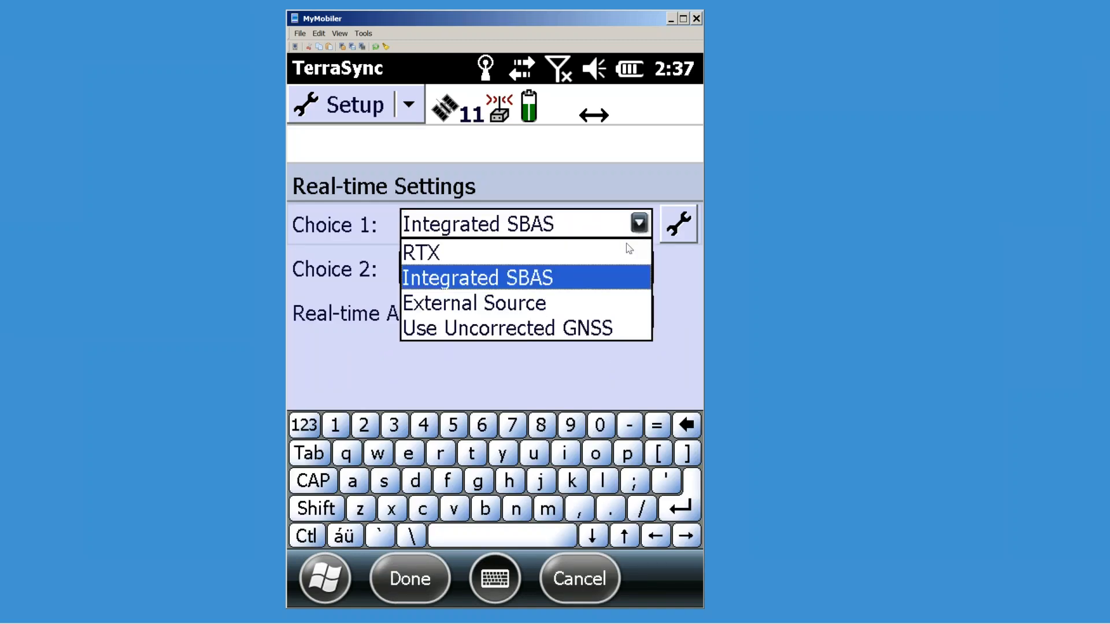
click(502, 306)
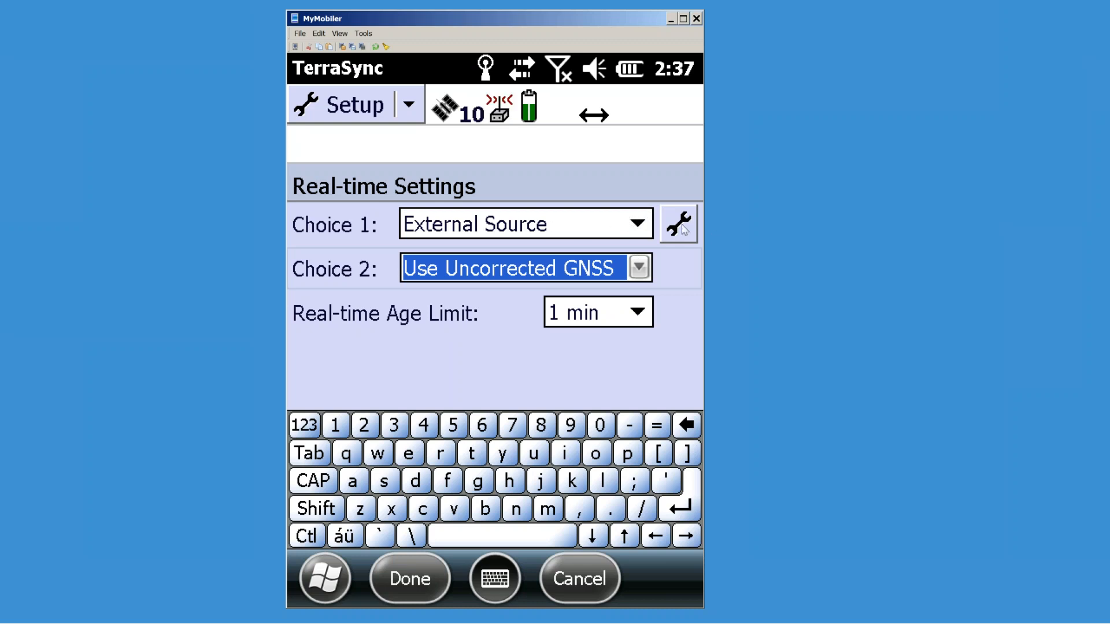
click(672, 231)
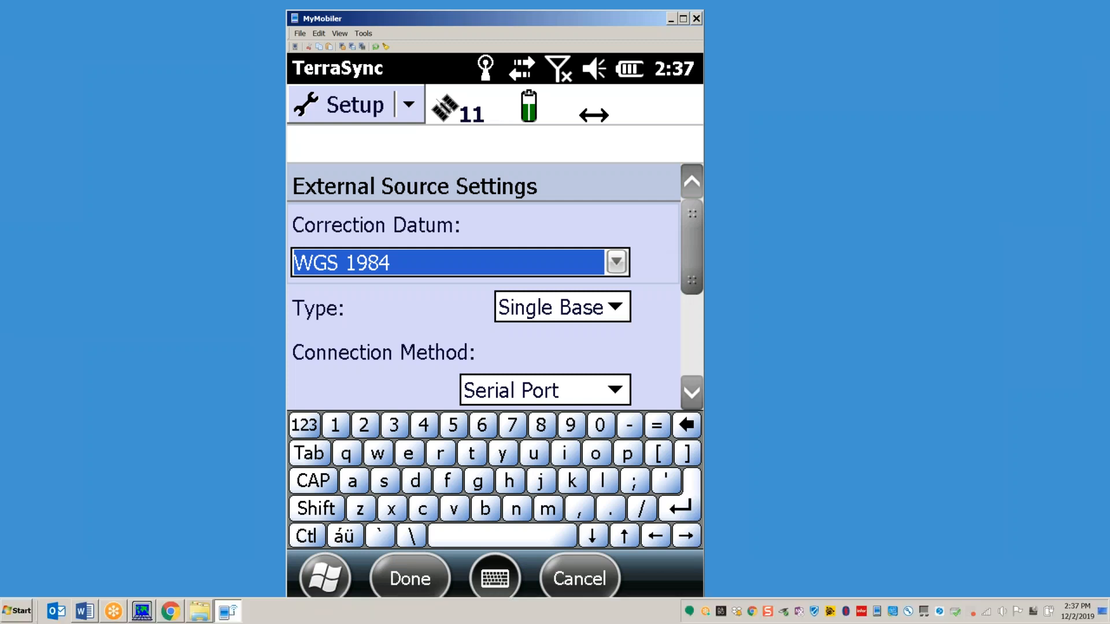
click(172, 611)
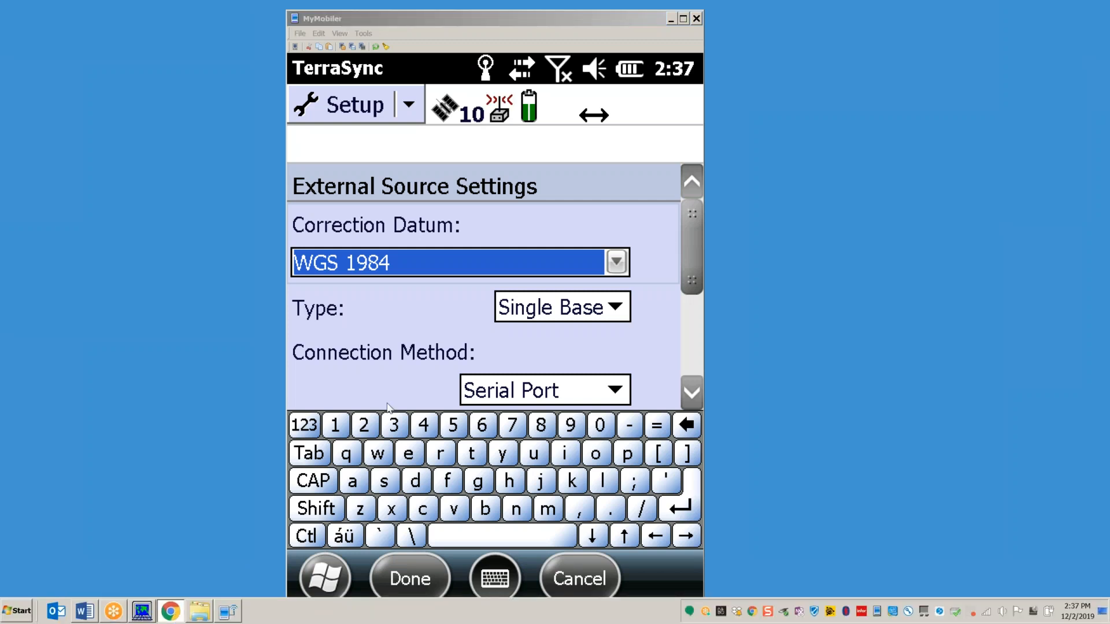
click(490, 13)
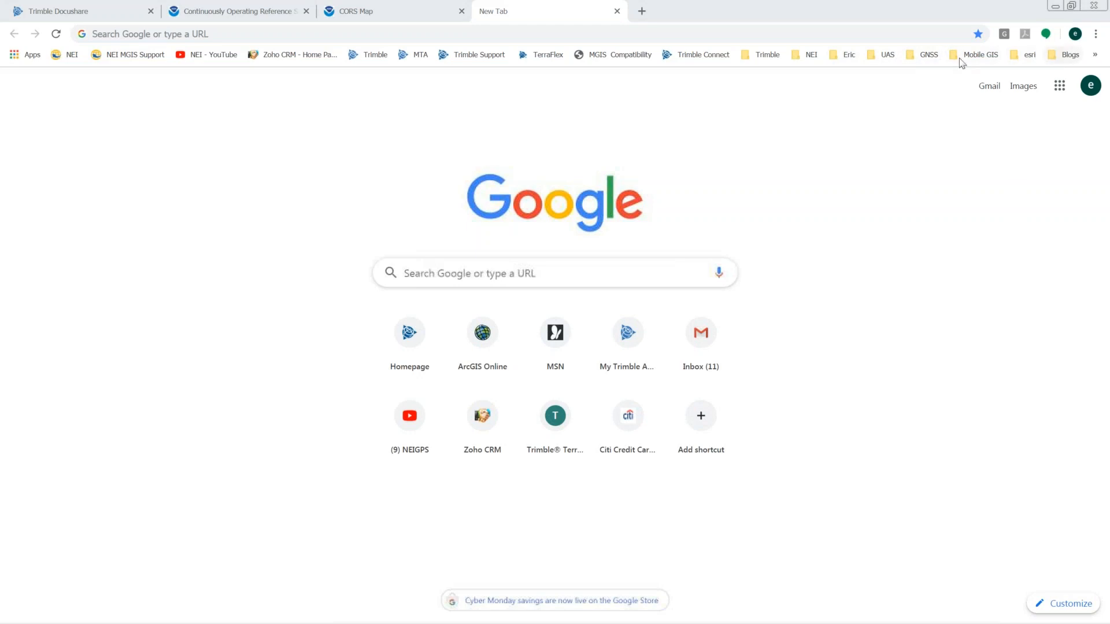
Step: Find the statewide RTCM 2.3 NAD83 port 23000 in the FPRN Products PDF
click(924, 56)
mouse_move(913, 77)
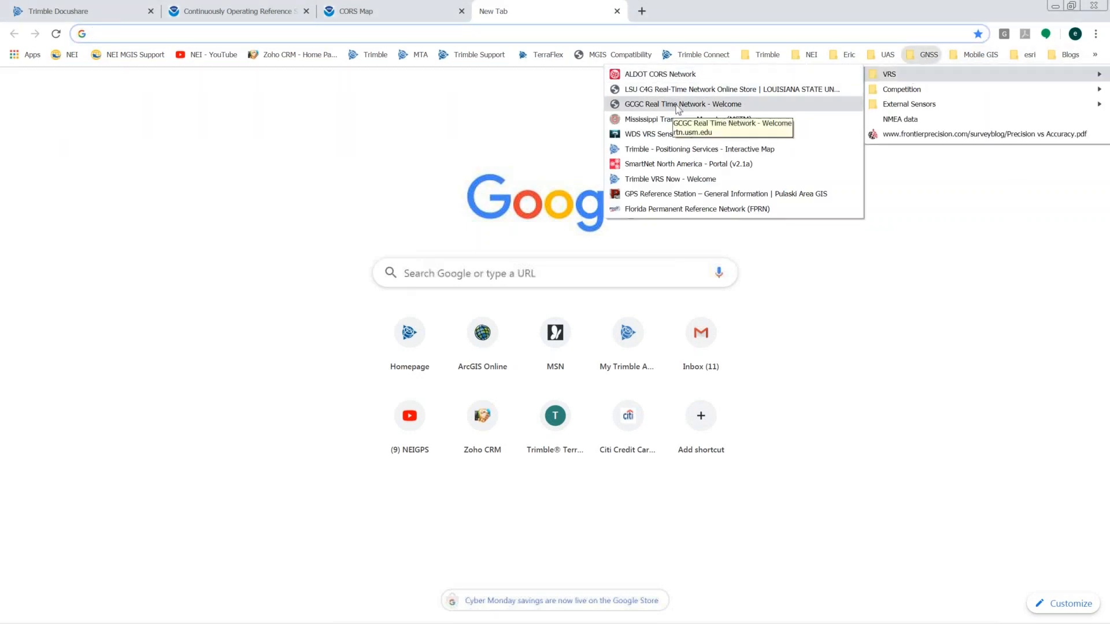
click(681, 211)
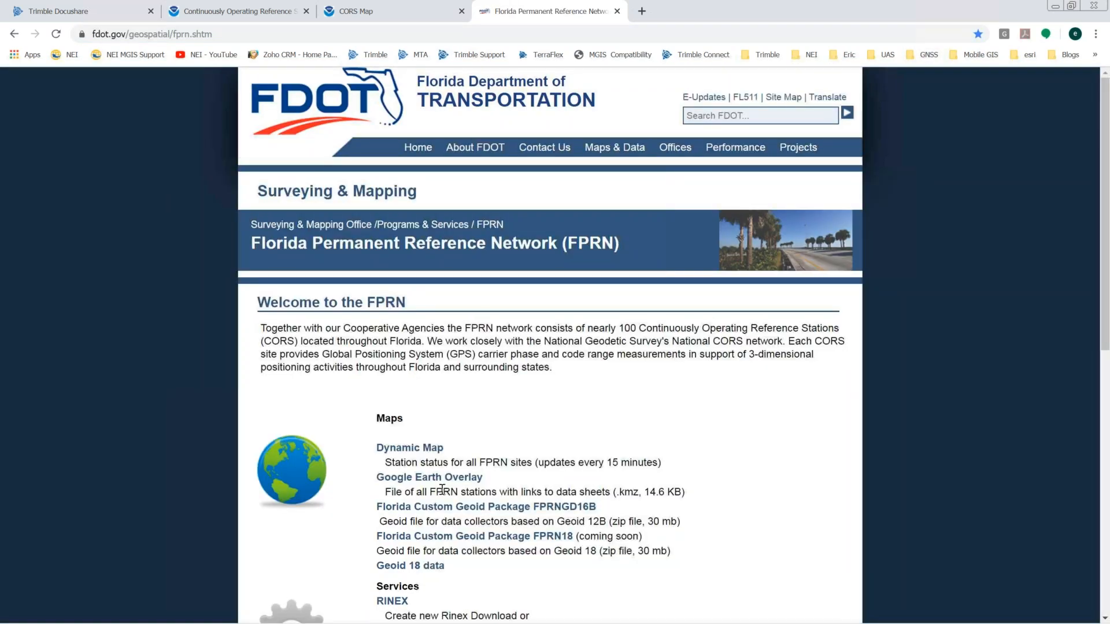
scroll(463, 471, down, 5)
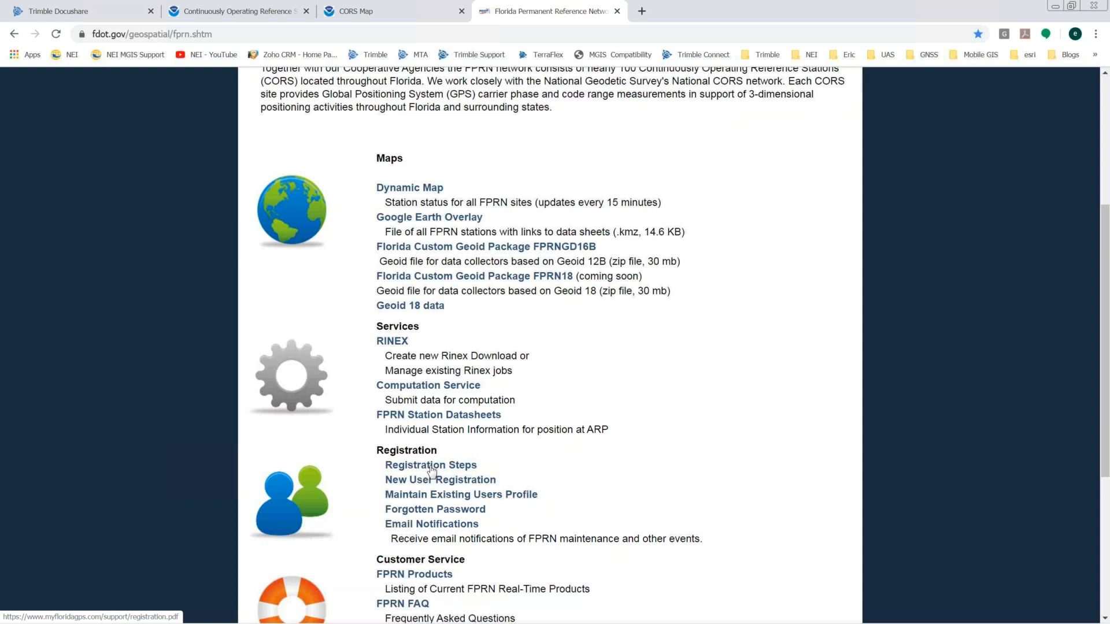
click(416, 575)
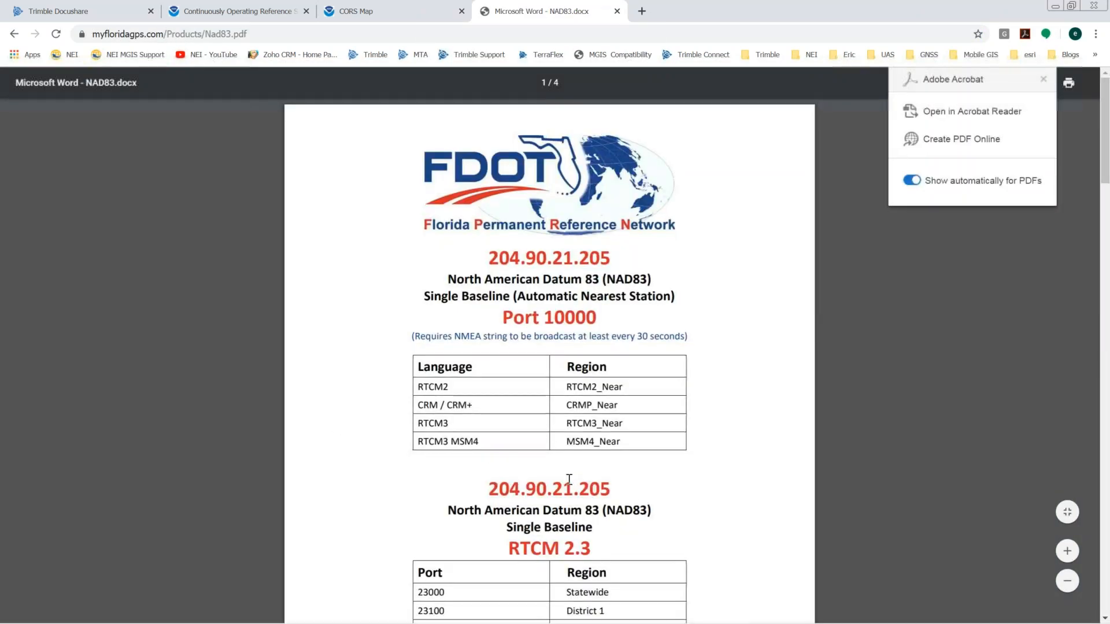
scroll(568, 479, down, 5)
drag(634, 166, 485, 165)
drag(445, 269, 415, 270)
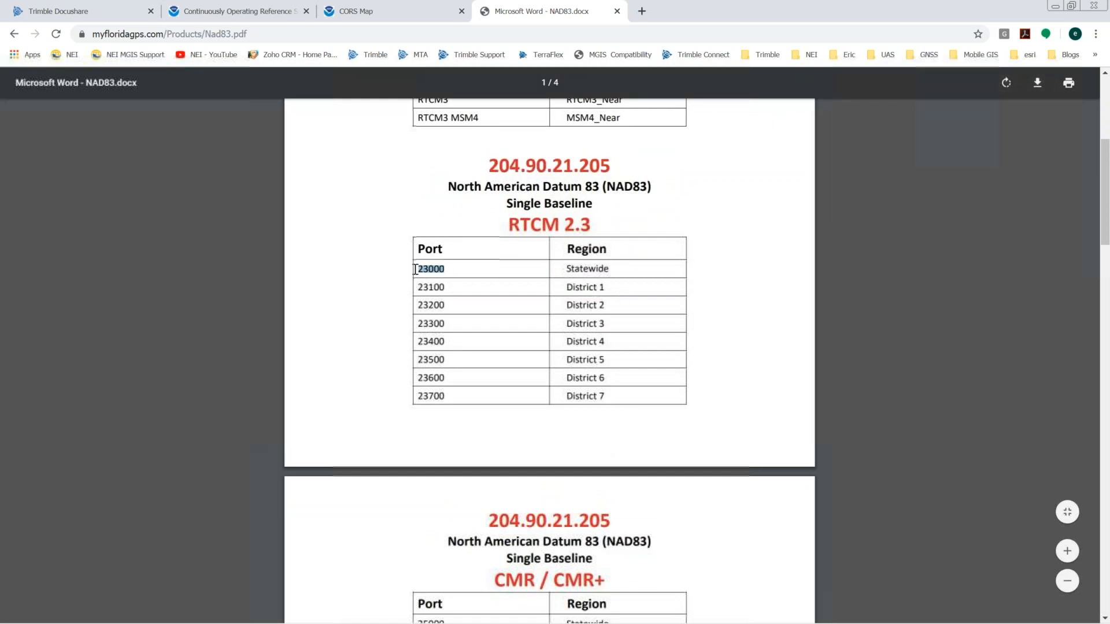
click(1054, 7)
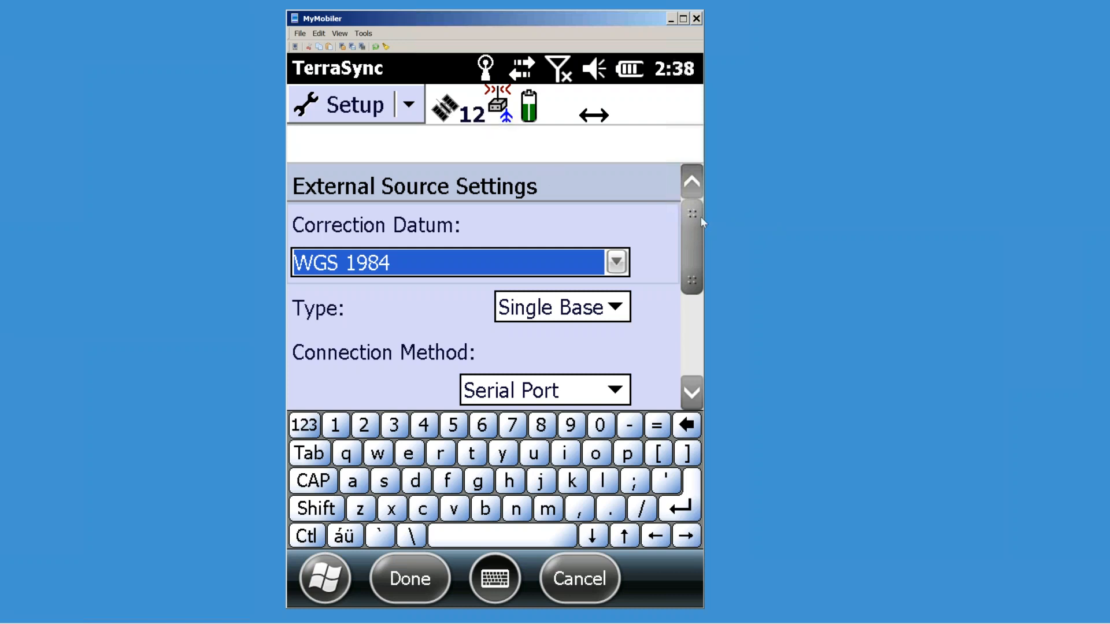
Step: Cancel the External Source Settings and abandon the real-time setting changes
drag(696, 218, 696, 238)
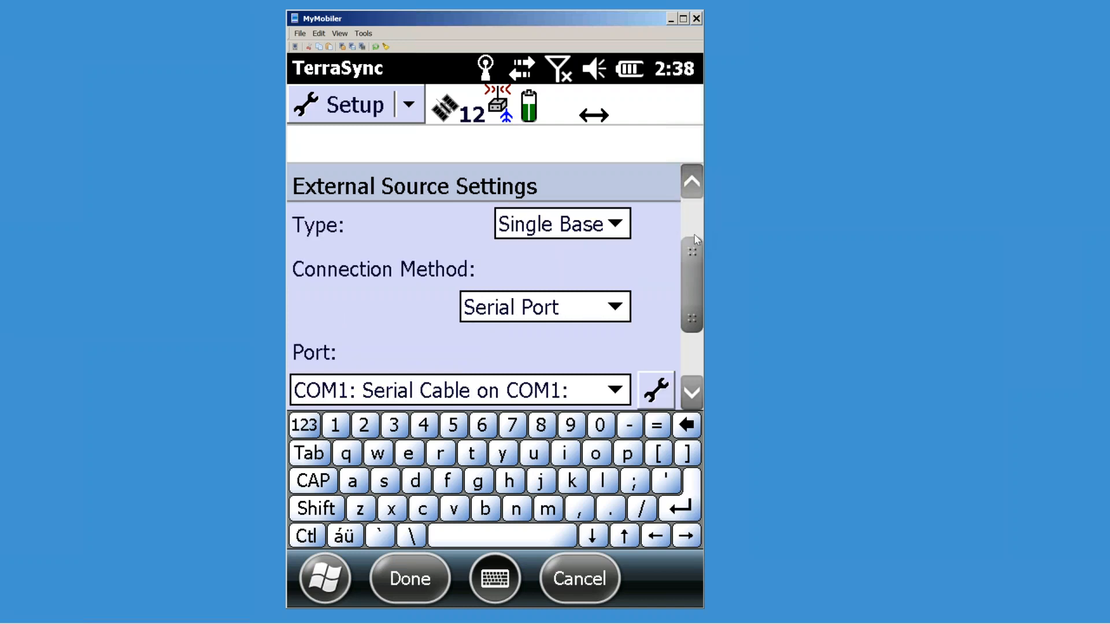
drag(696, 276, 696, 338)
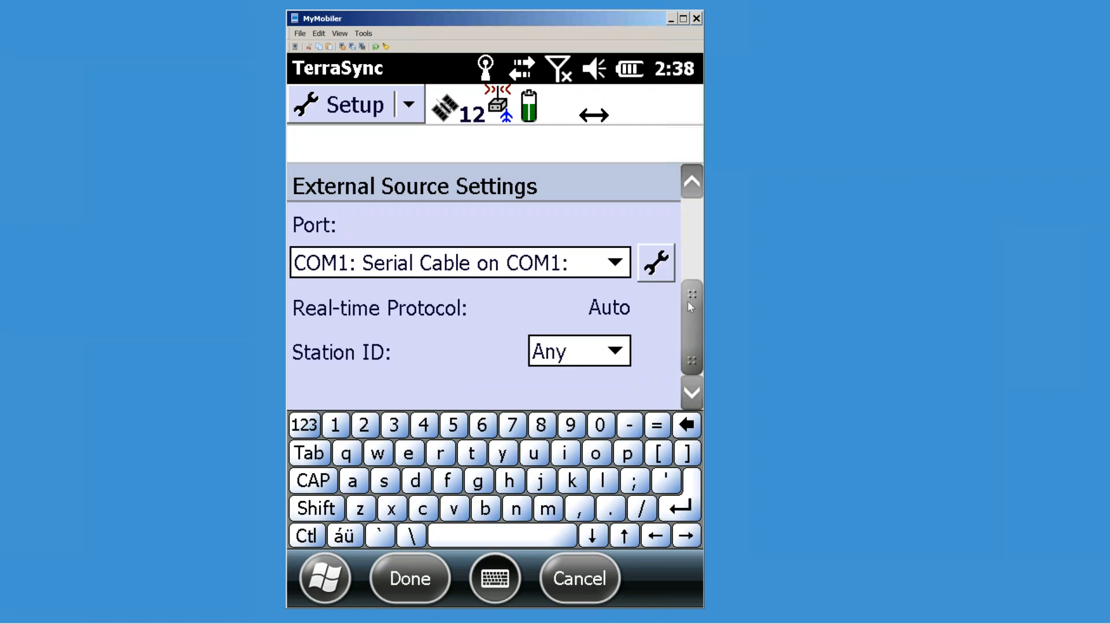
drag(694, 303, 700, 227)
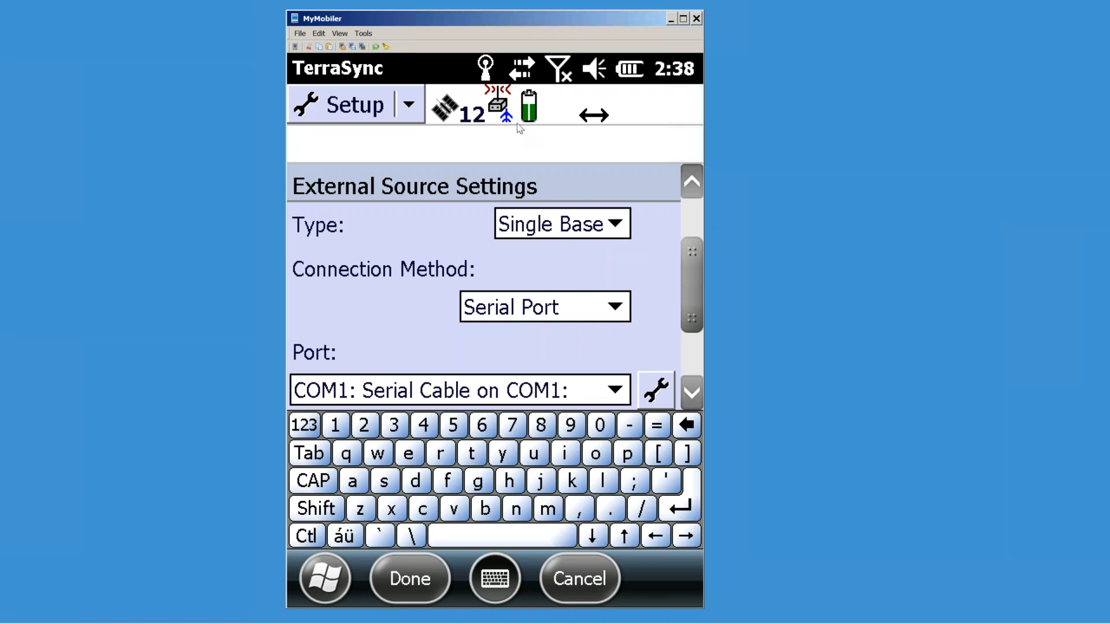
click(585, 572)
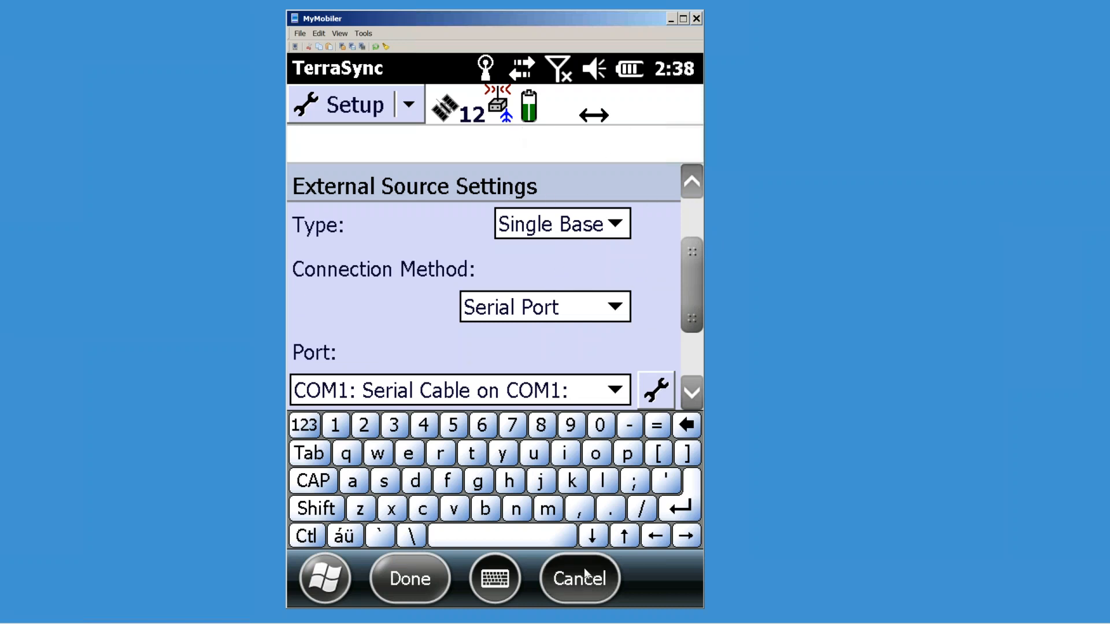
click(639, 223)
click(590, 588)
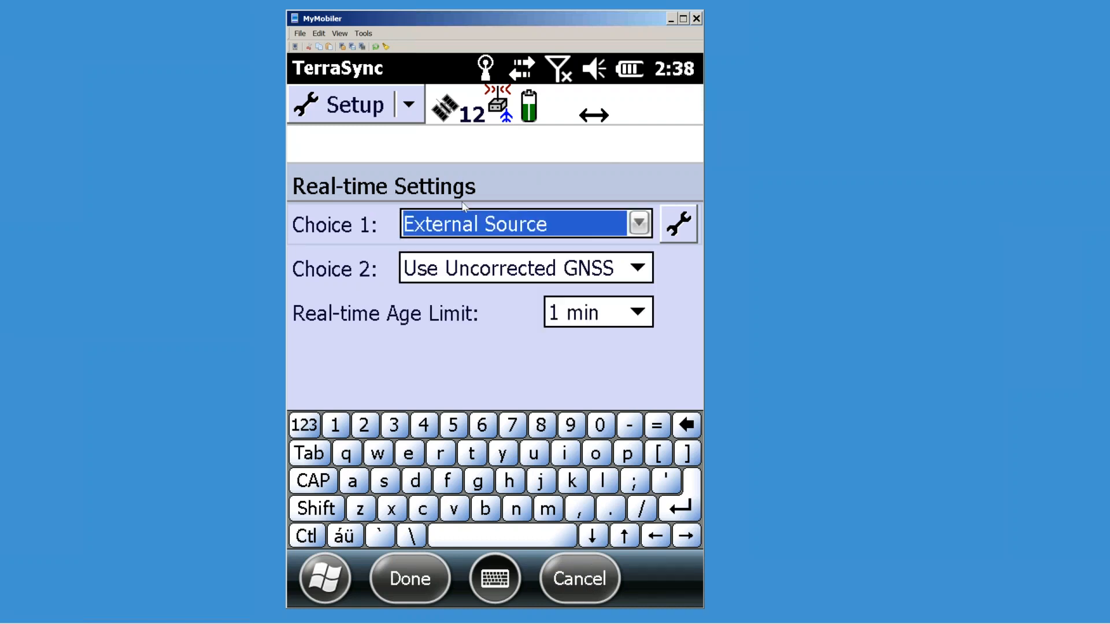
click(579, 582)
click(465, 376)
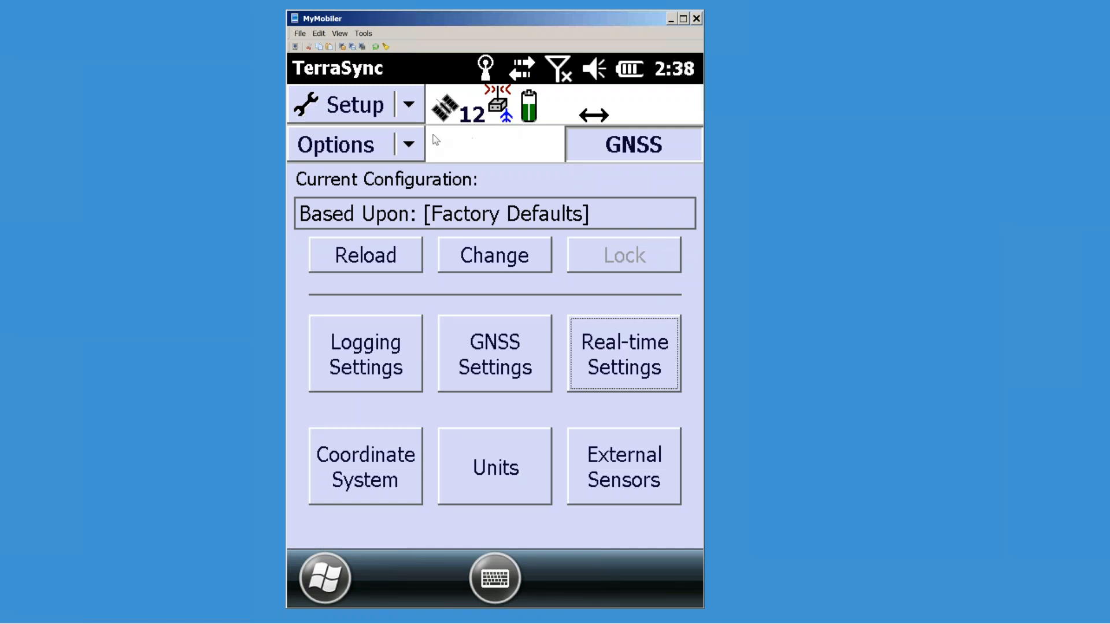
click(412, 105)
click(390, 263)
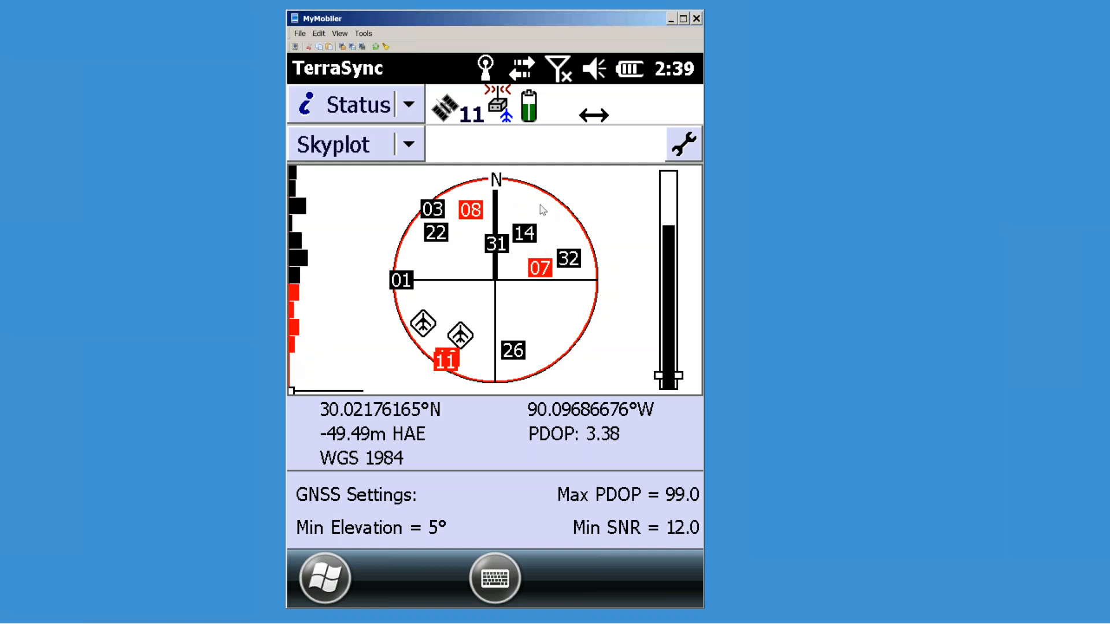
click(410, 145)
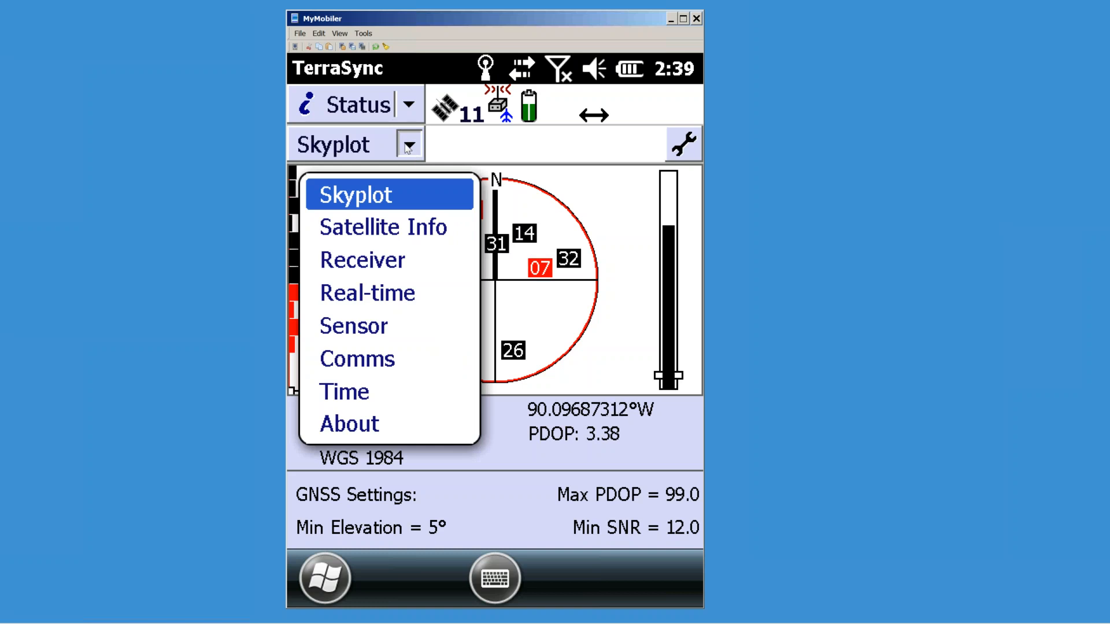
click(375, 293)
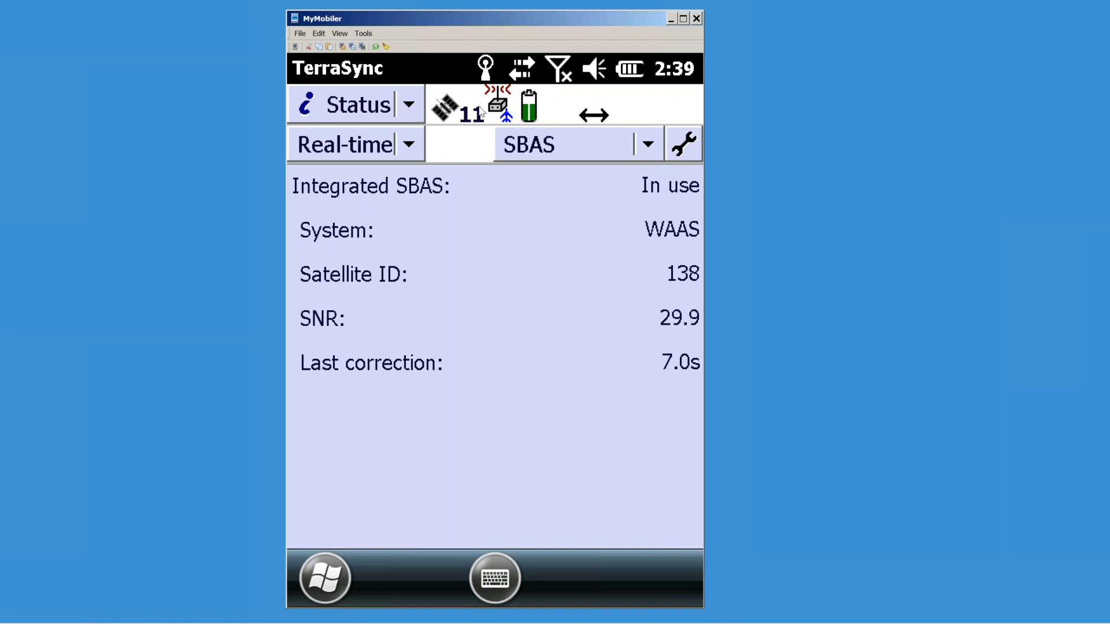
click(420, 111)
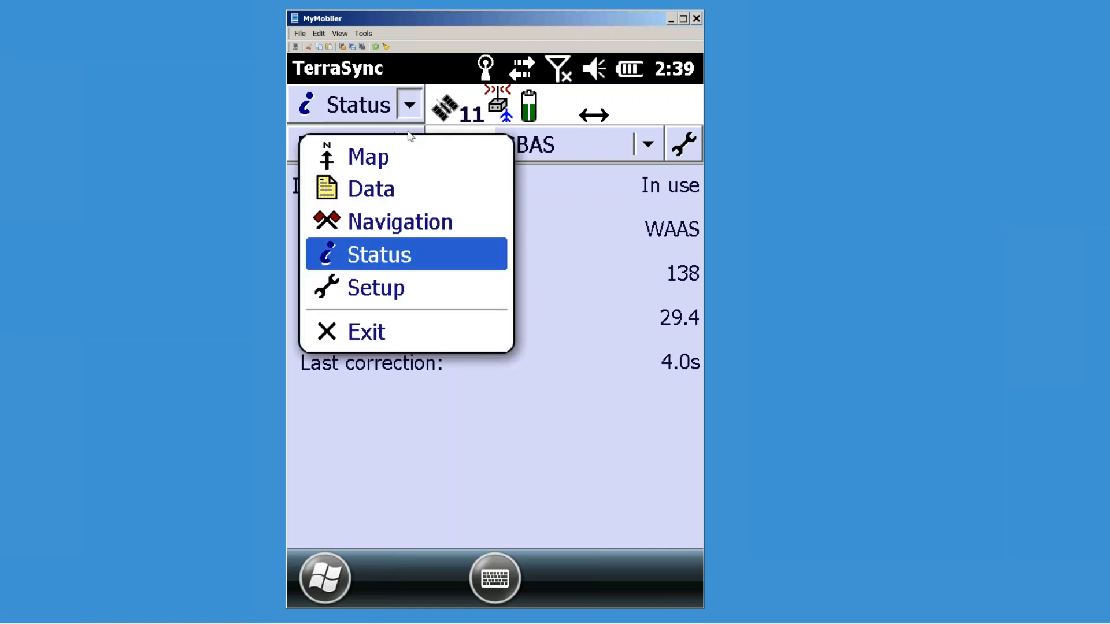
click(404, 238)
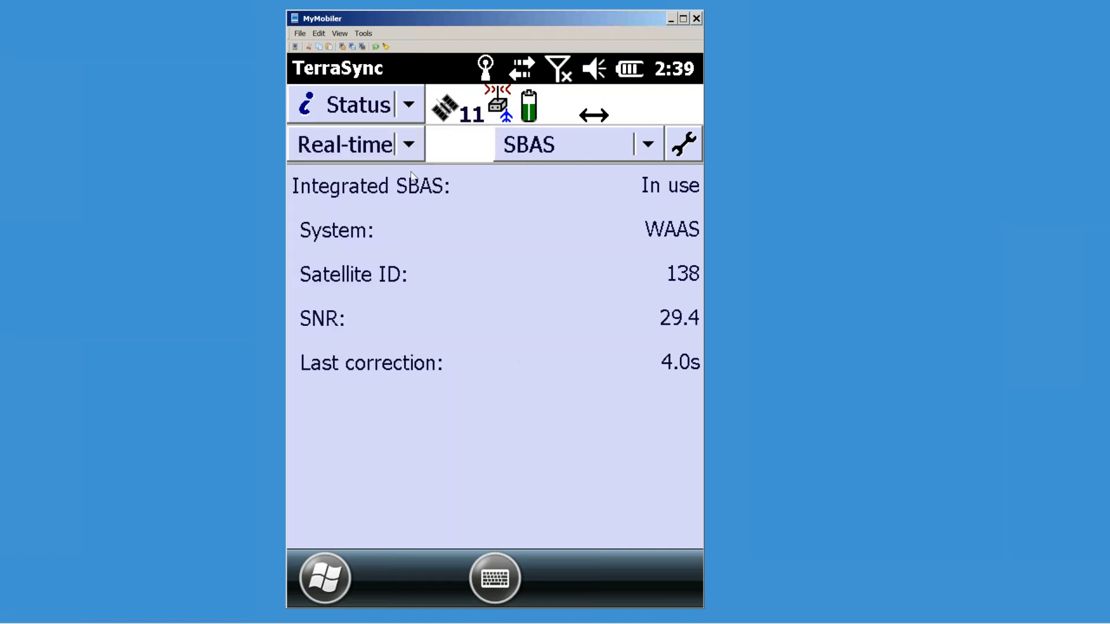
click(407, 114)
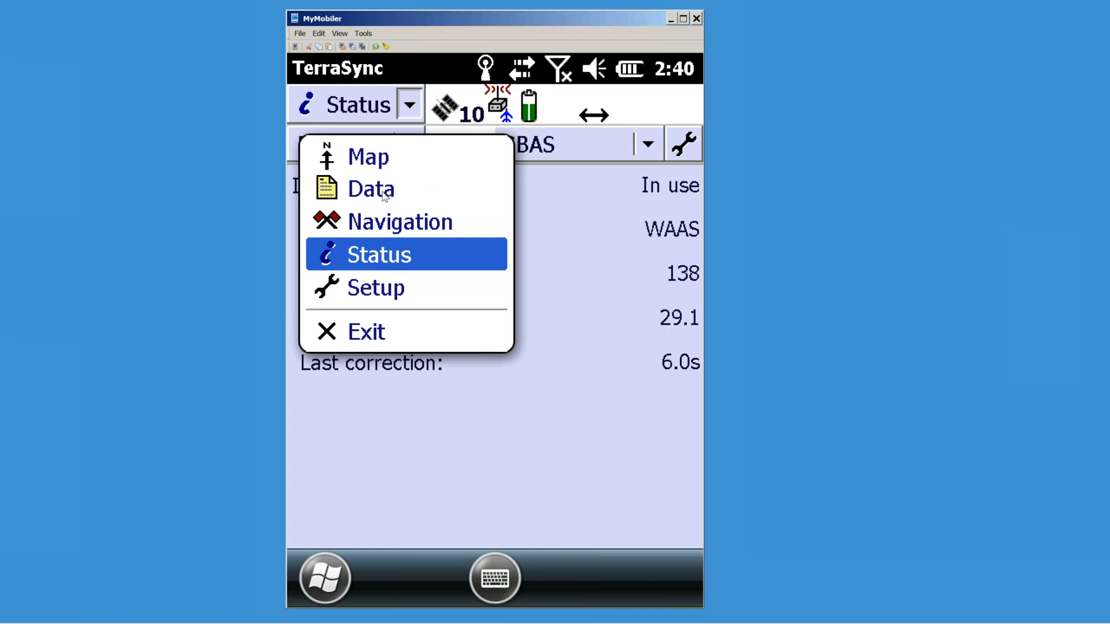
click(377, 286)
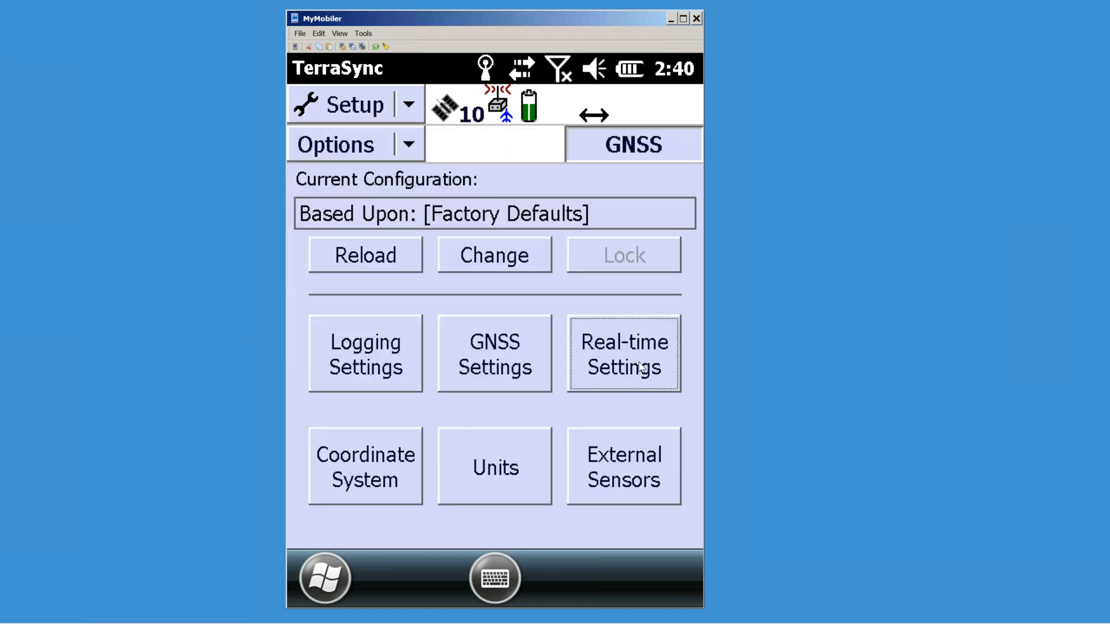
Step: Keep Integrated SBAS first, set Use Uncorrected GNSS as Choice 2 with a 1 min age limit, and save
click(639, 365)
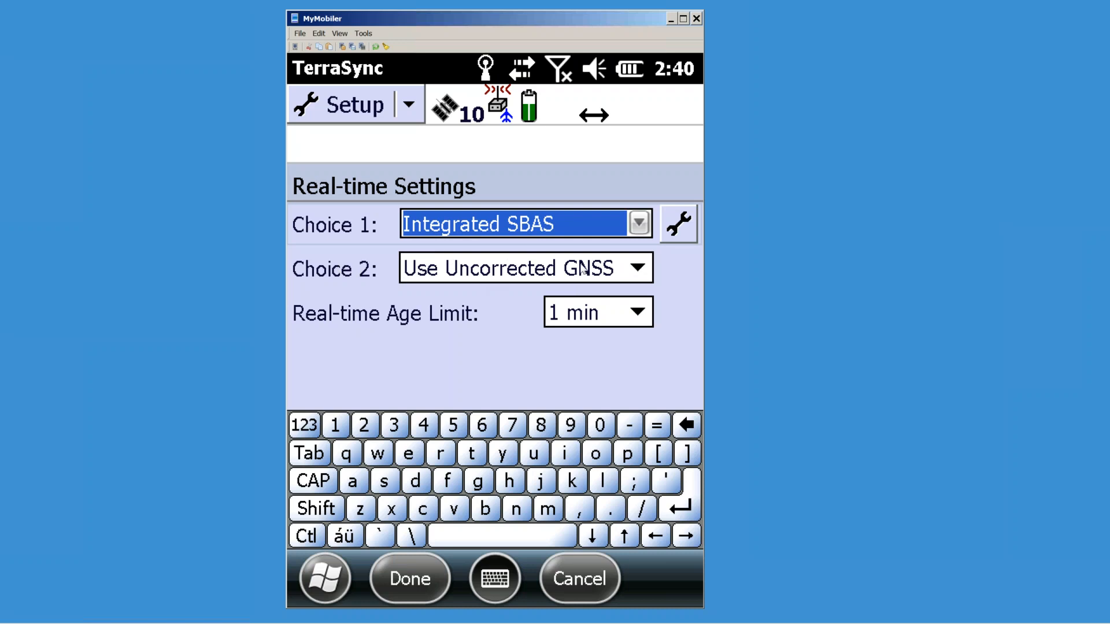
click(637, 271)
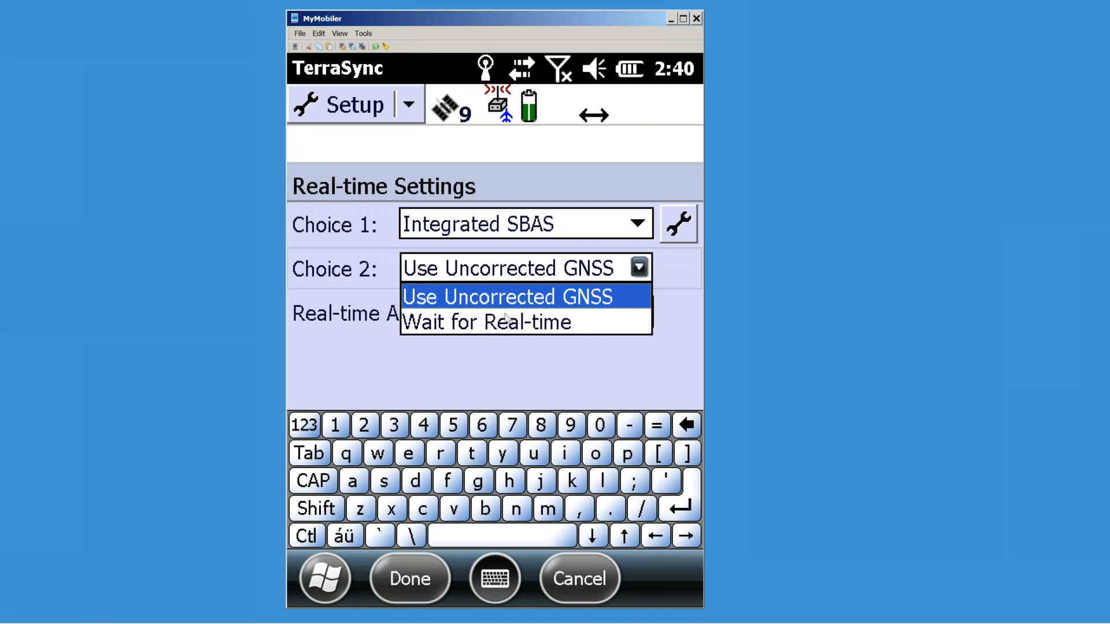
click(483, 302)
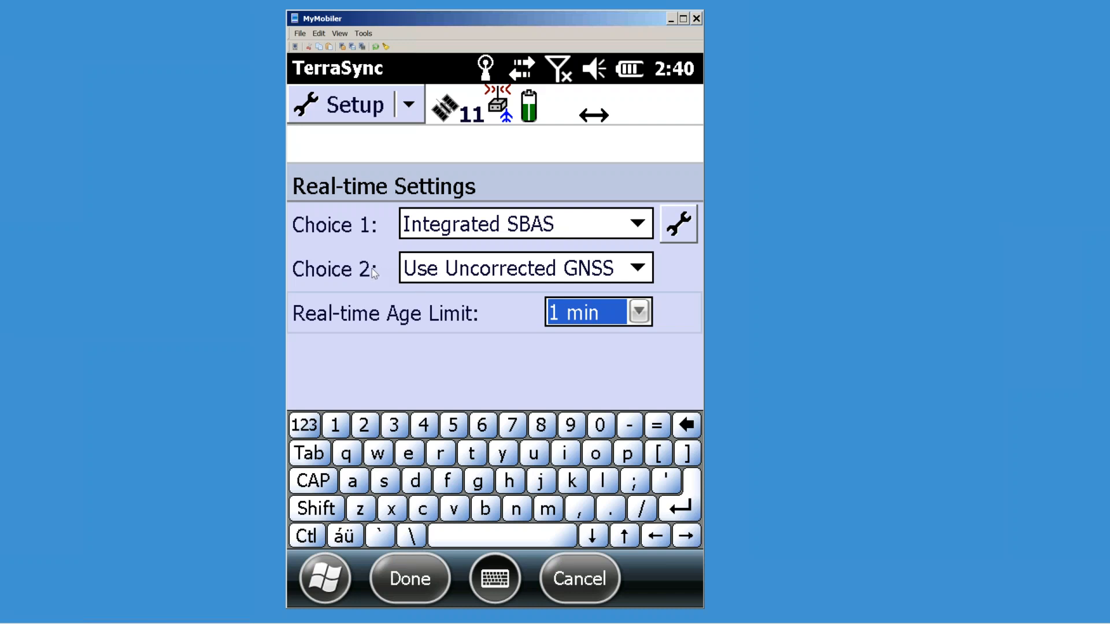
key(shift+Tab)
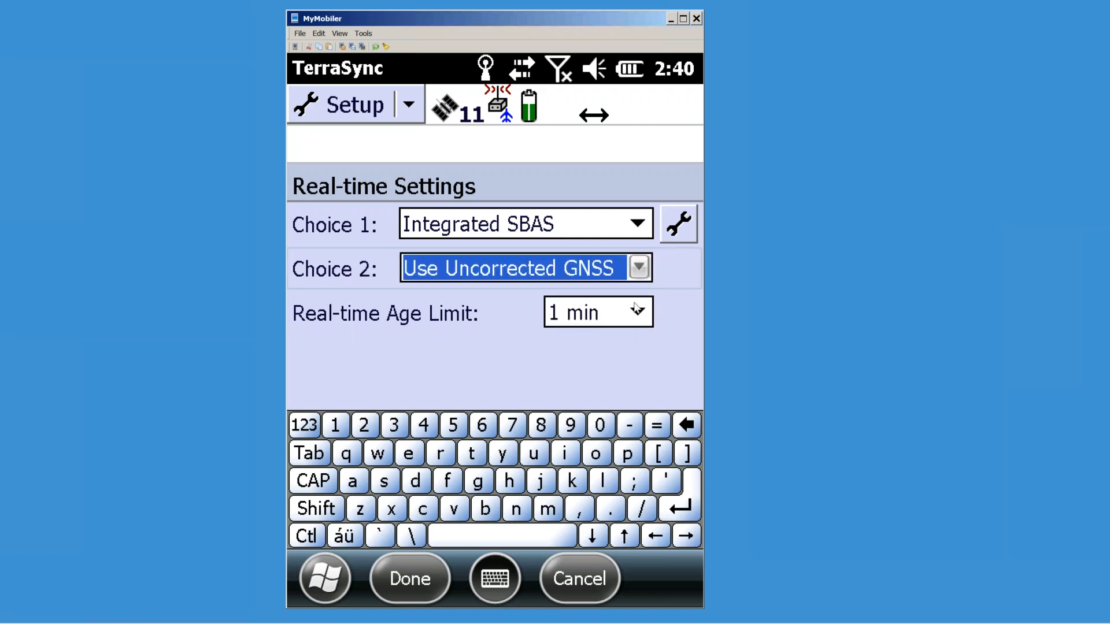
click(638, 315)
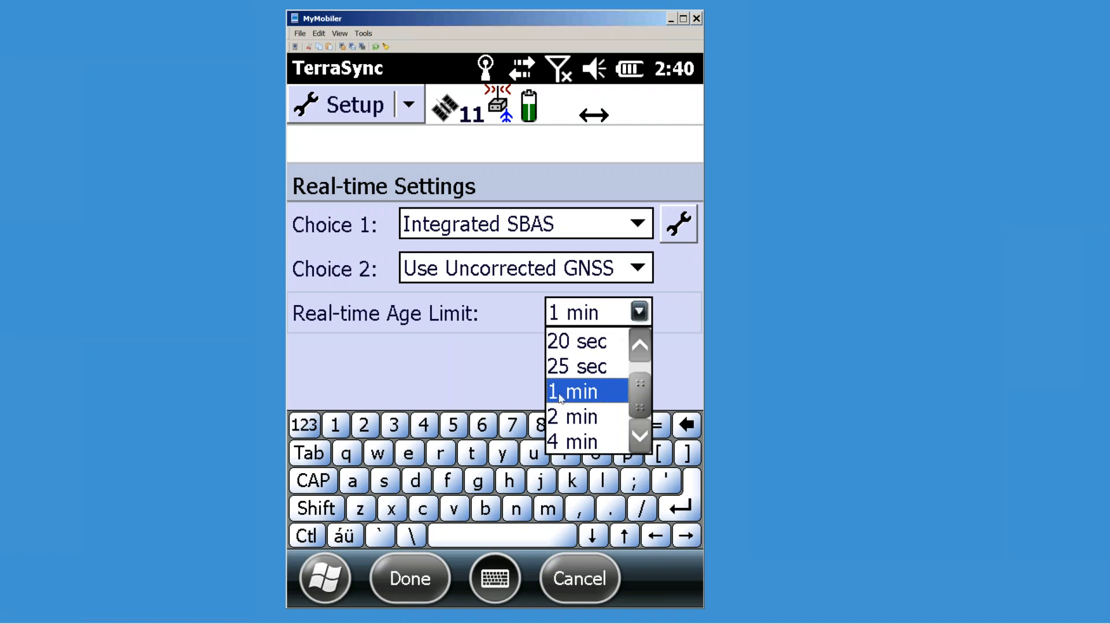
key(Tab)
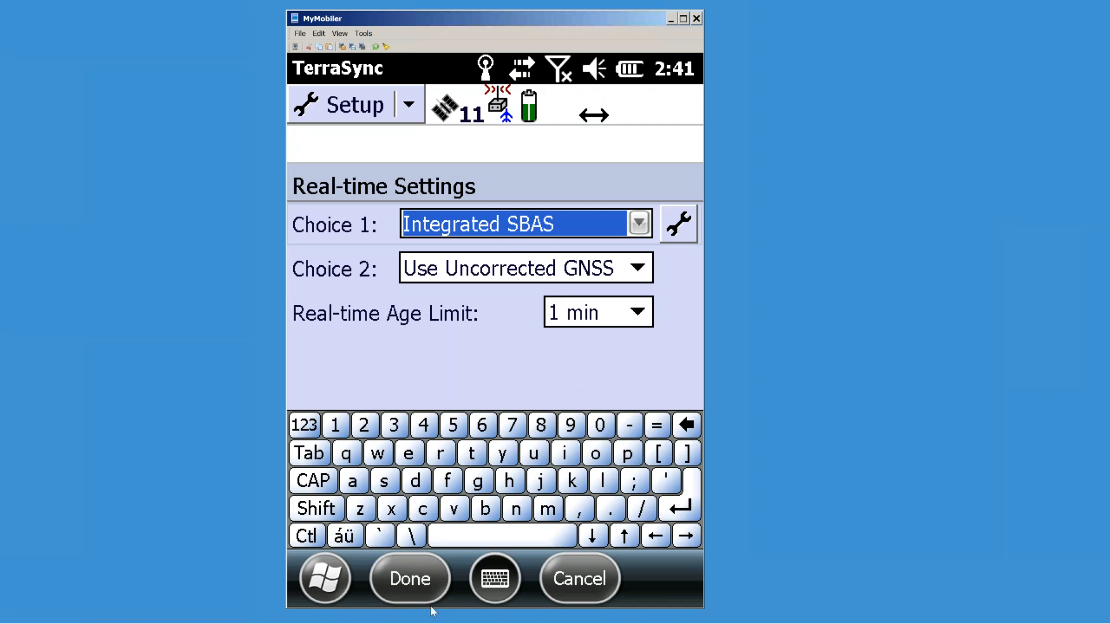
click(422, 584)
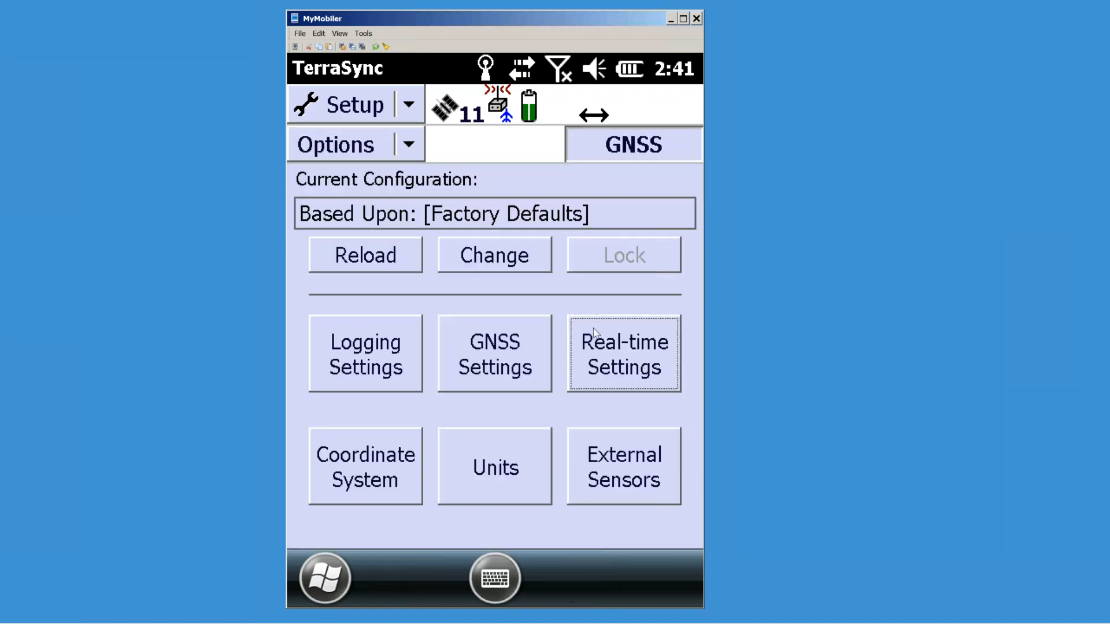
Step: Choose US State Plane 1983 as the coordinate system with zone Florida West 0902
click(371, 463)
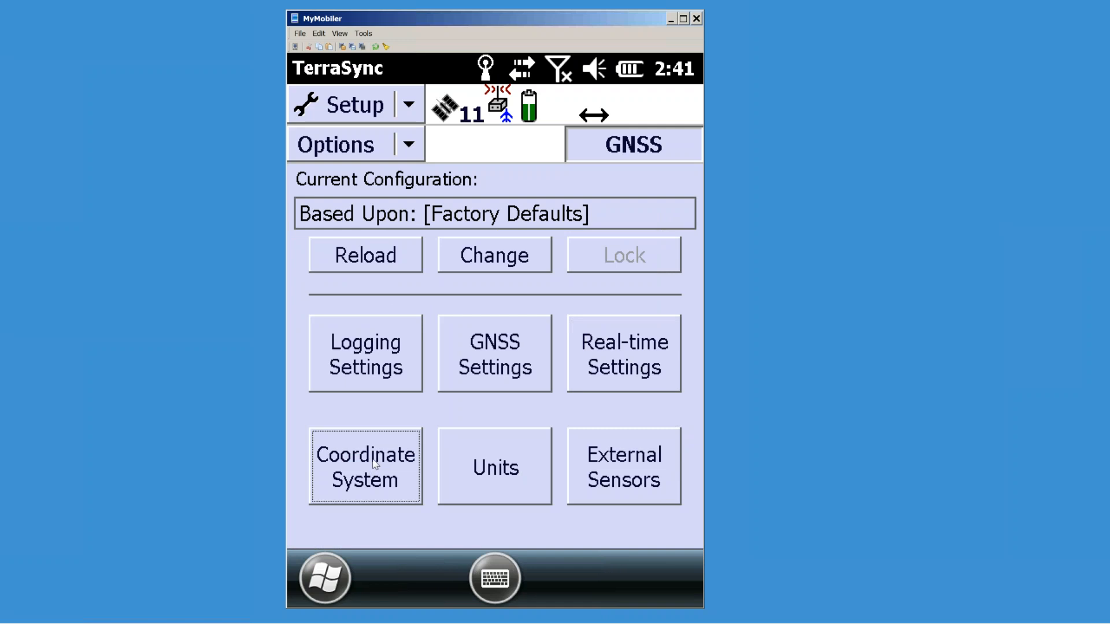
mouse_move(695, 240)
mouse_down()
mouse_move(691, 266)
mouse_move(699, 227)
mouse_up()
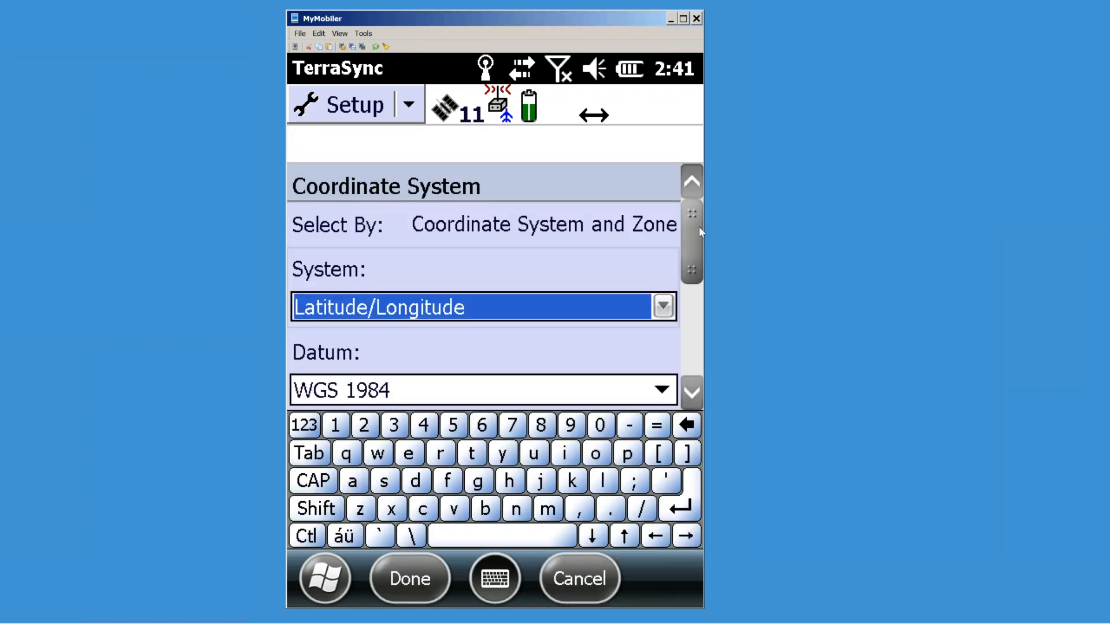
click(663, 313)
drag(666, 334, 663, 420)
click(425, 364)
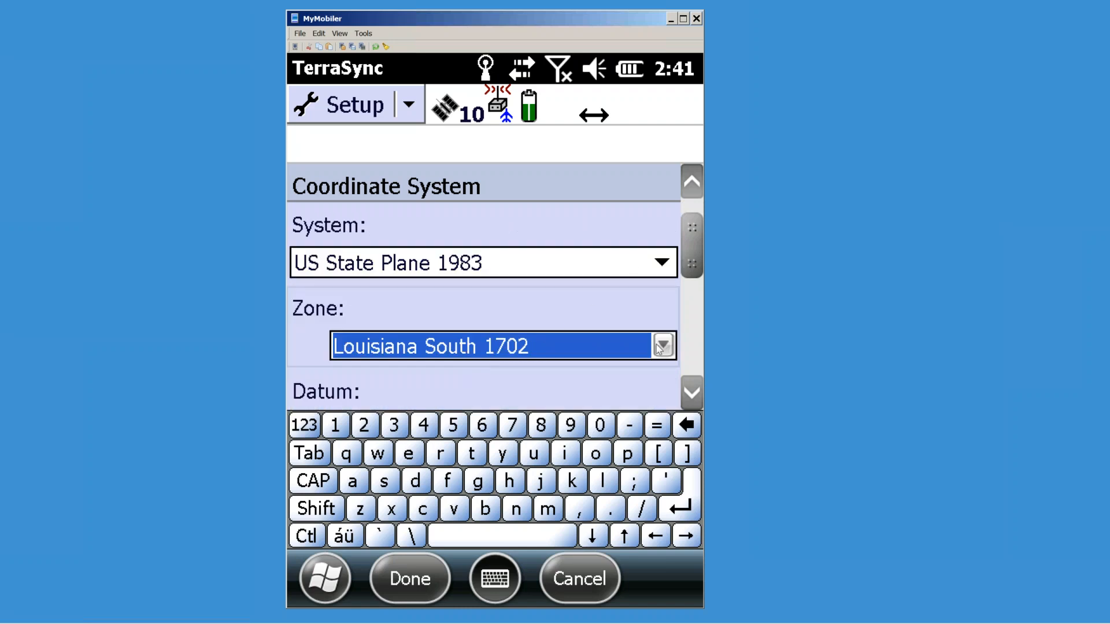
click(660, 347)
click(666, 393)
click(666, 393)
click(666, 393)
click(666, 393)
click(666, 393)
click(664, 381)
click(665, 381)
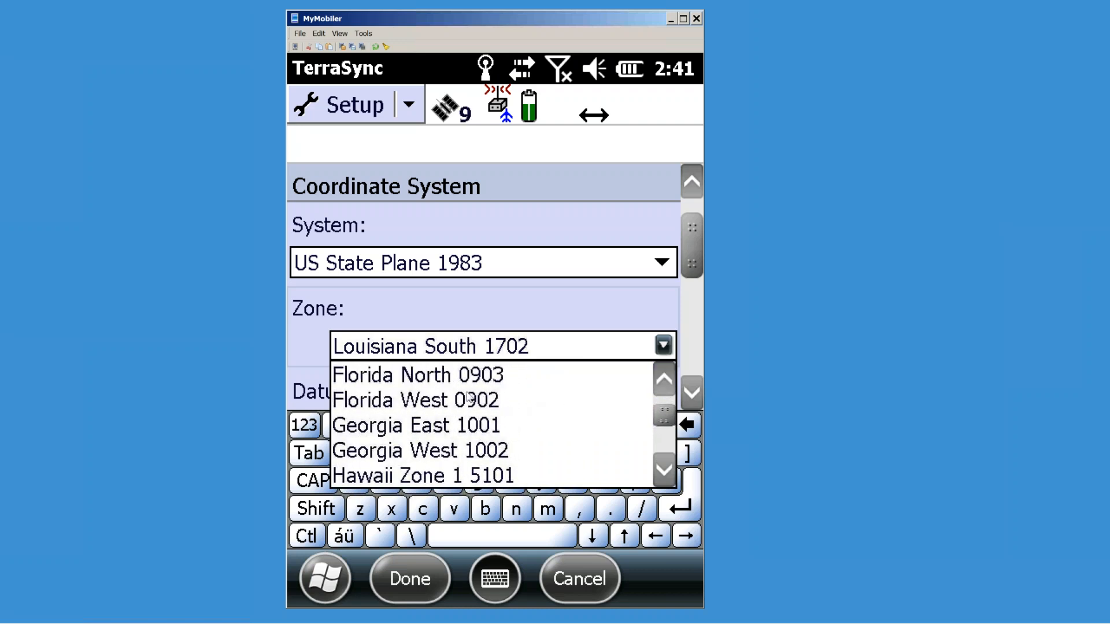
click(521, 408)
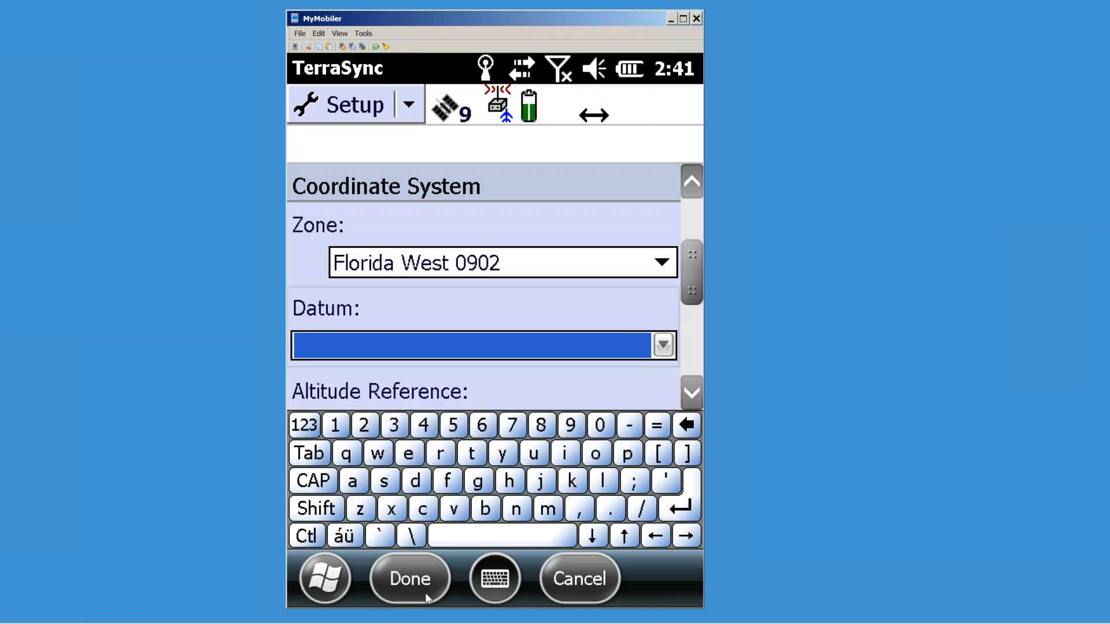
Step: Set the datum to NAD 1983 (Conus) and reference heights to mean sea level
click(646, 350)
key(n)
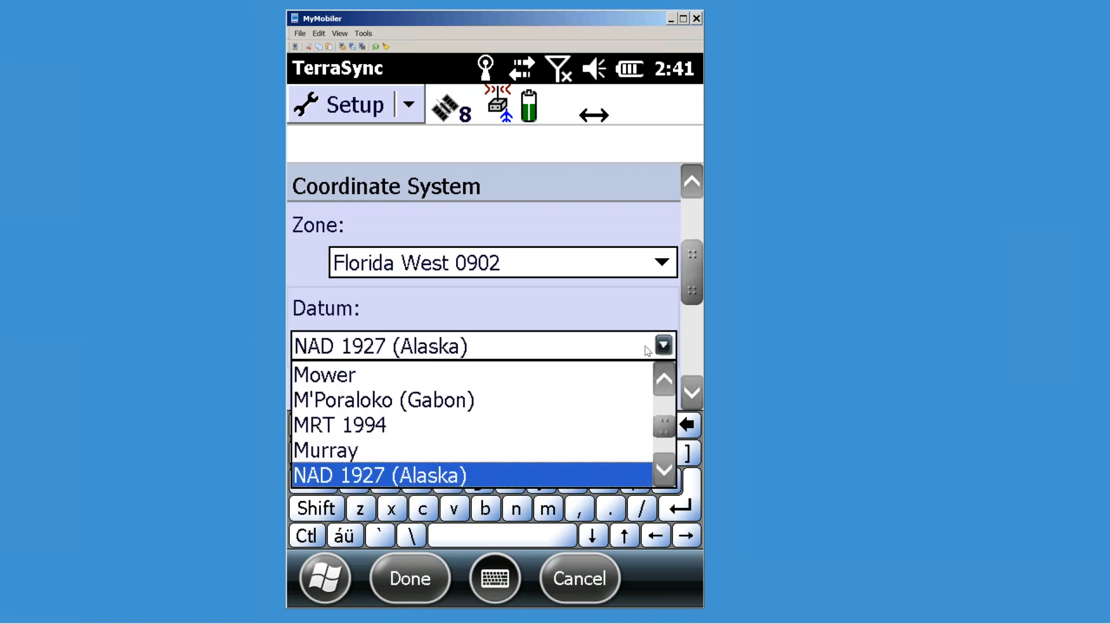
click(664, 468)
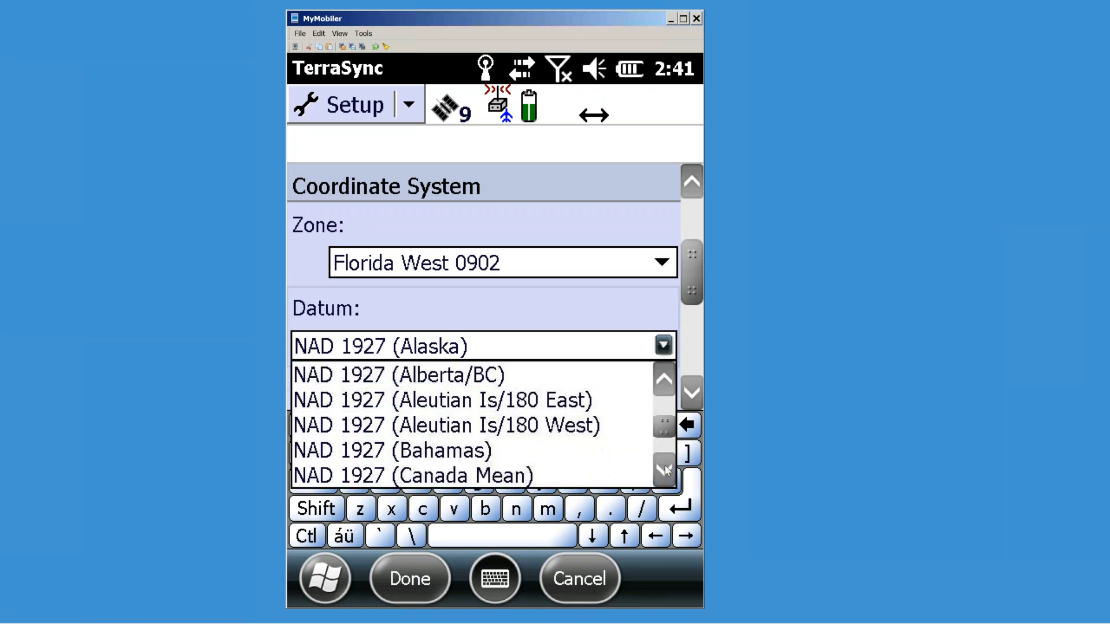
drag(666, 471, 671, 471)
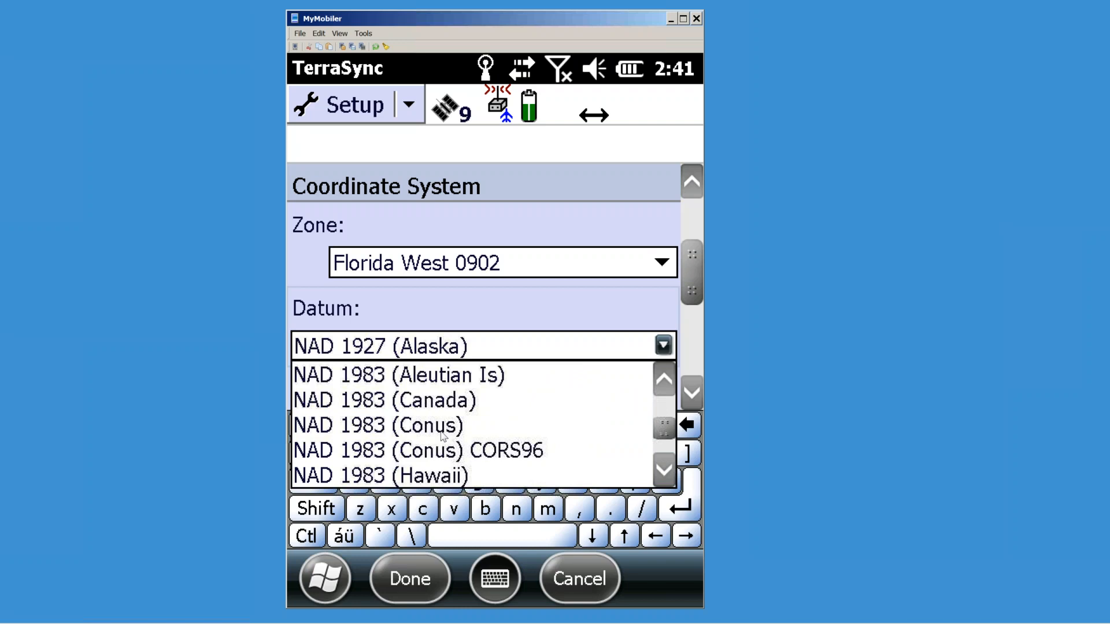
click(437, 433)
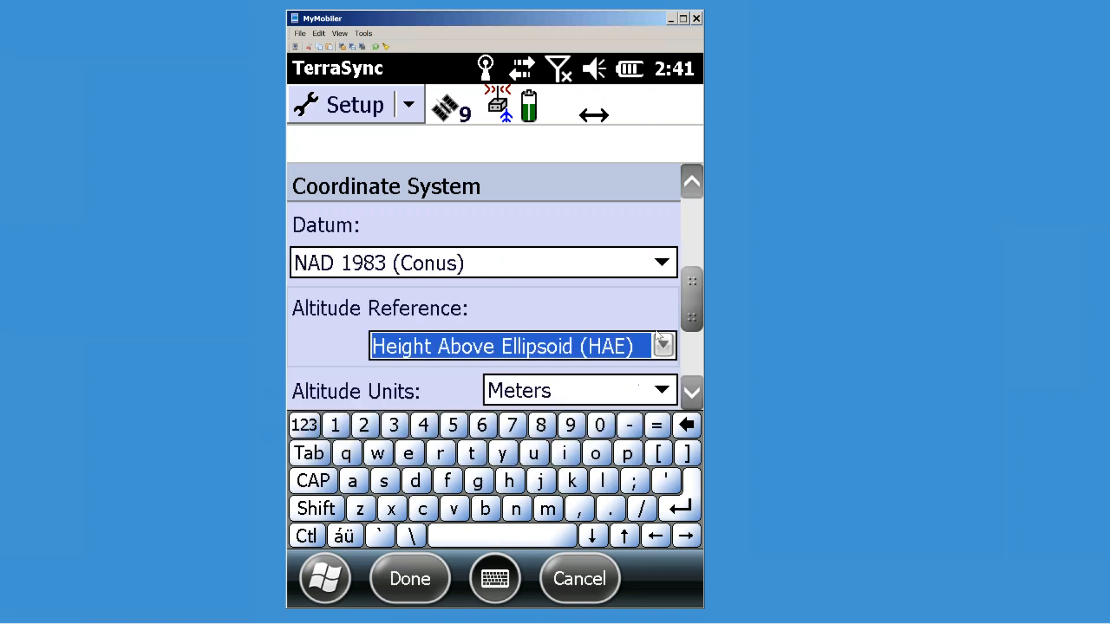
click(662, 347)
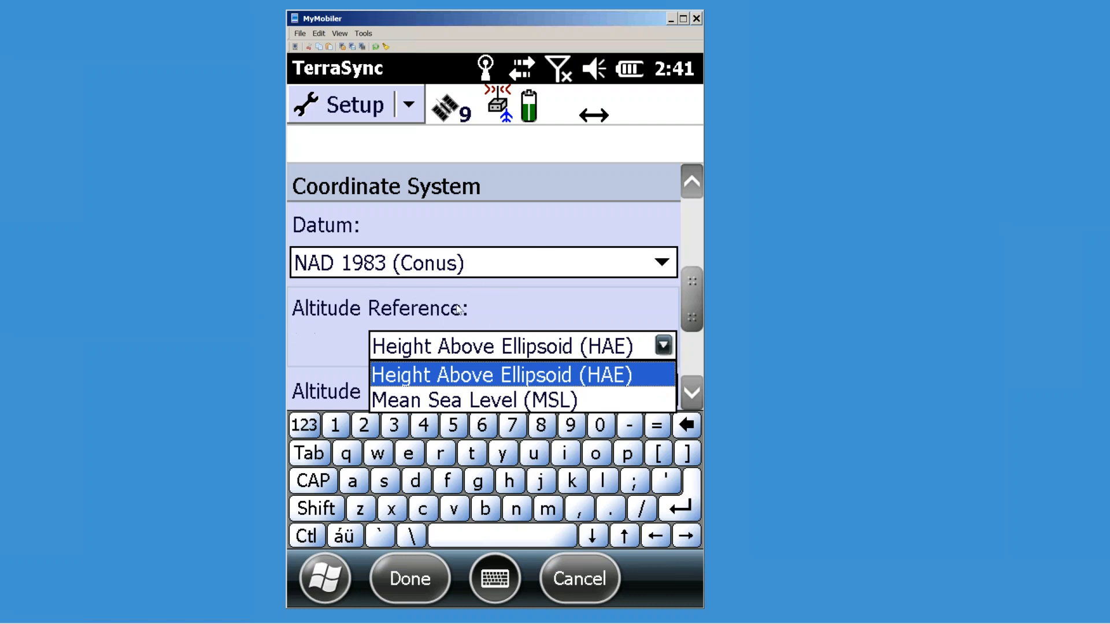
click(416, 403)
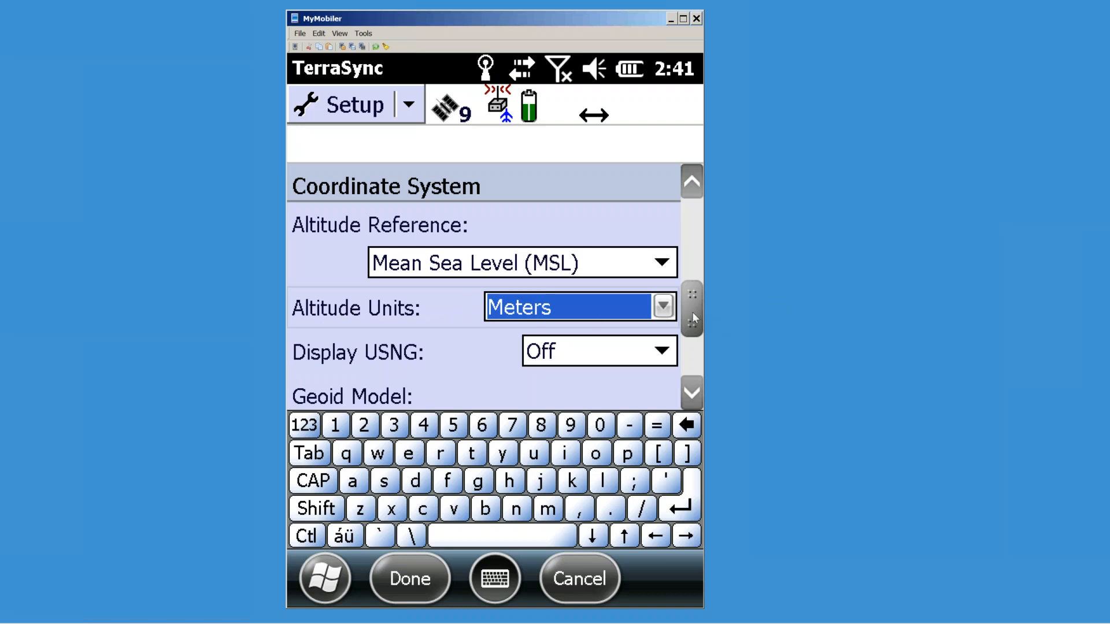
Step: Set both coordinate and altitude units to US Survey Feet and save the coordinate settings
drag(692, 311, 691, 325)
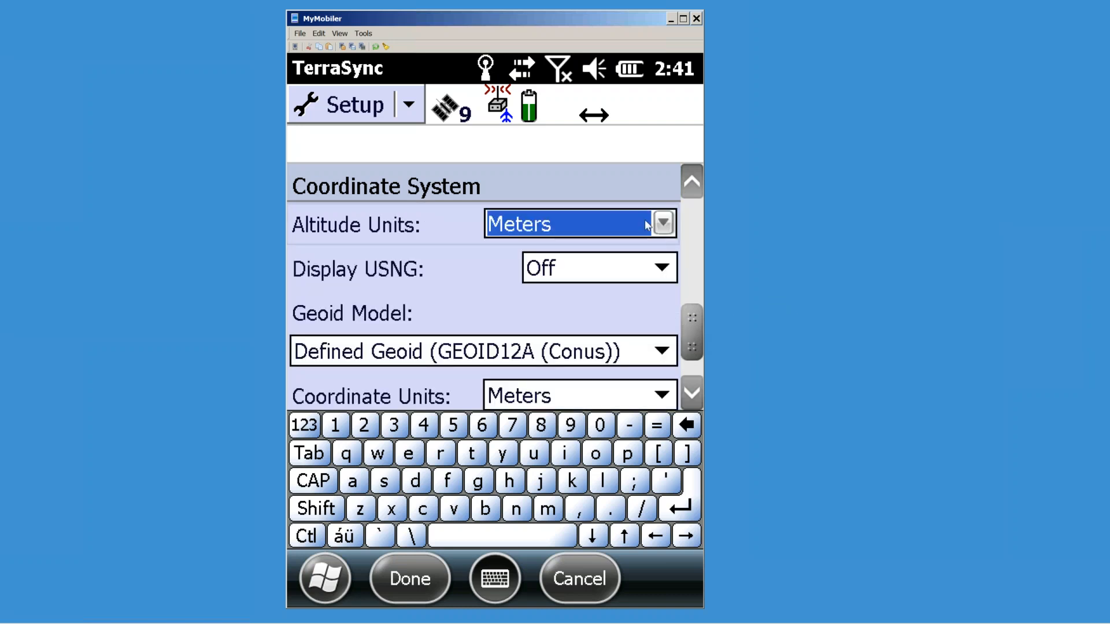
click(664, 226)
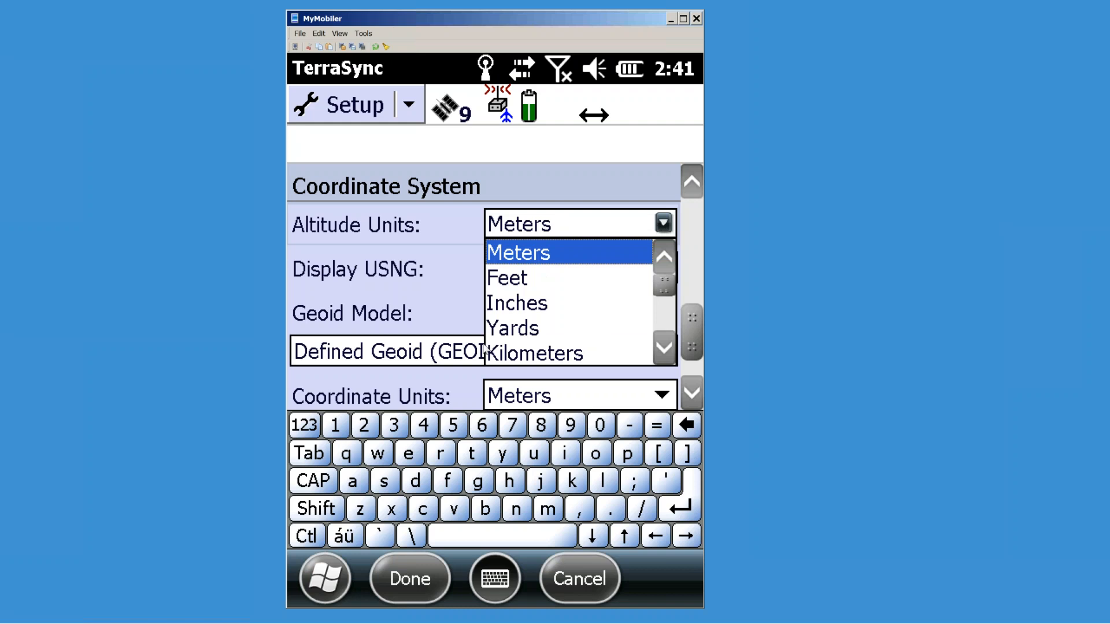
click(516, 280)
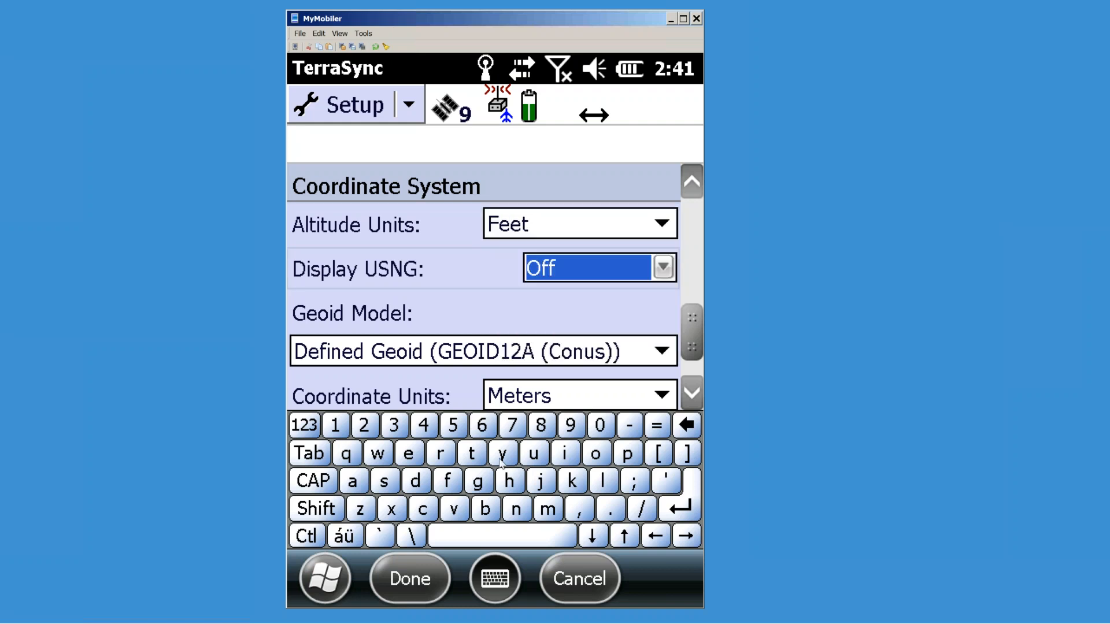
click(579, 395)
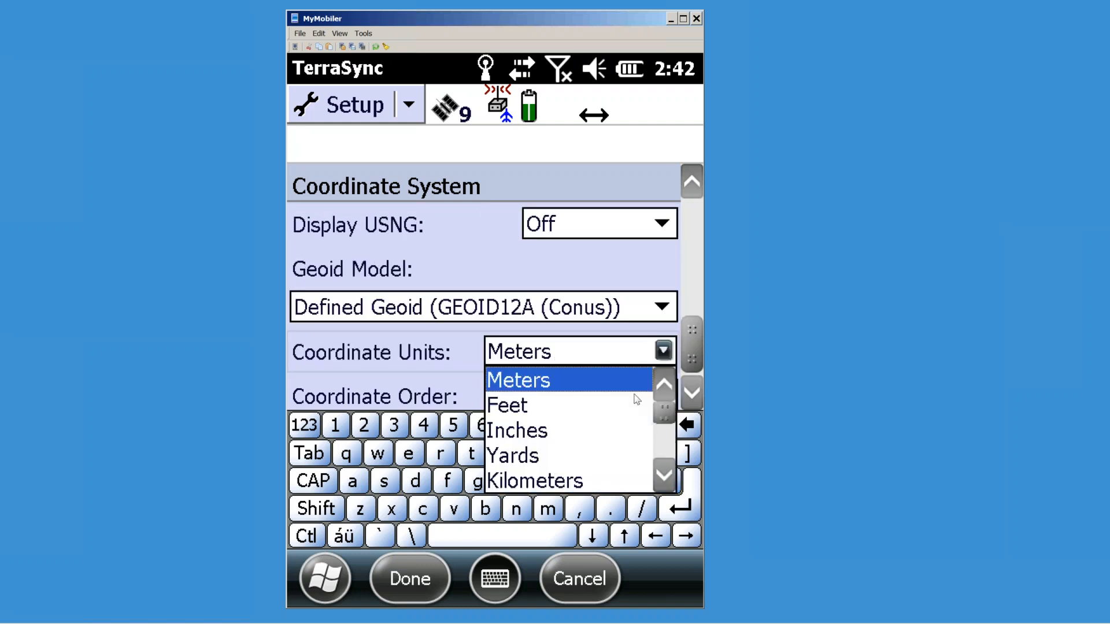
click(666, 441)
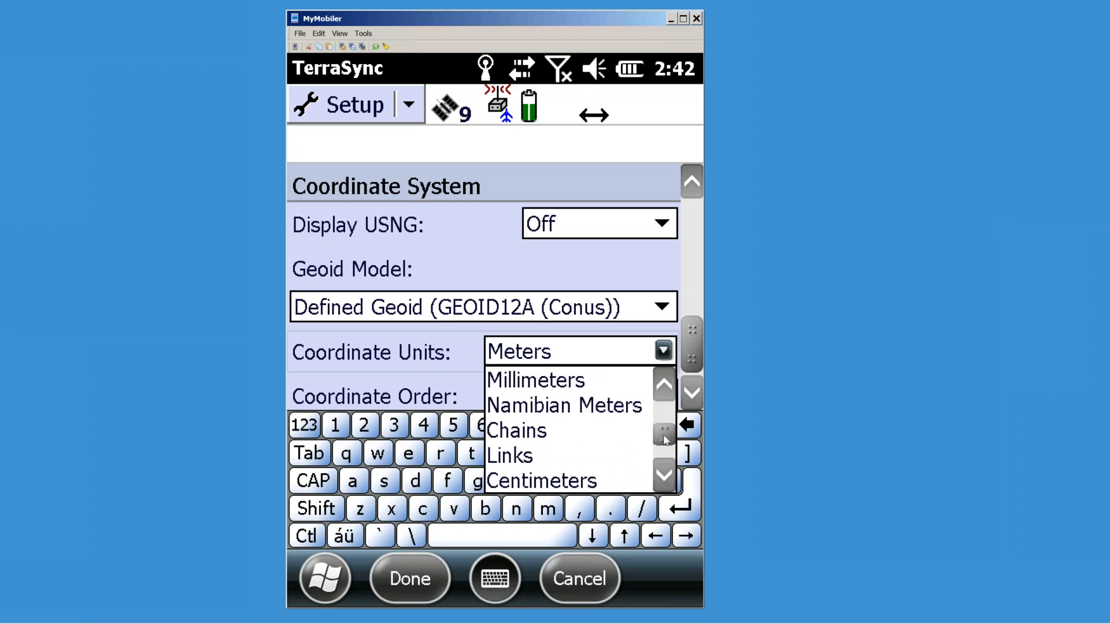
drag(666, 441, 665, 429)
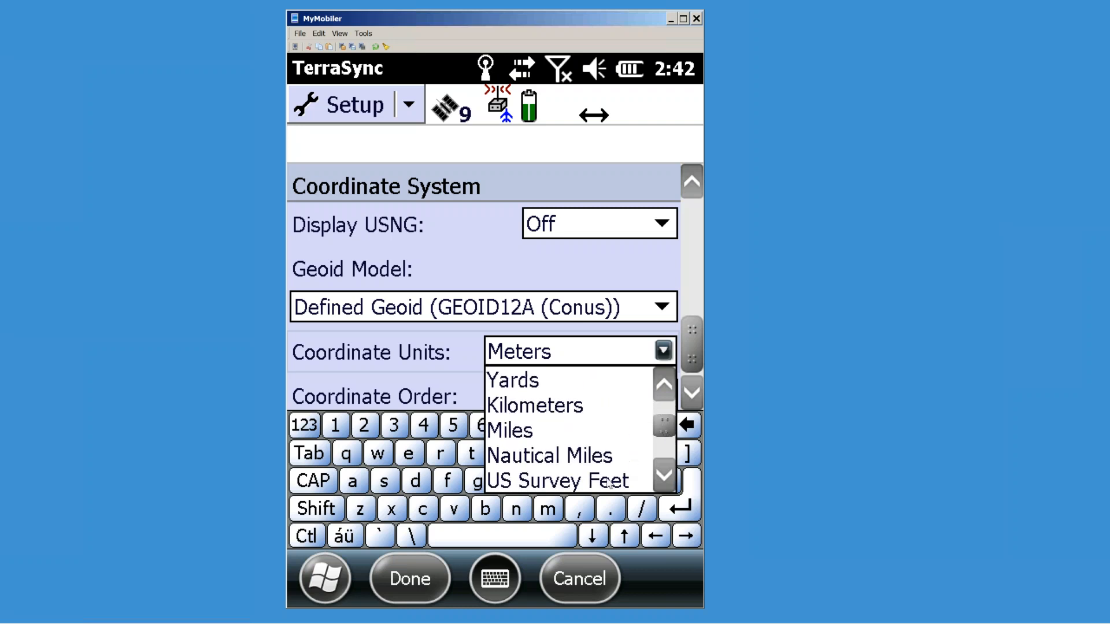
click(601, 481)
key(Tab)
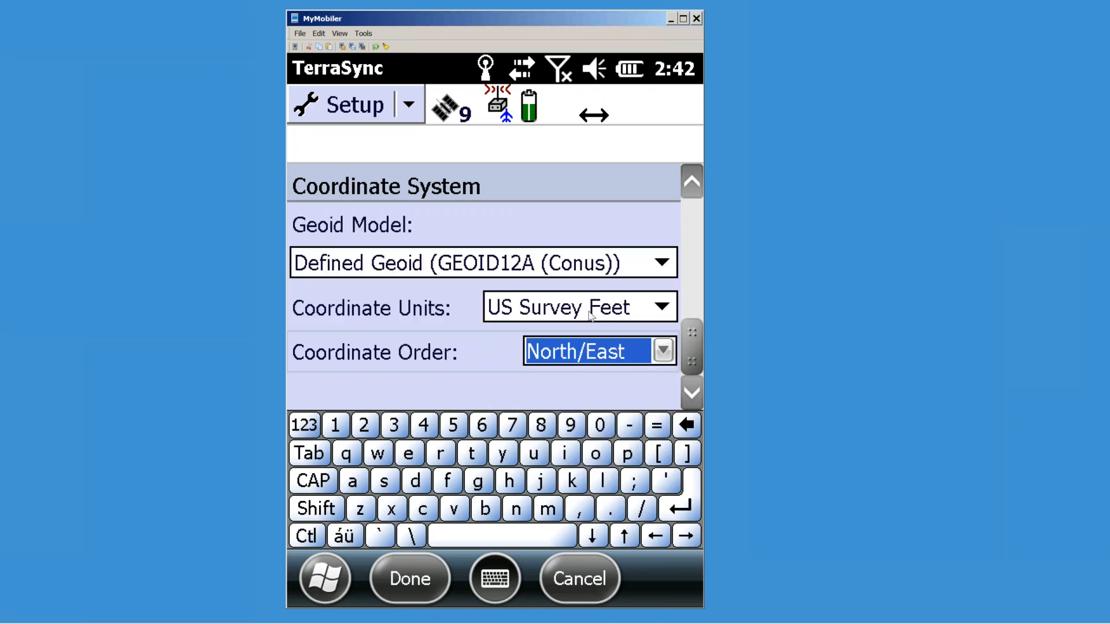
click(691, 183)
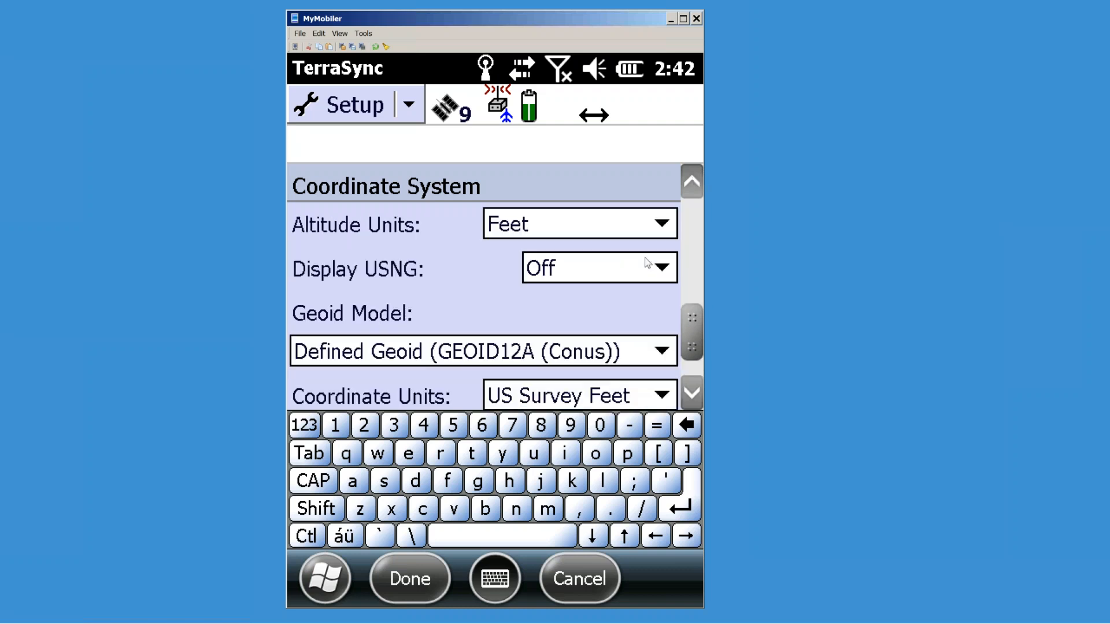
click(661, 221)
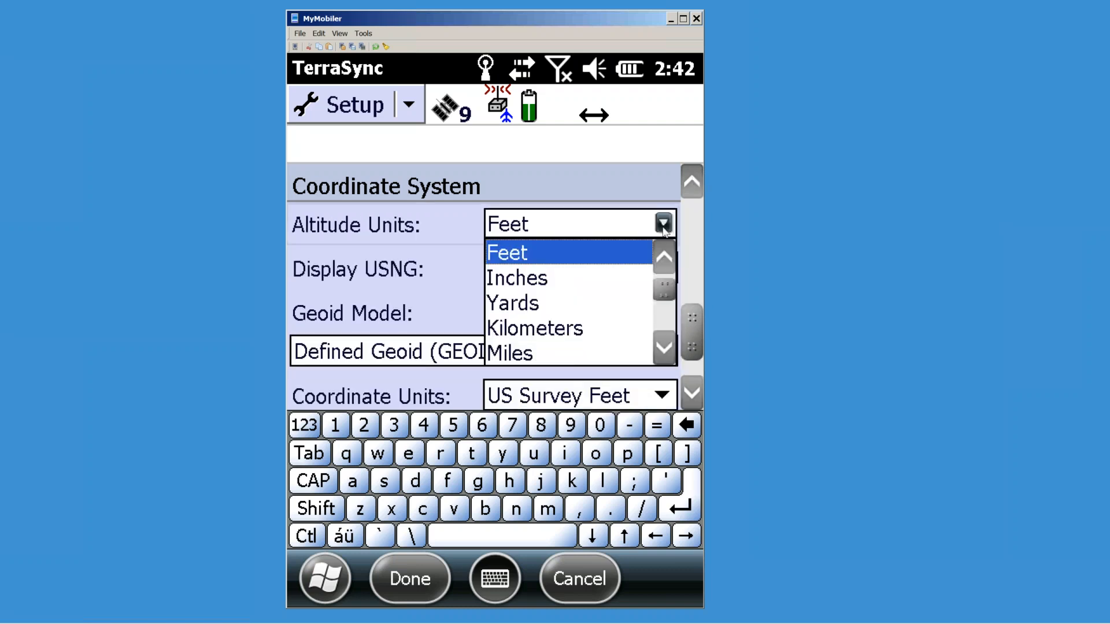
click(662, 347)
click(601, 356)
key(Tab)
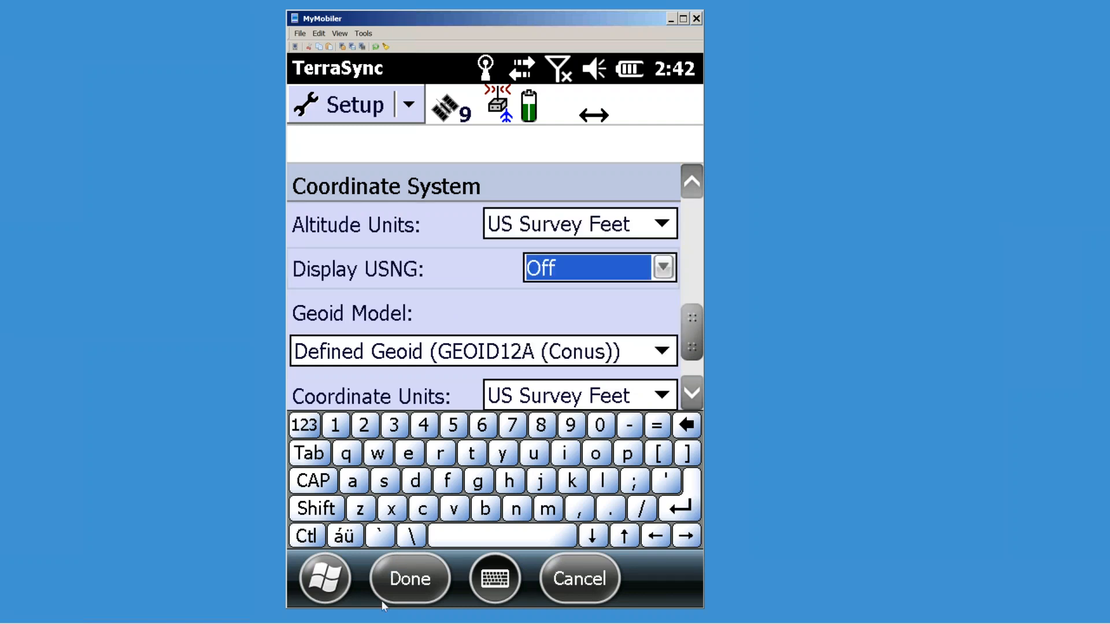
click(424, 581)
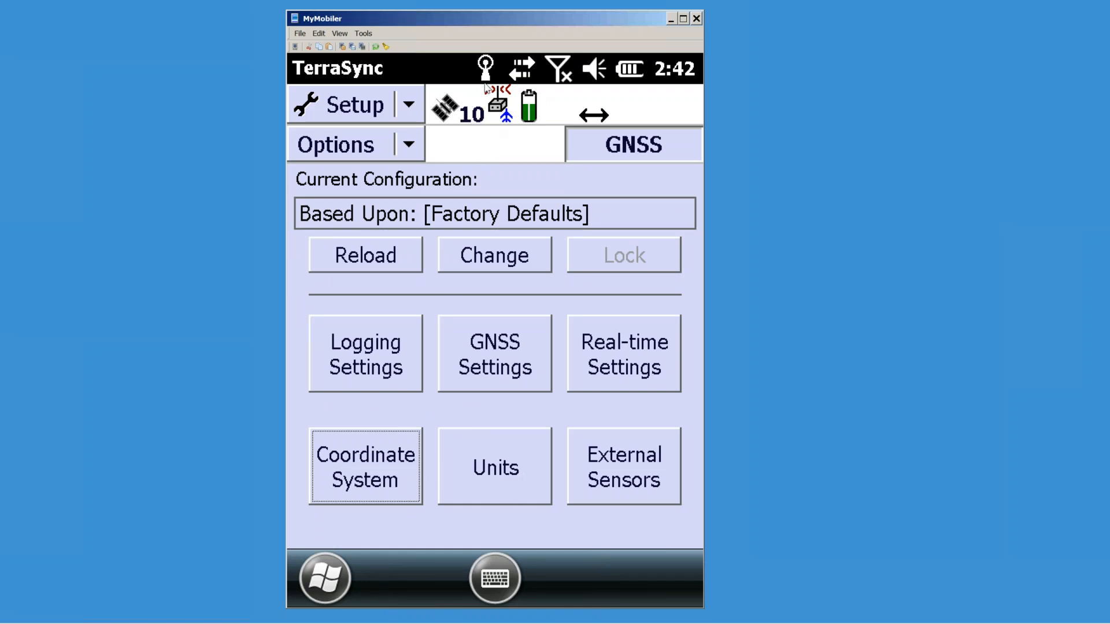
Step: Check the satellite skyplot on the Status screen, then return to the Setup section
click(409, 105)
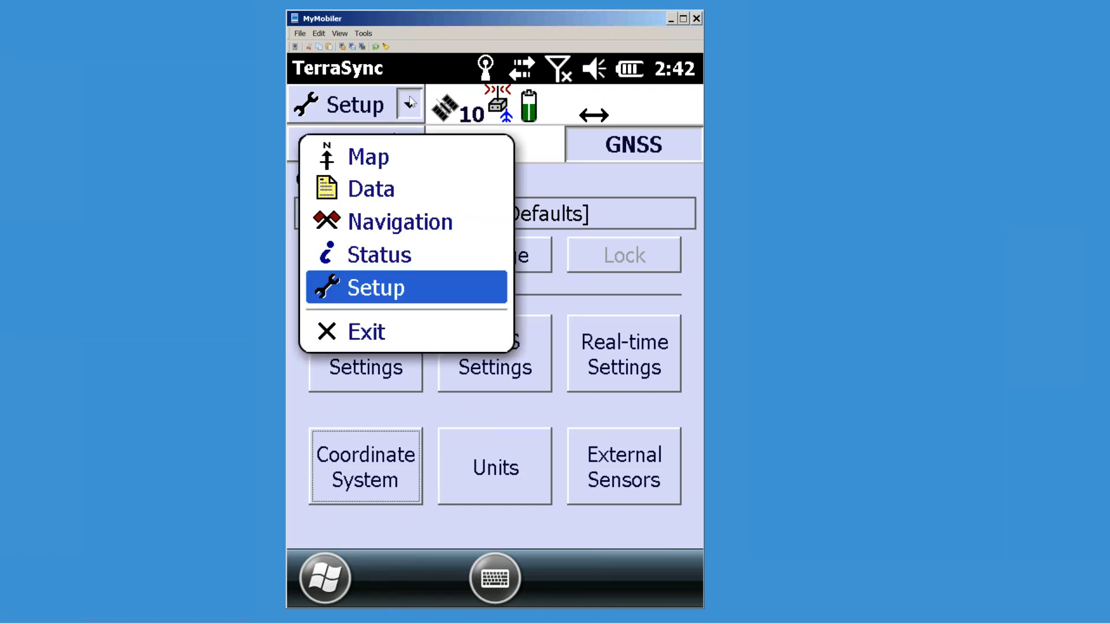
click(384, 257)
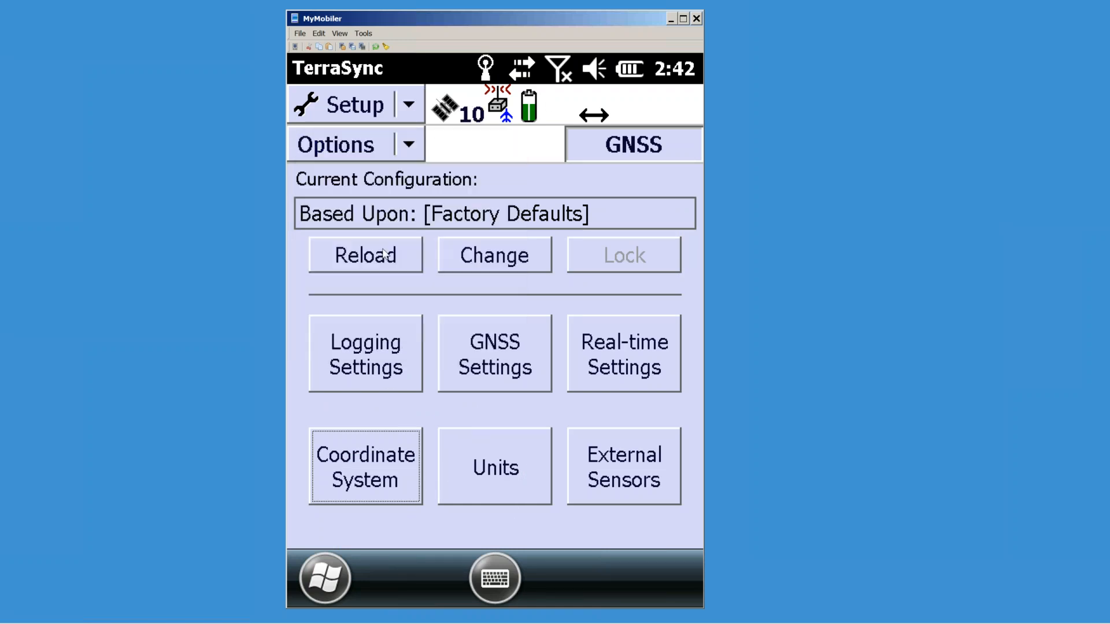
click(408, 145)
click(373, 200)
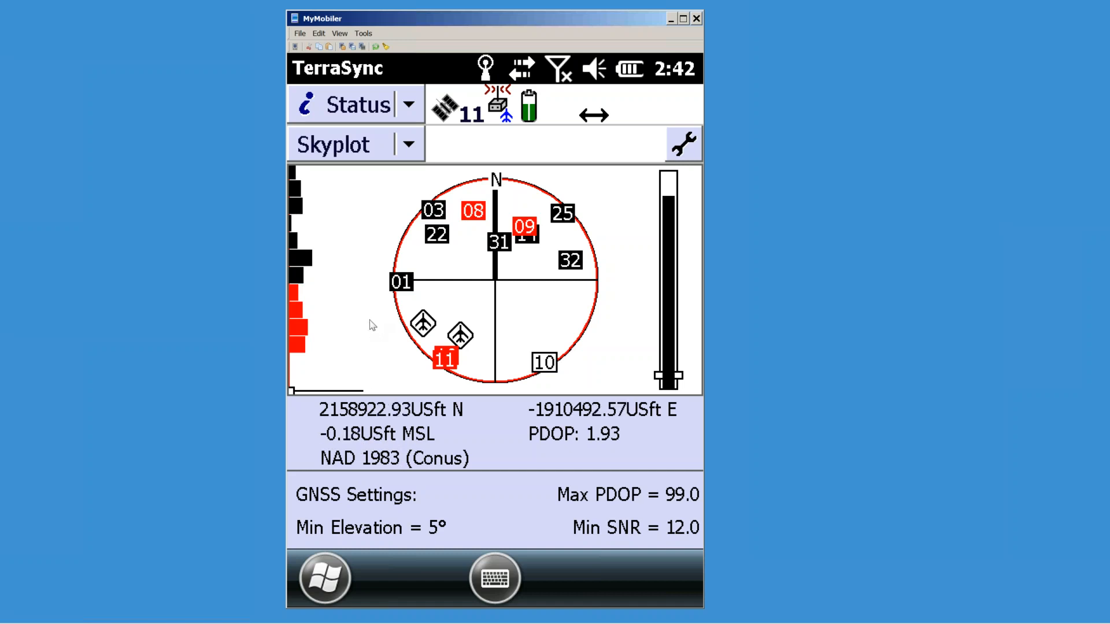
click(409, 104)
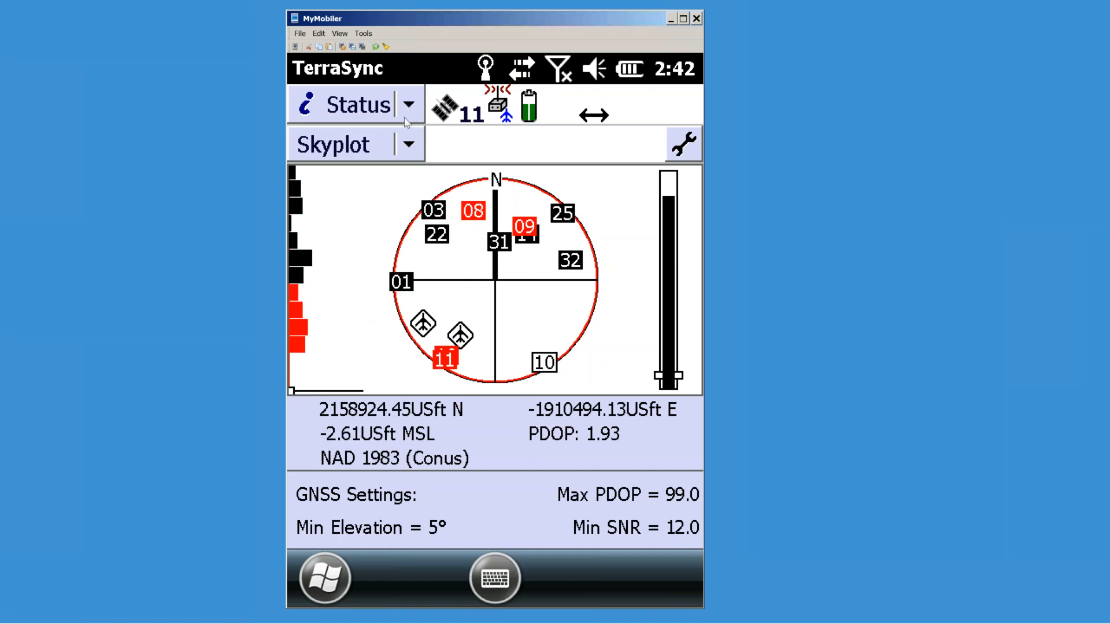
click(400, 289)
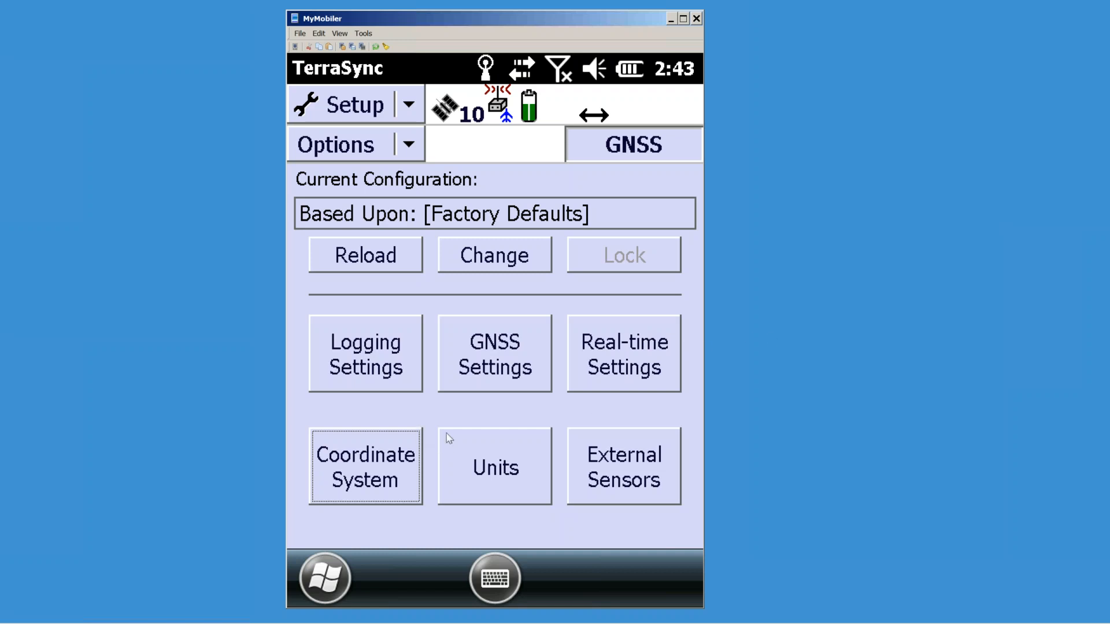
Step: Open External Sensors in TerraSync, then bring Chrome with the NAD83 port list forward
click(617, 462)
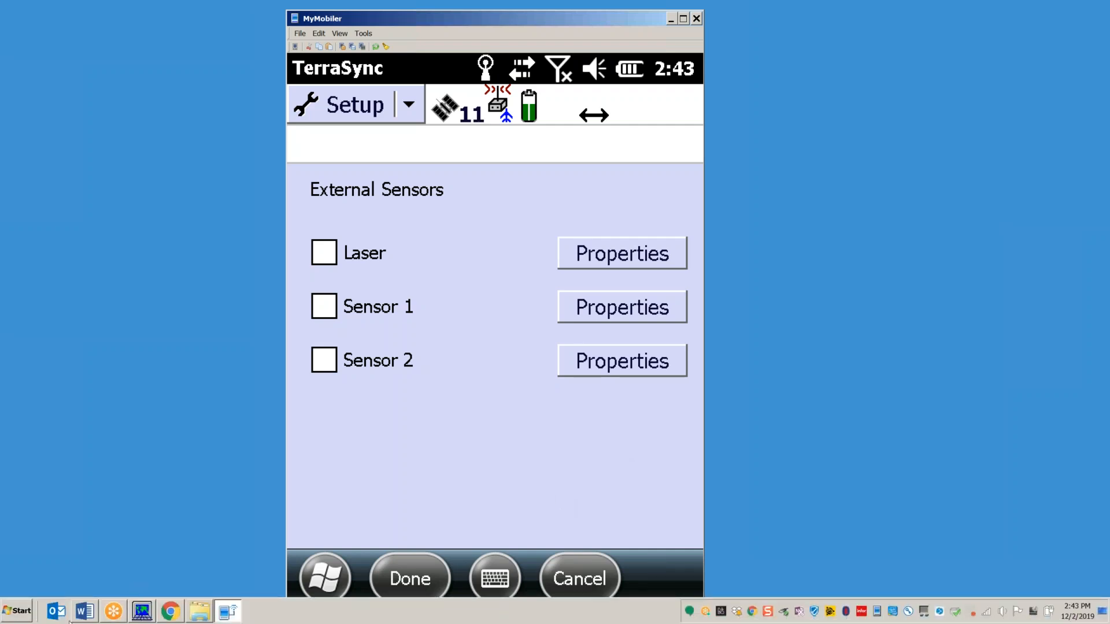
click(170, 611)
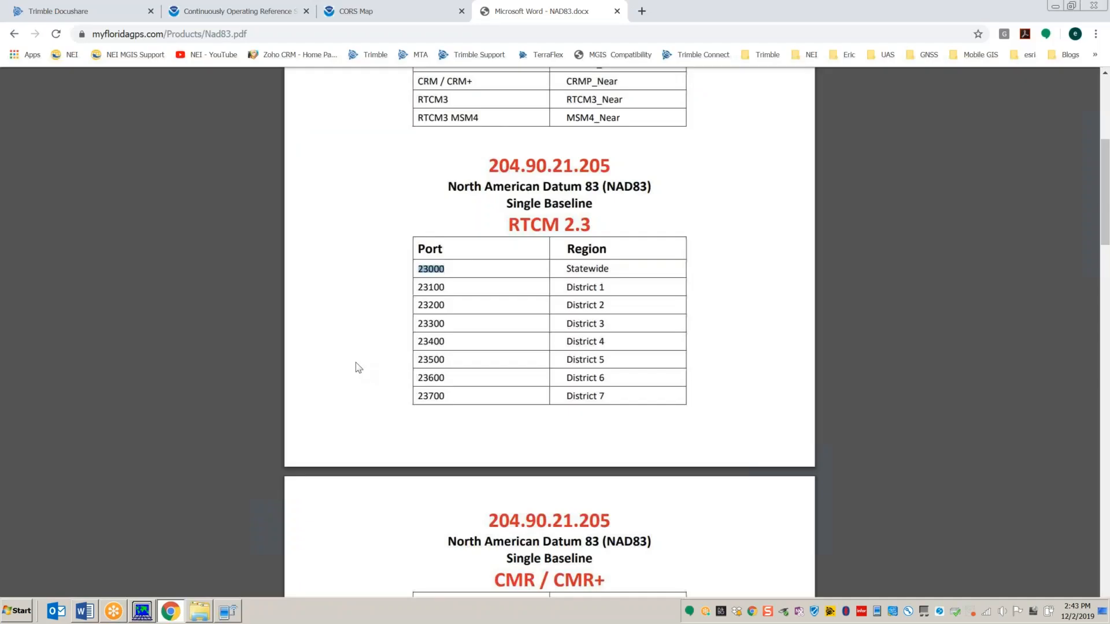
Step: Open the Trimble Geo 7 Series page from bookmarks in a new tab and close the NAD83 document tab
click(641, 11)
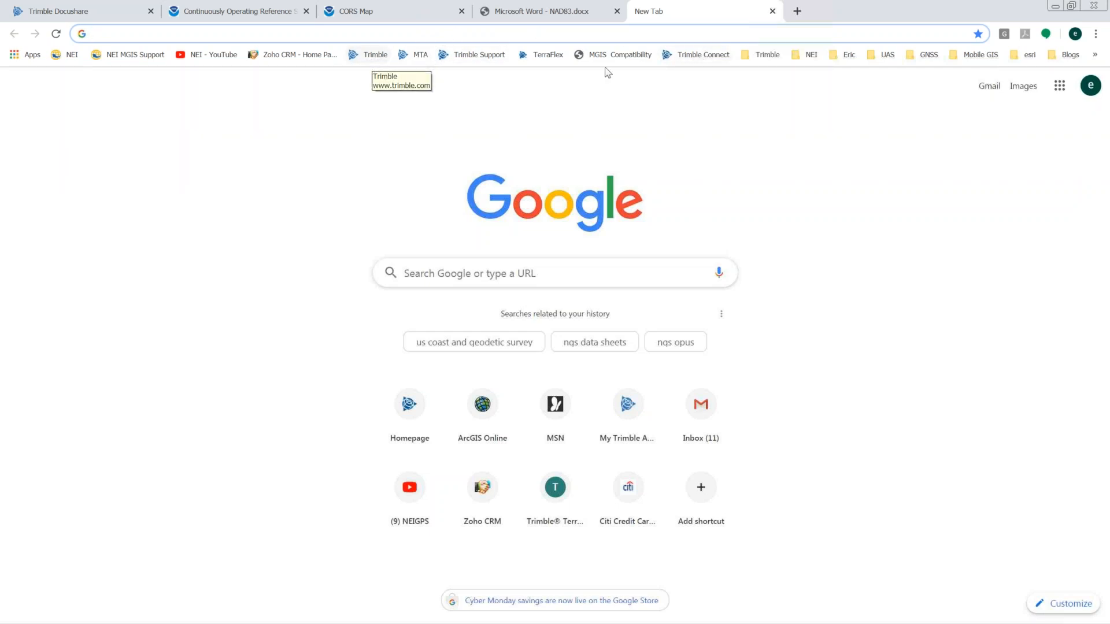
click(757, 55)
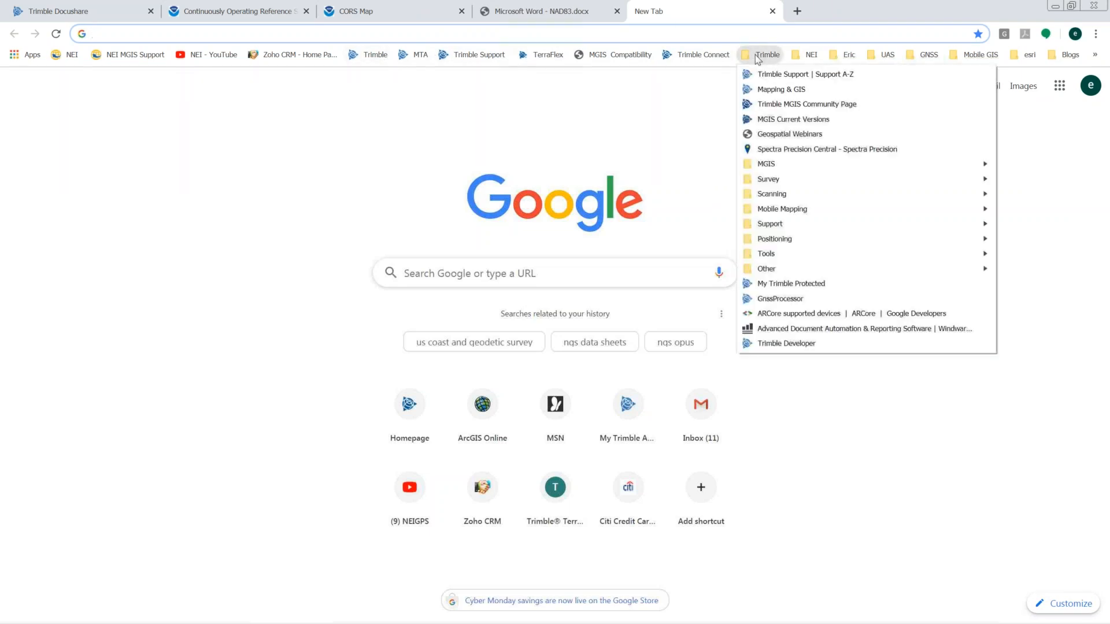
mouse_move(775, 164)
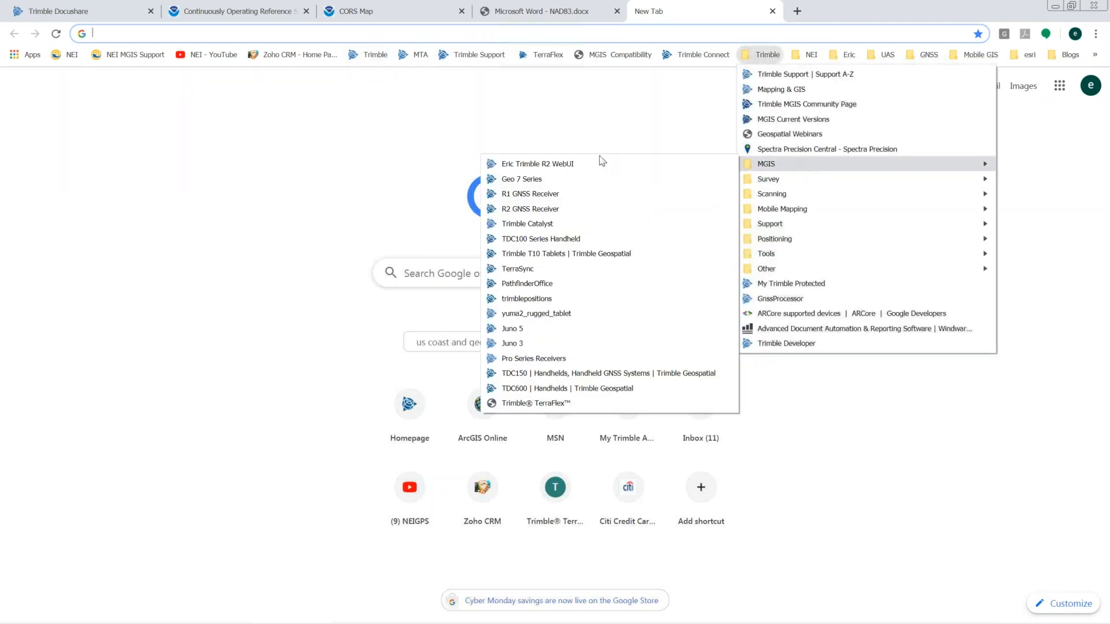
click(536, 179)
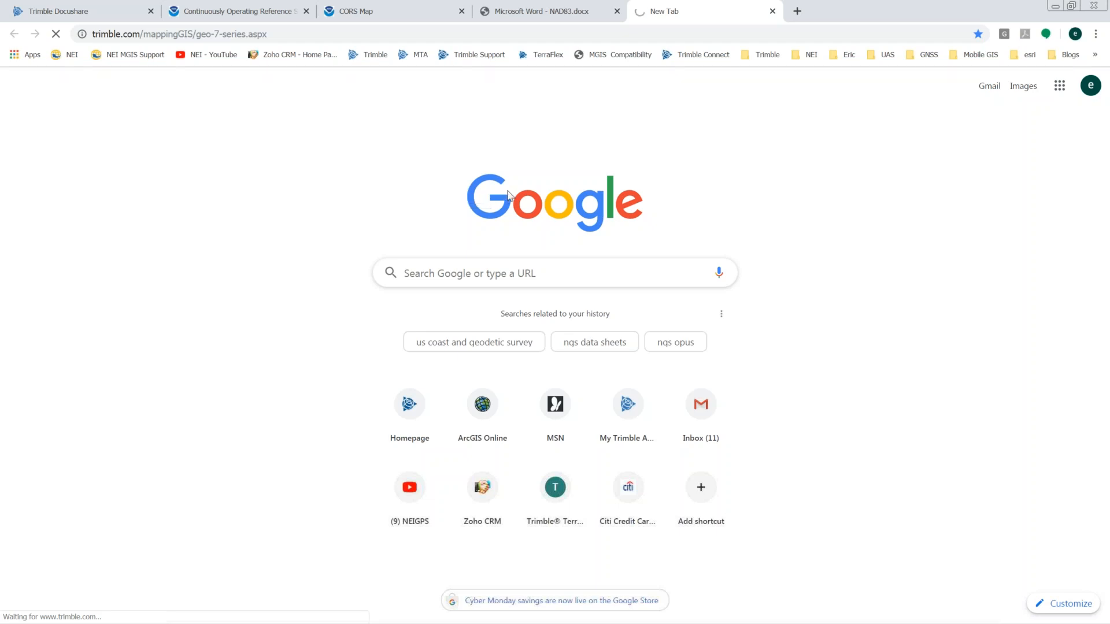
click(616, 11)
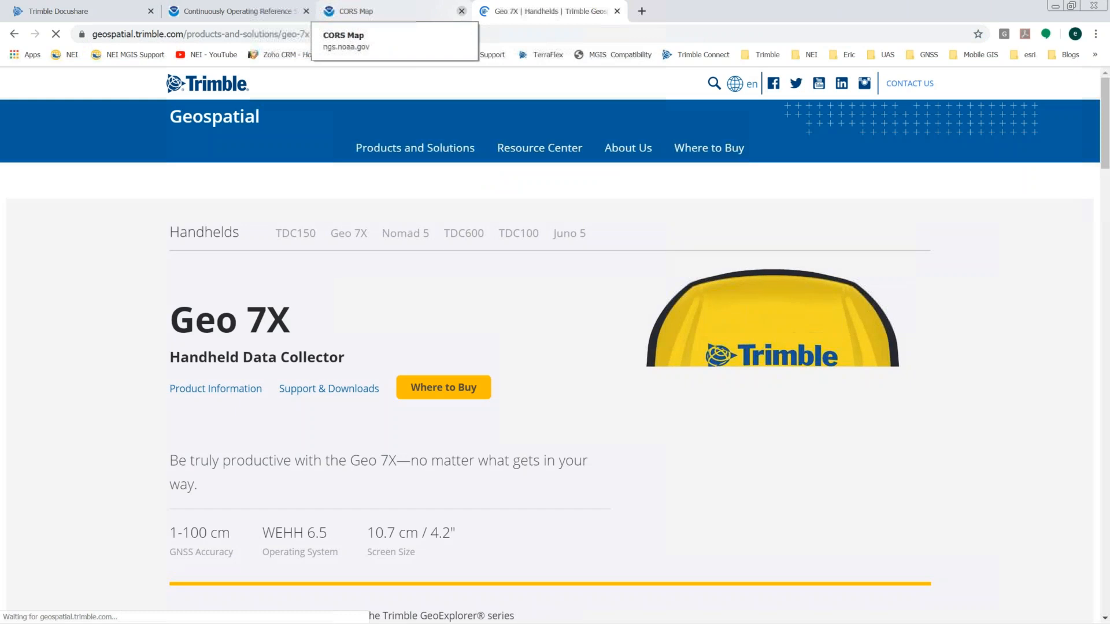
Step: View the second and fifth Geo 7X product photos, then minimize Chrome
mouse_move(539, 148)
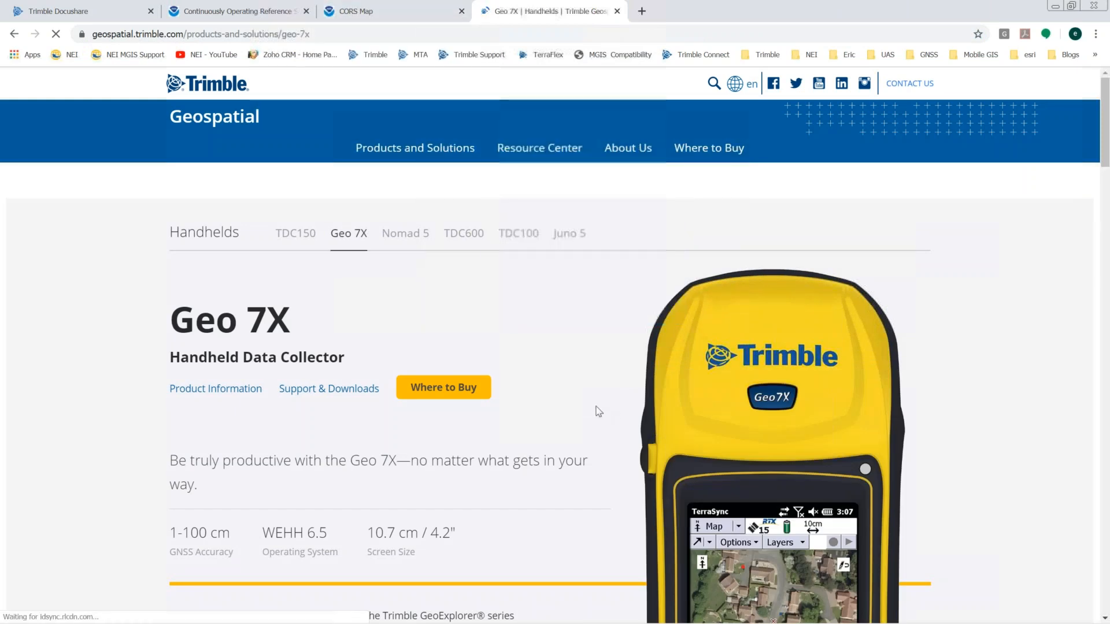
scroll(594, 409, down, 9)
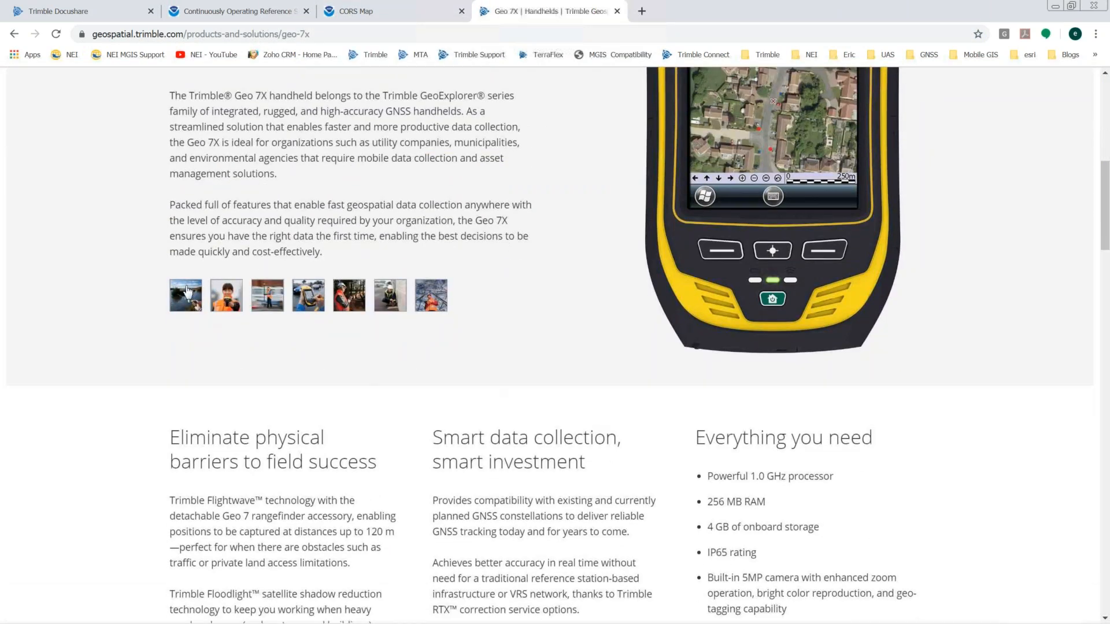
click(235, 304)
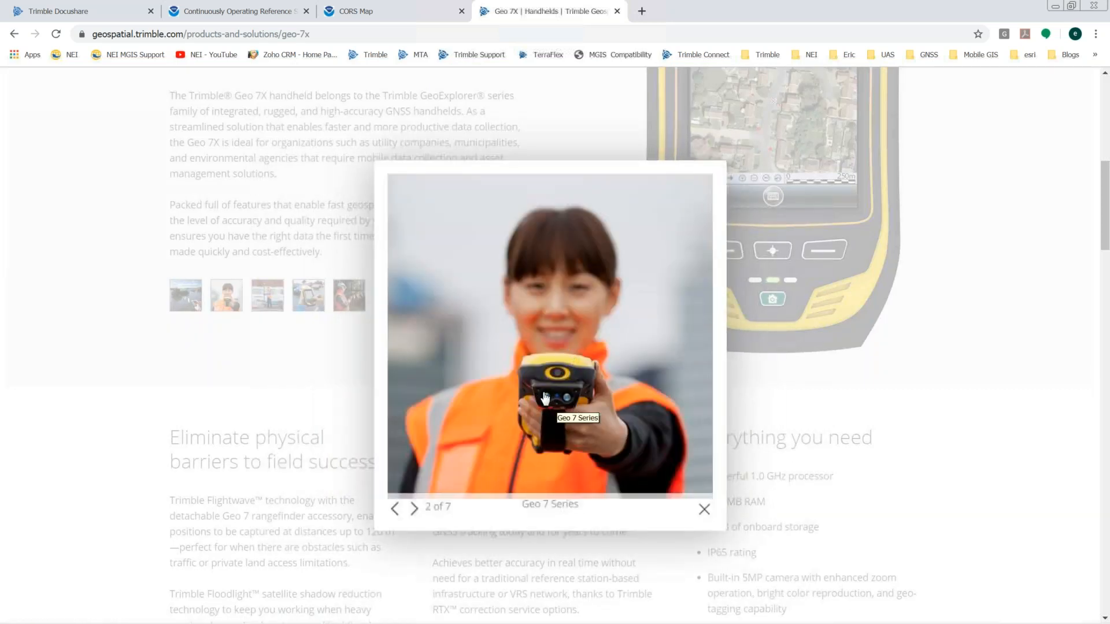
click(704, 512)
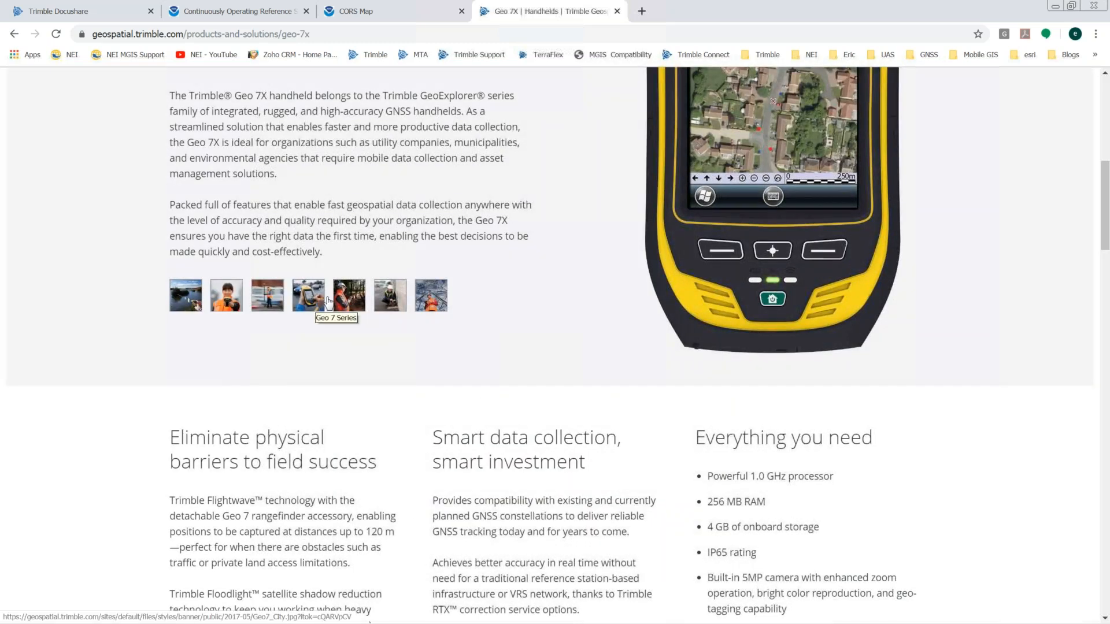
click(351, 300)
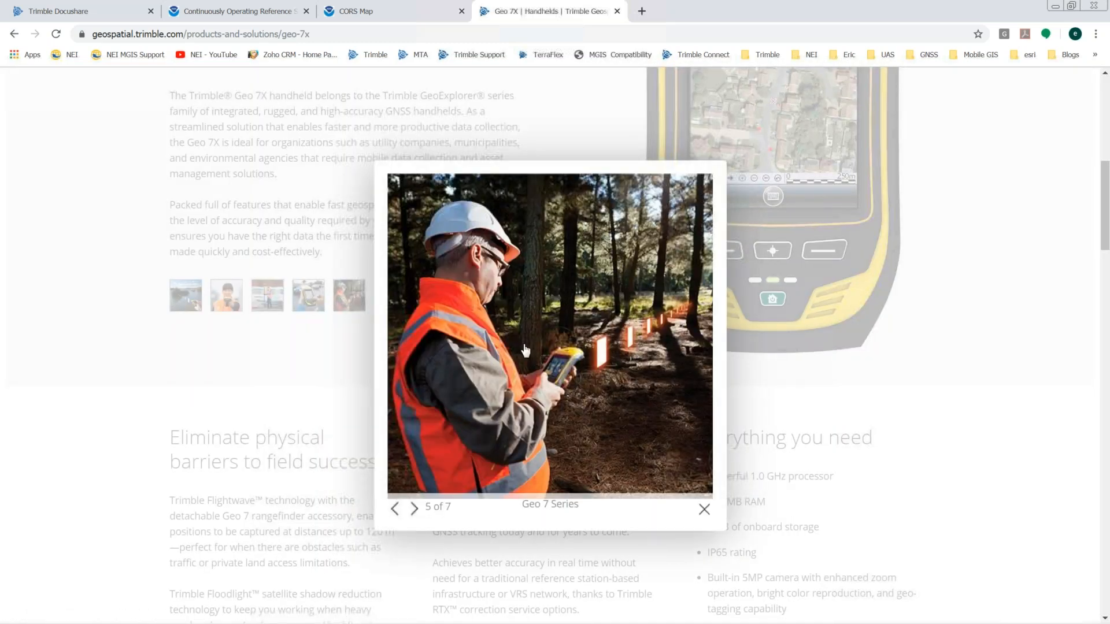
click(702, 509)
scroll(806, 231, up, 9)
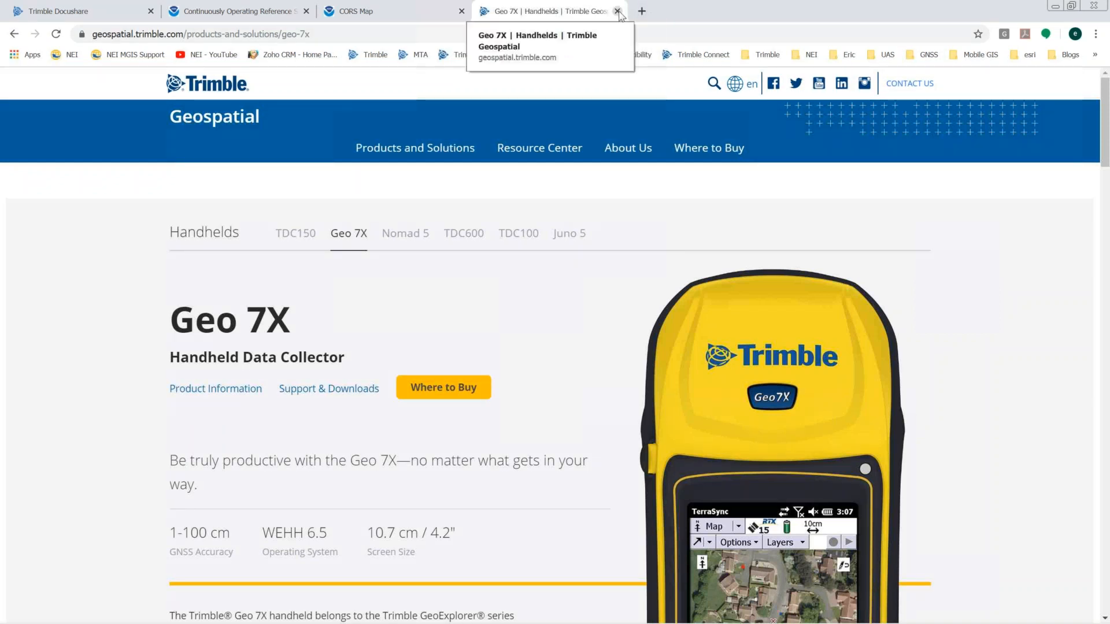
click(1054, 6)
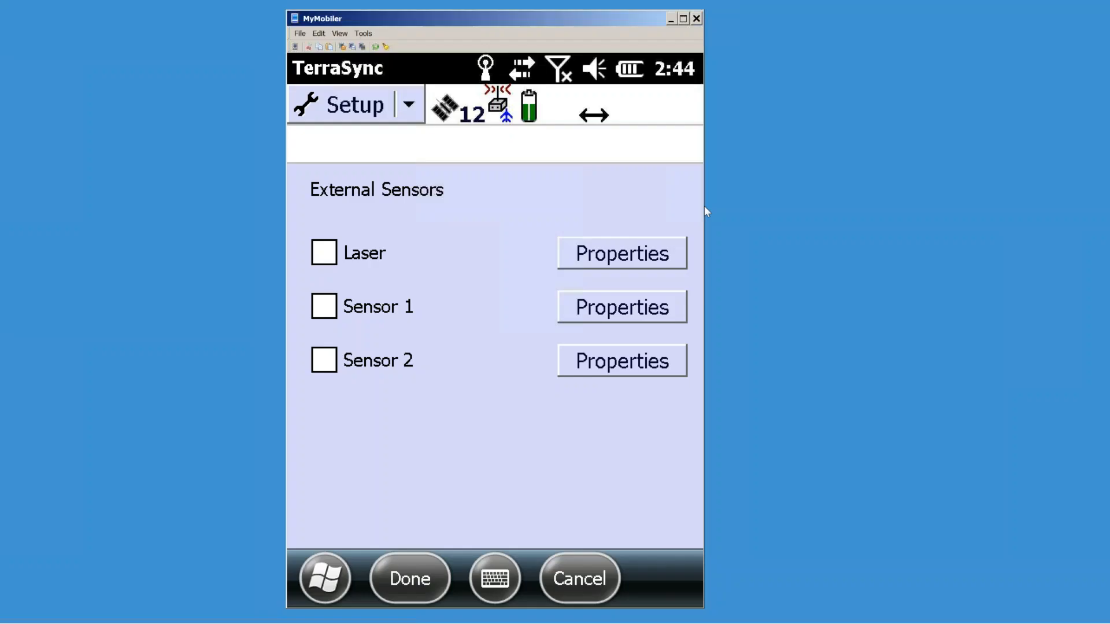
Step: Enable the Laser sensor on port COM6: Rangefinder Module and dismiss the data-file connection note
click(334, 253)
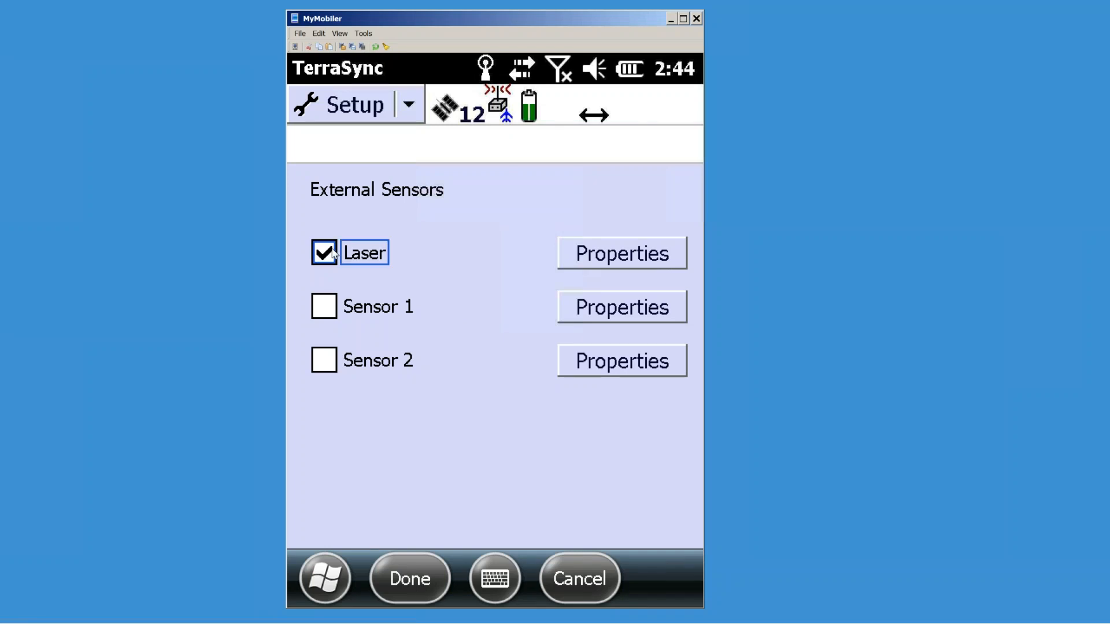
click(593, 259)
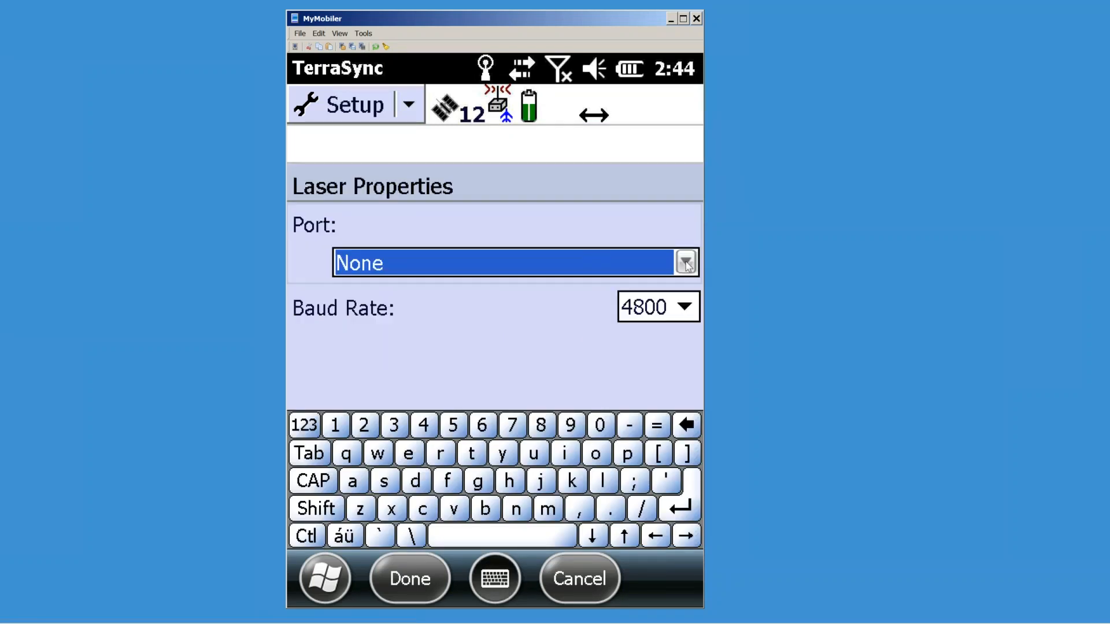
click(685, 263)
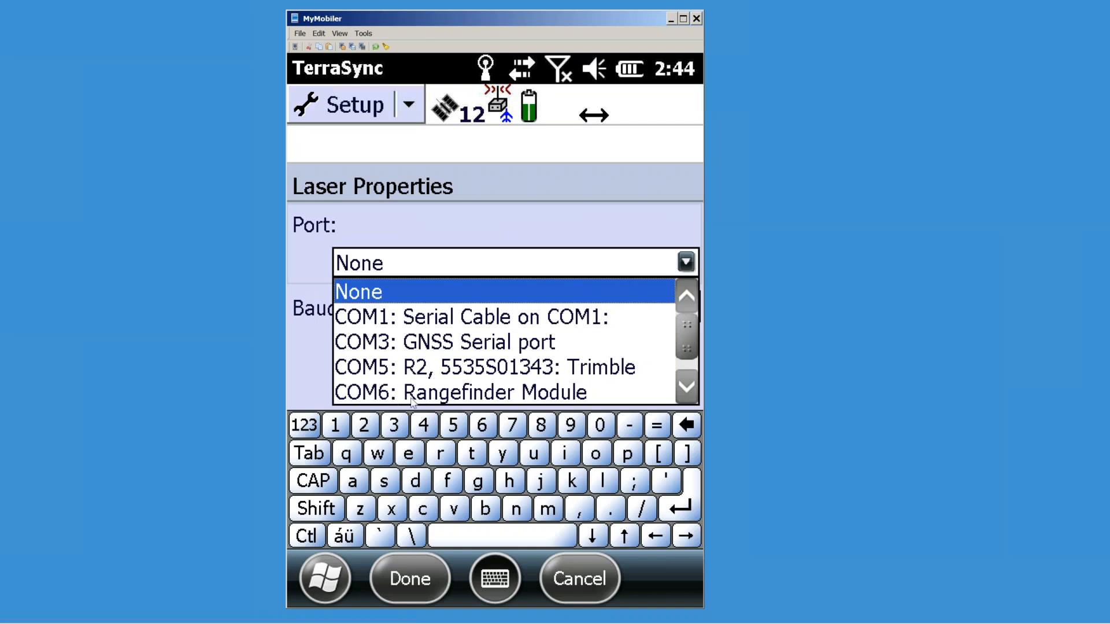
click(466, 394)
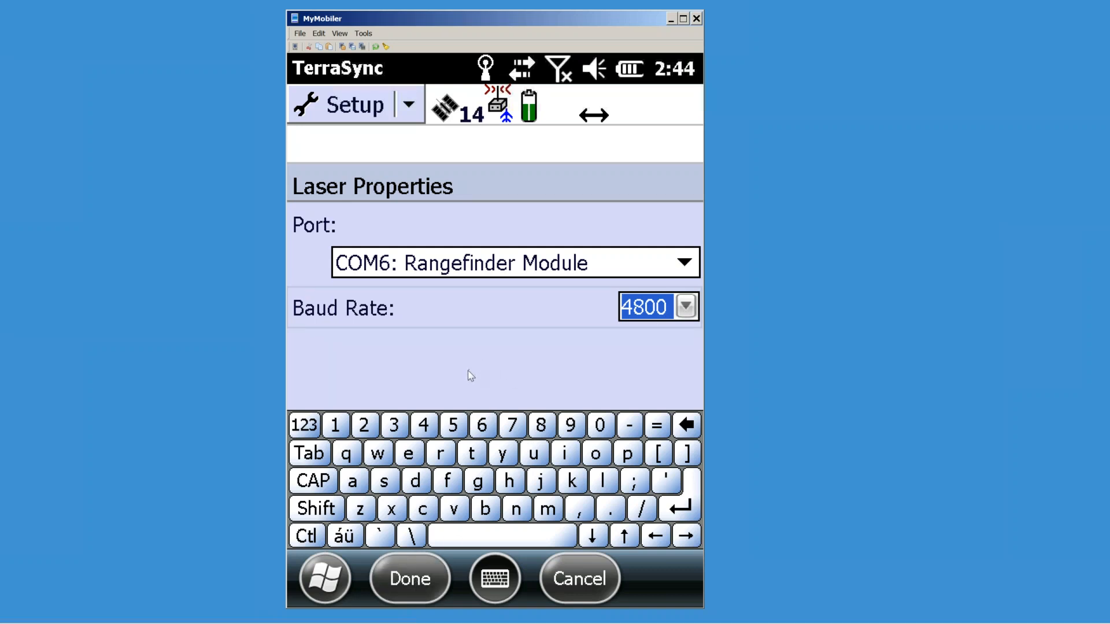
click(413, 581)
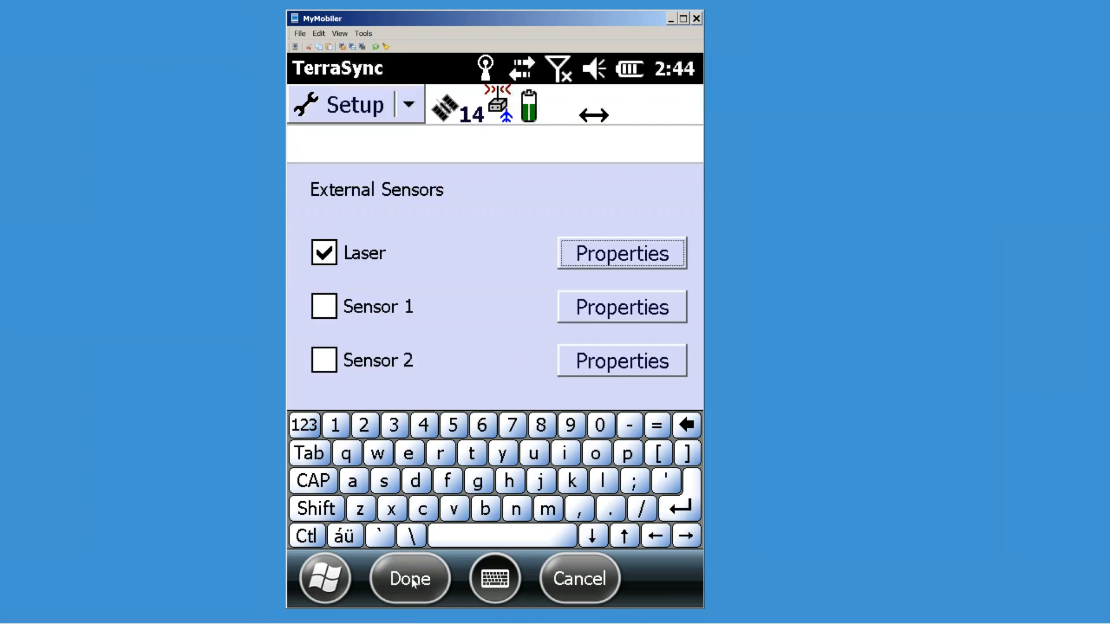
click(410, 582)
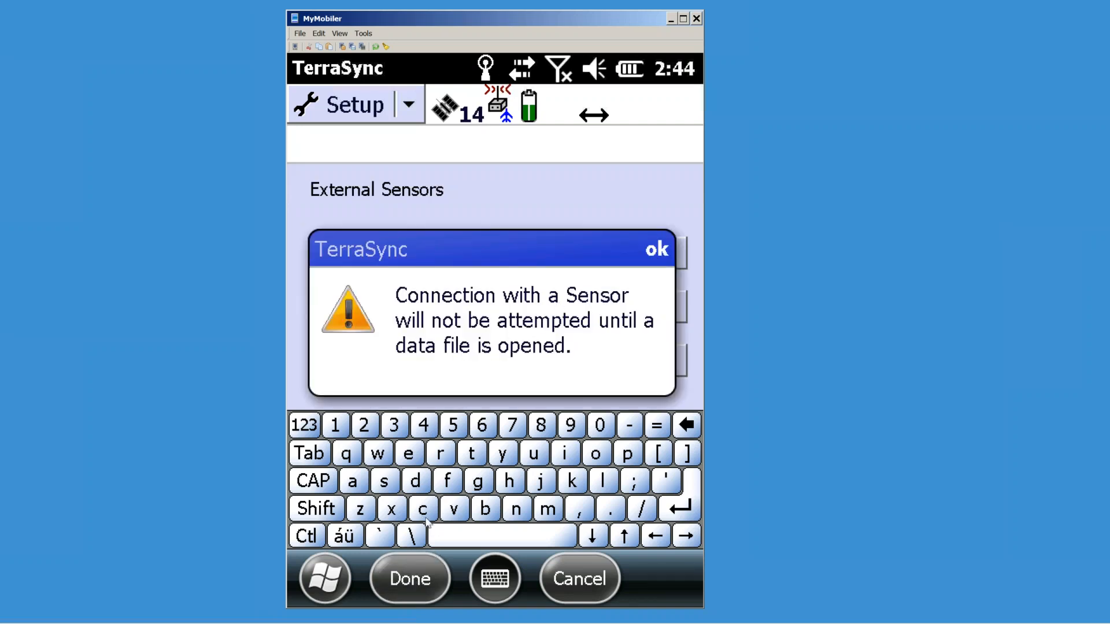
click(415, 579)
click(658, 251)
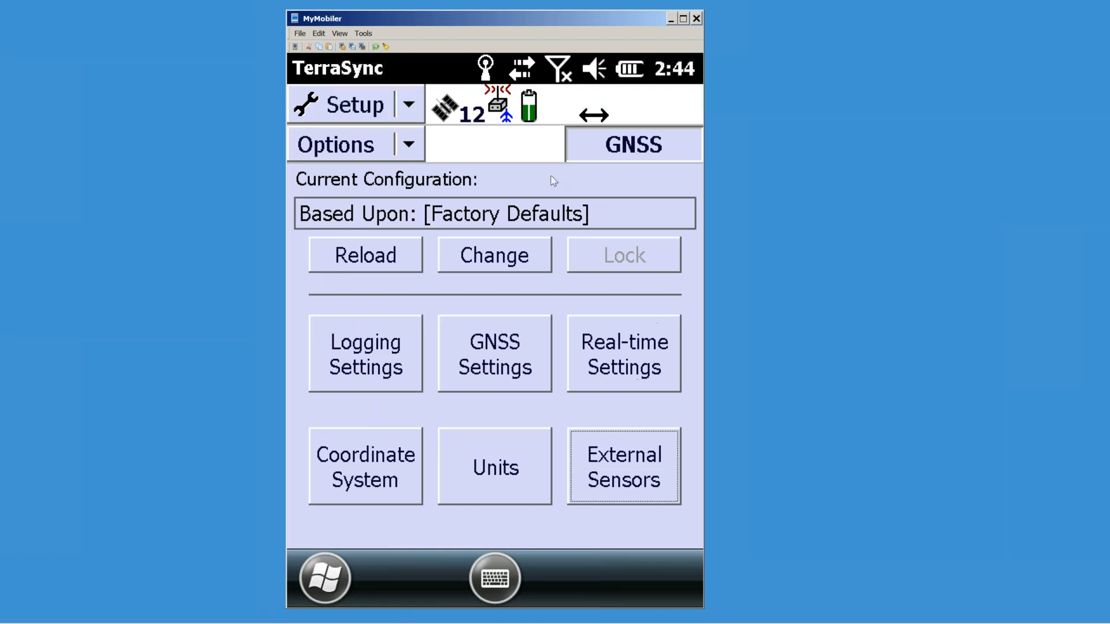
Step: Reset the GNSS receiver from the Options menu and confirm with Yes
click(409, 147)
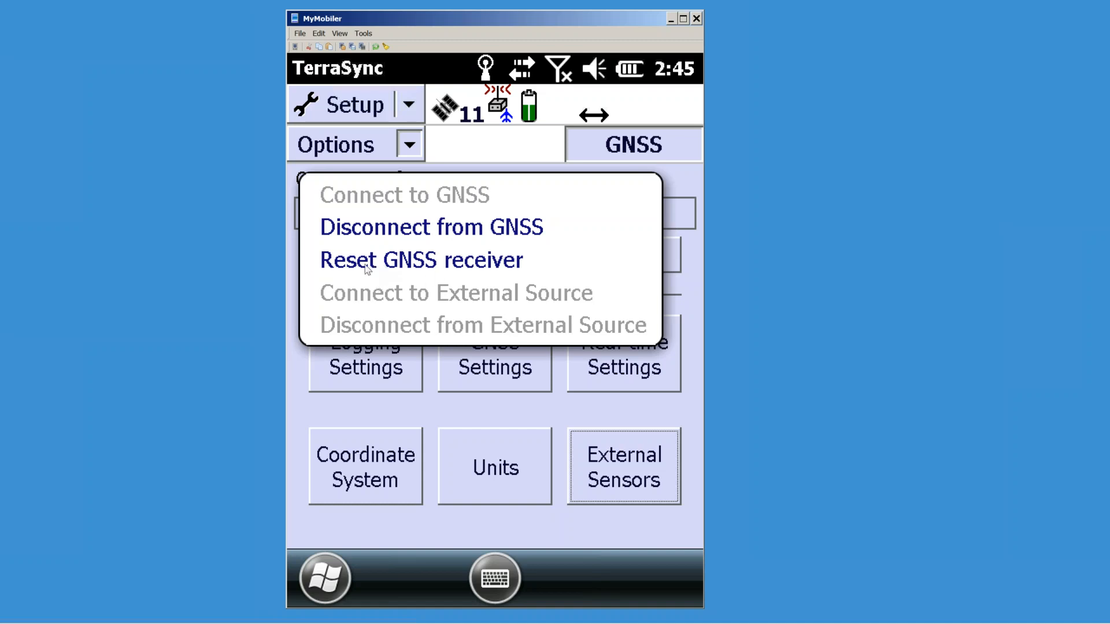
click(403, 263)
click(447, 375)
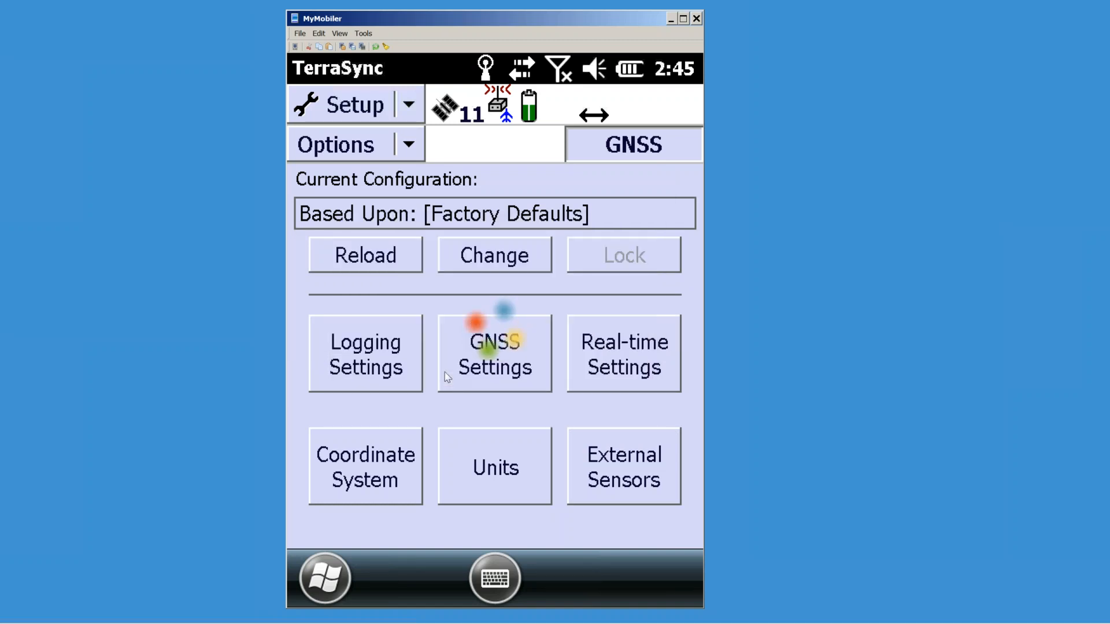
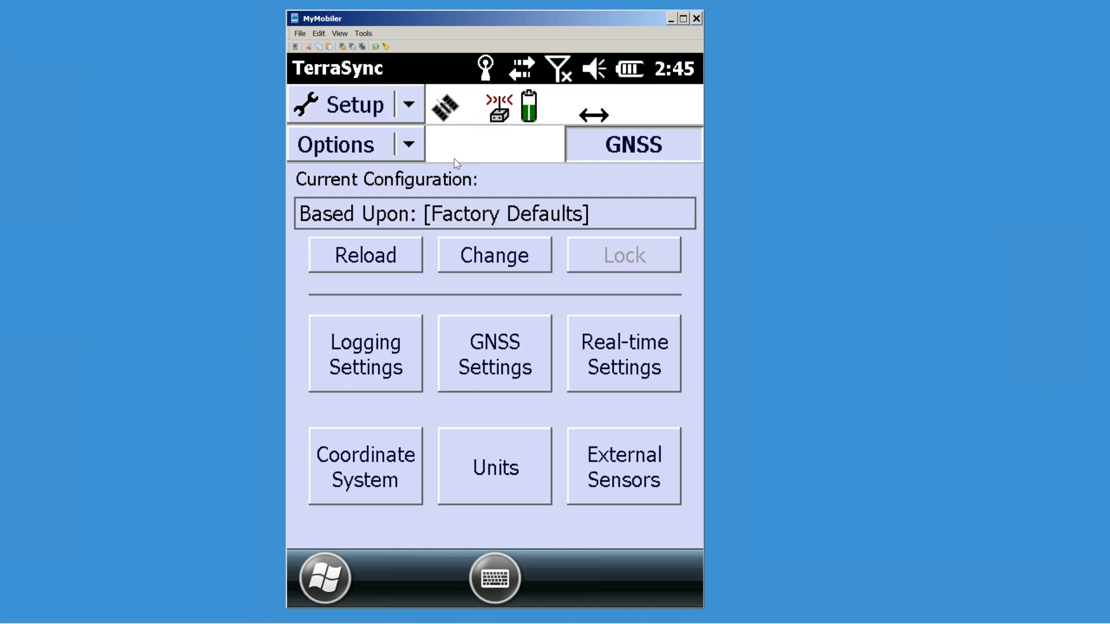
Step: Switch TerraSync to the Data section and open the File Manager of stored data files
click(411, 147)
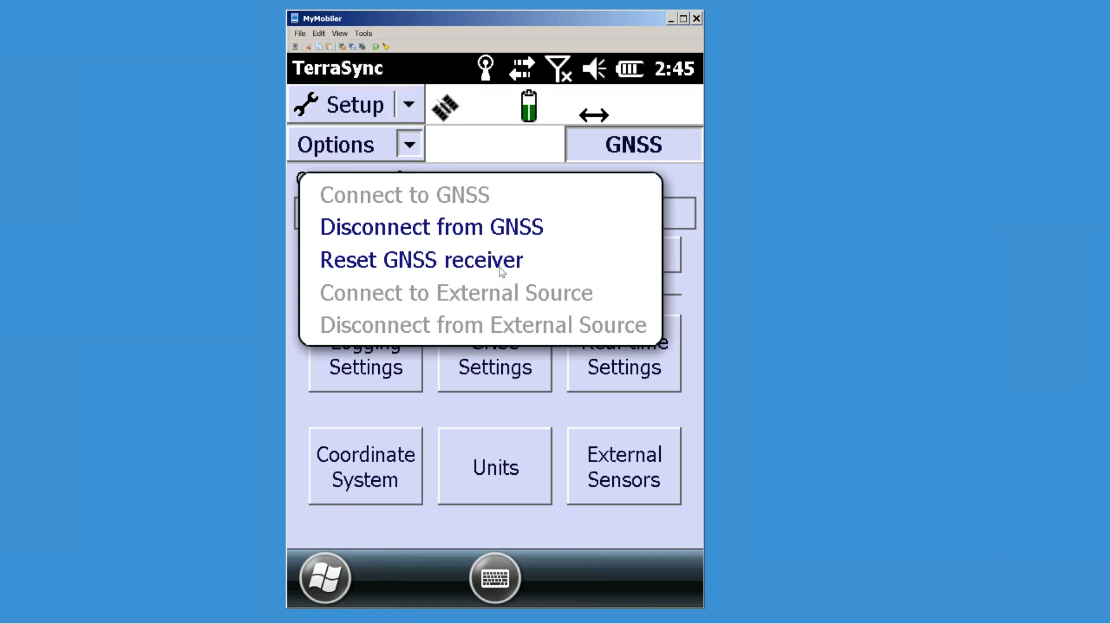
click(684, 180)
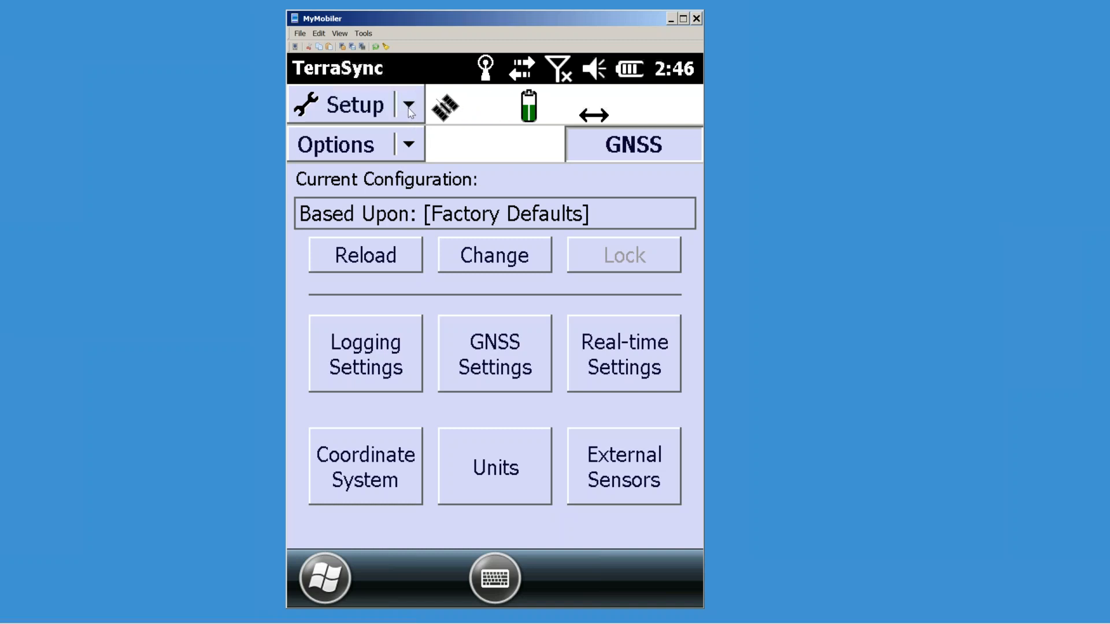
click(410, 108)
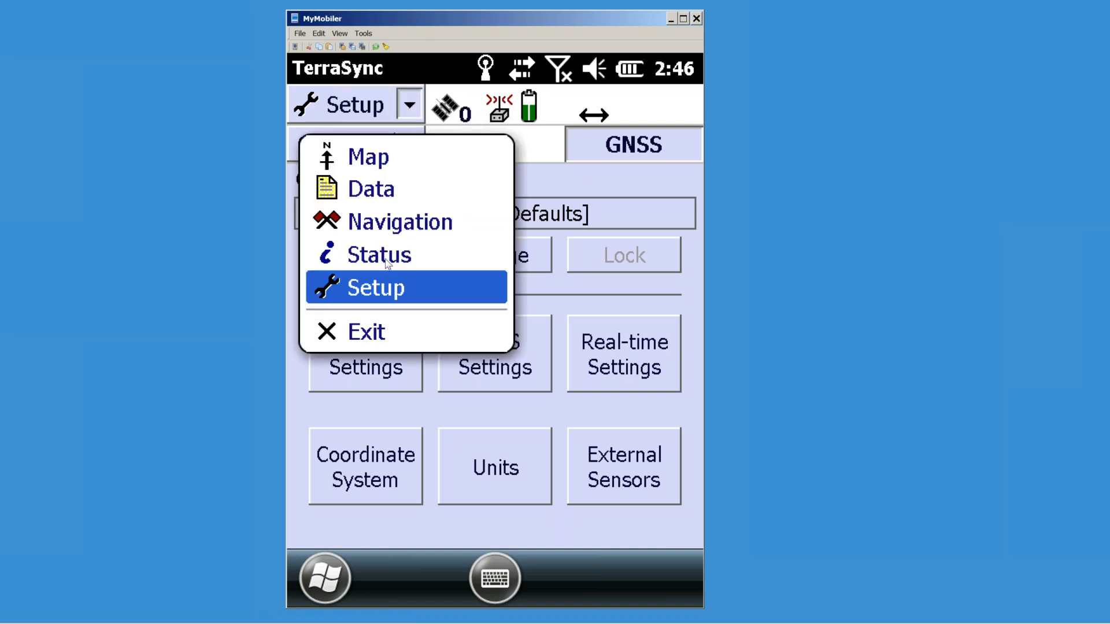
click(384, 199)
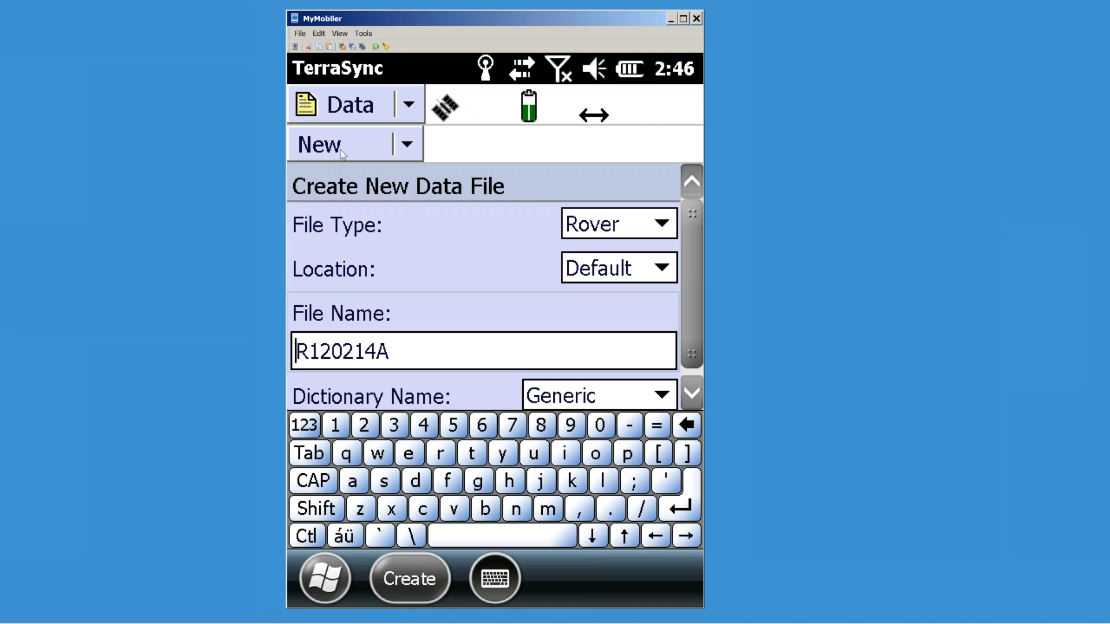
click(407, 144)
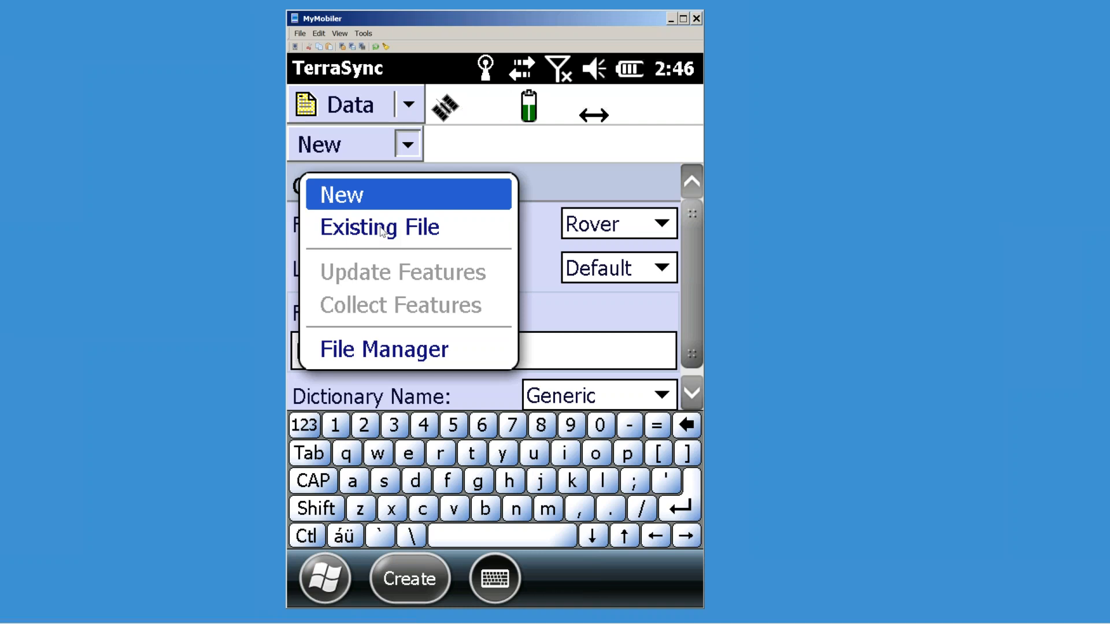
click(383, 354)
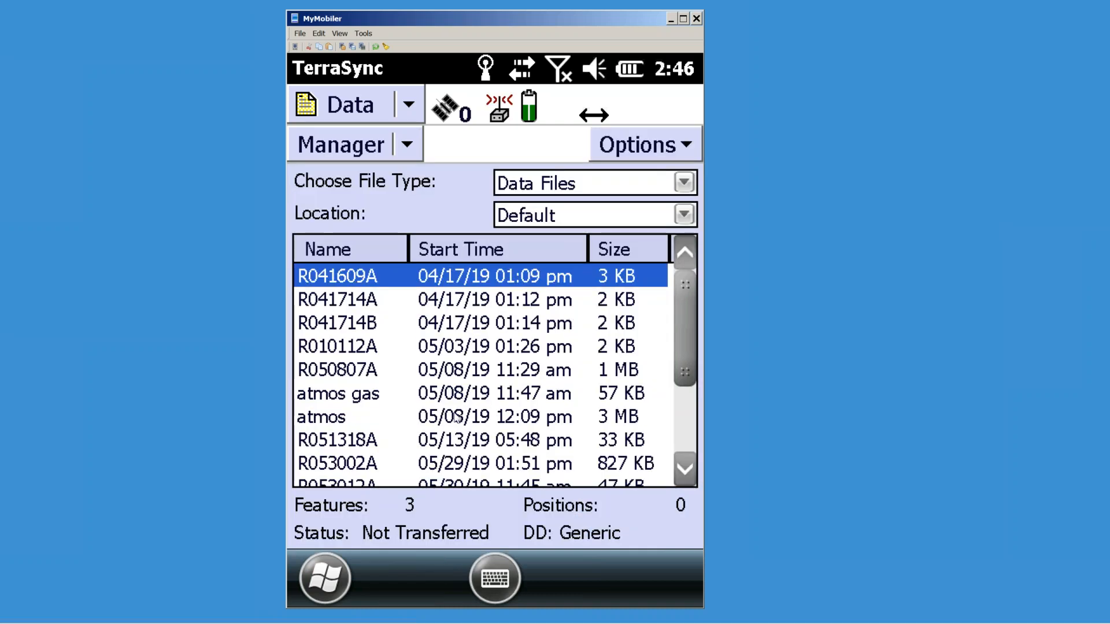
Step: Select data file R041714B, then choose New to start creating a new data file
click(363, 327)
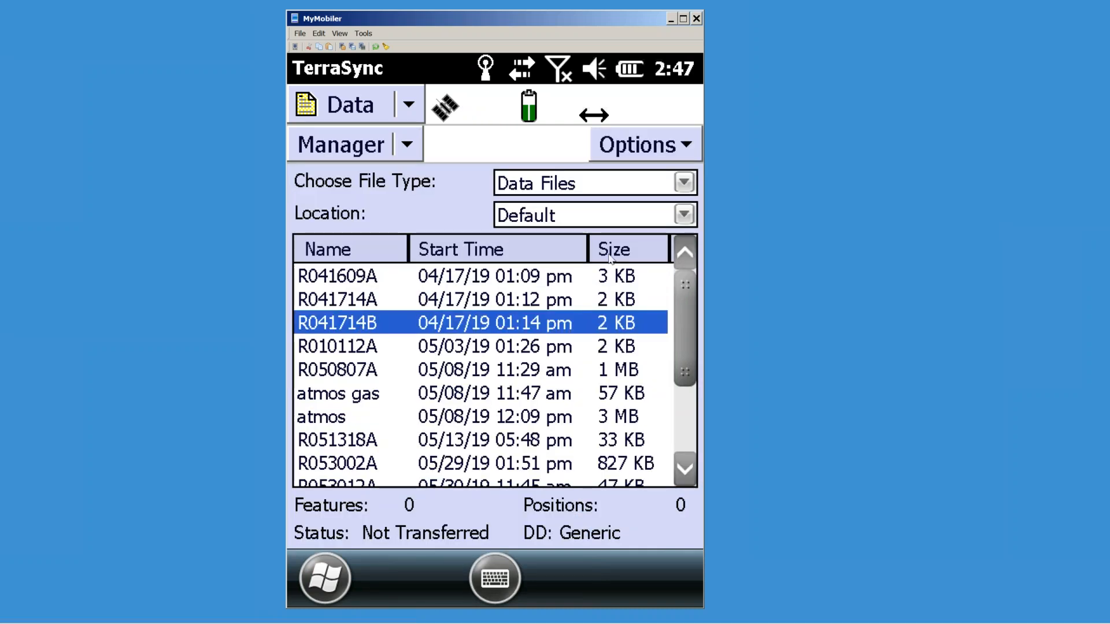
click(663, 156)
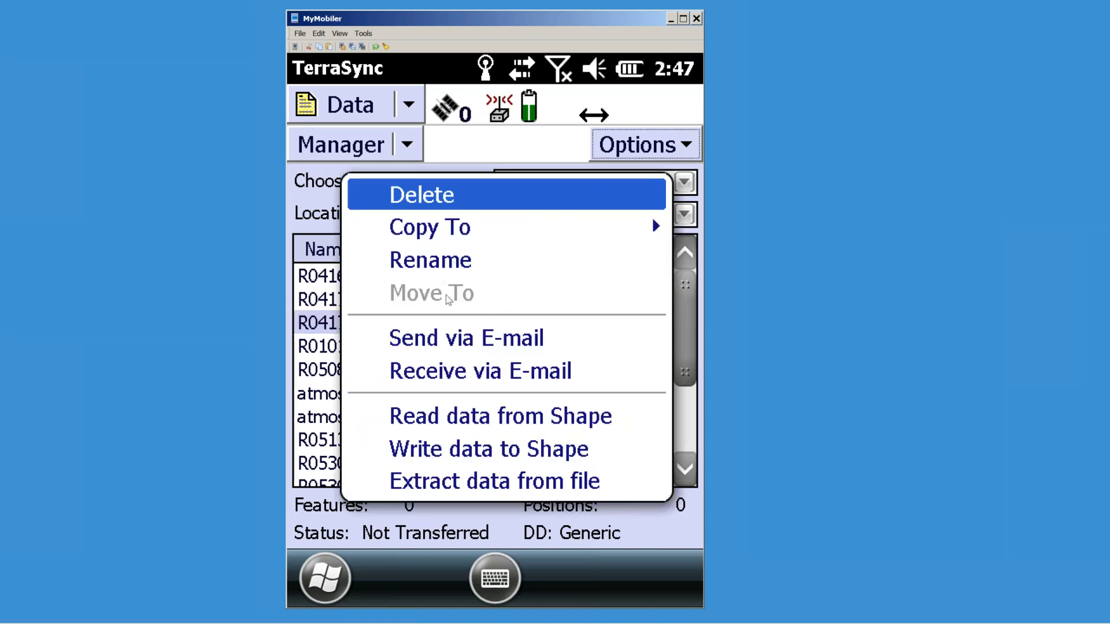
click(592, 145)
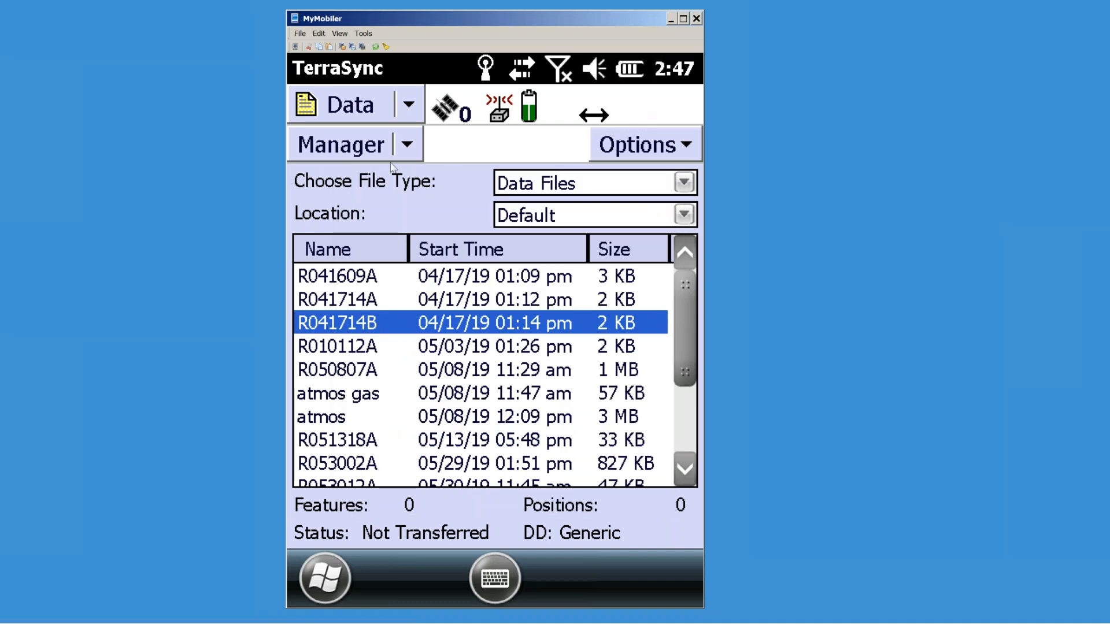
click(406, 150)
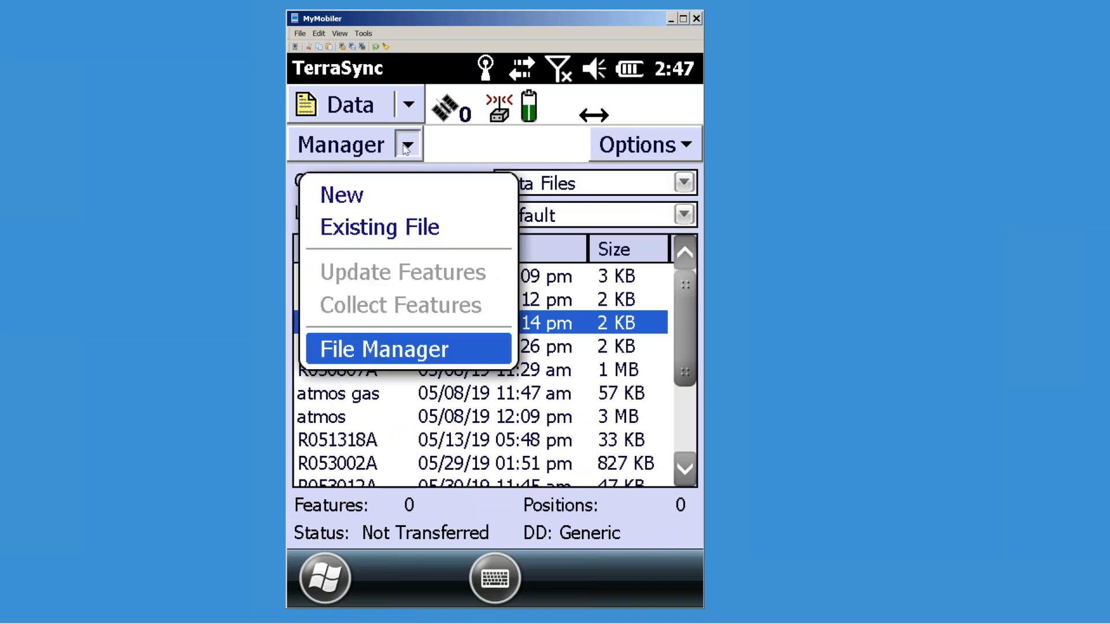
click(348, 195)
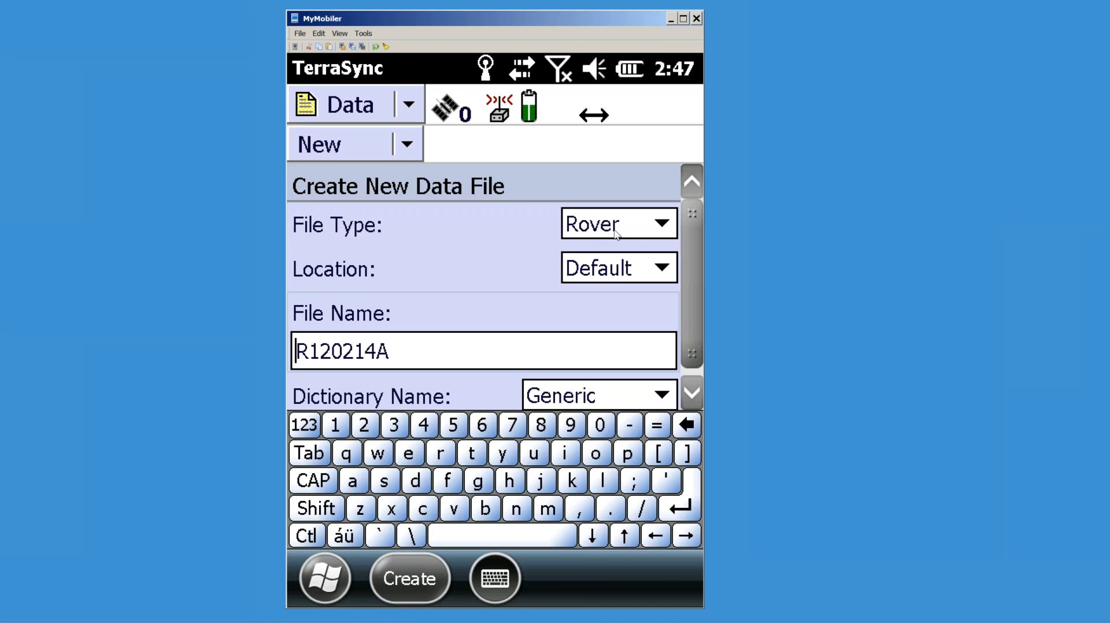
click(658, 227)
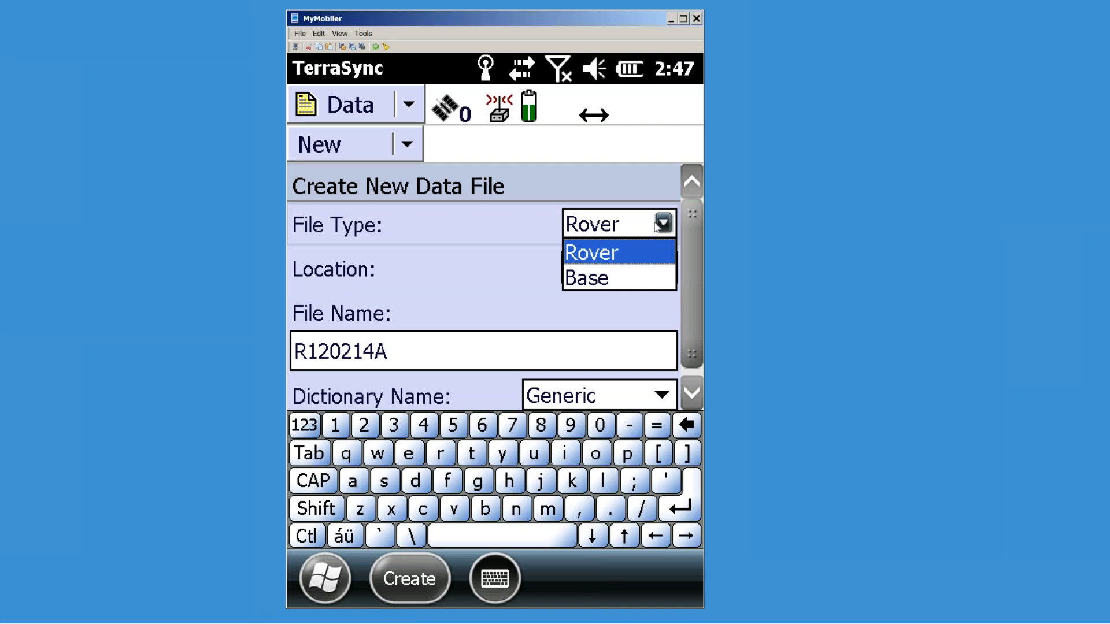
click(590, 255)
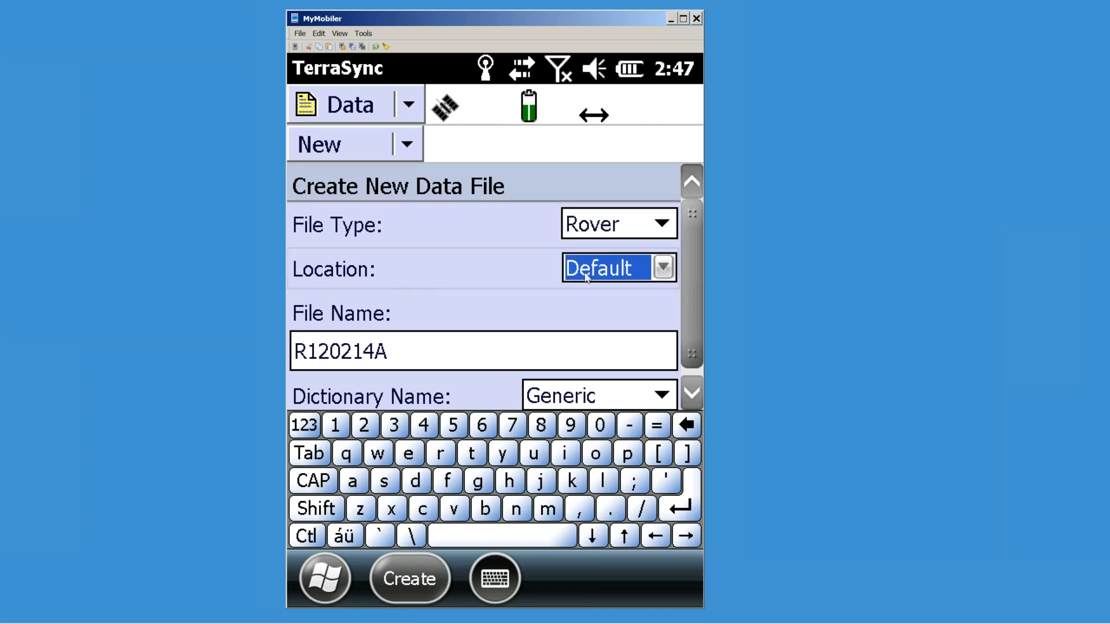
click(664, 267)
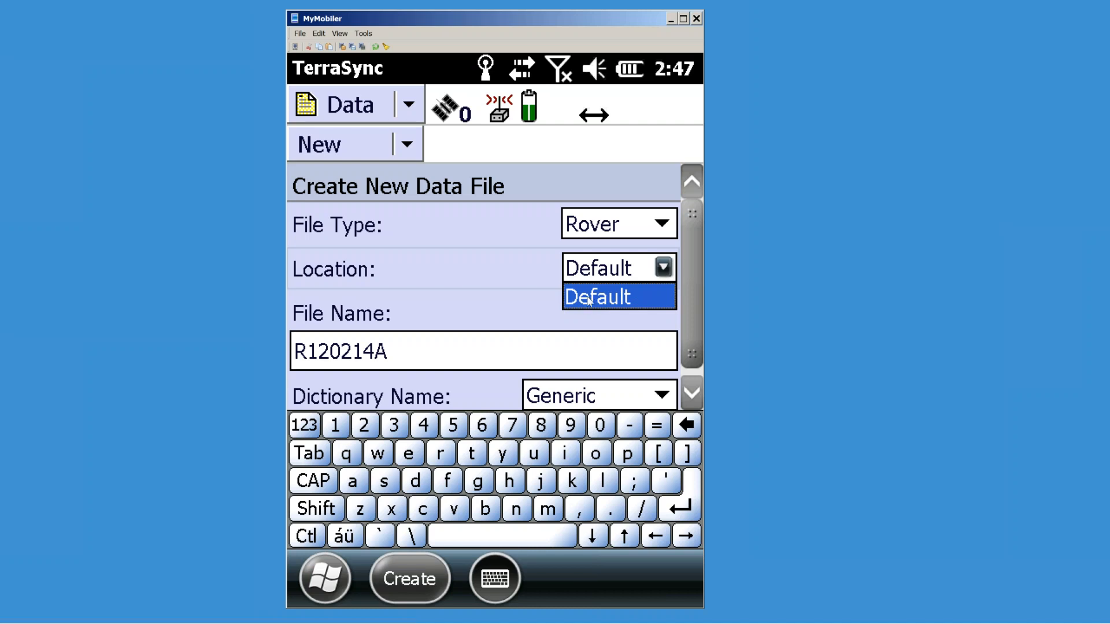
click(537, 268)
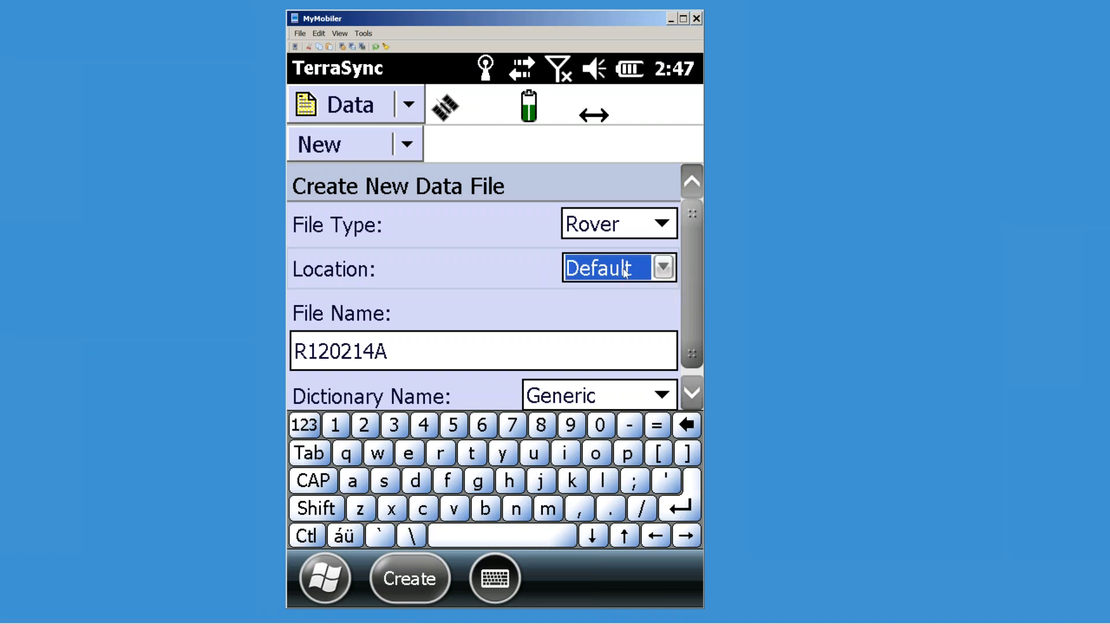
click(663, 267)
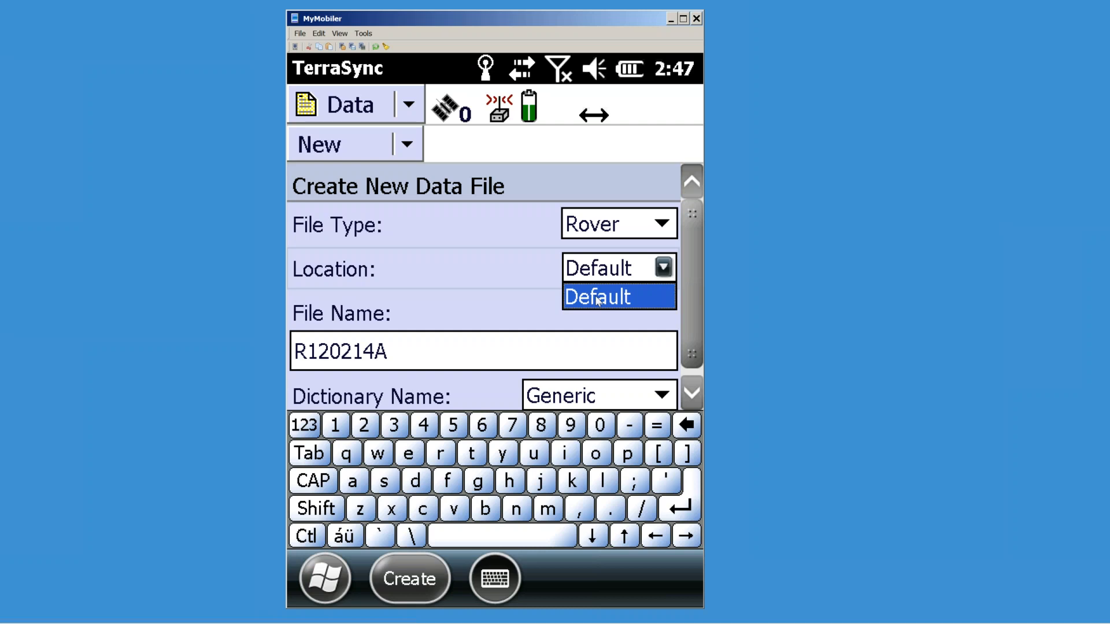
click(597, 298)
click(419, 355)
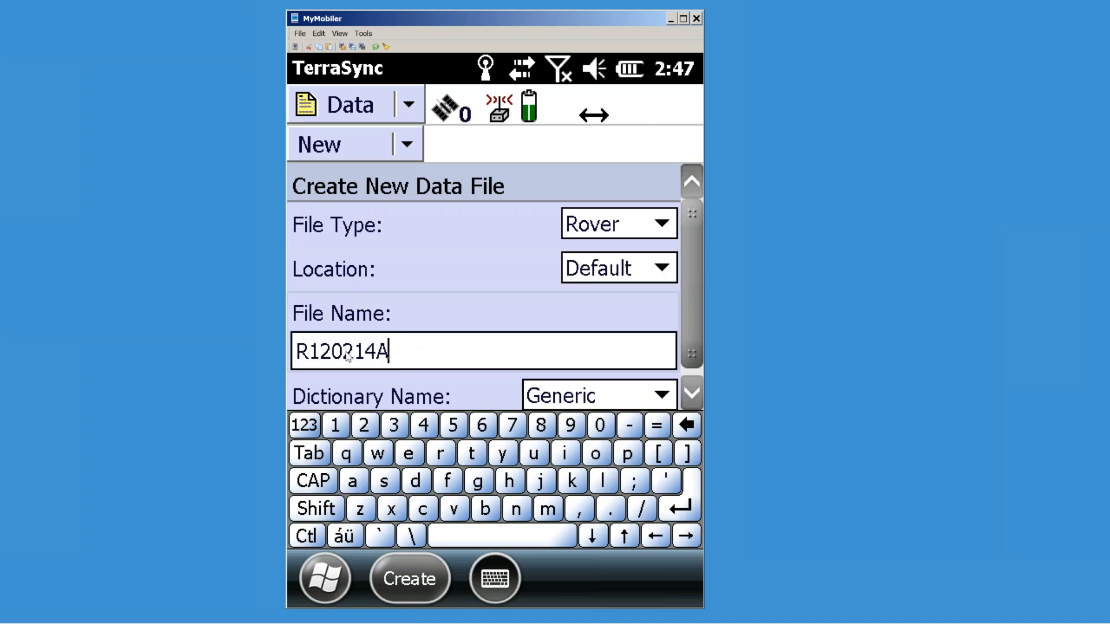
click(309, 352)
key(shift+End)
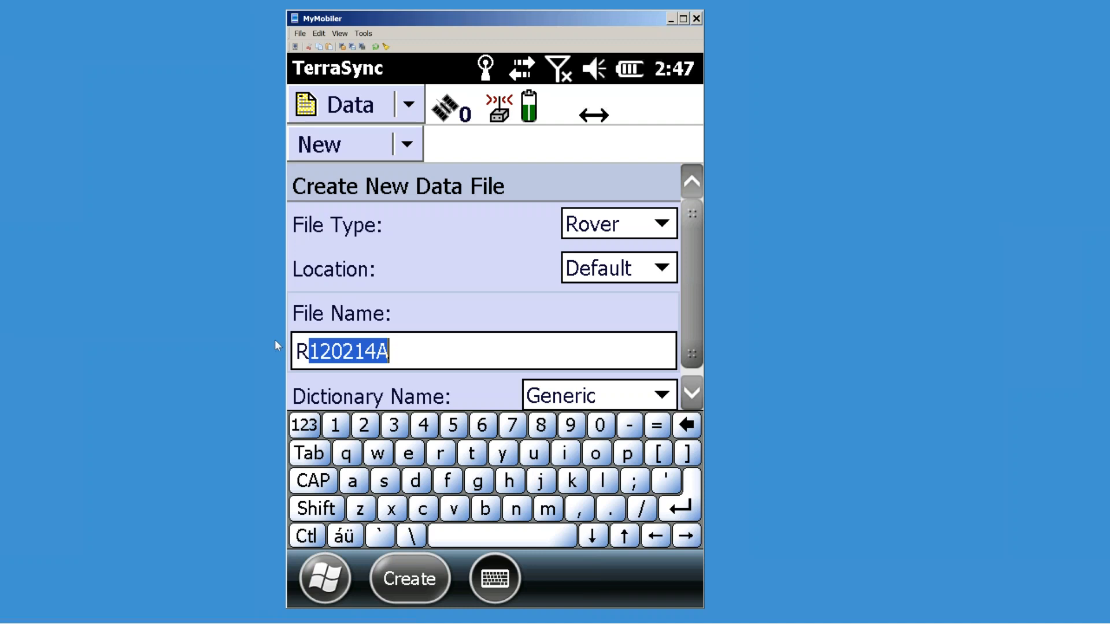
click(335, 356)
key(shift+Left)
key(shift+Left)
click(352, 357)
key(shift+Left)
key(shift+Left)
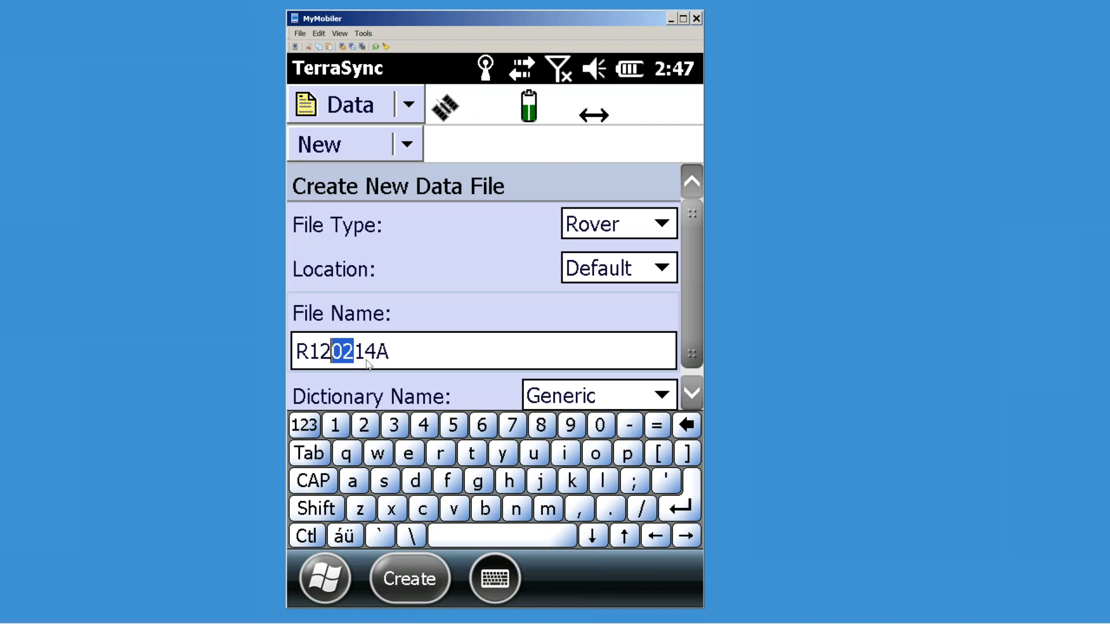
click(368, 357)
key(shift+Right)
key(shift+Left)
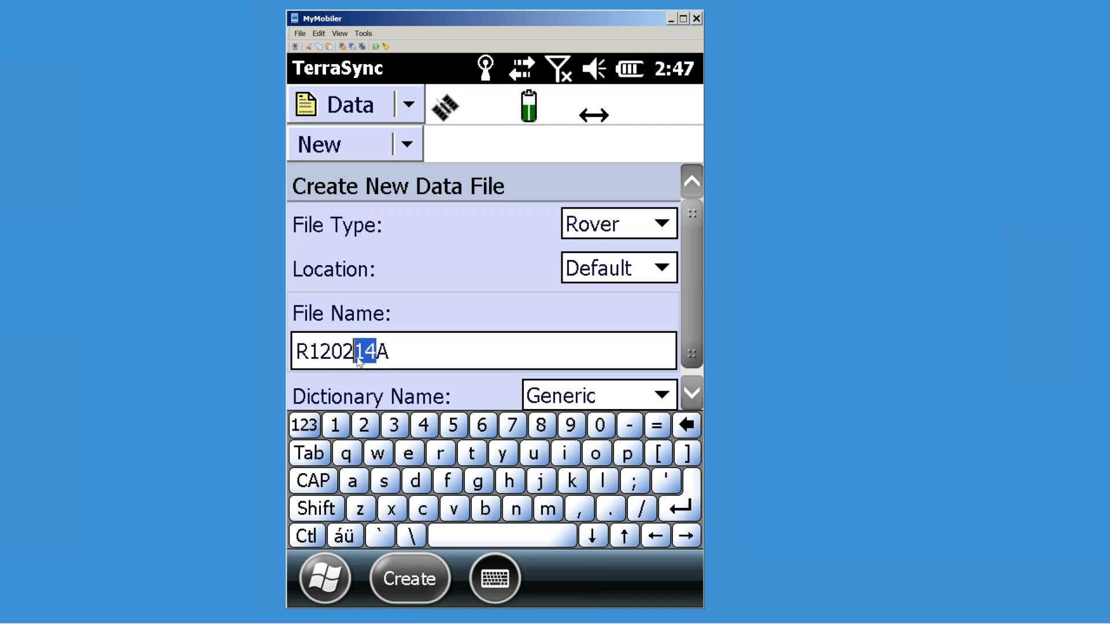
click(389, 354)
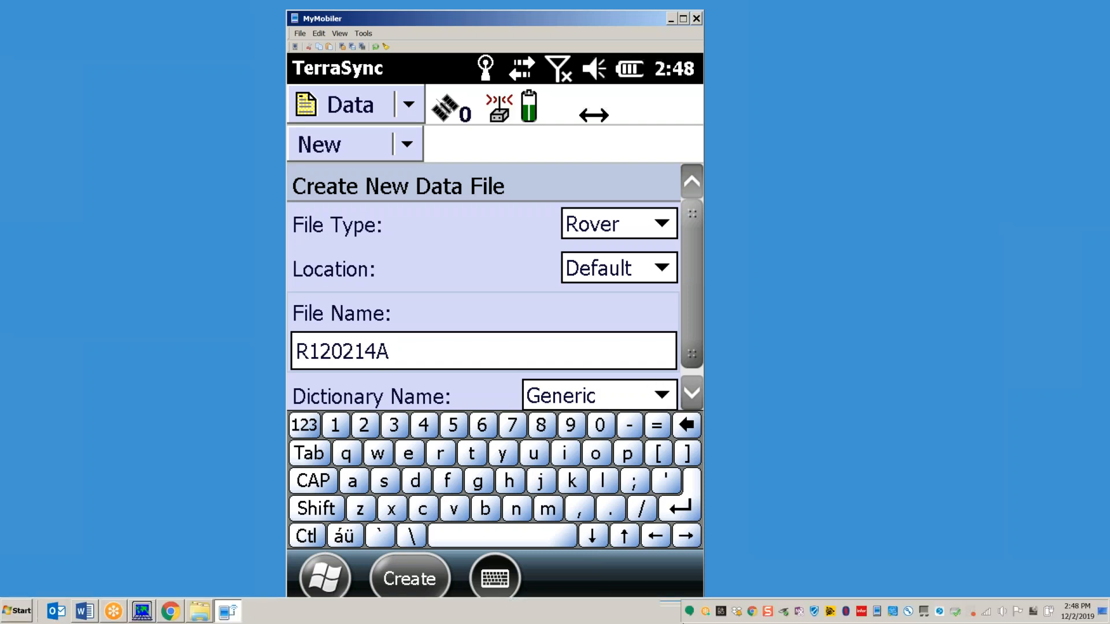
Step: Choose the Training NEw data dictionary and create rover data file R120214A
drag(689, 317, 692, 355)
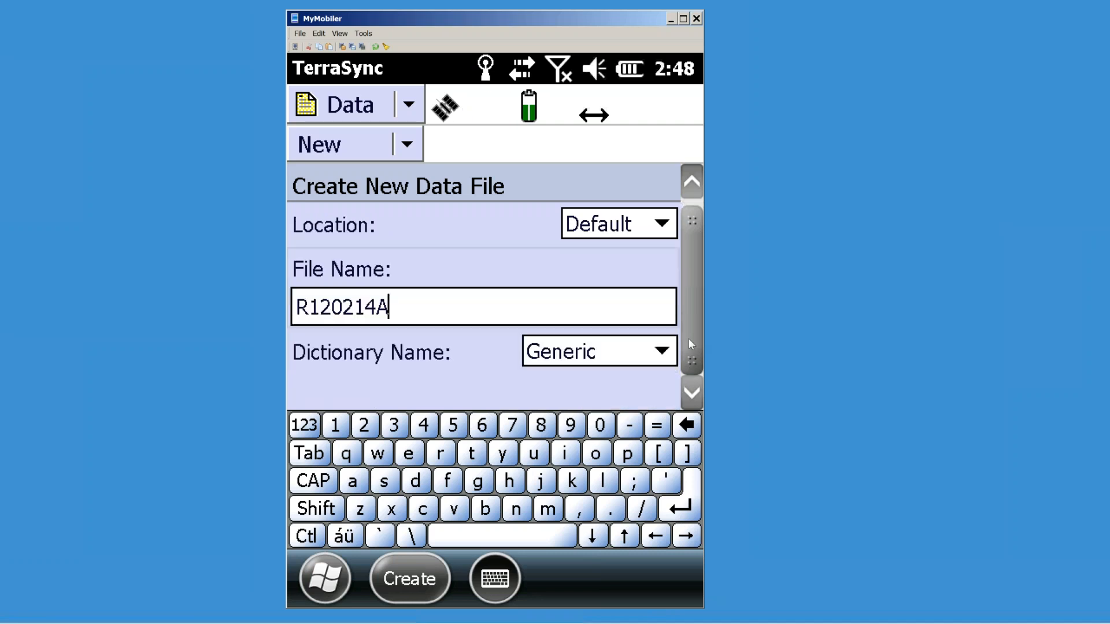
click(648, 348)
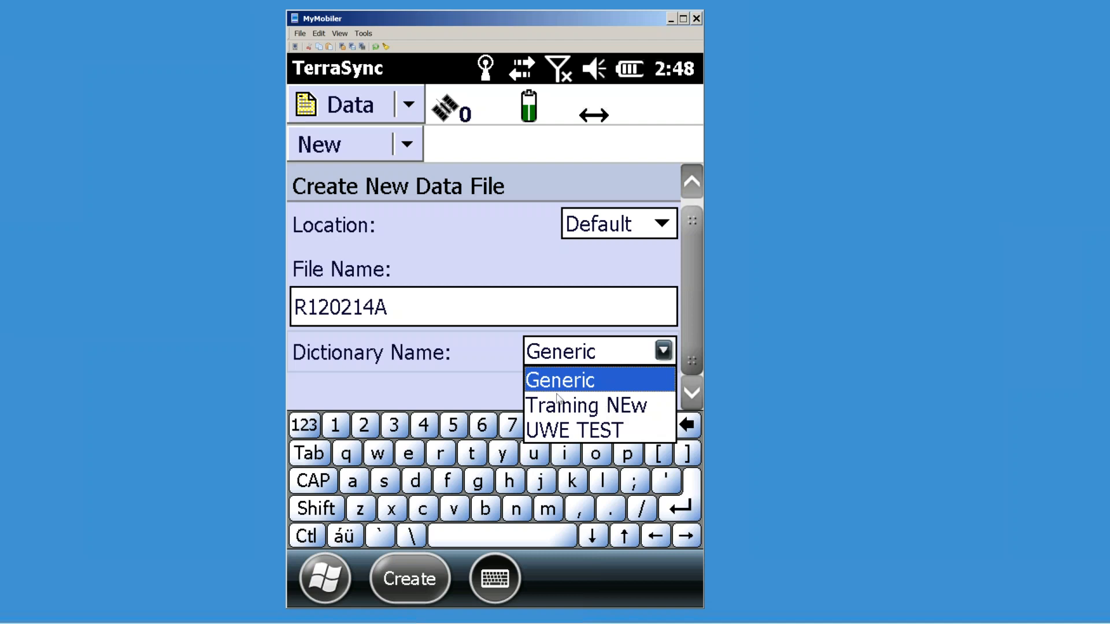
click(571, 407)
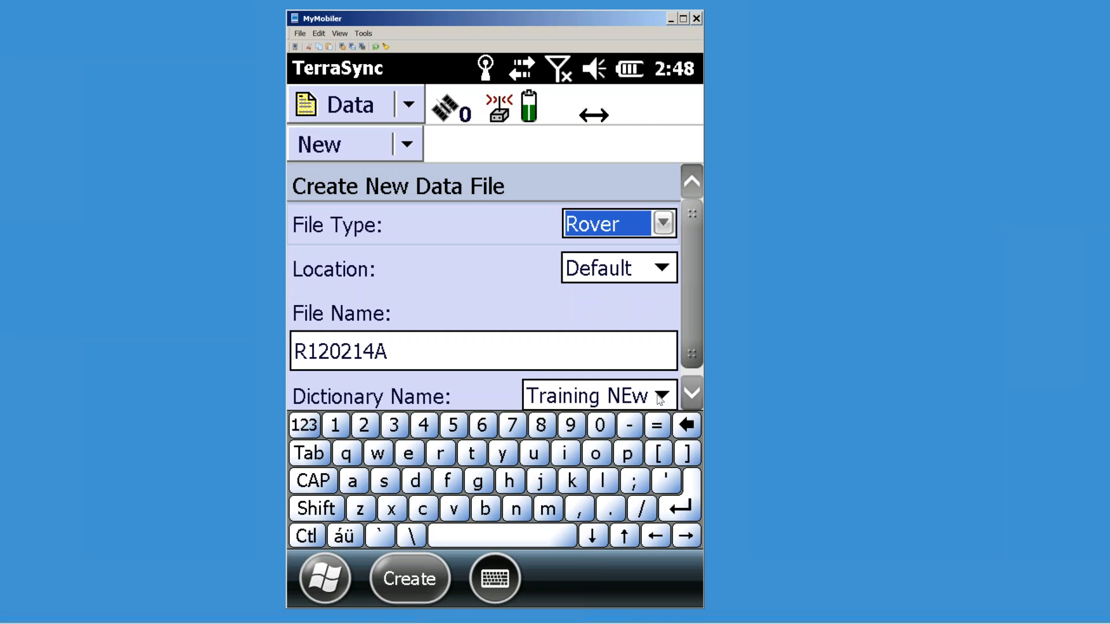
click(662, 399)
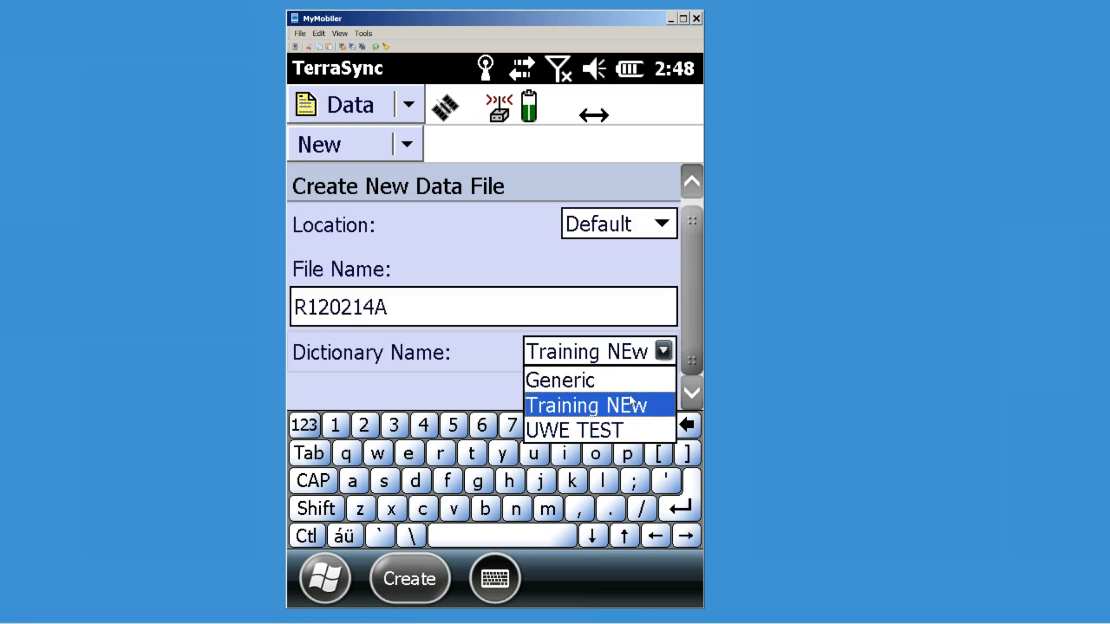
click(600, 405)
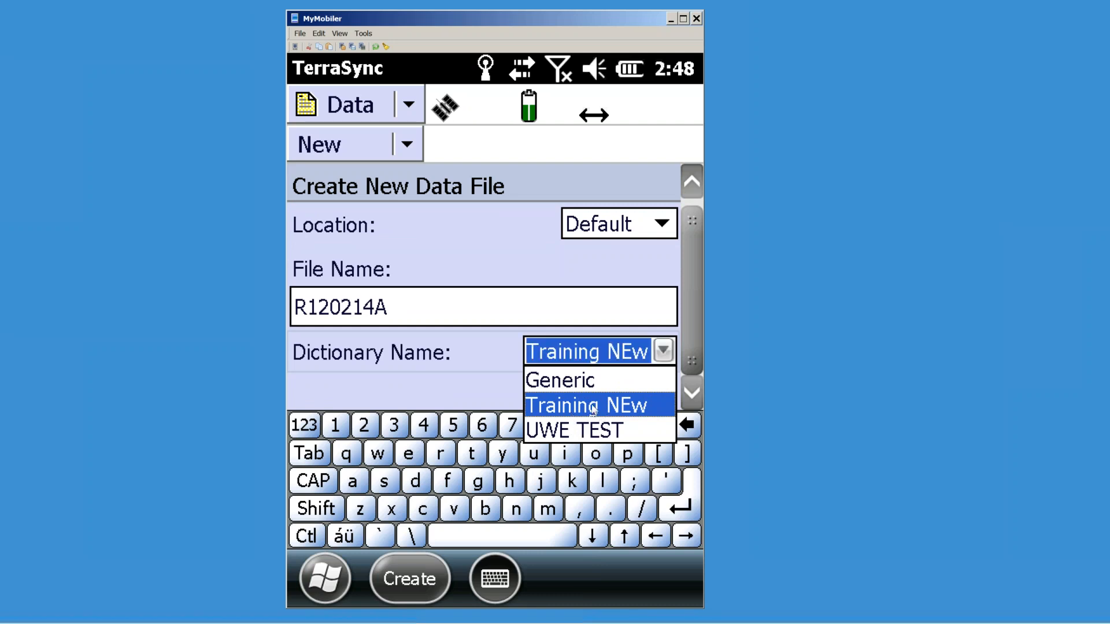
click(412, 578)
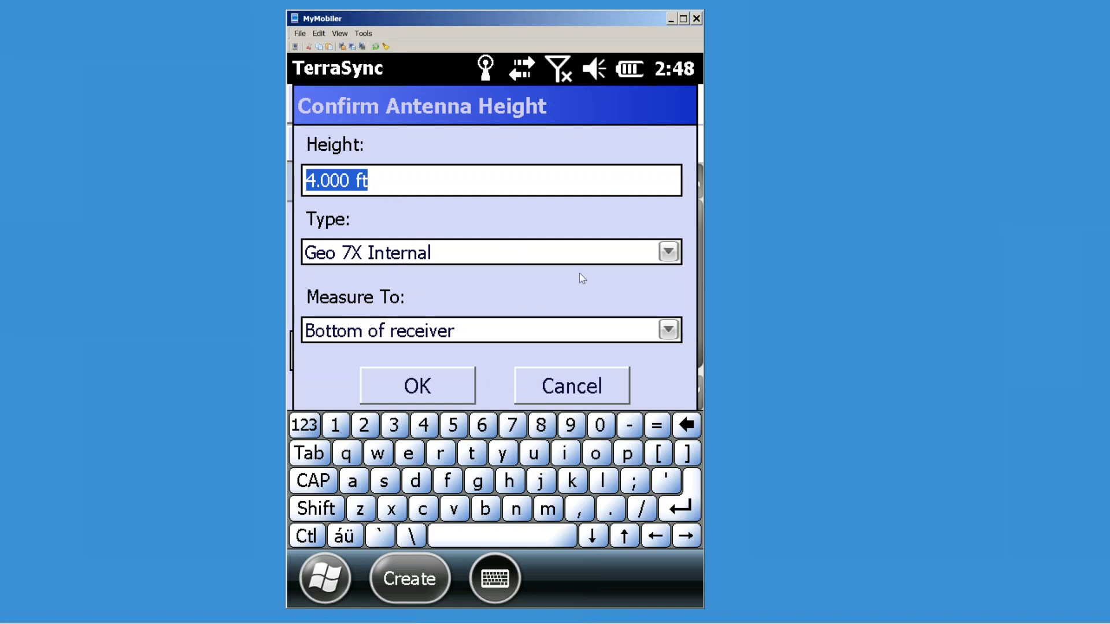
Step: Accept the 4.000 ft antenna height and start a Rare Plants Clumping record with family S and a photo
click(409, 387)
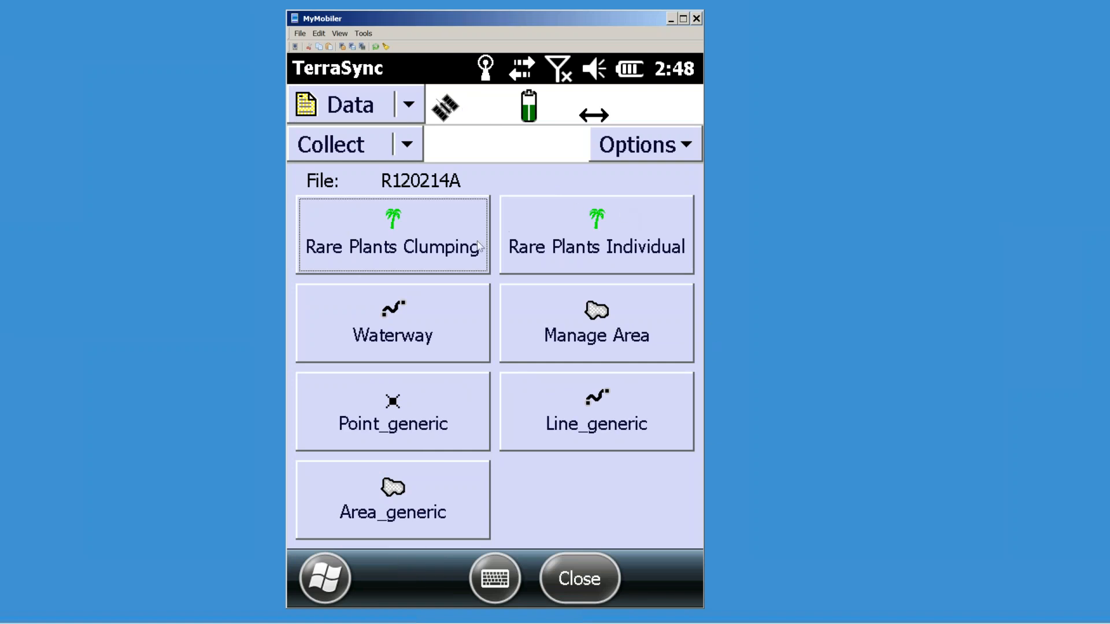
click(391, 250)
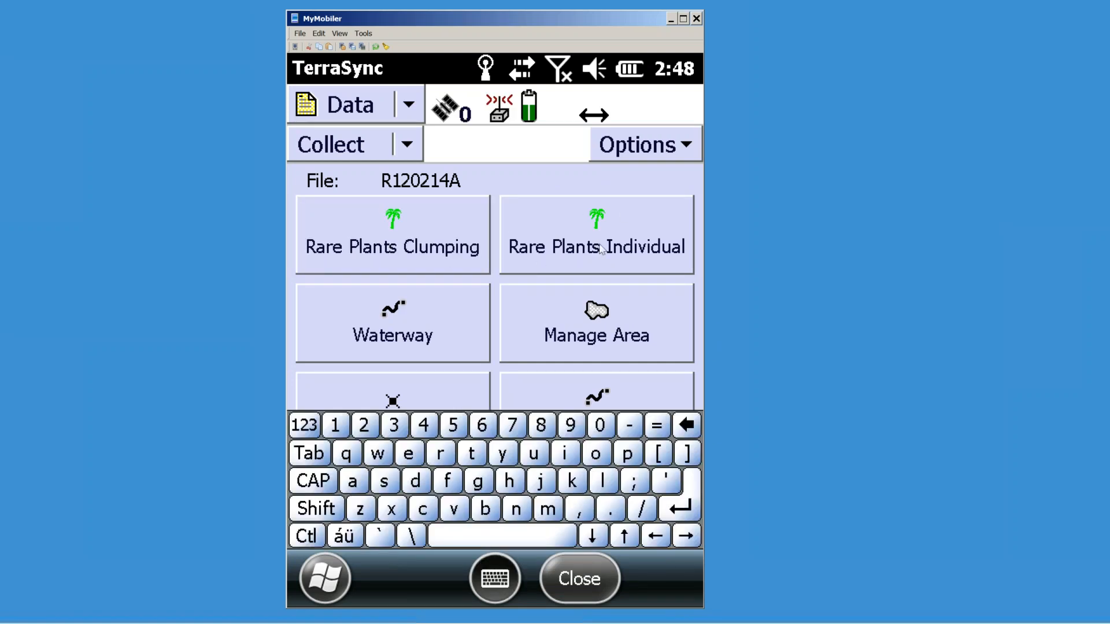
mouse_move(699, 222)
mouse_down()
mouse_move(710, 241)
mouse_move(699, 202)
mouse_up()
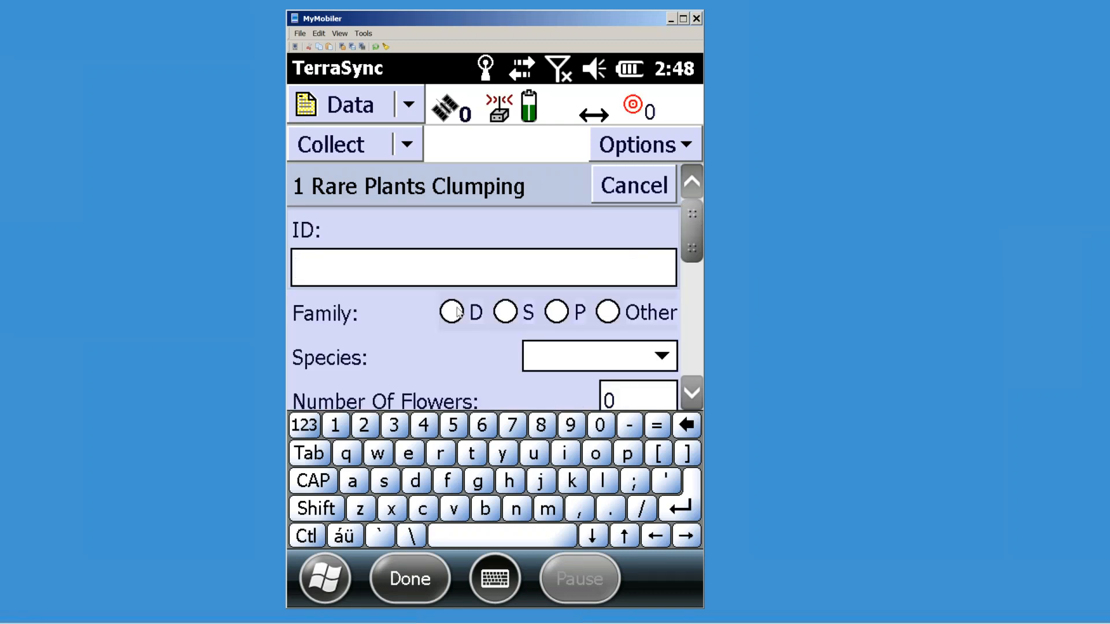
click(435, 332)
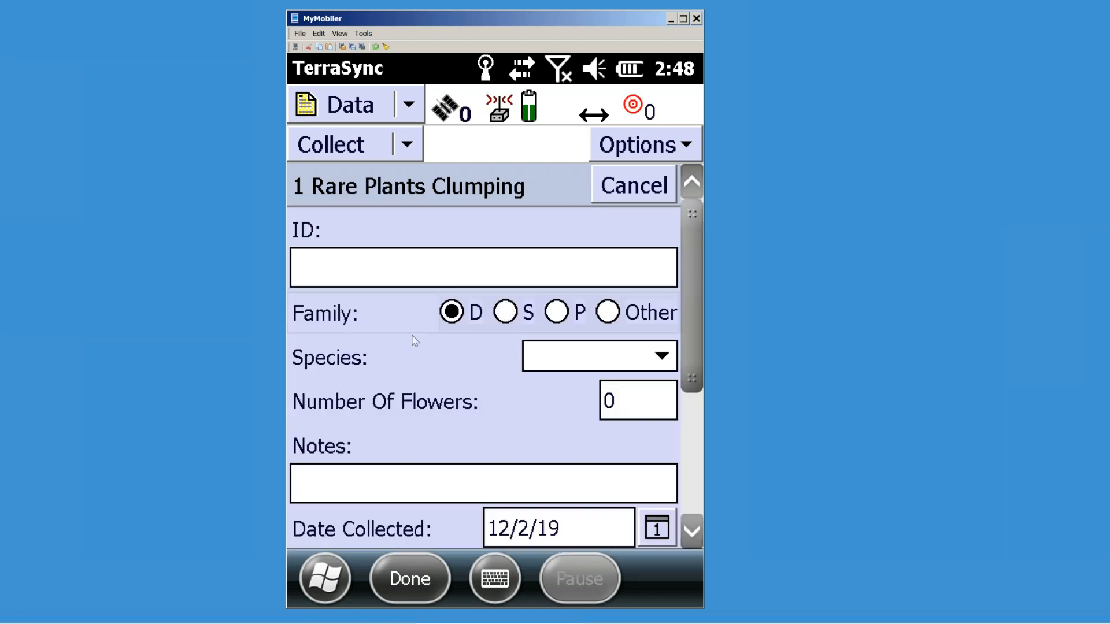
click(514, 321)
drag(700, 262, 704, 314)
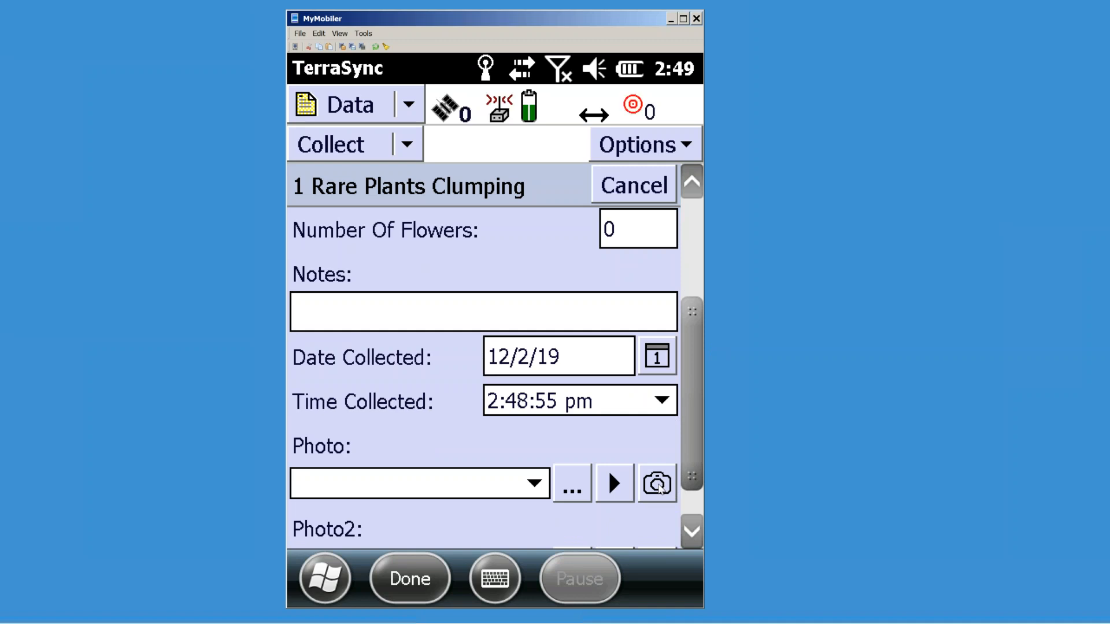
click(655, 483)
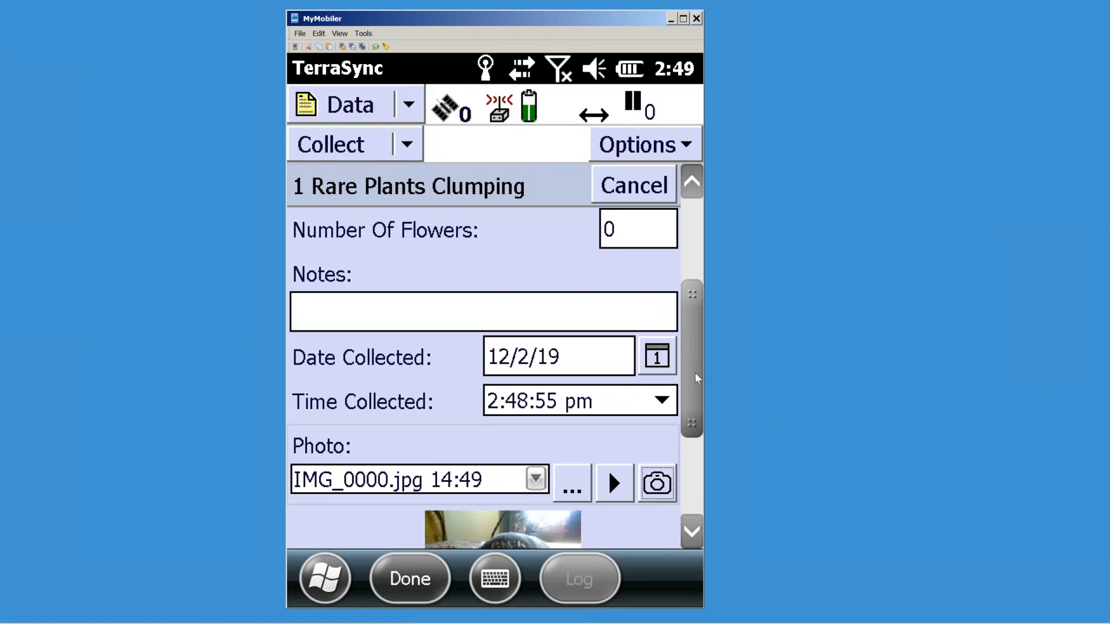
Step: Enter feature ID 101, then cancel the Rare Plants Clumping record and discard it
scroll(694, 419, down, 3)
scroll(697, 413, up, 1)
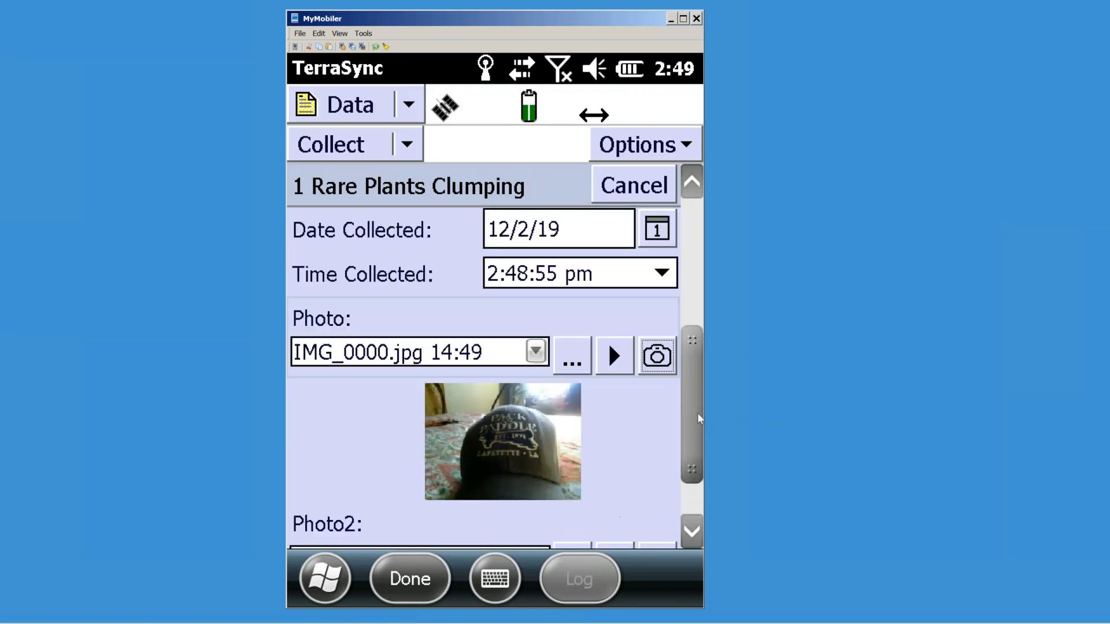
scroll(703, 299, up, 2)
scroll(697, 280, up, 2)
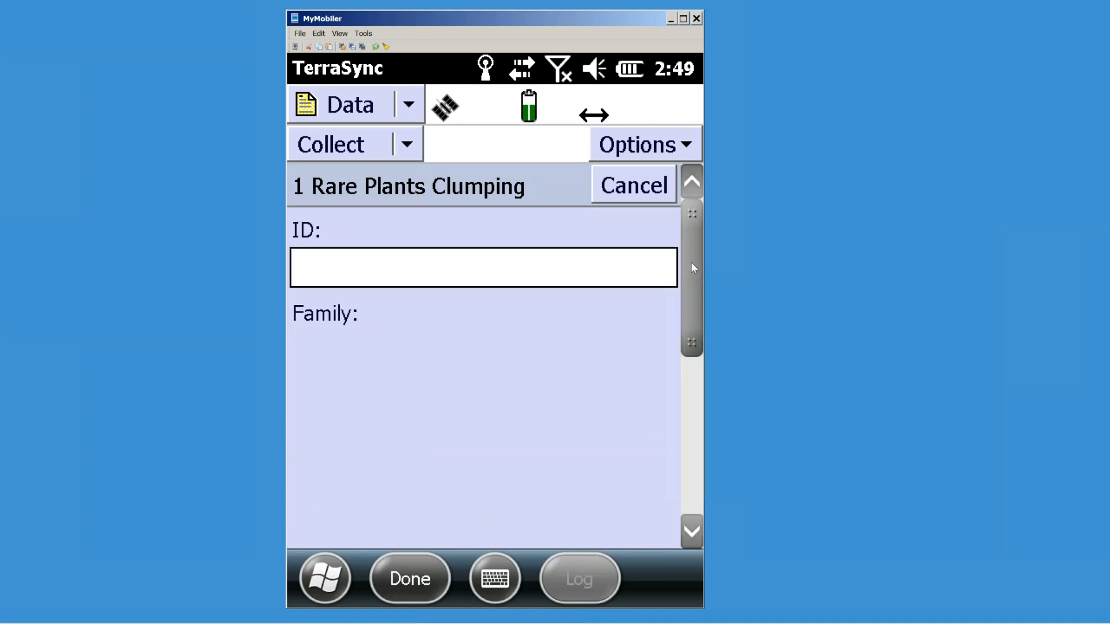
click(324, 267)
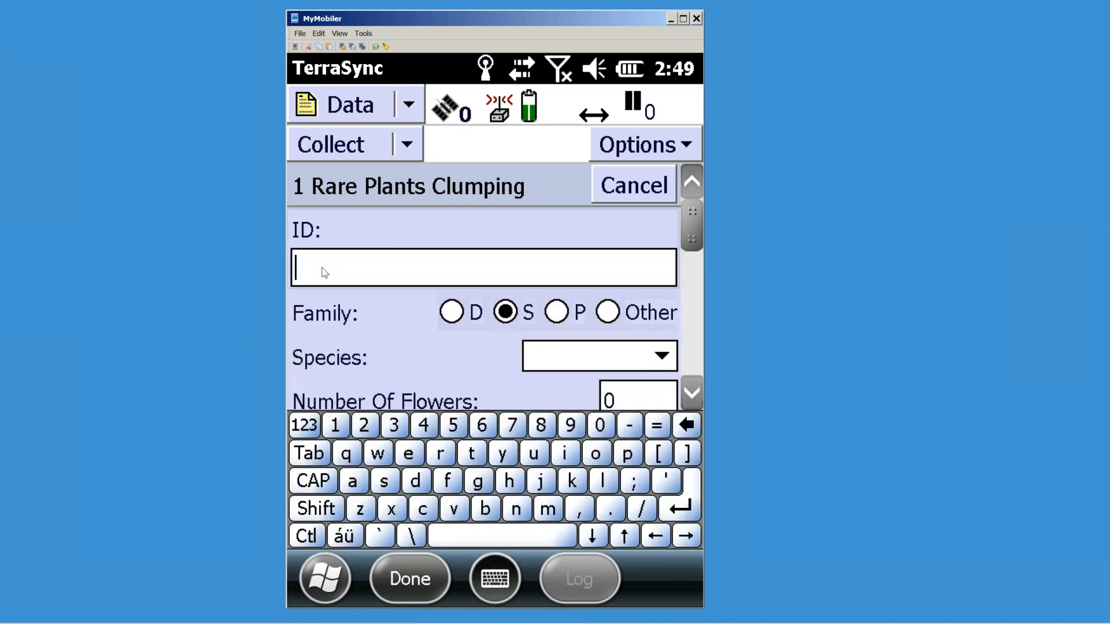
text(101)
drag(692, 229, 710, 376)
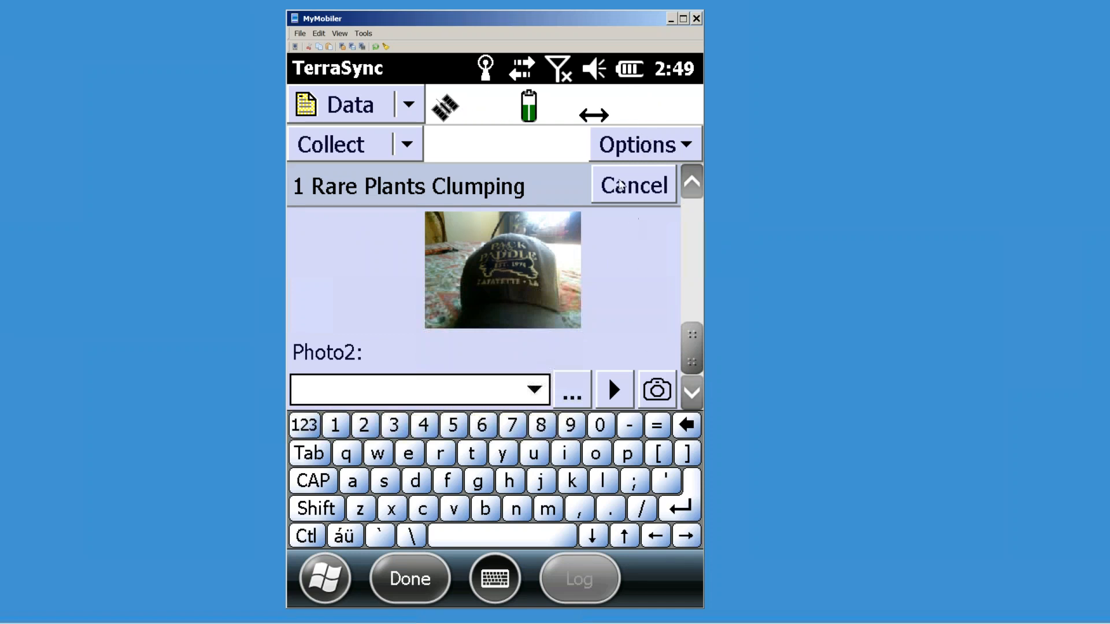
drag(699, 327, 699, 255)
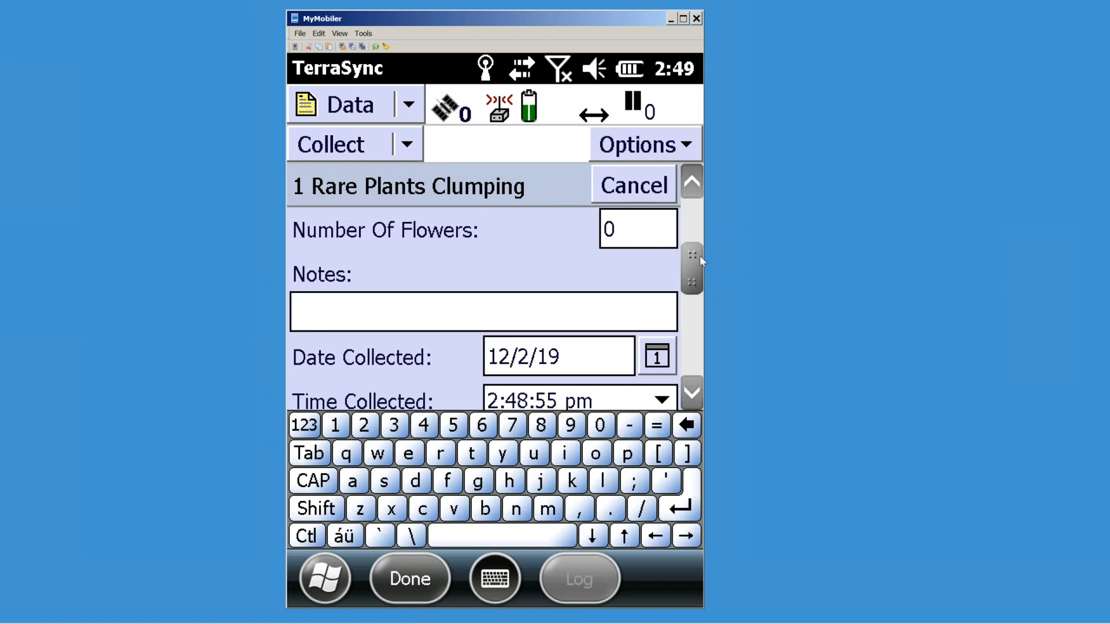
click(660, 197)
click(442, 367)
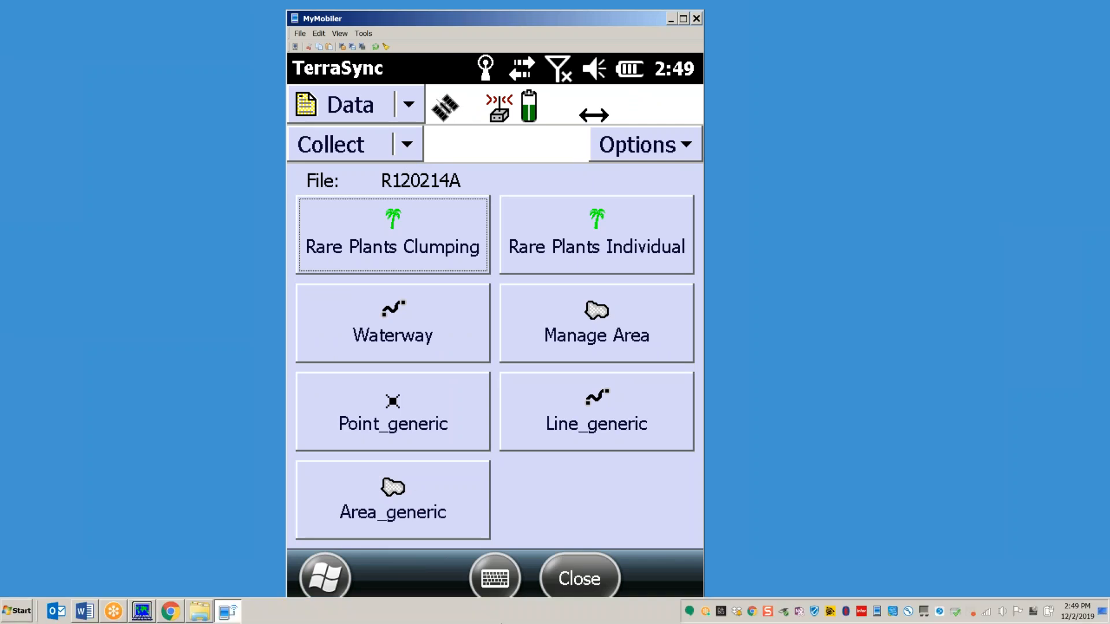
Step: Visit TerraSync's Setup section, then switch to the Map view
click(409, 115)
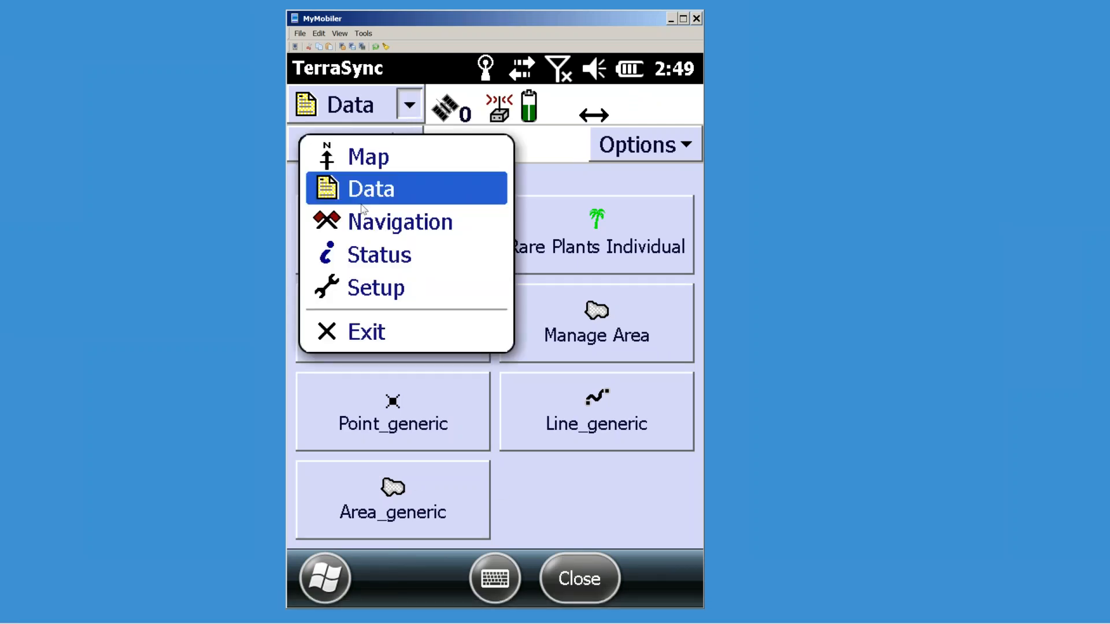
click(370, 289)
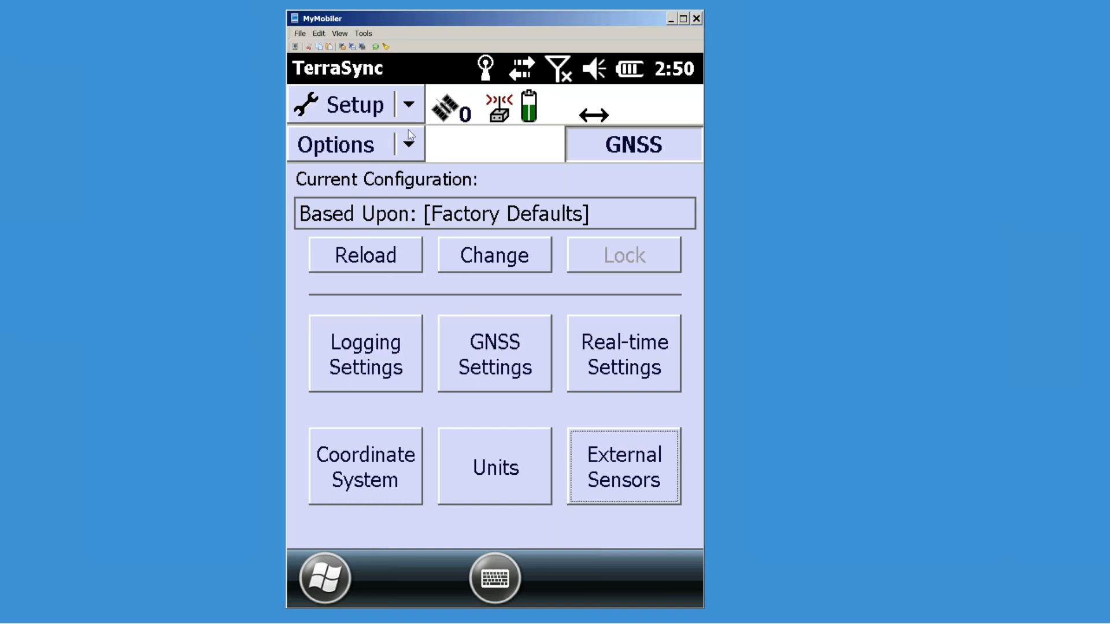
click(409, 107)
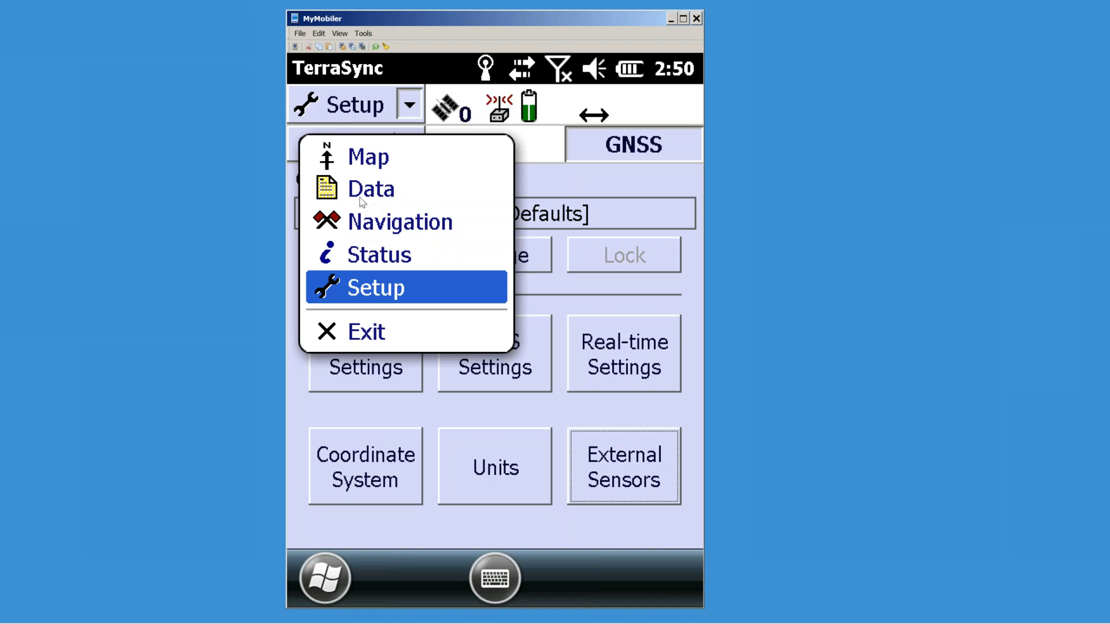
key(Escape)
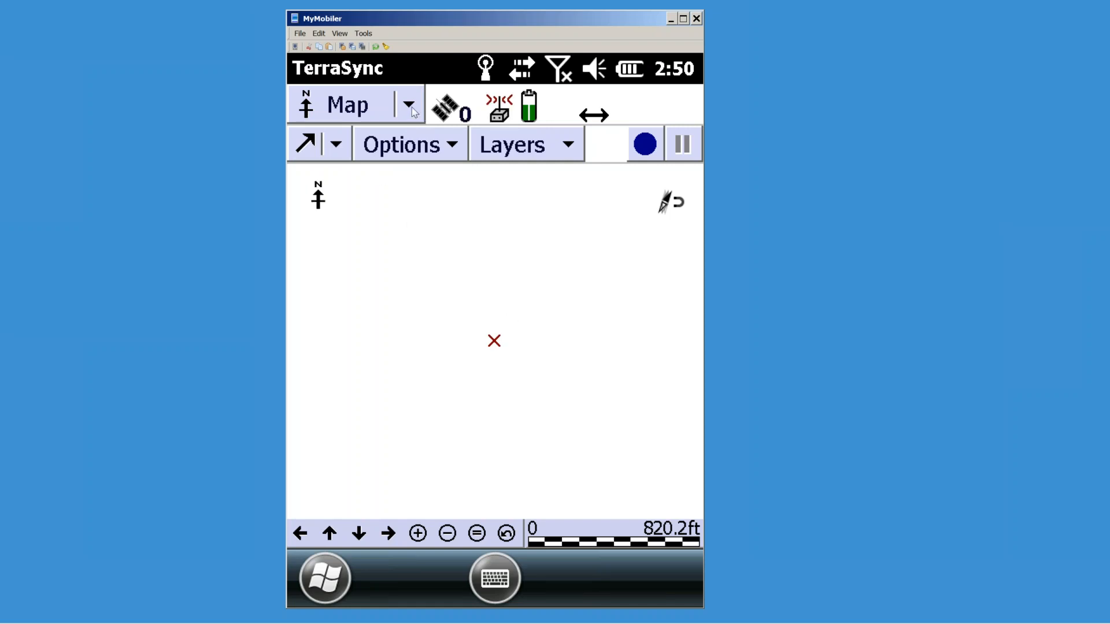
click(412, 107)
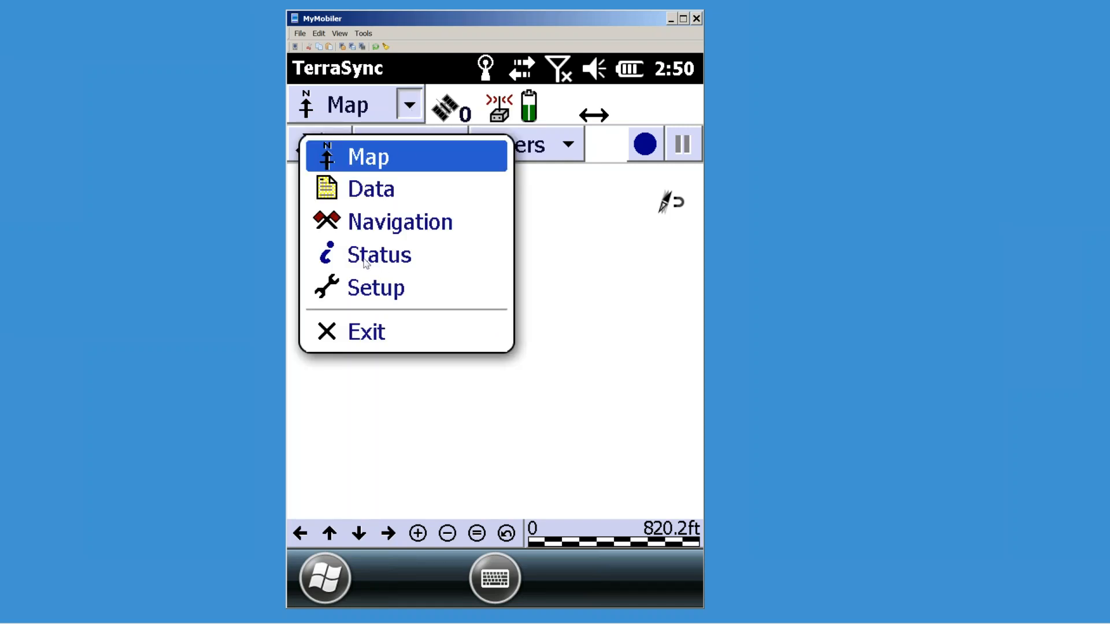
click(409, 107)
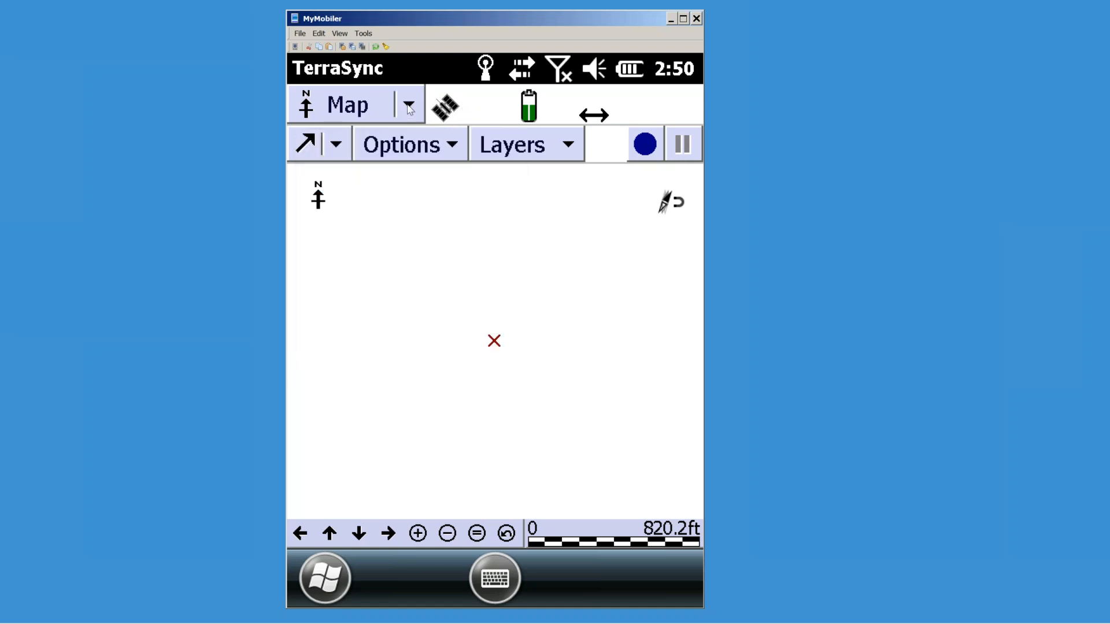
Step: Check the taskbar date and time and bring the Atlanta Botanical Garden Word document forward
mouse_move(673, 623)
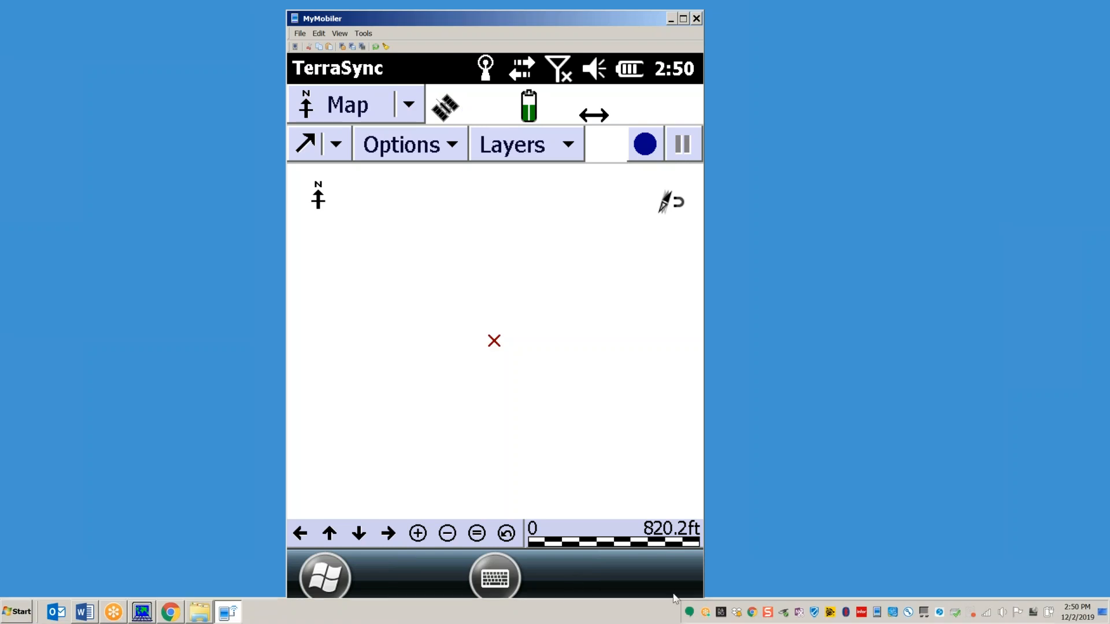
click(1076, 612)
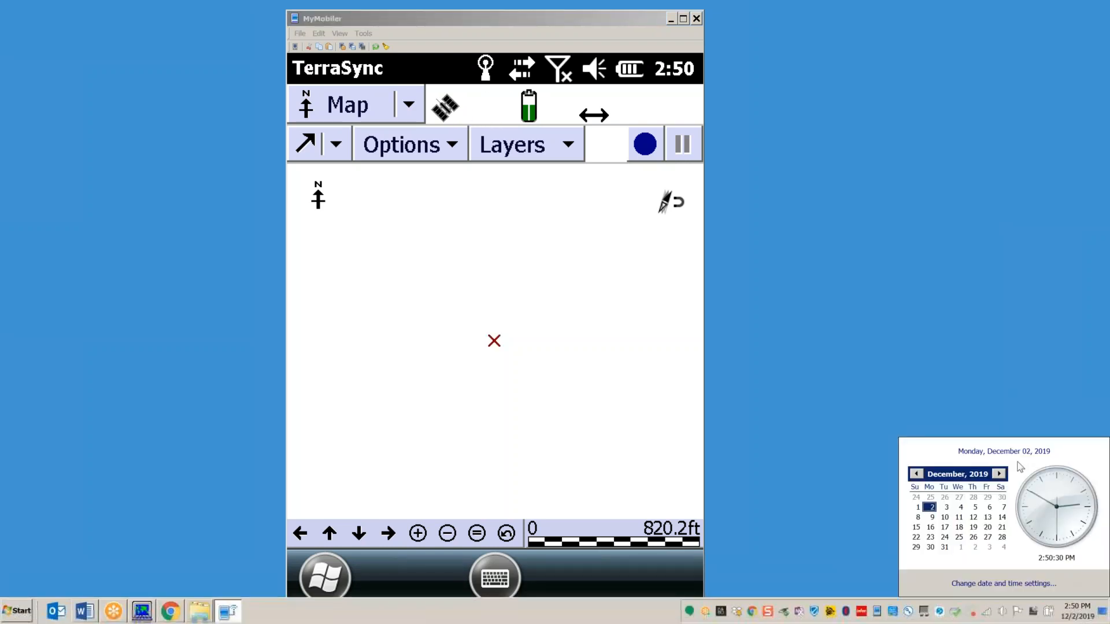
click(84, 611)
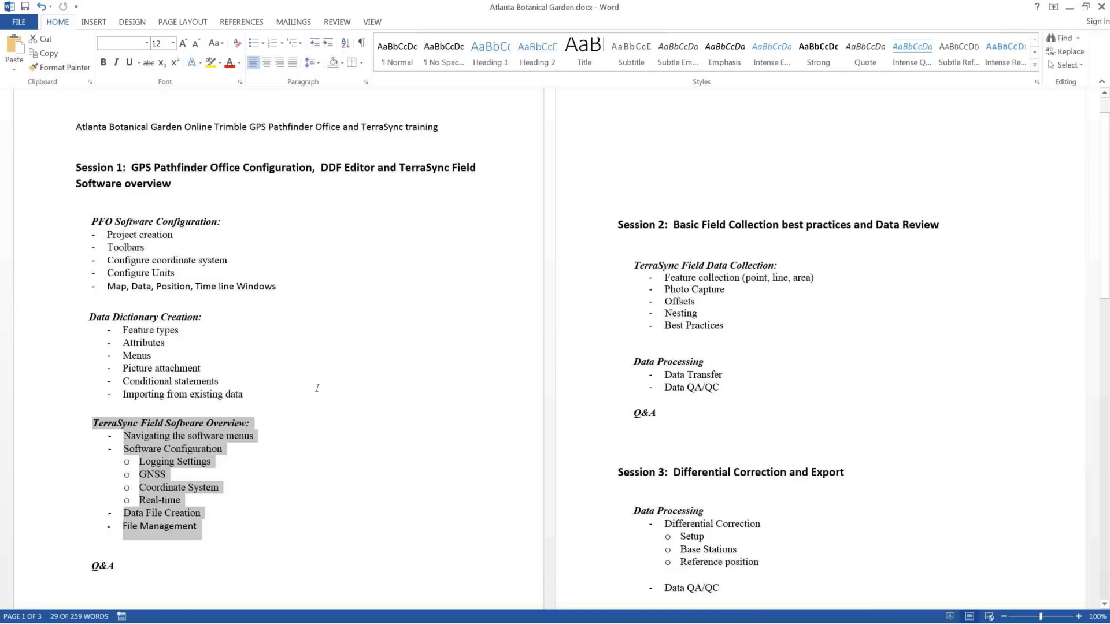
drag(231, 516, 25, 171)
click(41, 207)
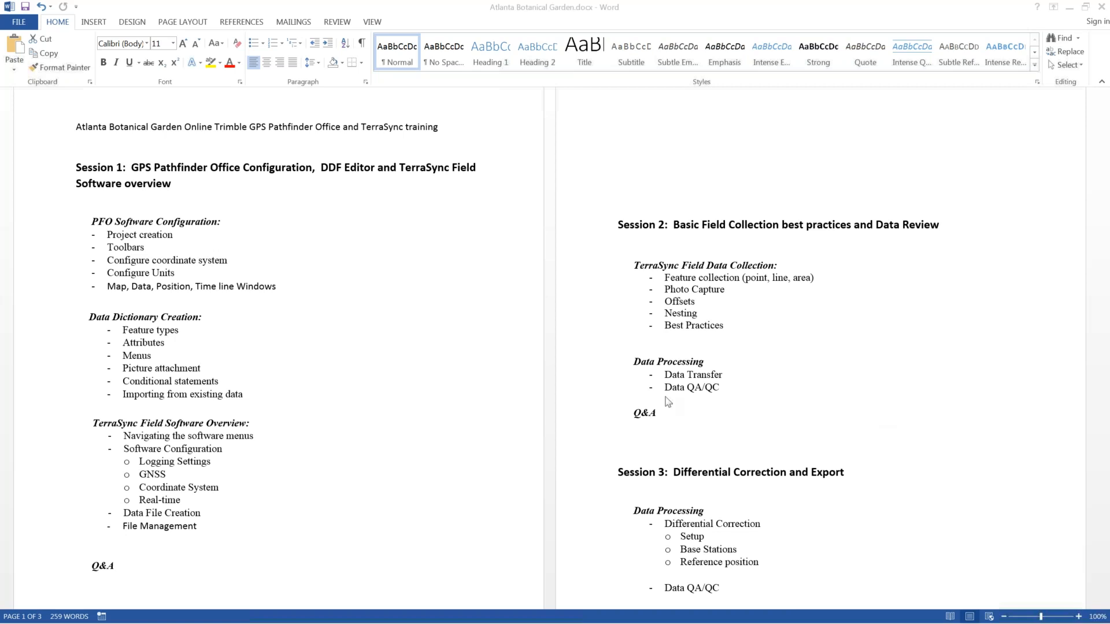
drag(215, 529, 152, 192)
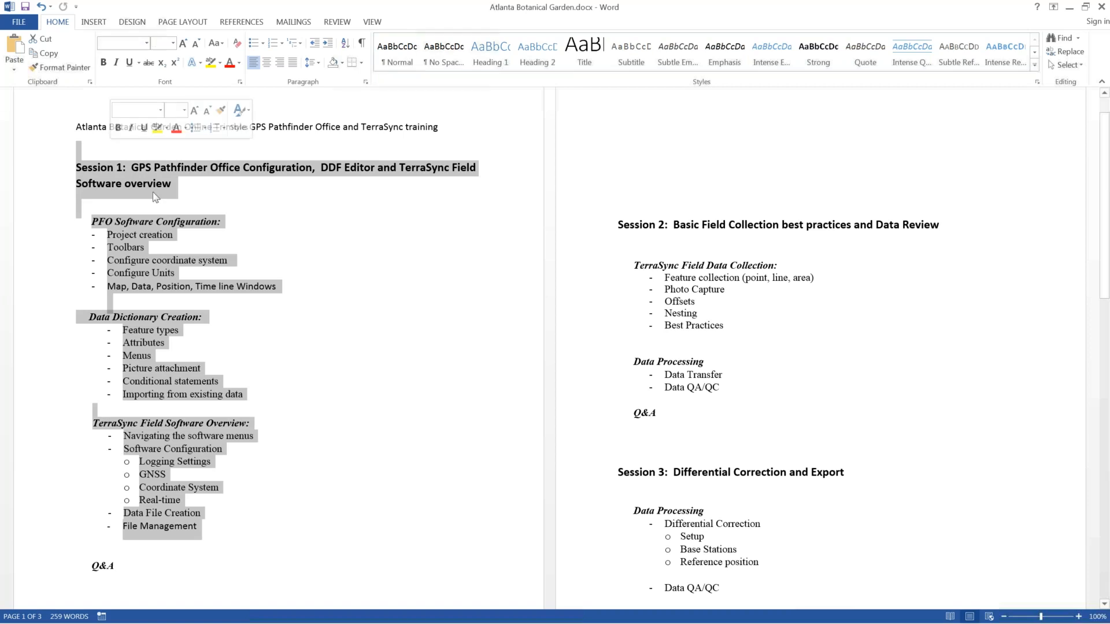
click(188, 203)
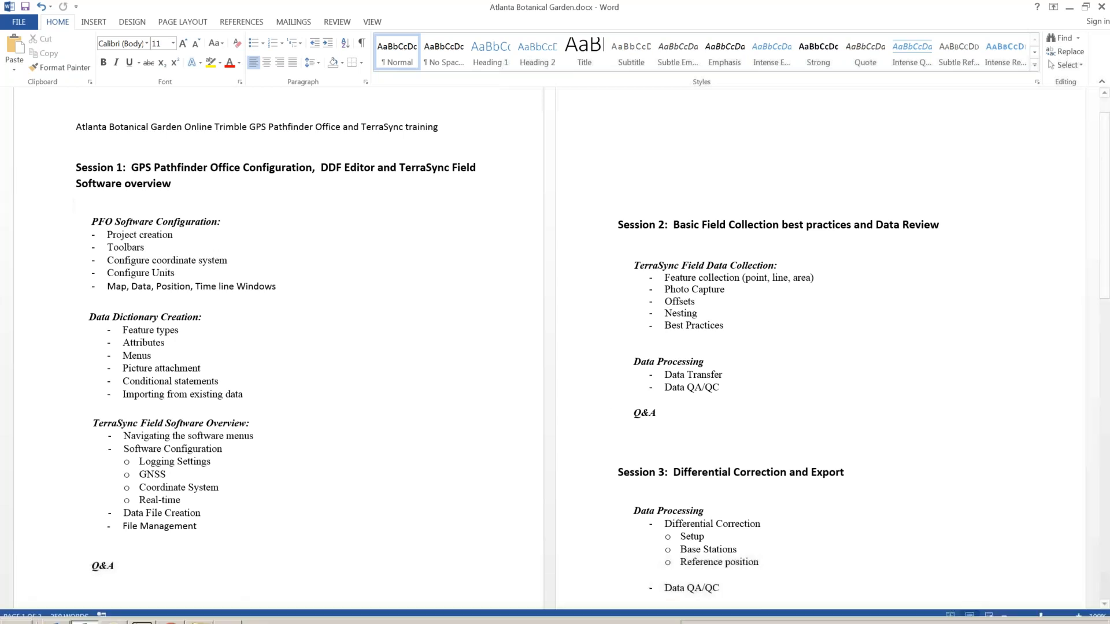
Step: Hide Word and open TerraSync's Data File Manager, briefly selecting Update Features first
click(1070, 11)
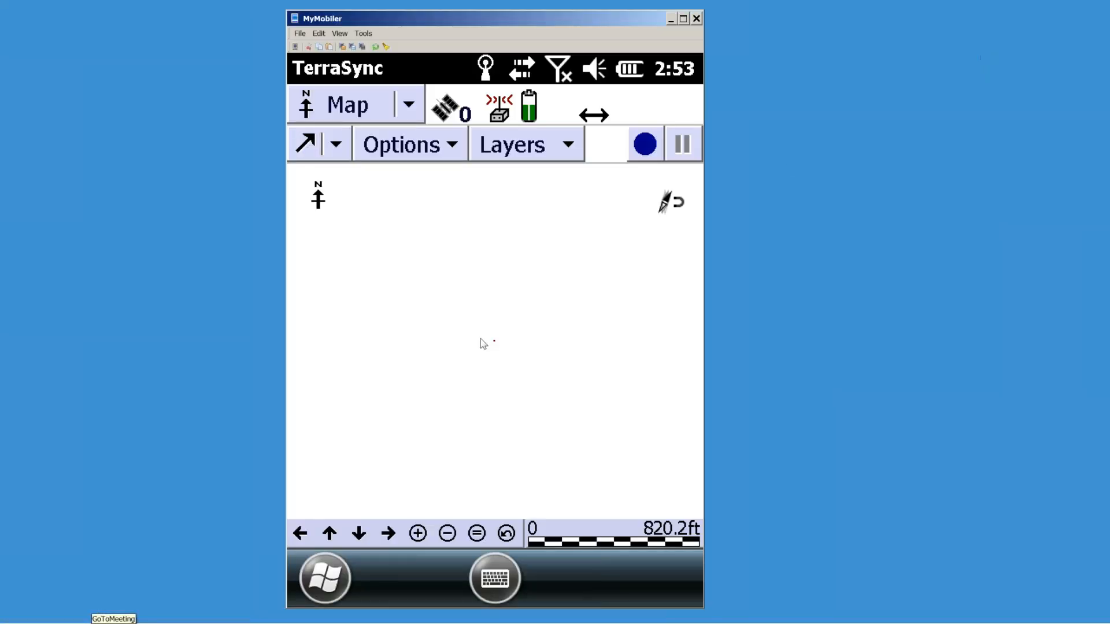
click(408, 105)
click(354, 200)
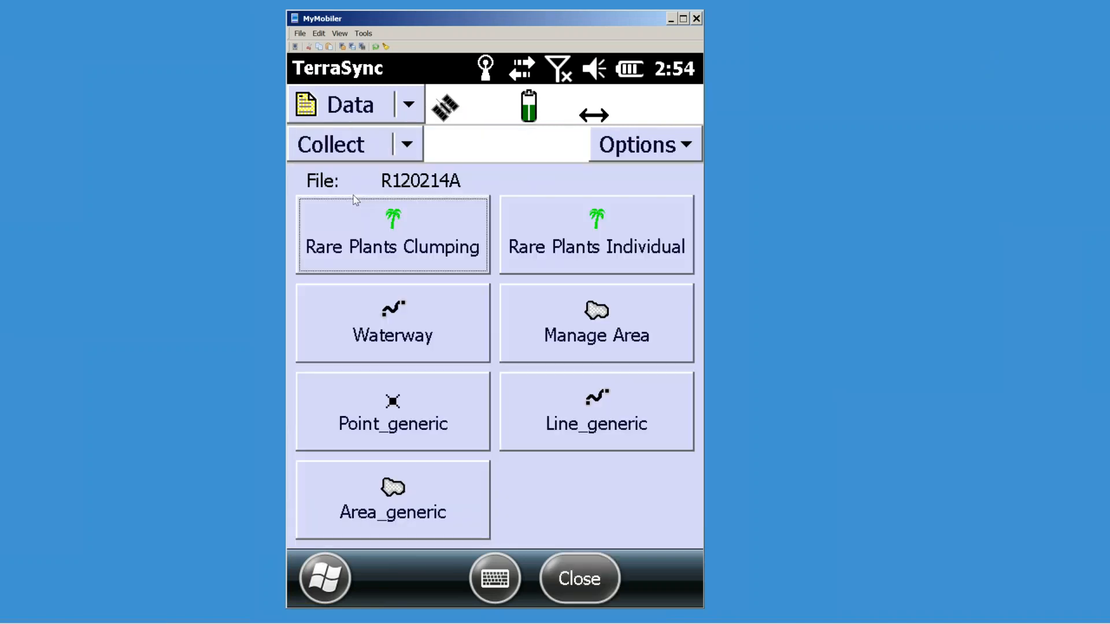
click(407, 149)
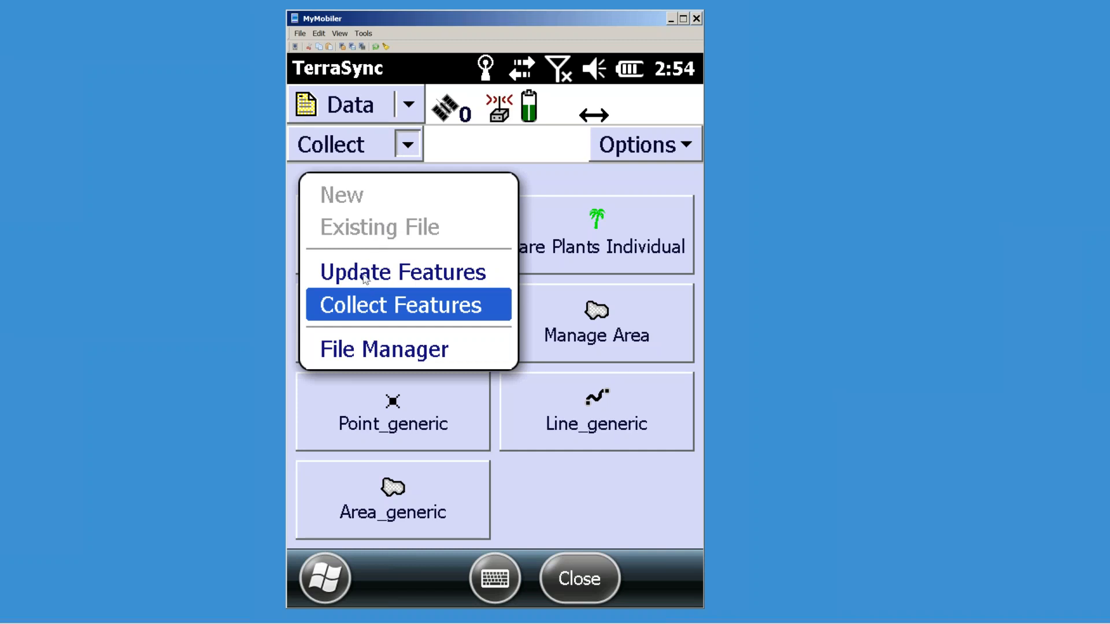
click(364, 276)
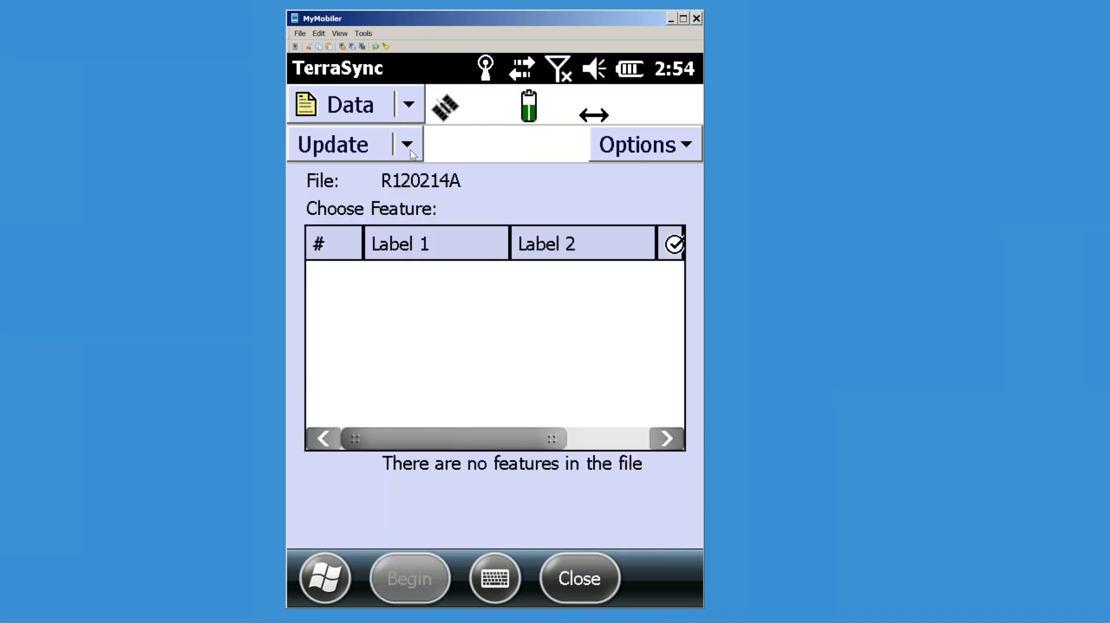
click(412, 149)
click(360, 346)
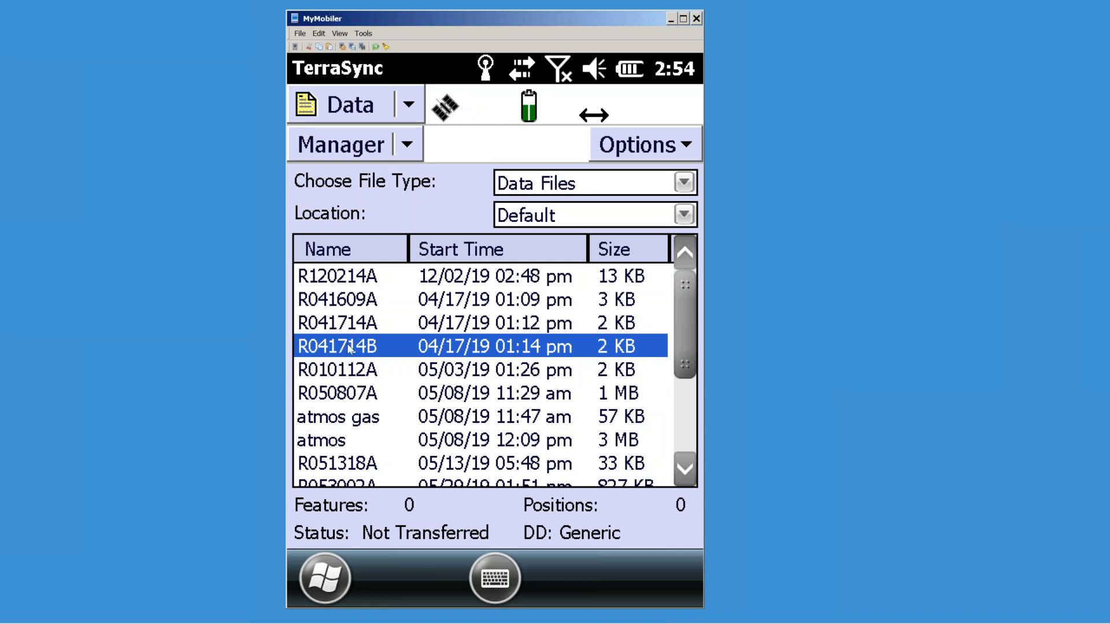
Step: Select the atmos data file (67 features, 372 positions) and open its Options menu
click(352, 324)
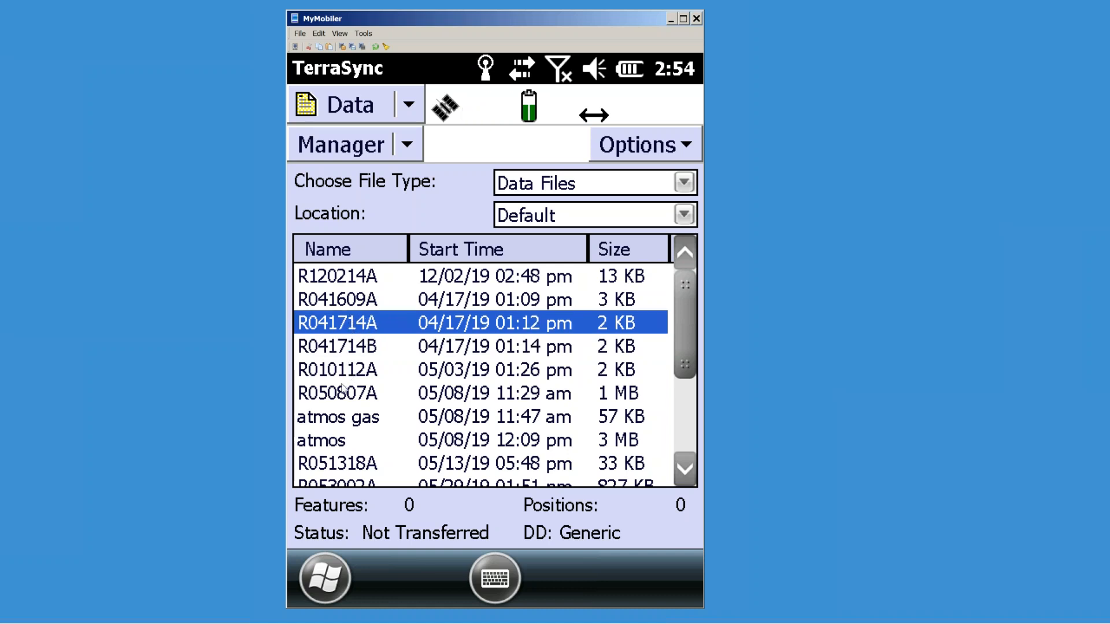
click(321, 442)
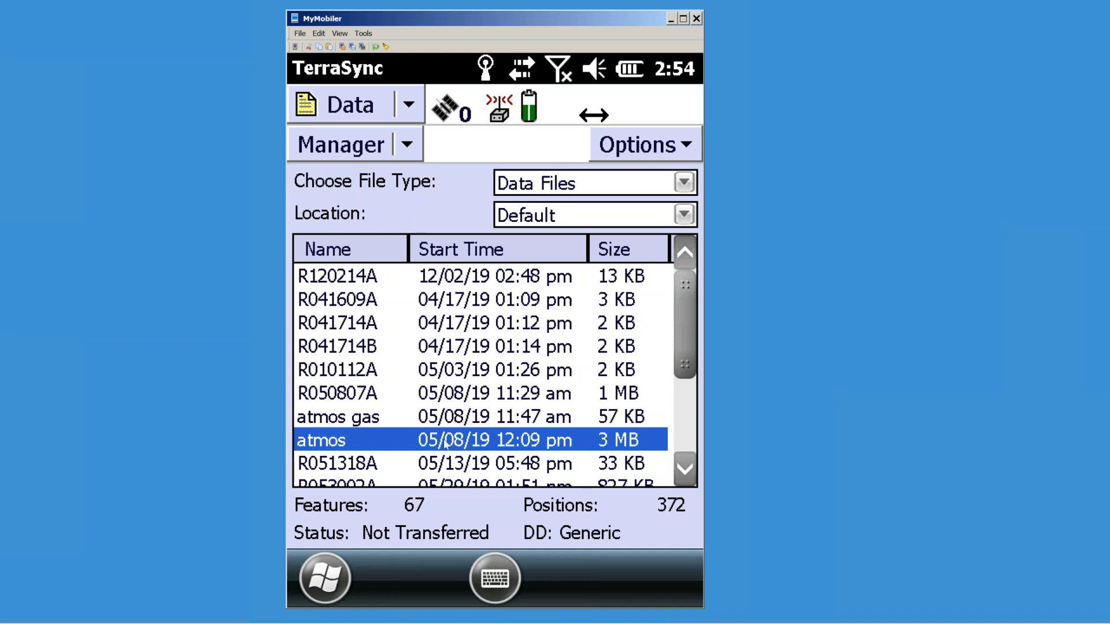
click(677, 156)
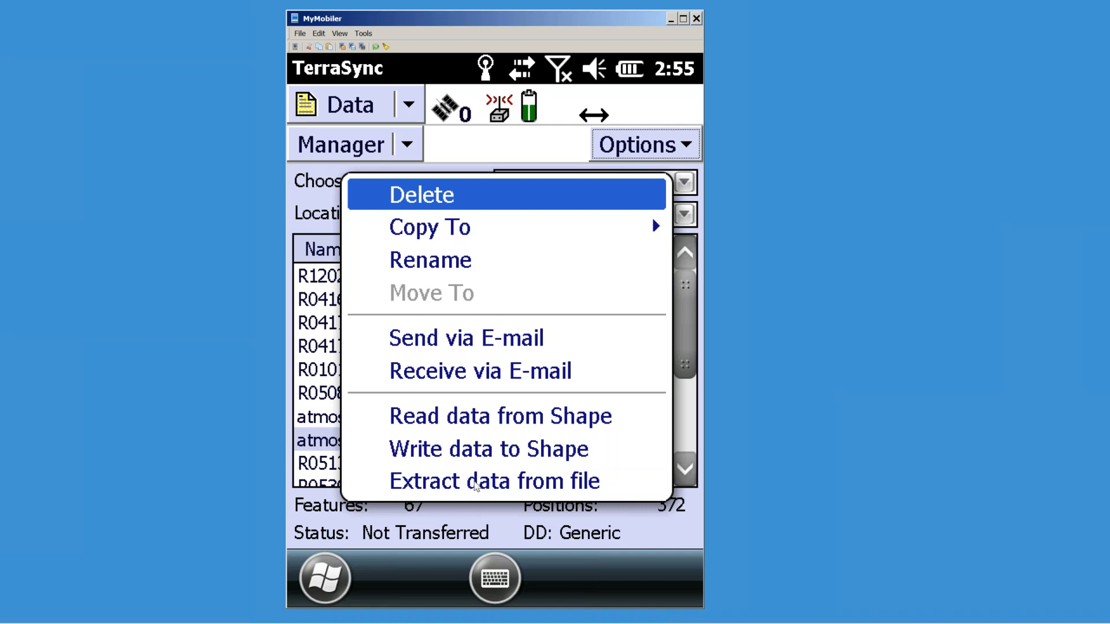
Step: Extract the atmos data into atmos_split, leaving updated features out
click(478, 486)
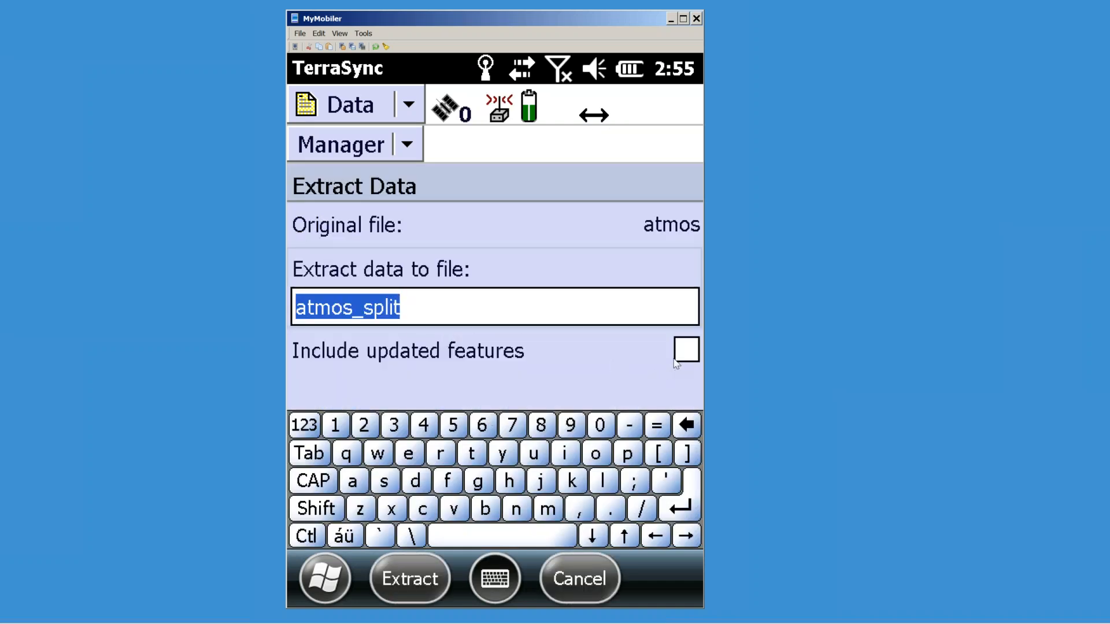
click(687, 350)
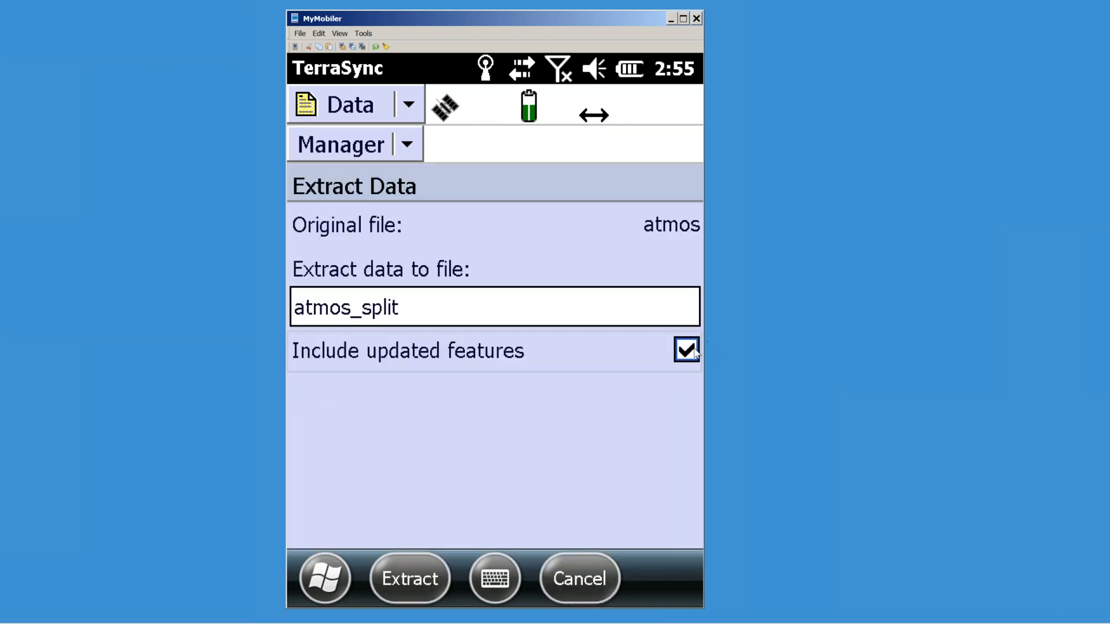
click(688, 350)
click(425, 579)
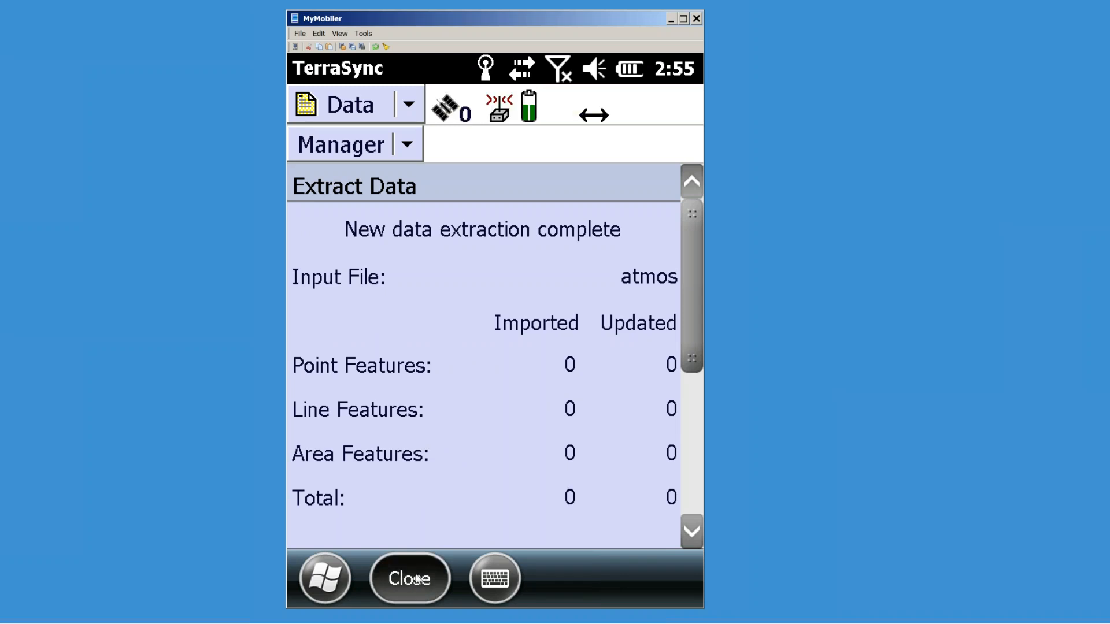
click(416, 578)
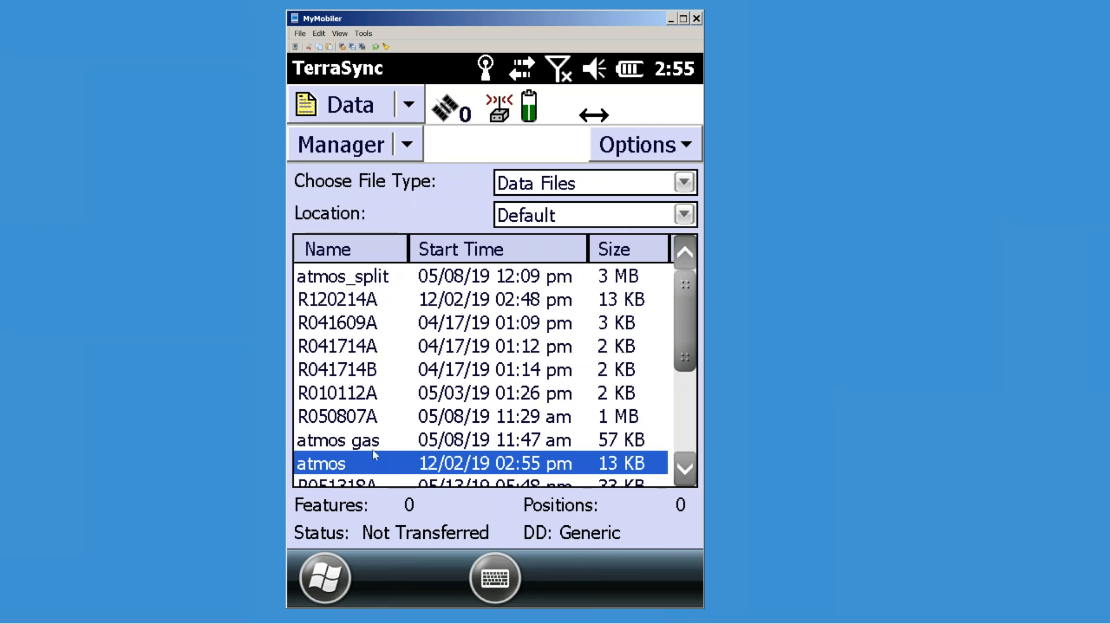
click(408, 105)
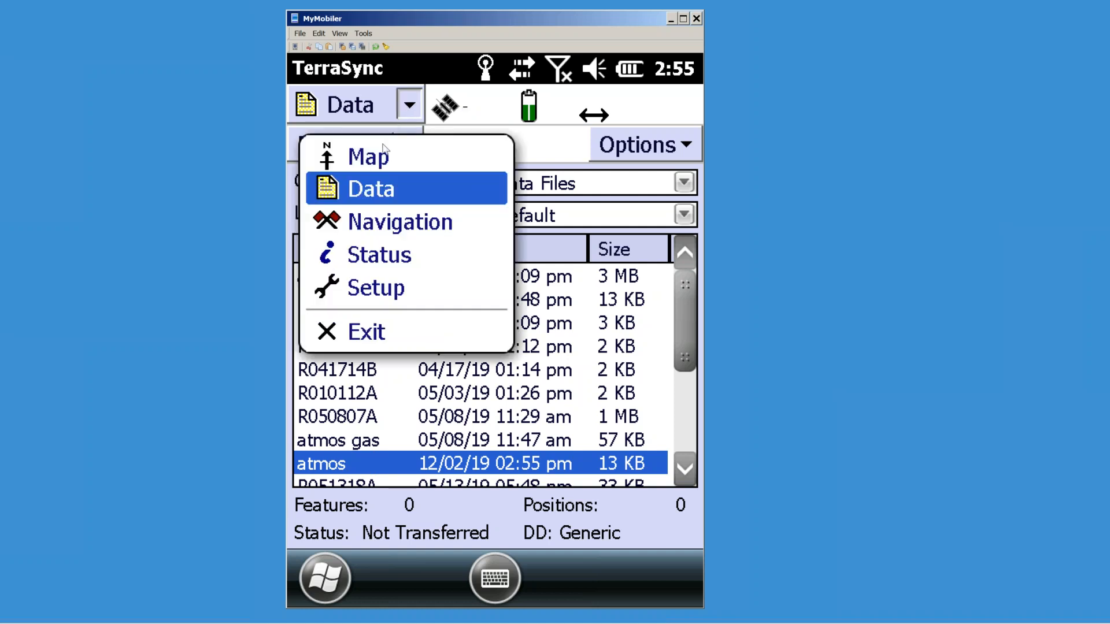
Step: Show the Map with atmos gas as a background data file and zoom to its extents
click(373, 164)
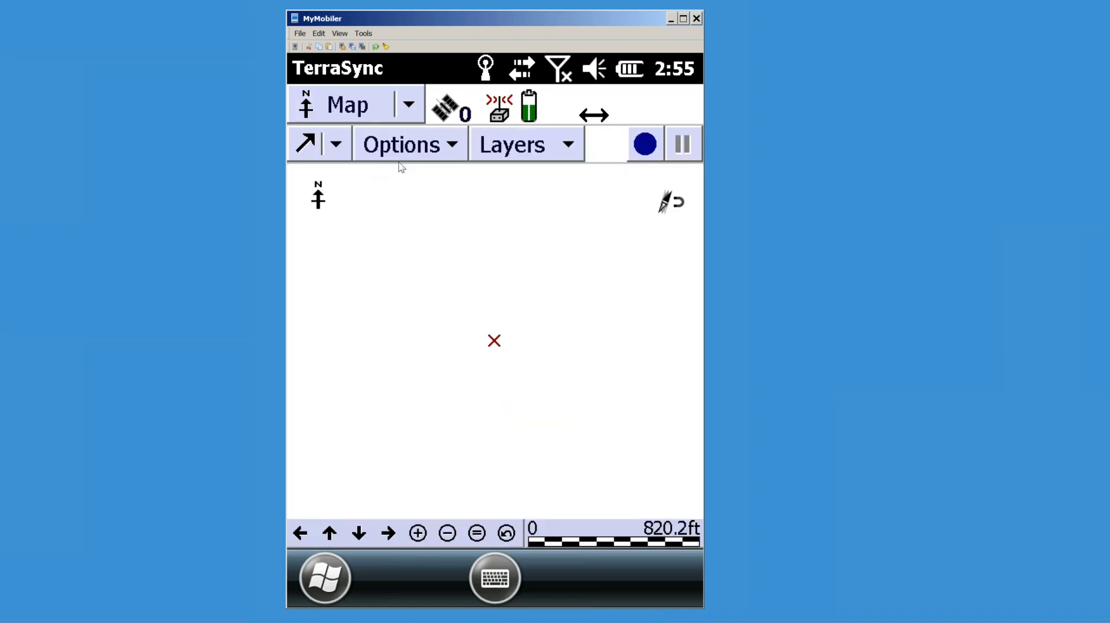
click(451, 157)
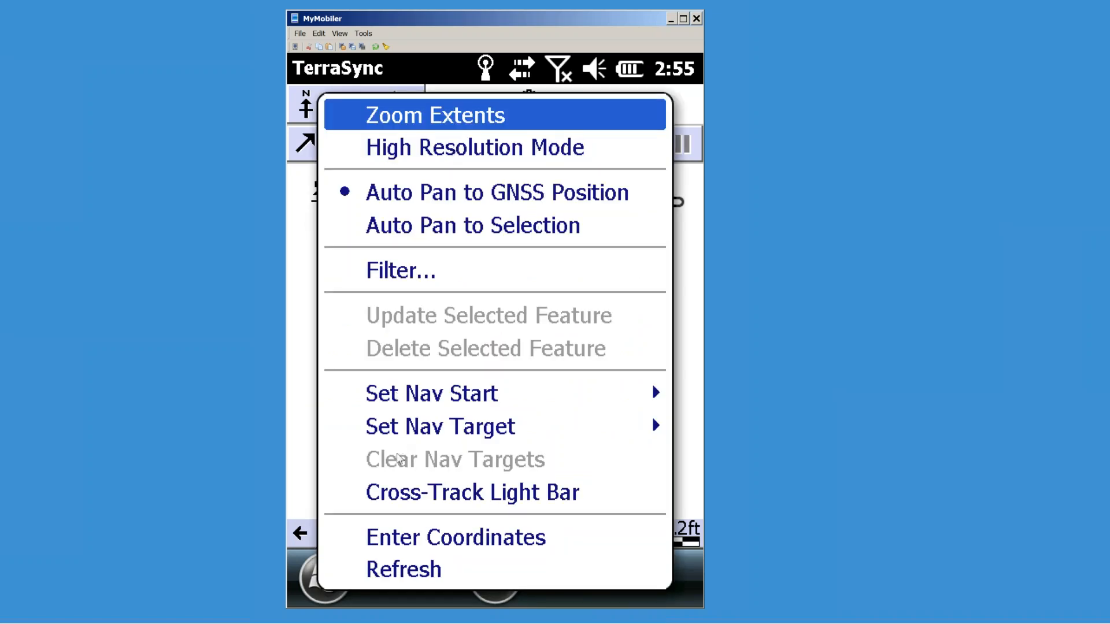
click(306, 262)
click(521, 144)
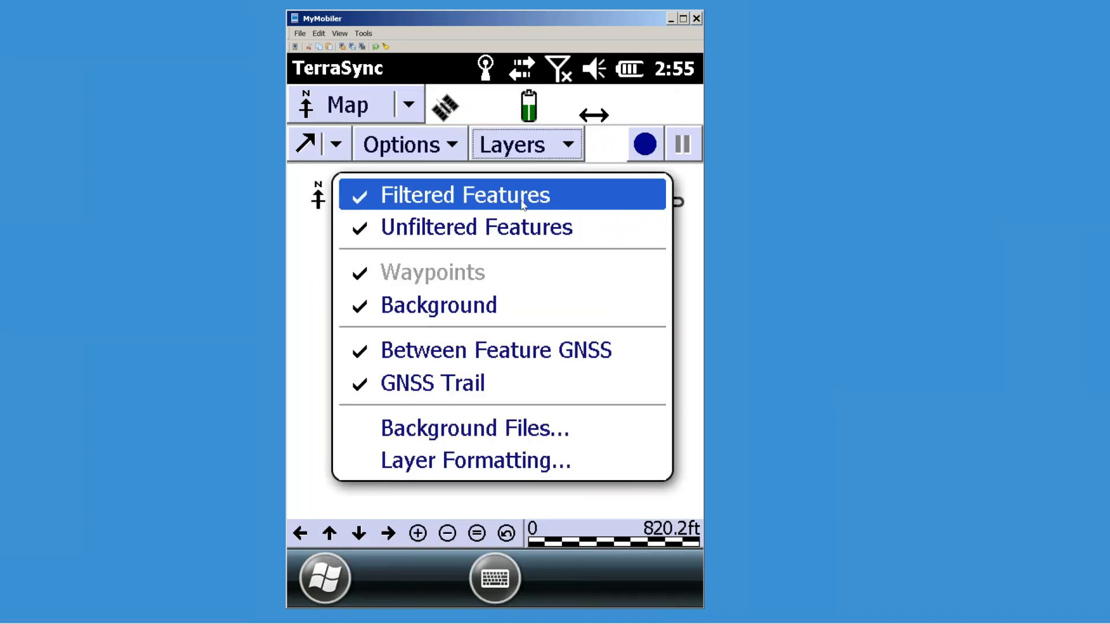
click(414, 435)
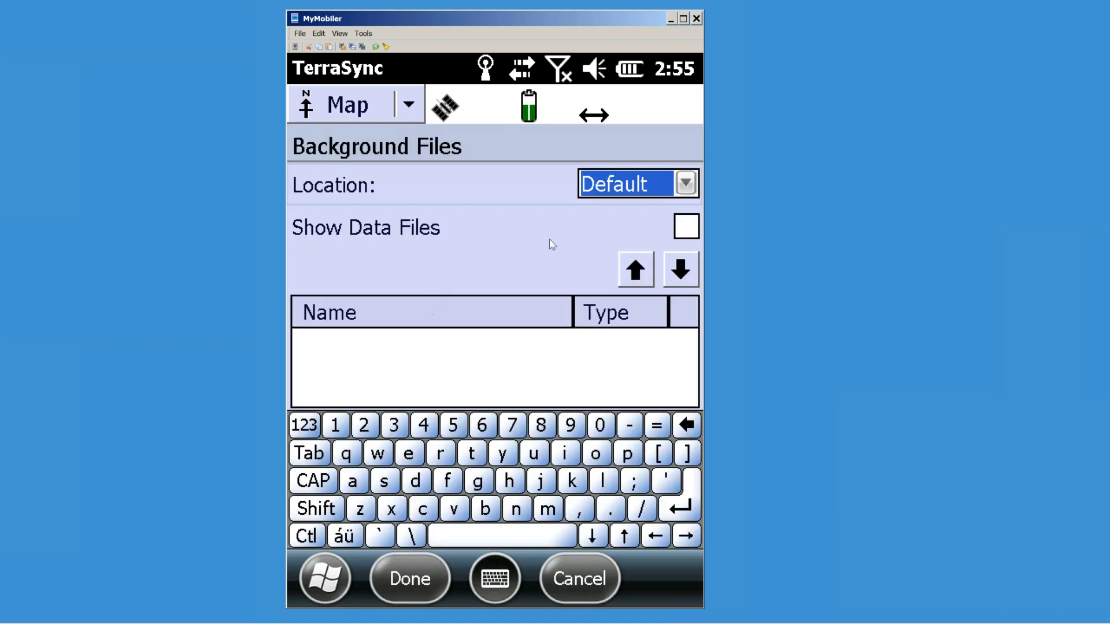
click(685, 228)
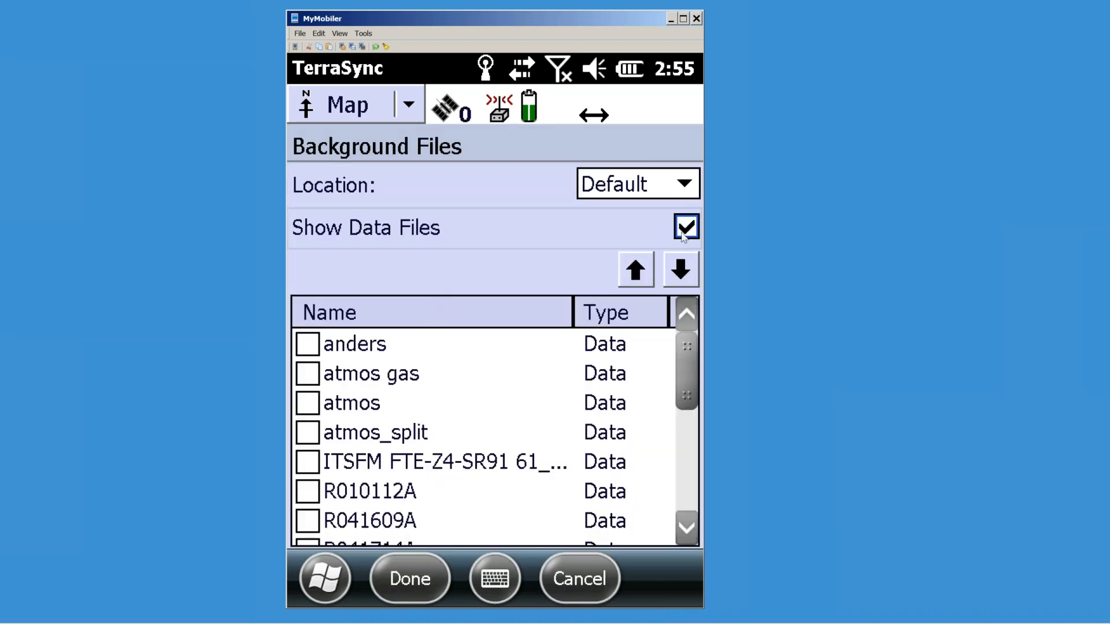
click(308, 378)
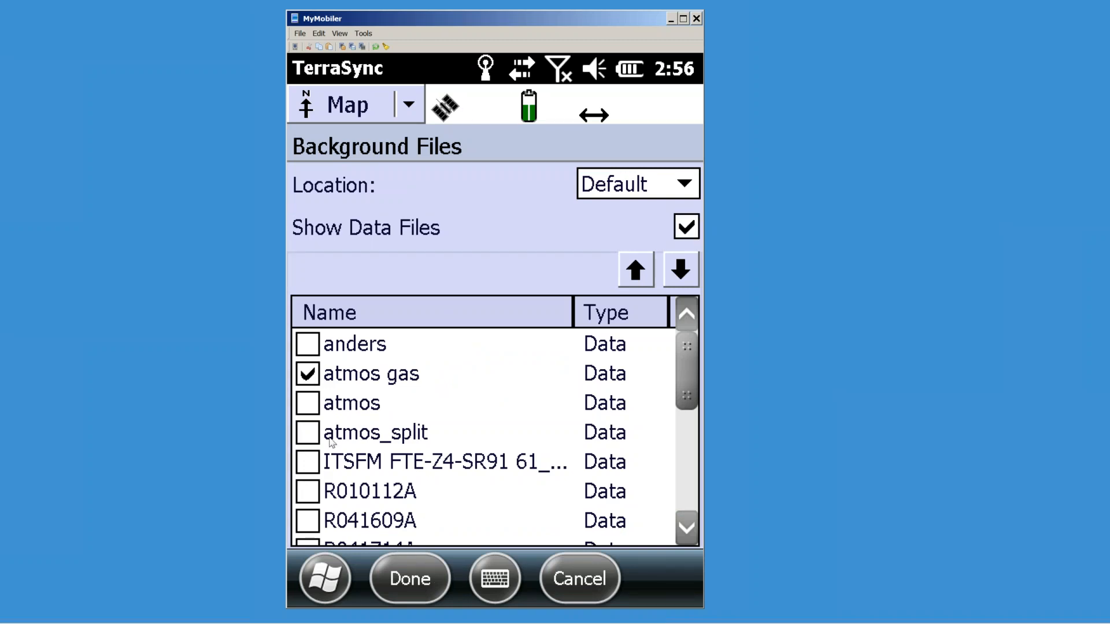
click(421, 585)
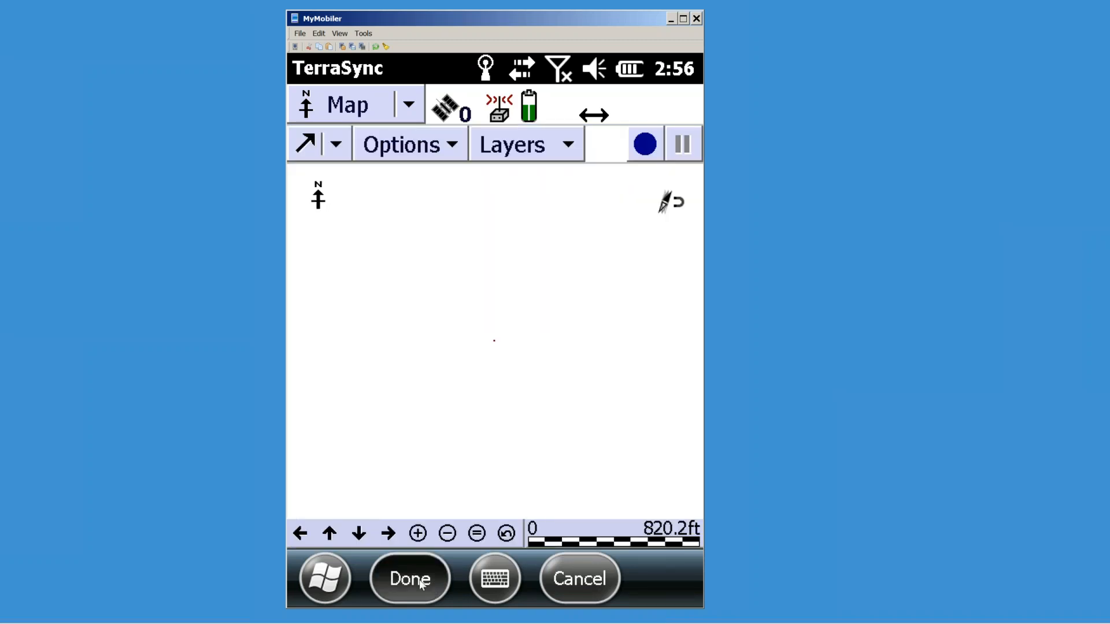
click(475, 535)
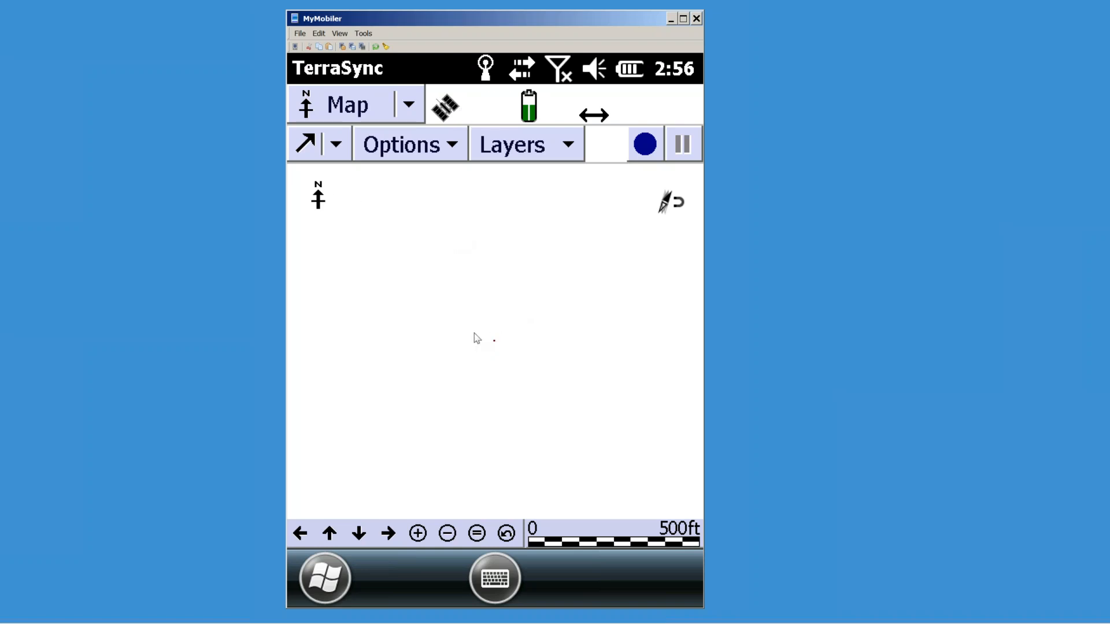
click(409, 104)
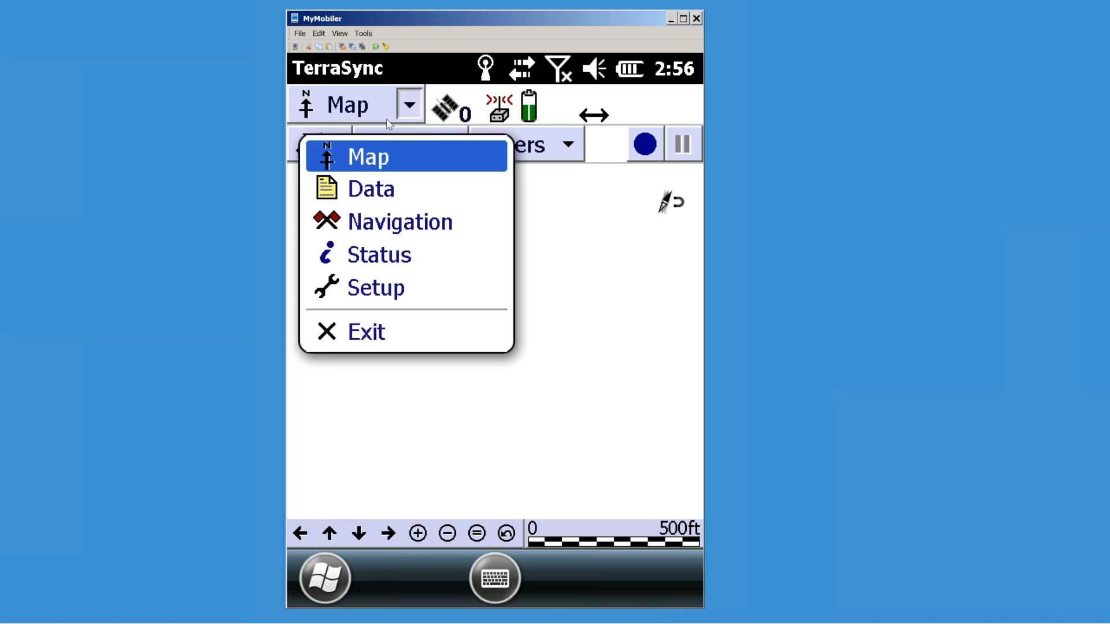
click(366, 289)
click(638, 149)
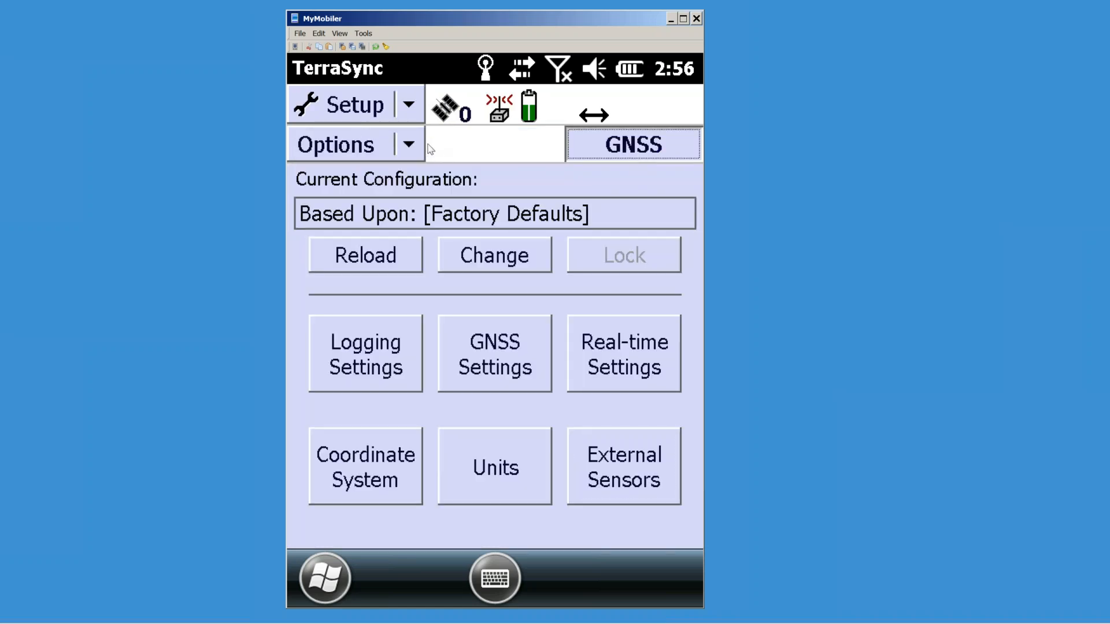
click(409, 106)
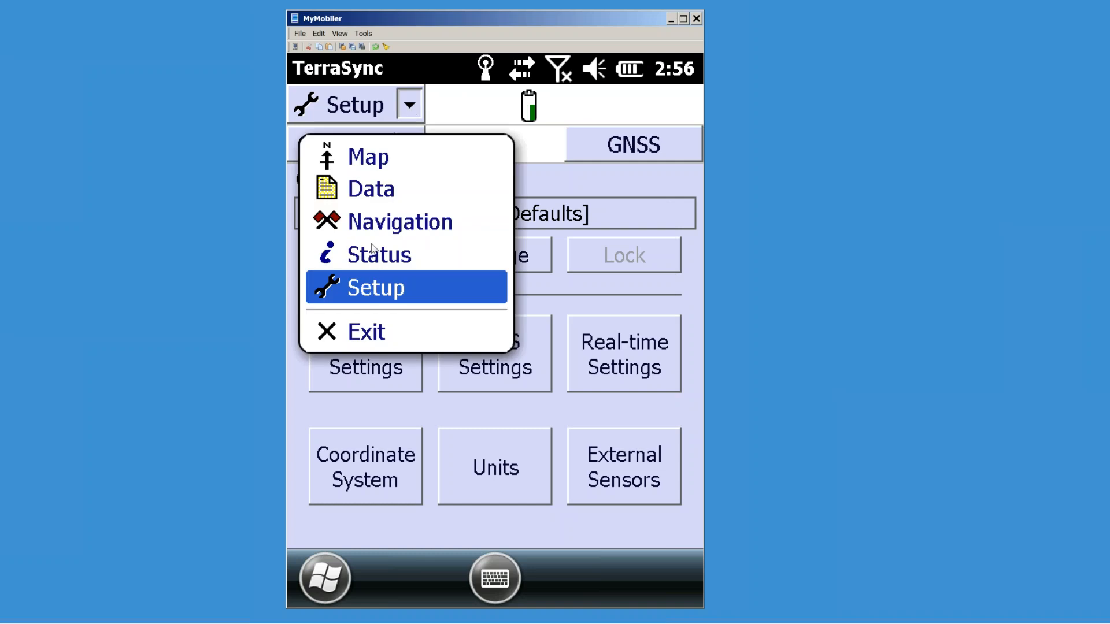
click(370, 160)
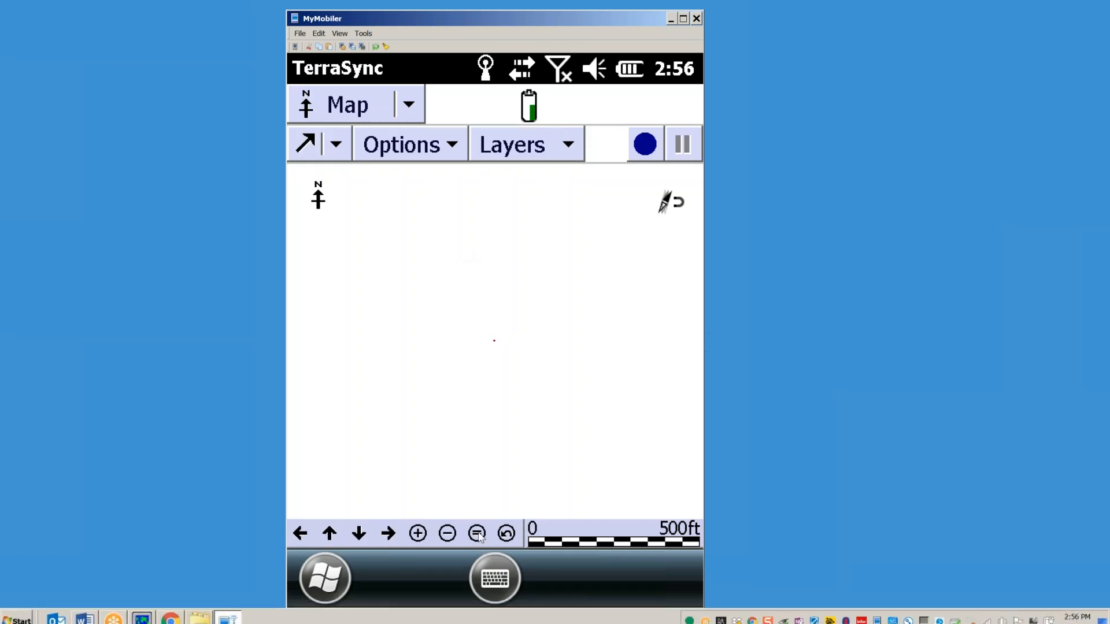
click(477, 534)
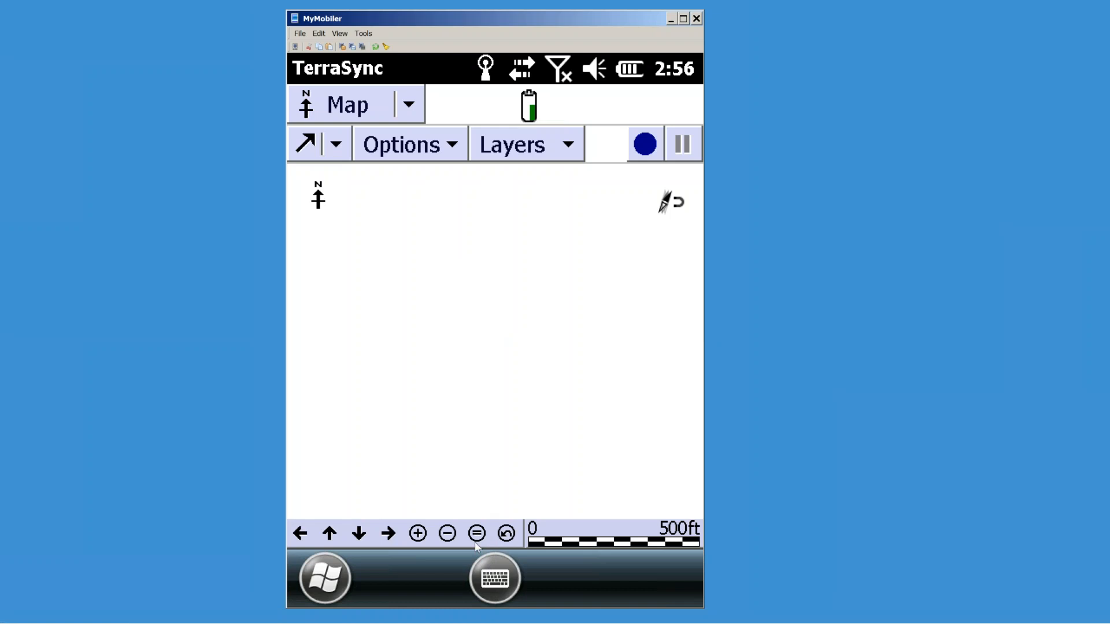
click(476, 534)
click(409, 105)
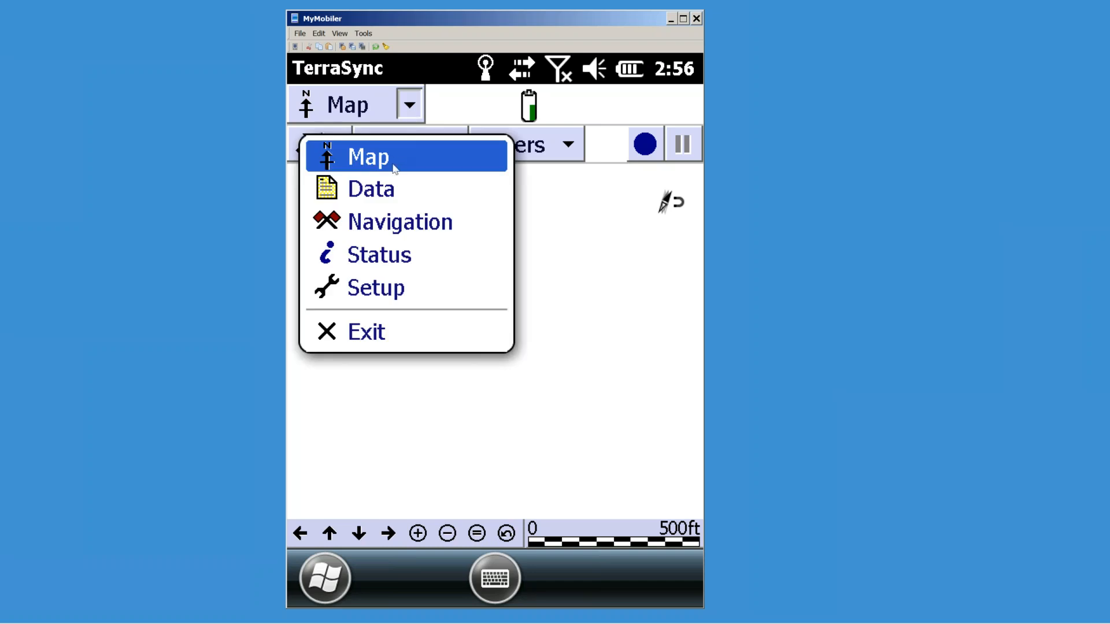
click(569, 152)
click(568, 152)
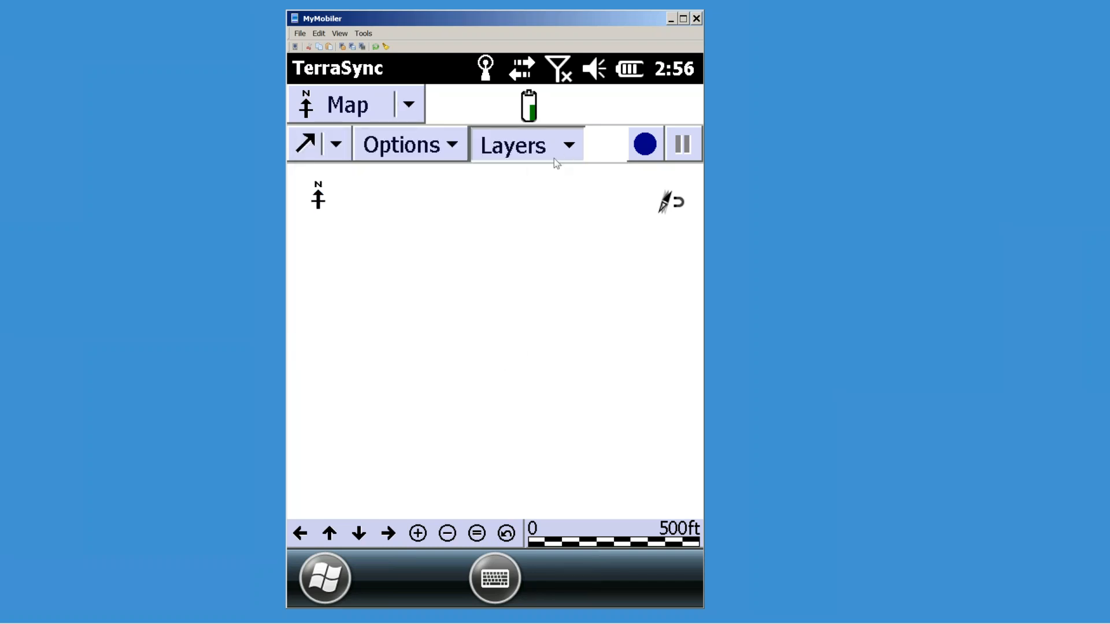
Step: Replace atmos gas with the anders data file as map background and zoom to all features
click(420, 433)
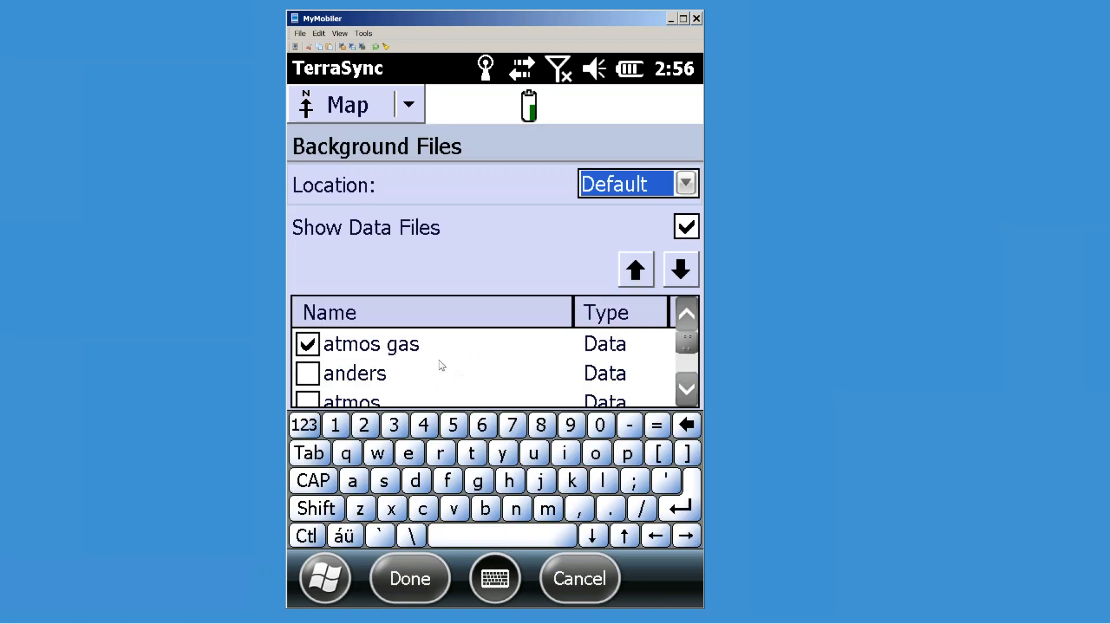
click(309, 345)
click(308, 374)
click(423, 585)
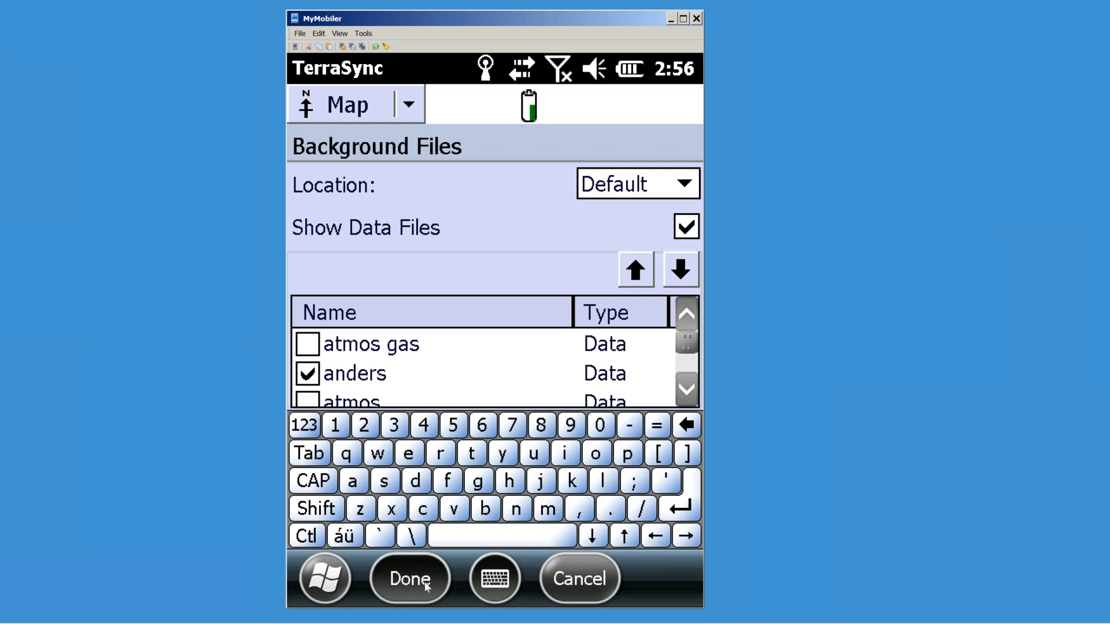
click(477, 534)
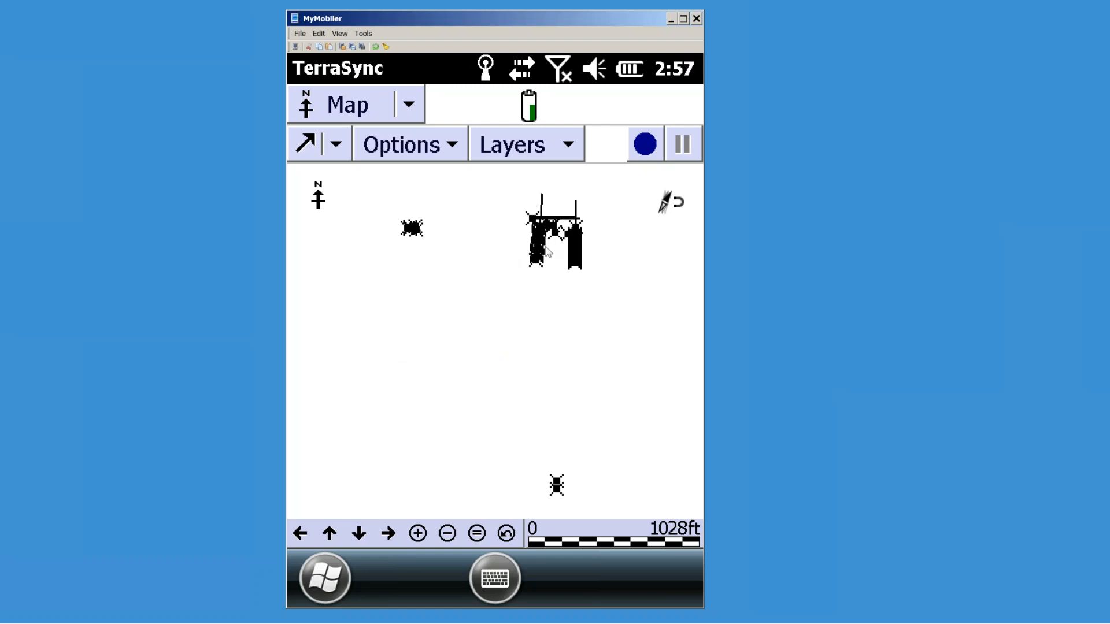
Step: Close the TerraSync data file and exit TerraSync from the Map section, confirming with Yes
click(564, 147)
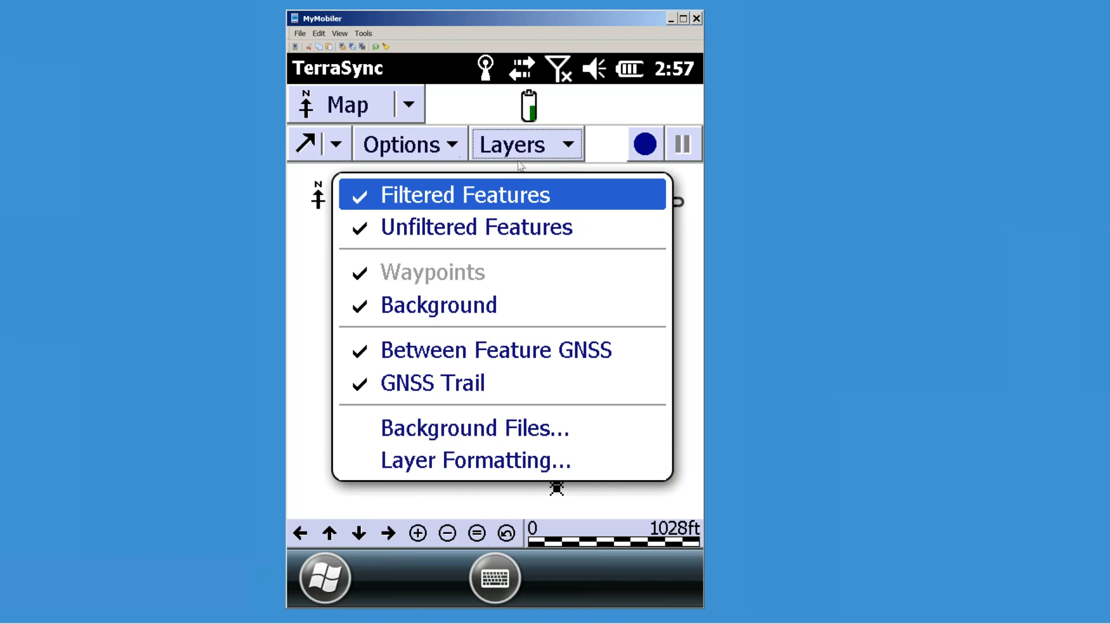
click(467, 109)
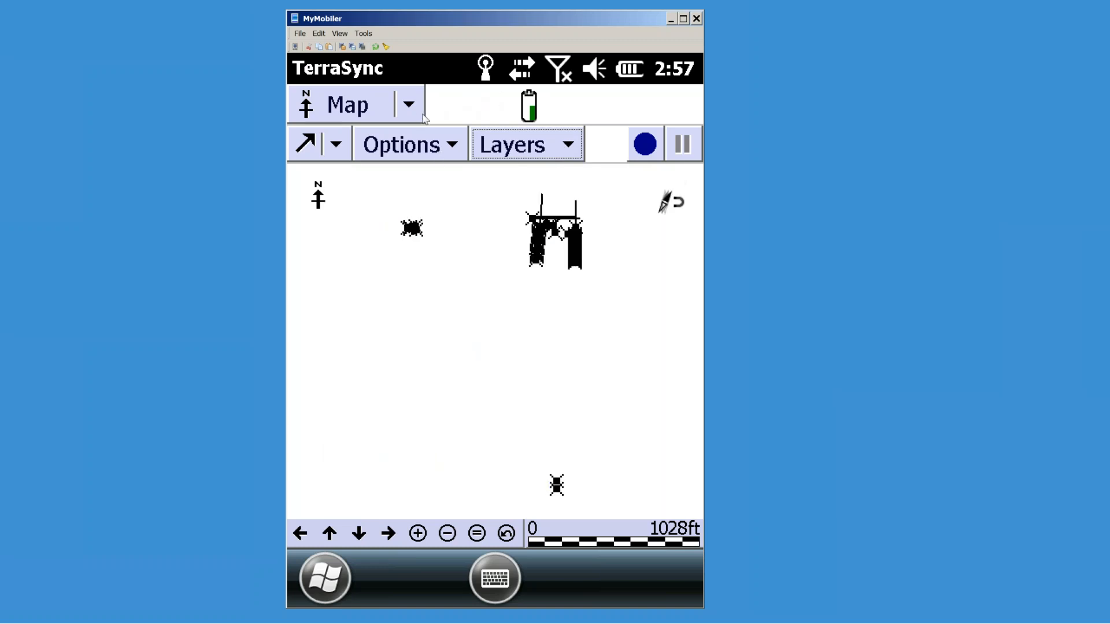
click(410, 106)
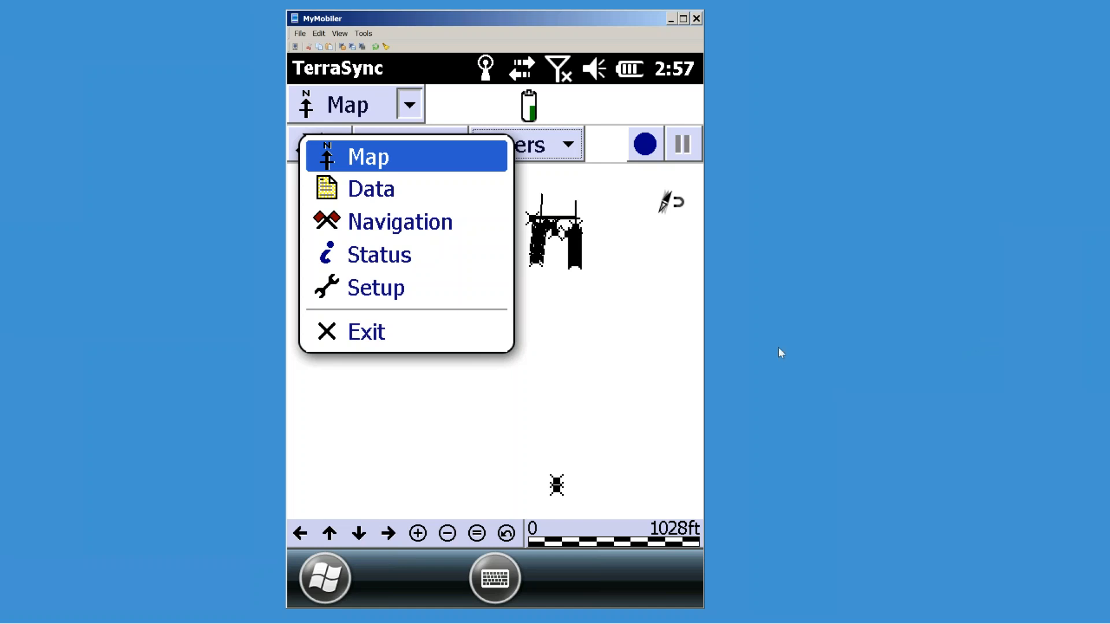
click(379, 336)
click(434, 382)
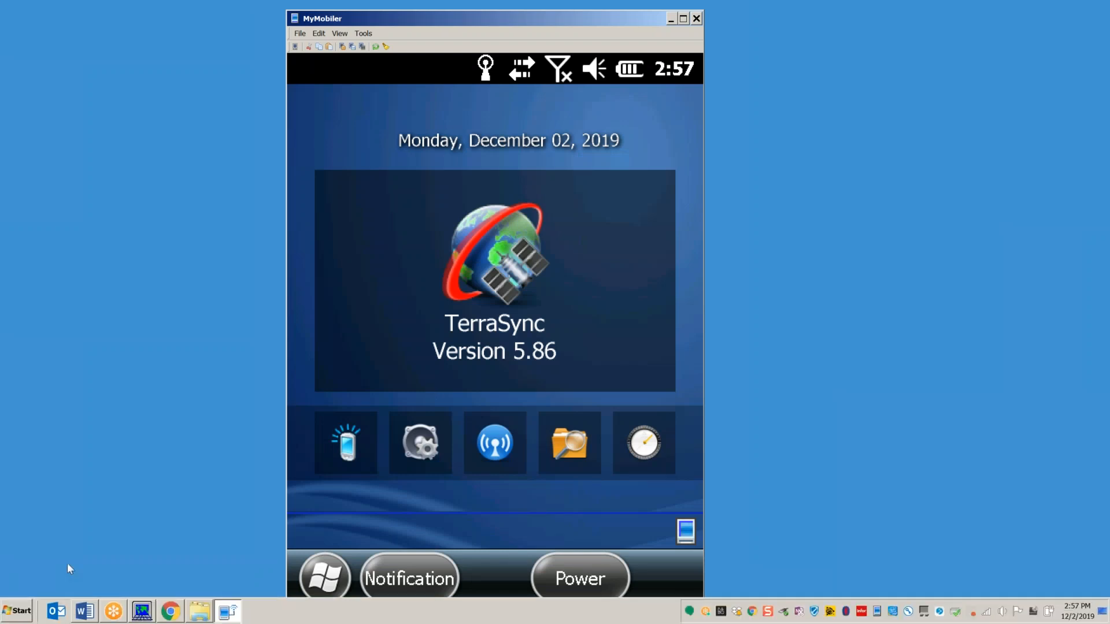
Step: Switch to the Atlanta Botanical Garden.docx outline in Word and scroll down through it
click(84, 611)
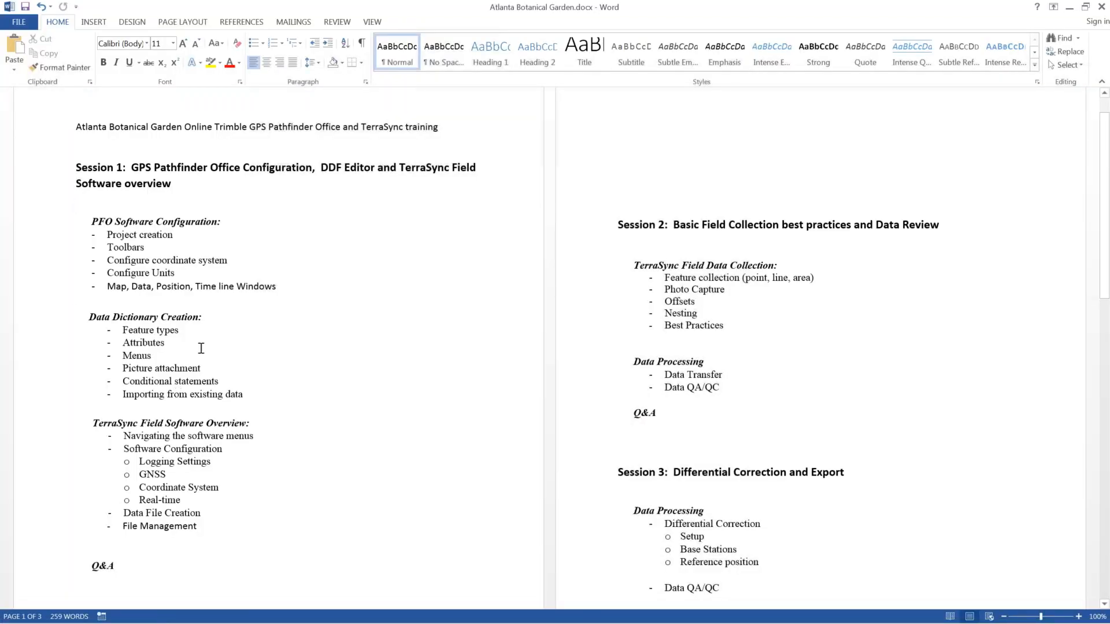
scroll(223, 451, down, 7)
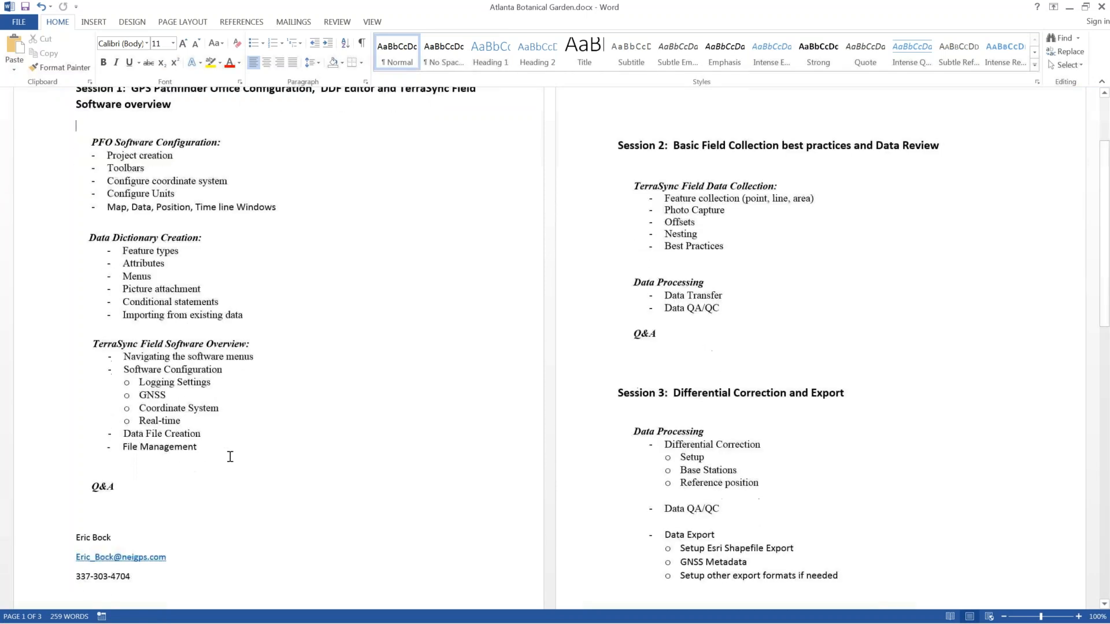
scroll(607, 399, down, 4)
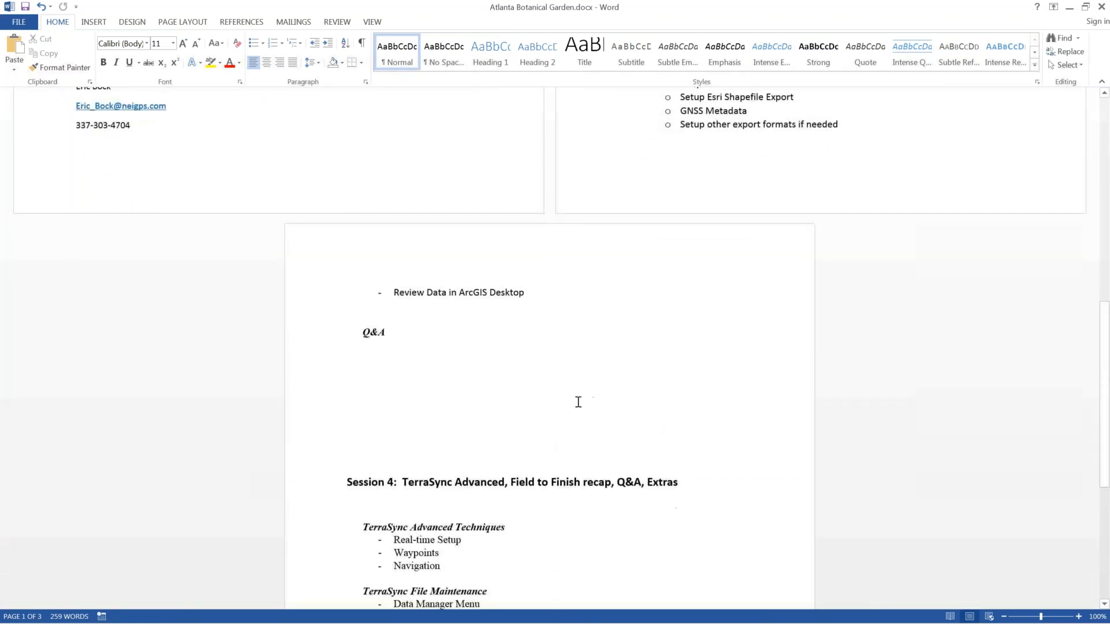
scroll(471, 384, down, 3)
drag(510, 523, 376, 367)
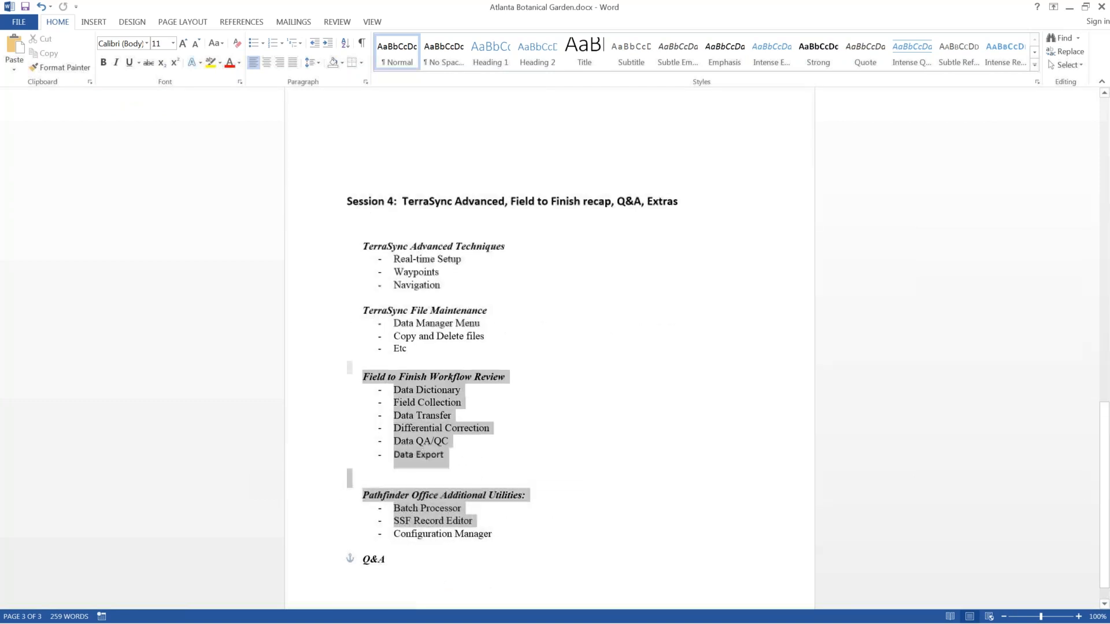
click(634, 441)
Step: Select the Session 4 heading line, then scroll back up to page 1
drag(347, 202, 629, 221)
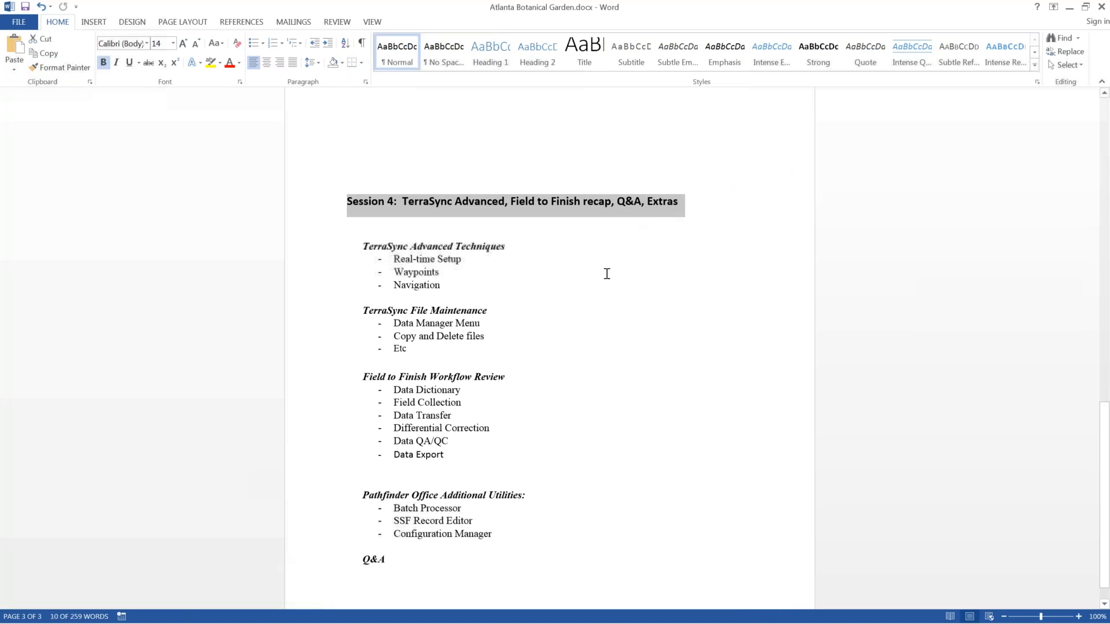
scroll(582, 283, up, 2)
scroll(585, 280, up, 3)
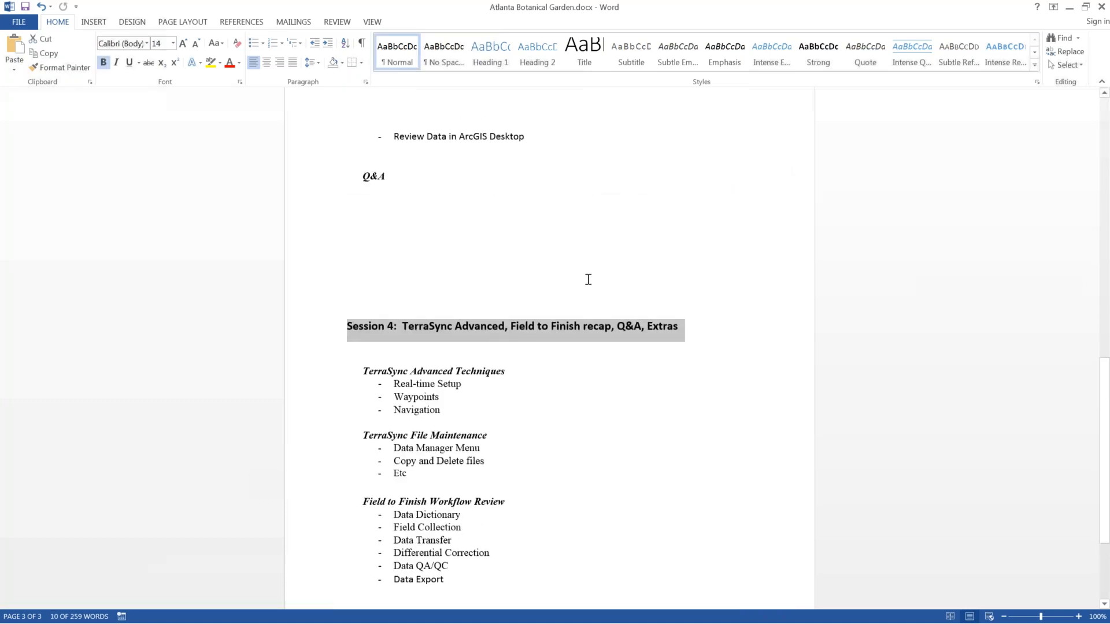
key(Delete)
scroll(551, 273, up, 5)
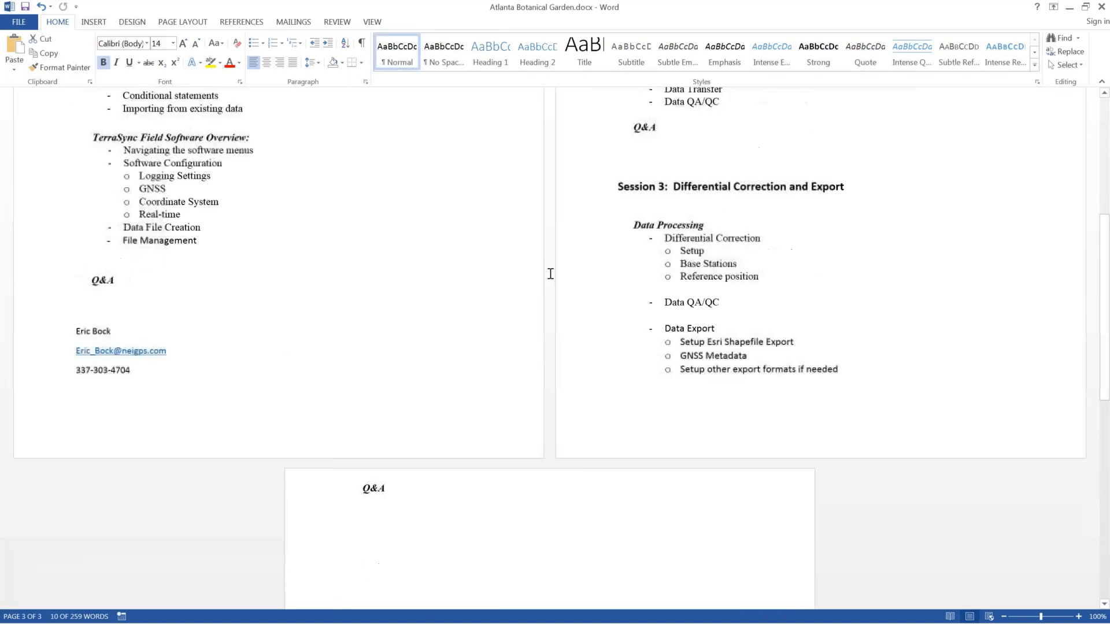
scroll(550, 274, up, 1)
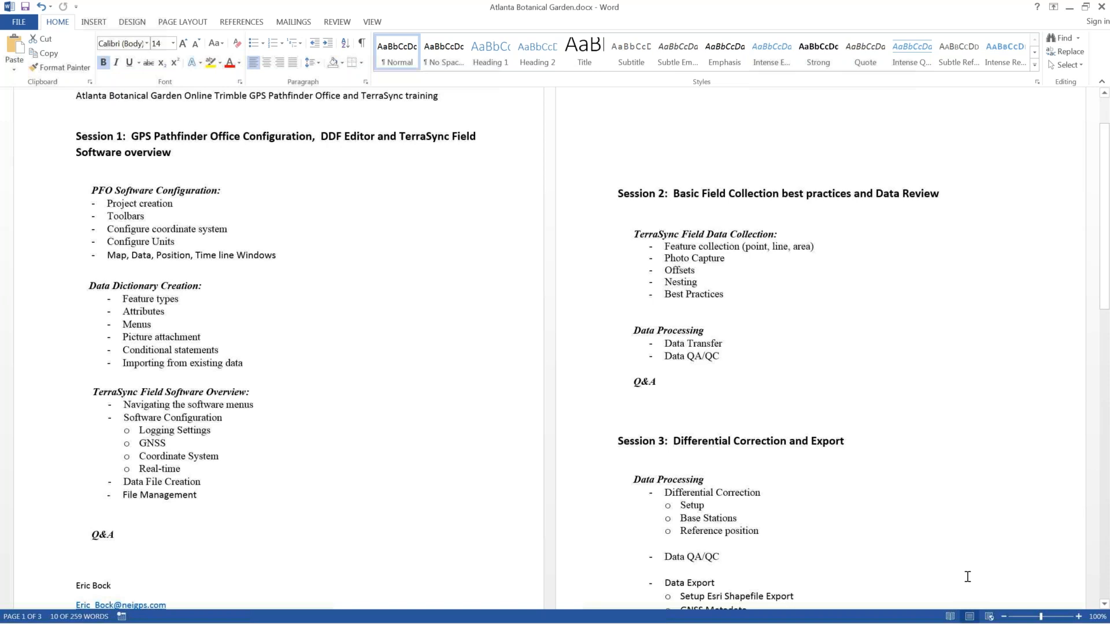
Step: Remove the hyperlink from the e-mail address under Session 1, making it plain text
click(375, 518)
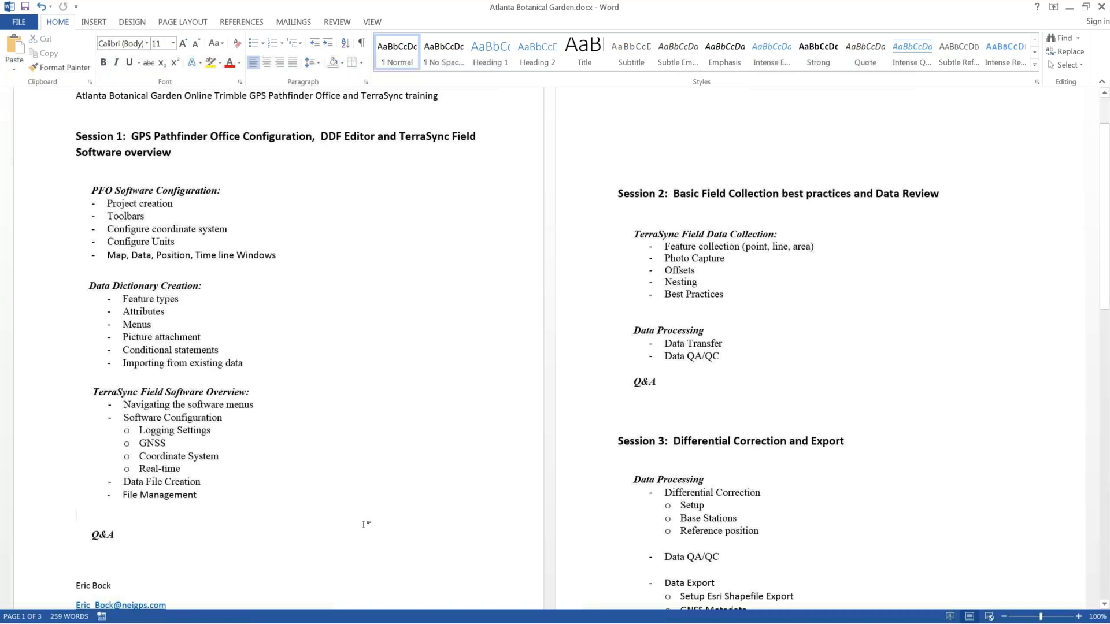
scroll(364, 524, down, 1)
scroll(364, 525, down, 2)
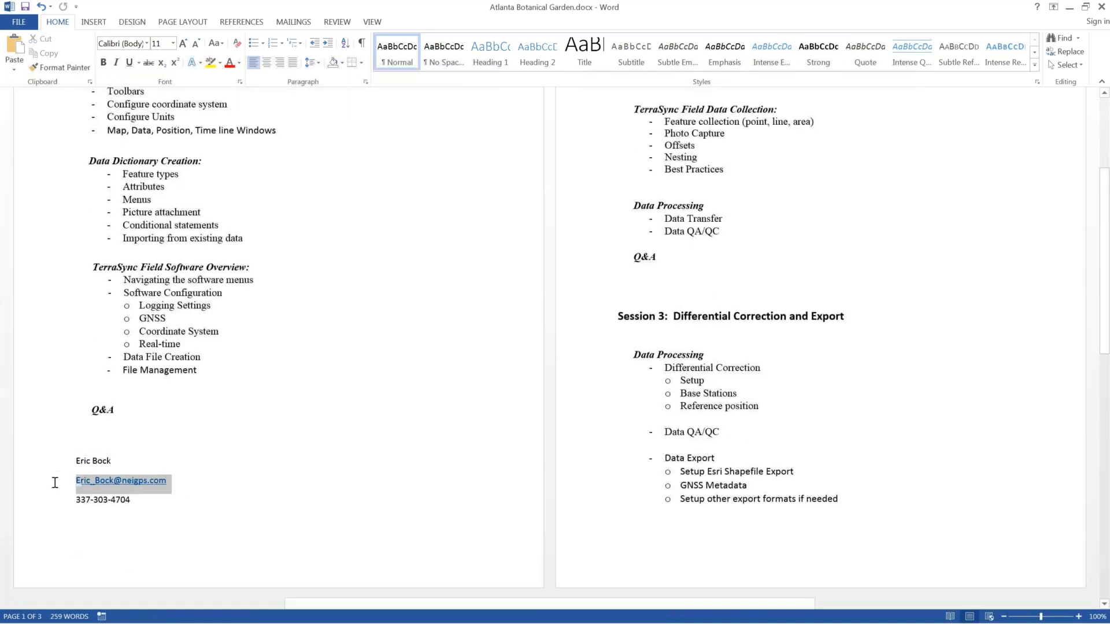
right_click(143, 487)
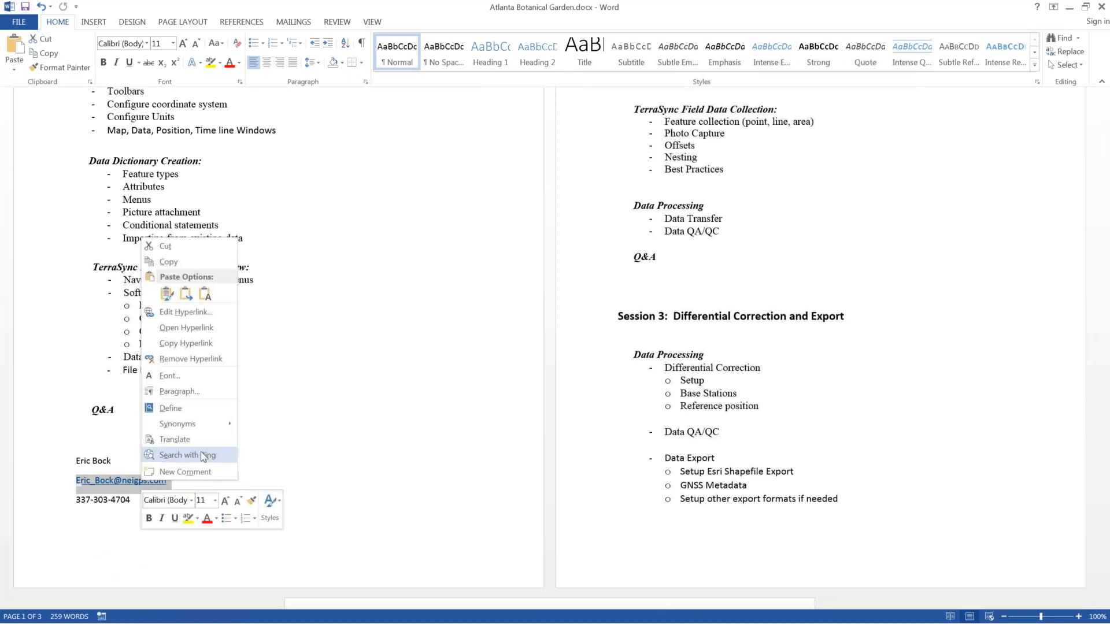
click(200, 360)
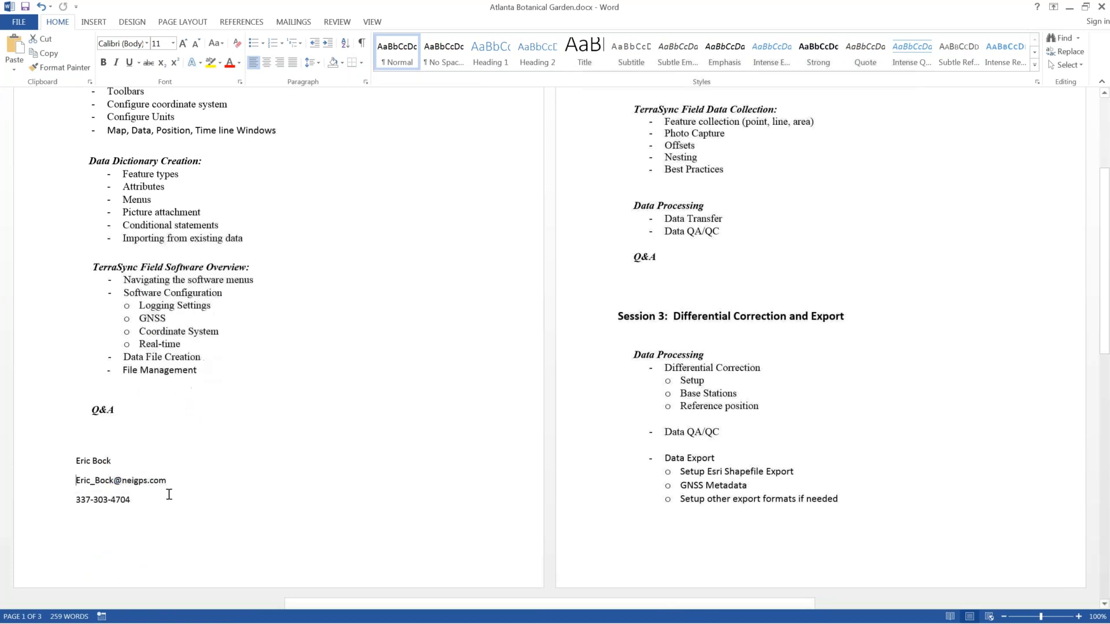
Step: Set the three Session 1 contact lines to 14 pt font size
drag(184, 485, 76, 481)
drag(148, 508, 81, 453)
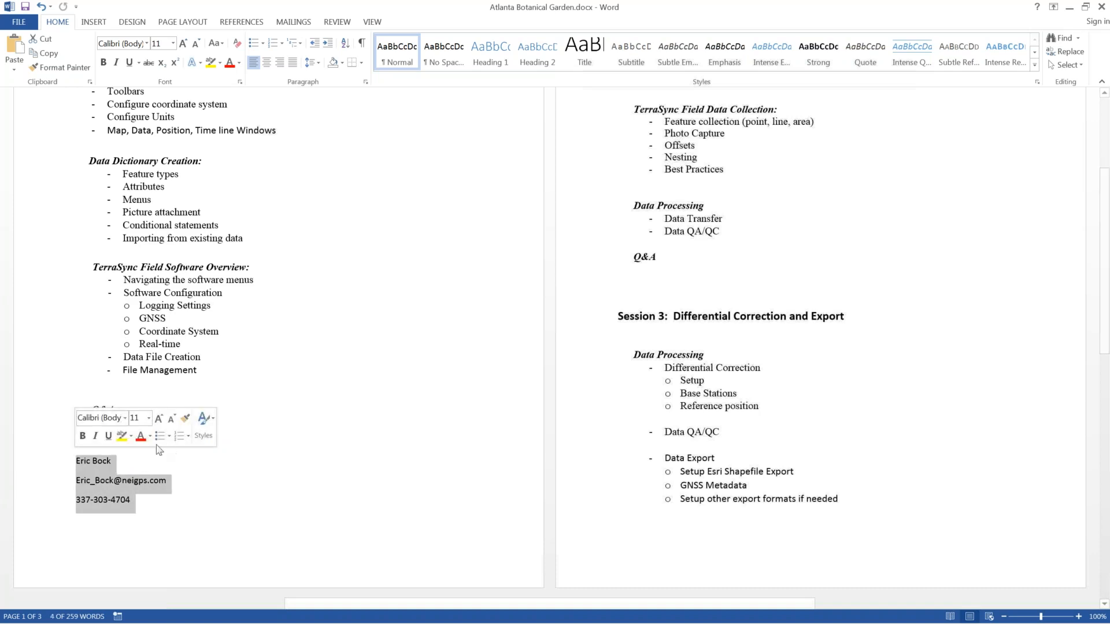
click(149, 418)
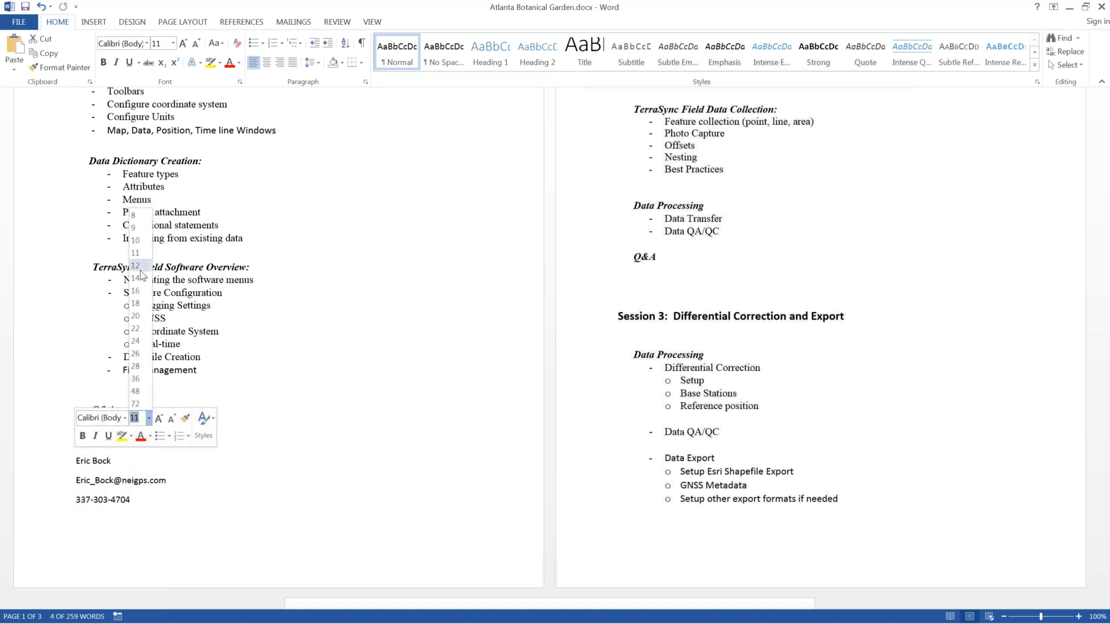
click(135, 278)
click(250, 507)
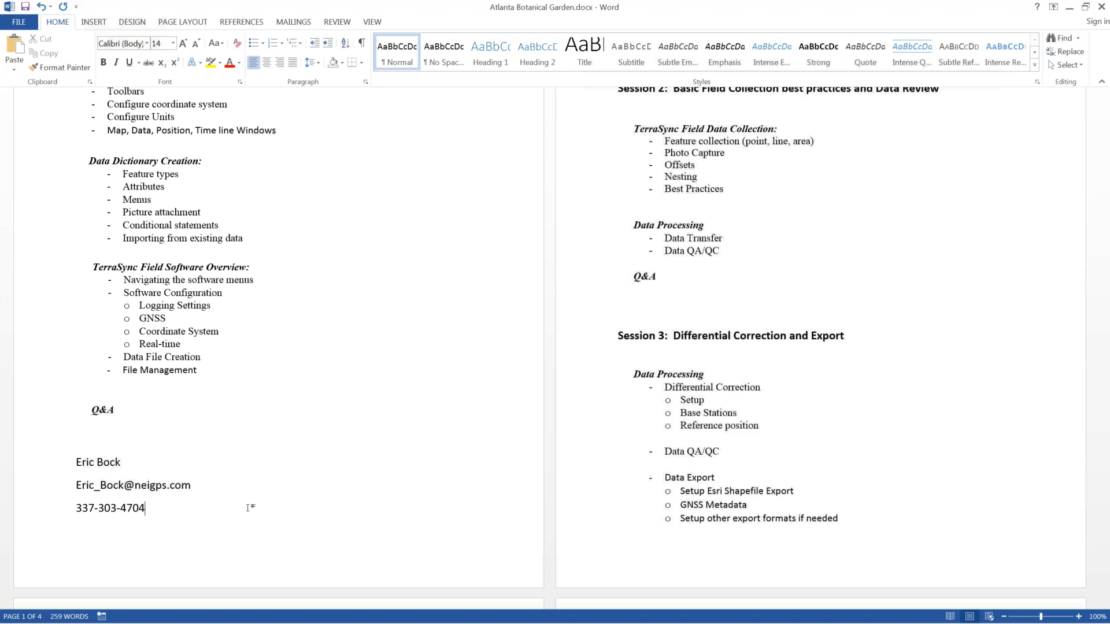
mouse_move(93, 622)
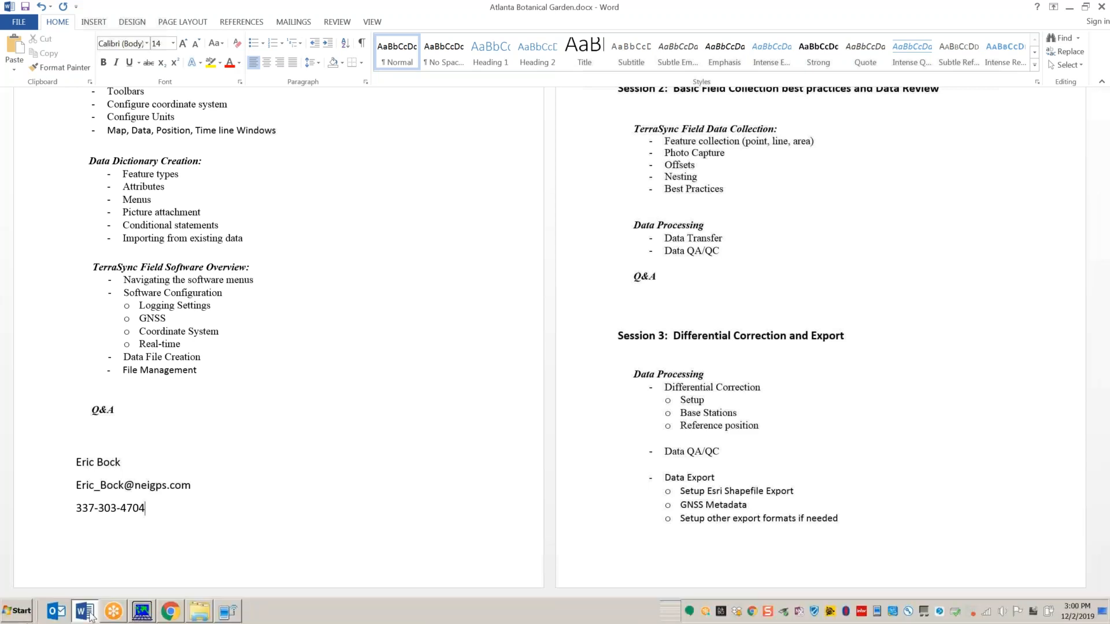